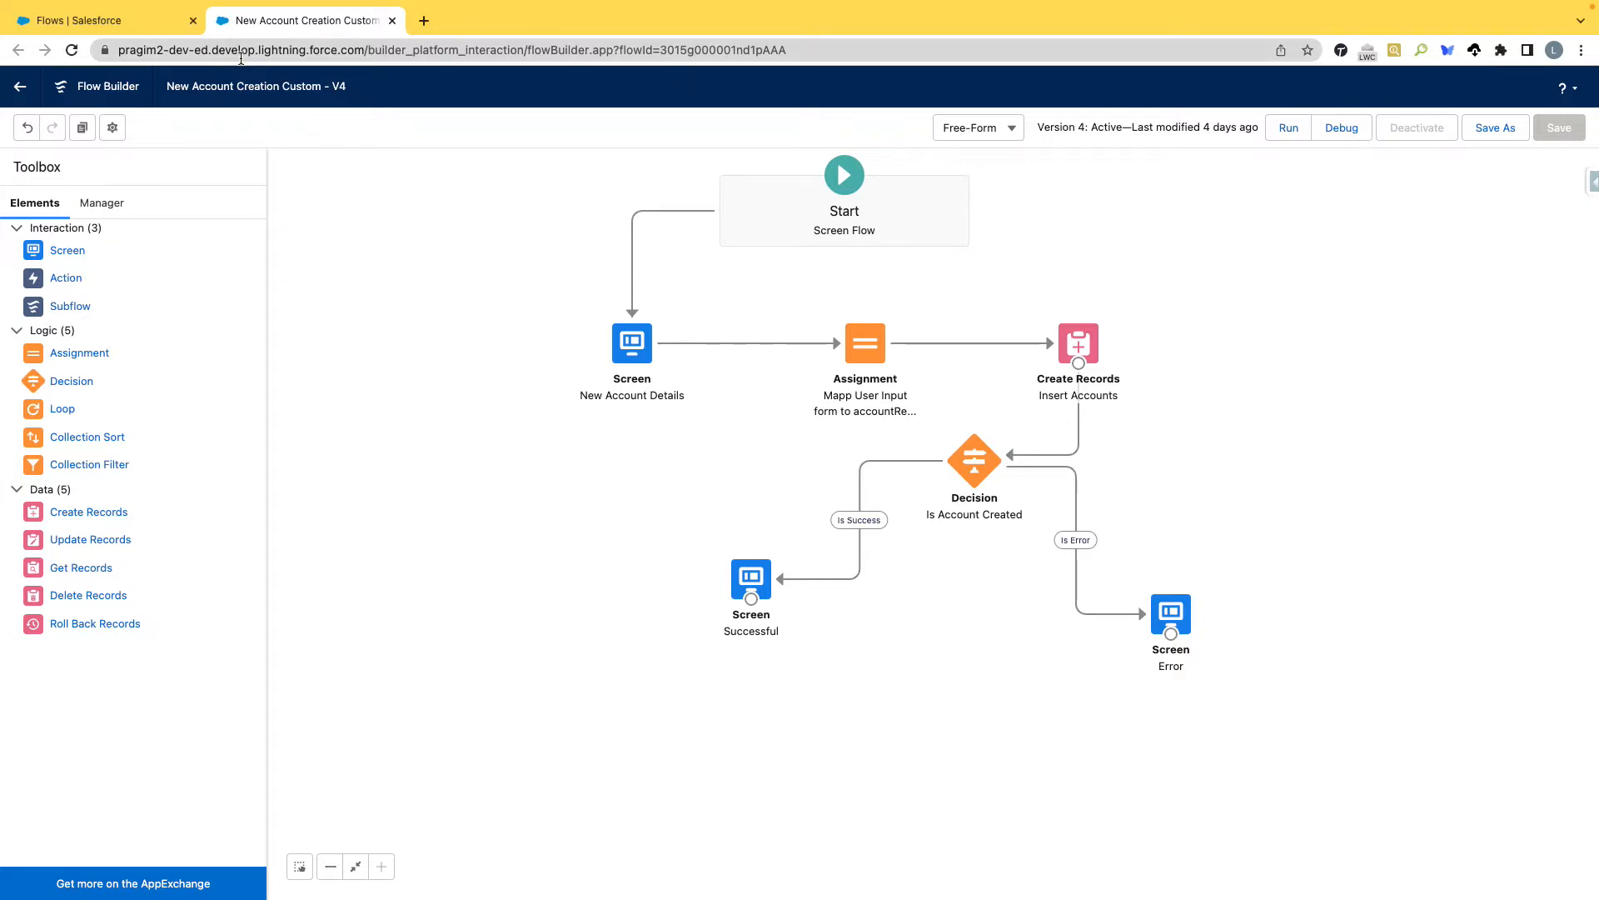
Debug the New Account Creation Custom flow, submitting account name INK with the rating Hot.
{"action": "left_click", "coordinate": [1329, 131]}
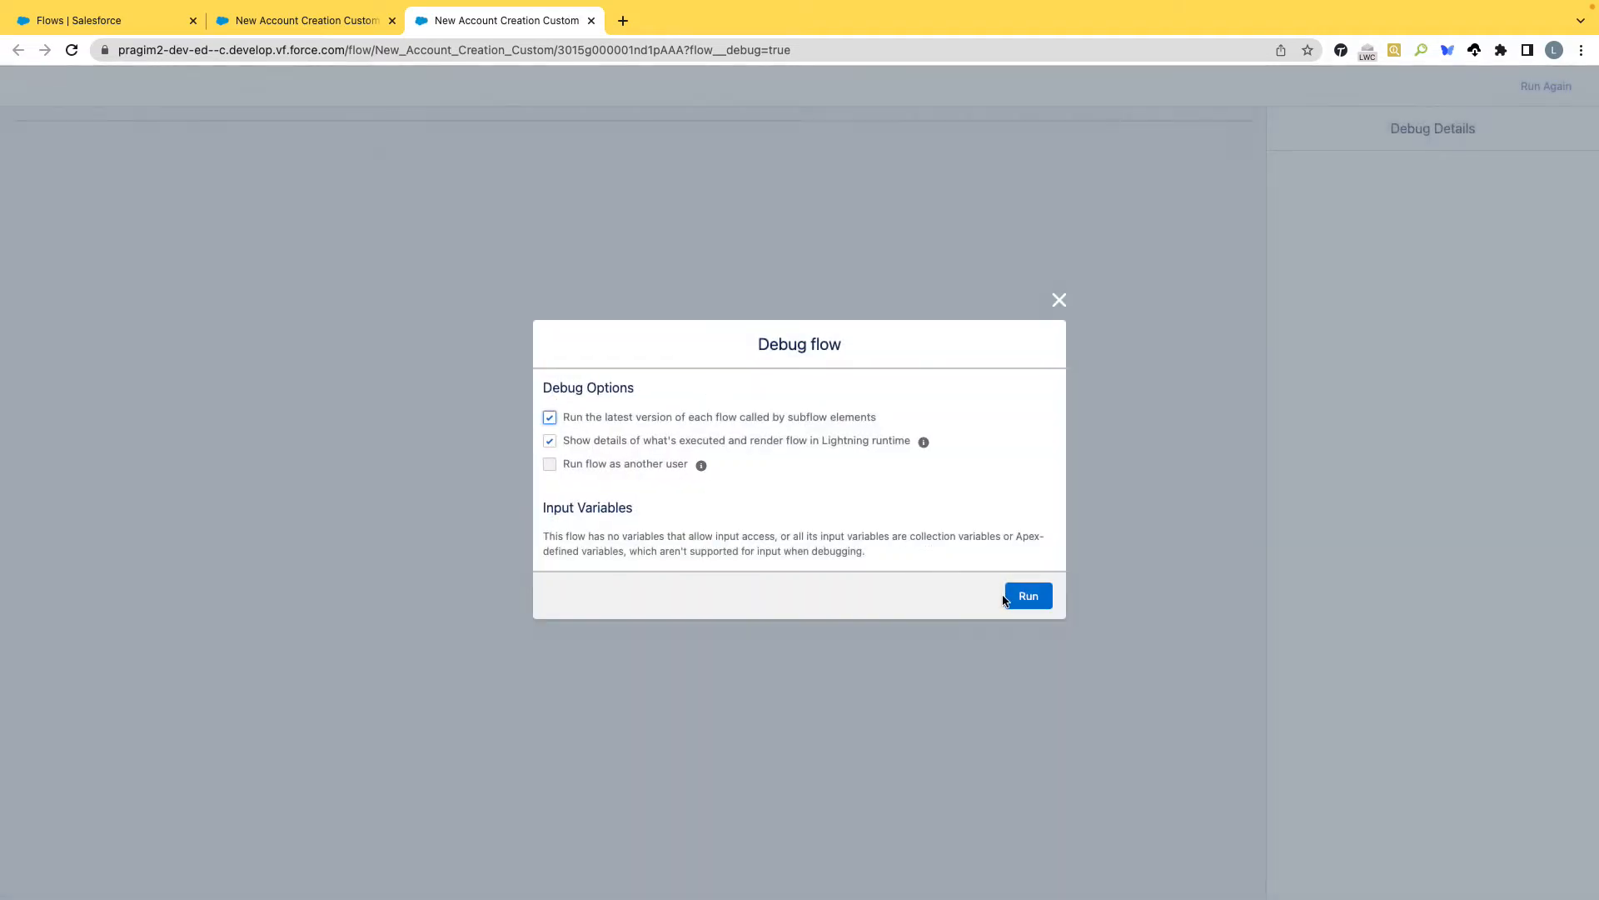
{"action": "left_click", "coordinate": [1029, 595]}
{"action": "left_click", "coordinate": [197, 200]}
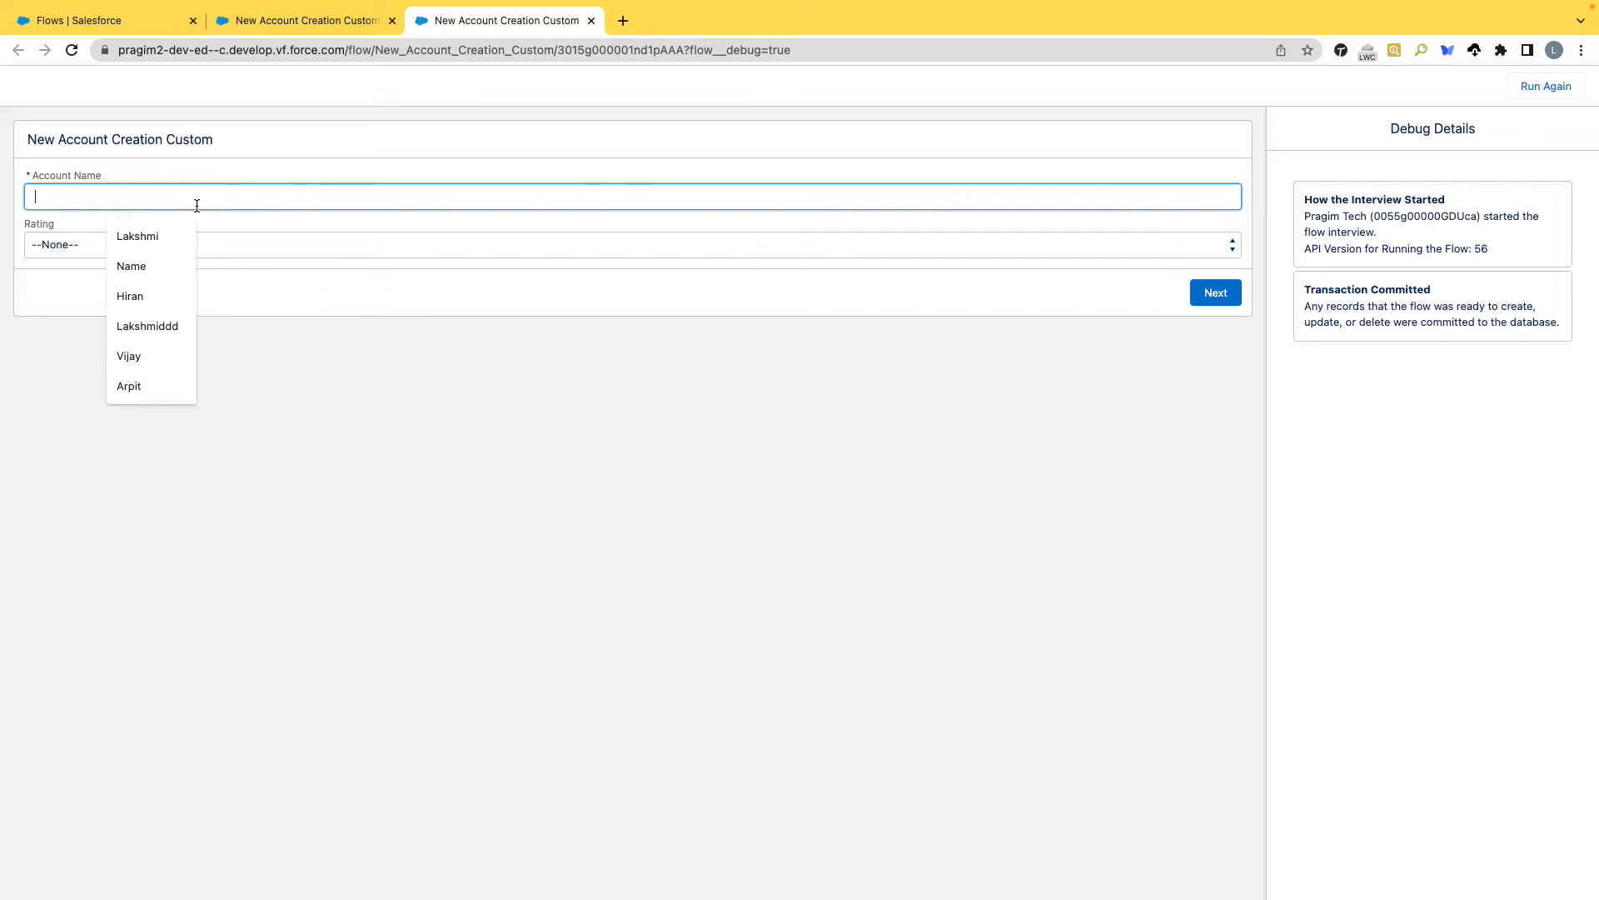
{"action": "type", "text": "INK"}
{"action": "key", "text": "Tab"}
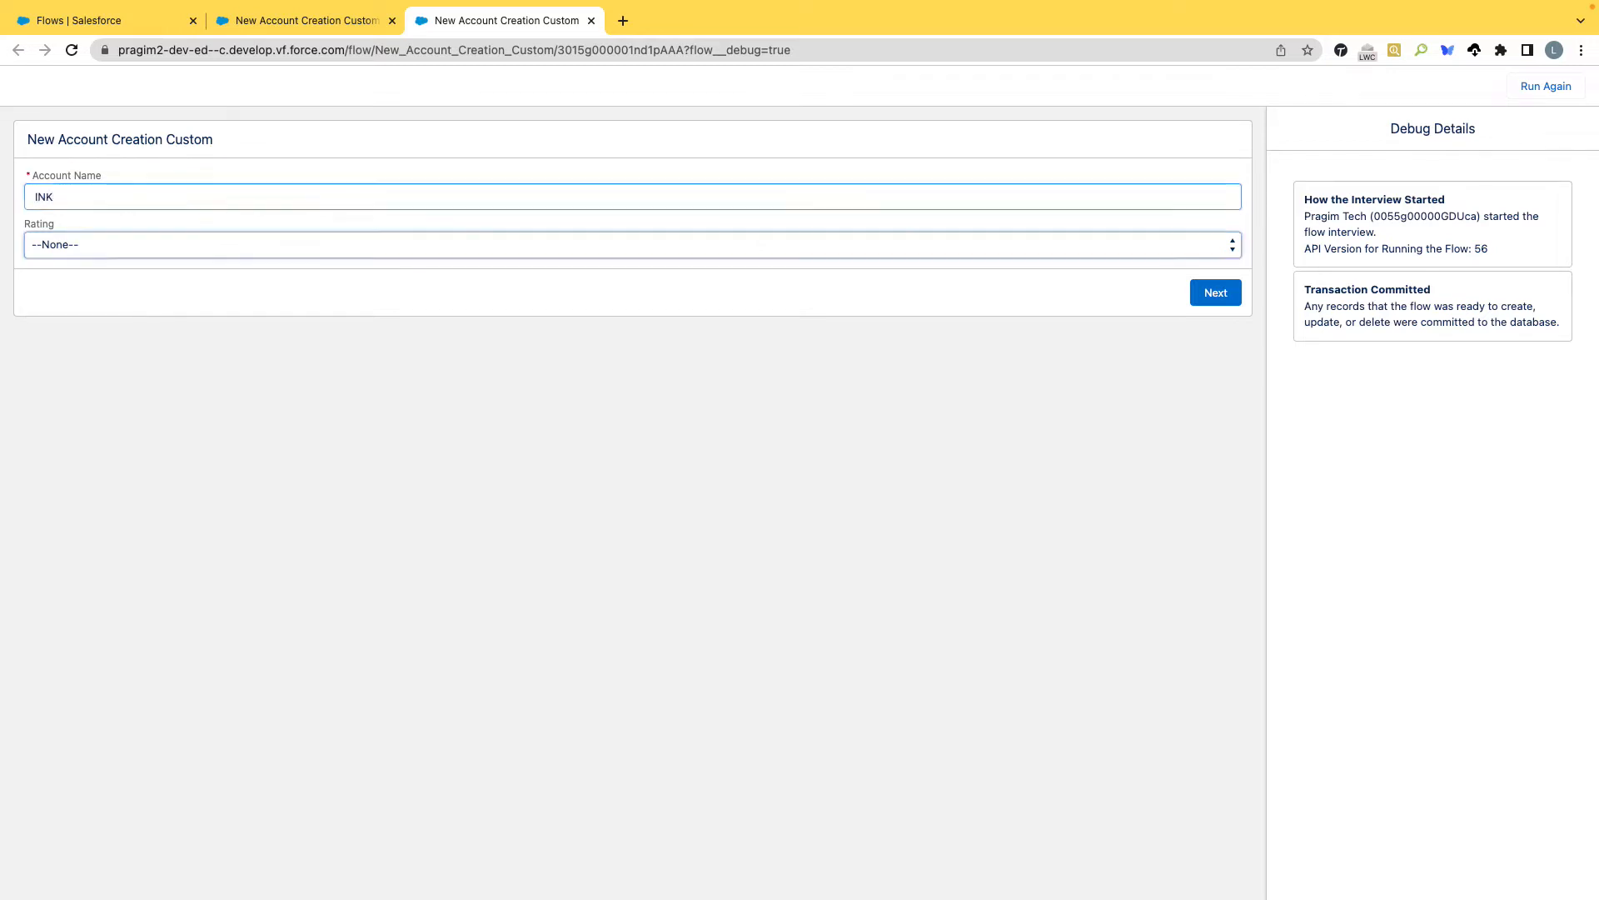
{"action": "left_click", "coordinate": [207, 247]}
{"action": "left_click", "coordinate": [172, 265]}
{"action": "left_click", "coordinate": [1225, 300]}
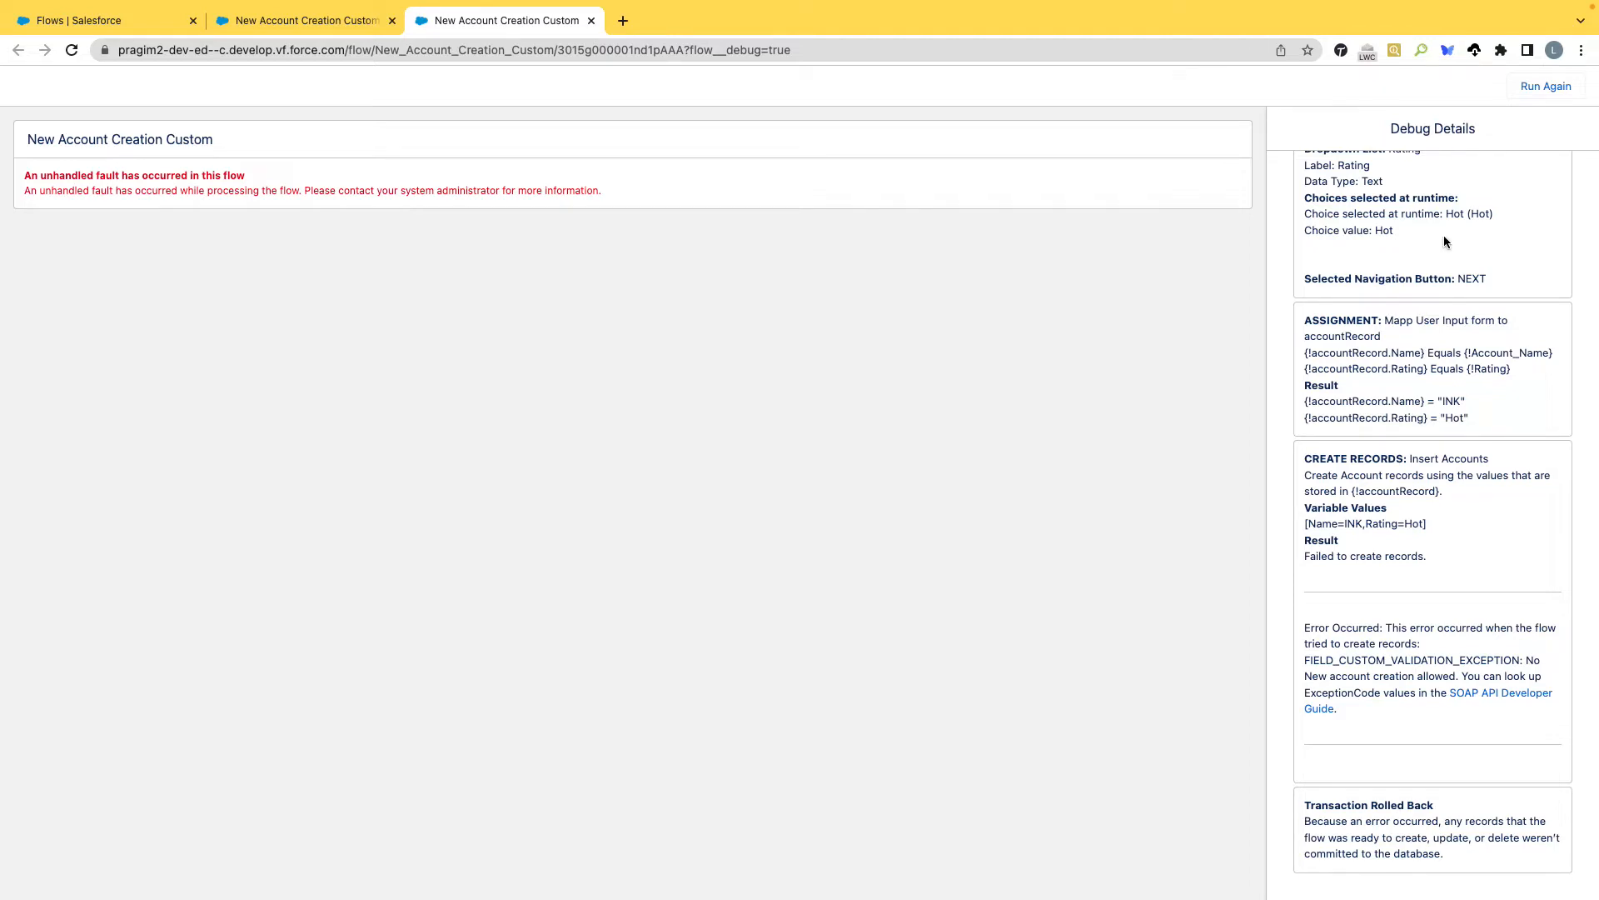
Examine the debug details of the run and compare them with the flow's elements and connectors on the canvas.
{"action": "scroll", "coordinate": [1437, 208], "scroll_direction": "up", "scroll_amount": 3}
{"action": "scroll", "coordinate": [1445, 241], "scroll_direction": "up", "scroll_amount": 3}
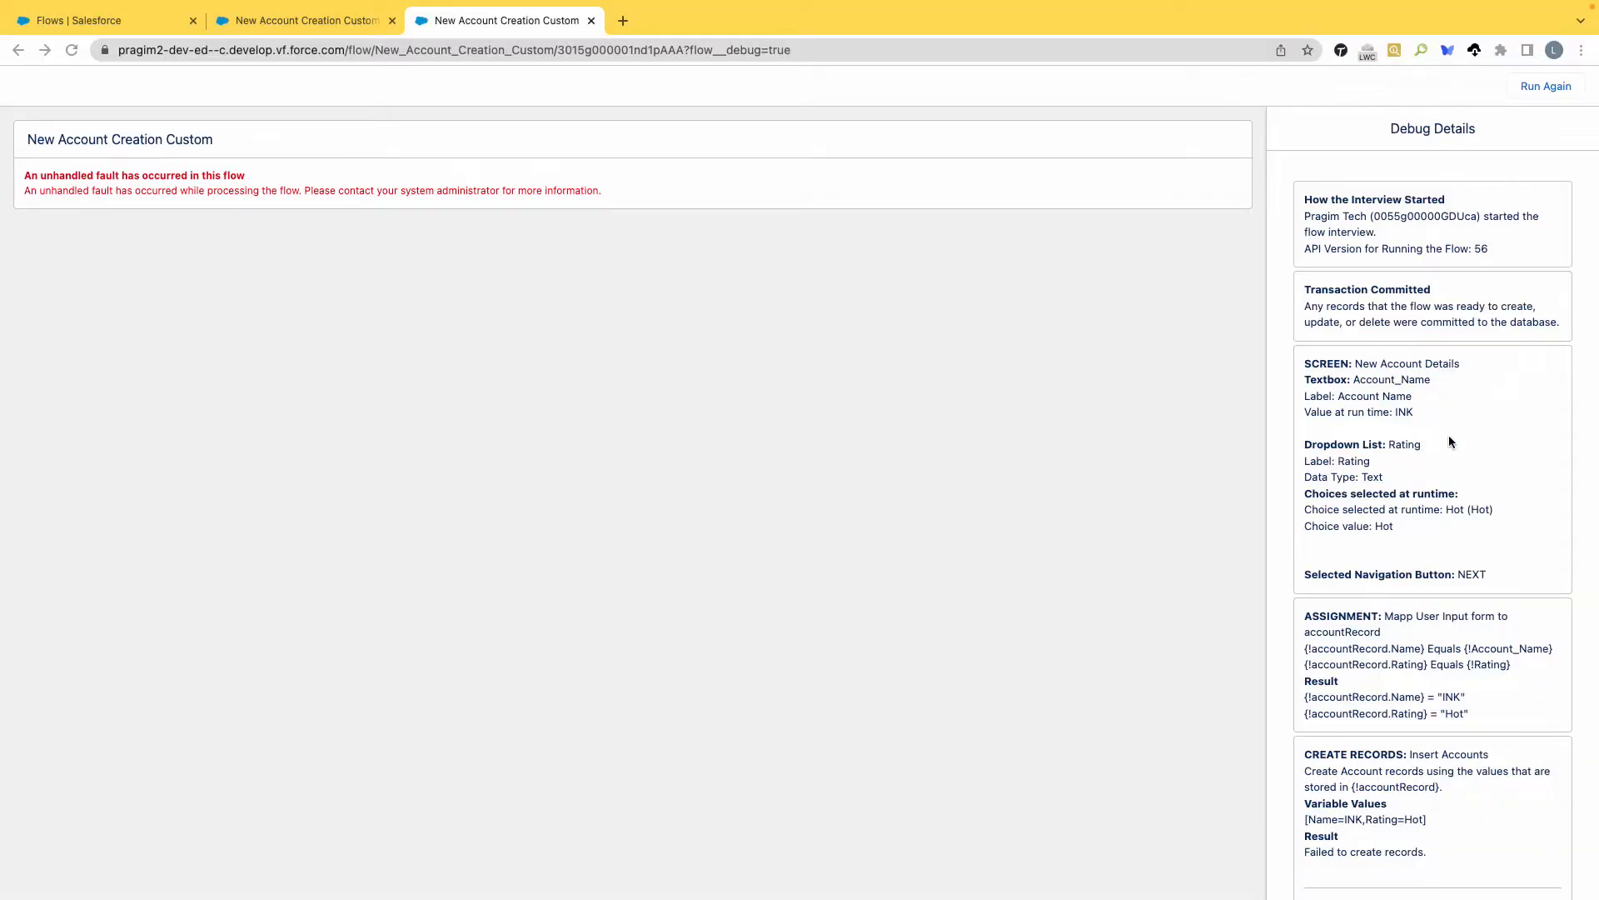
{"action": "scroll", "coordinate": [1450, 440], "scroll_direction": "down", "scroll_amount": 4}
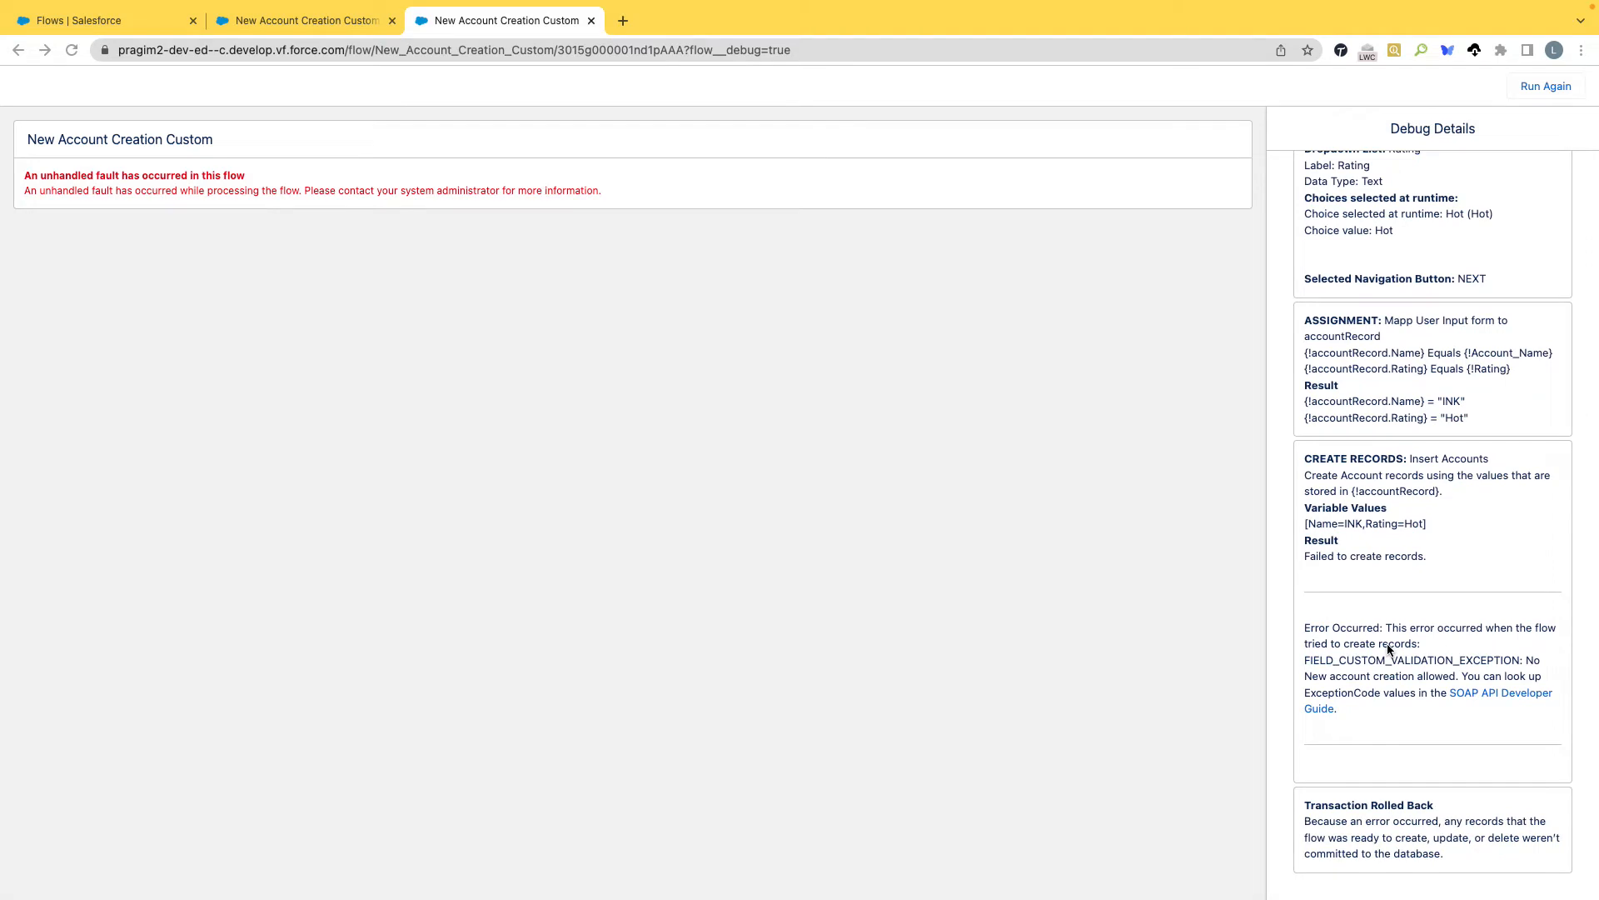
{"action": "left_click", "coordinate": [346, 20]}
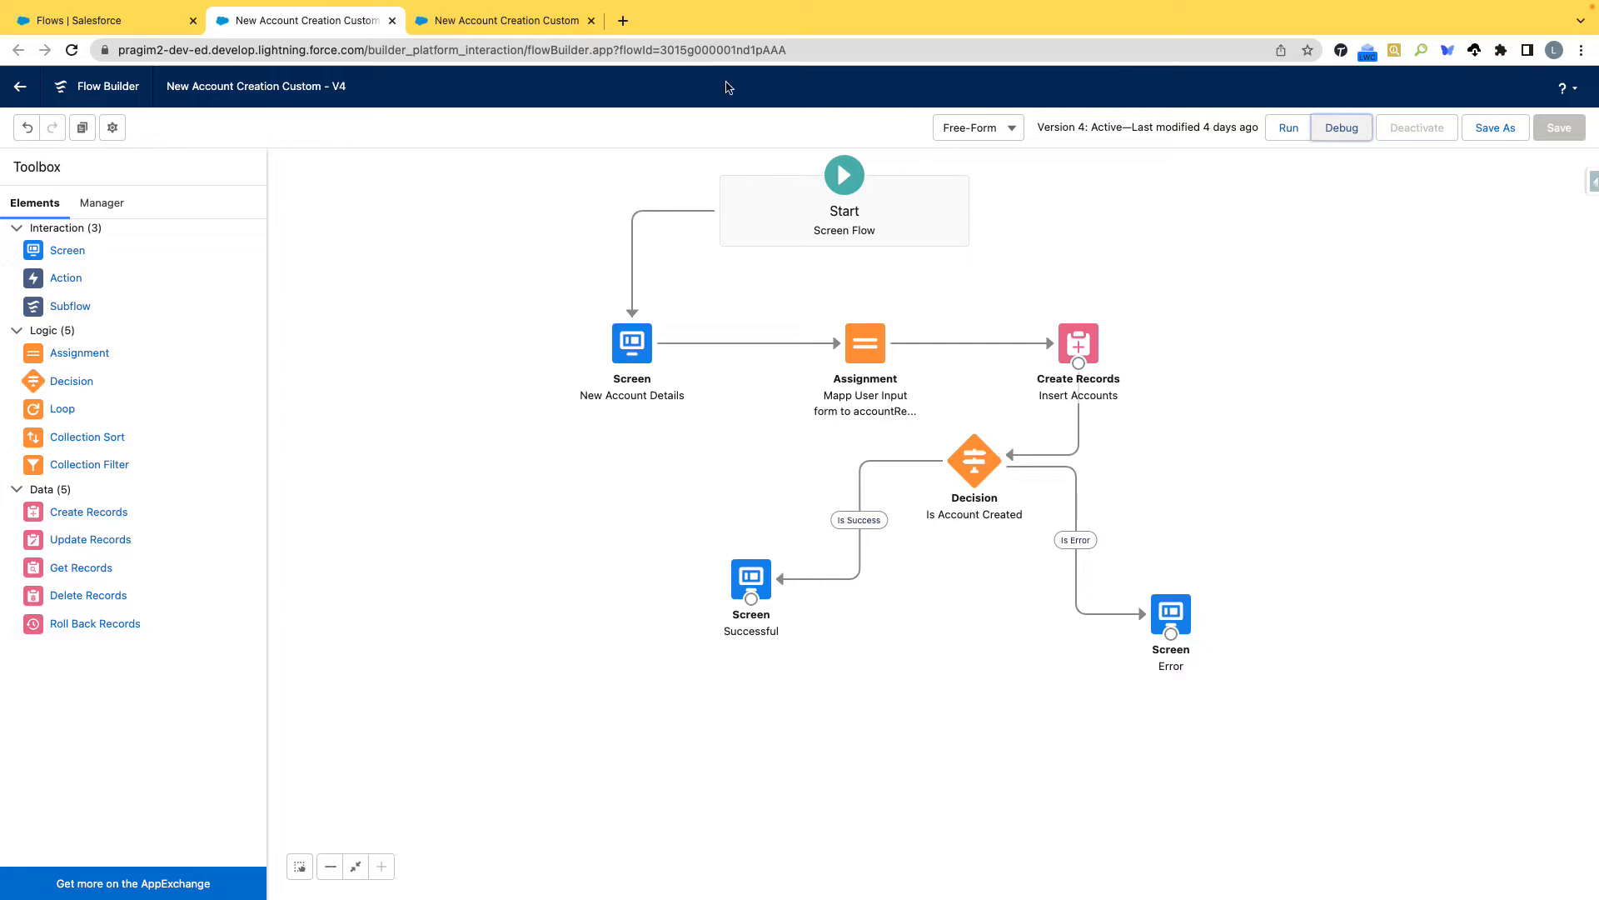
{"action": "left_click", "coordinate": [516, 21]}
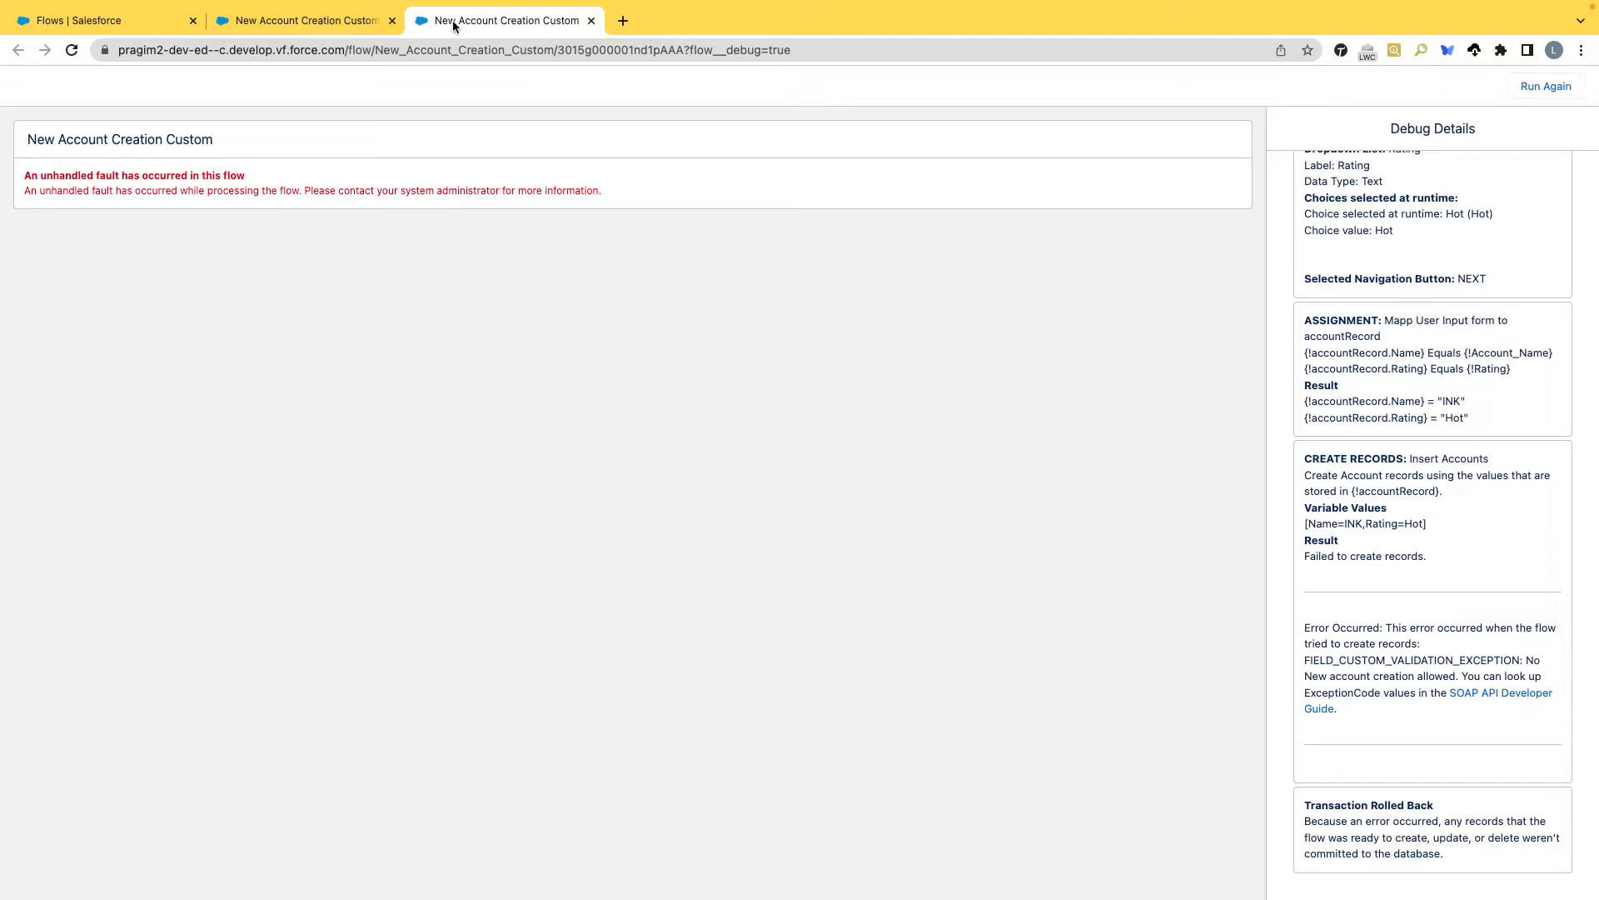
{"action": "left_click", "coordinate": [315, 27]}
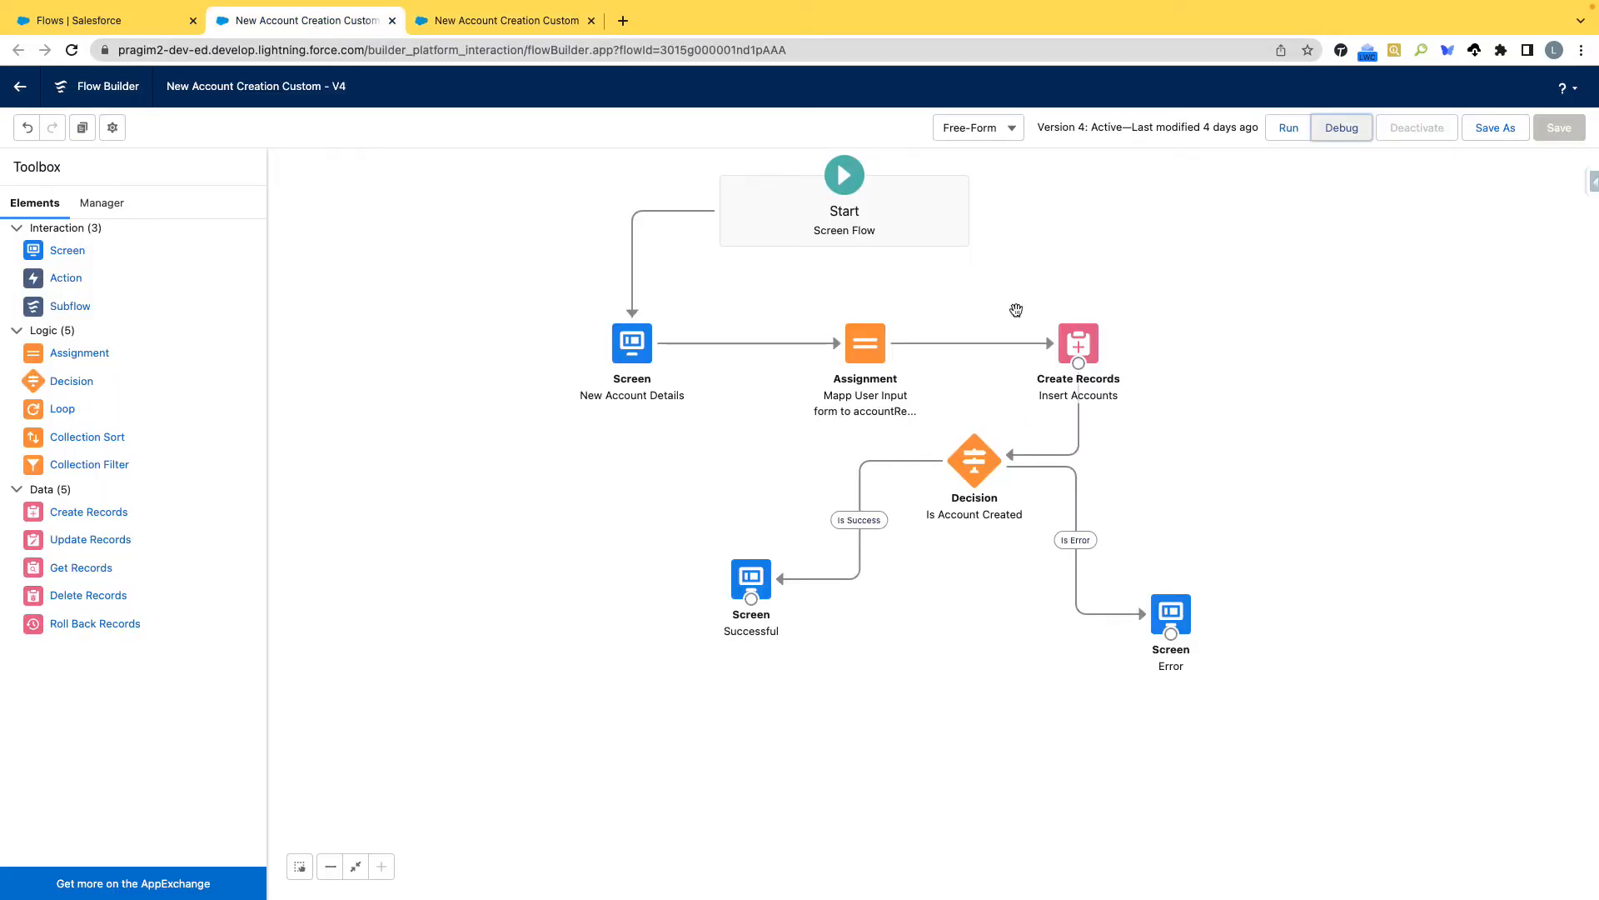
{"action": "left_click", "coordinate": [517, 20]}
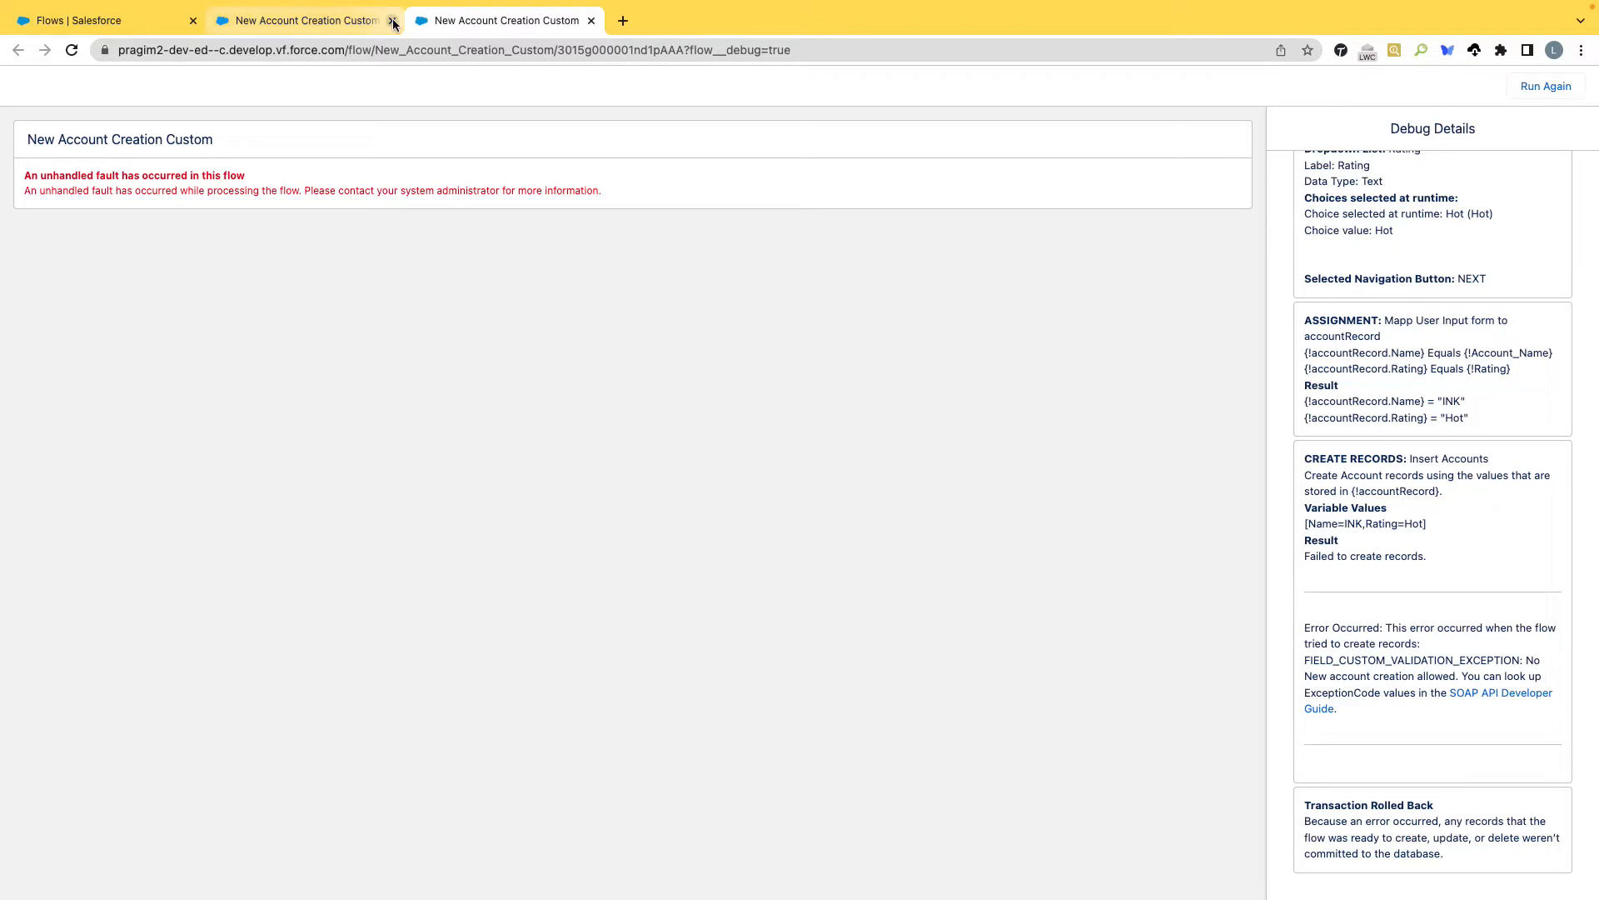
{"action": "left_click", "coordinate": [328, 22]}
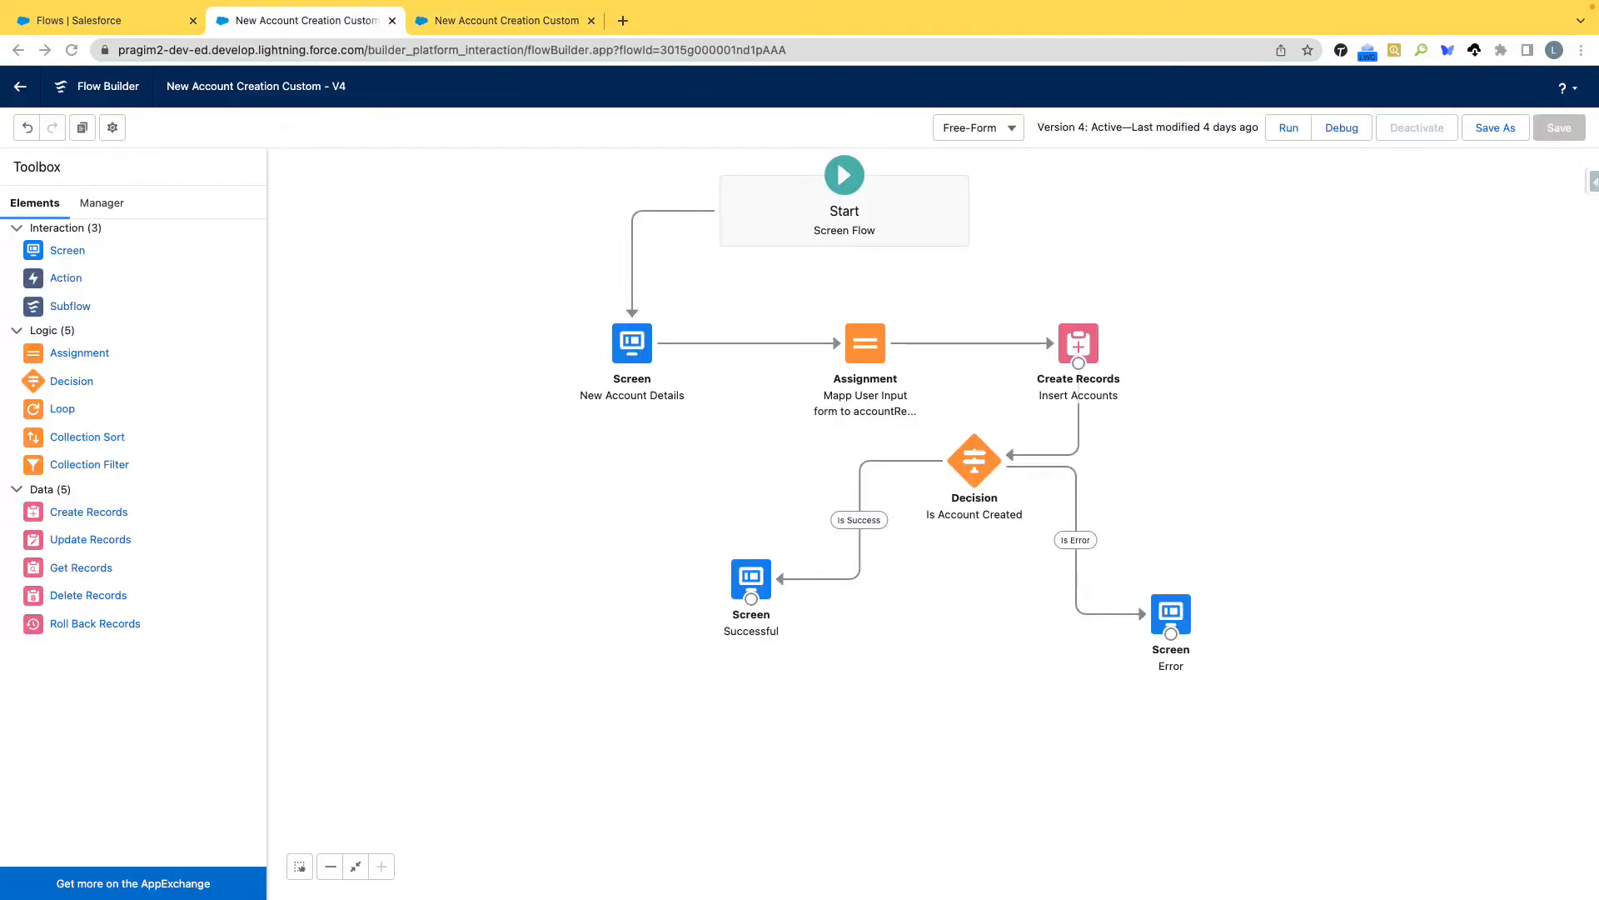
{"action": "mouse_move", "coordinate": [1093, 311]}
{"action": "left_mouse_down"}
{"action": "mouse_move", "coordinate": [1035, 302]}
{"action": "mouse_move", "coordinate": [1062, 391]}
{"action": "mouse_move", "coordinate": [1143, 325]}
{"action": "mouse_move", "coordinate": [1097, 284]}
{"action": "left_mouse_up"}
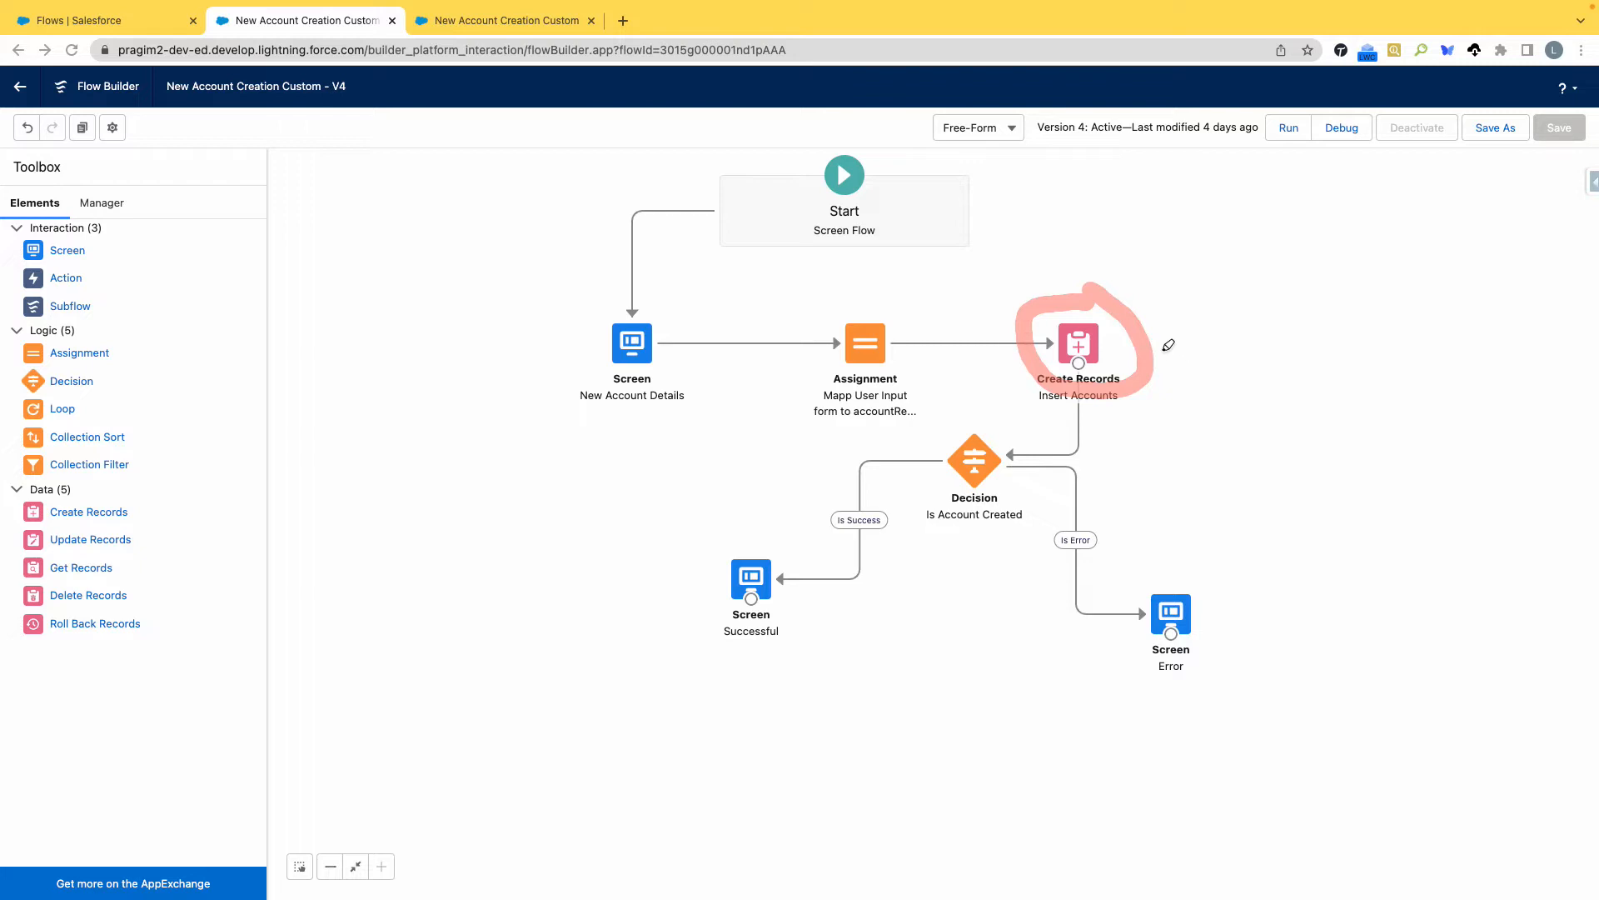
{"action": "mouse_move", "coordinate": [1141, 347]}
{"action": "left_mouse_down"}
{"action": "mouse_move", "coordinate": [1266, 326]}
{"action": "mouse_move", "coordinate": [1241, 376]}
{"action": "left_mouse_up"}
{"action": "mouse_move", "coordinate": [1283, 310]}
{"action": "left_mouse_down"}
{"action": "mouse_move", "coordinate": [1274, 407]}
{"action": "mouse_move", "coordinate": [1312, 398]}
{"action": "mouse_move", "coordinate": [1322, 294]}
{"action": "mouse_move", "coordinate": [1336, 406]}
{"action": "mouse_move", "coordinate": [1355, 374]}
{"action": "mouse_move", "coordinate": [1368, 404]}
{"action": "mouse_move", "coordinate": [1428, 405]}
{"action": "left_mouse_up"}
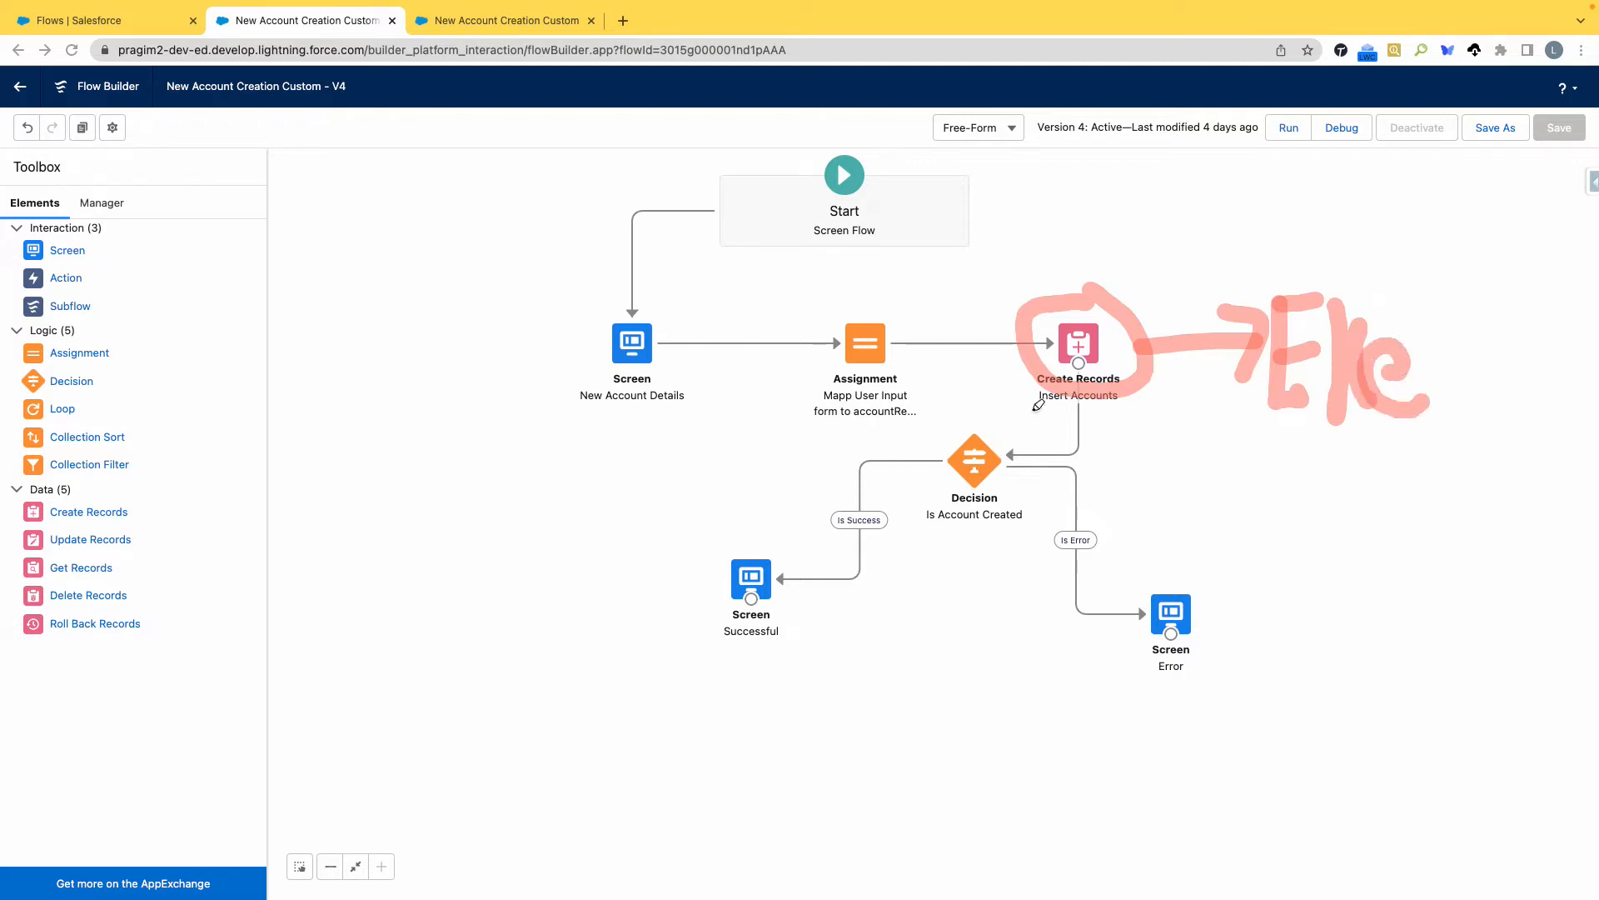
{"action": "left_click_drag", "start_coordinate": [1018, 420], "coordinate": [700, 611]}
{"action": "left_click_drag", "start_coordinate": [732, 488], "coordinate": [1201, 616]}
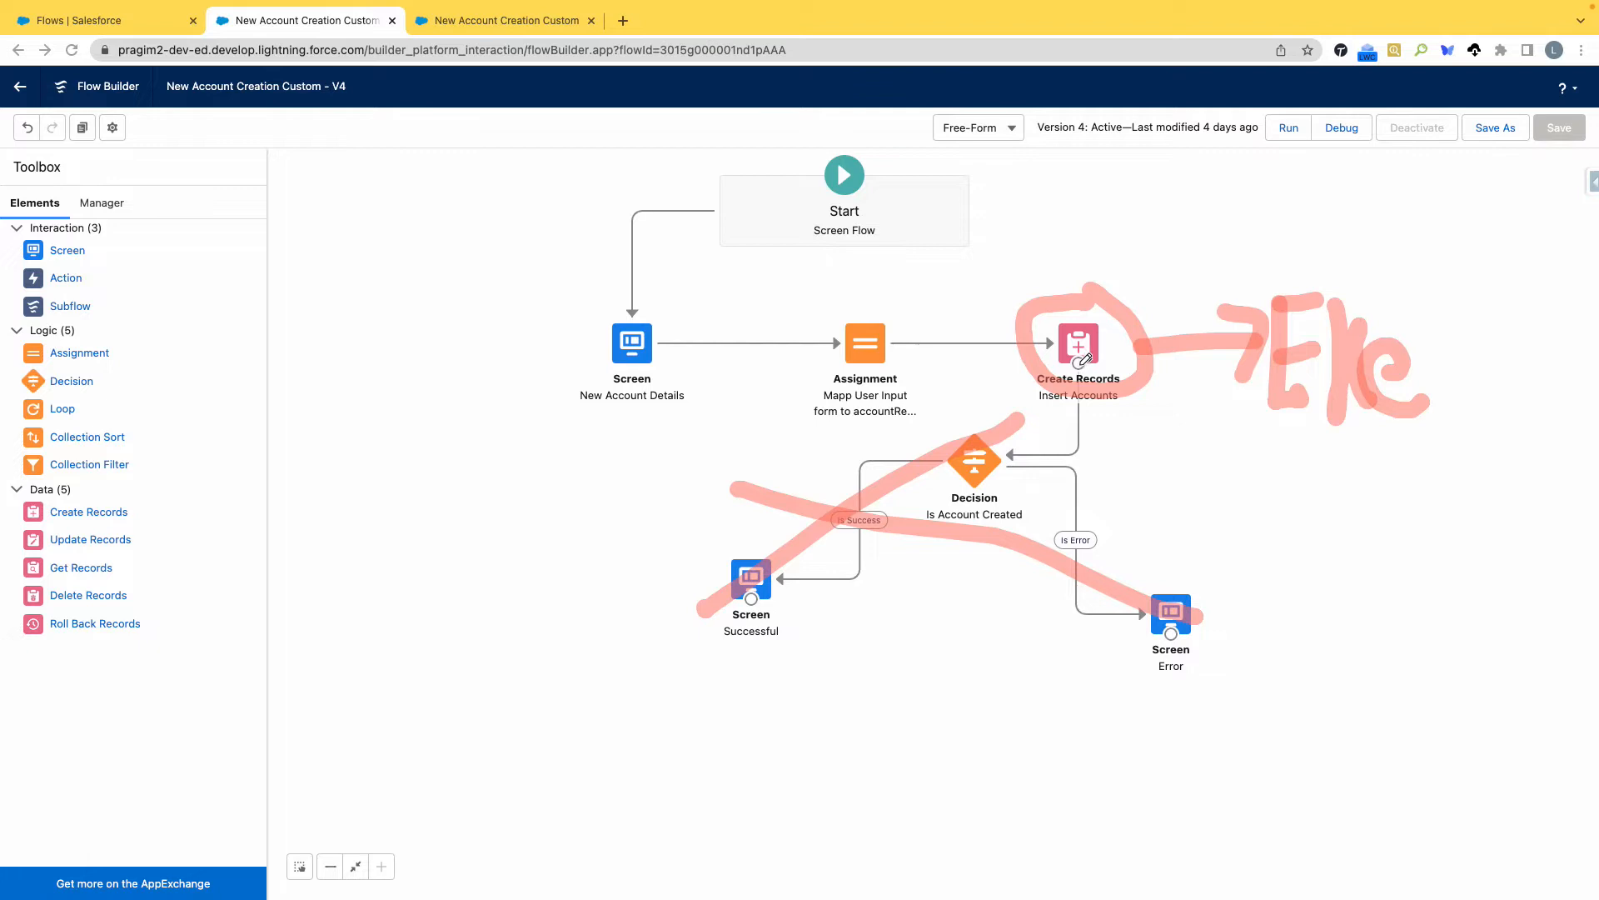
{"action": "mouse_move", "coordinate": [1082, 365]}
{"action": "left_mouse_down"}
{"action": "mouse_move", "coordinate": [1144, 487]}
{"action": "mouse_move", "coordinate": [1137, 573]}
{"action": "mouse_move", "coordinate": [1168, 586]}
{"action": "left_mouse_up"}
{"action": "mouse_move", "coordinate": [1172, 467]}
{"action": "left_mouse_down"}
{"action": "mouse_move", "coordinate": [1170, 525]}
{"action": "mouse_move", "coordinate": [1196, 470]}
{"action": "mouse_move", "coordinate": [1196, 498]}
{"action": "mouse_move", "coordinate": [1215, 487]}
{"action": "mouse_move", "coordinate": [1219, 503]}
{"action": "left_mouse_up"}
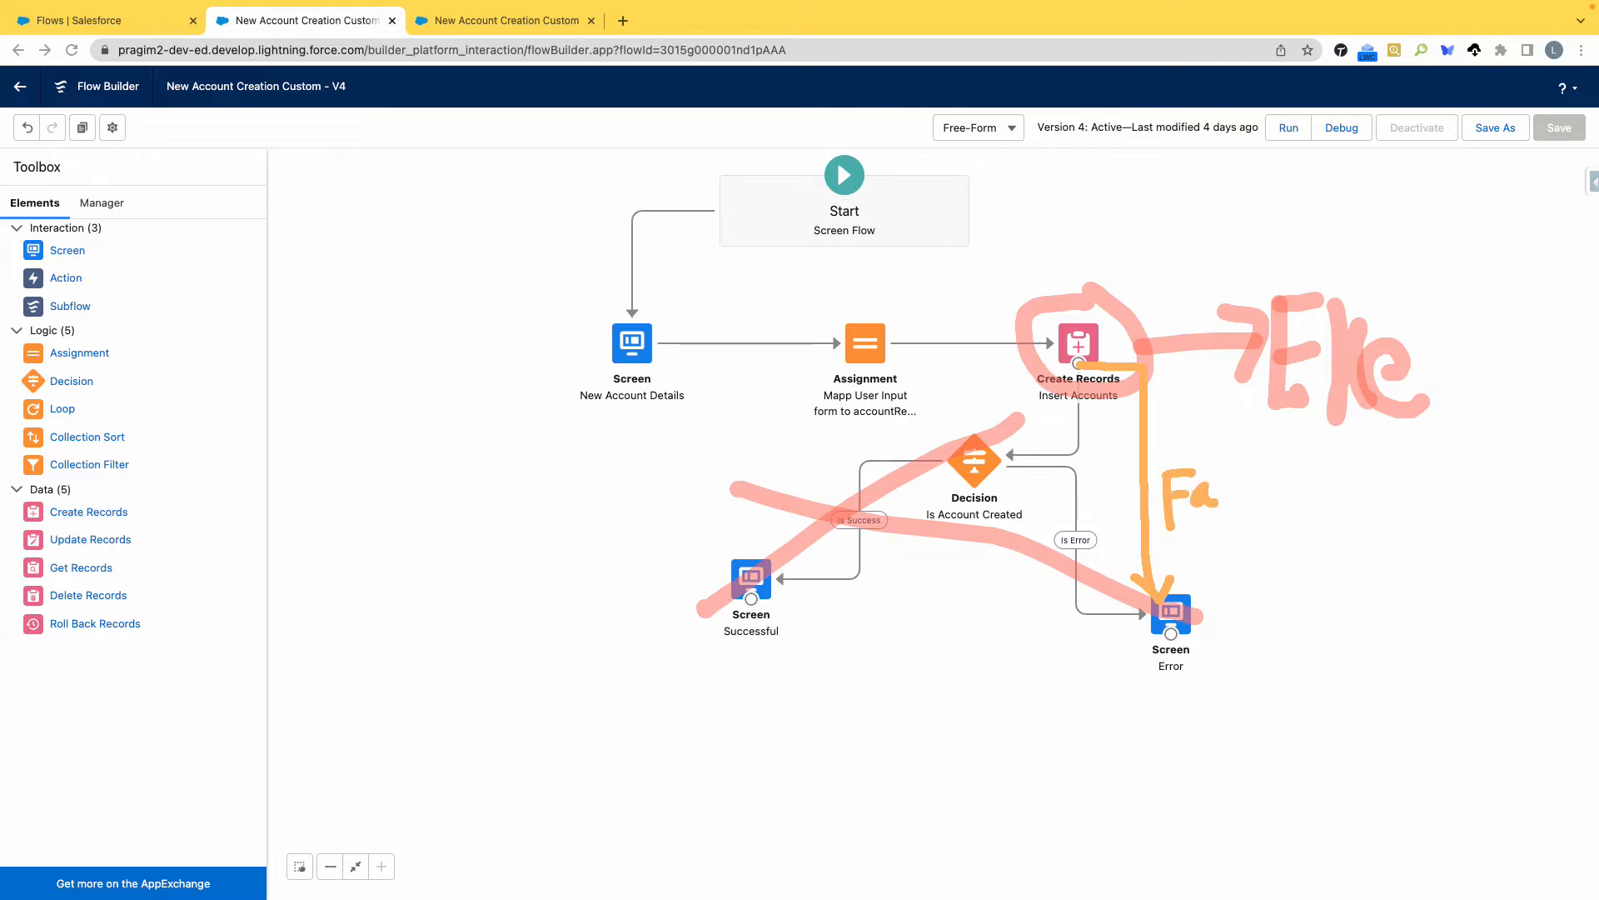
{"action": "key", "text": "Escape"}
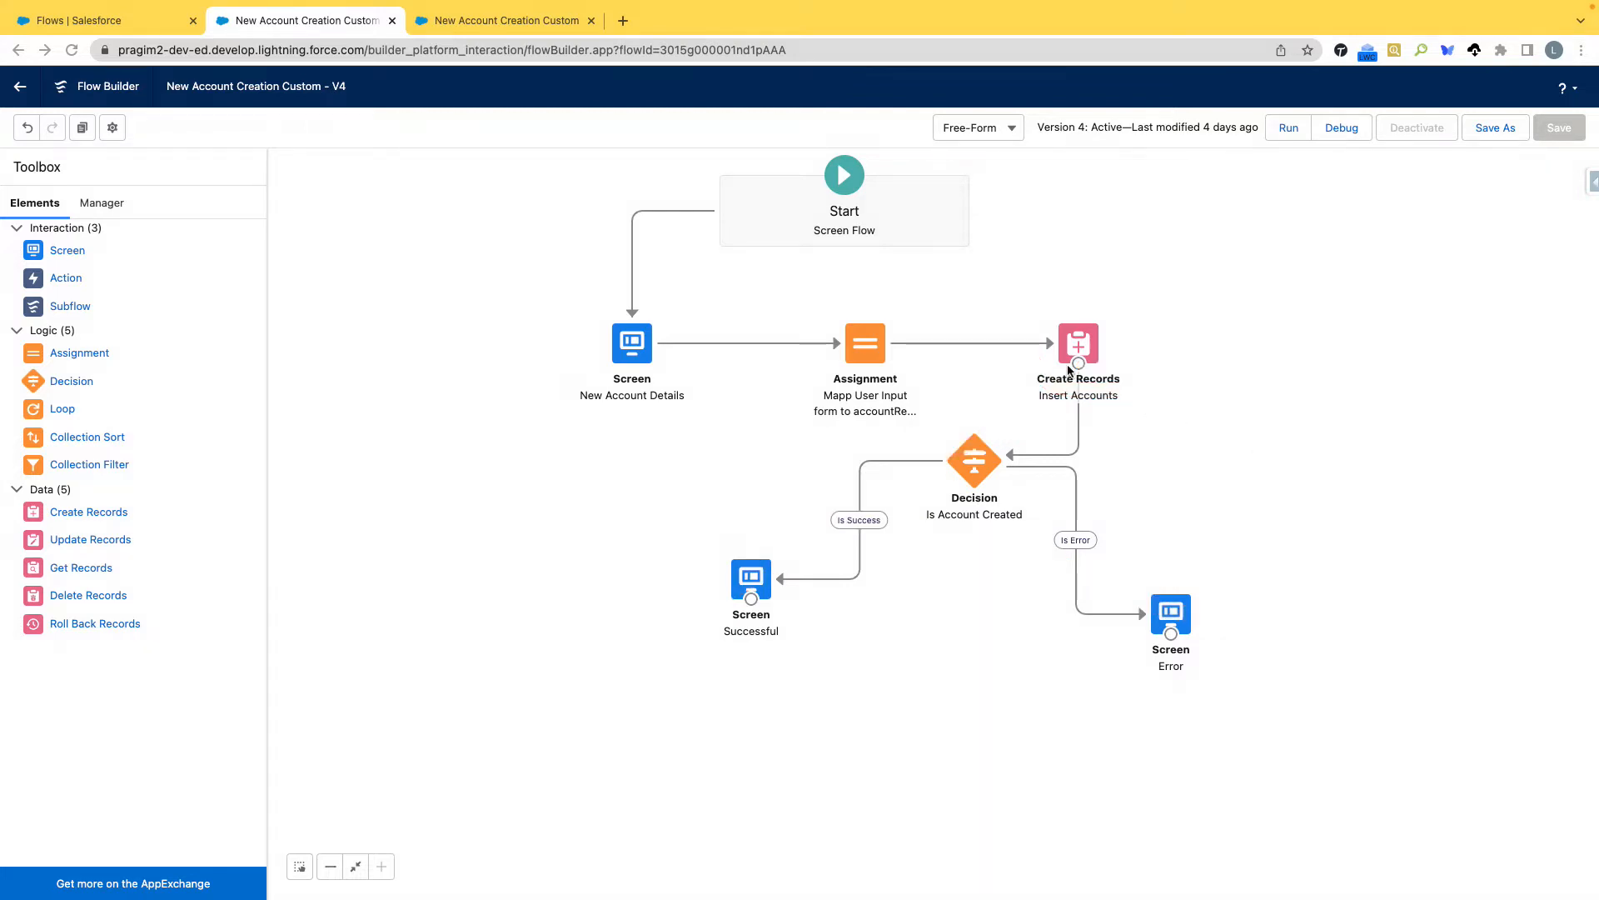
Connect a fault path from the Insert Accounts element to the Error screen and save the flow as a new version.
{"action": "left_click_drag", "start_coordinate": [1077, 365], "coordinate": [1170, 615]}
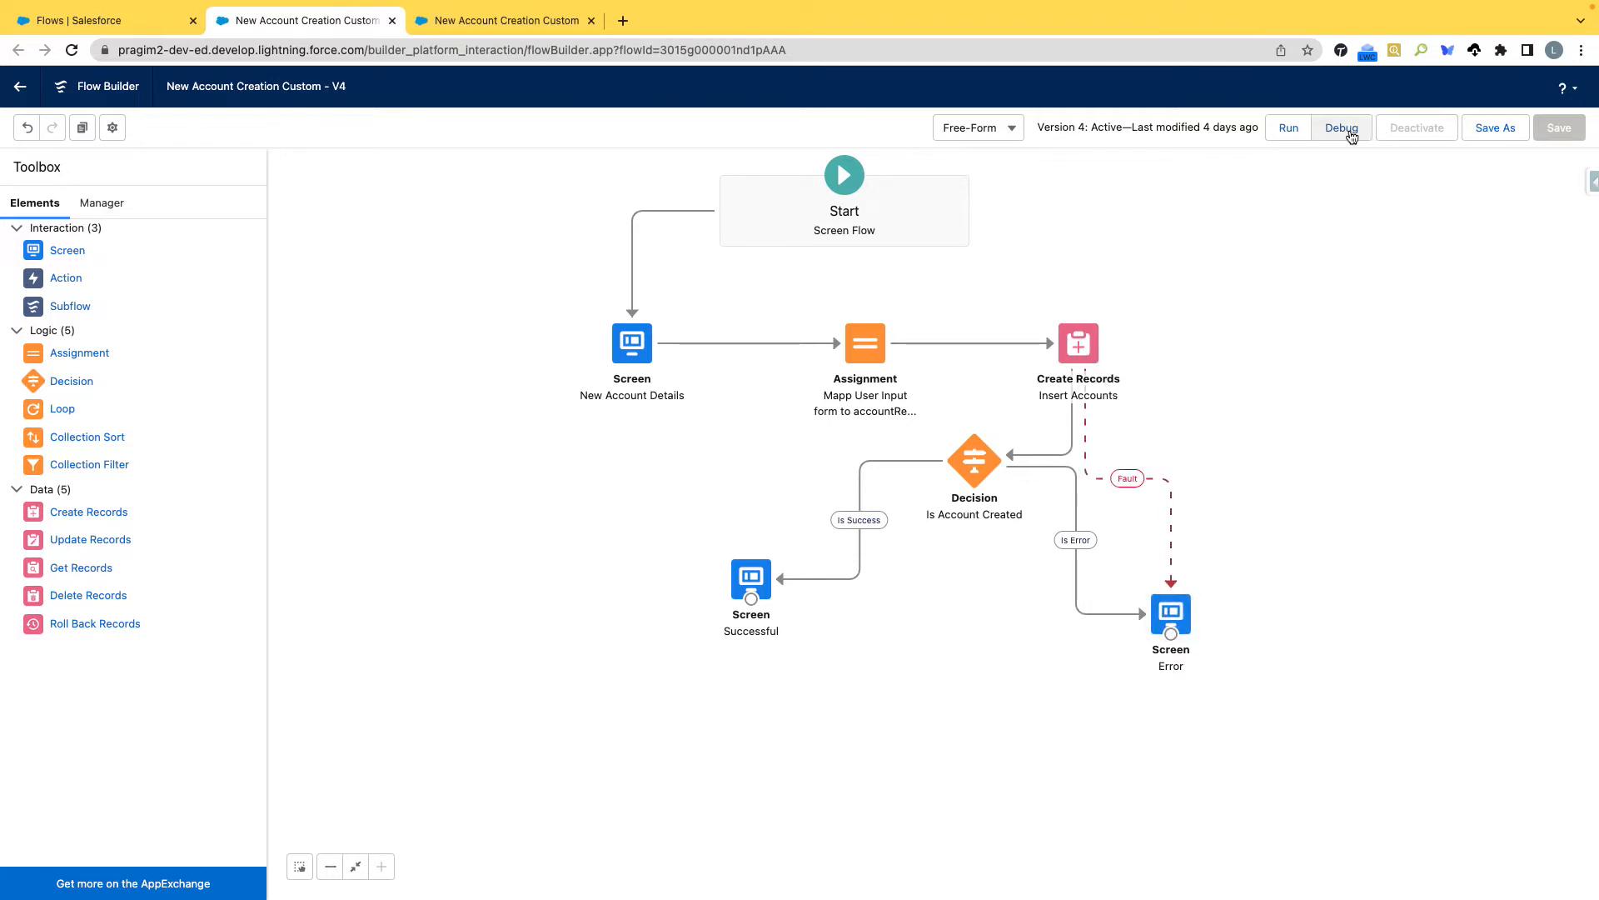
{"action": "left_click", "coordinate": [1511, 130]}
{"action": "left_click", "coordinate": [1108, 607]}
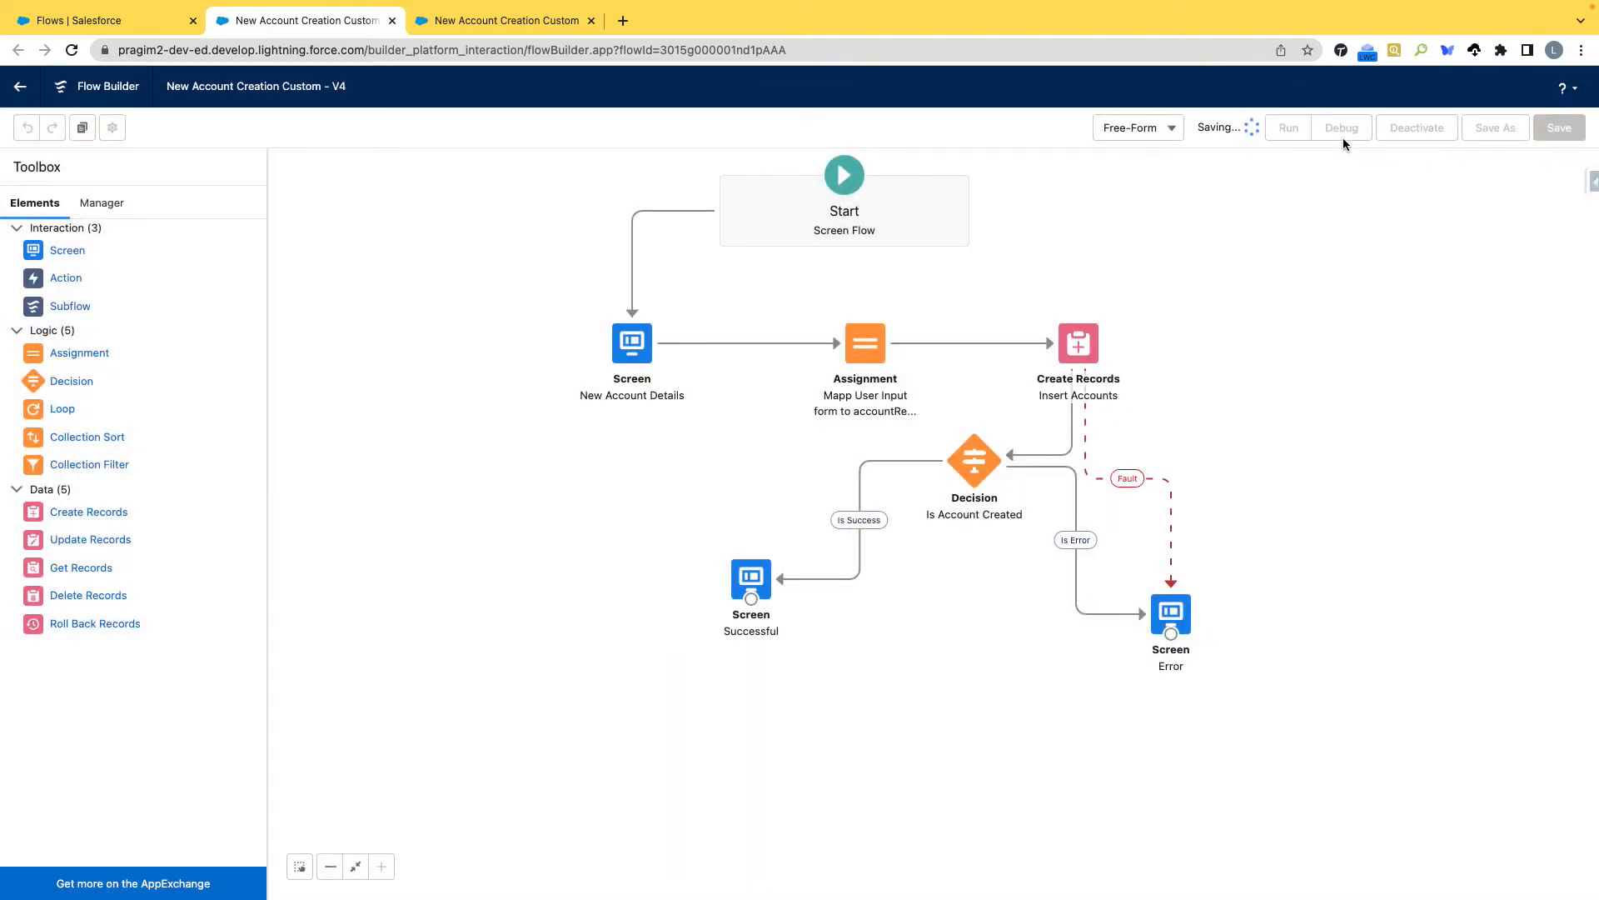
Debug the saved flow version, closing the old debug page, and submit account name ILK with the rating Hot.
{"action": "left_click", "coordinate": [1344, 134]}
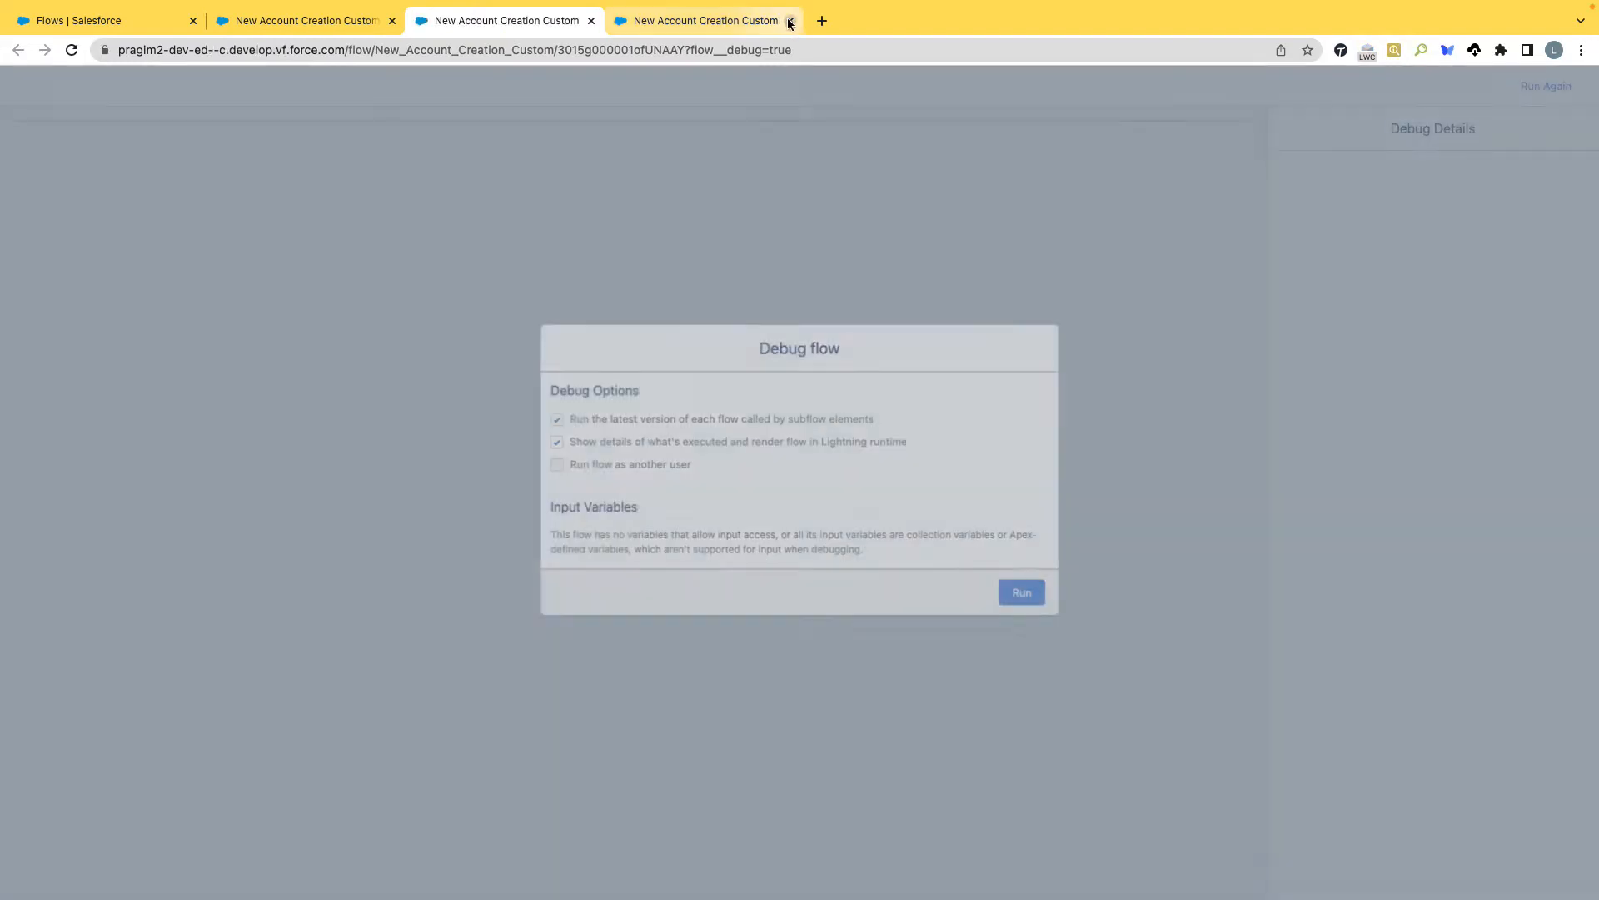
{"action": "left_click", "coordinate": [789, 20]}
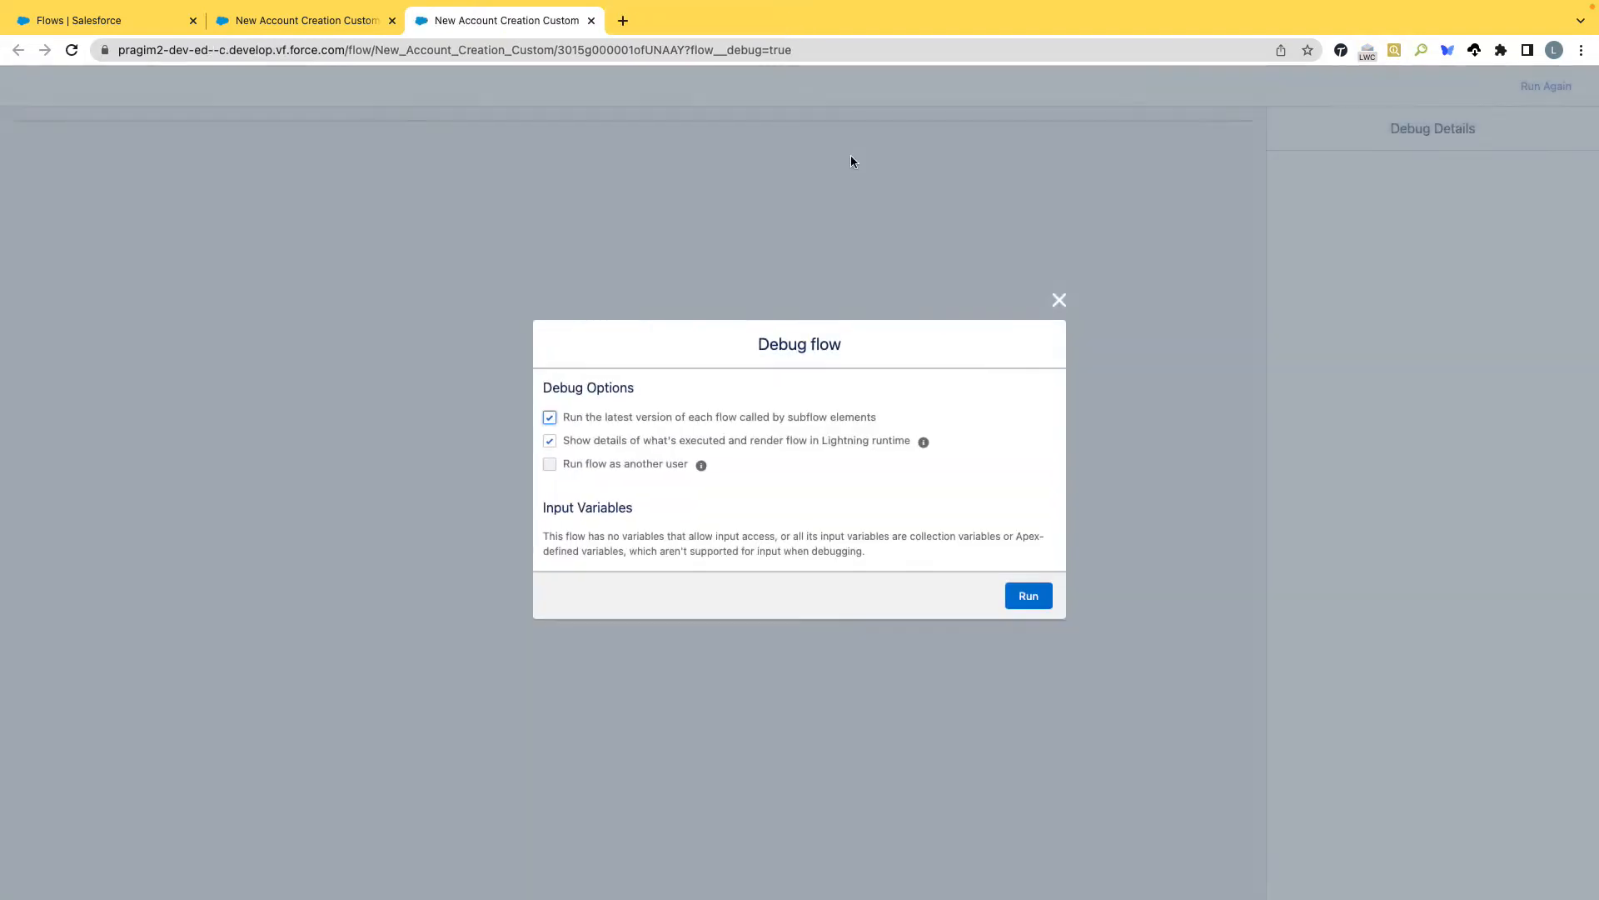
{"action": "left_click", "coordinate": [1031, 598]}
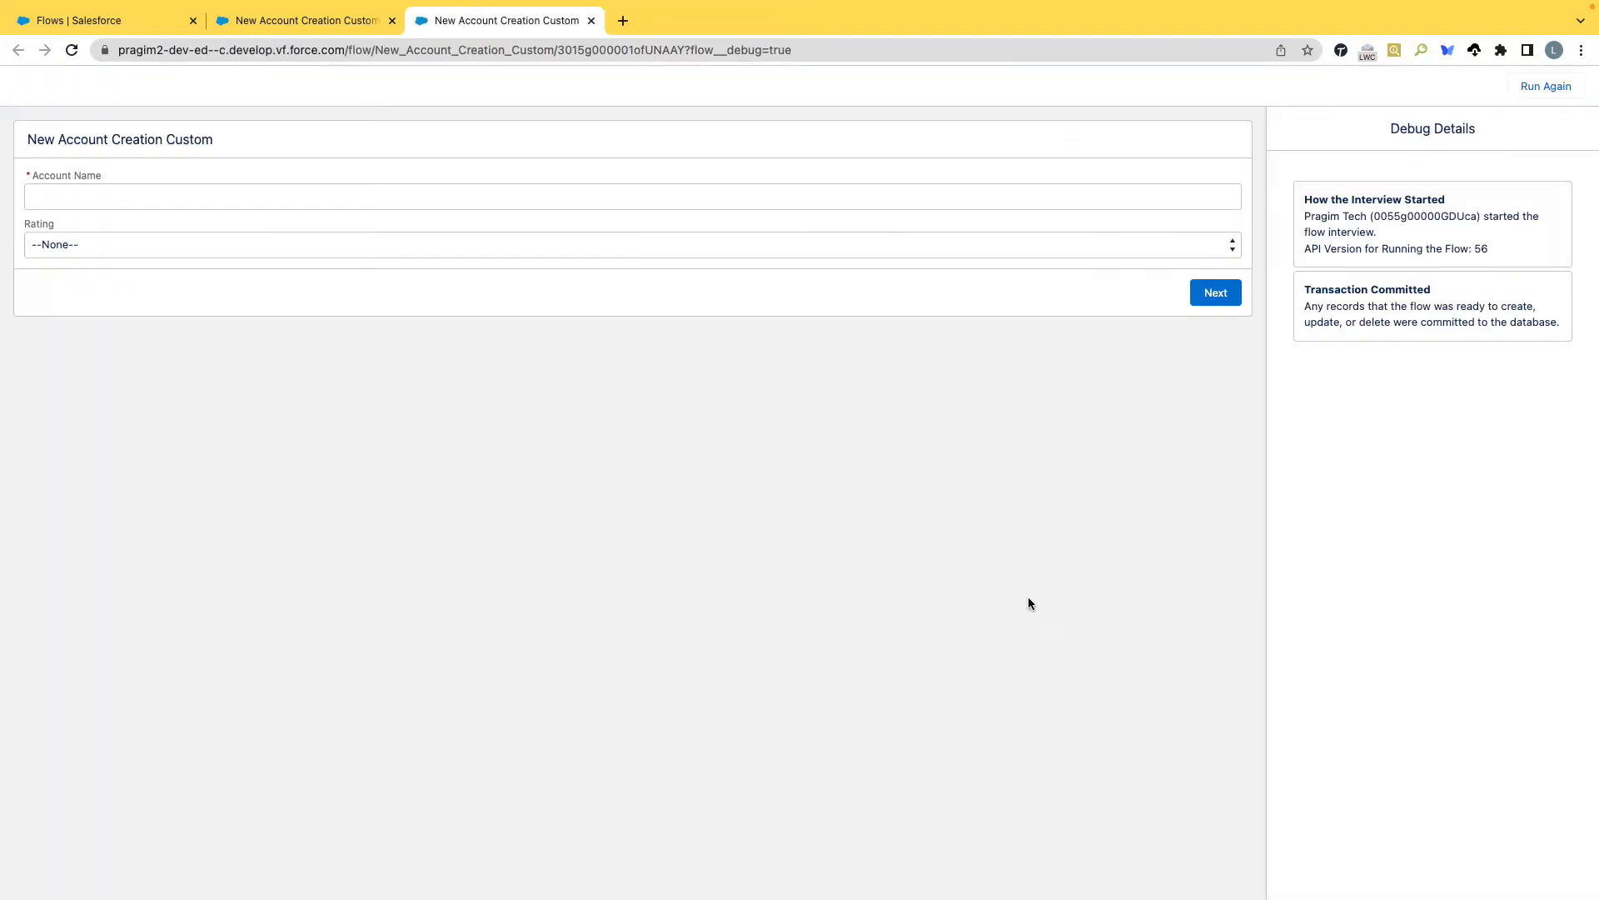
{"action": "left_click", "coordinate": [283, 195]}
{"action": "type", "text": "ILK"}
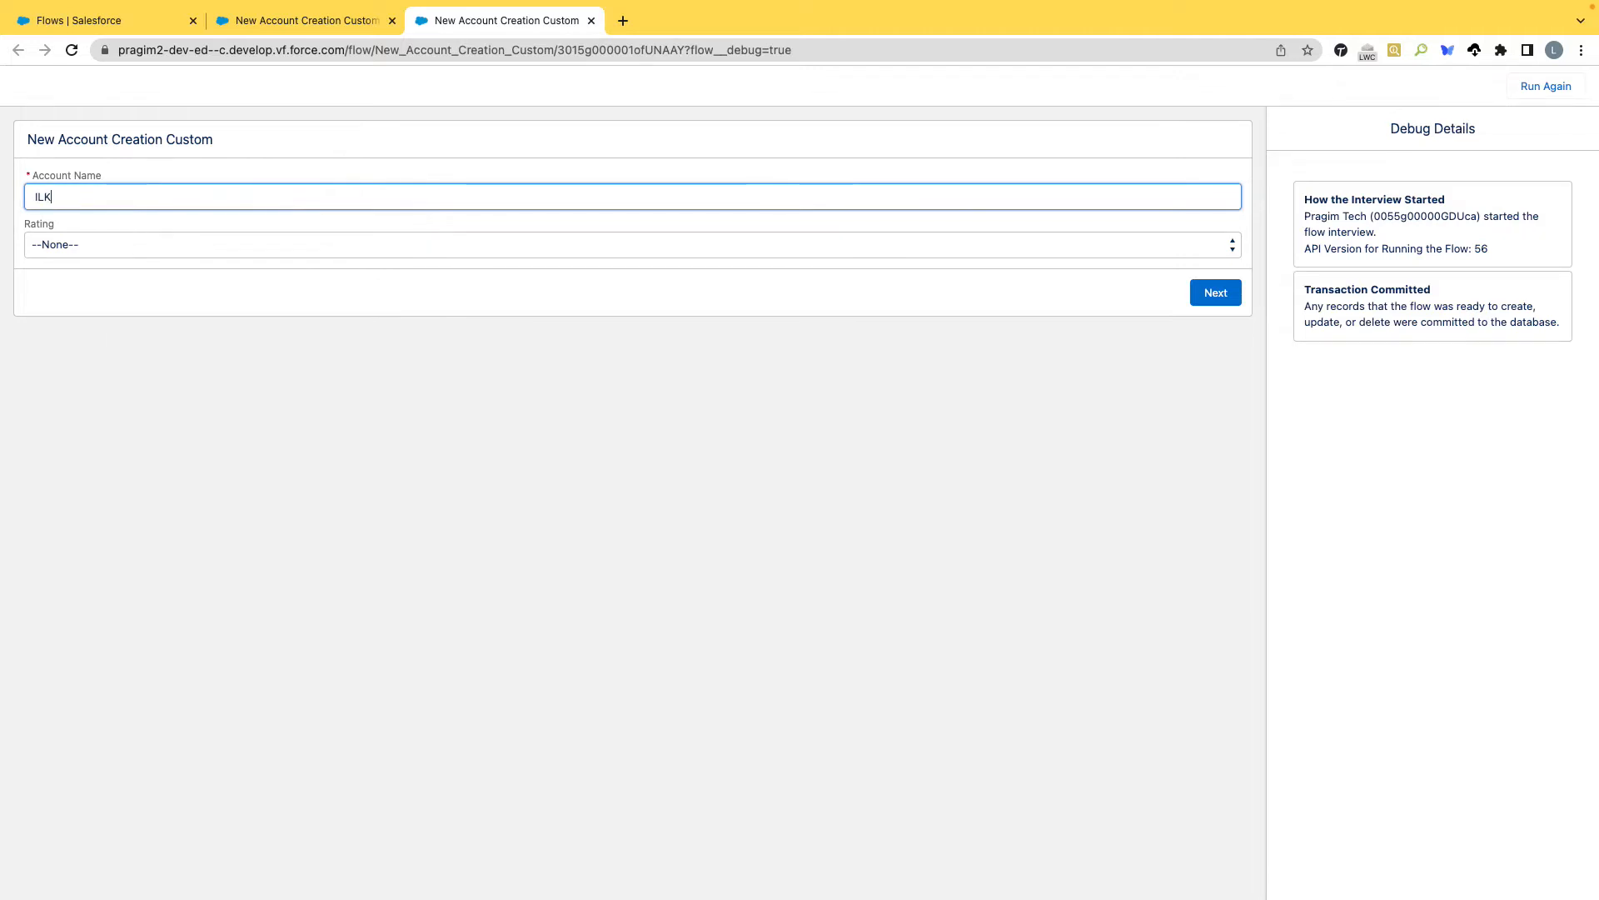
{"action": "left_click", "coordinate": [271, 244]}
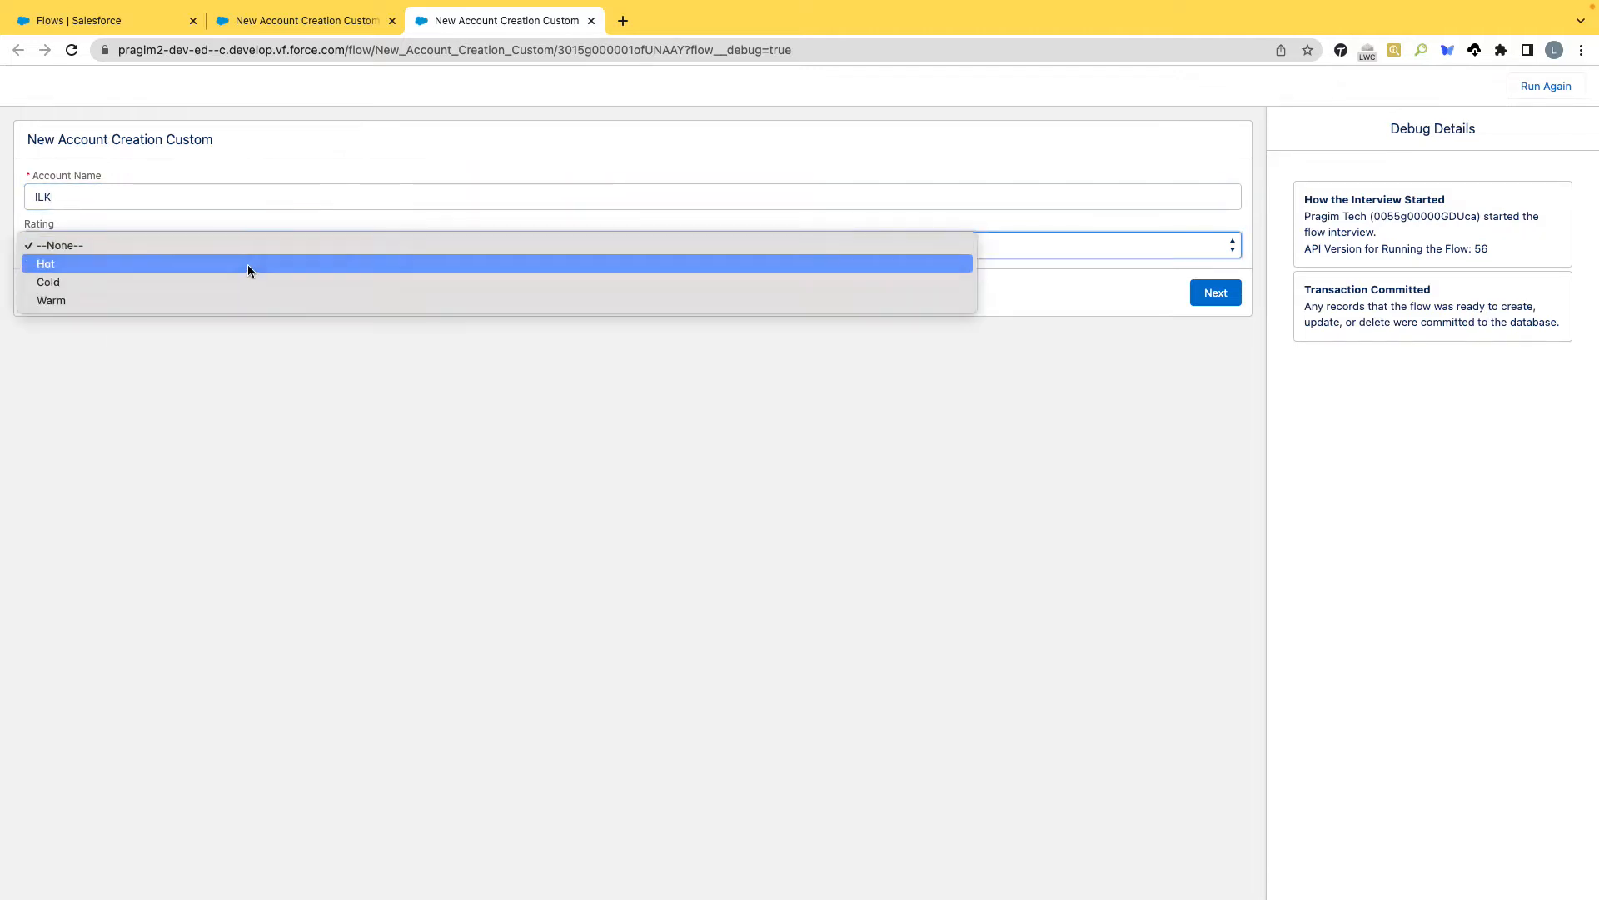
{"action": "left_click", "coordinate": [247, 263]}
{"action": "left_click", "coordinate": [1207, 298]}
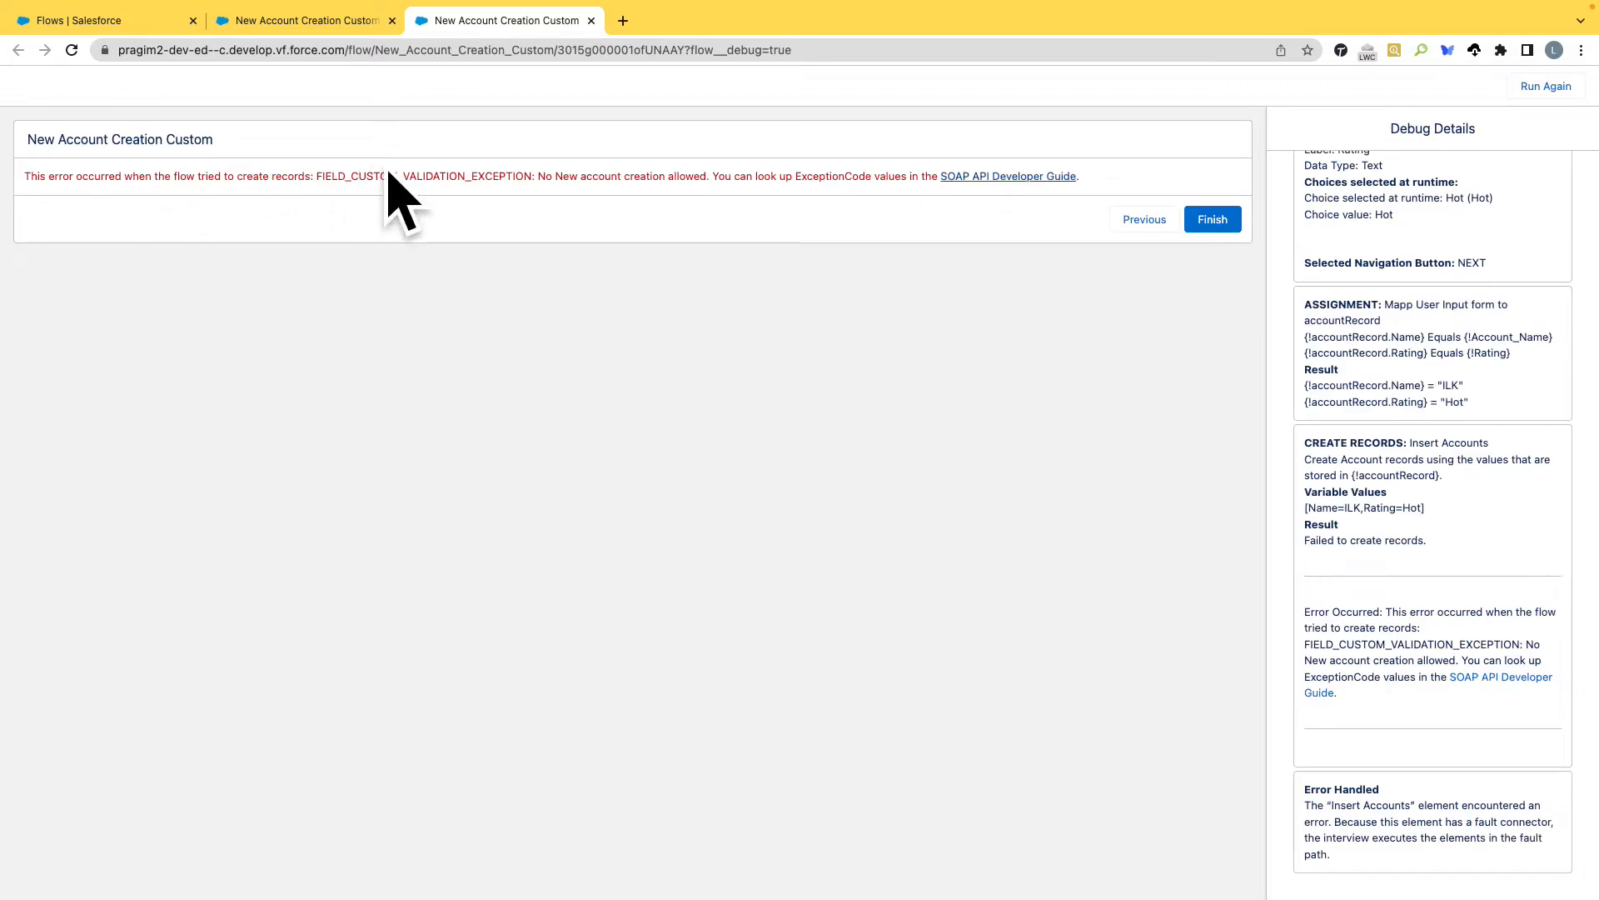
Examine the error message from the debug run and the ErrorMsg display text on the flow's Error screen.
{"action": "left_click_drag", "start_coordinate": [537, 176], "coordinate": [708, 175]}
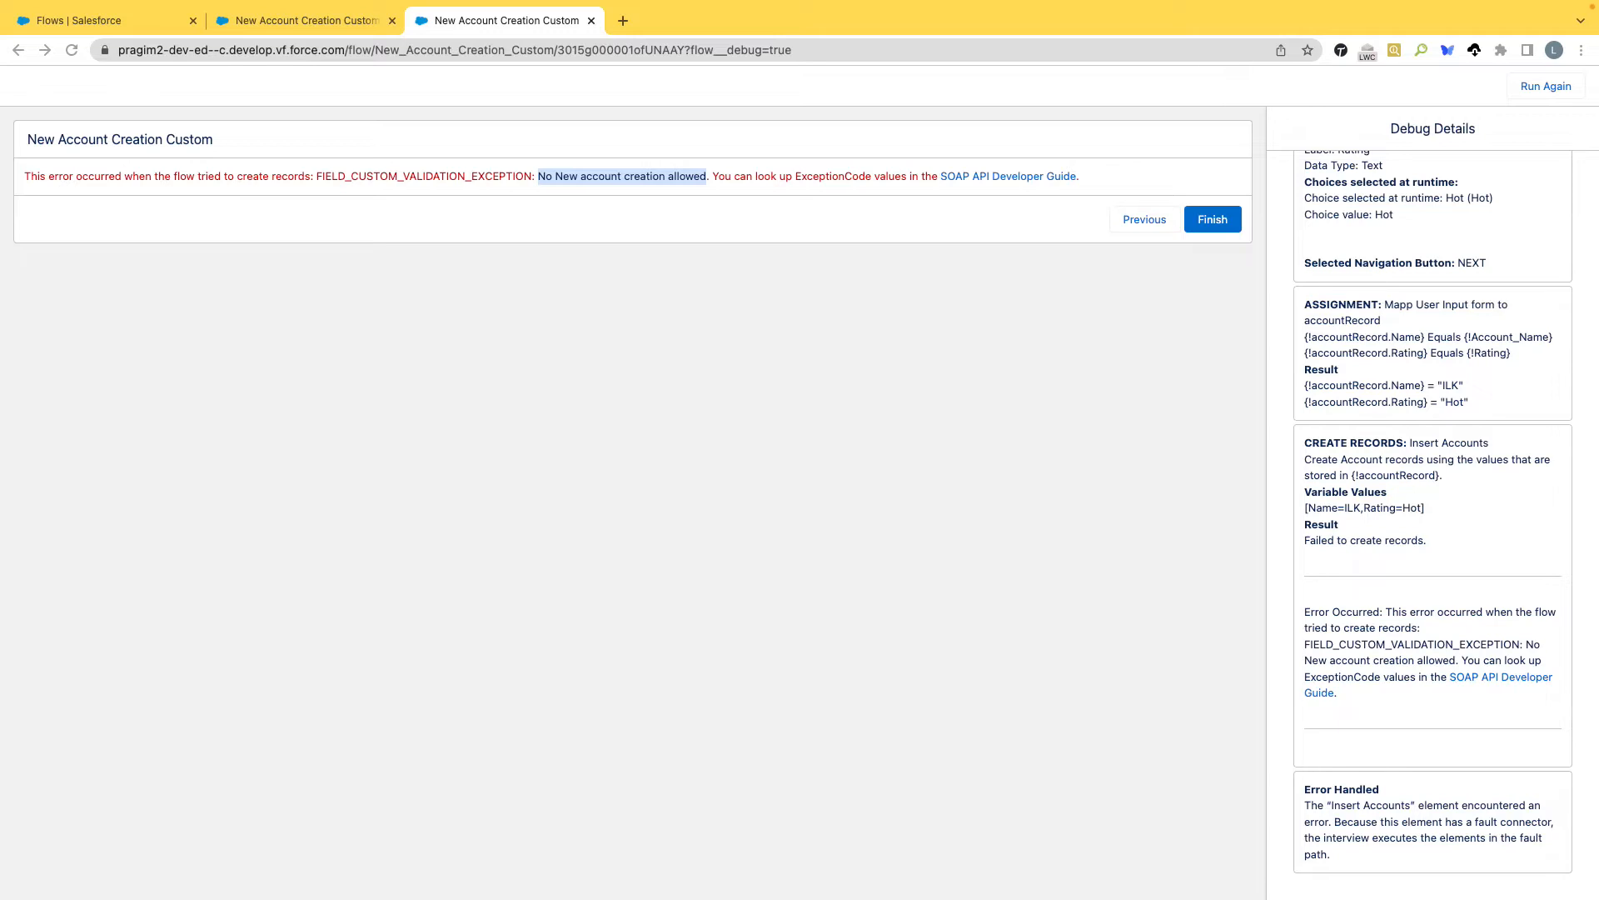
{"action": "left_click", "coordinate": [295, 20]}
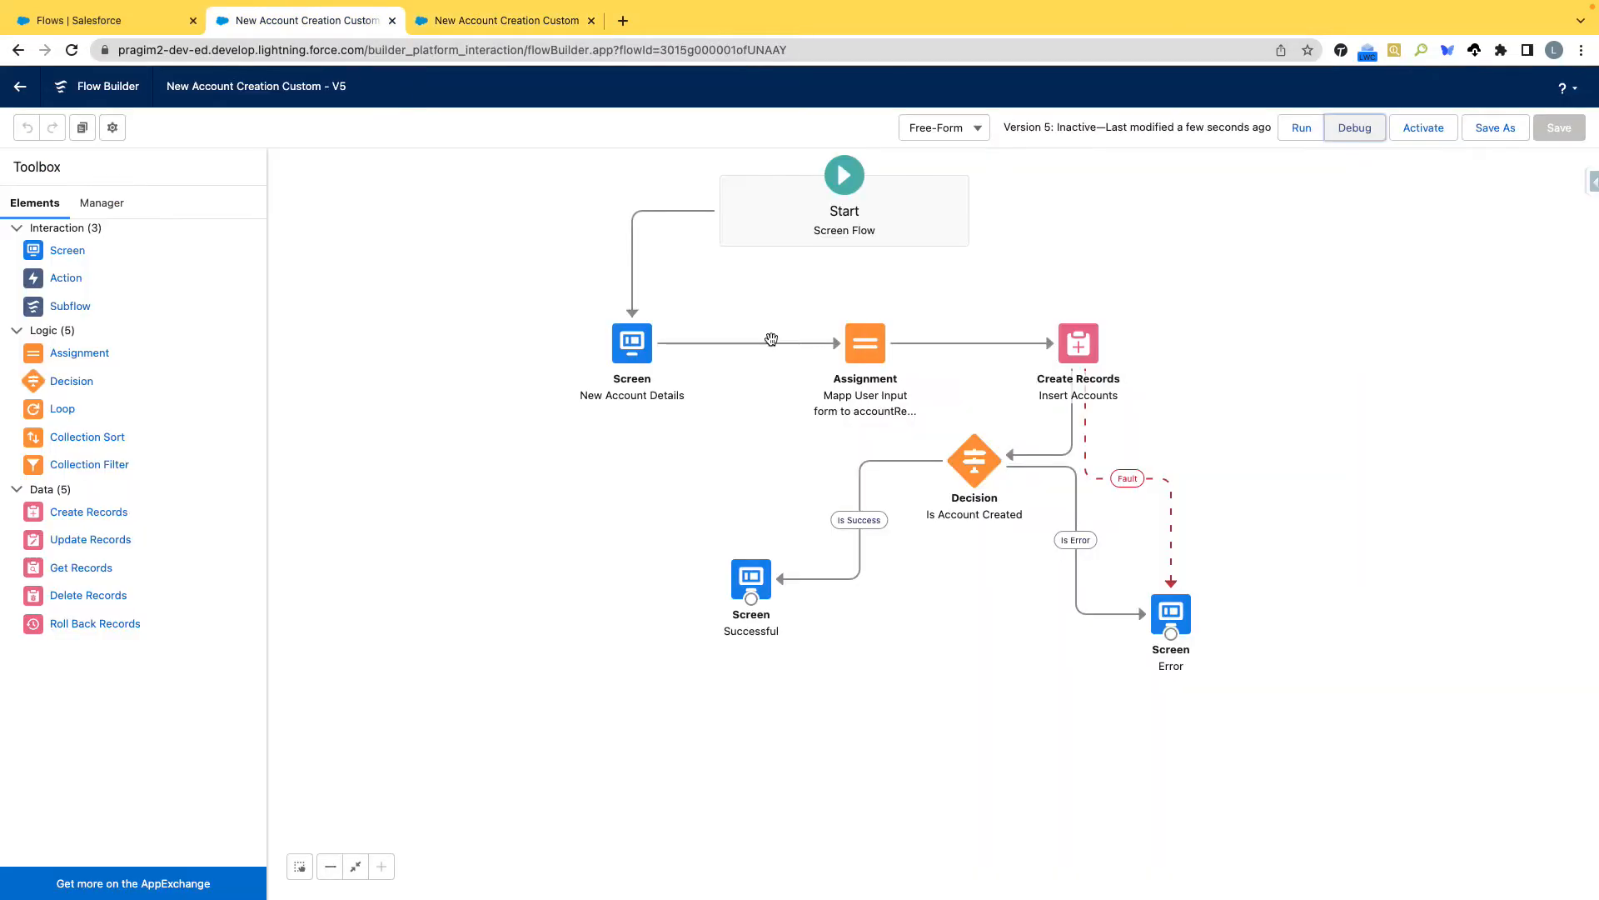
{"action": "double_click", "coordinate": [1174, 610]}
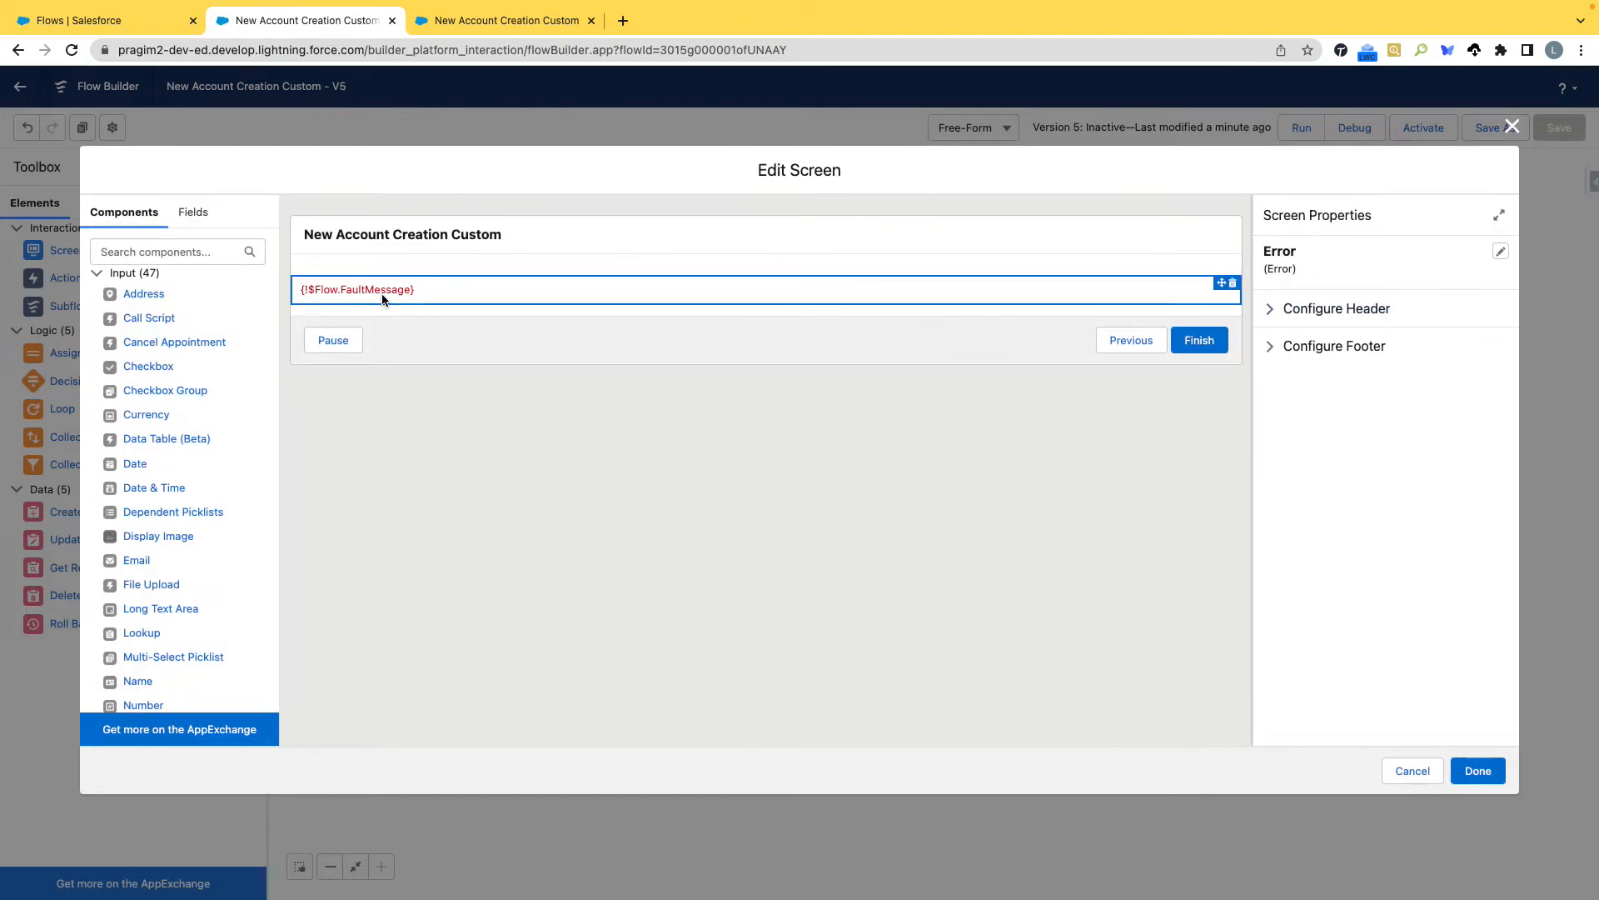
{"action": "left_click", "coordinate": [1511, 128]}
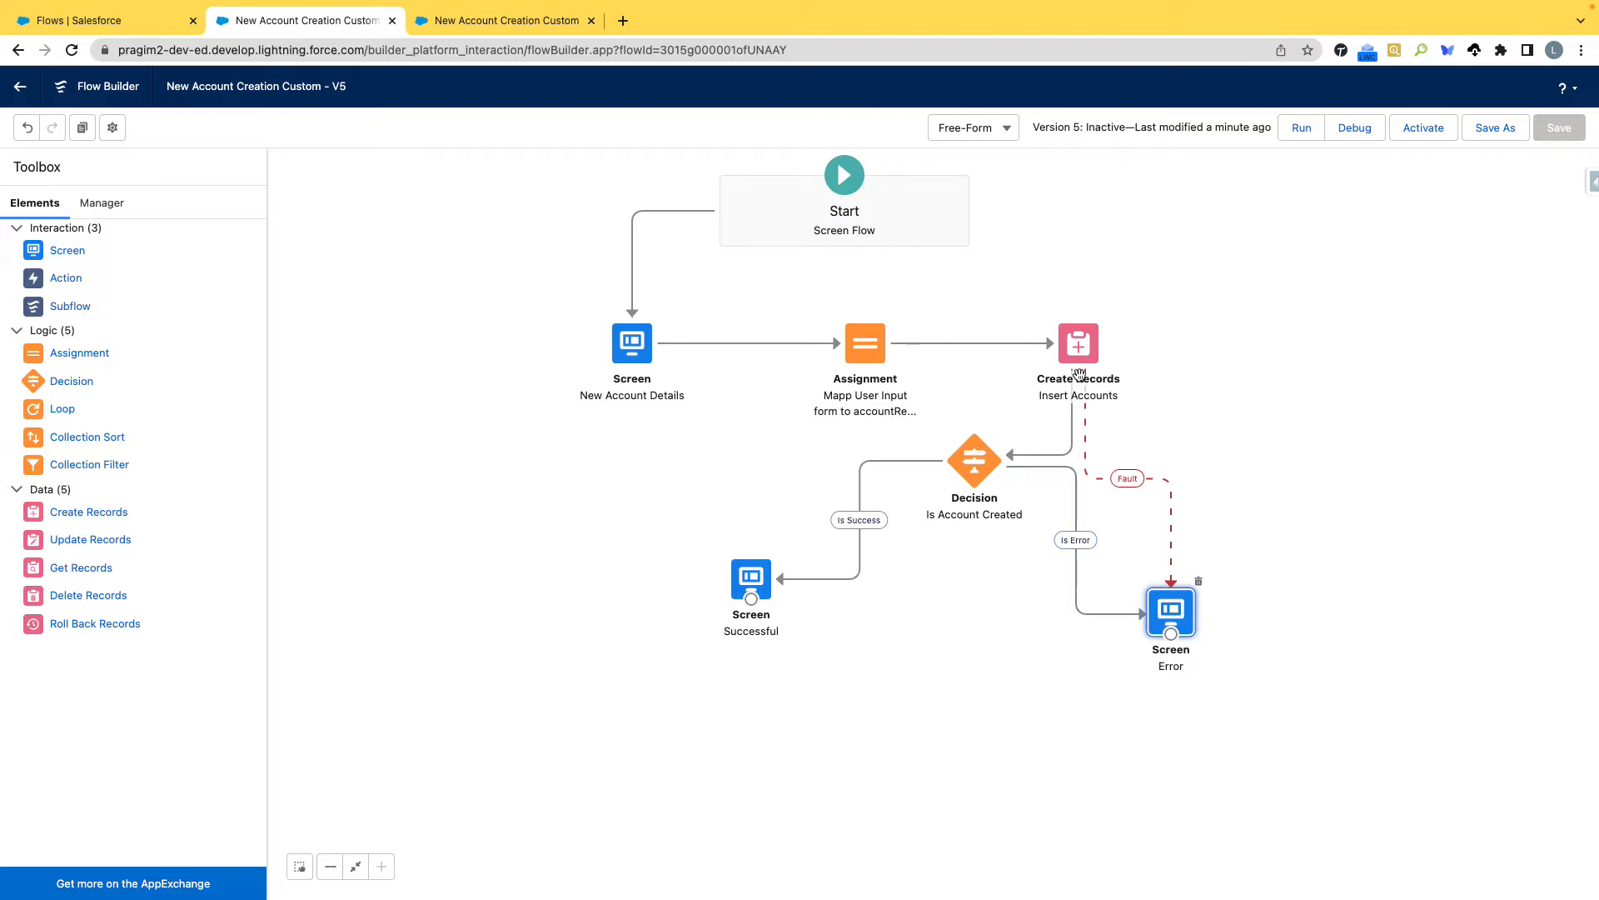
{"action": "double_click", "coordinate": [1169, 610]}
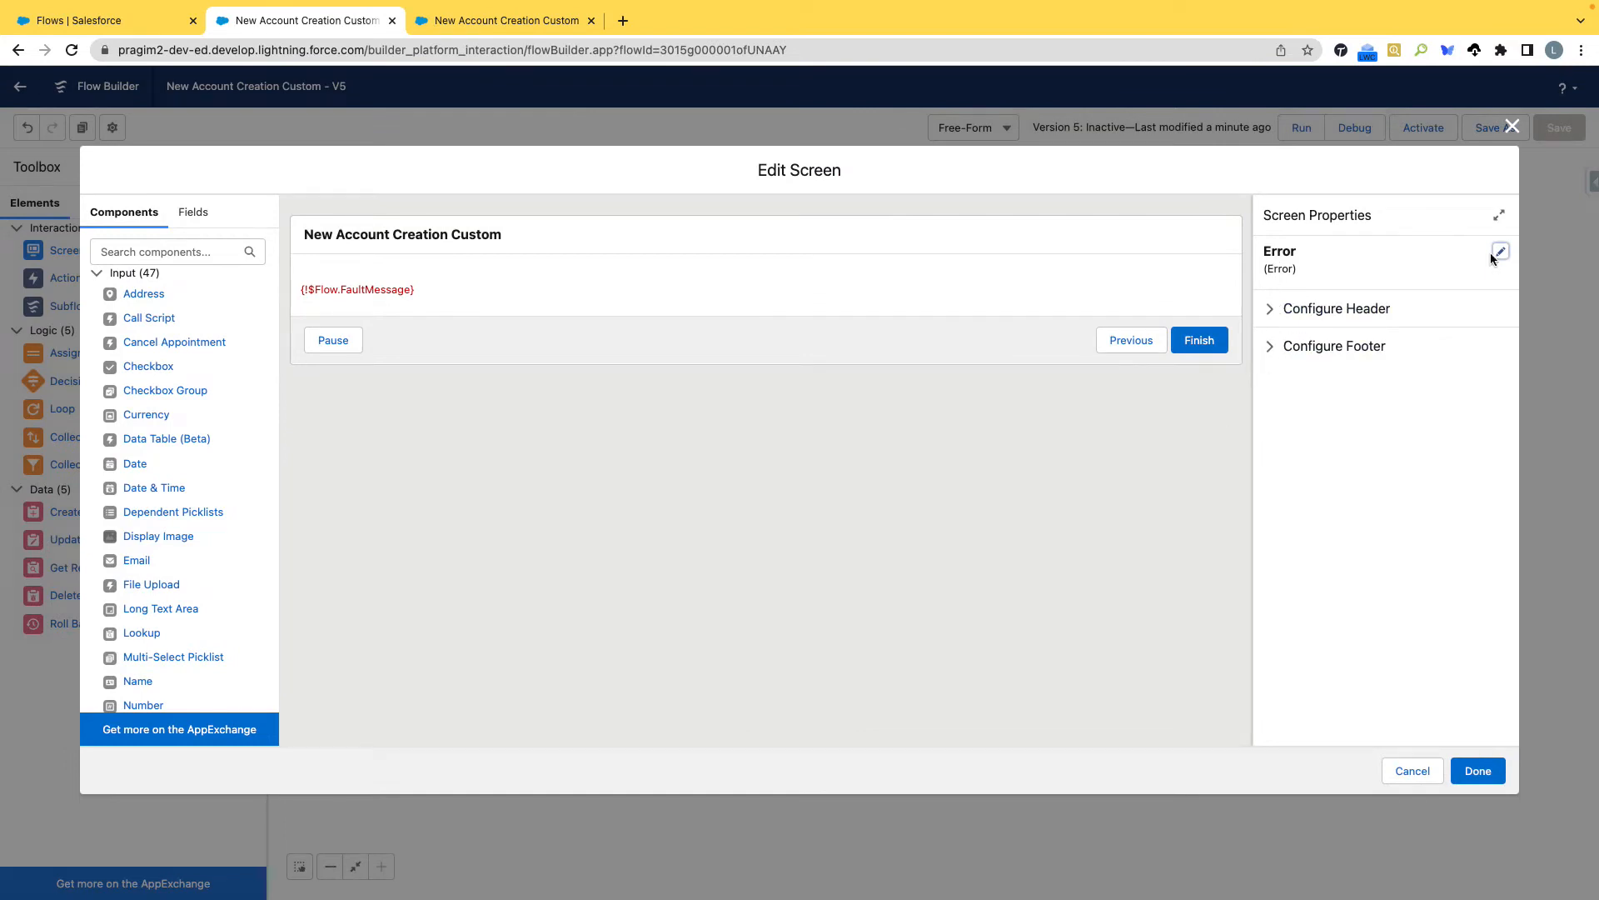
{"action": "left_click", "coordinate": [1121, 284]}
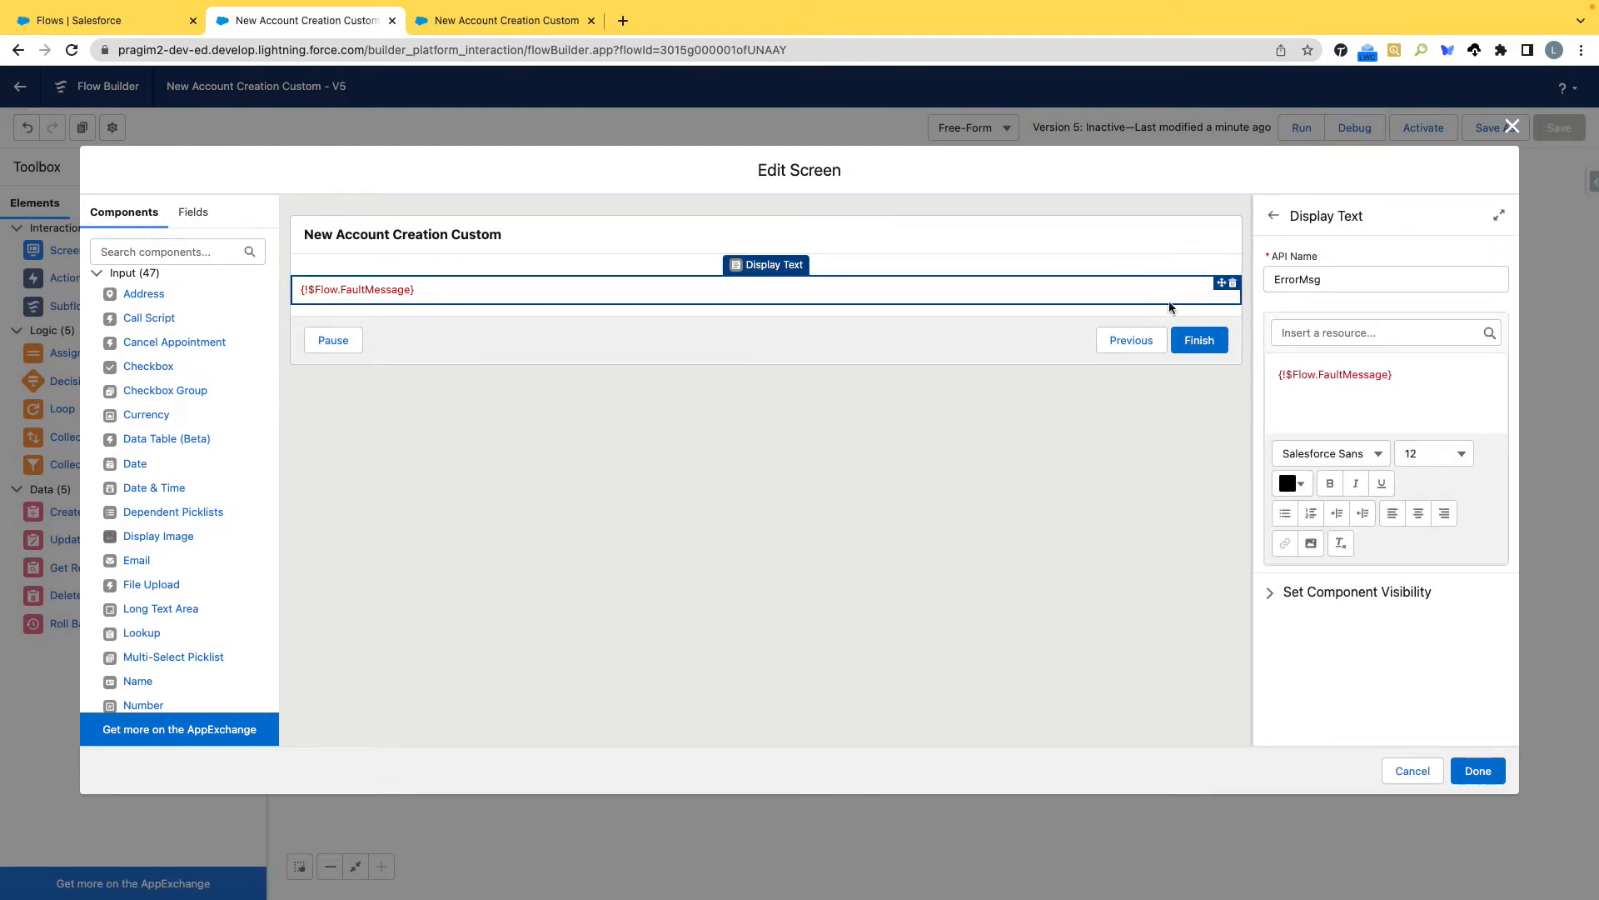
{"action": "left_click", "coordinate": [1406, 378]}
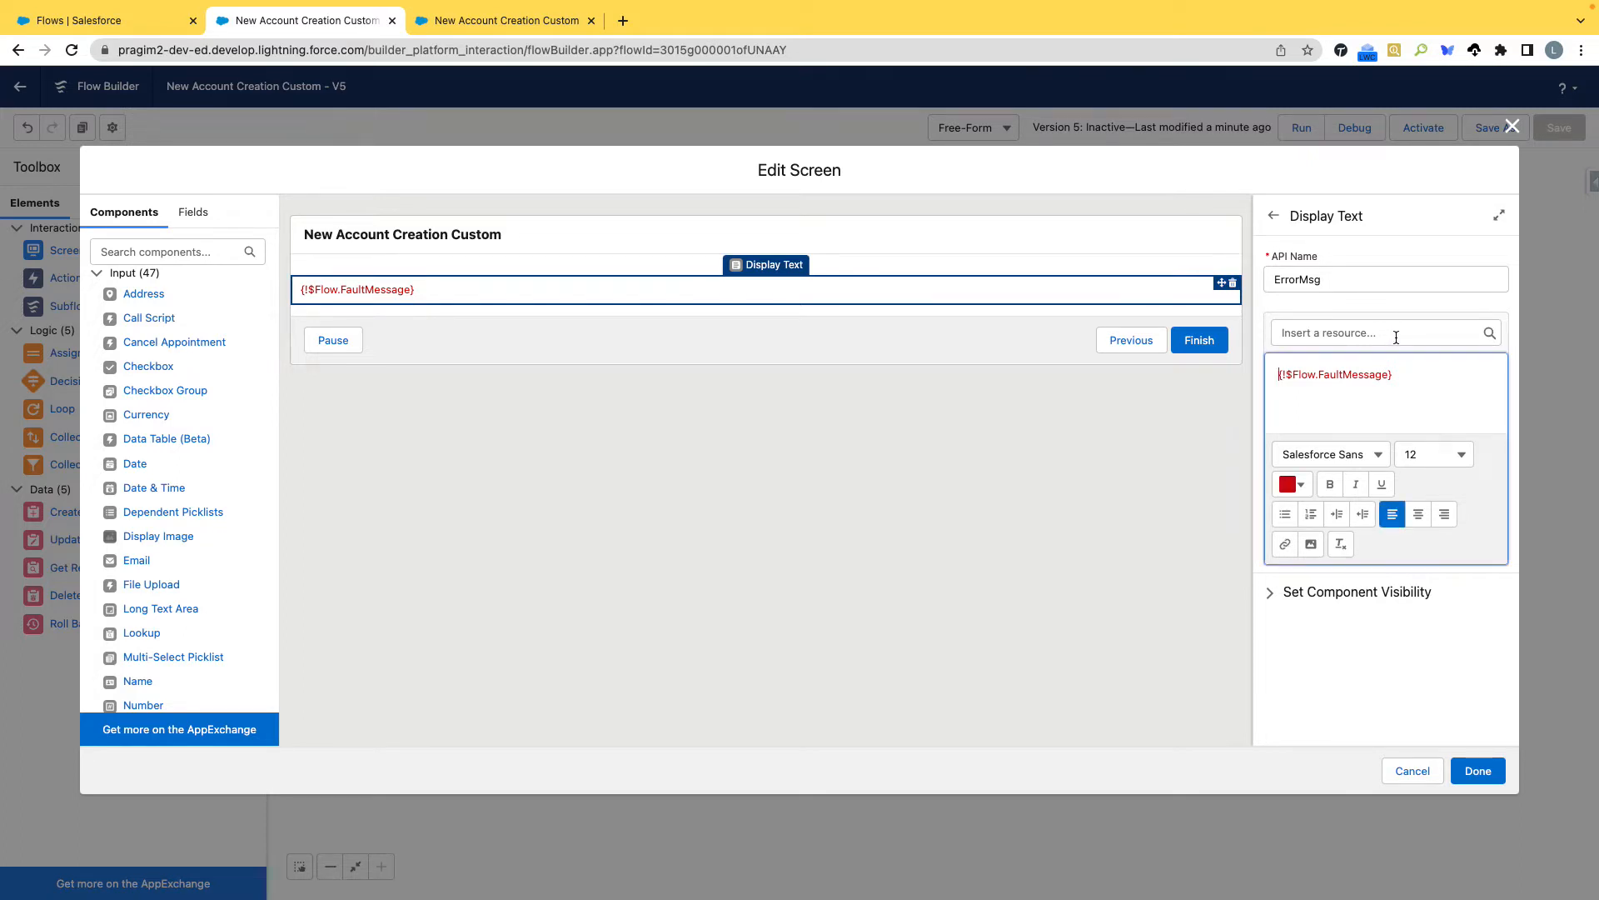
{"action": "left_click", "coordinate": [1419, 777]}
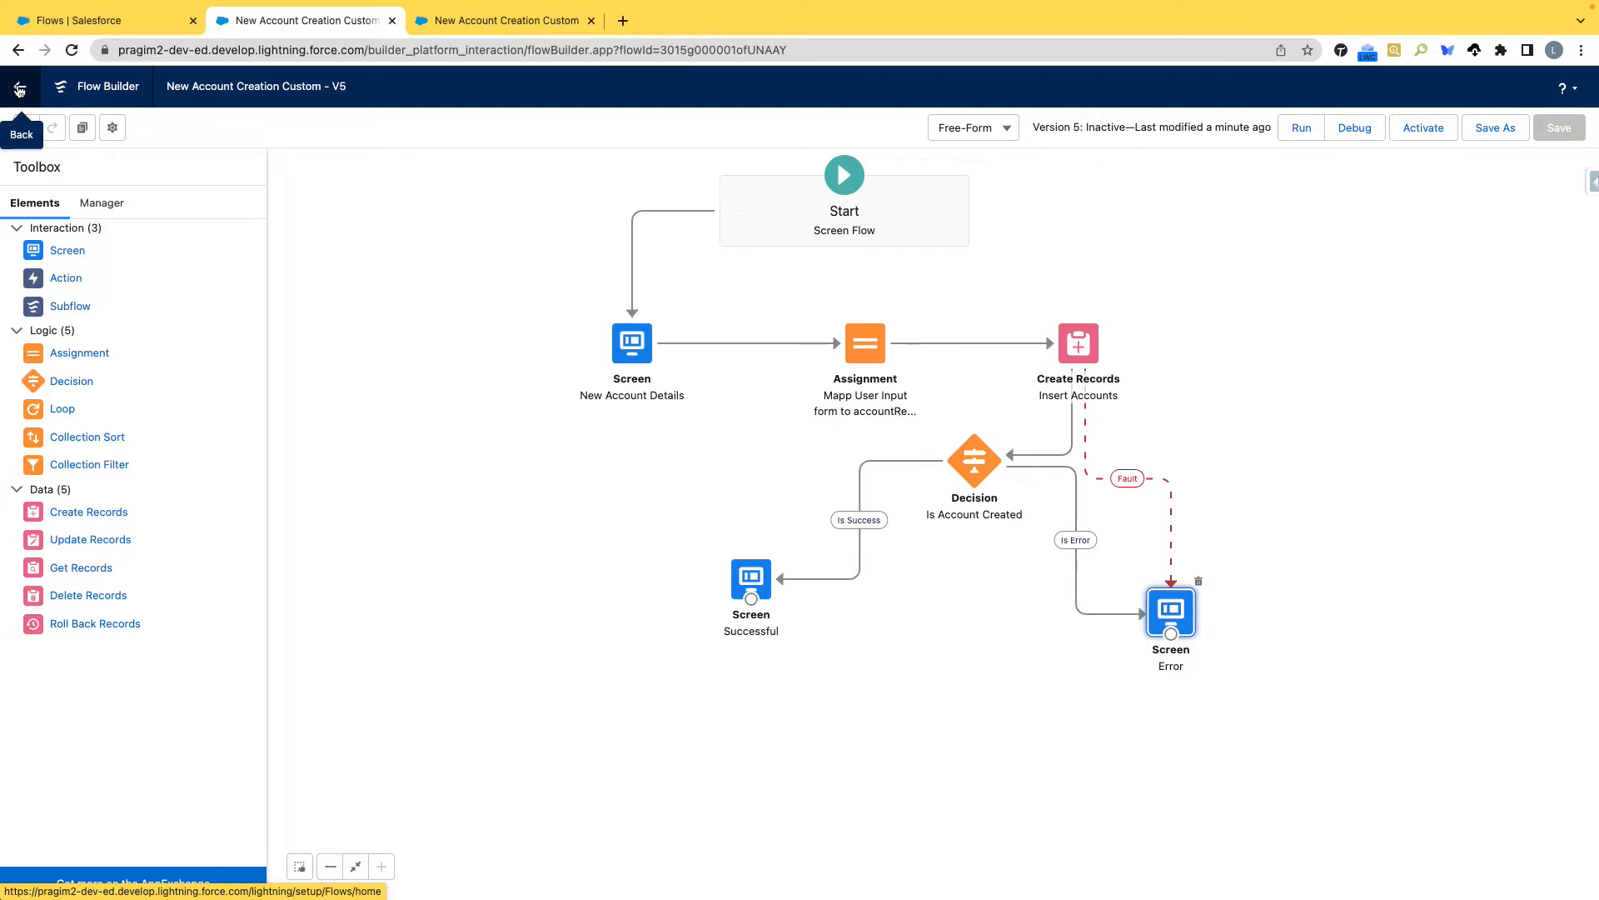
Leave the flow canvas and open the Account object's details in Object Manager.
{"action": "left_click", "coordinate": [19, 89]}
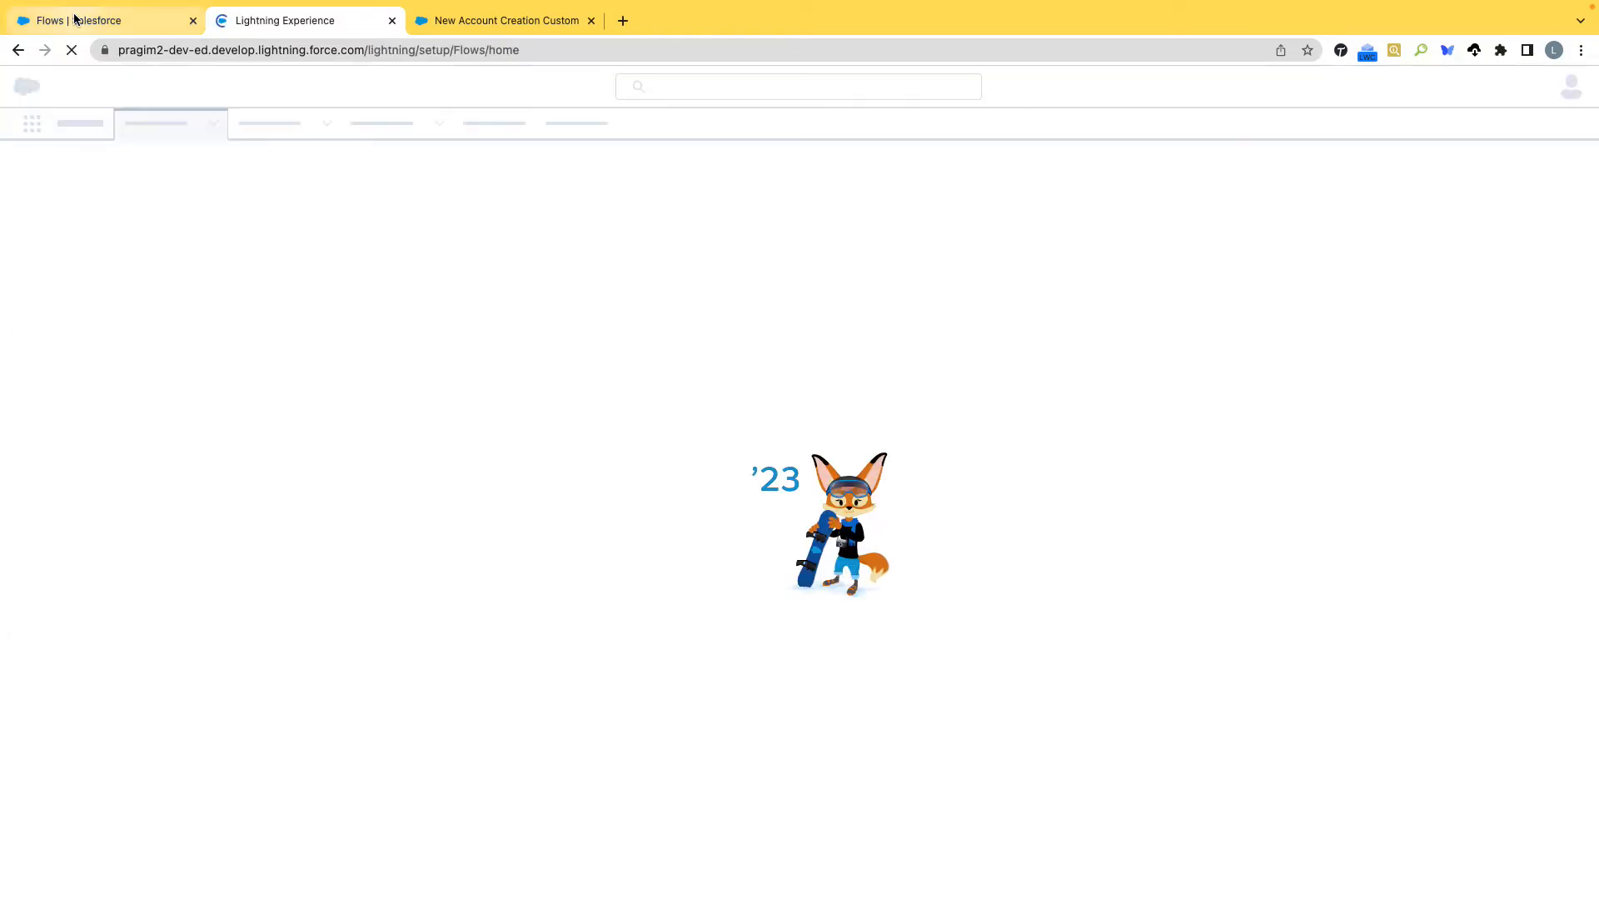
{"action": "left_click", "coordinate": [75, 20]}
{"action": "left_click", "coordinate": [213, 125]}
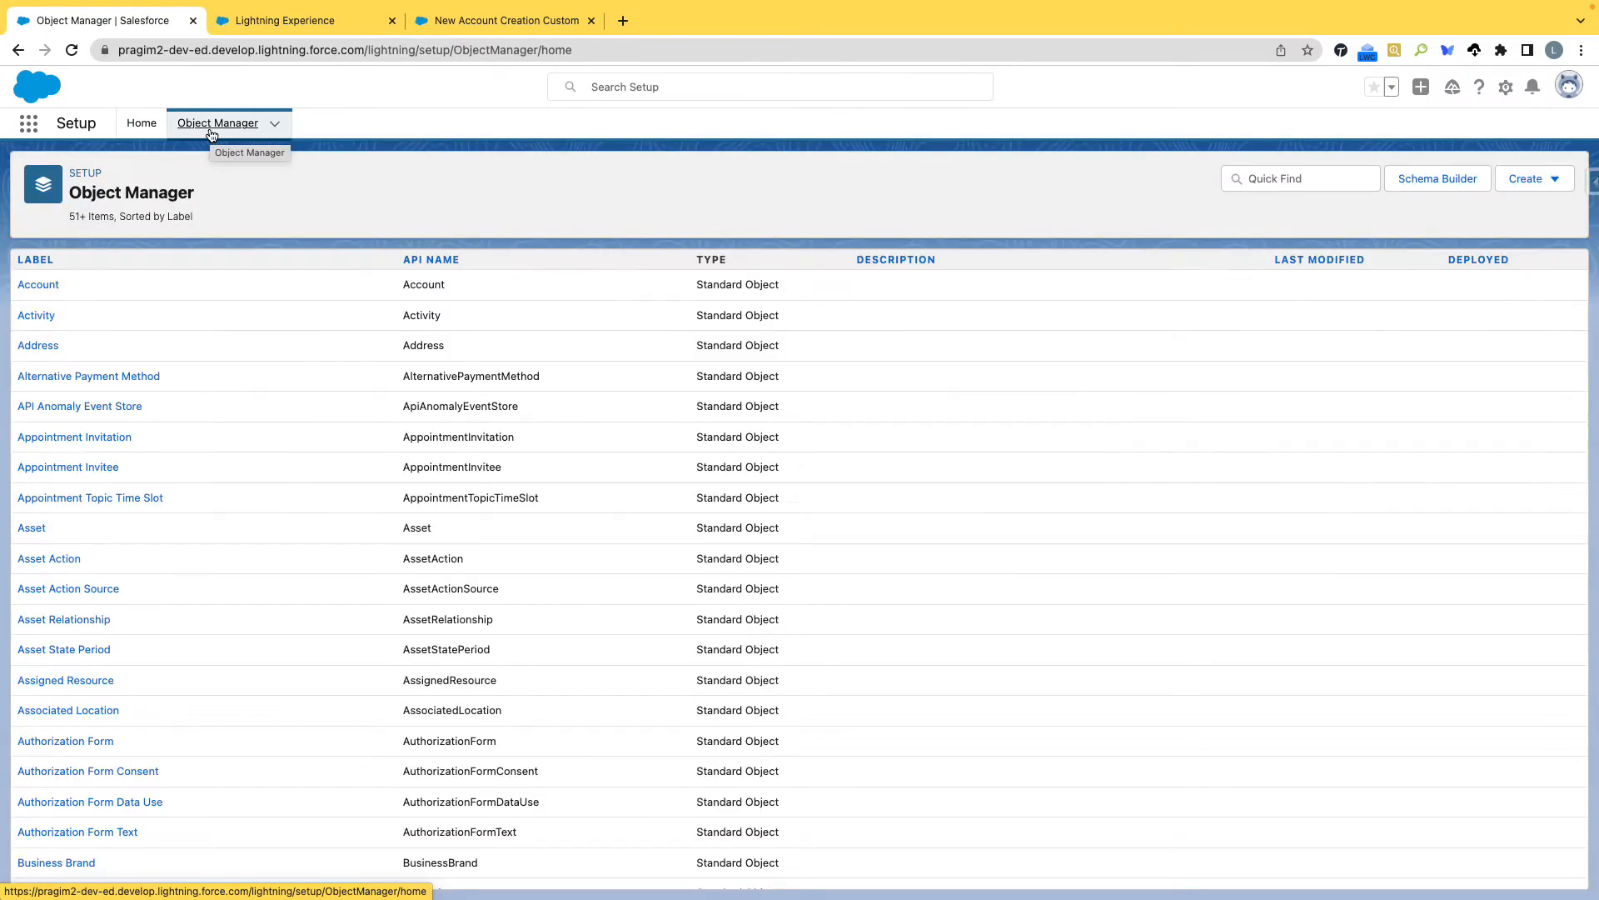
{"action": "left_click", "coordinate": [42, 286]}
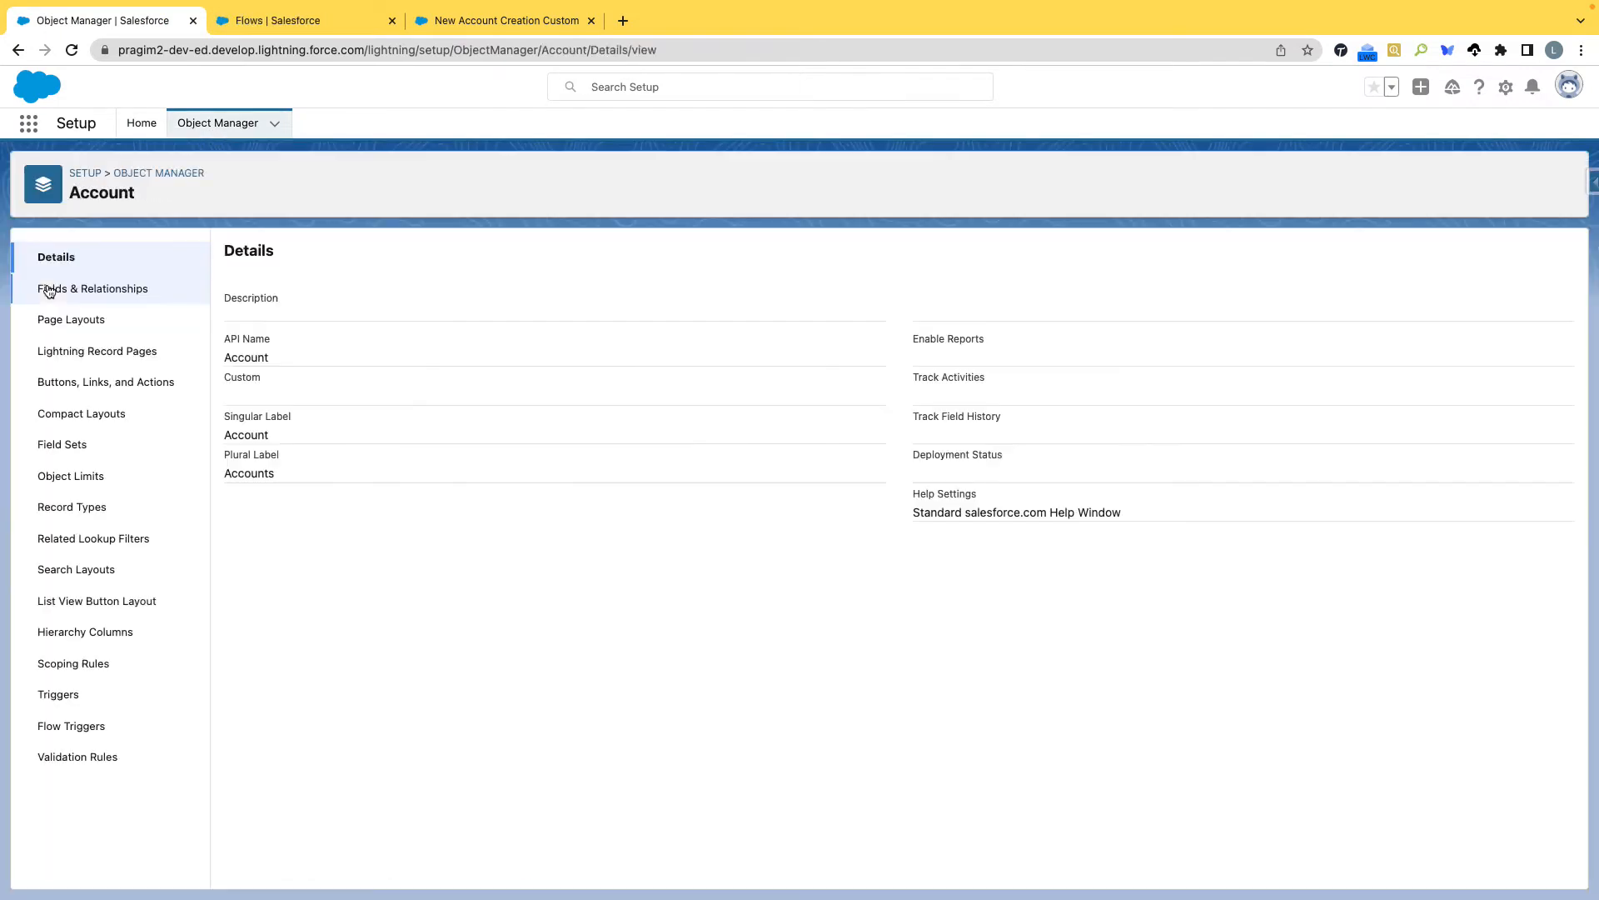
Delete the No_Account_allowed validation rule from the Account object's validation rules.
{"action": "left_click", "coordinate": [63, 755]}
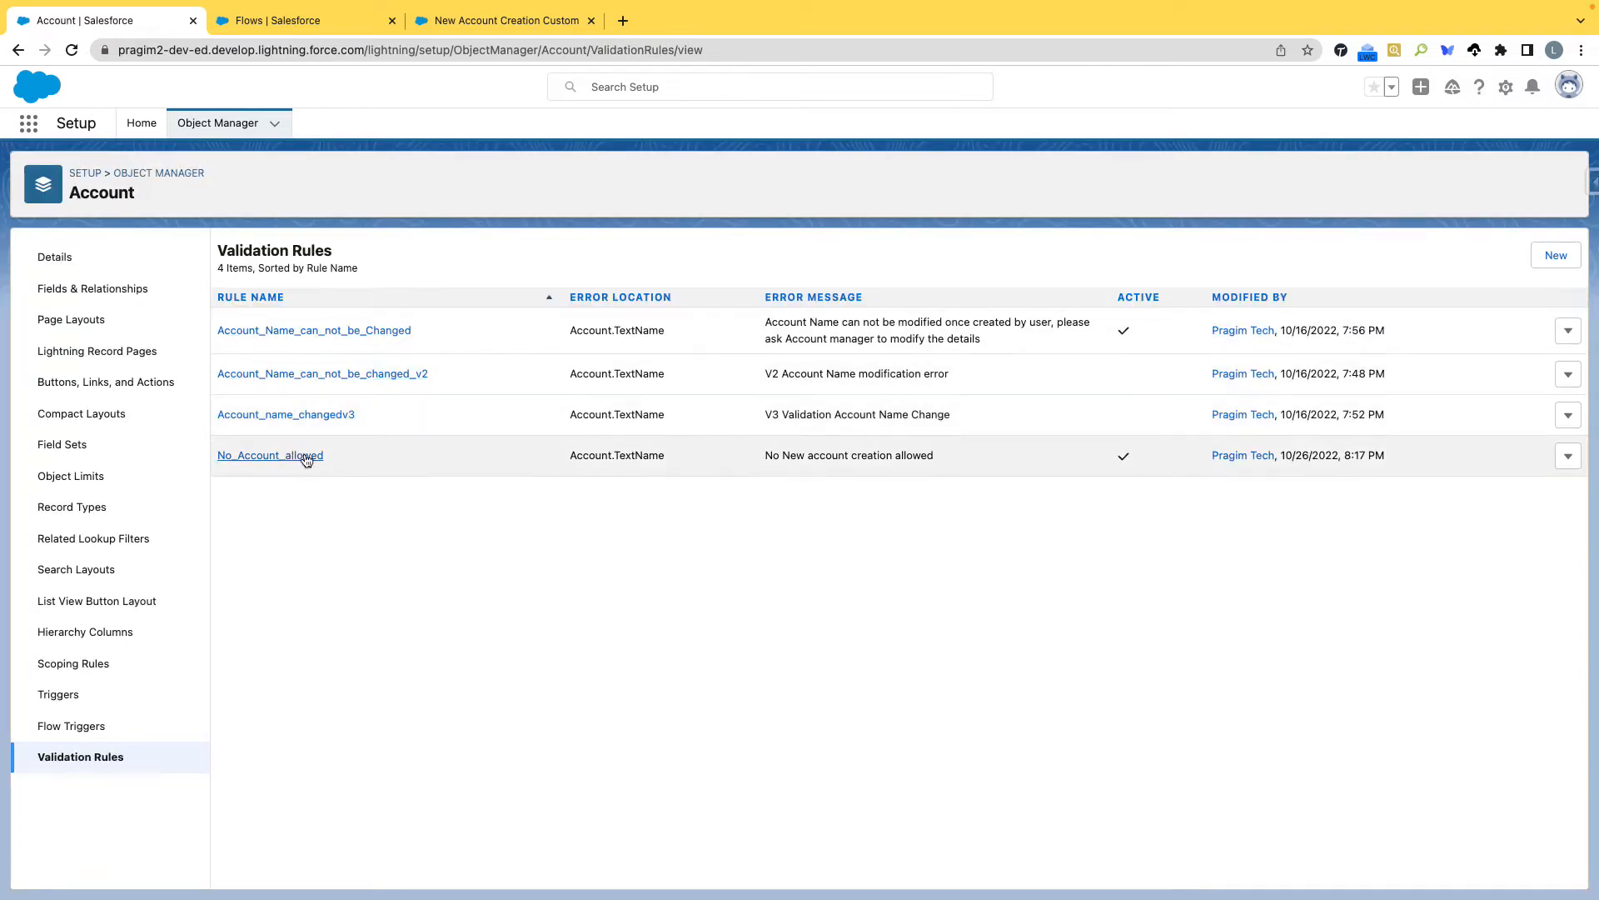
{"action": "left_click", "coordinate": [1567, 455]}
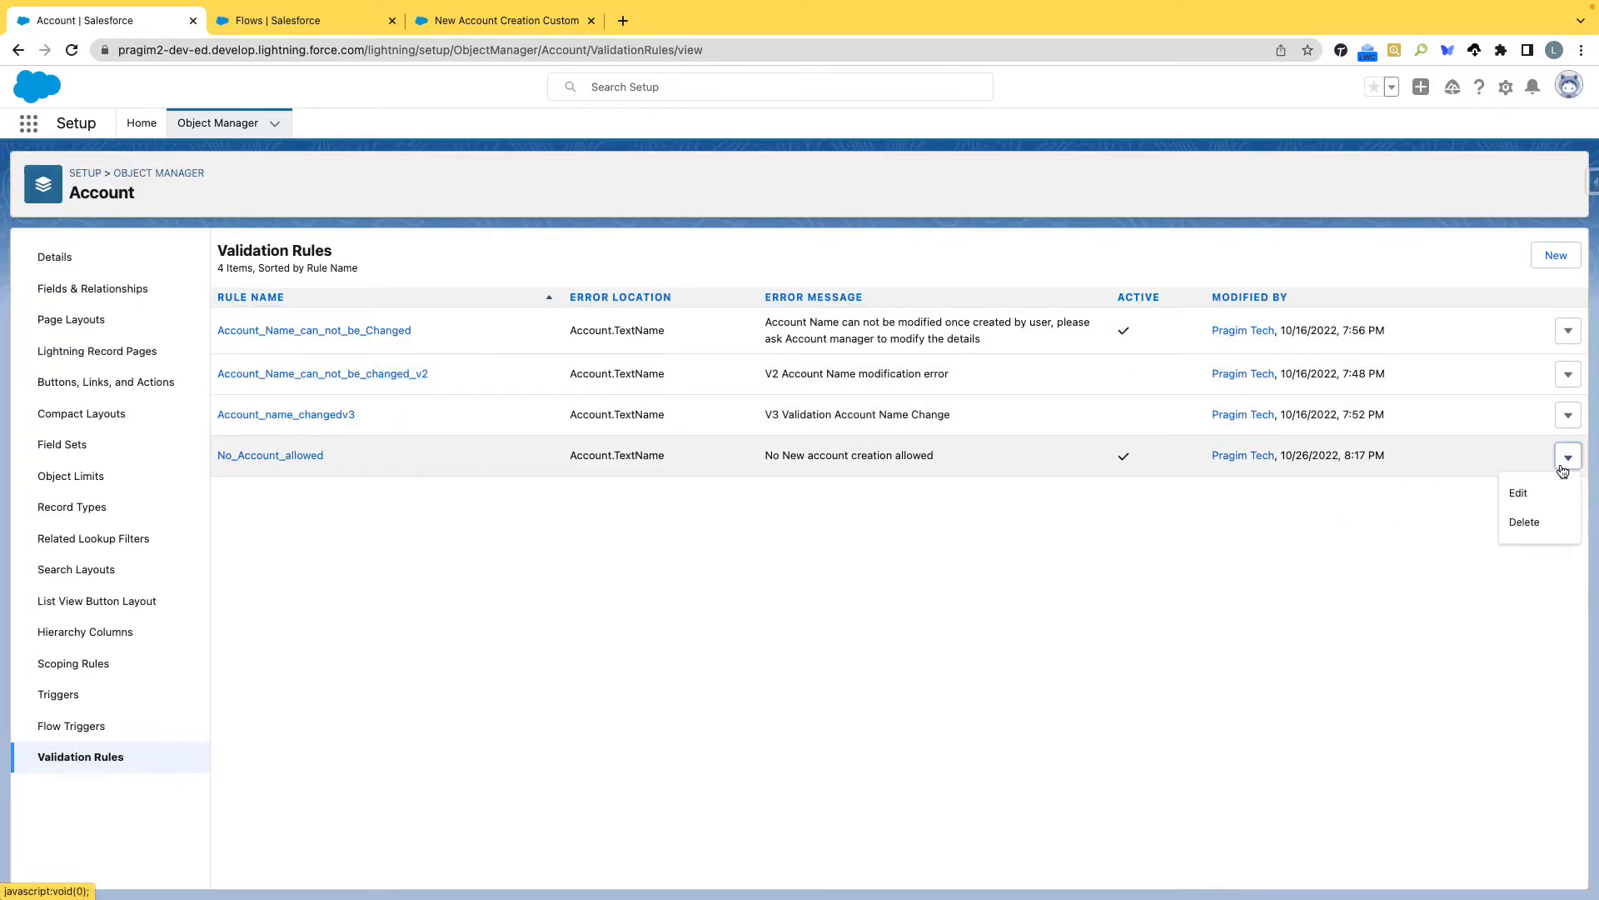
{"action": "left_click", "coordinate": [1524, 522]}
{"action": "left_click", "coordinate": [1022, 493]}
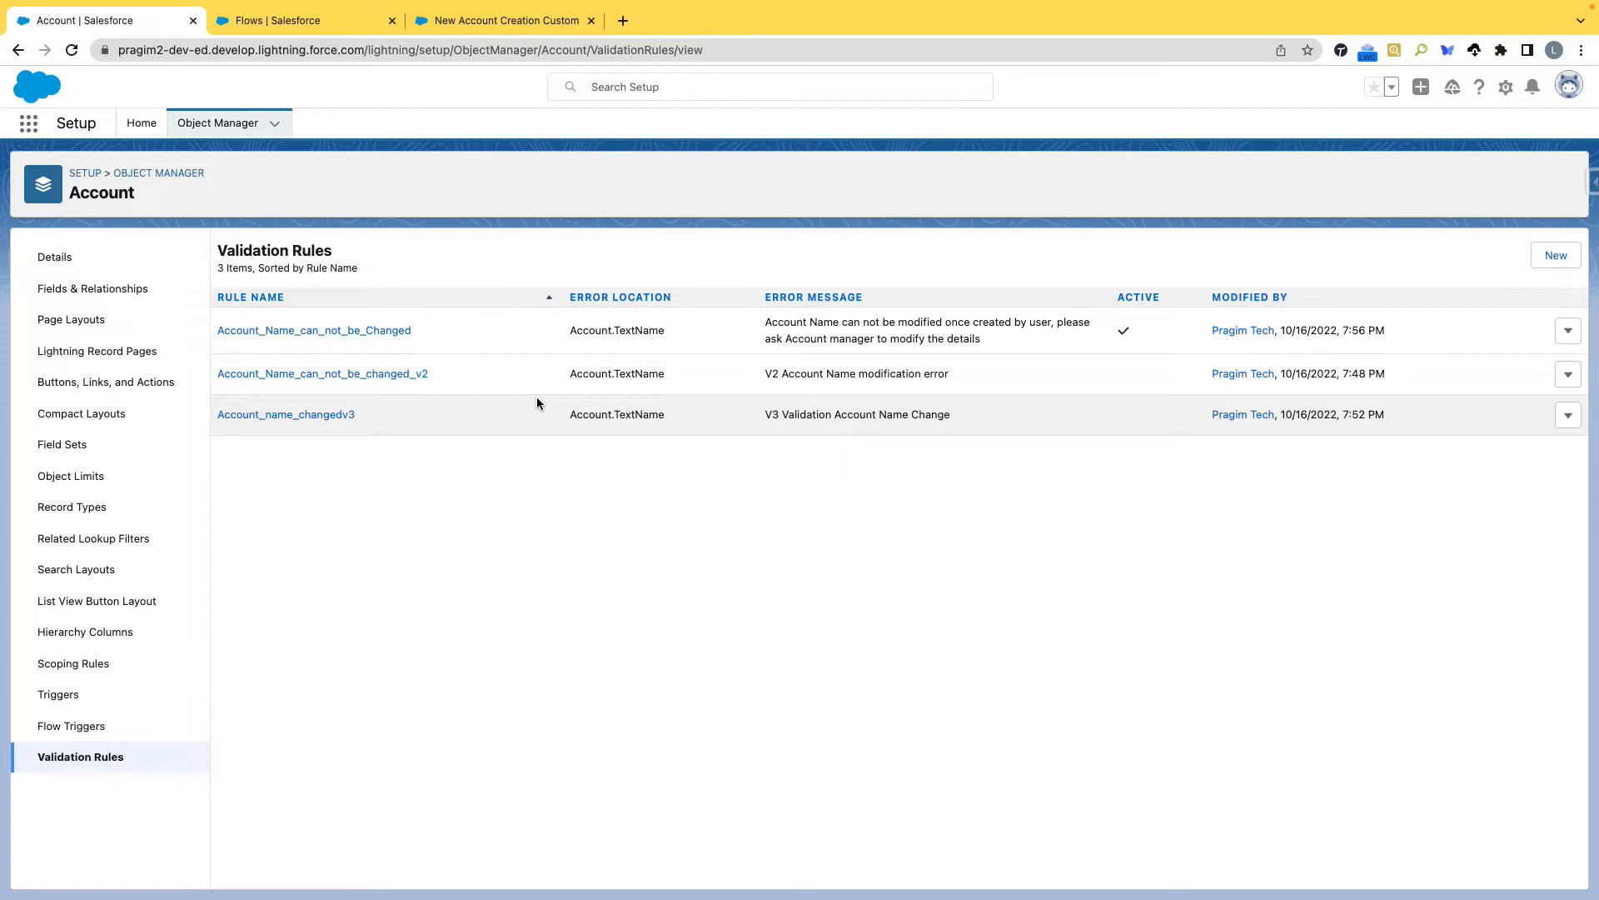
Open the Pragim Tech (Console) app and close its open Salesforce course record.
{"action": "left_click", "coordinate": [26, 125]}
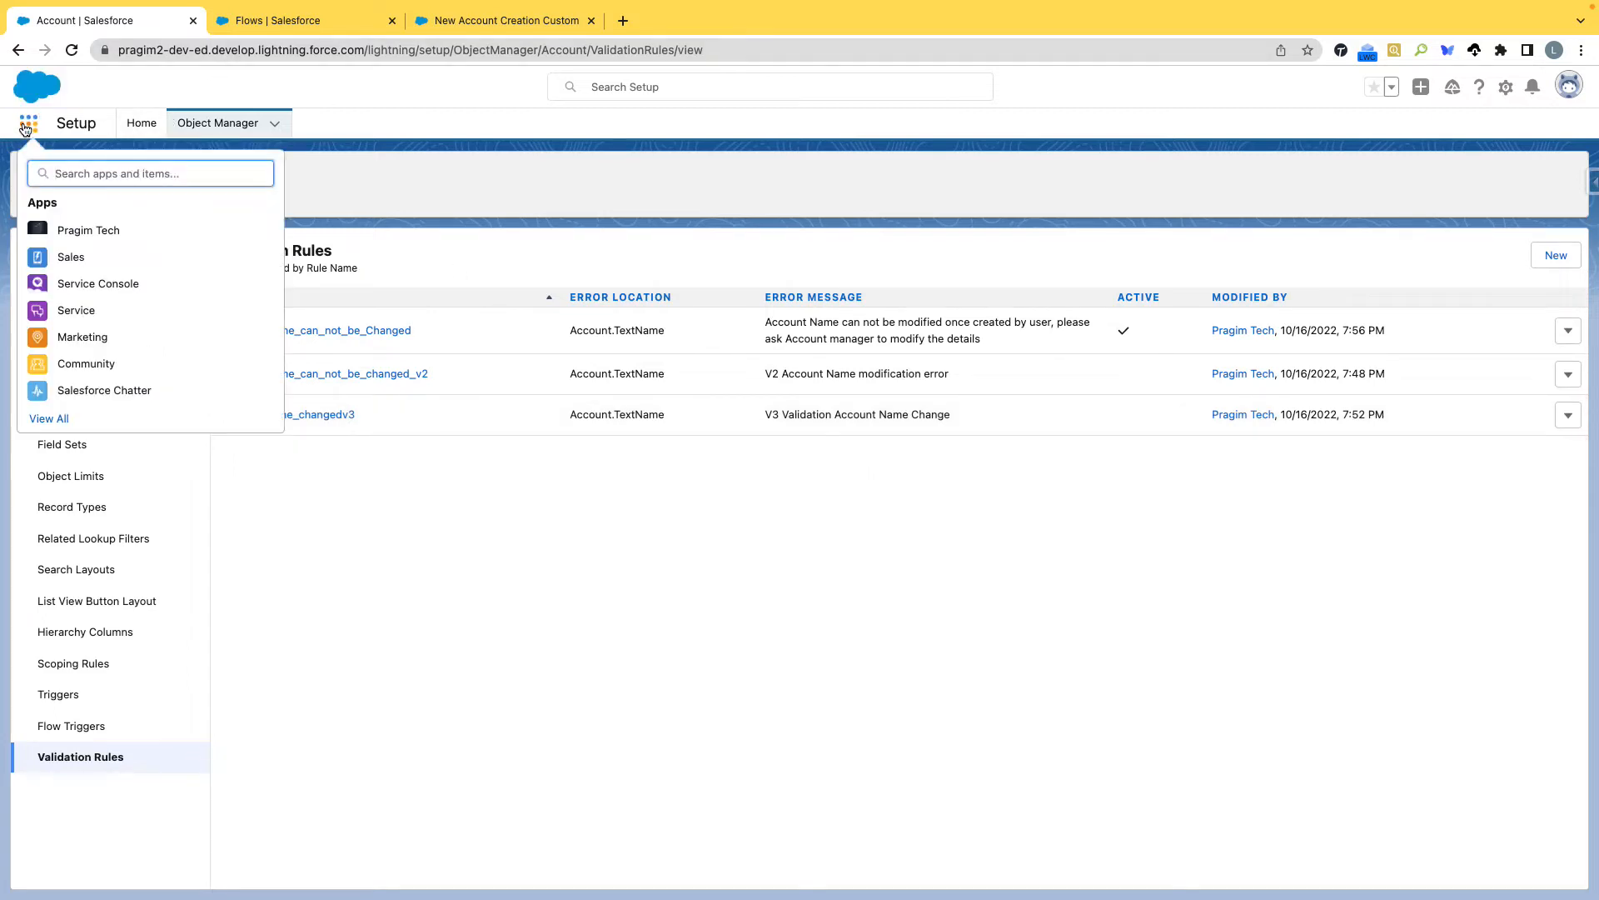
{"action": "type", "text": "CON"}
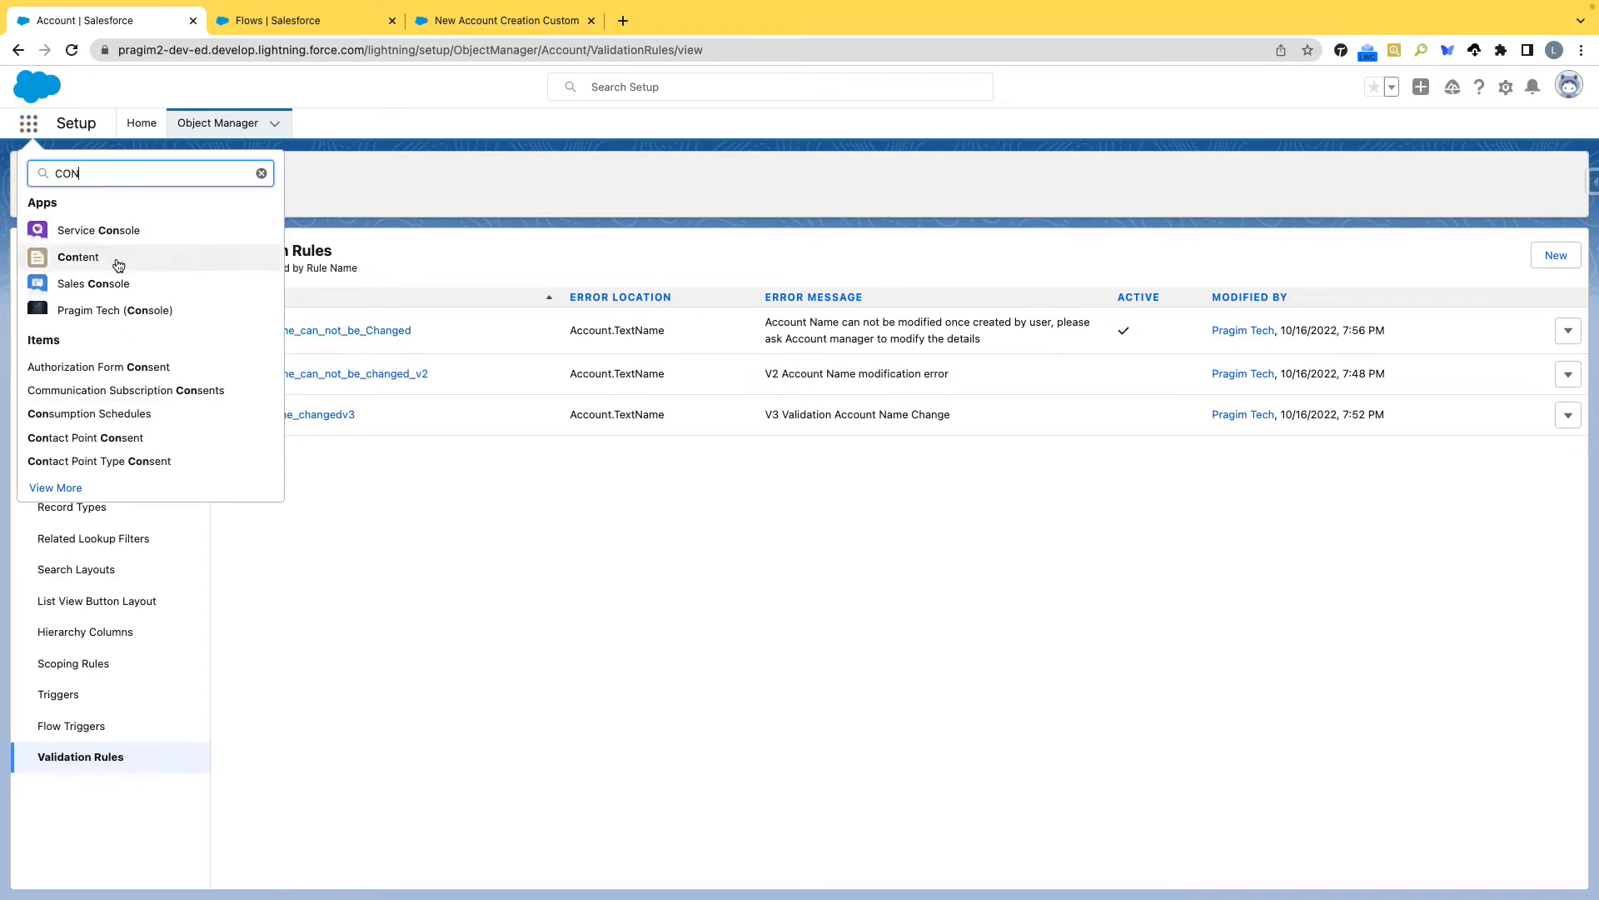
{"action": "left_click", "coordinate": [96, 309]}
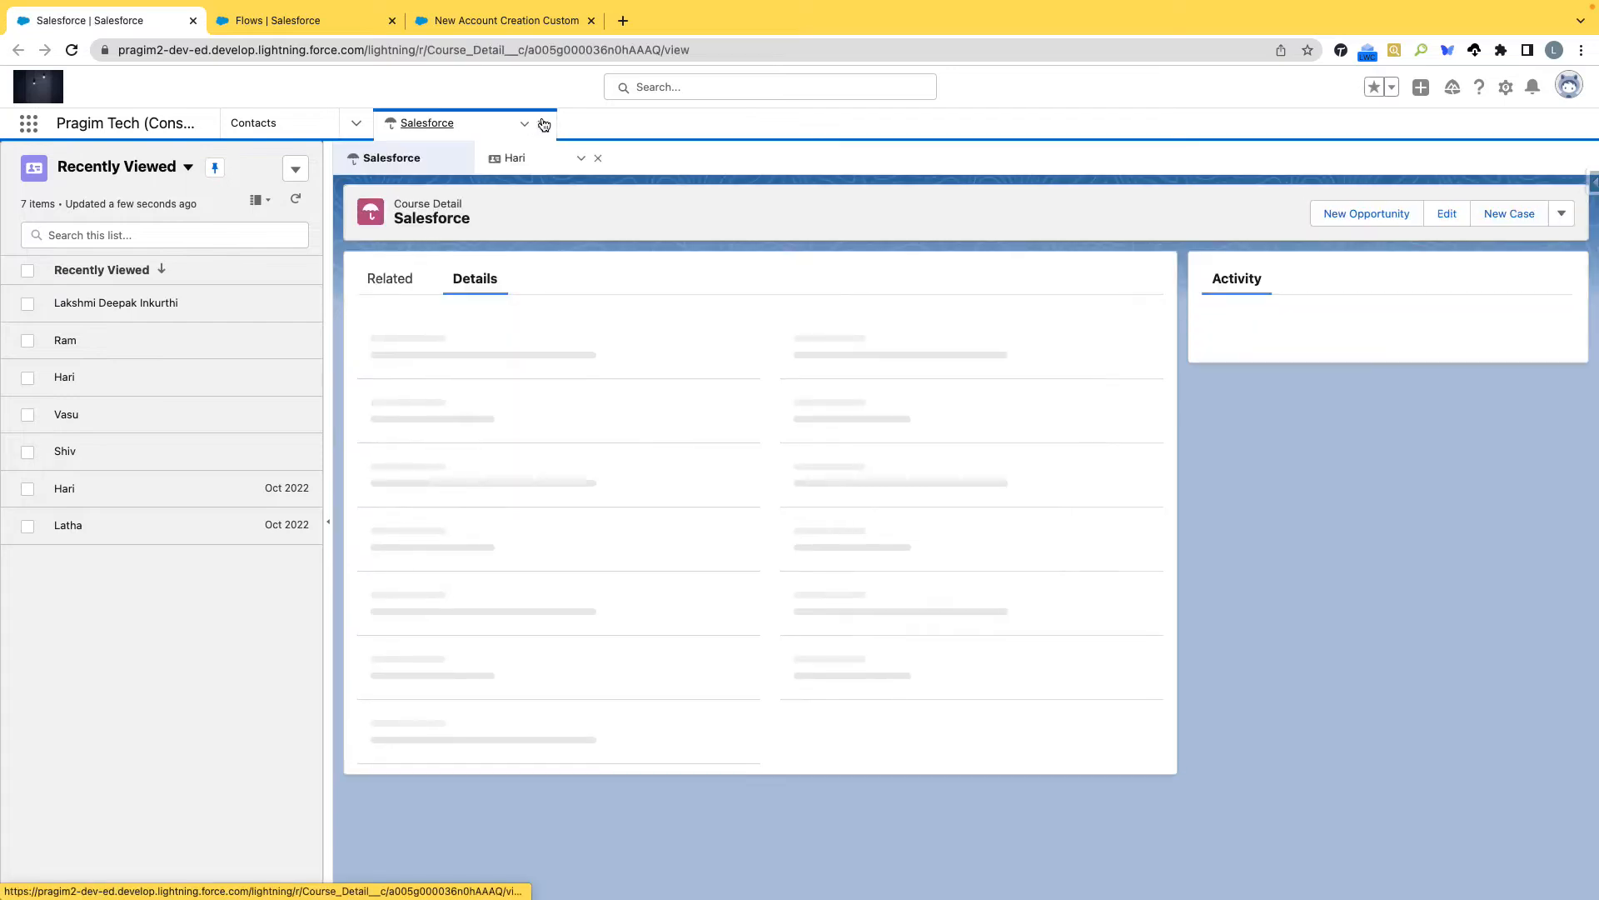
{"action": "left_click", "coordinate": [542, 124]}
Open the Contacts list in the Pragim Tech app, closing the Guidance Center on the way.
{"action": "left_click", "coordinate": [27, 125]}
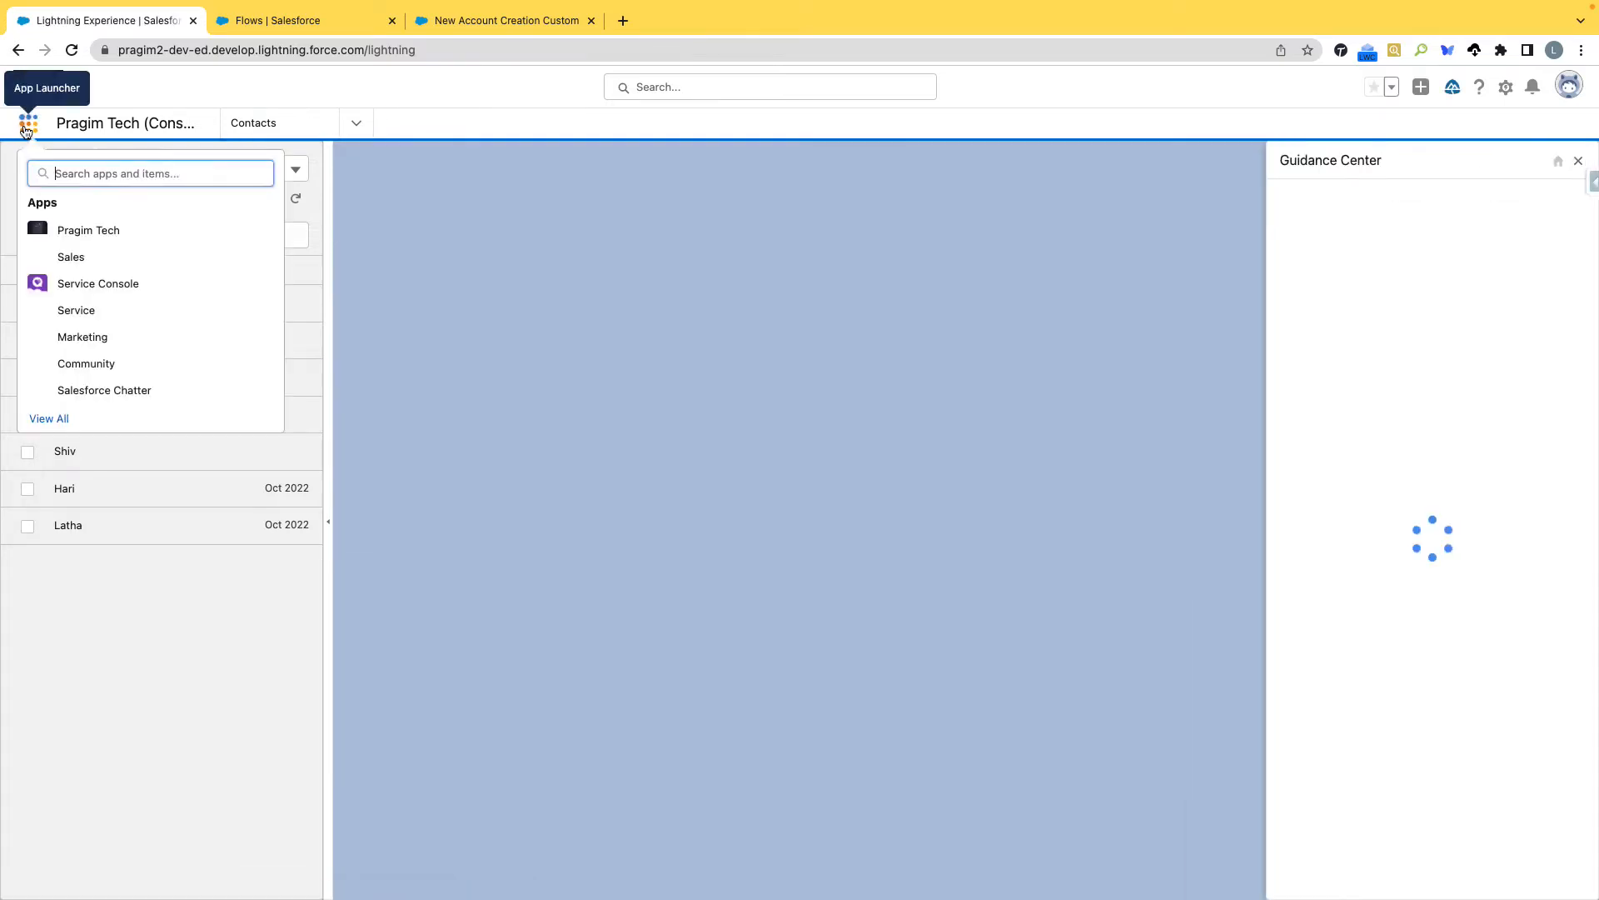
{"action": "left_click", "coordinate": [104, 230]}
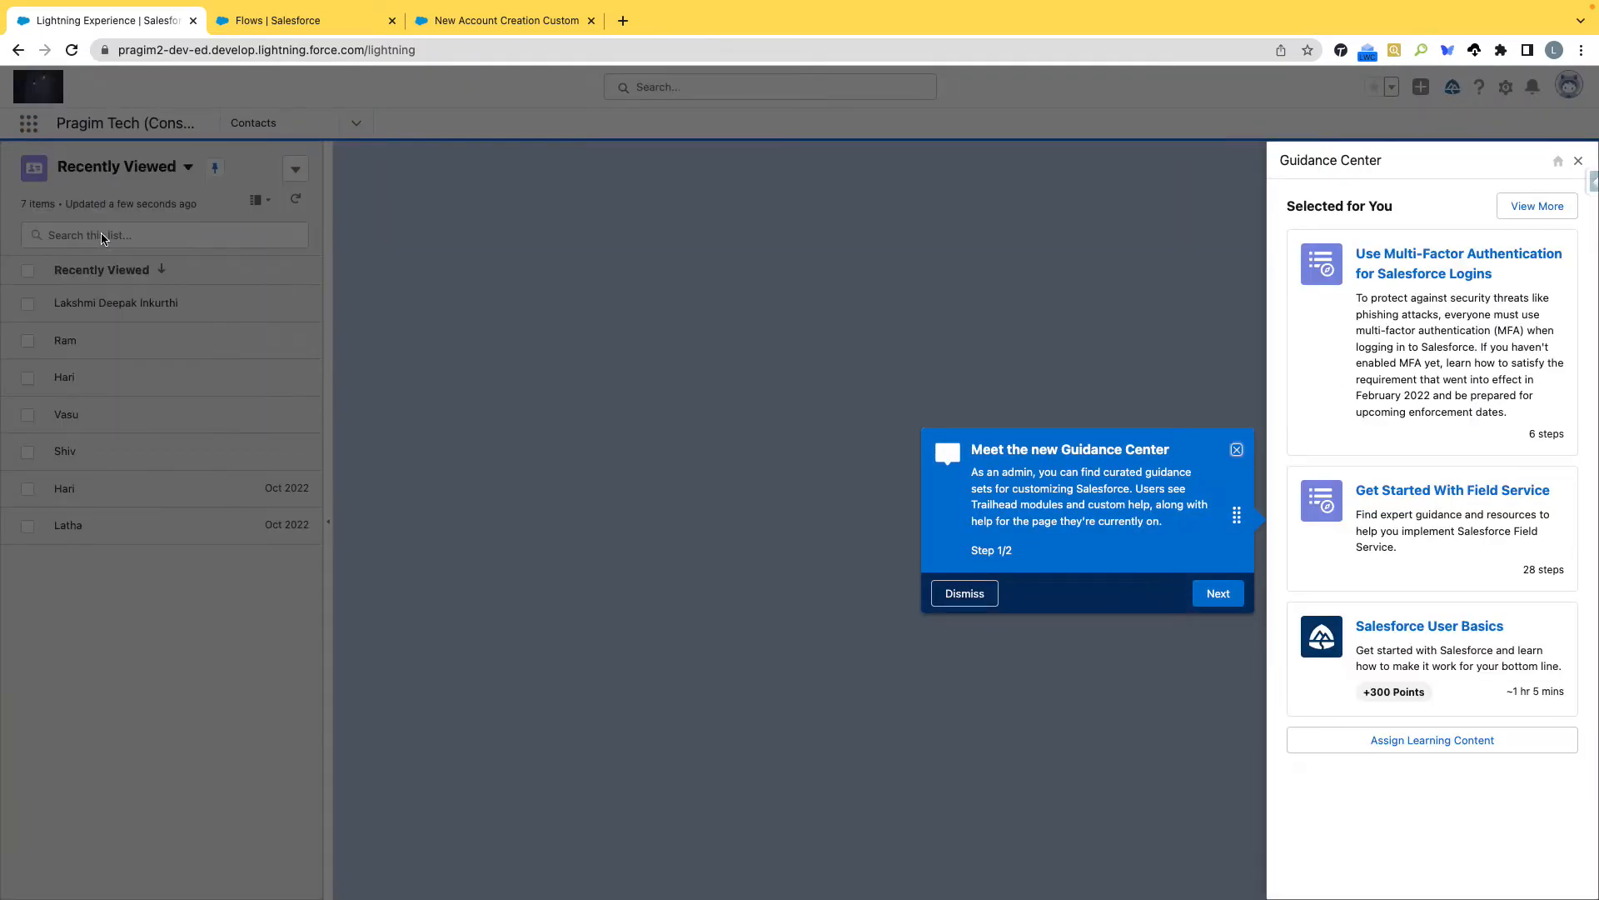
{"action": "left_click", "coordinate": [28, 124]}
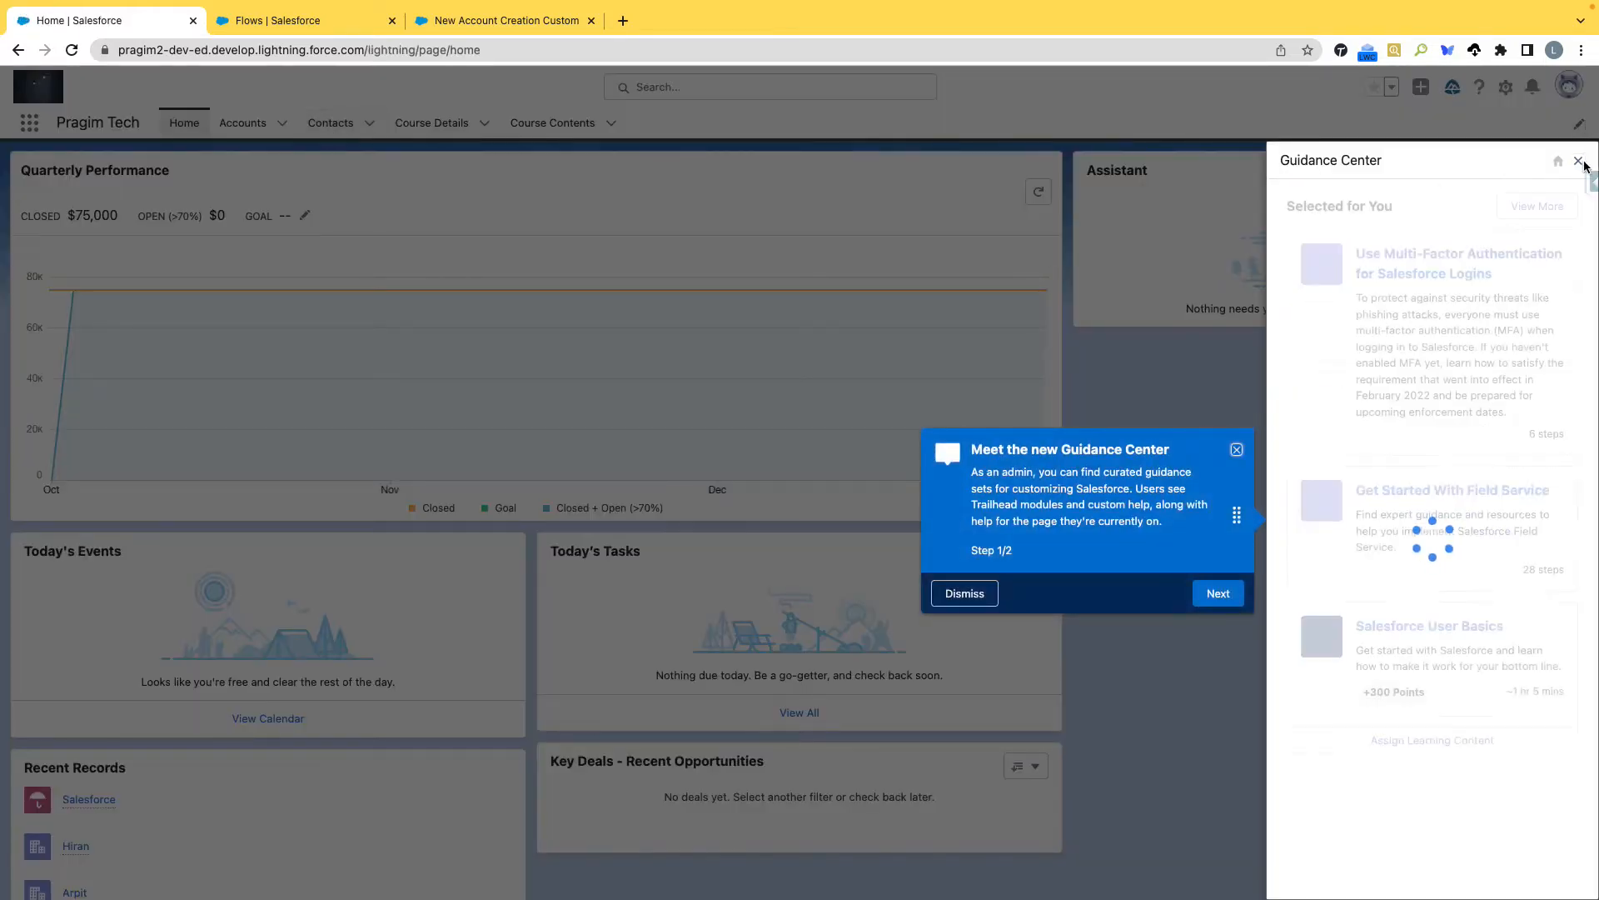
{"action": "left_click", "coordinate": [1578, 160]}
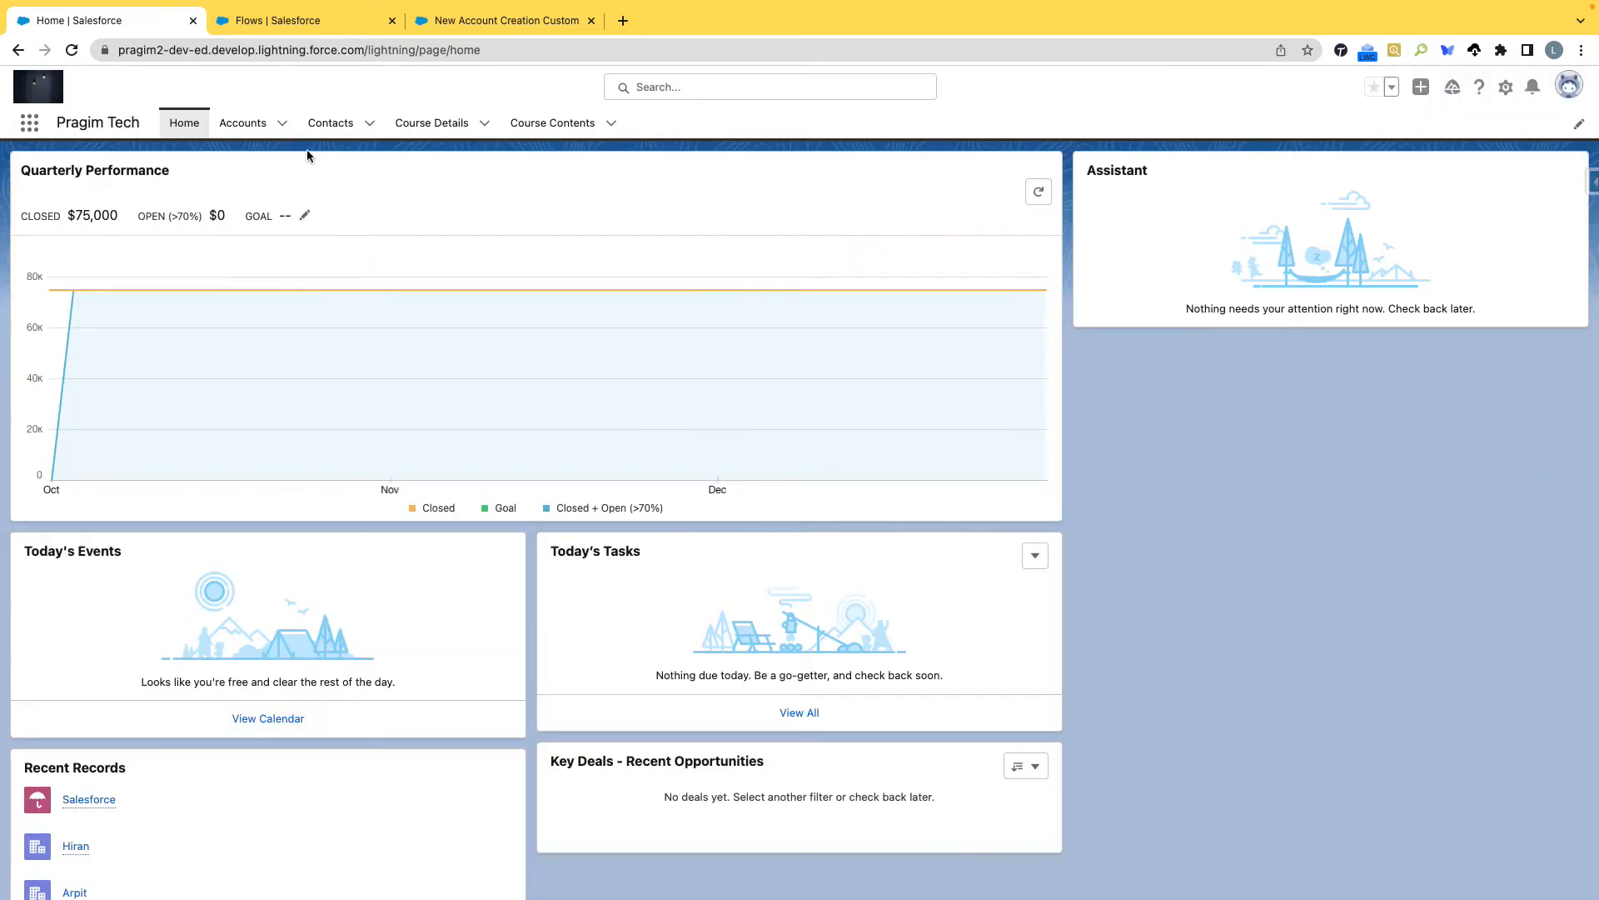
{"action": "left_click", "coordinate": [329, 125]}
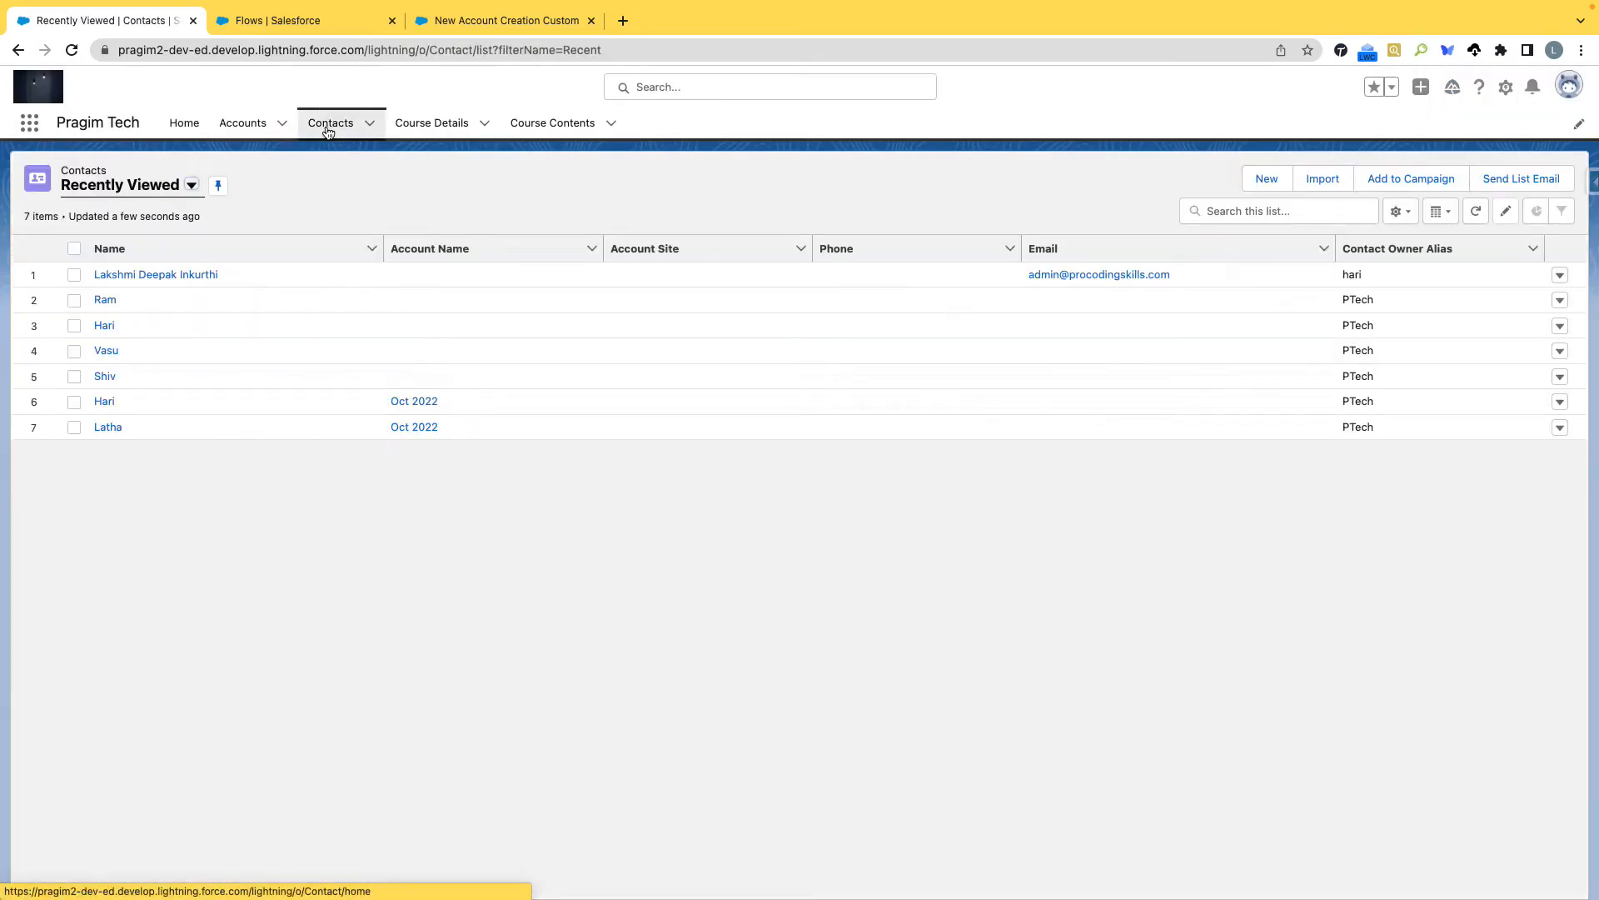
Start a new Mentor contact and examine its Last Name, Account Name, Course Name, Course Duration and Experience as Mentor fields.
{"action": "left_click", "coordinate": [1262, 180]}
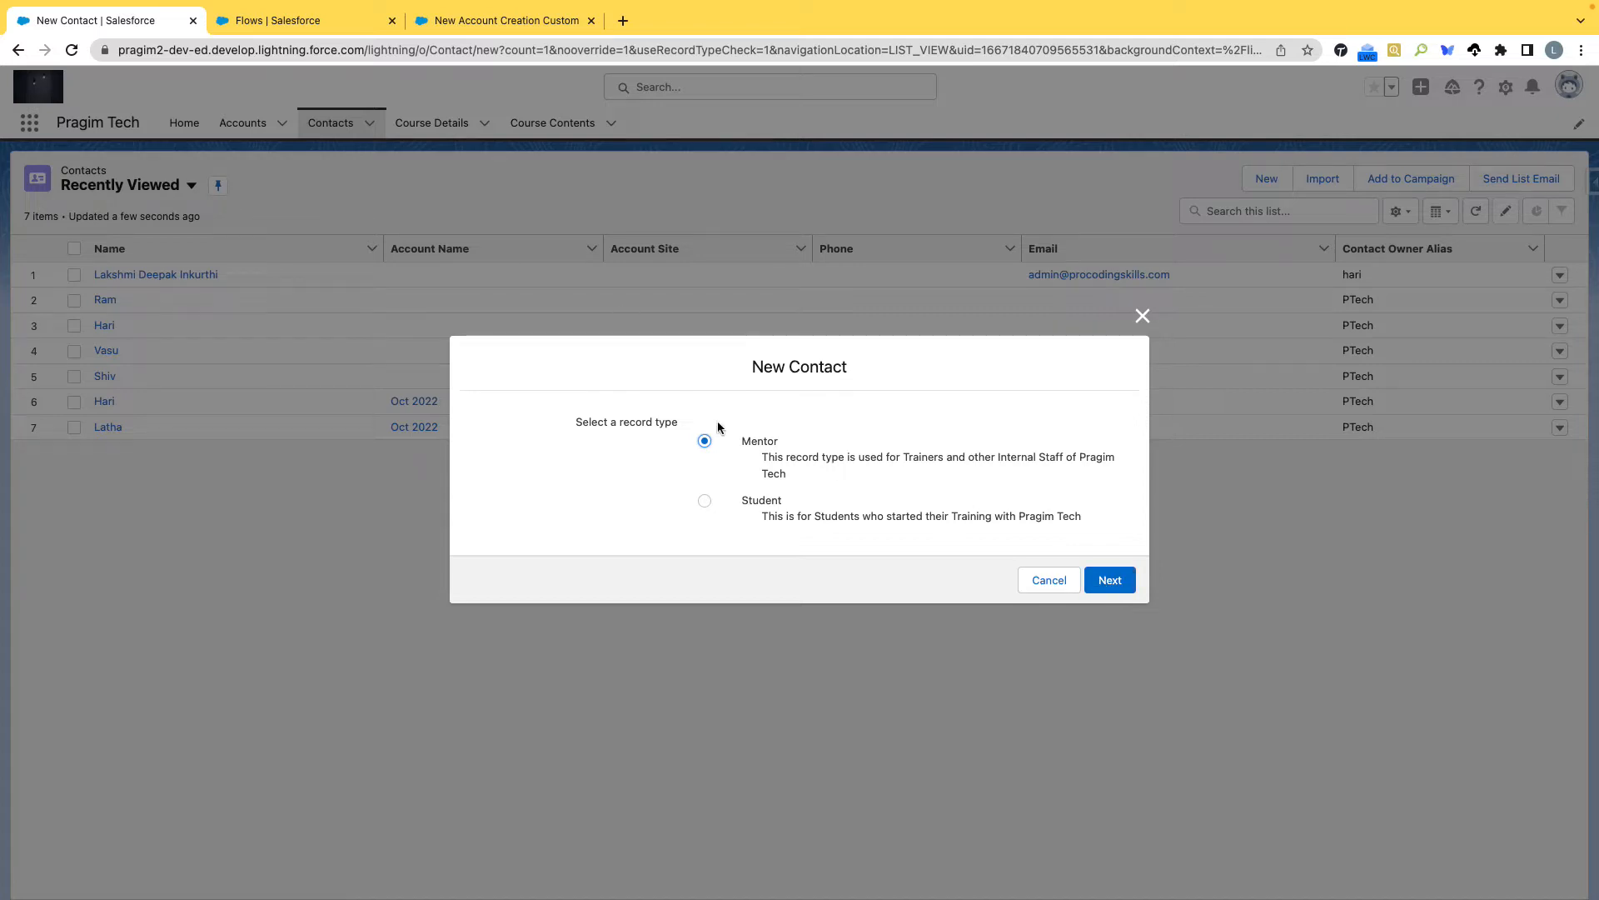
{"action": "left_click", "coordinate": [1112, 588]}
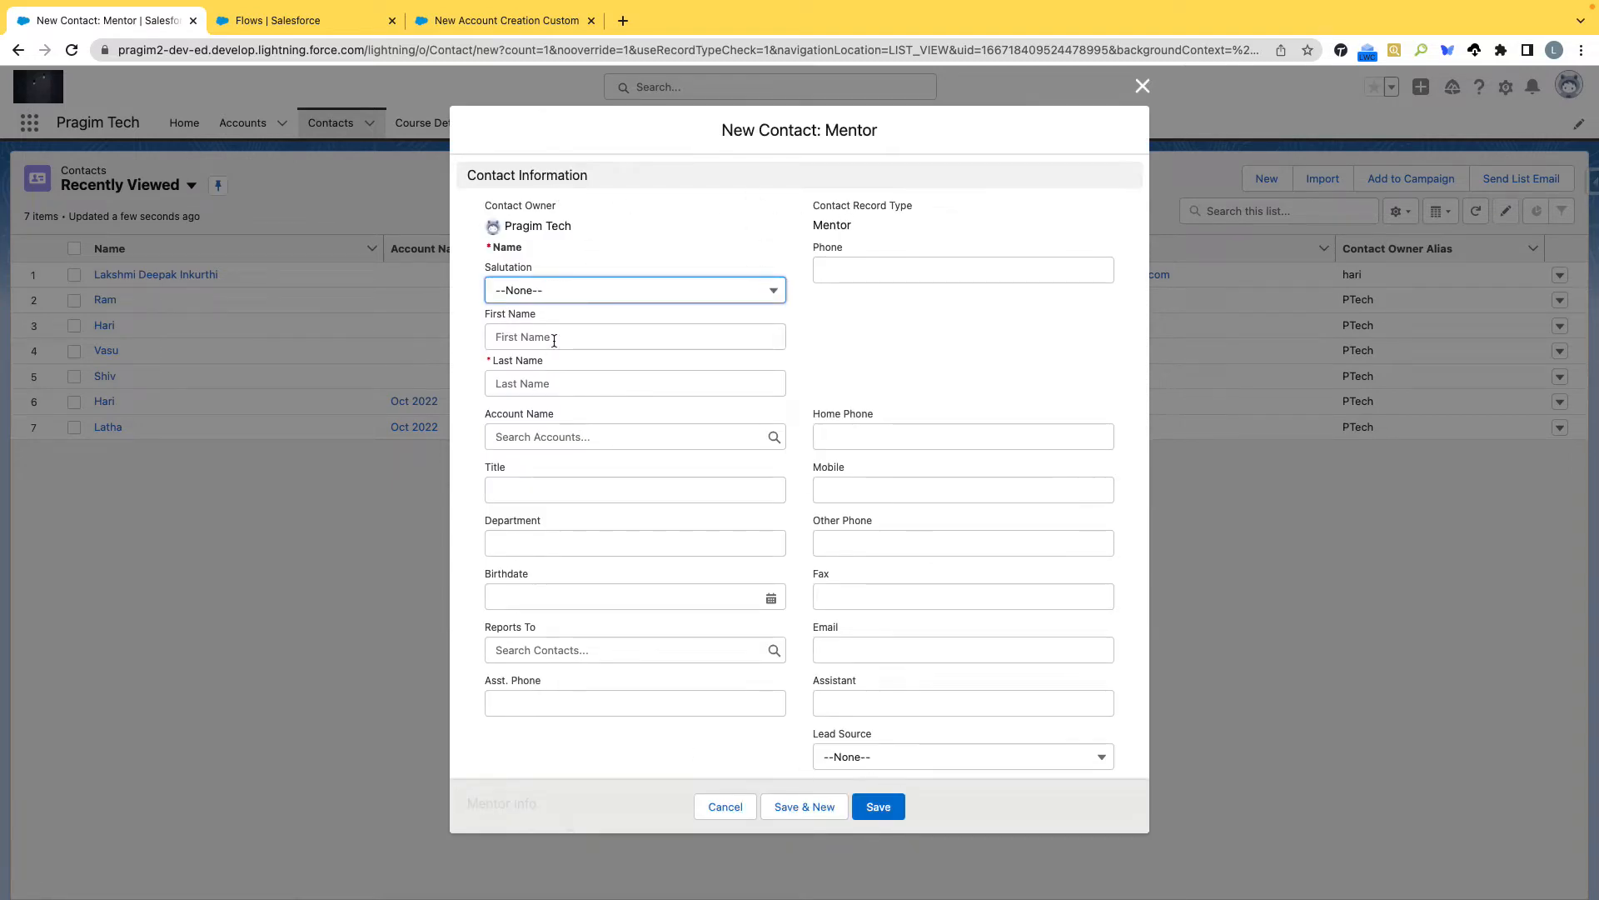
{"action": "left_click", "coordinate": [538, 385]}
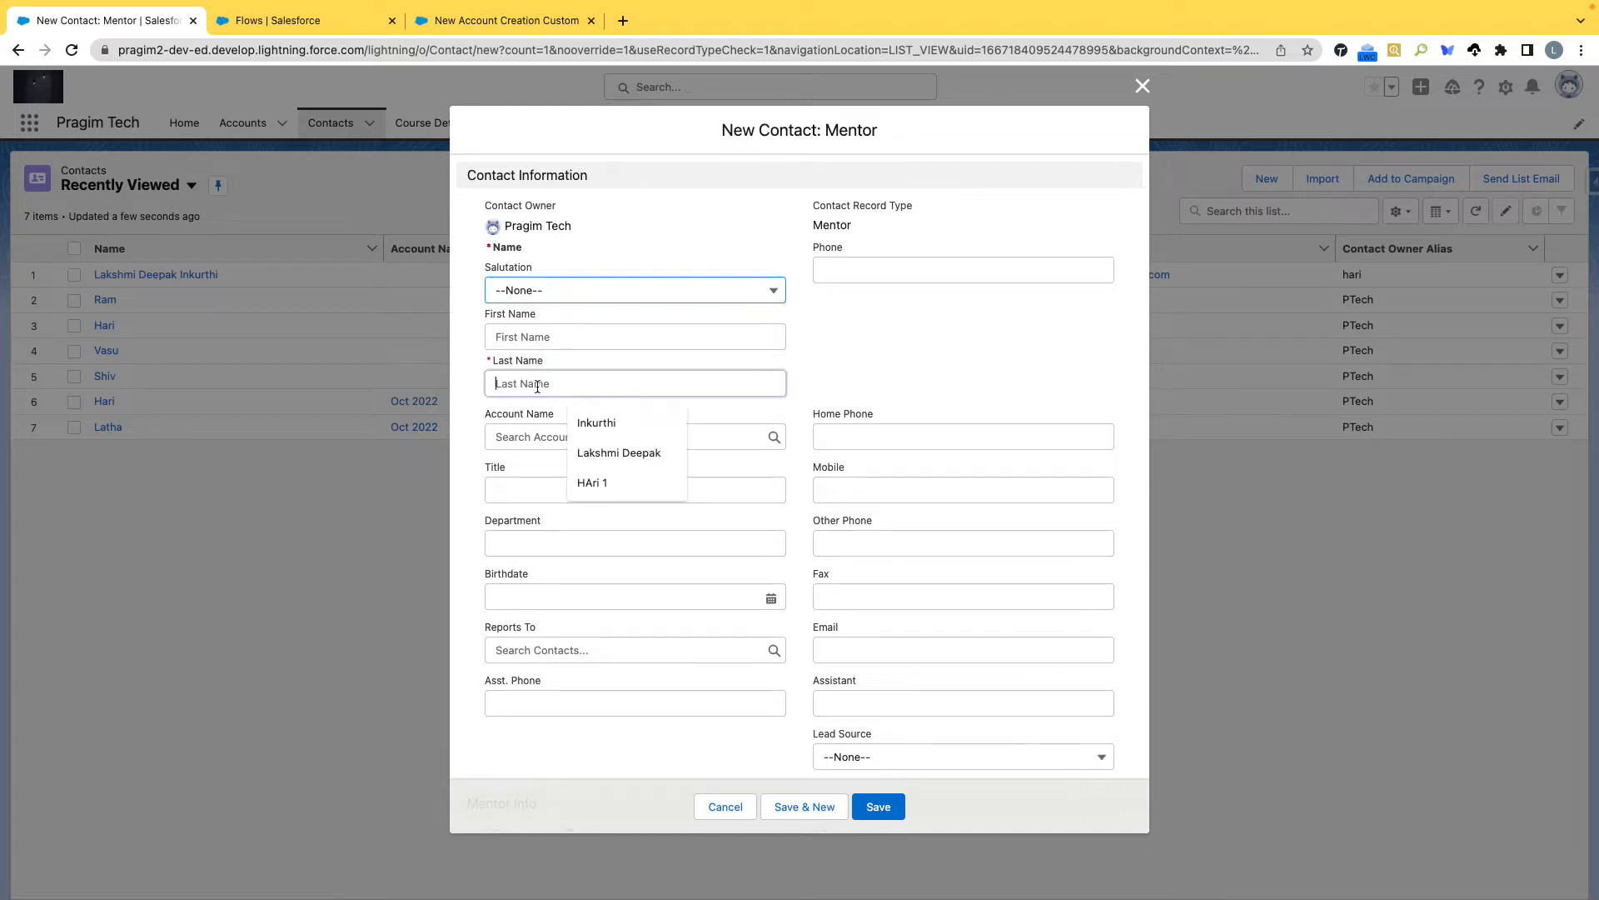
{"action": "left_click", "coordinate": [532, 432]}
{"action": "scroll", "coordinate": [1000, 408], "scroll_direction": "down", "scroll_amount": 5}
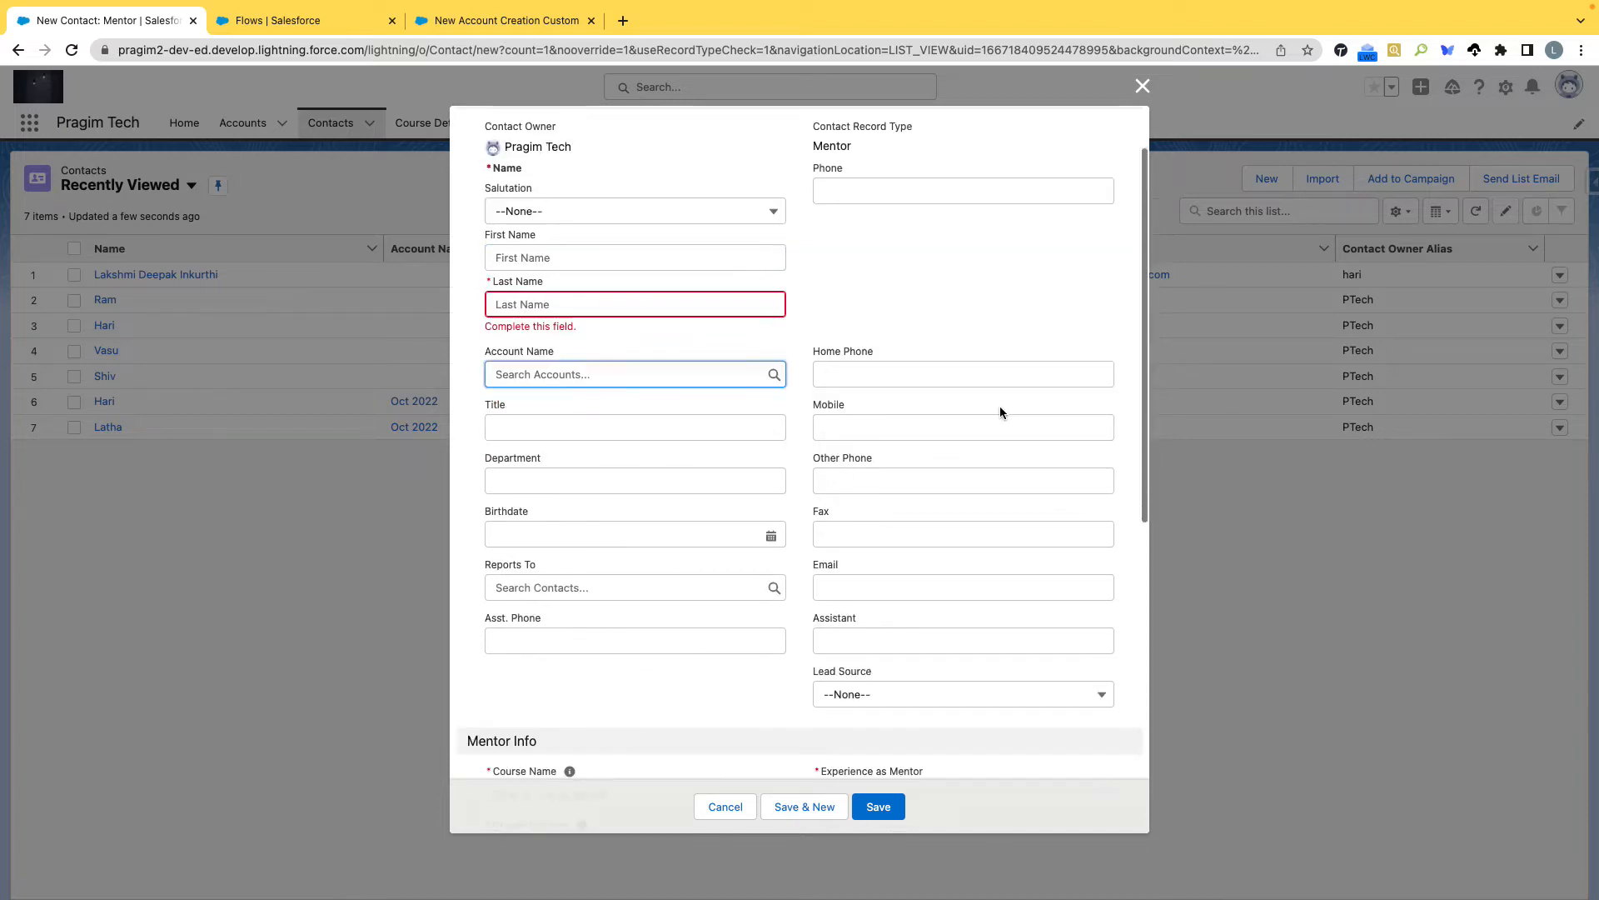
{"action": "left_click", "coordinate": [646, 429]}
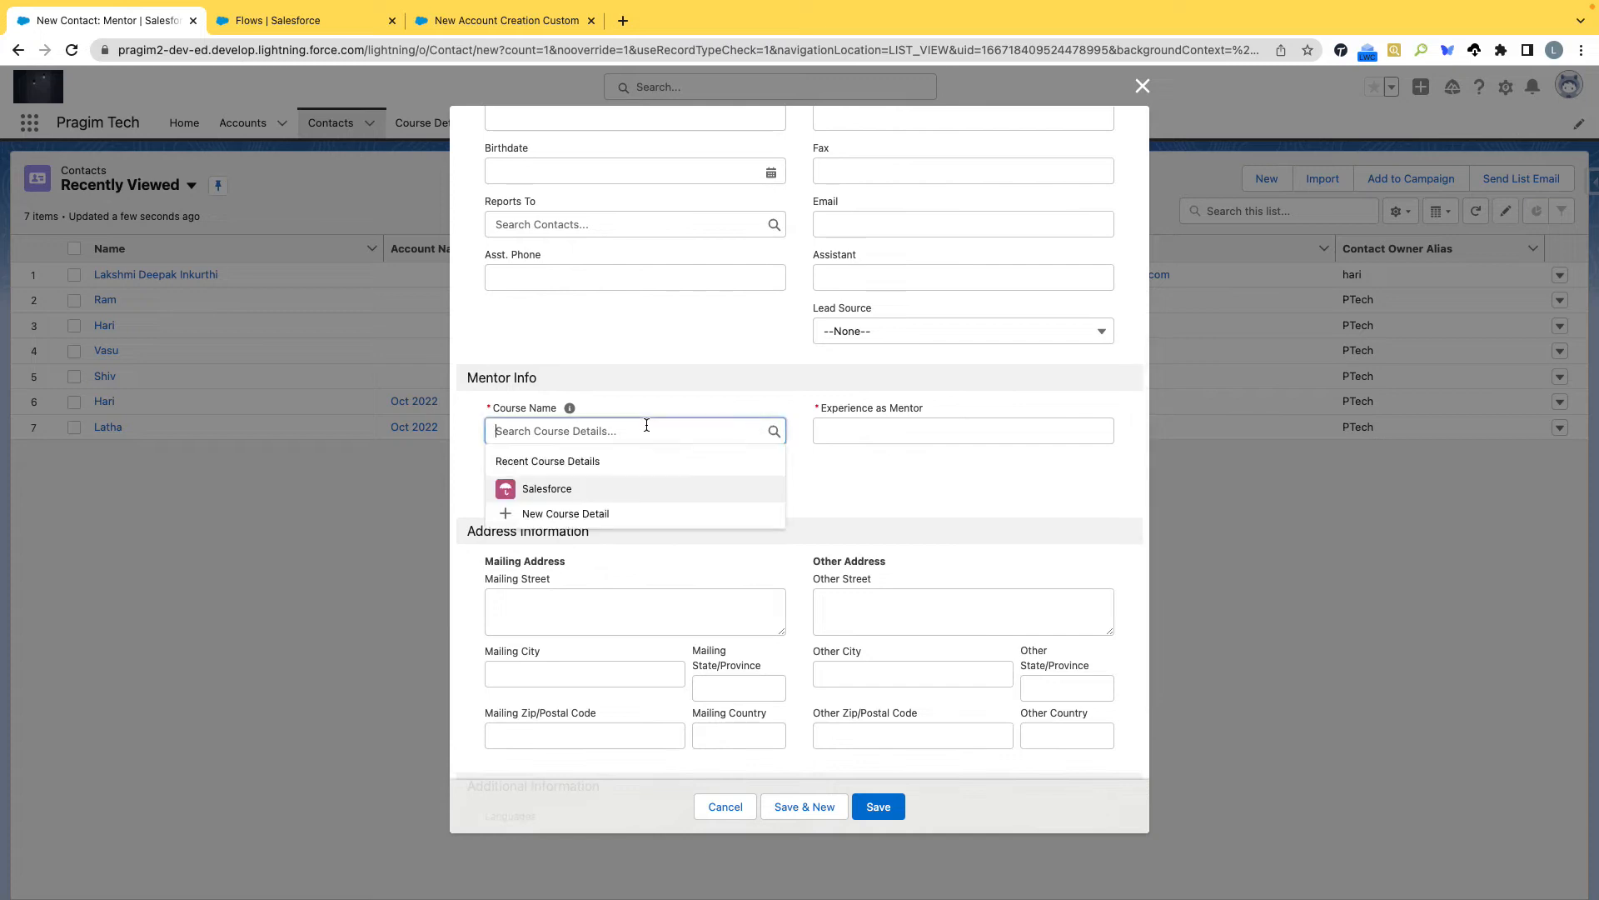
{"action": "left_click", "coordinate": [848, 513]}
{"action": "left_click", "coordinate": [663, 498]}
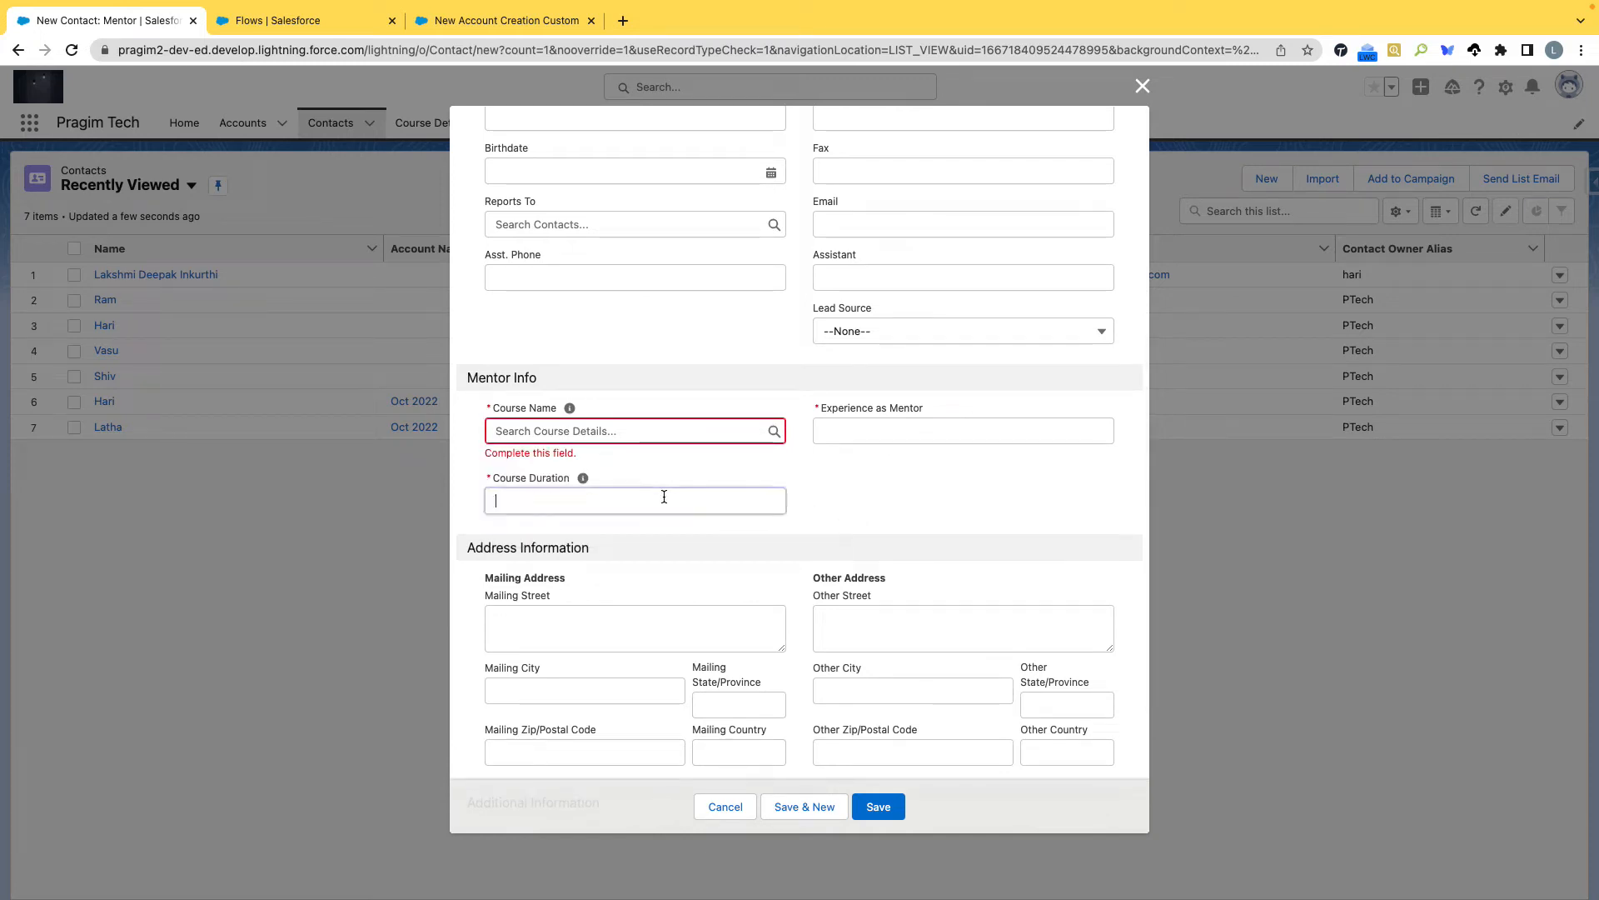
{"action": "left_click", "coordinate": [908, 430]}
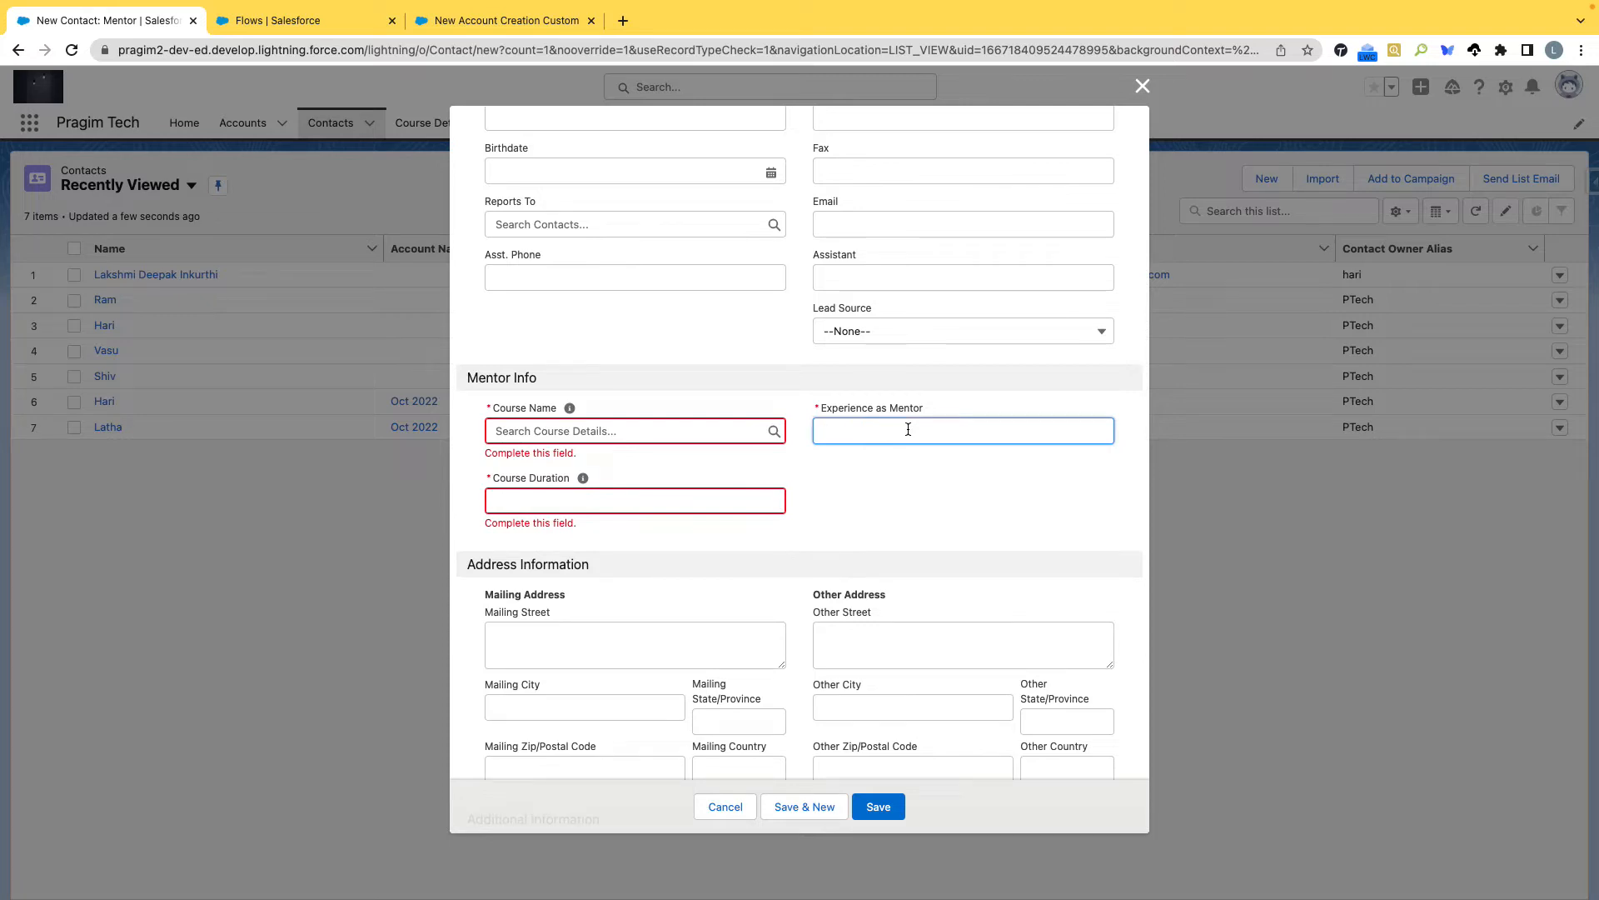
Review the contact form, pointing out Contact Record Type, Last Name, Account Name and the required Mentor Info fields.
{"action": "scroll", "coordinate": [907, 500], "scroll_direction": "up", "scroll_amount": 5}
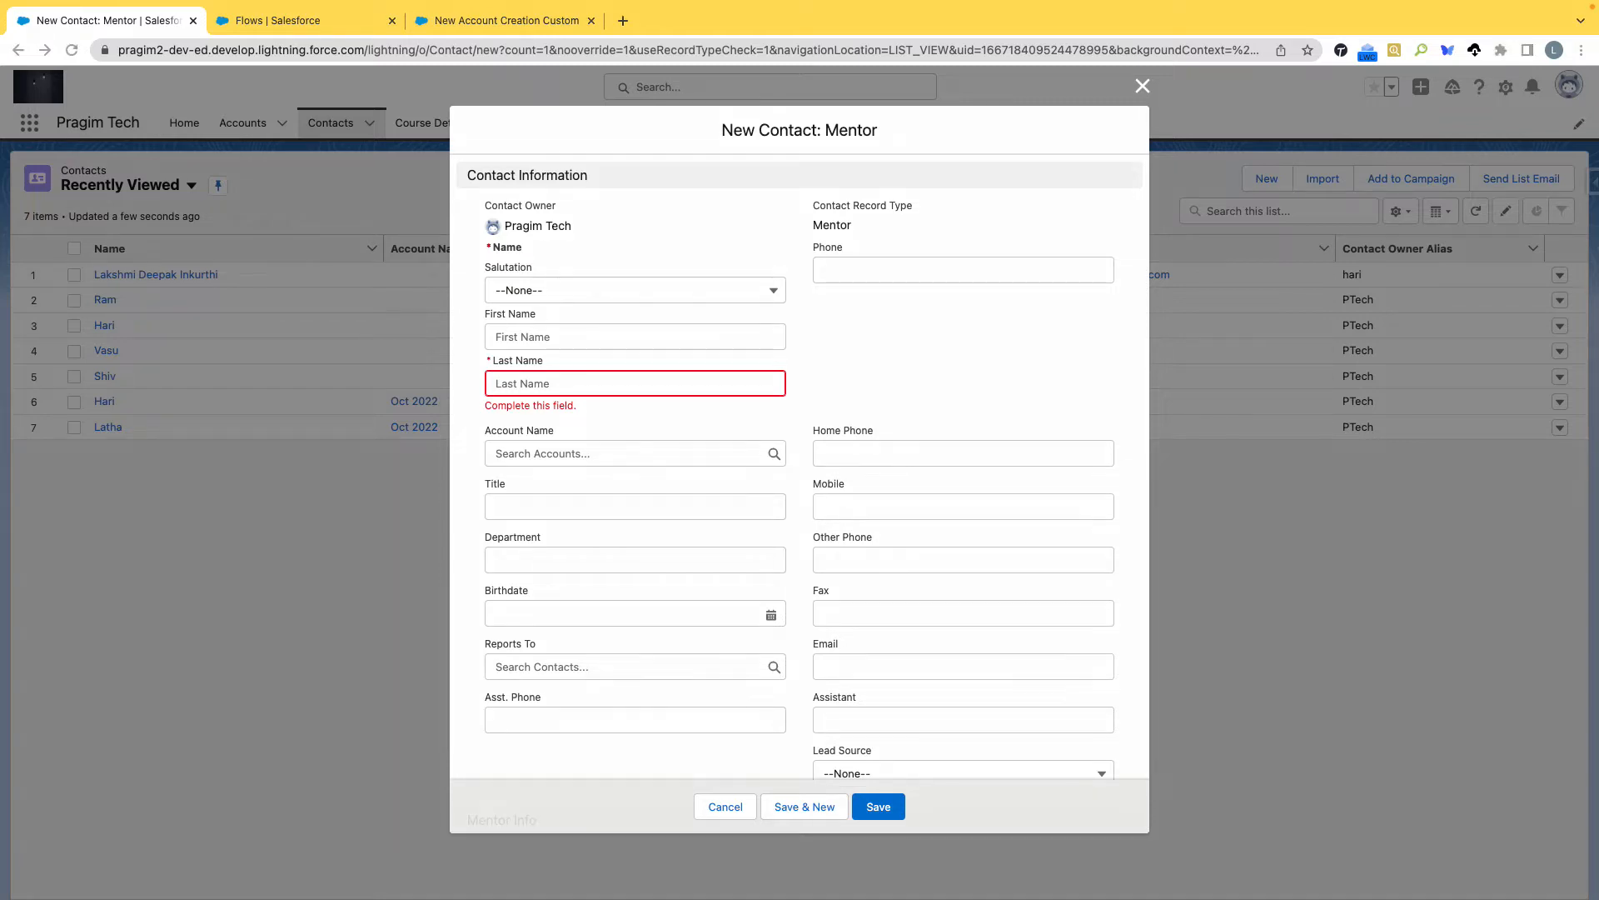
{"action": "left_click", "coordinate": [934, 206]}
{"action": "left_click", "coordinate": [803, 384]}
{"action": "left_click", "coordinate": [473, 453]}
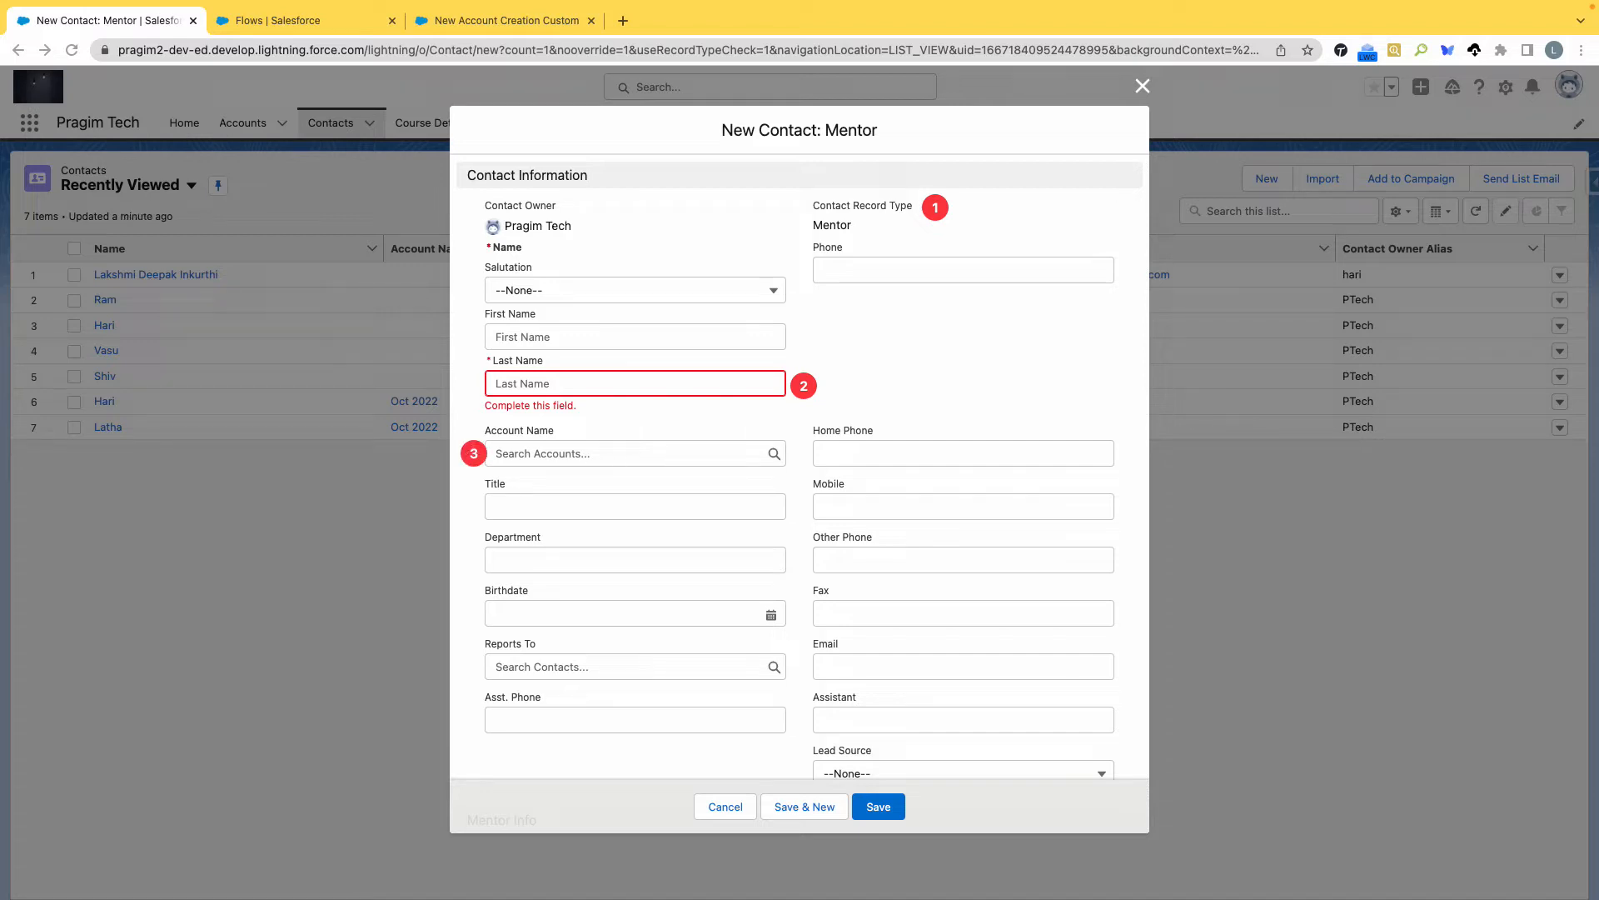
{"action": "scroll", "coordinate": [841, 693], "scroll_direction": "down", "scroll_amount": 3}
{"action": "scroll", "coordinate": [841, 692], "scroll_direction": "up", "scroll_amount": 3}
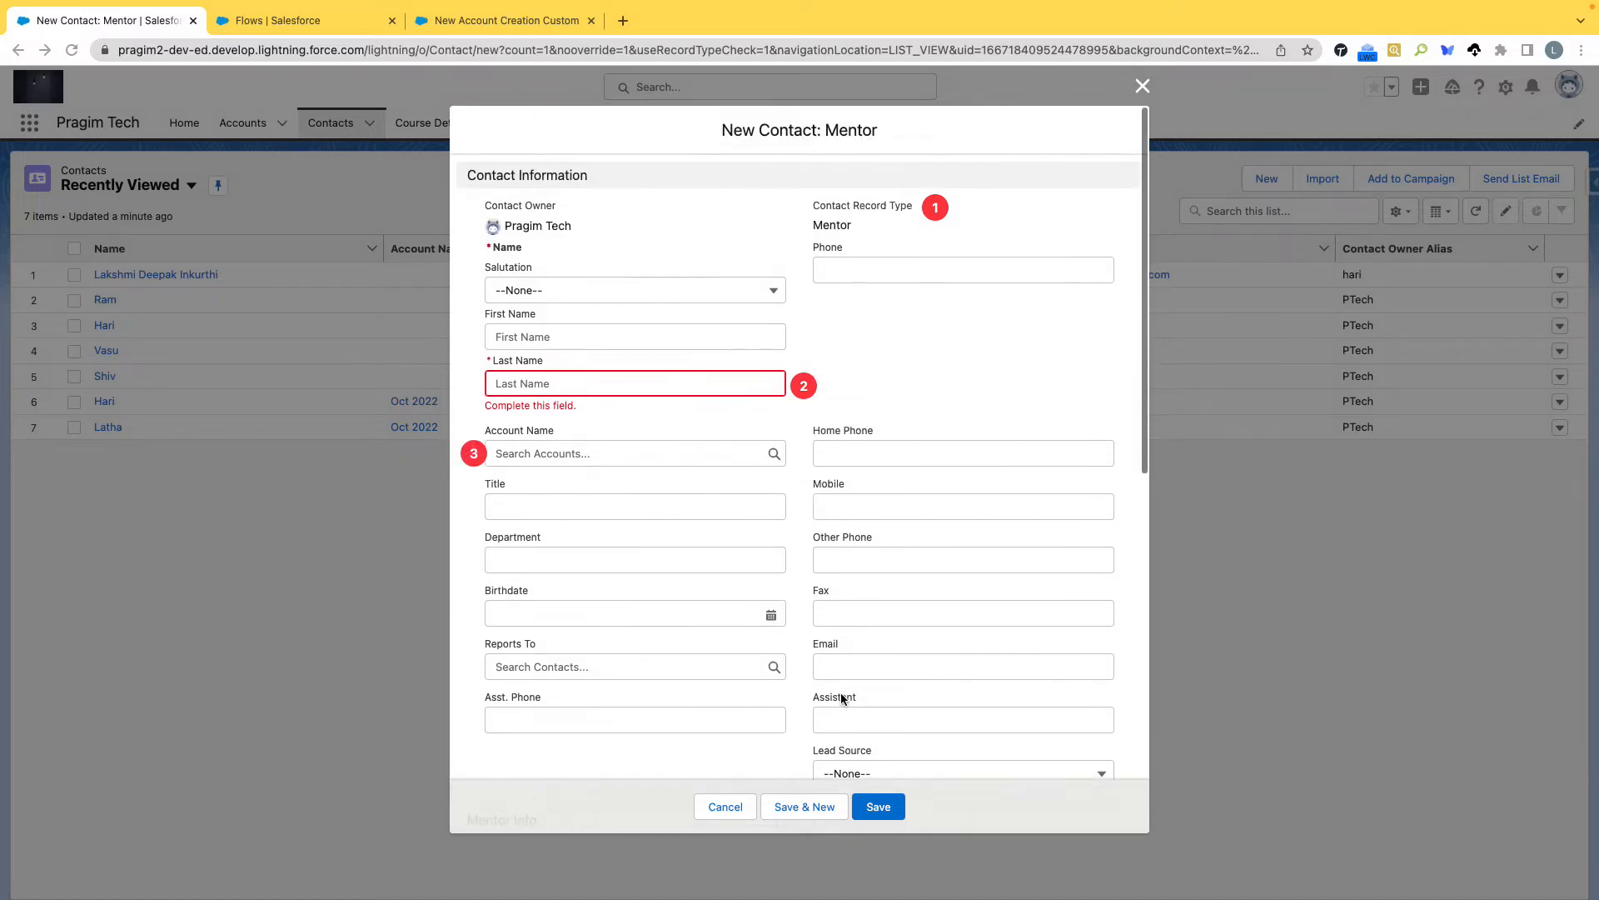
{"action": "scroll", "coordinate": [857, 508], "scroll_direction": "down", "scroll_amount": 3}
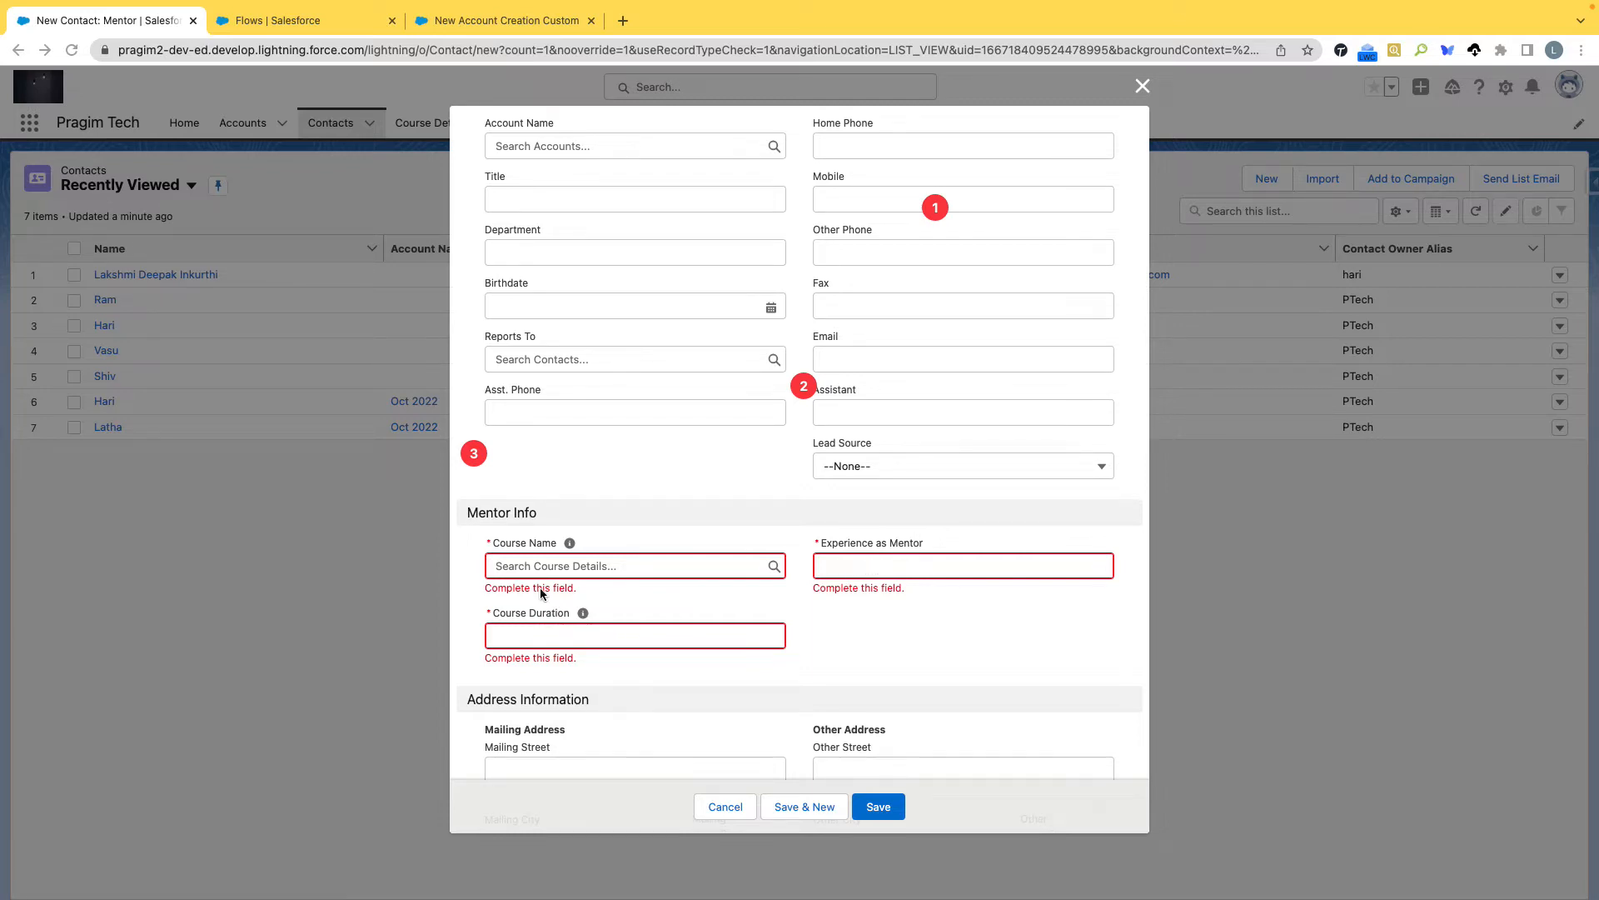
{"action": "scroll", "coordinate": [531, 574], "scroll_direction": "up", "scroll_amount": 5}
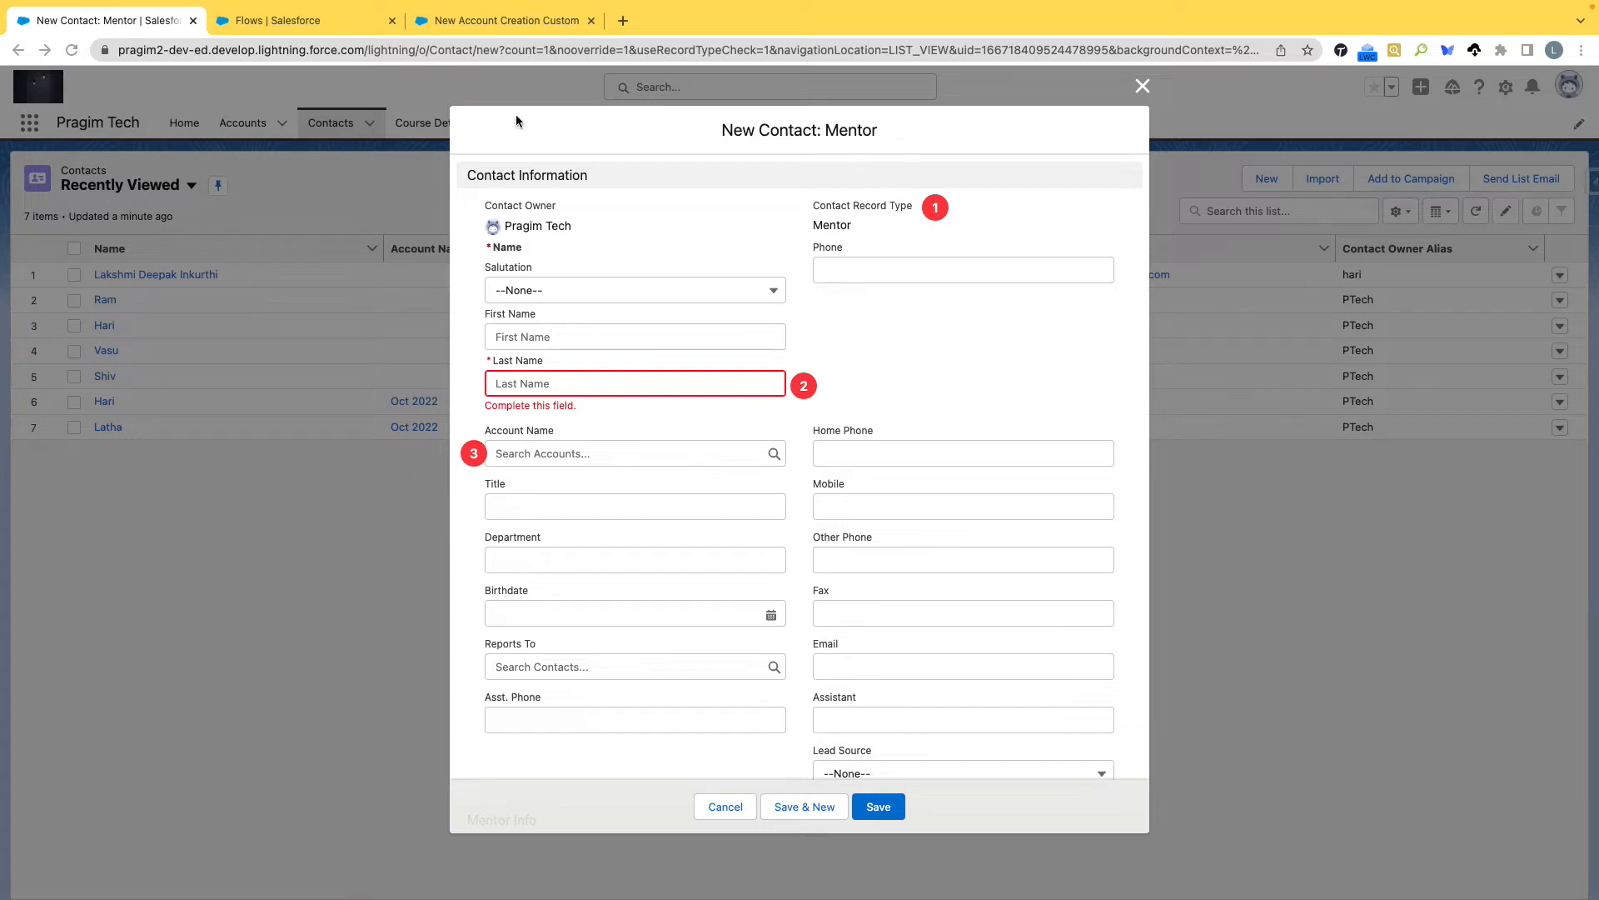
Create a new Screen Flow from the Flows setup page in Auto-Layout, closing the New Account Creation Custom flow.
{"action": "left_click", "coordinate": [358, 20]}
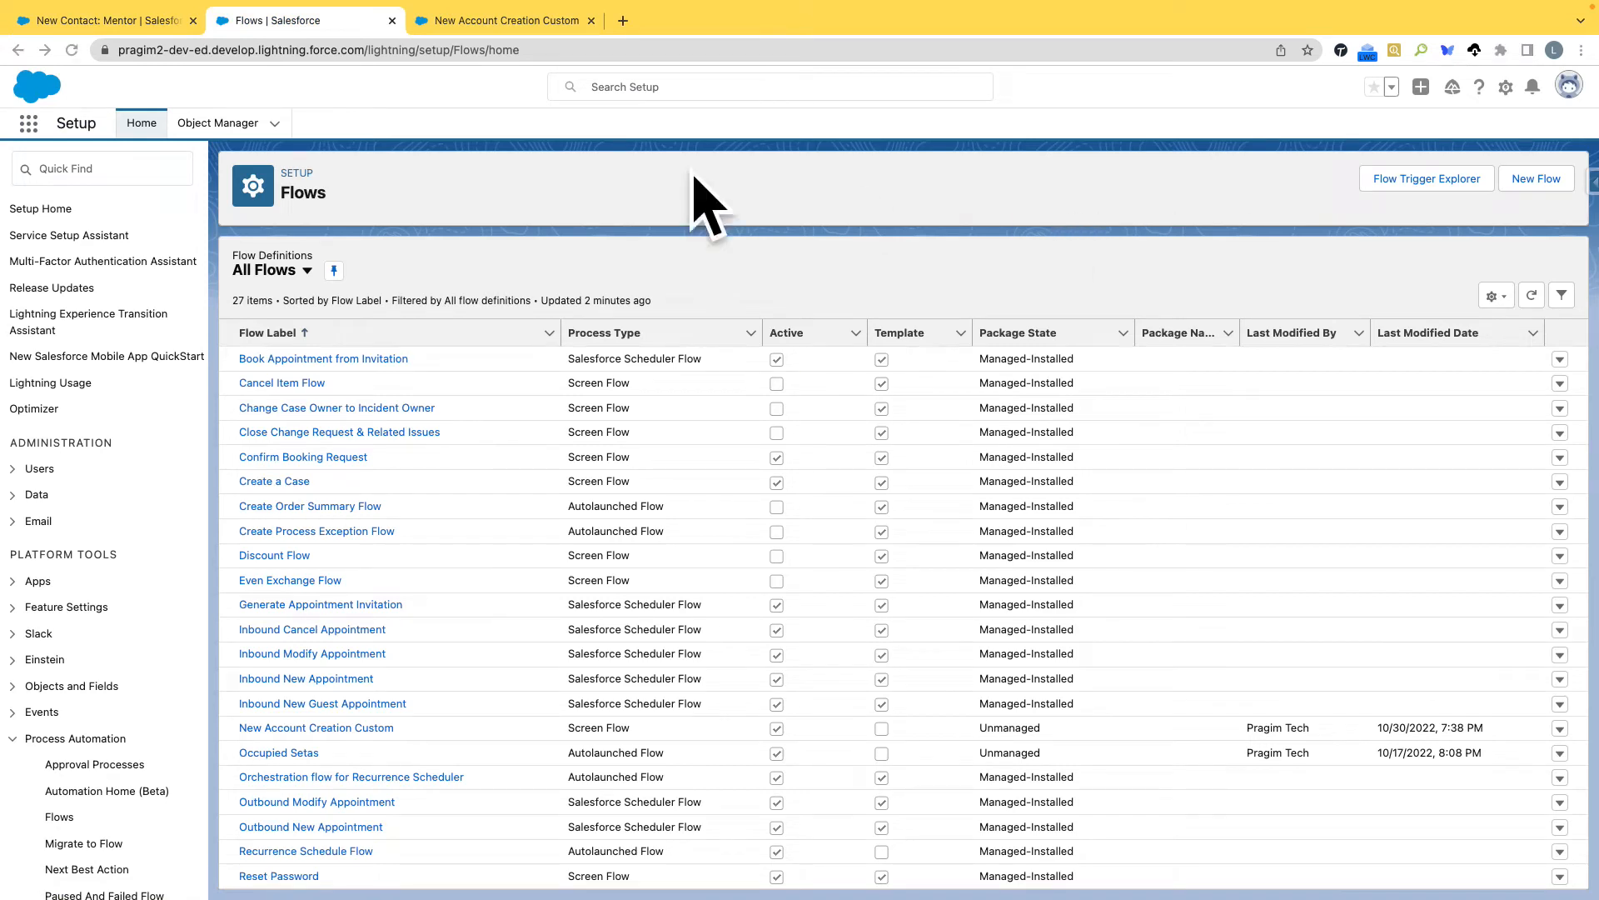
{"action": "left_click", "coordinate": [1532, 180]}
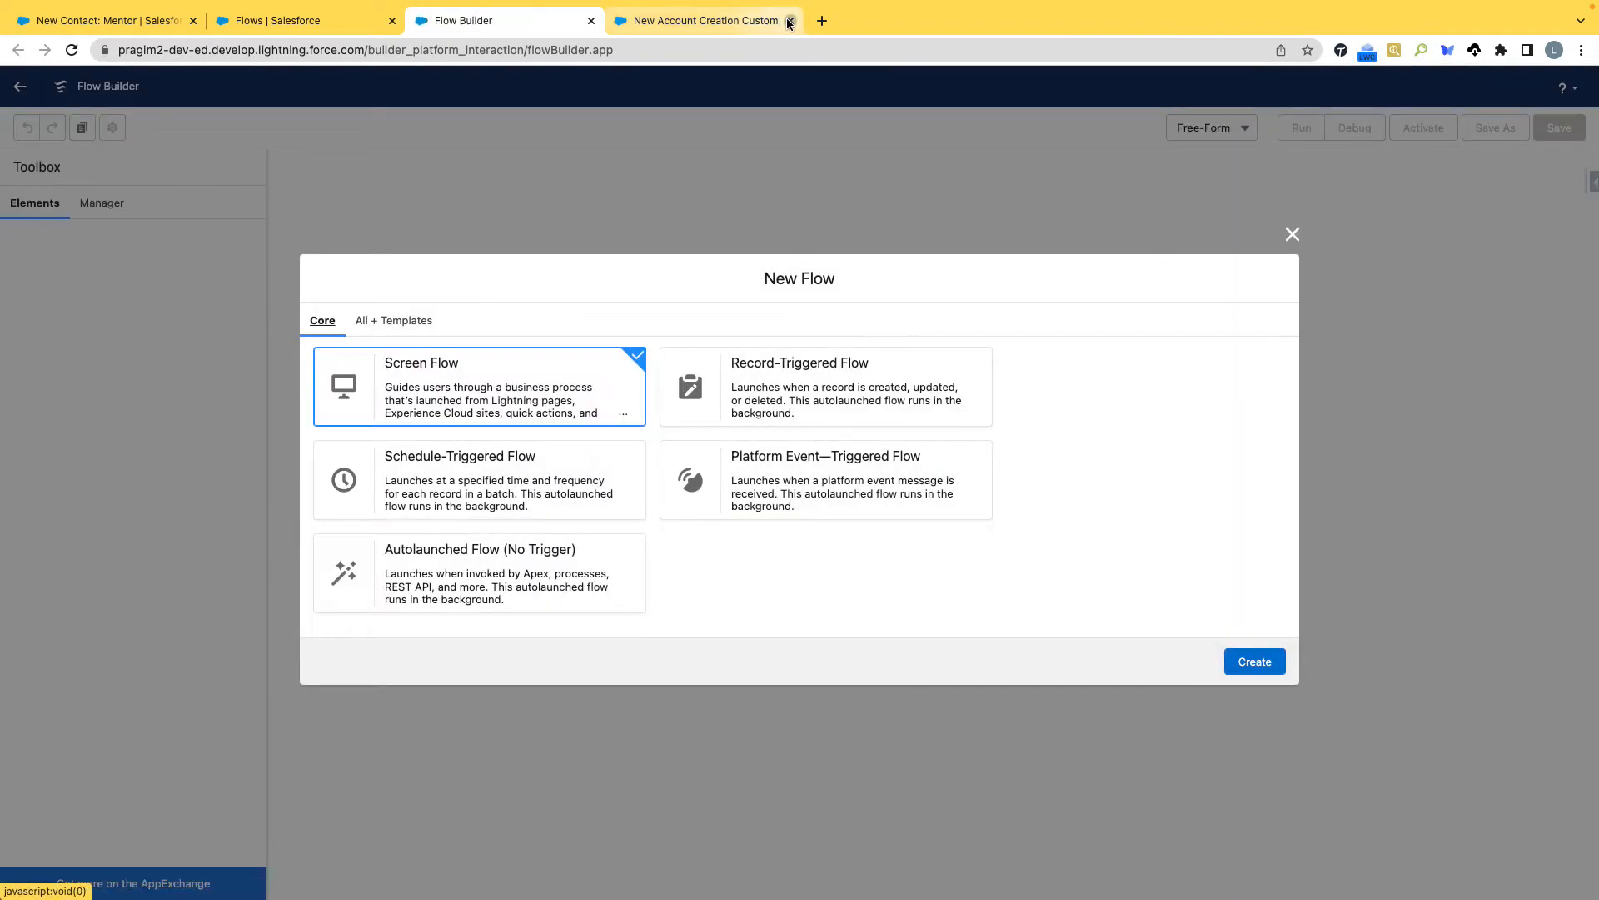
{"action": "left_click", "coordinate": [790, 20]}
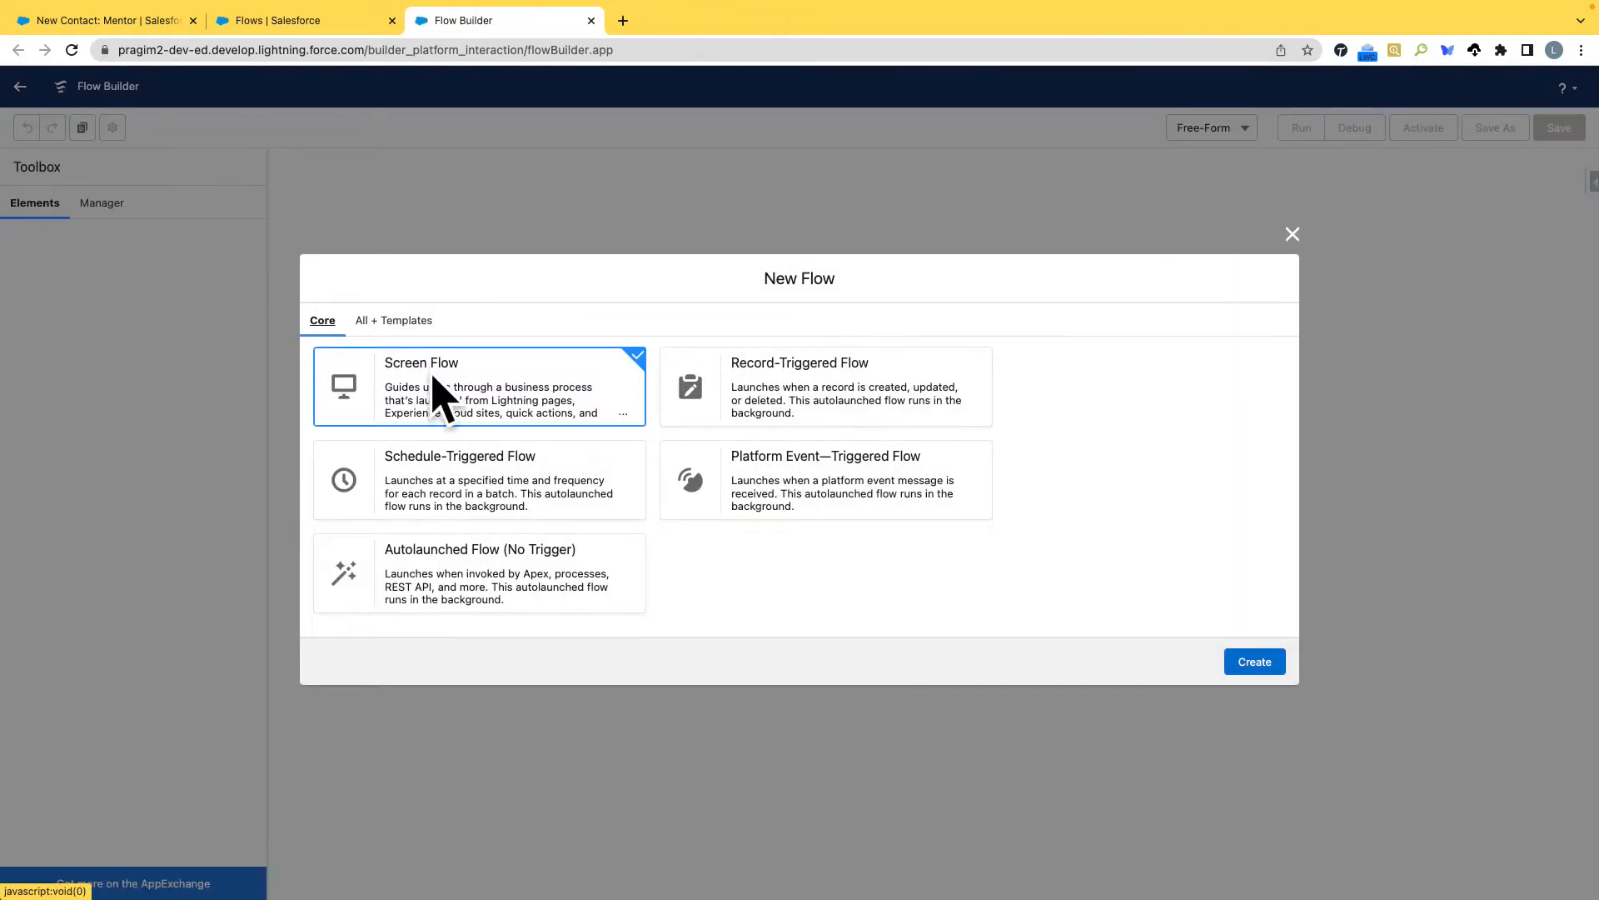
{"action": "left_click", "coordinate": [1254, 661]}
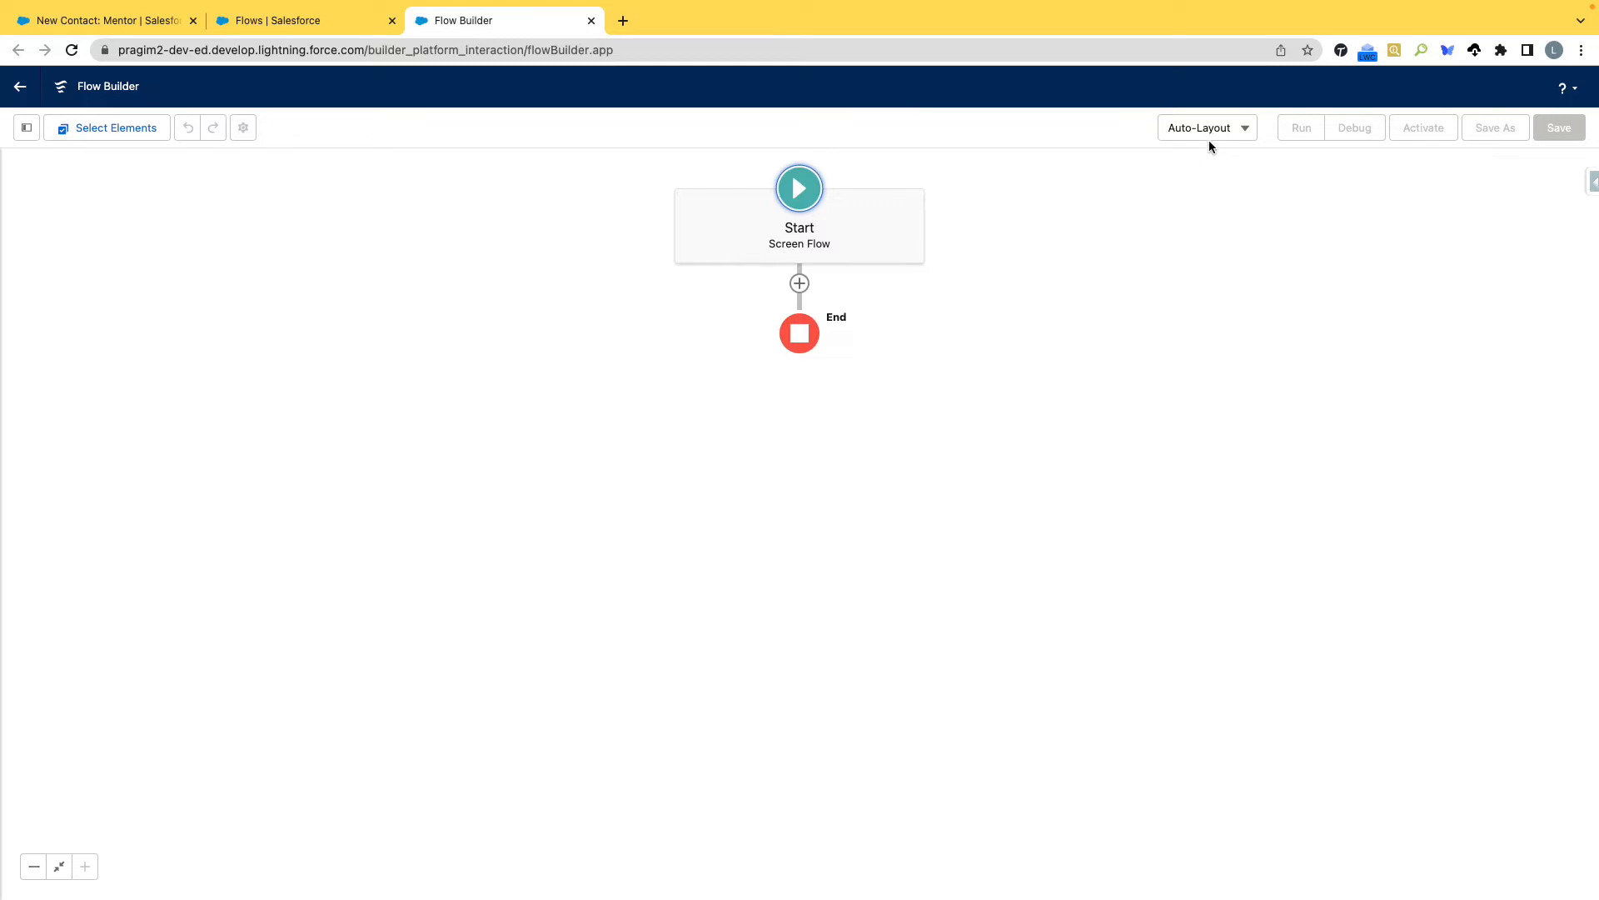
{"action": "left_click", "coordinate": [1247, 135]}
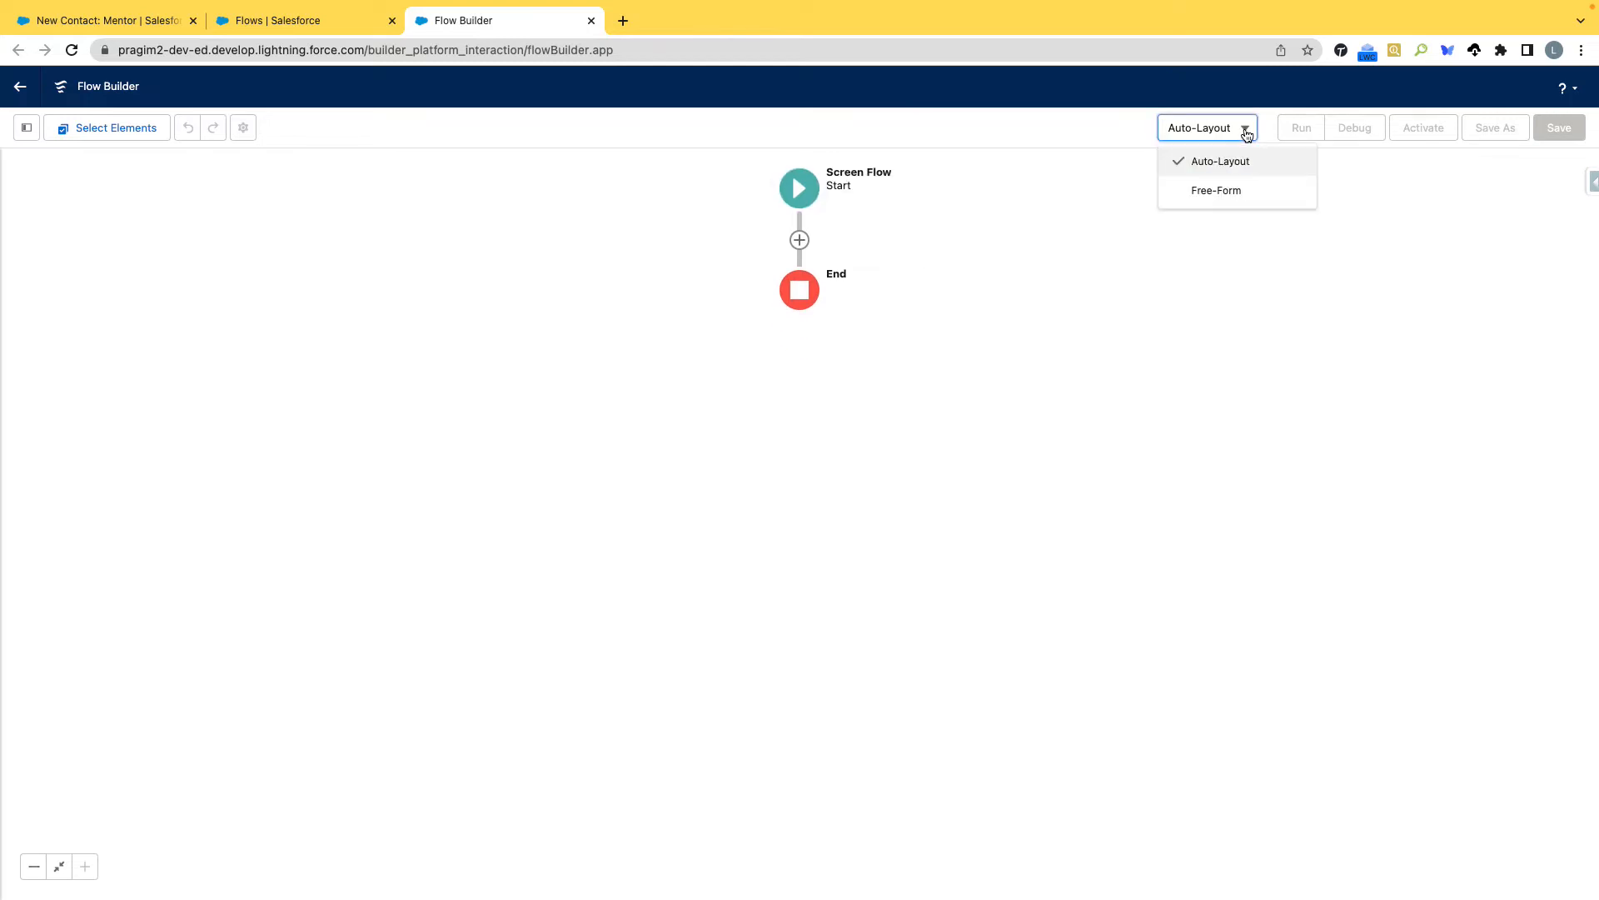
{"action": "left_click", "coordinate": [1291, 273]}
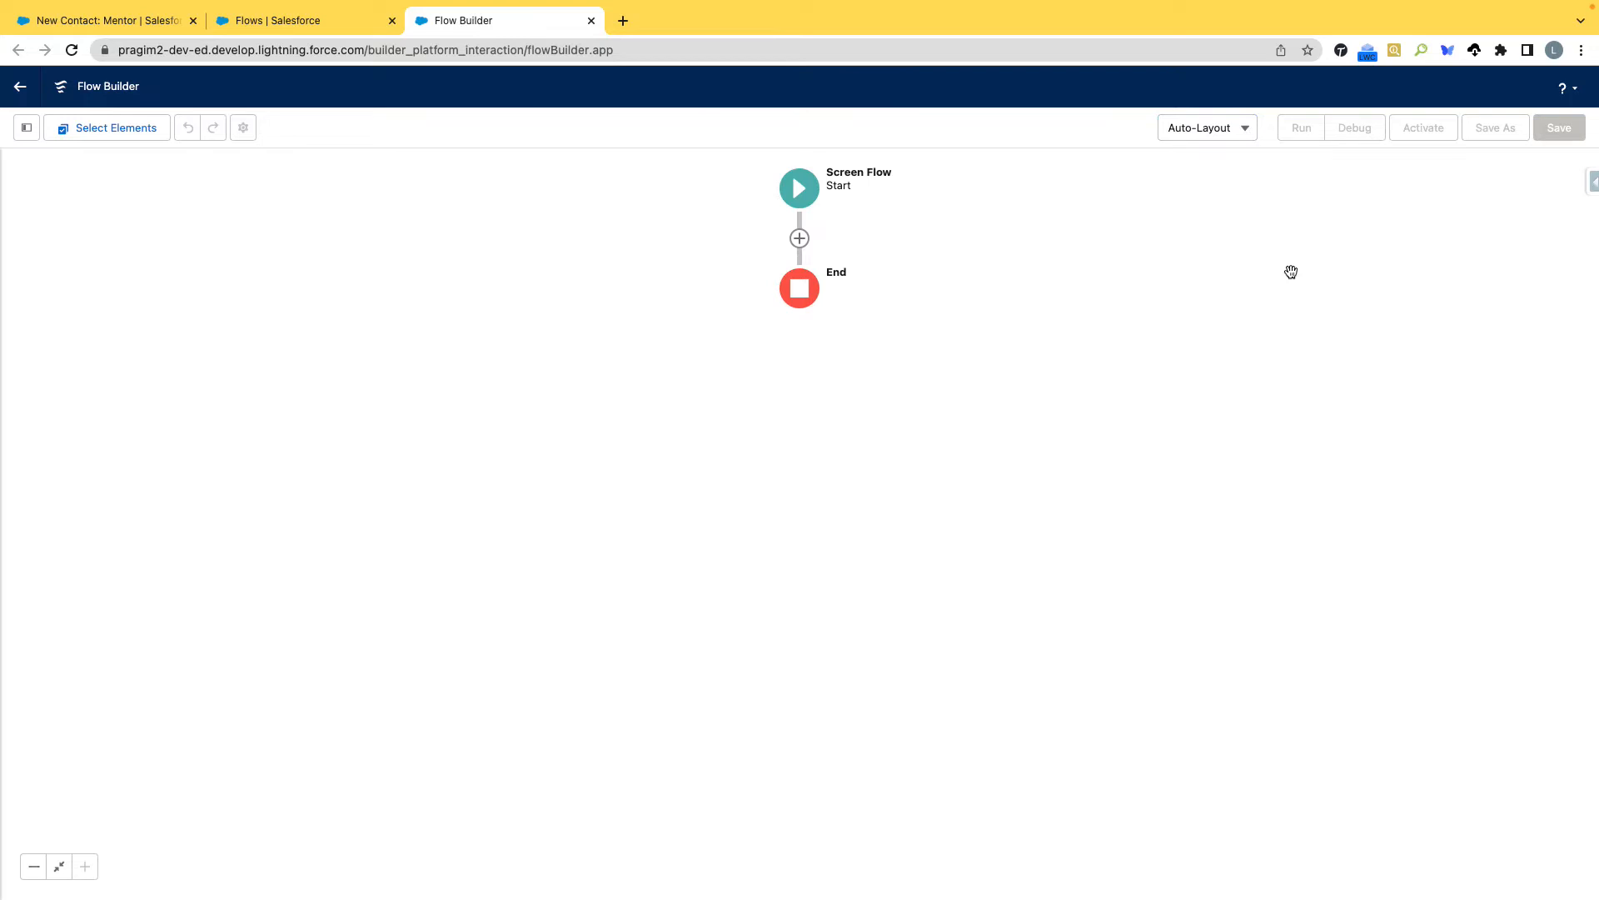
Add a Screen element between the Start and End of the new flow.
{"action": "left_click", "coordinate": [799, 240]}
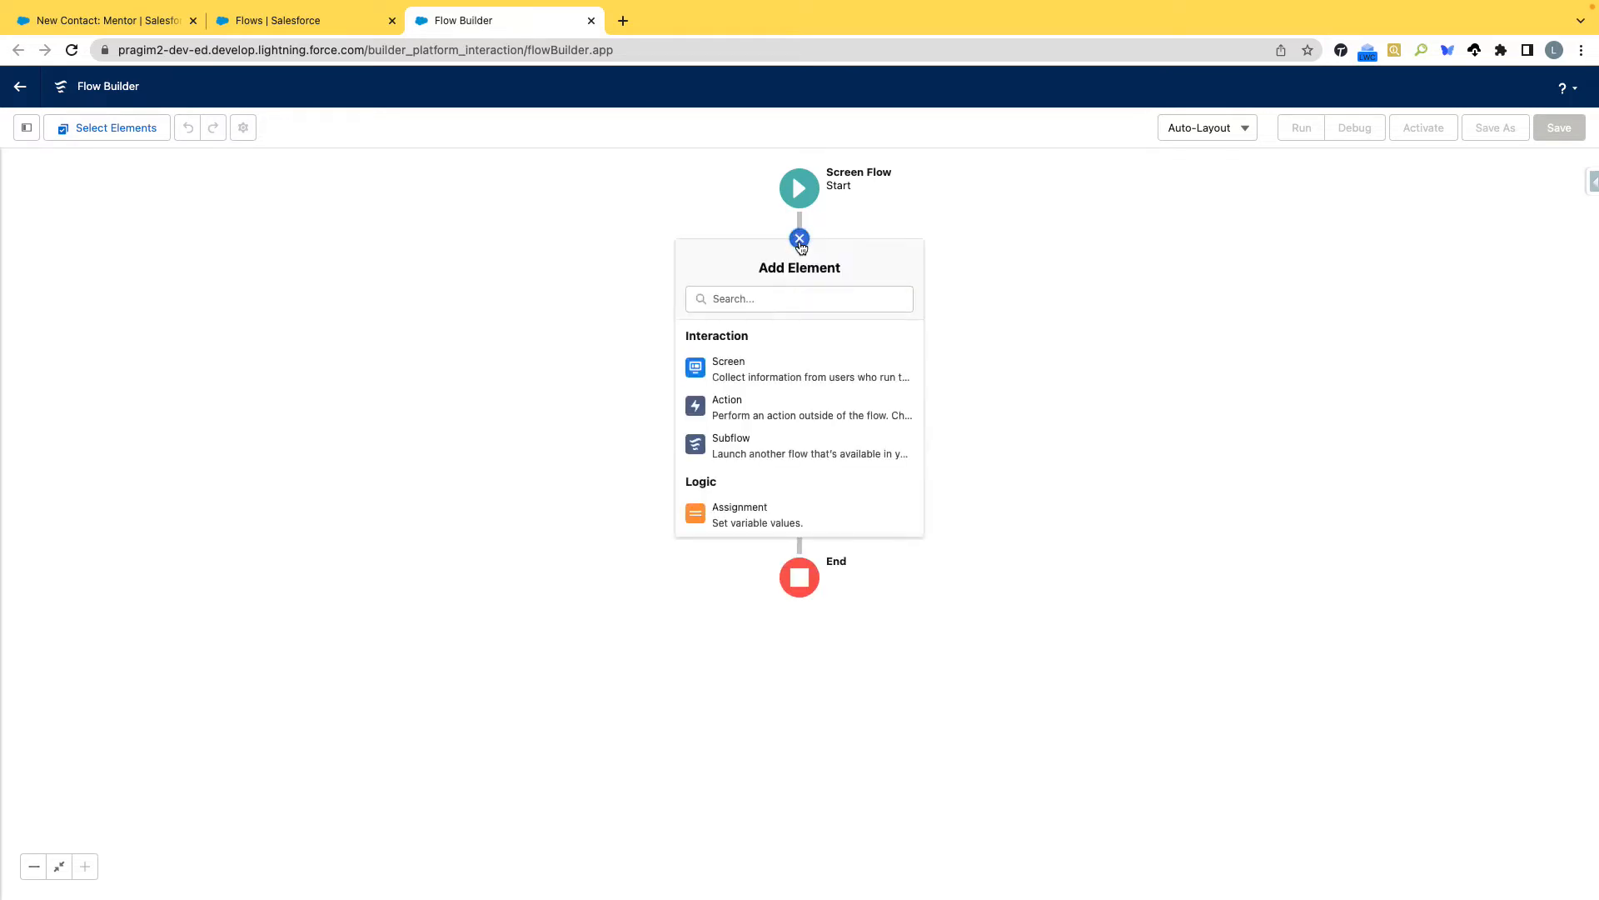
{"action": "scroll", "coordinate": [762, 427], "scroll_direction": "down", "scroll_amount": 5}
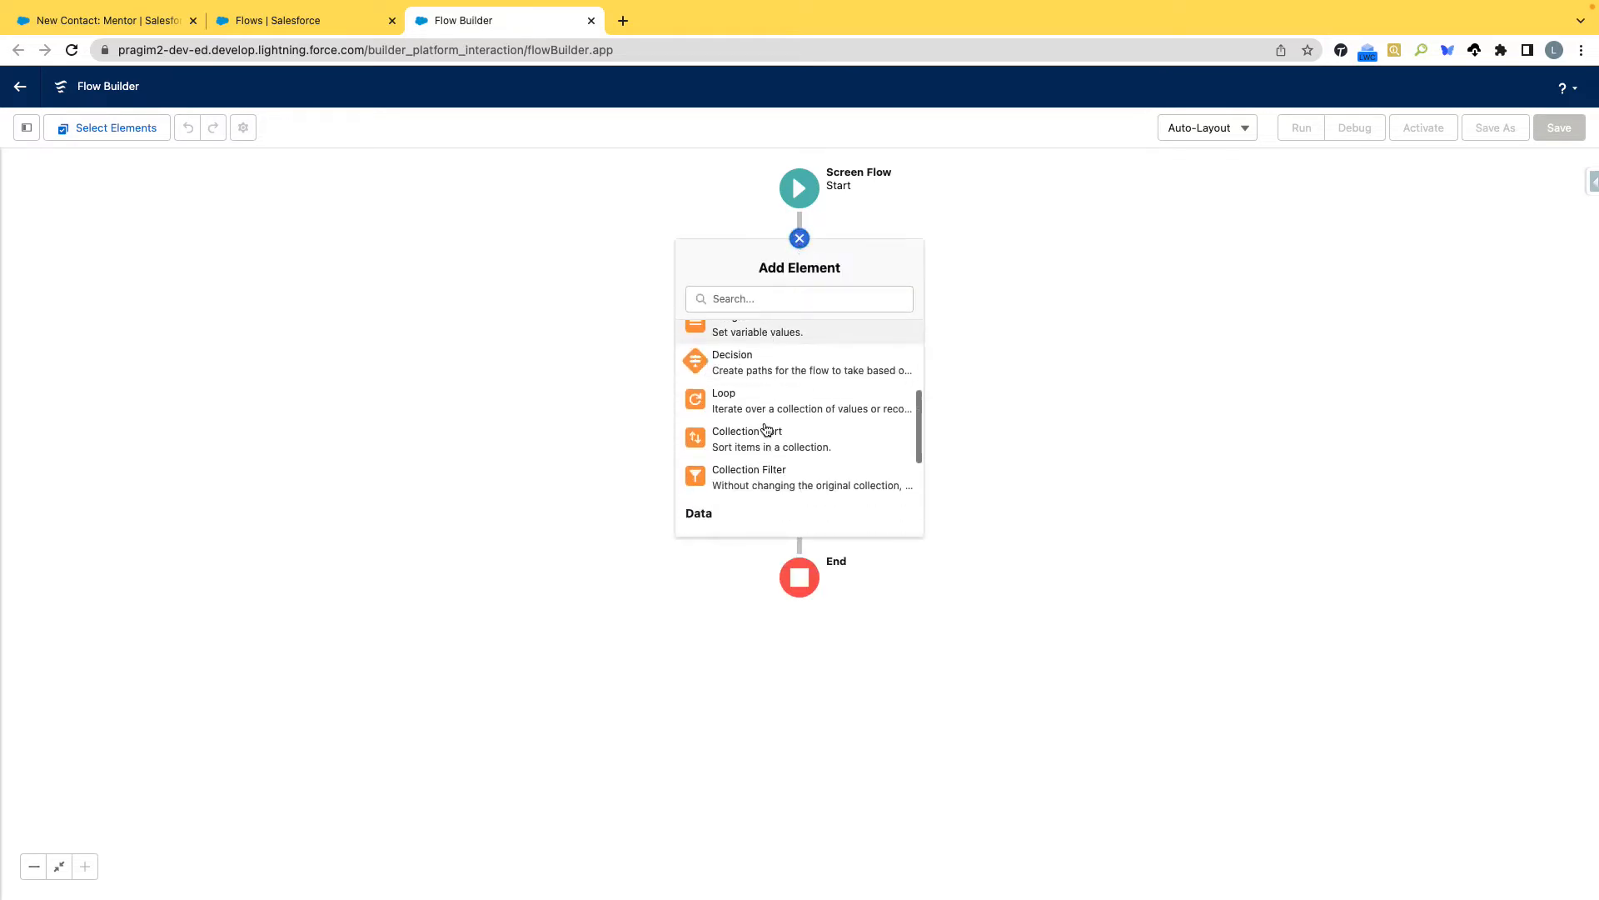
{"action": "scroll", "coordinate": [764, 424], "scroll_direction": "down", "scroll_amount": 2}
{"action": "scroll", "coordinate": [764, 423], "scroll_direction": "up", "scroll_amount": 8}
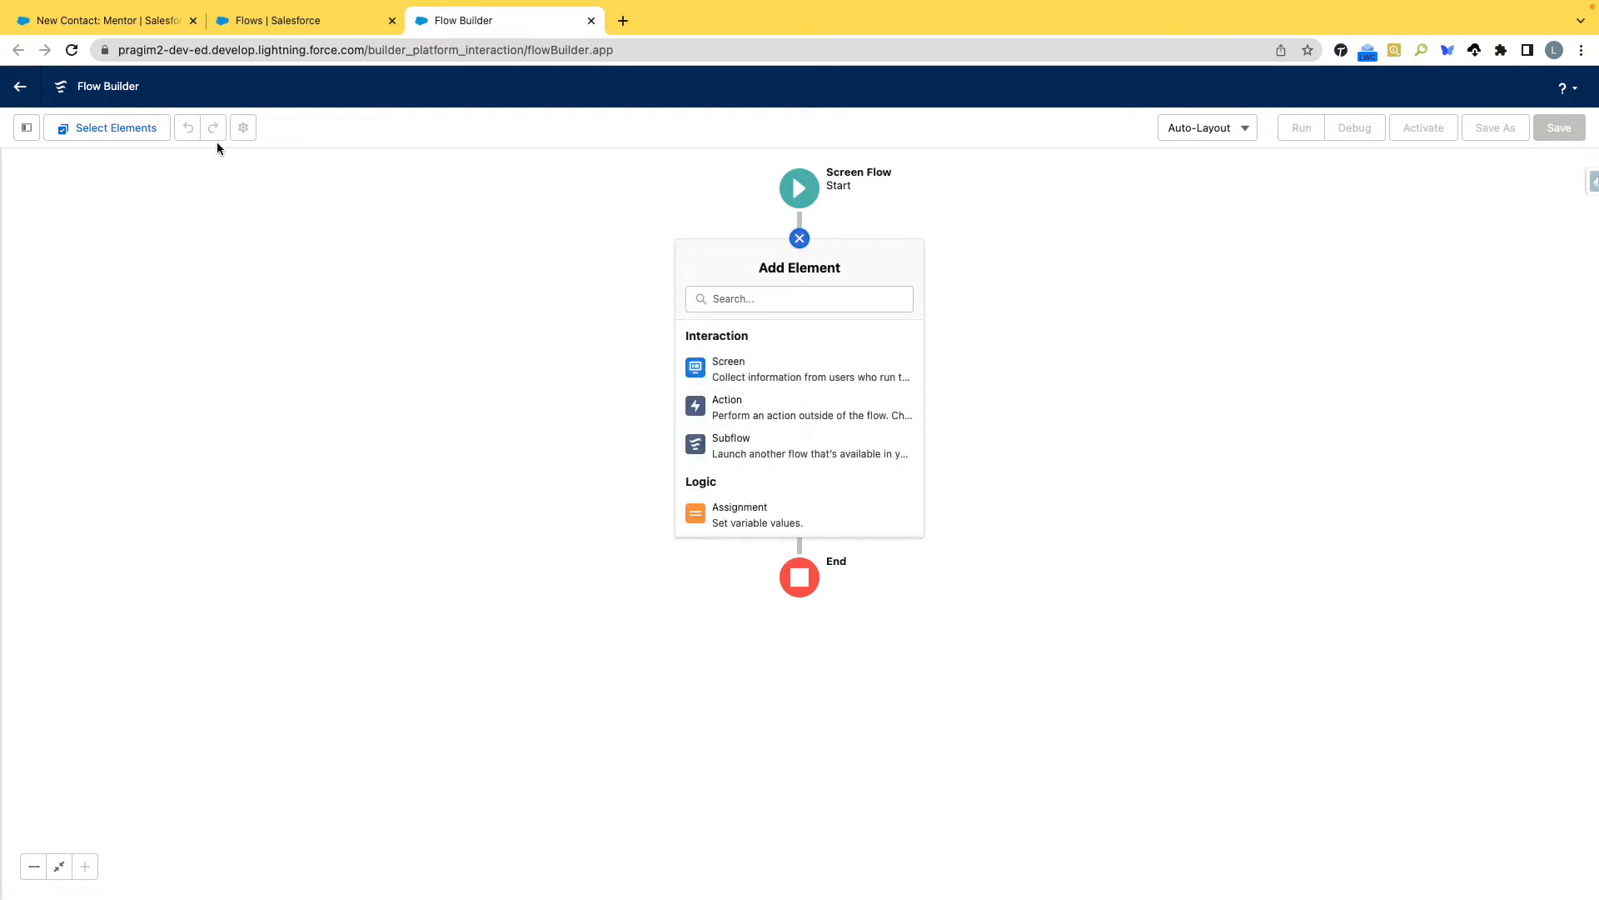
{"action": "left_click", "coordinate": [730, 376]}
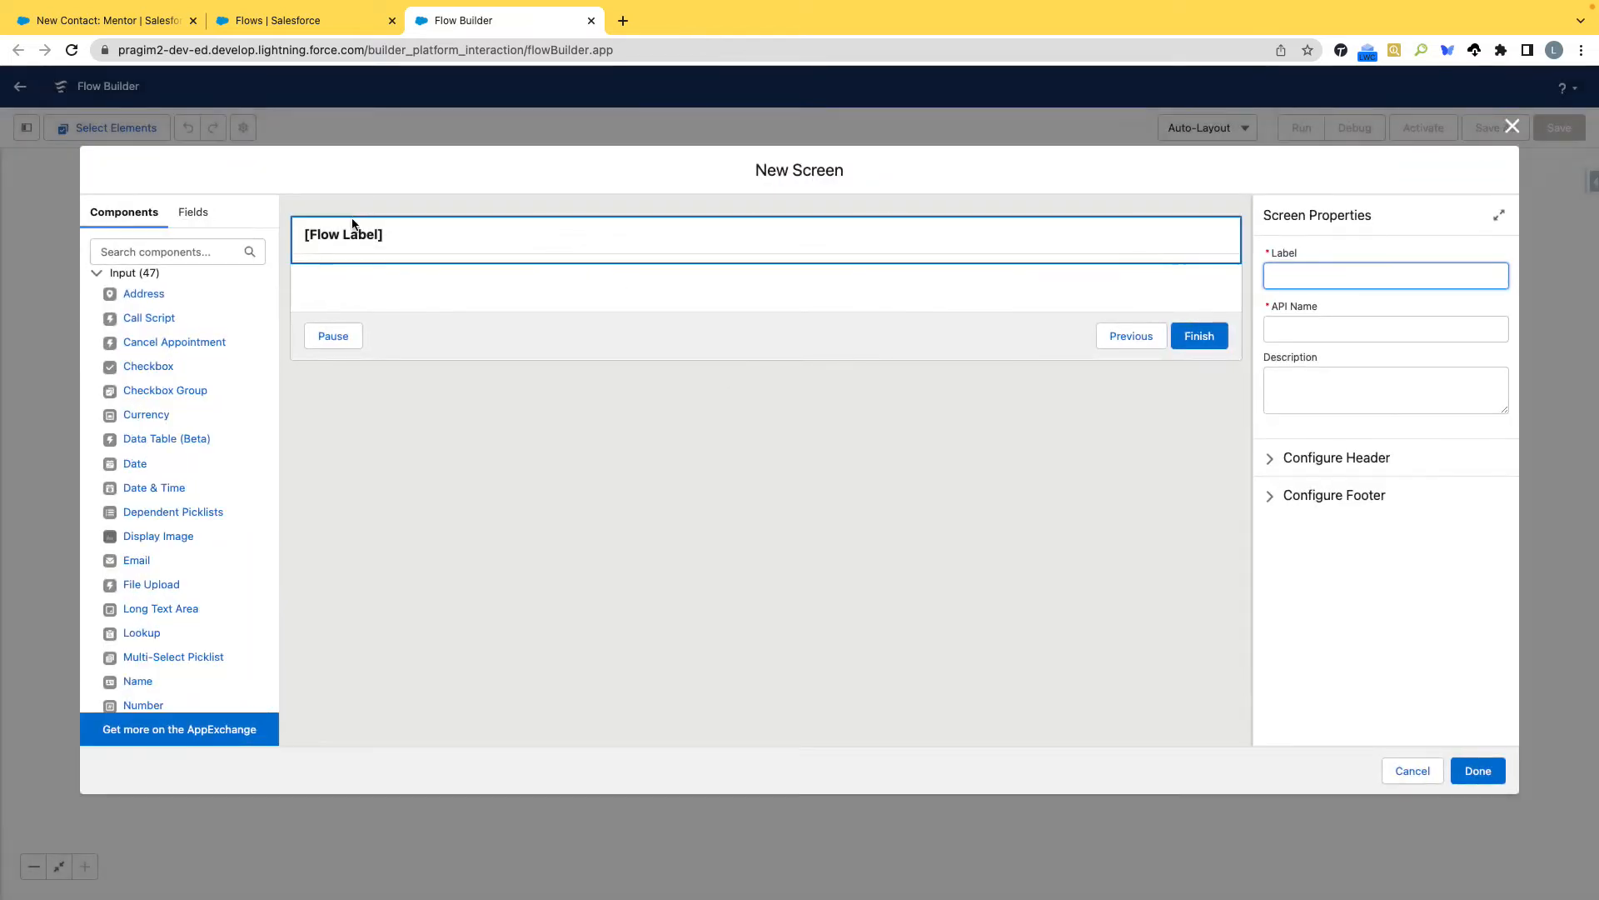
Label the new screen Account Information, with the API name Account_Information.
{"action": "type", "text": "Reco"}
{"action": "key", "text": "BackSpace"}
{"action": "key", "text": "BackSpace"}
{"action": "key", "text": "BackSpace"}
{"action": "key", "text": "BackSpace"}
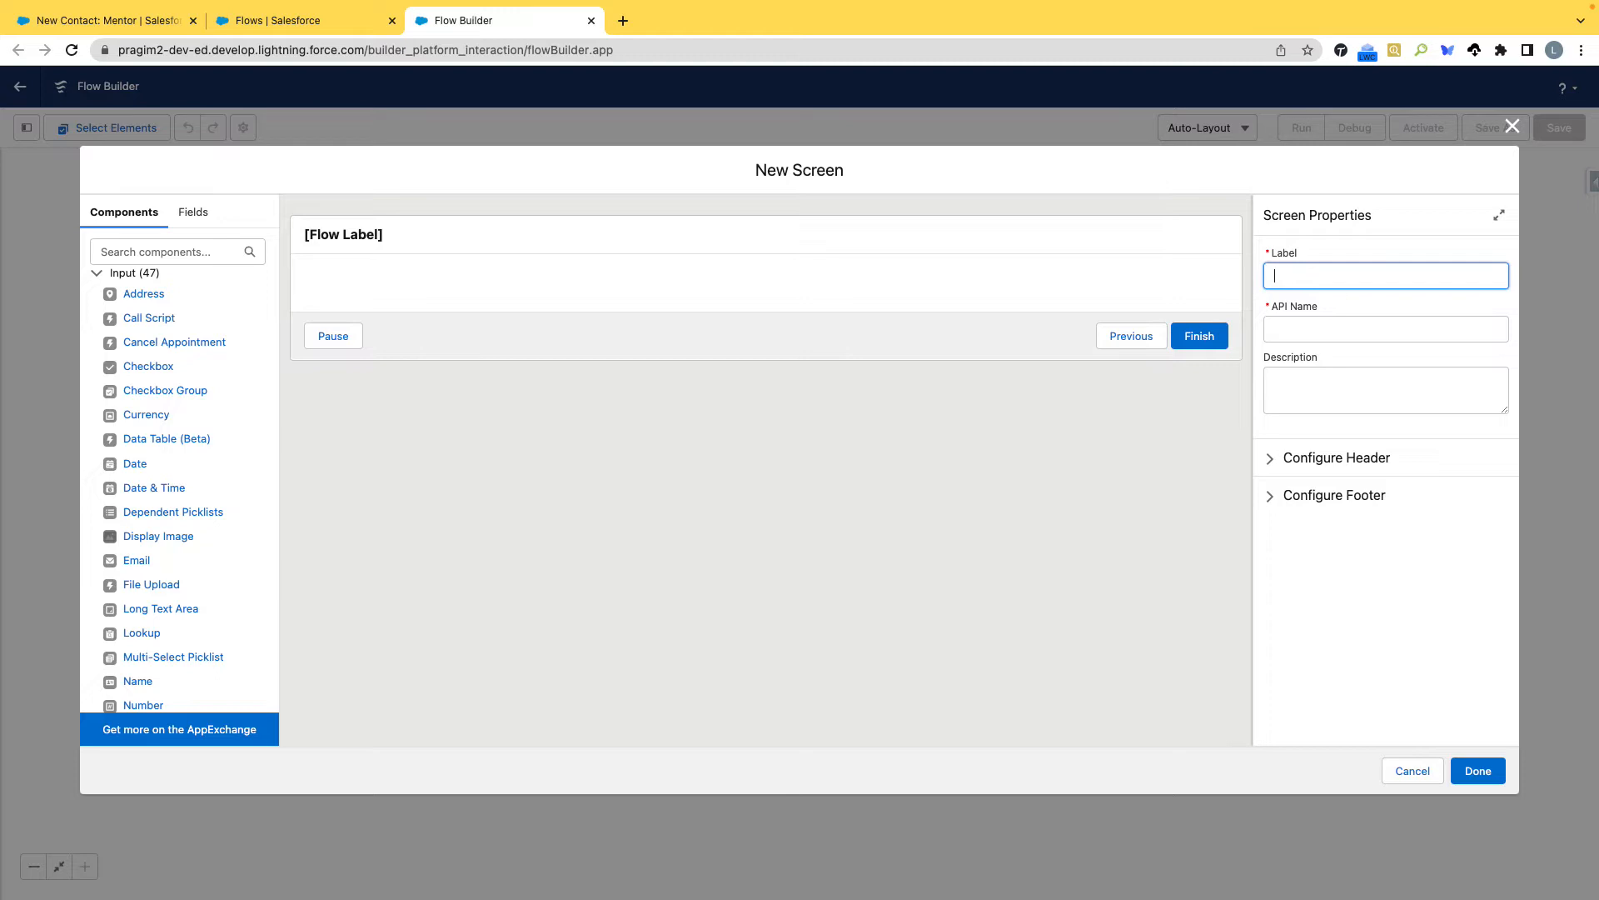
{"action": "type", "text": "Account Information"}
{"action": "left_click", "coordinate": [1327, 330]}
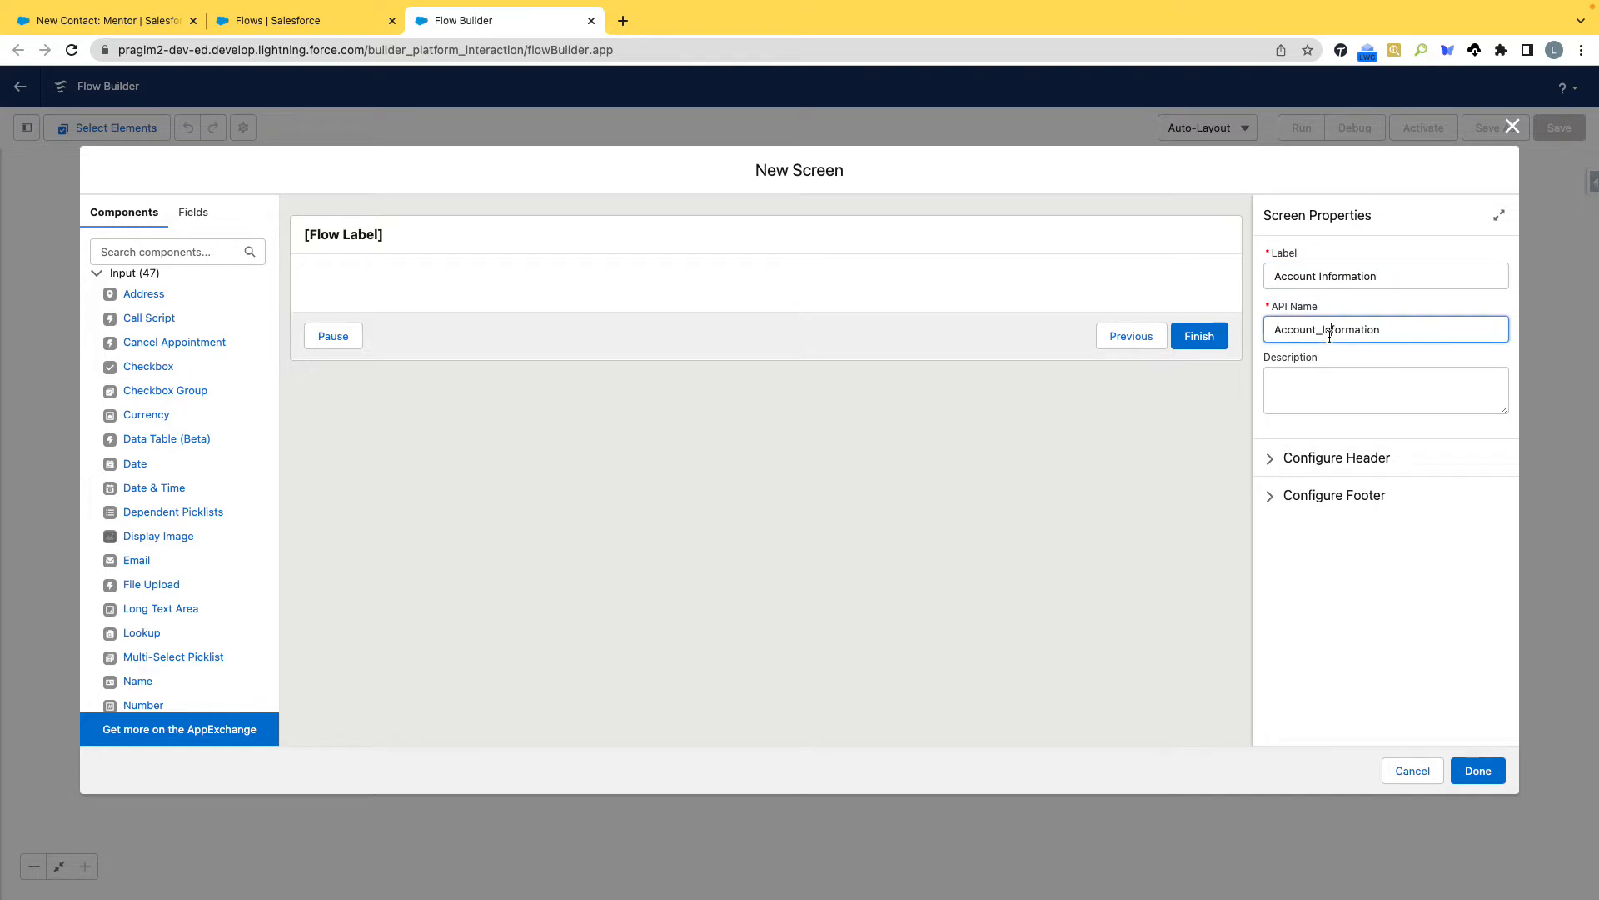
Enter the screen description "In this Screen user will select the Account details".
{"action": "left_click", "coordinate": [1299, 386]}
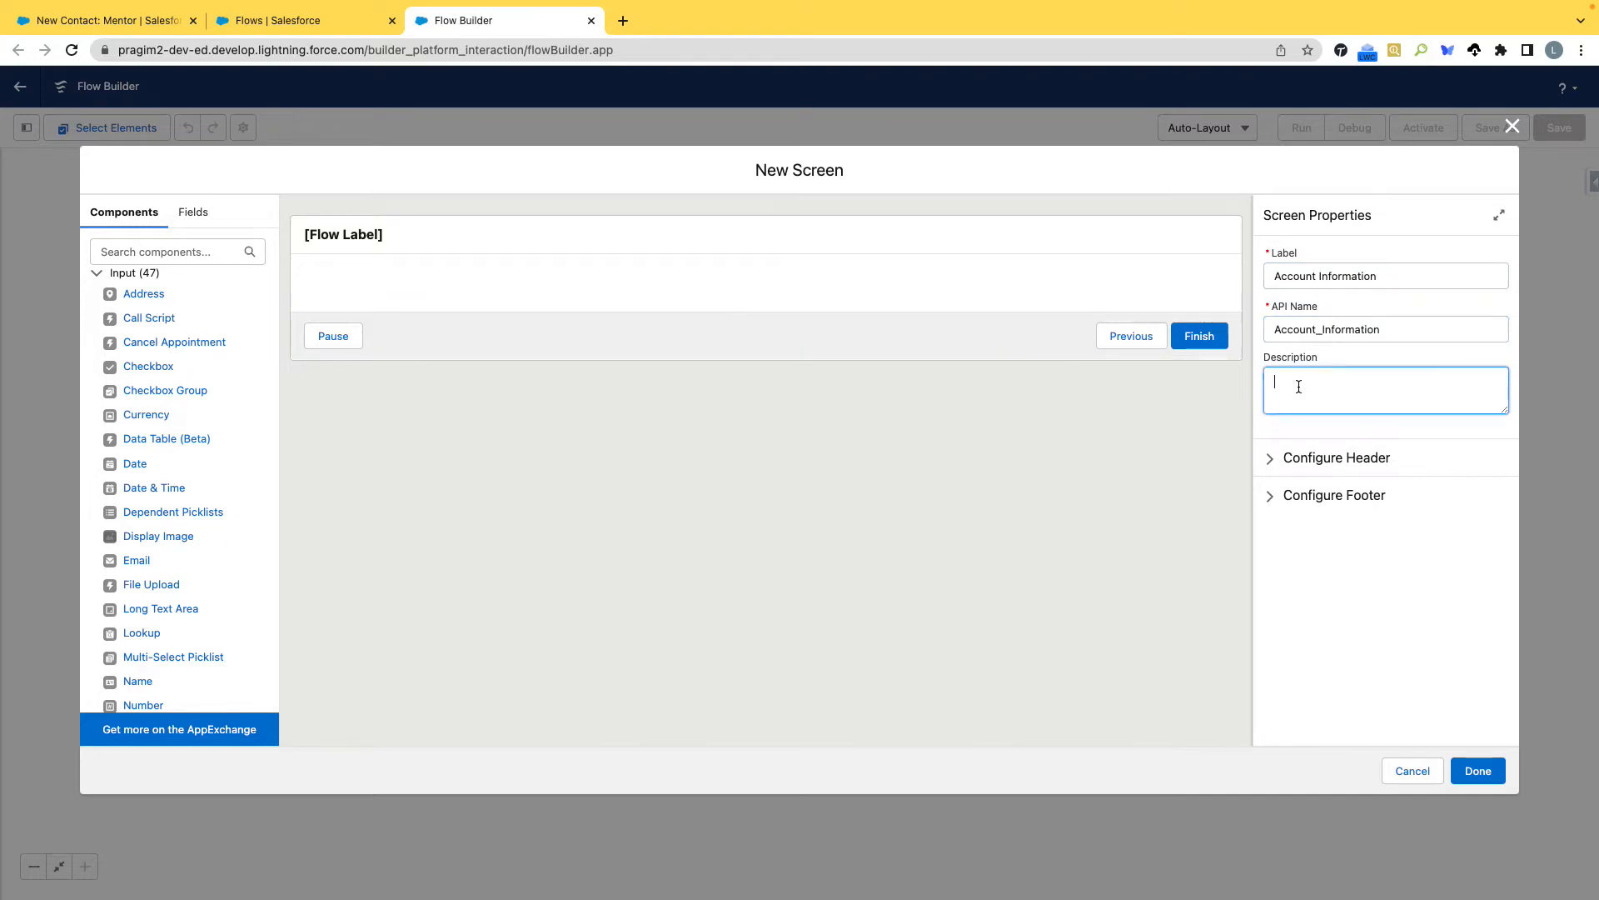
{"action": "type", "text": "In this Scre"}
{"action": "type", "text": "en yuo"}
{"action": "key", "text": "BackSpace"}
{"action": "key", "text": "BackSpace"}
{"action": "type", "text": "user will select the Account details"}
{"action": "left_click", "coordinate": [903, 265]}
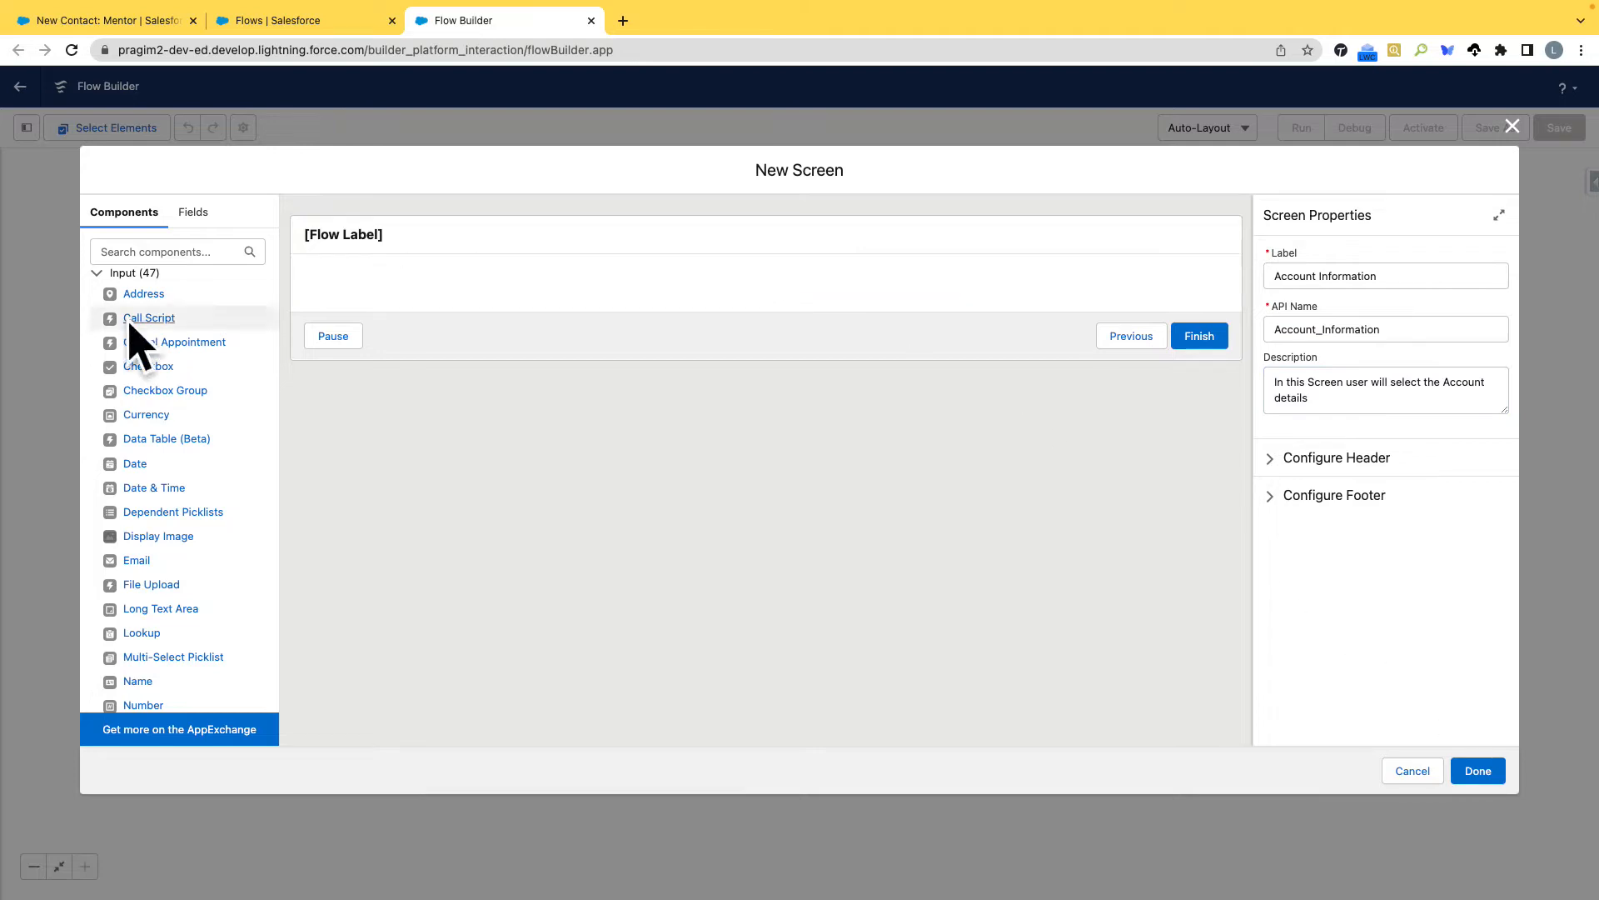
Add a Lookup component to the Account Information screen with the API name AccountLookup.
{"action": "left_click", "coordinate": [156, 252]}
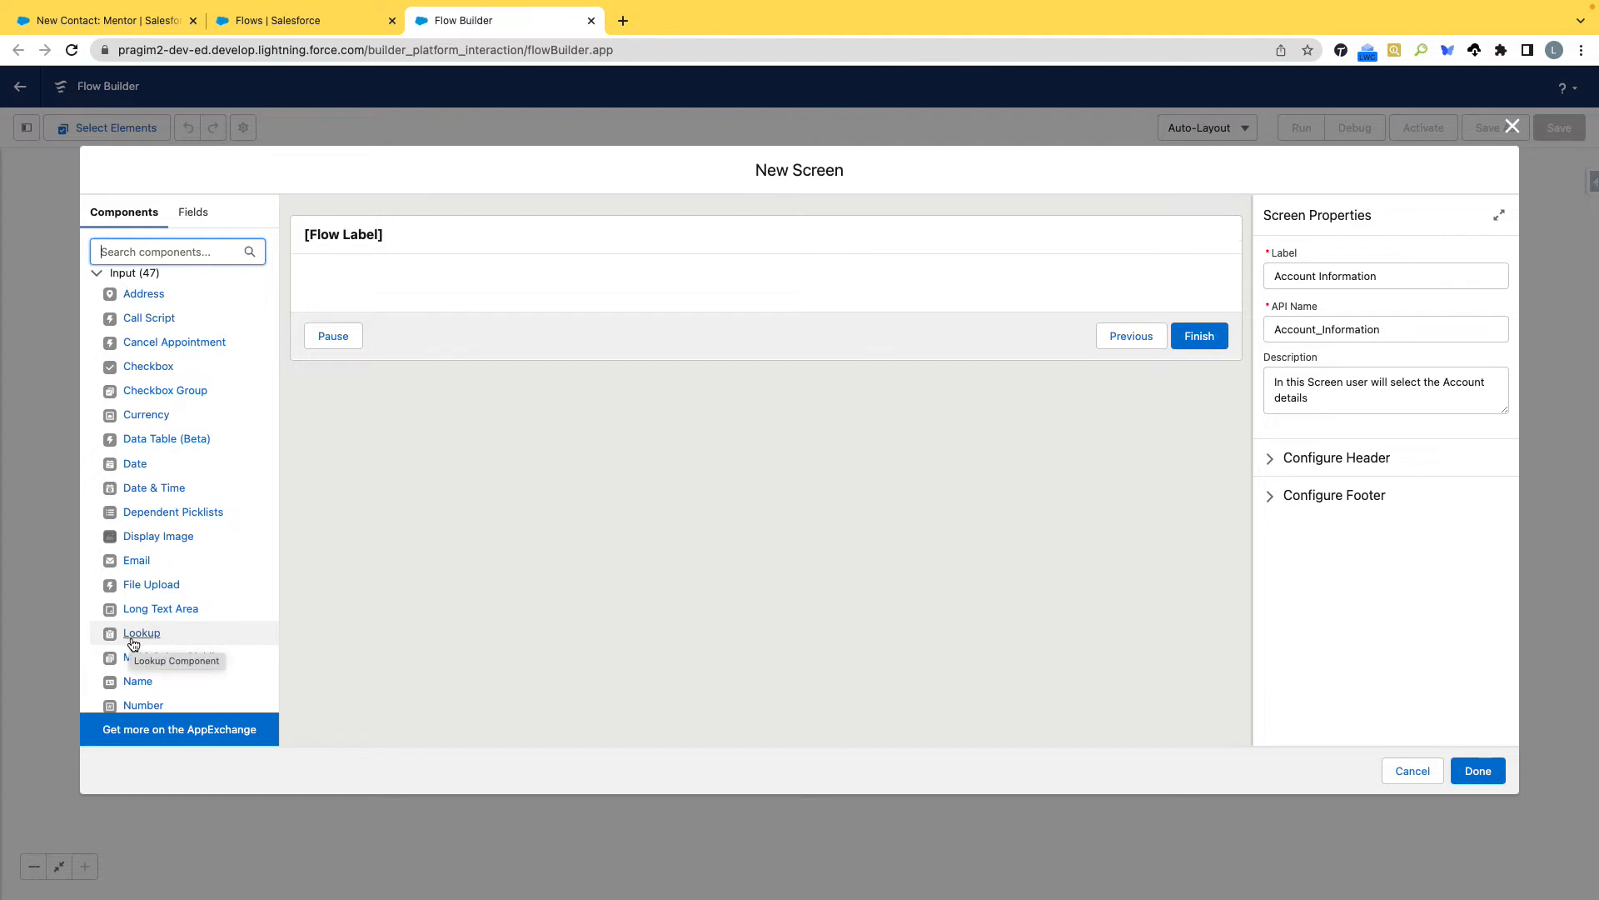
{"action": "left_click_drag", "start_coordinate": [133, 644], "coordinate": [421, 281]}
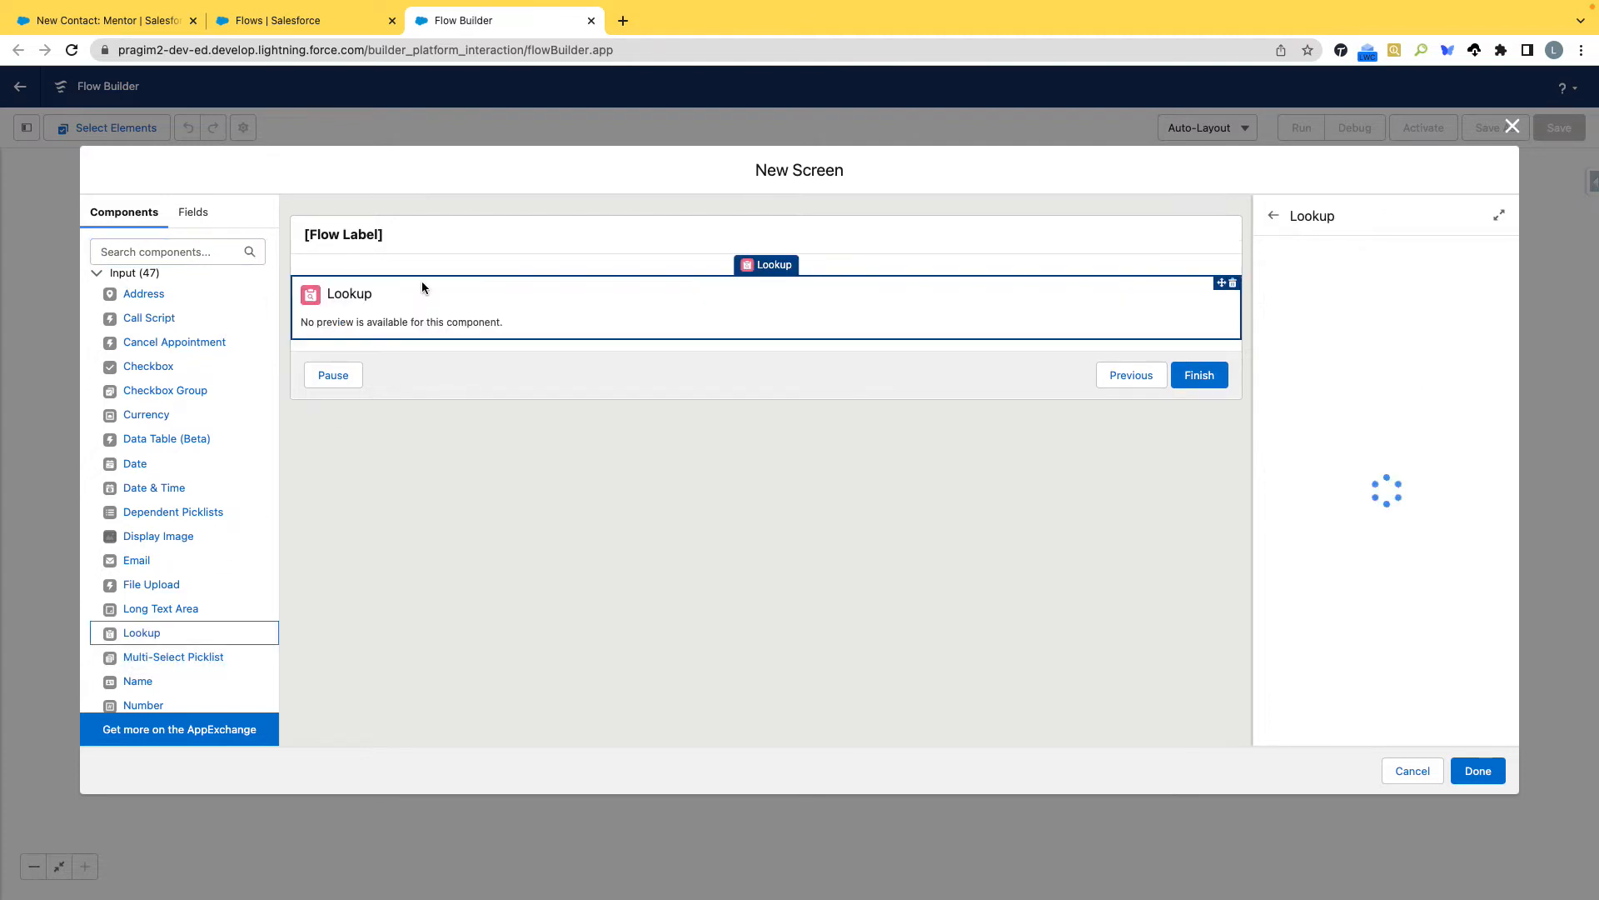
{"action": "left_click", "coordinate": [1311, 270]}
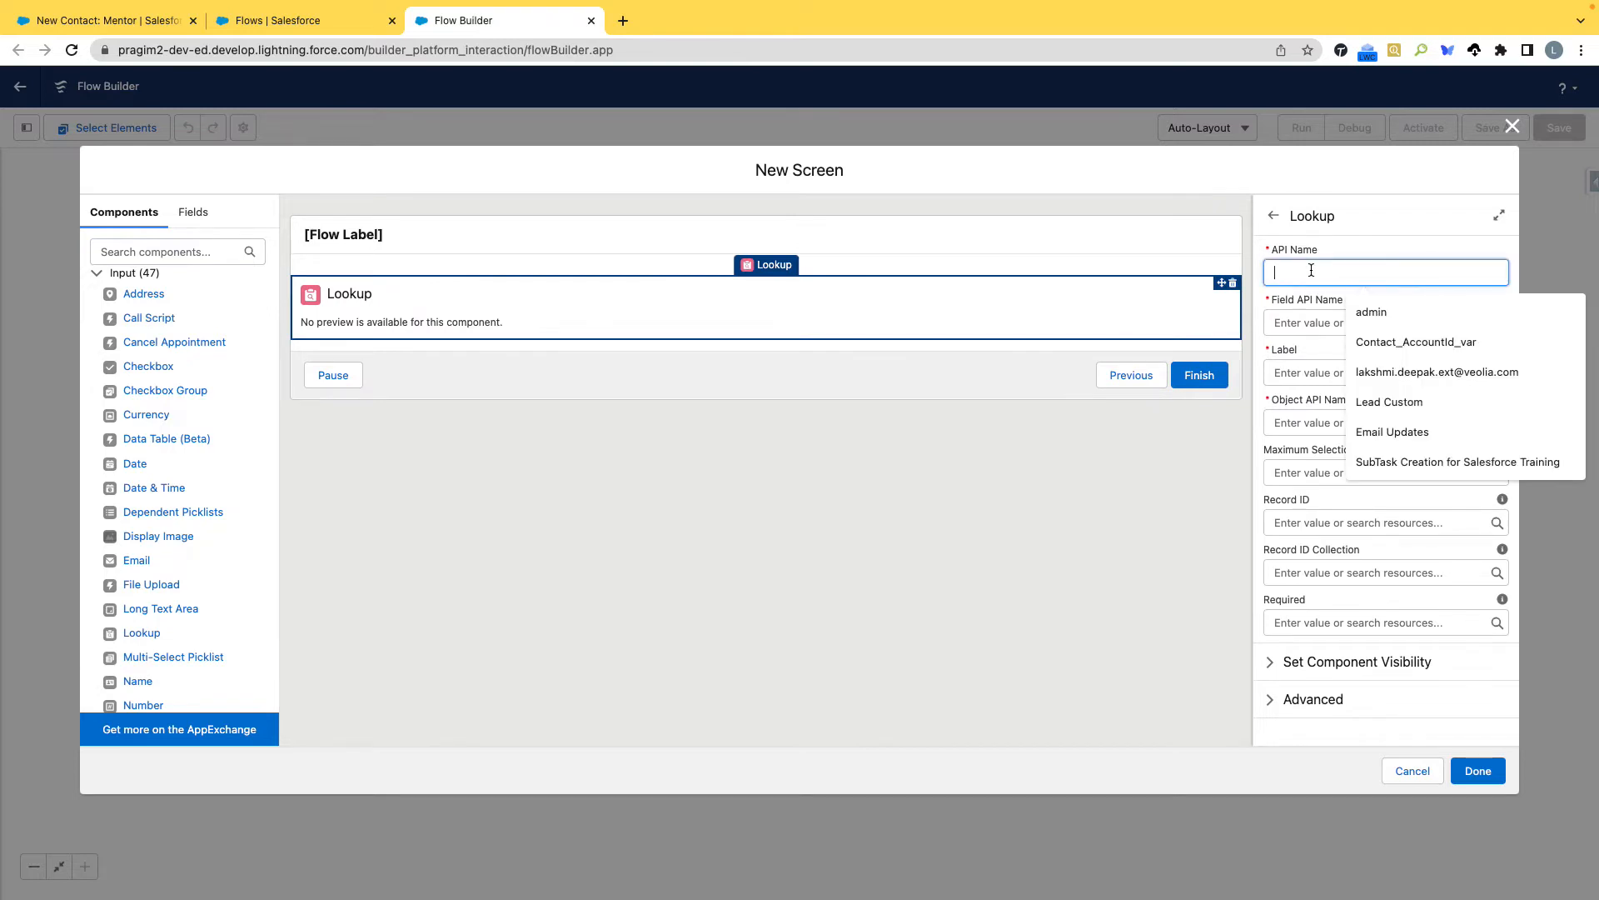
{"action": "type", "text": "Account"}
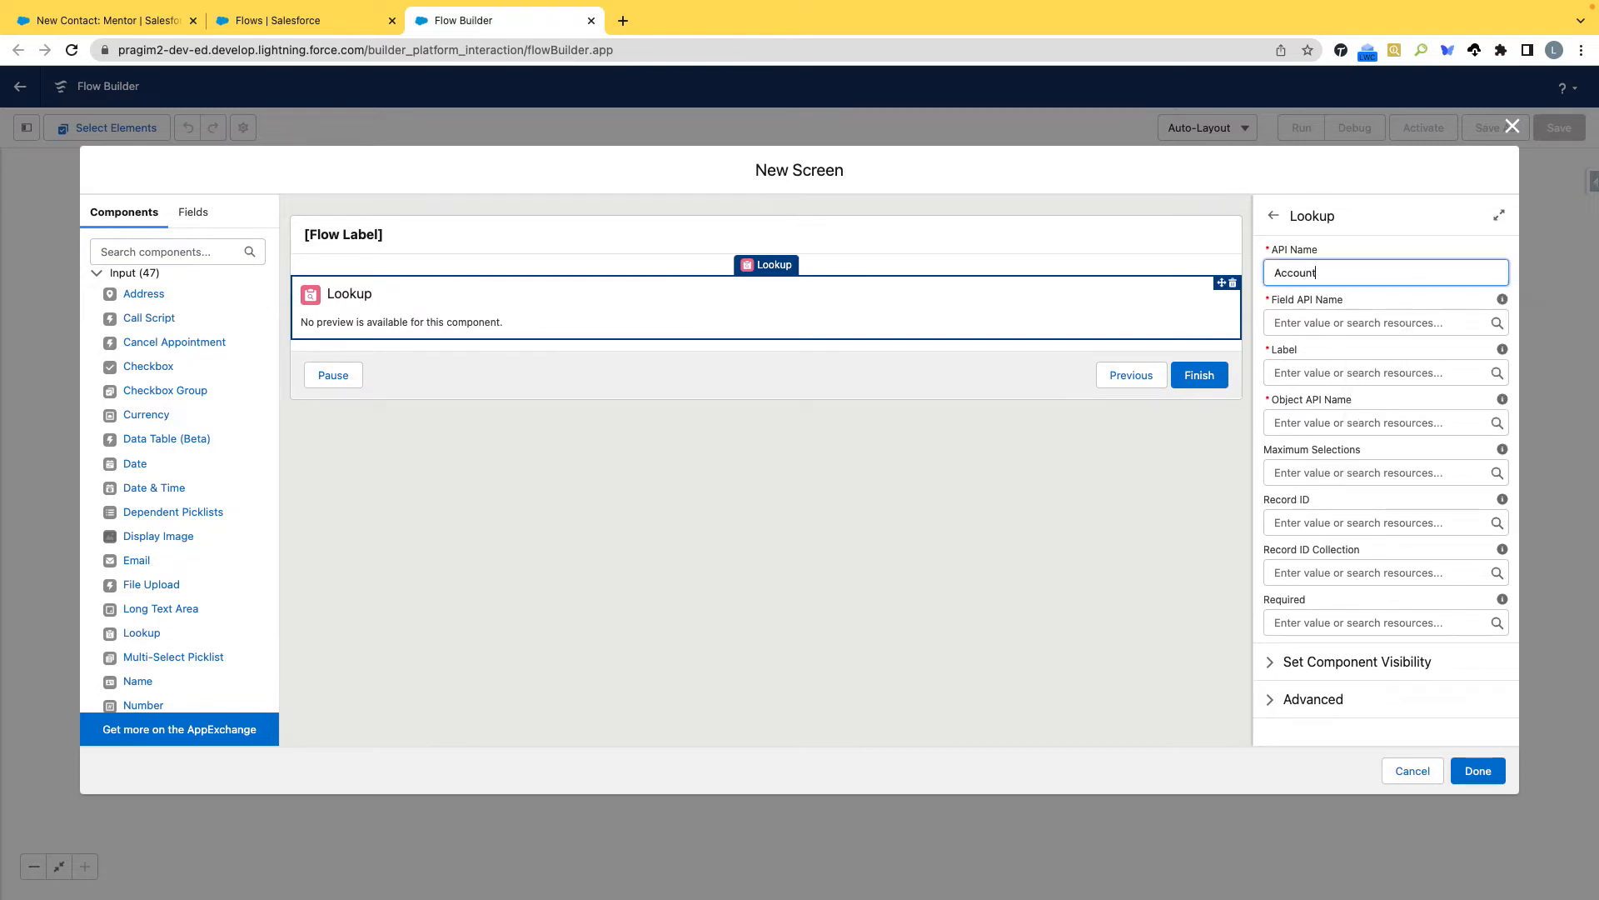
{"action": "type", "text": "Name"}
{"action": "key", "text": "BackSpace"}
{"action": "type", "text": "Lookup"}
Configure the lookup with Field API Name AccountId, label Account Name and Object API Name Contact.
{"action": "left_click", "coordinate": [1339, 325]}
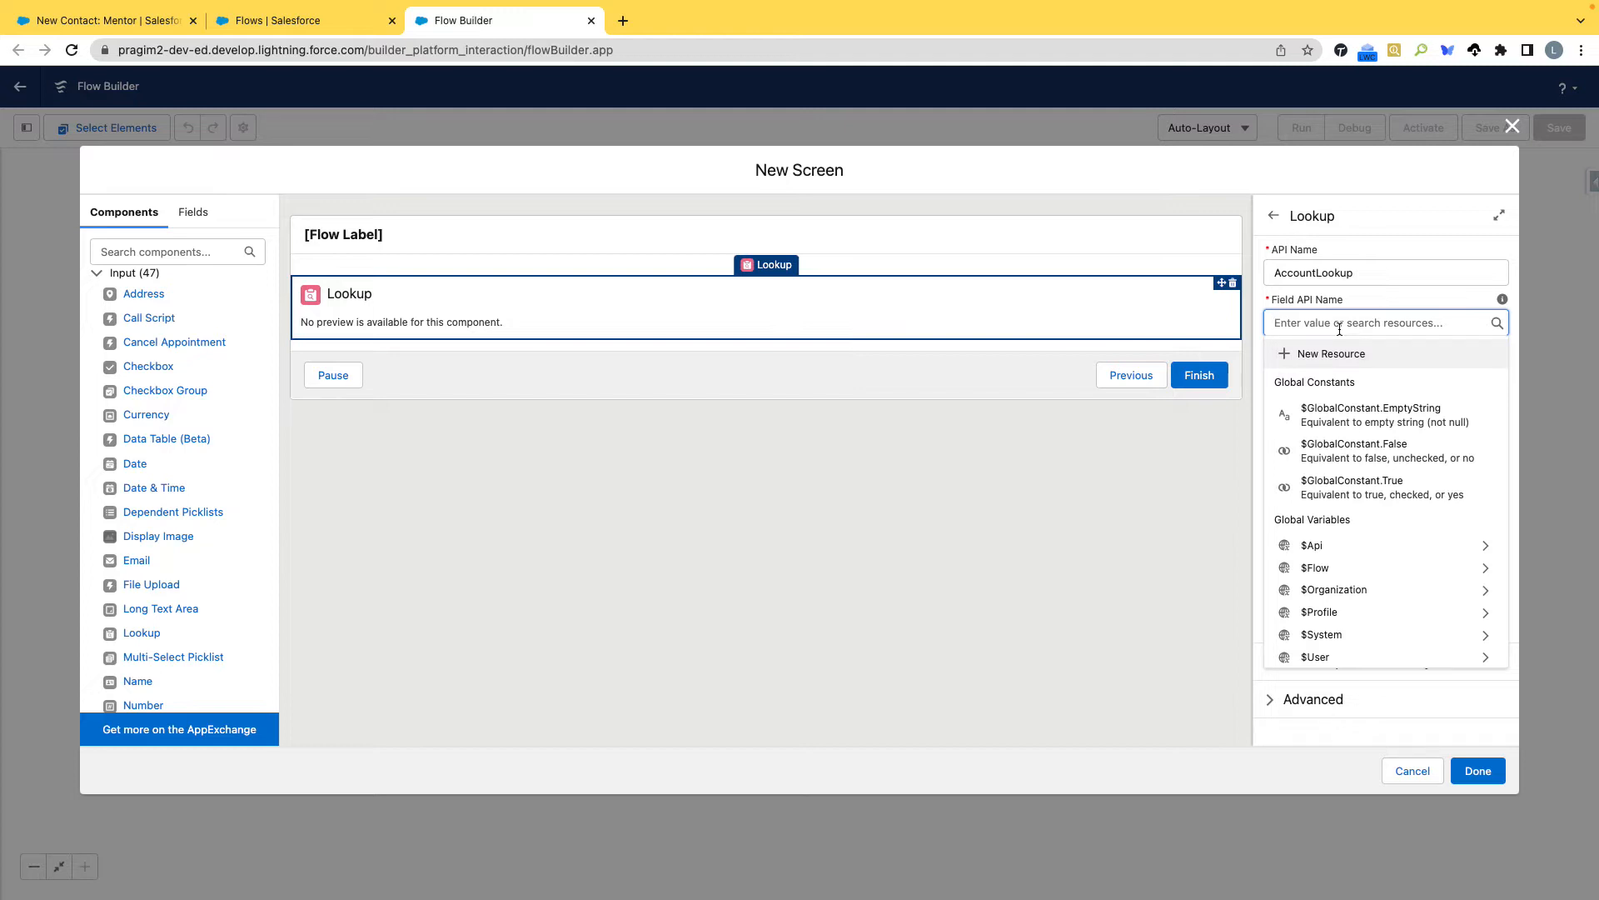
{"action": "type", "text": "Acco"}
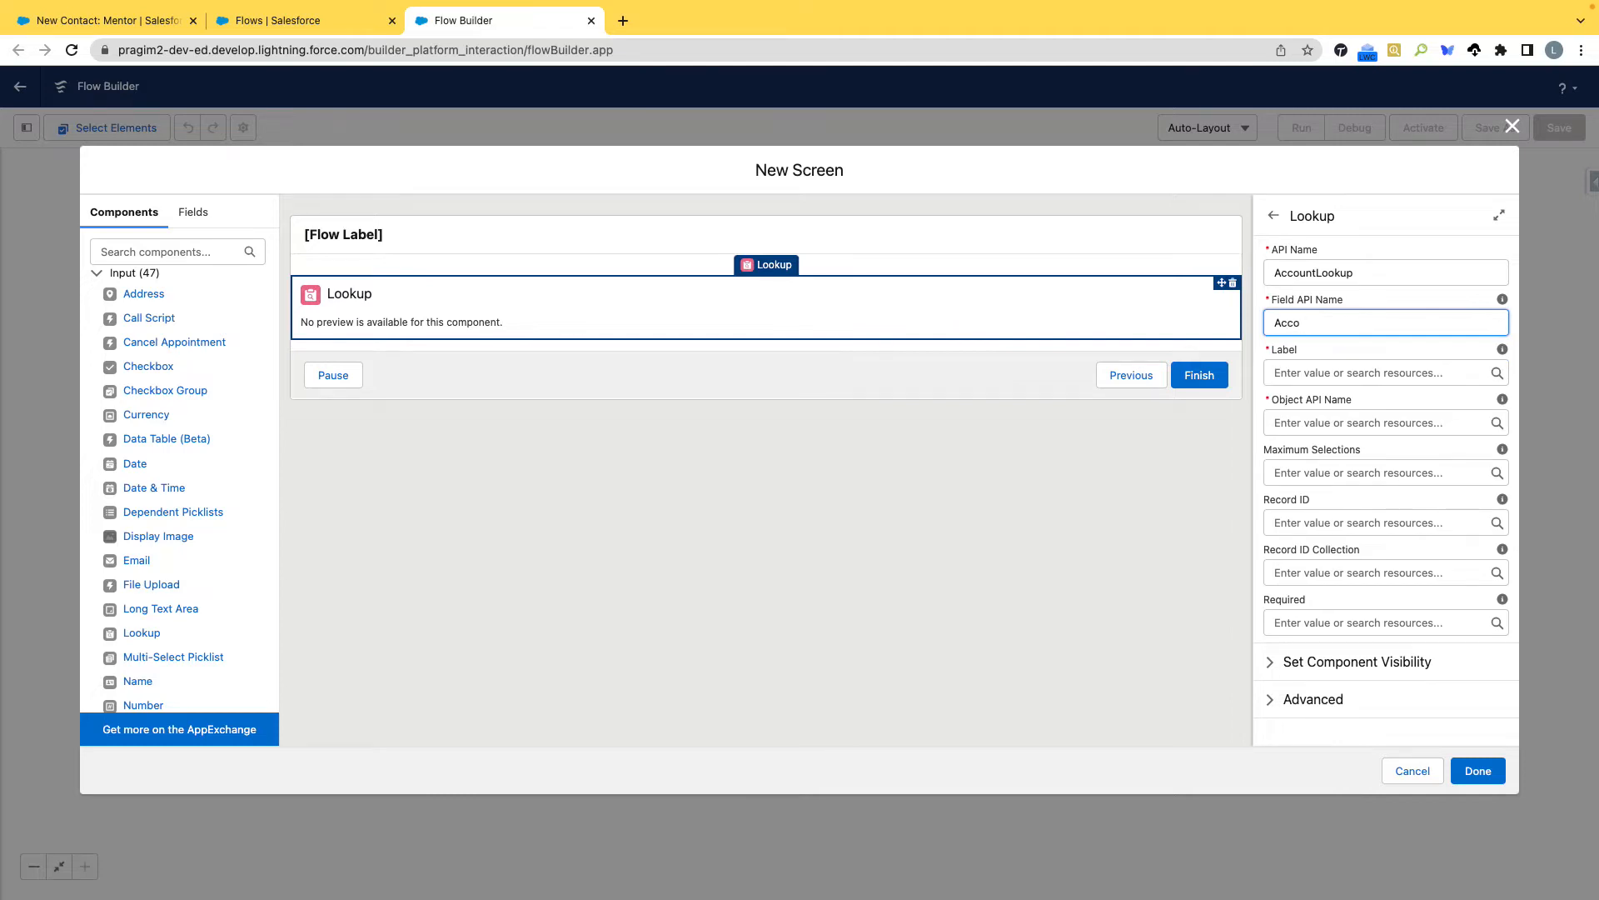
{"action": "type", "text": "yntntId"}
{"action": "left_click", "coordinate": [1349, 371]}
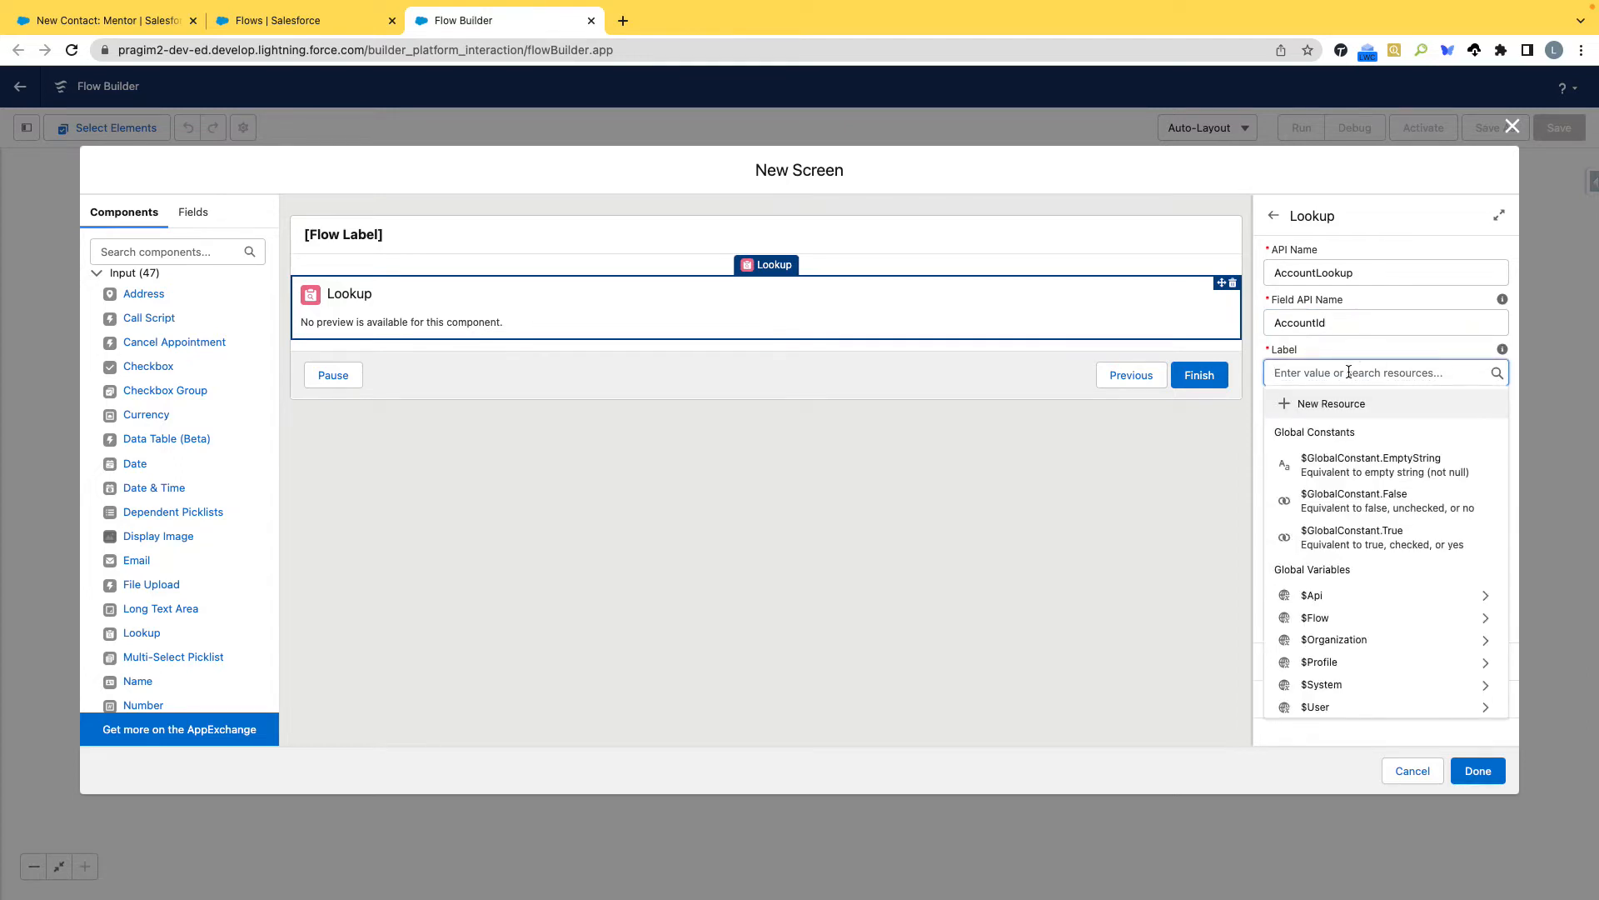
{"action": "type", "text": "Account "}
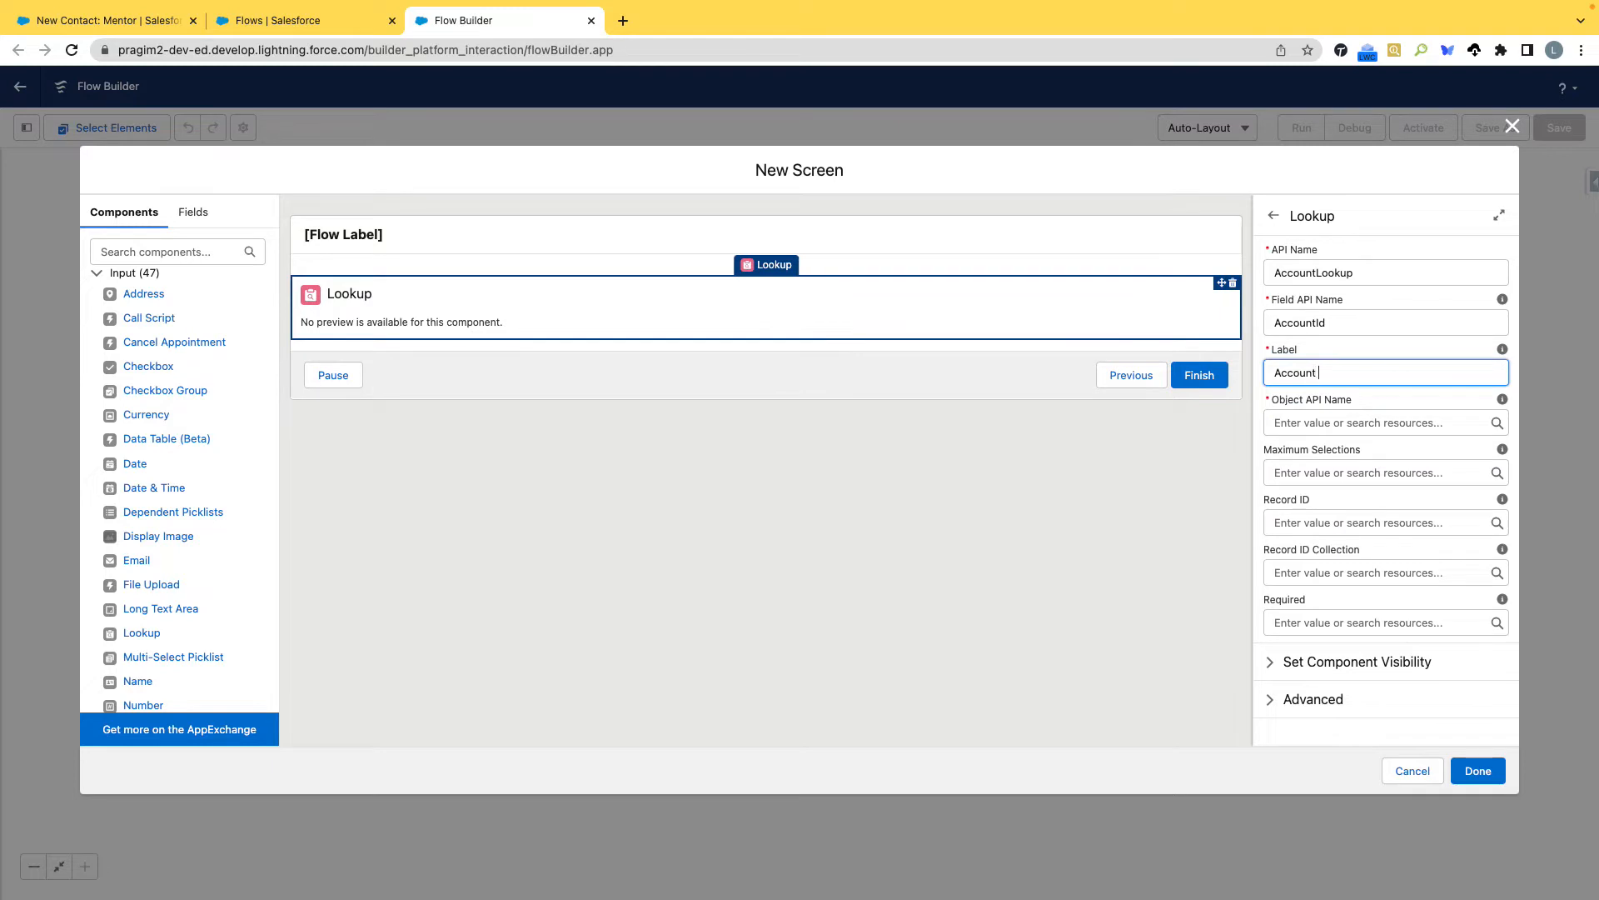
{"action": "type", "text": "Name"}
{"action": "left_click", "coordinate": [1357, 422]}
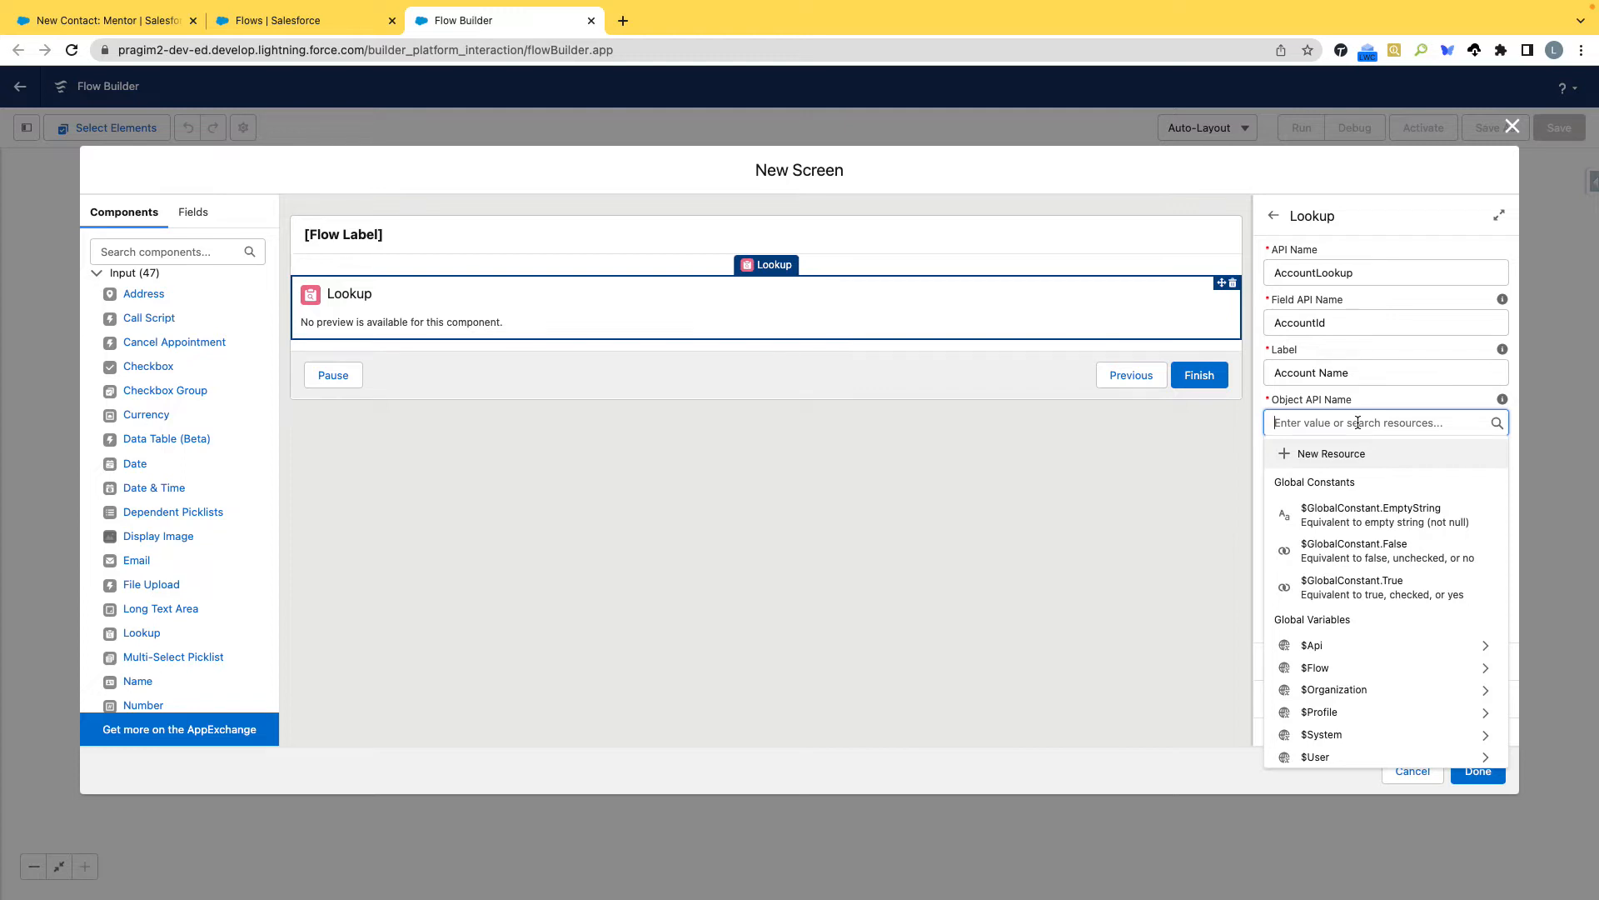
{"action": "type", "text": "Contact"}
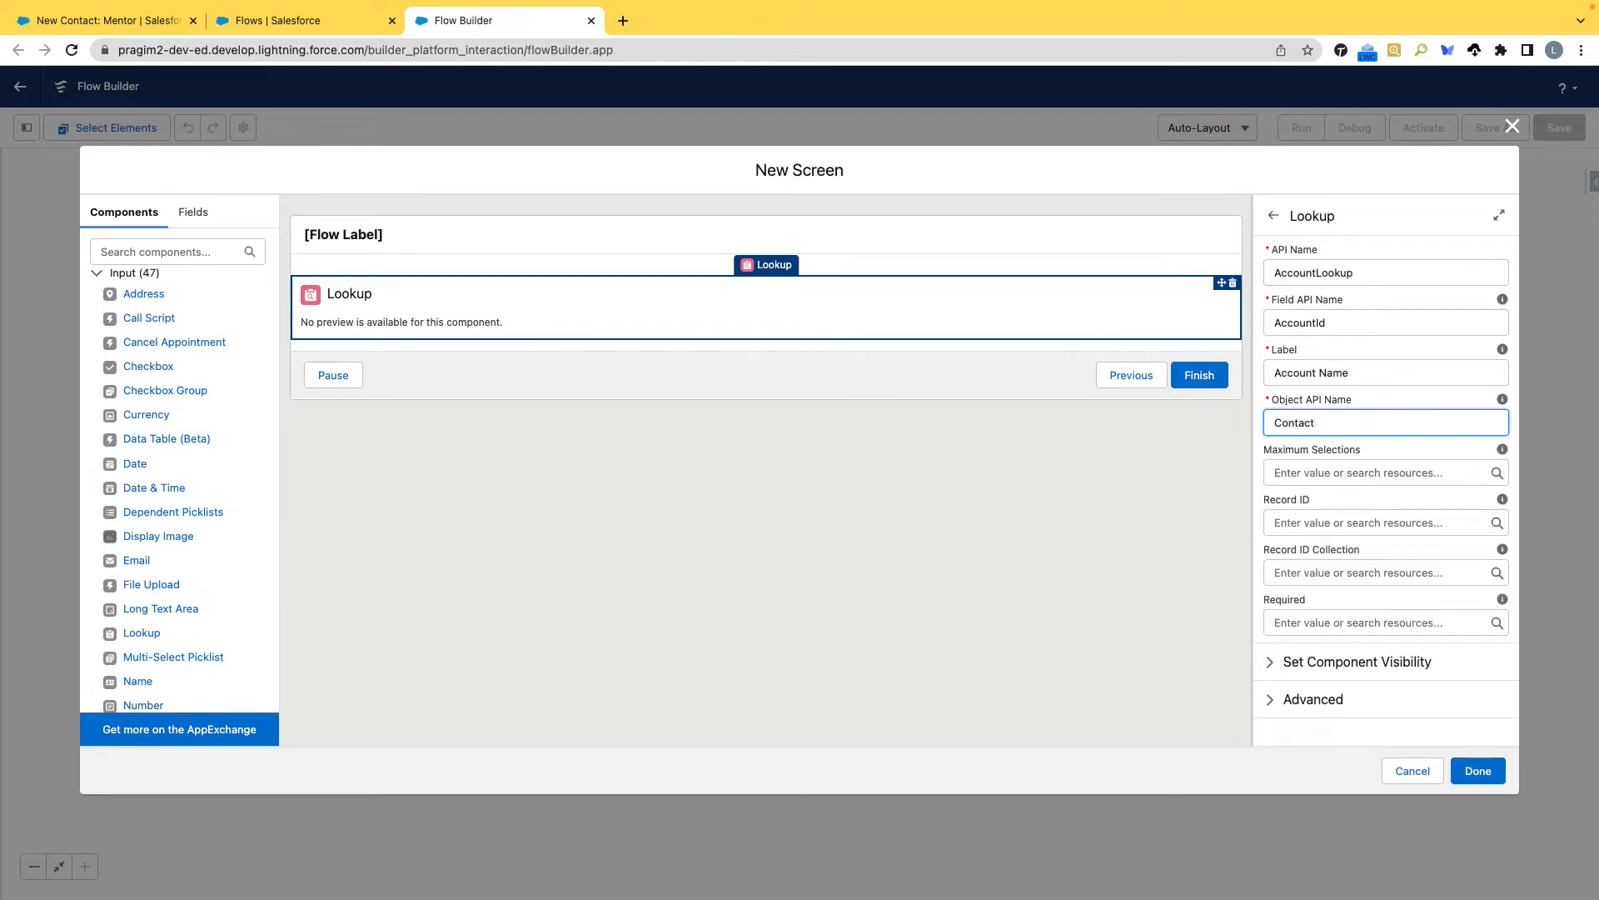
Review the lookup's optional Maximum Selections, Record ID and Record ID Collection settings and its Advanced options.
{"action": "left_click", "coordinate": [1363, 472]}
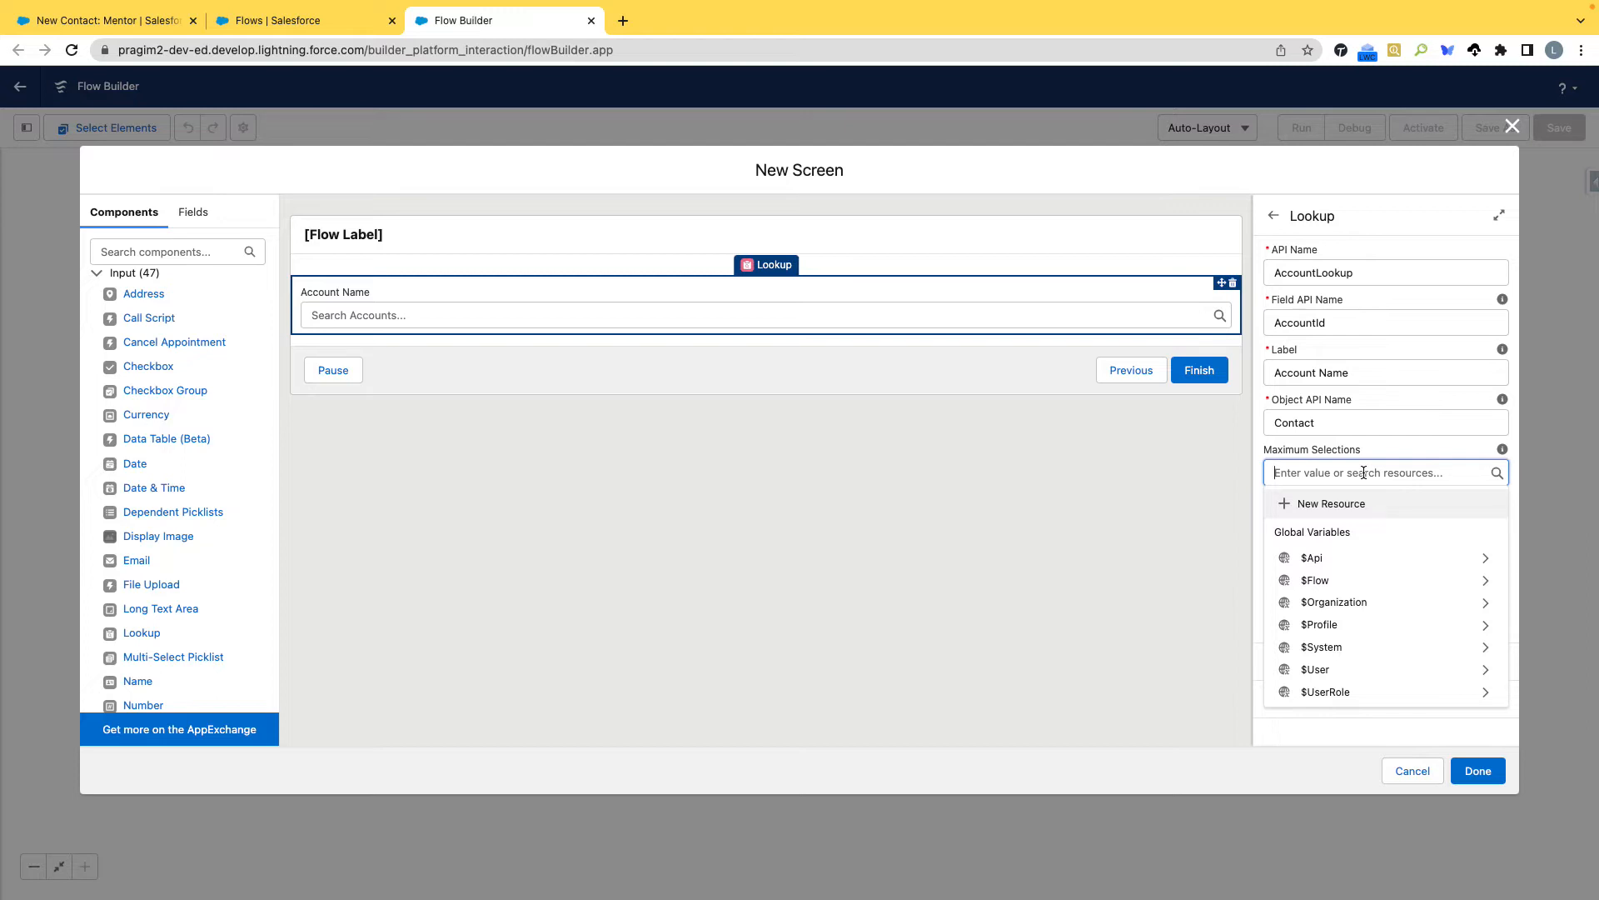
{"action": "left_click", "coordinate": [1376, 447]}
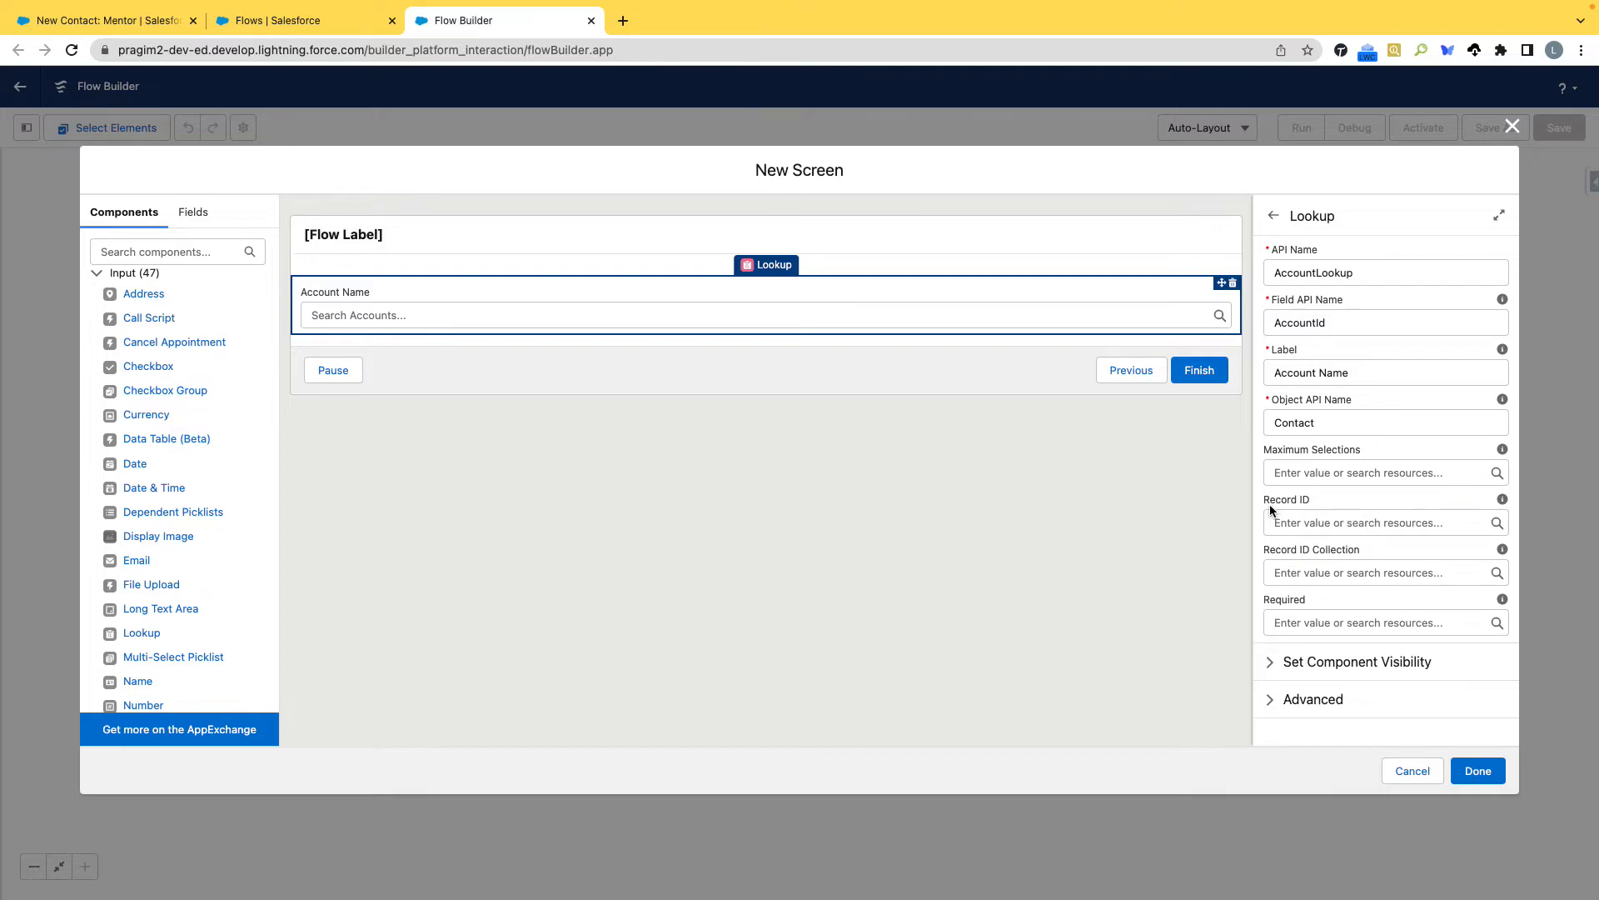
{"action": "left_click_drag", "start_coordinate": [1263, 498], "coordinate": [1317, 500]}
{"action": "left_click_drag", "start_coordinate": [1361, 552], "coordinate": [1250, 553]}
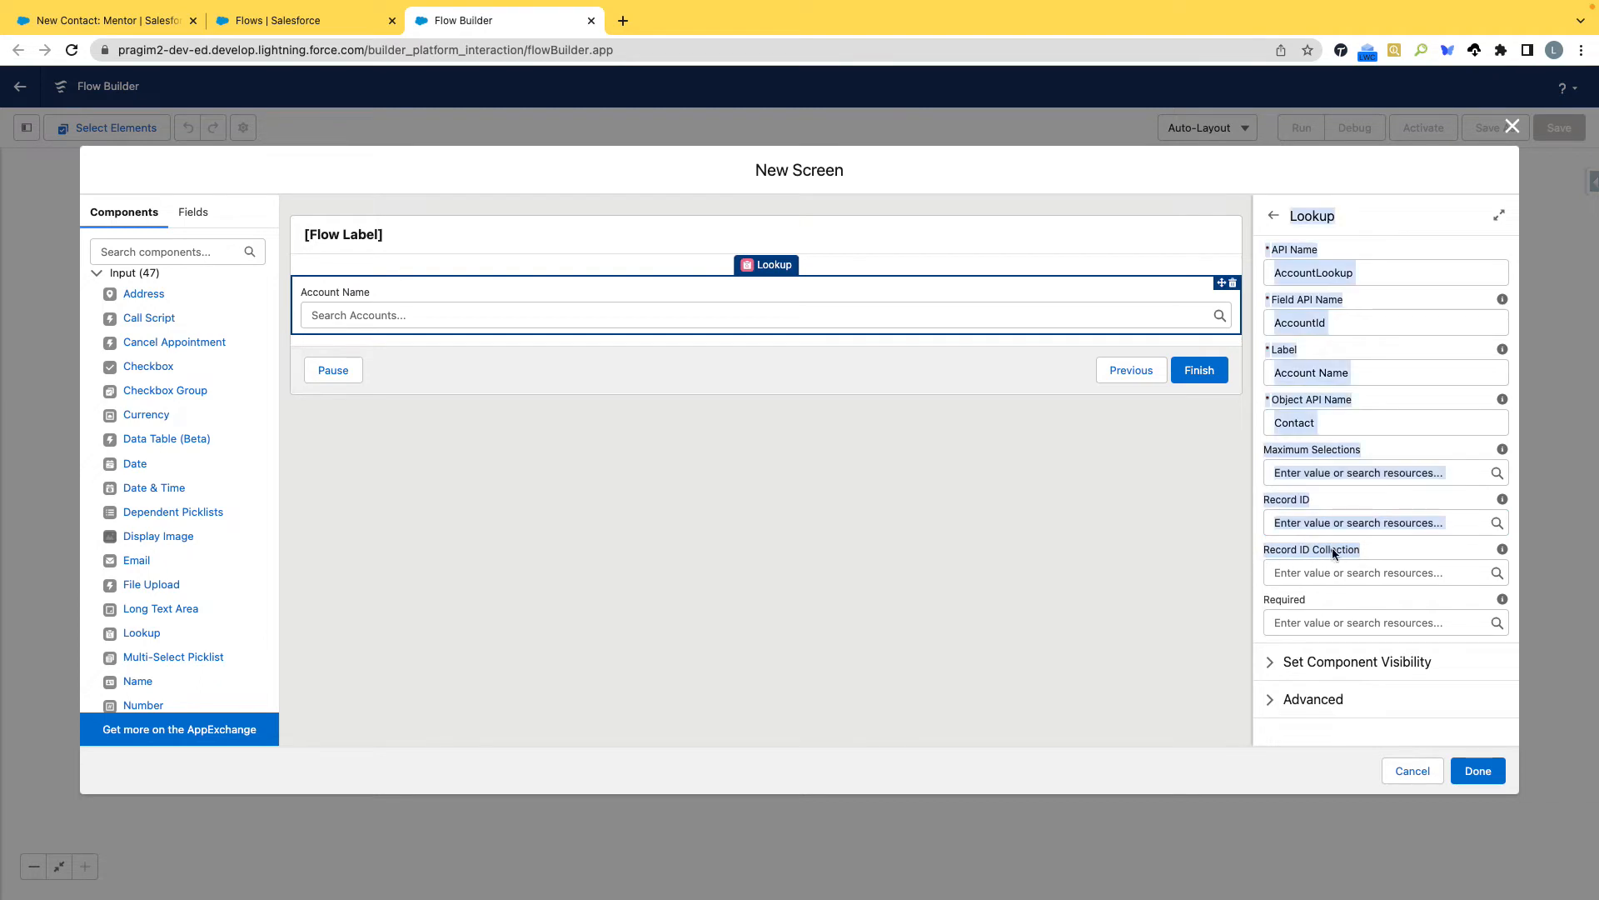
{"action": "left_click", "coordinate": [1373, 543]}
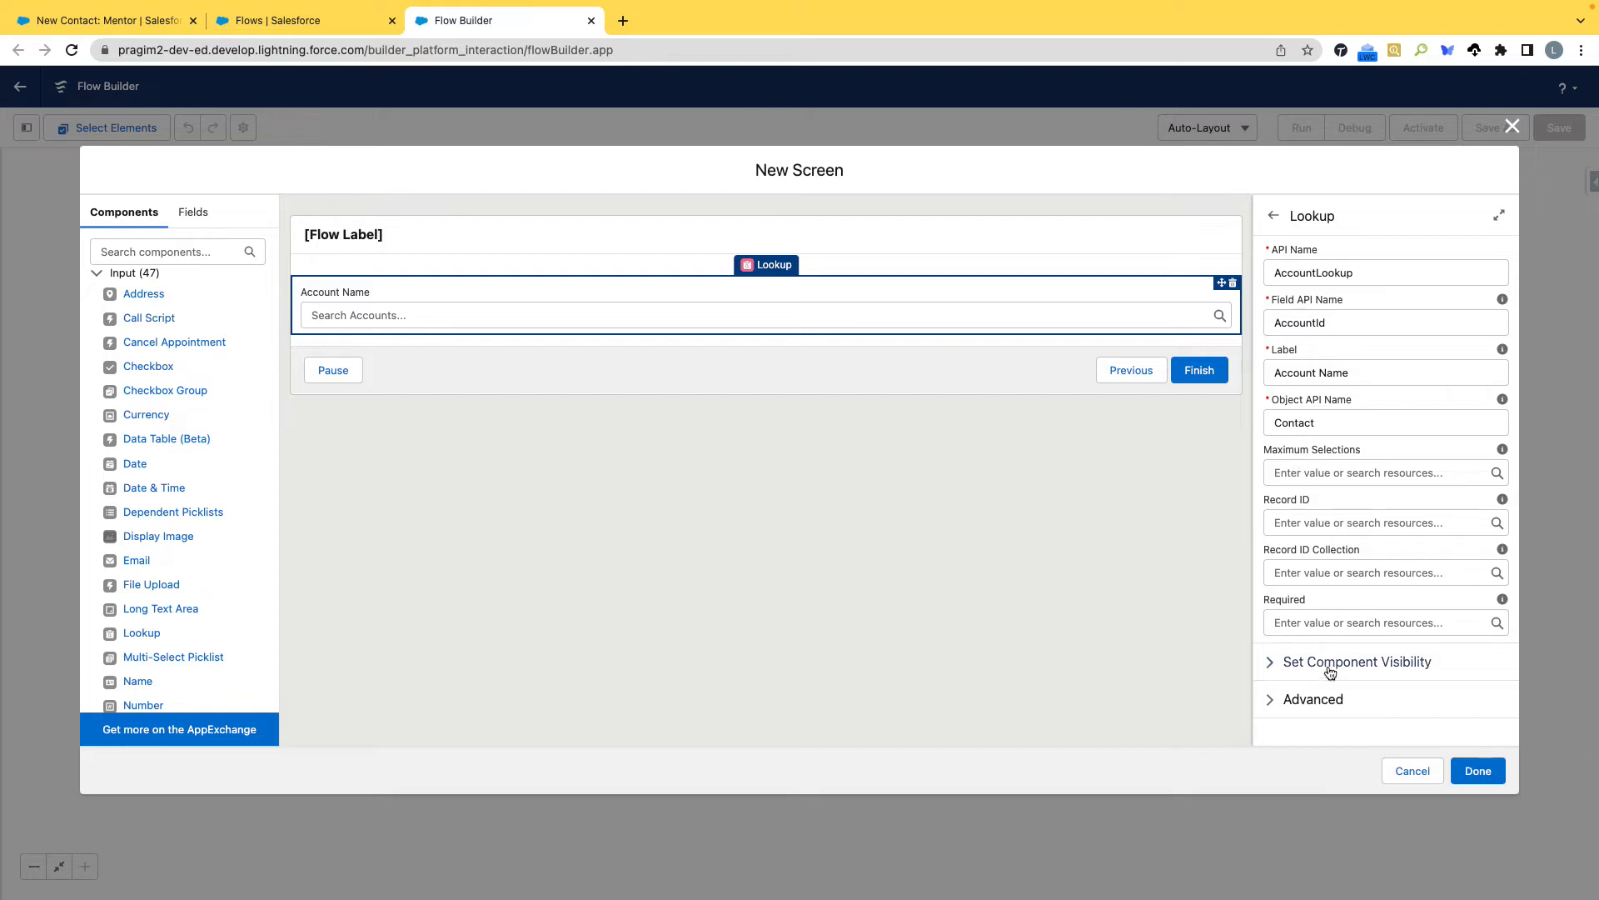
{"action": "left_click", "coordinate": [1269, 699]}
{"action": "scroll", "coordinate": [1306, 692], "scroll_direction": "down", "scroll_amount": 3}
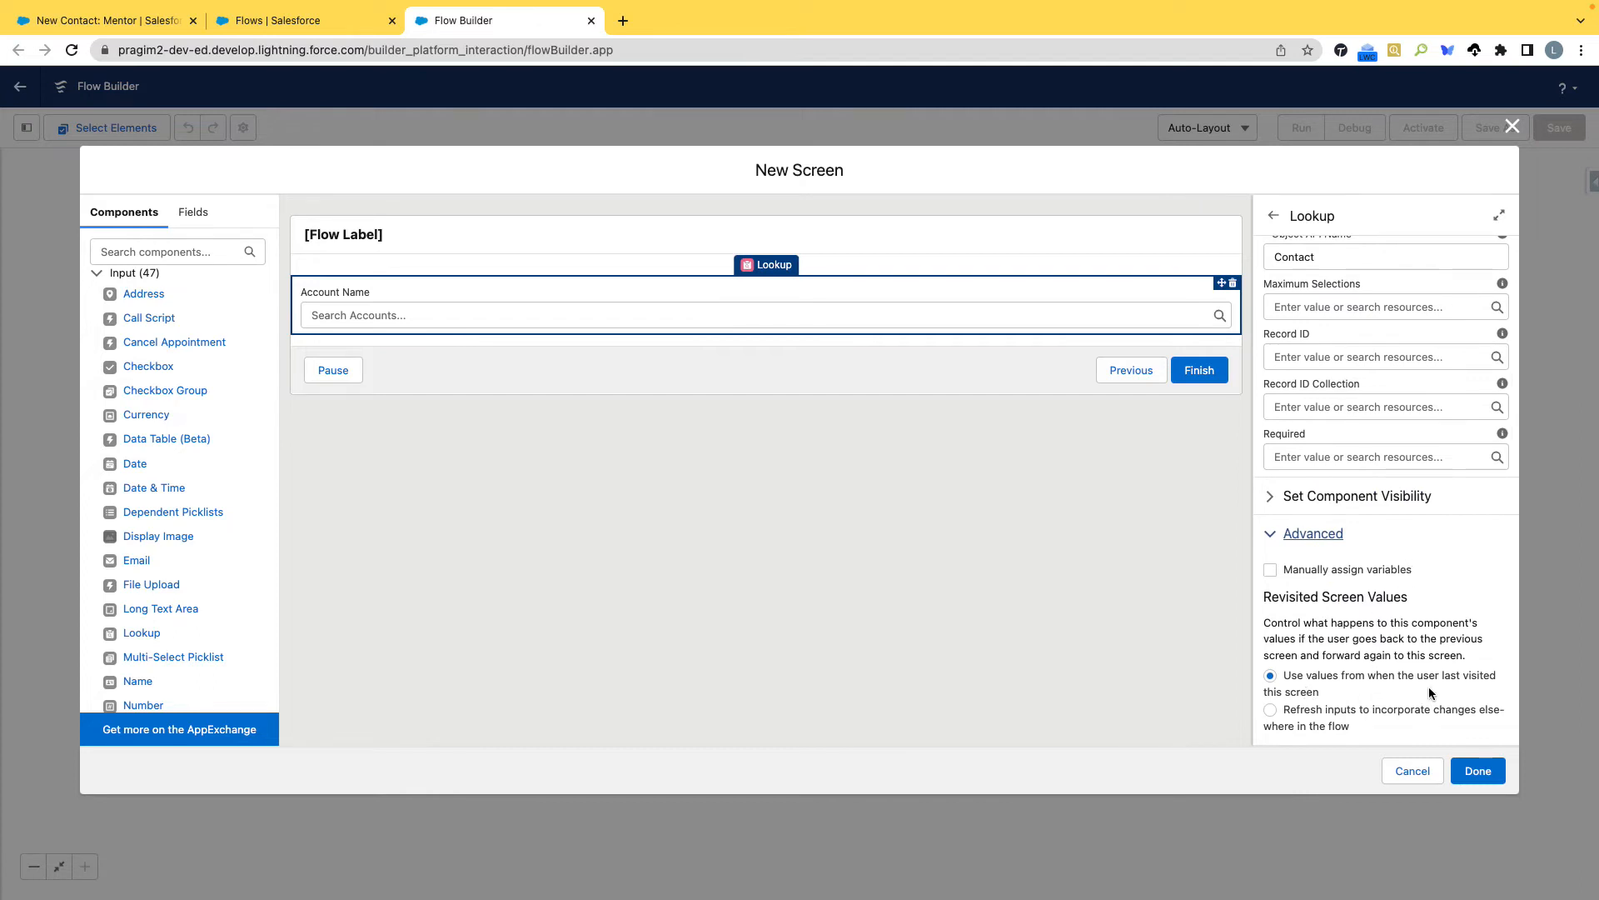
{"action": "left_click", "coordinate": [1271, 537]}
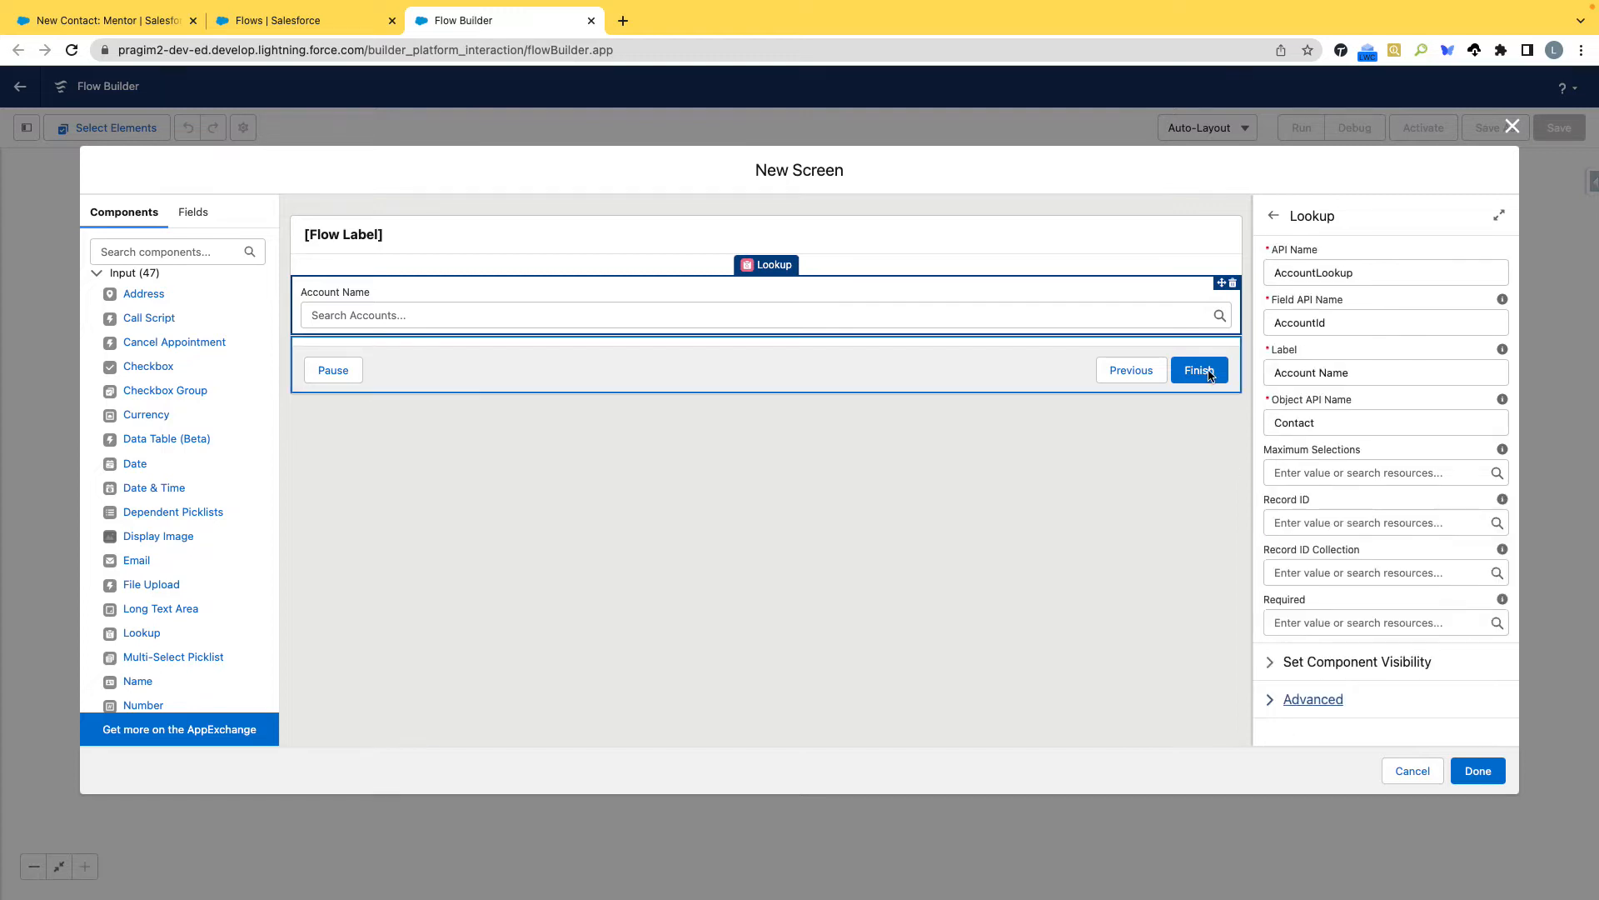
Open the footer configuration of the Account Information screen.
{"action": "left_click", "coordinate": [1035, 373]}
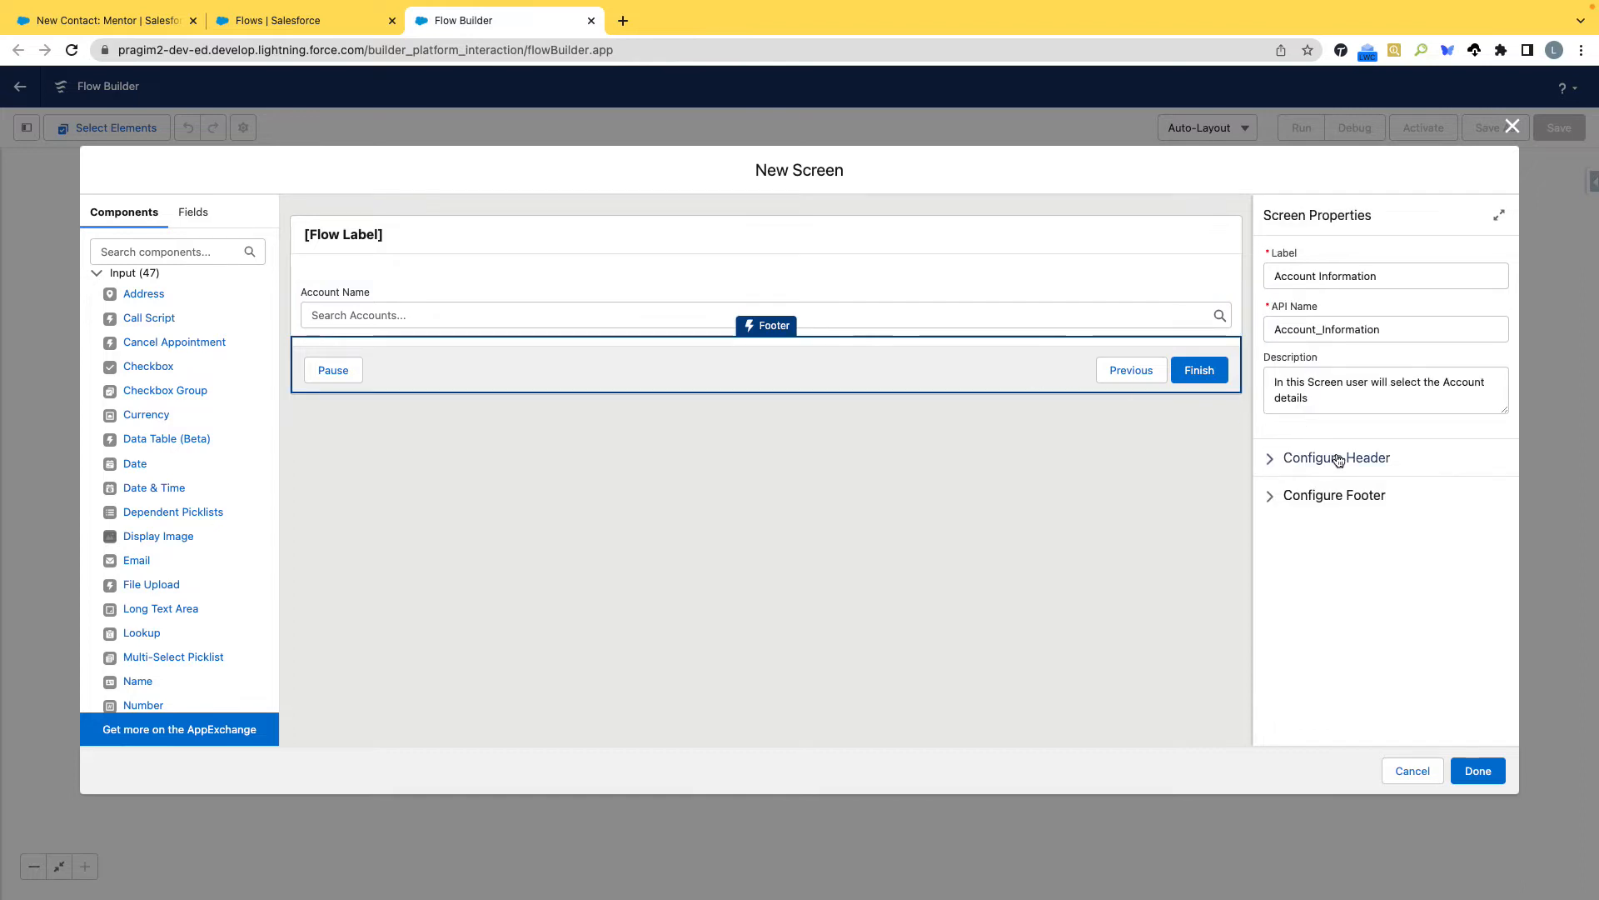
{"action": "left_click", "coordinate": [1270, 495]}
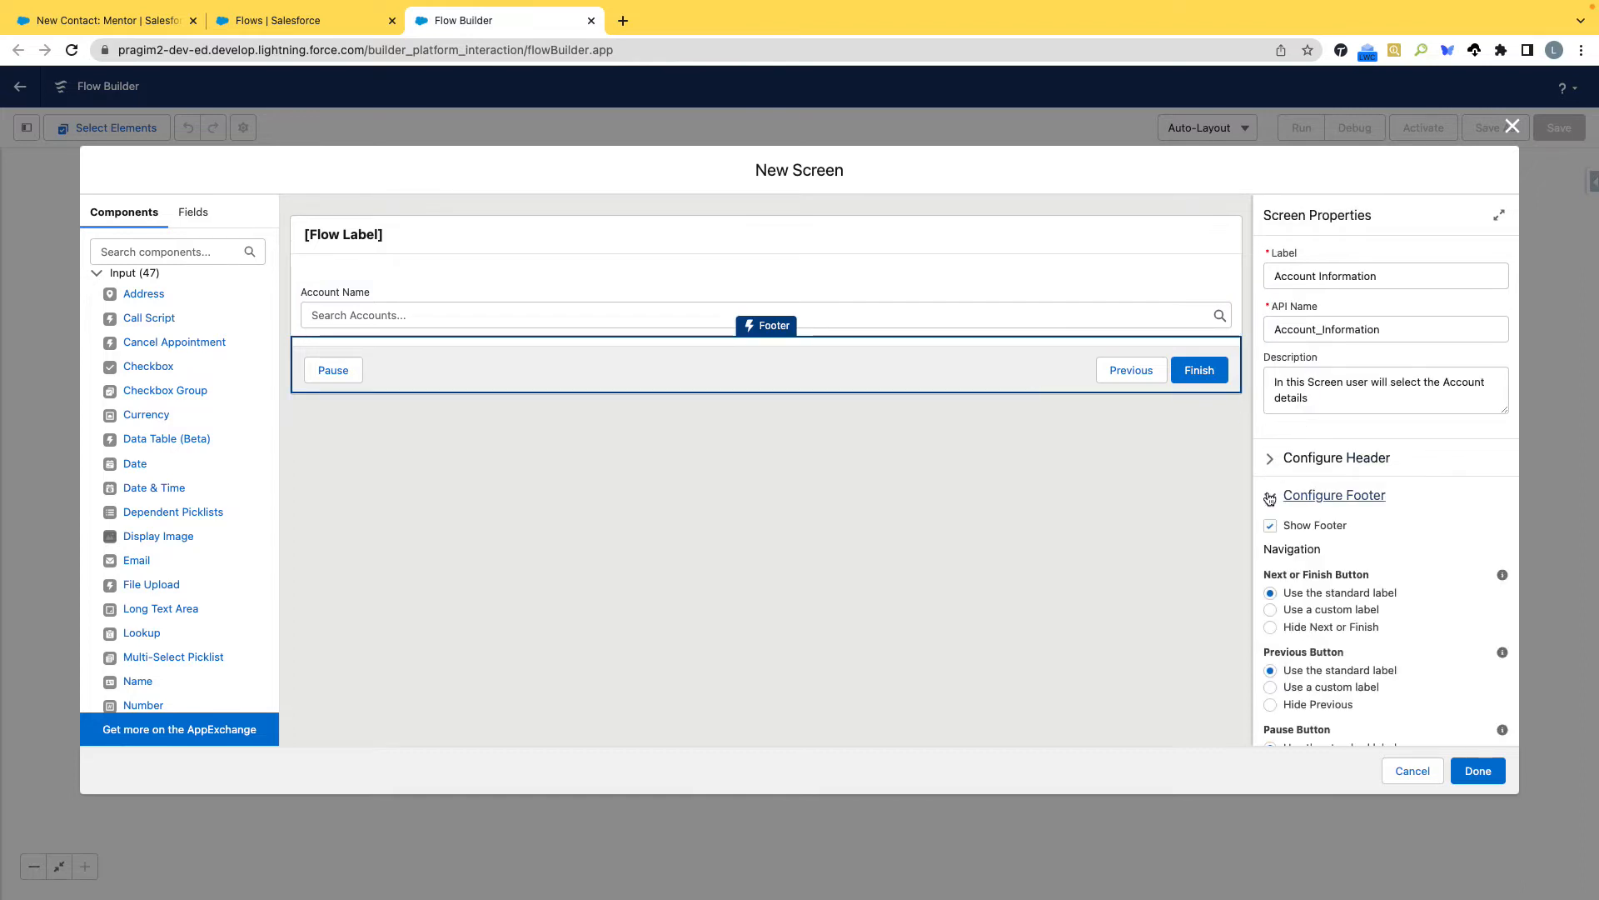
{"action": "scroll", "coordinate": [1344, 542], "scroll_direction": "down", "scroll_amount": 2}
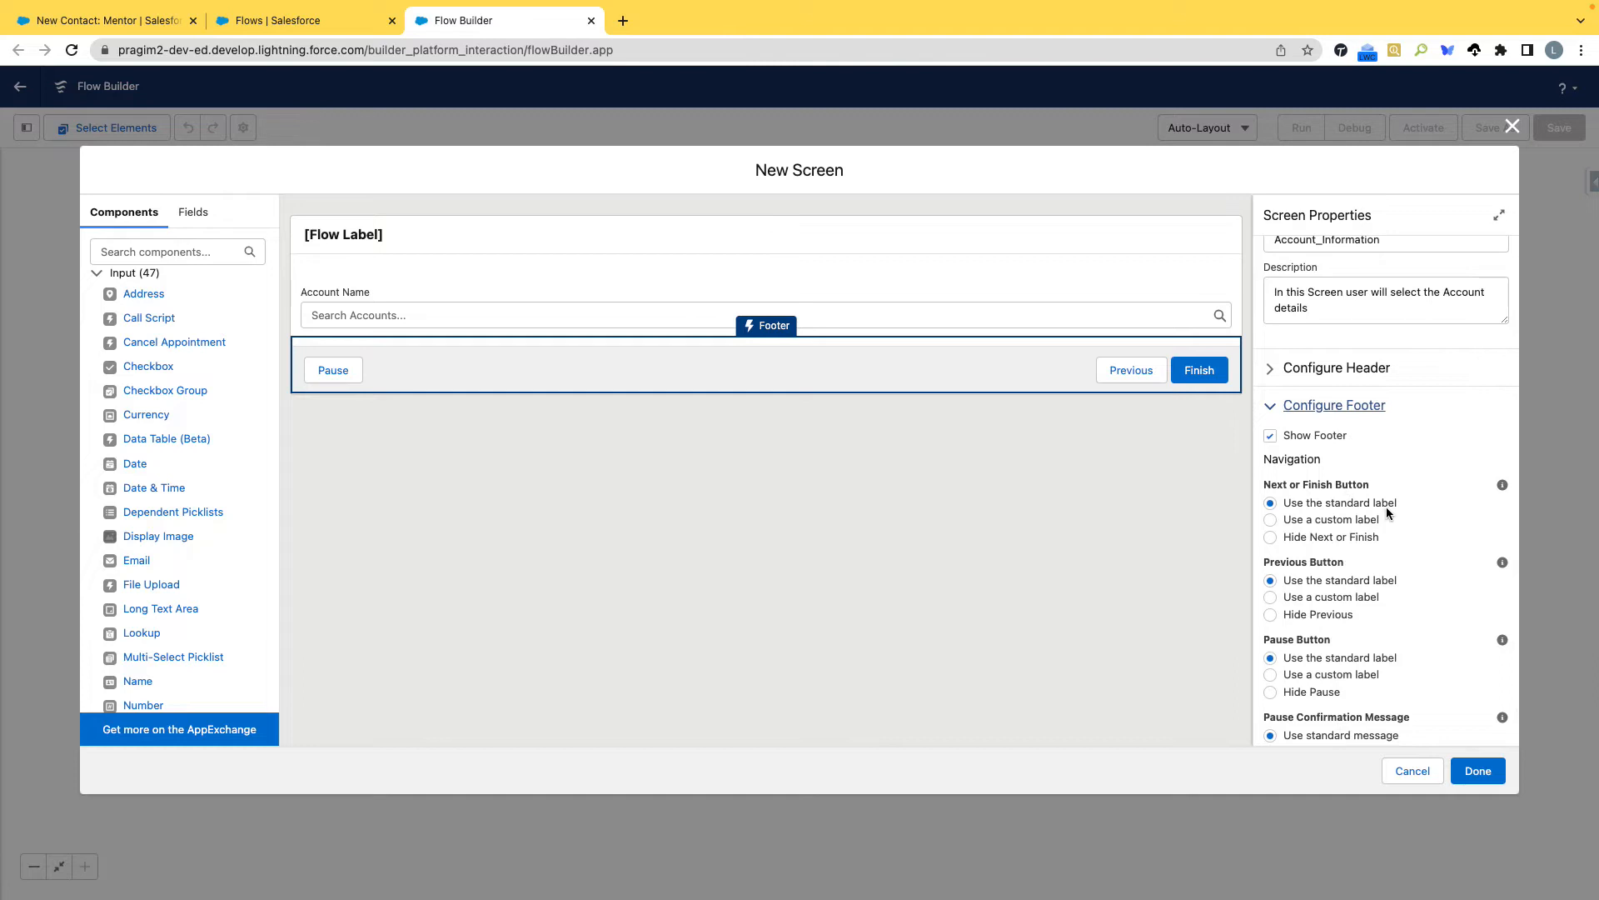
{"action": "left_click", "coordinate": [1284, 524]}
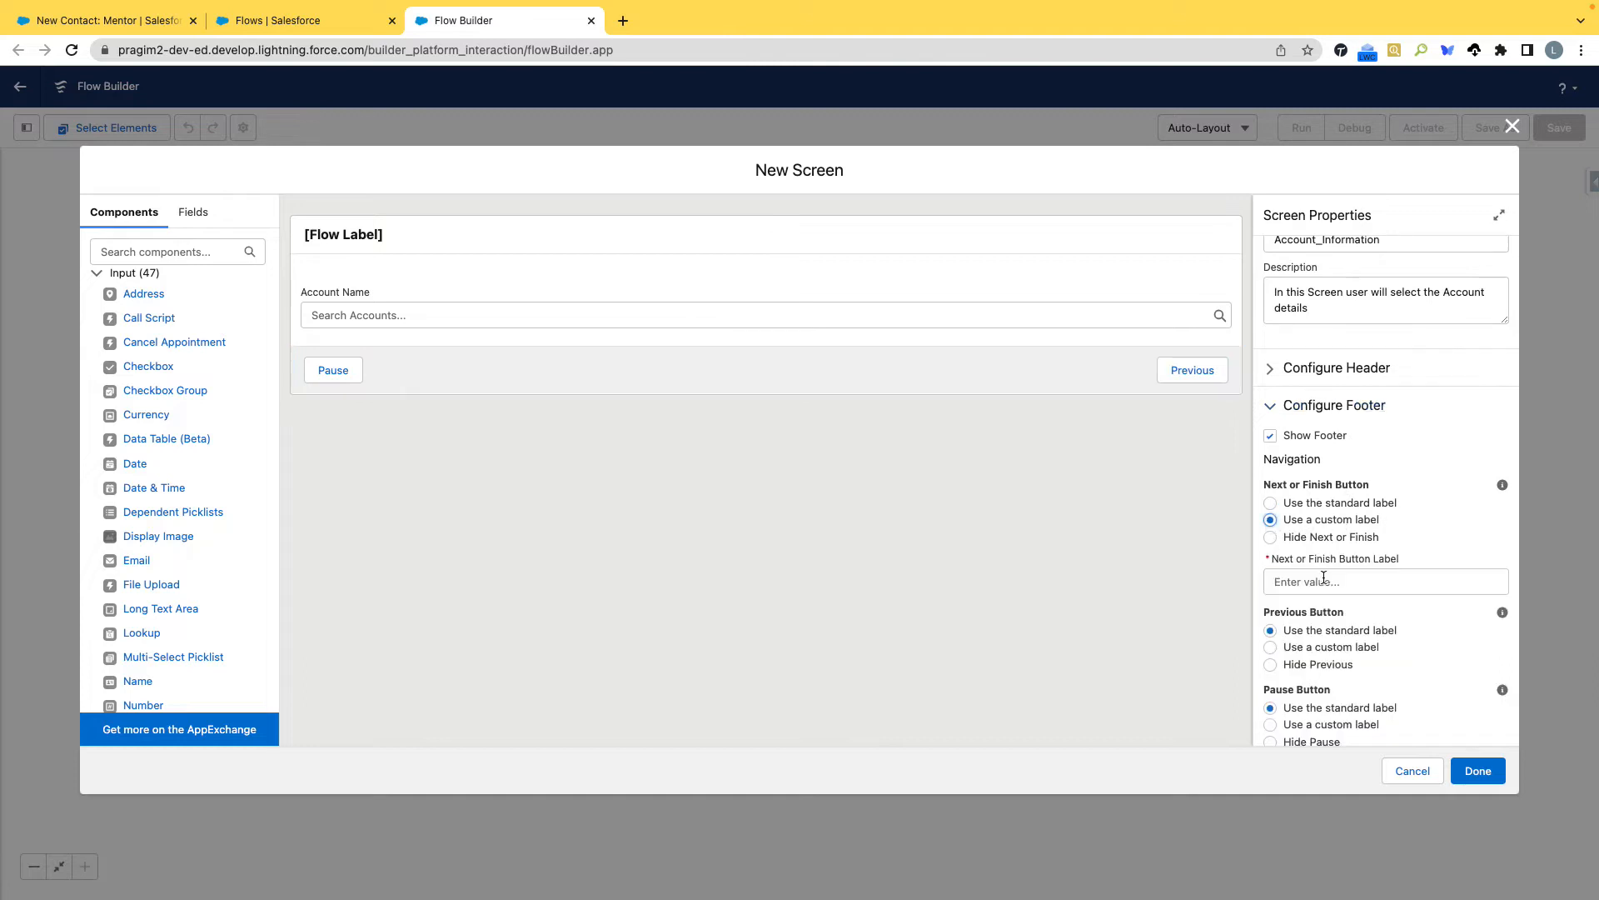
{"action": "left_click", "coordinate": [1327, 581]}
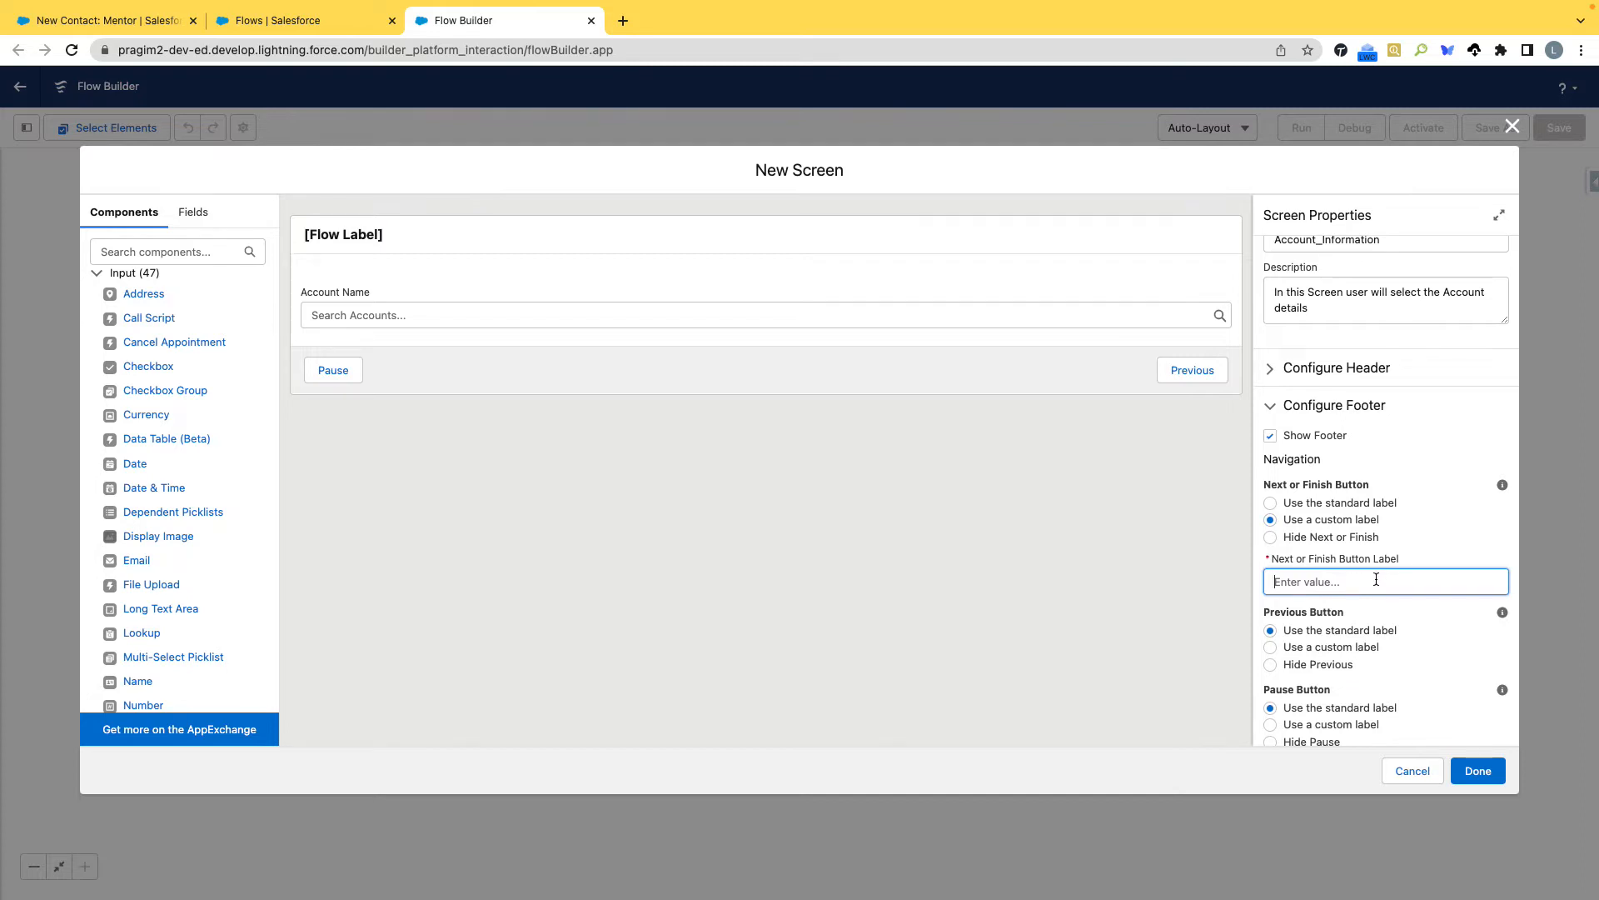
{"action": "left_click", "coordinate": [1271, 504]}
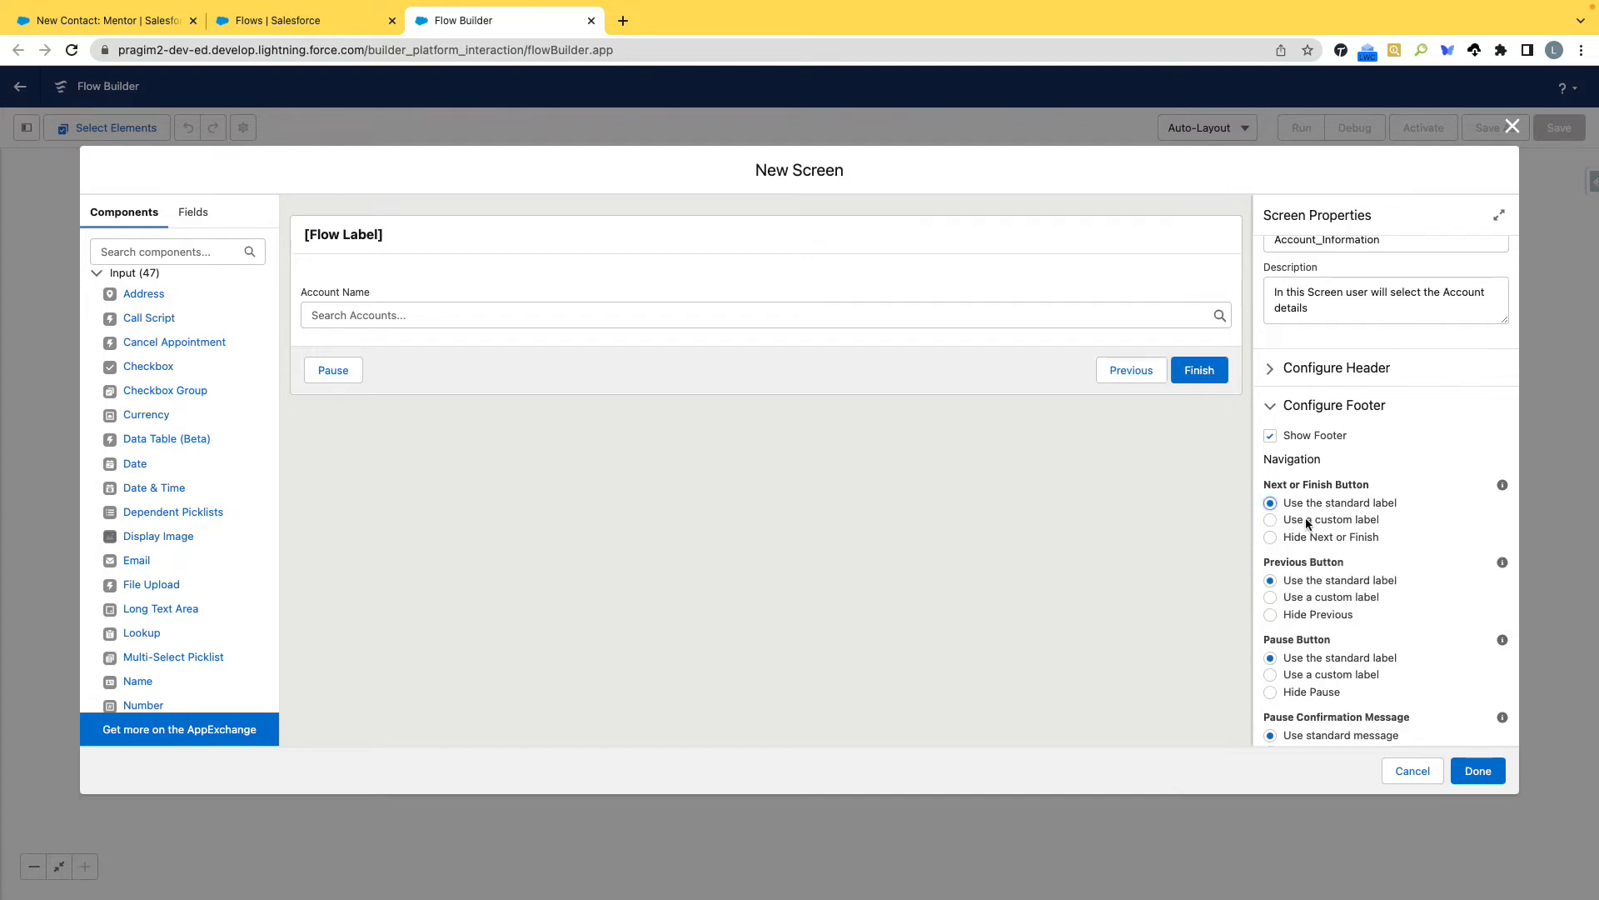
Give the footer's Previous button the custom label "Go Back".
{"action": "scroll", "coordinate": [1300, 521], "scroll_direction": "down", "scroll_amount": 1}
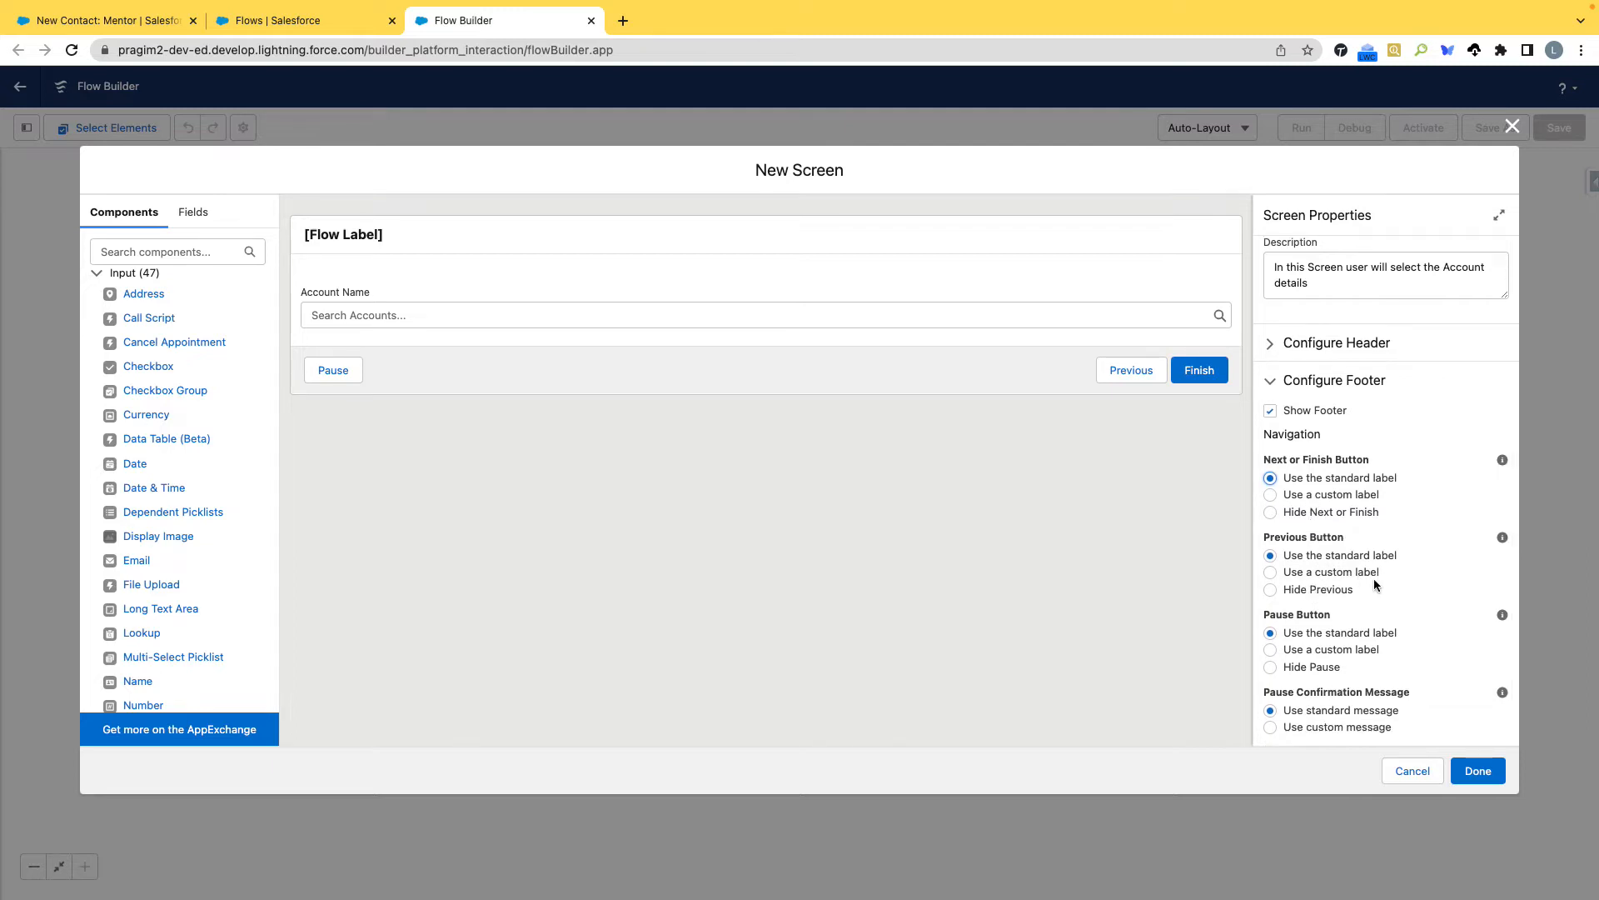
{"action": "left_click", "coordinate": [1269, 573]}
{"action": "left_click", "coordinate": [1338, 635]}
{"action": "type", "text": "Go back"}
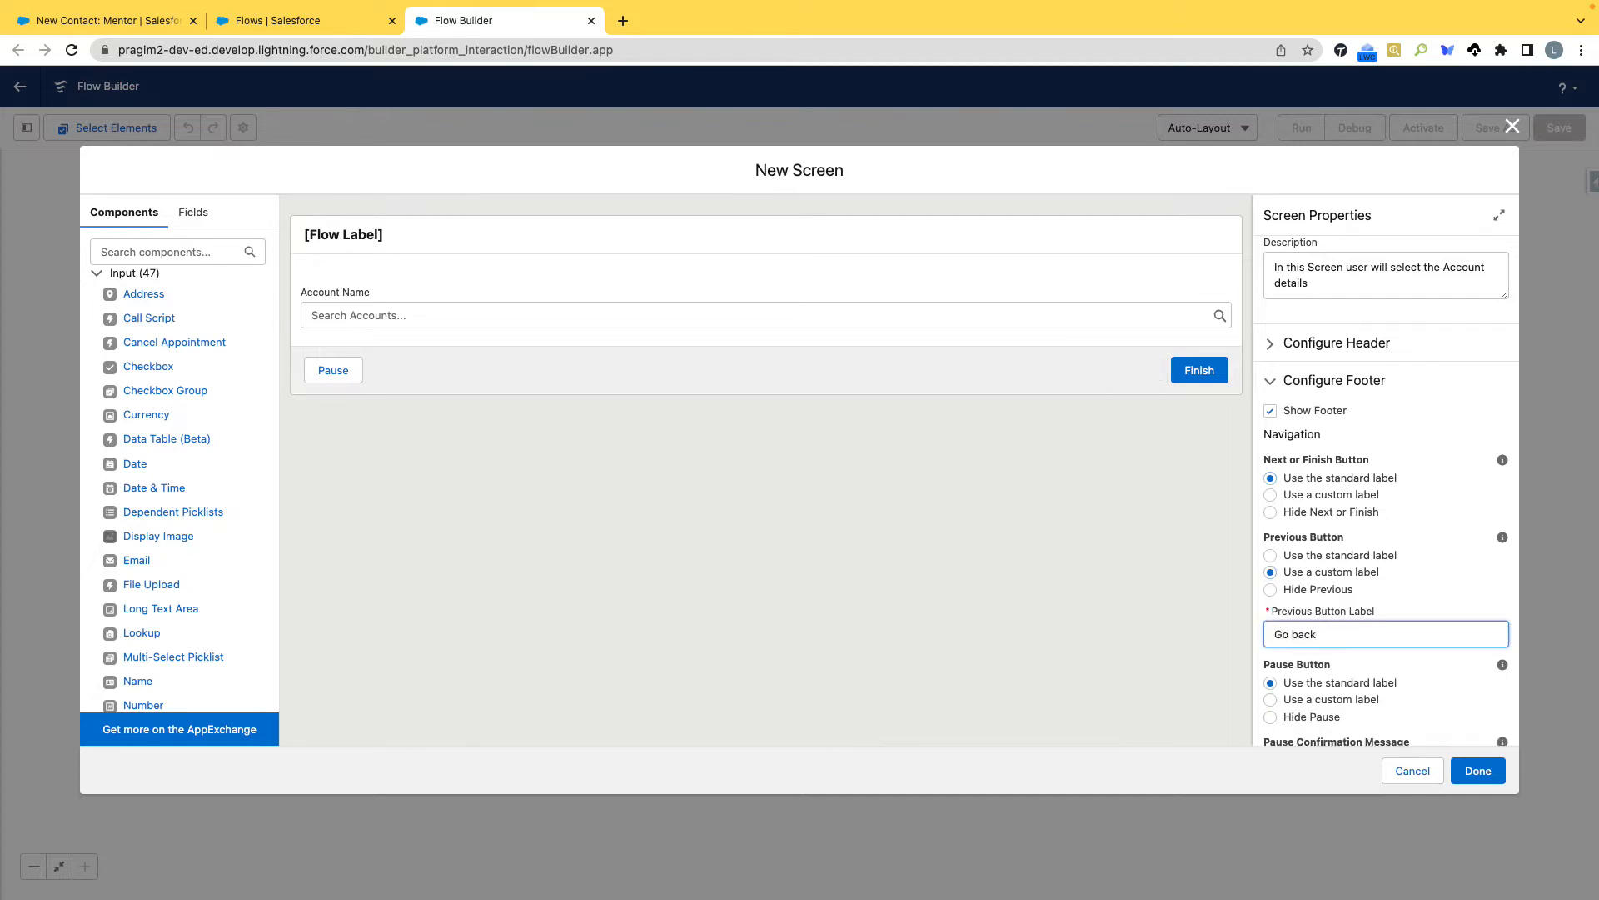
{"action": "key", "text": "BackSpace"}
{"action": "key", "text": "BackSpace"}
{"action": "key", "text": "BackSpace"}
{"action": "key", "text": "BackSpace"}
{"action": "type", "text": "Back"}
{"action": "scroll", "coordinate": [1434, 594], "scroll_direction": "down", "scroll_amount": 1}
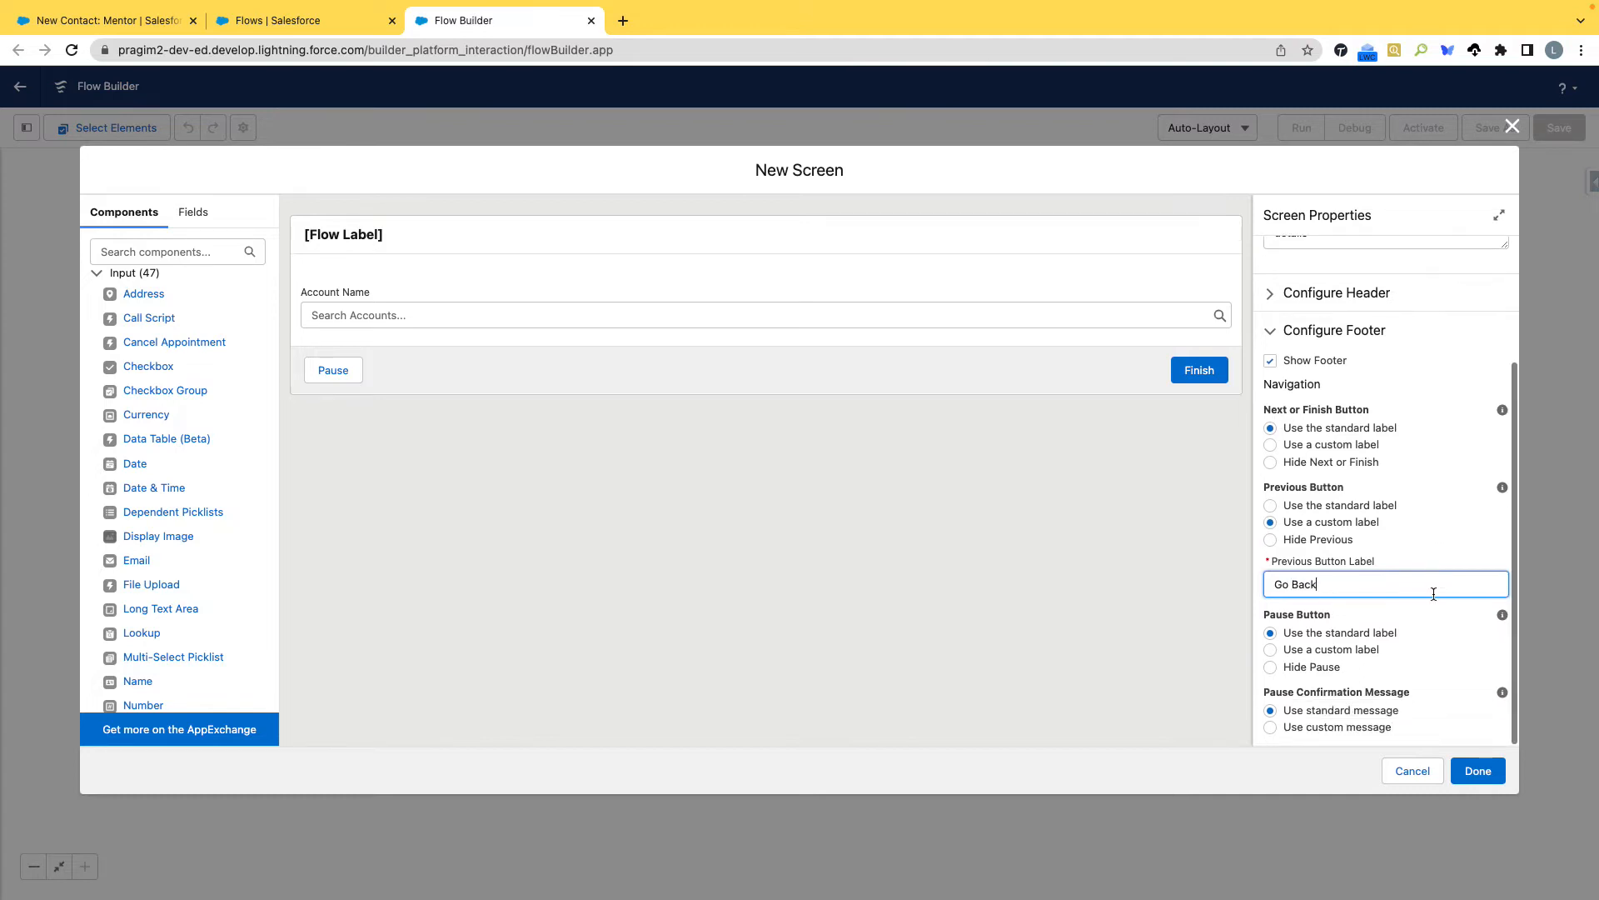
Give the footer's Pause button the custom label "Hold" and finish the Account Information screen.
{"action": "left_click", "coordinate": [1272, 651]}
{"action": "left_click", "coordinate": [1358, 710]}
{"action": "type", "text": "Hold"}
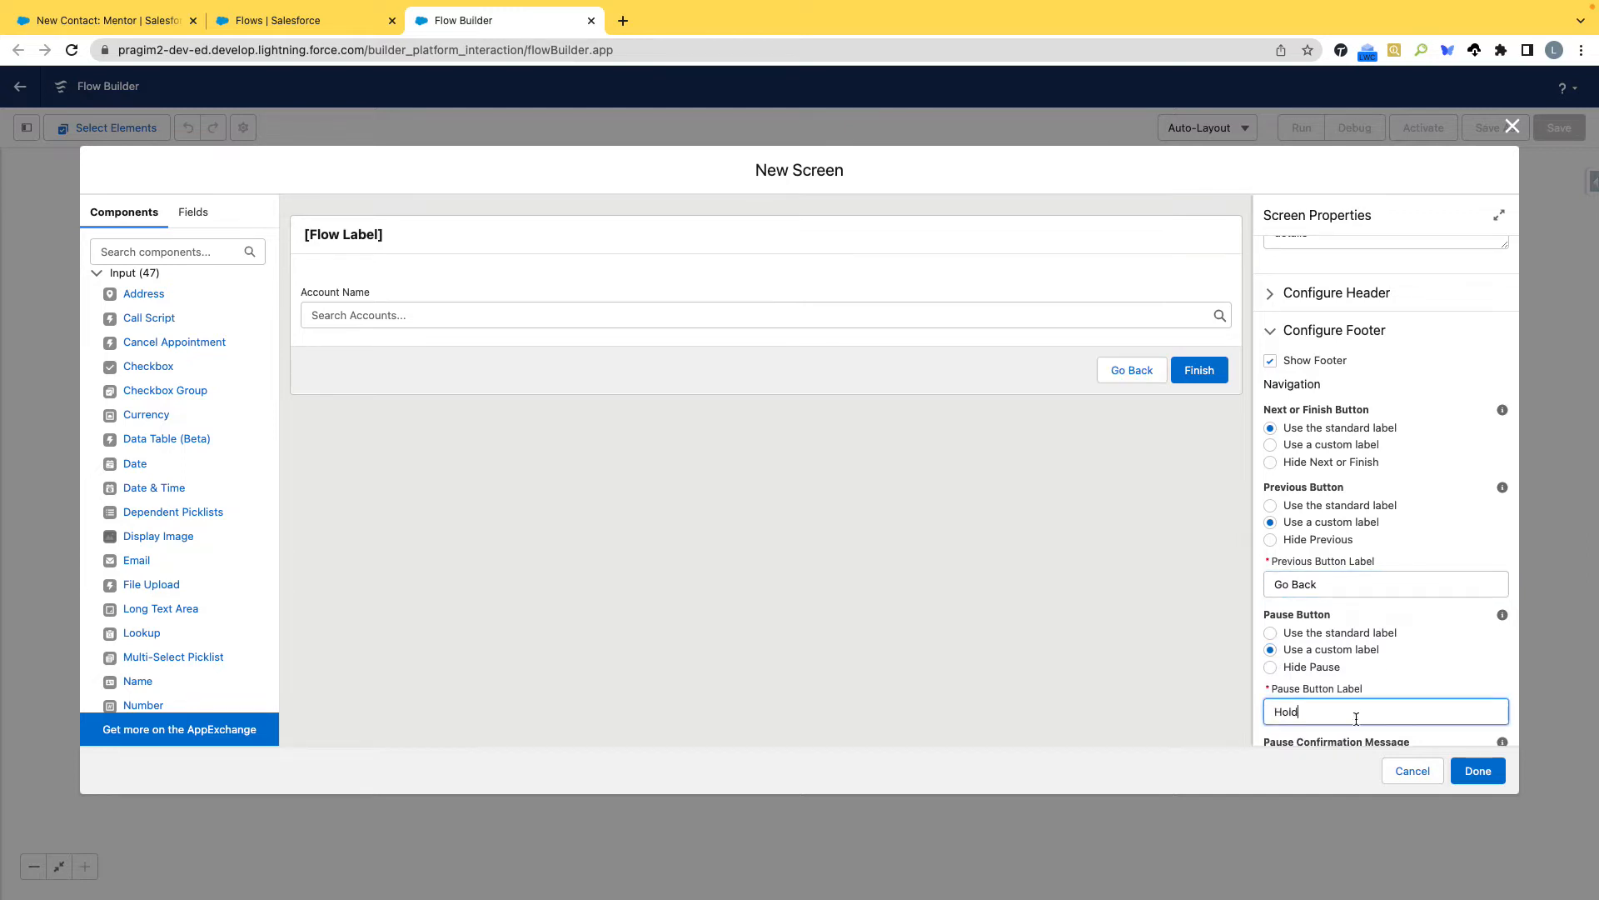
{"action": "scroll", "coordinate": [1379, 666], "scroll_direction": "down", "scroll_amount": 1}
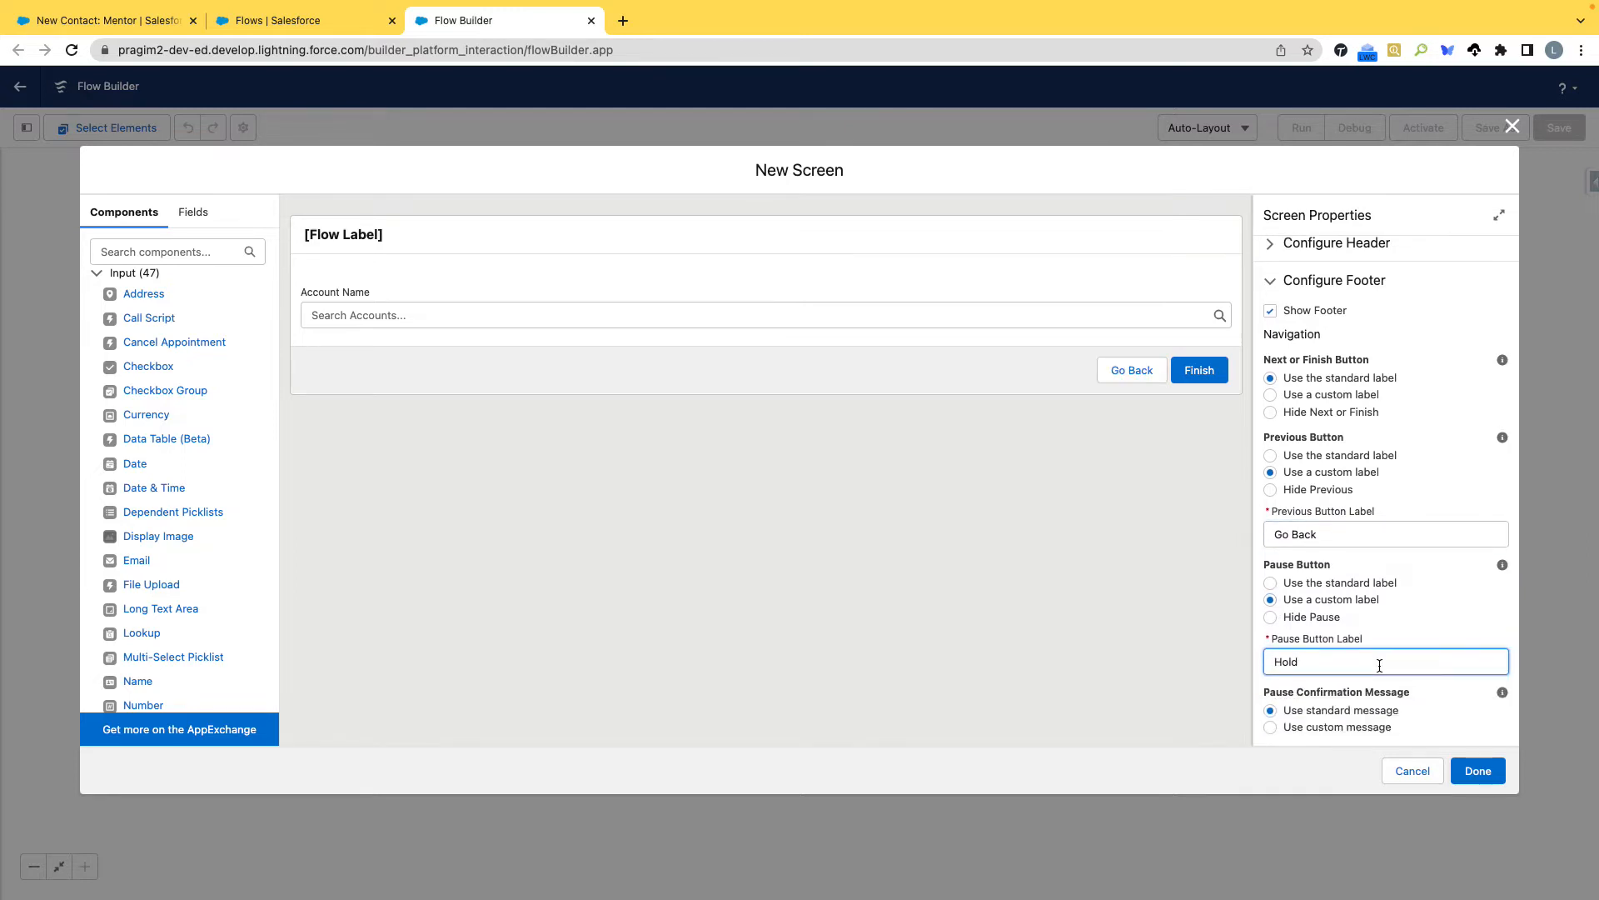
{"action": "left_click", "coordinate": [1477, 773]}
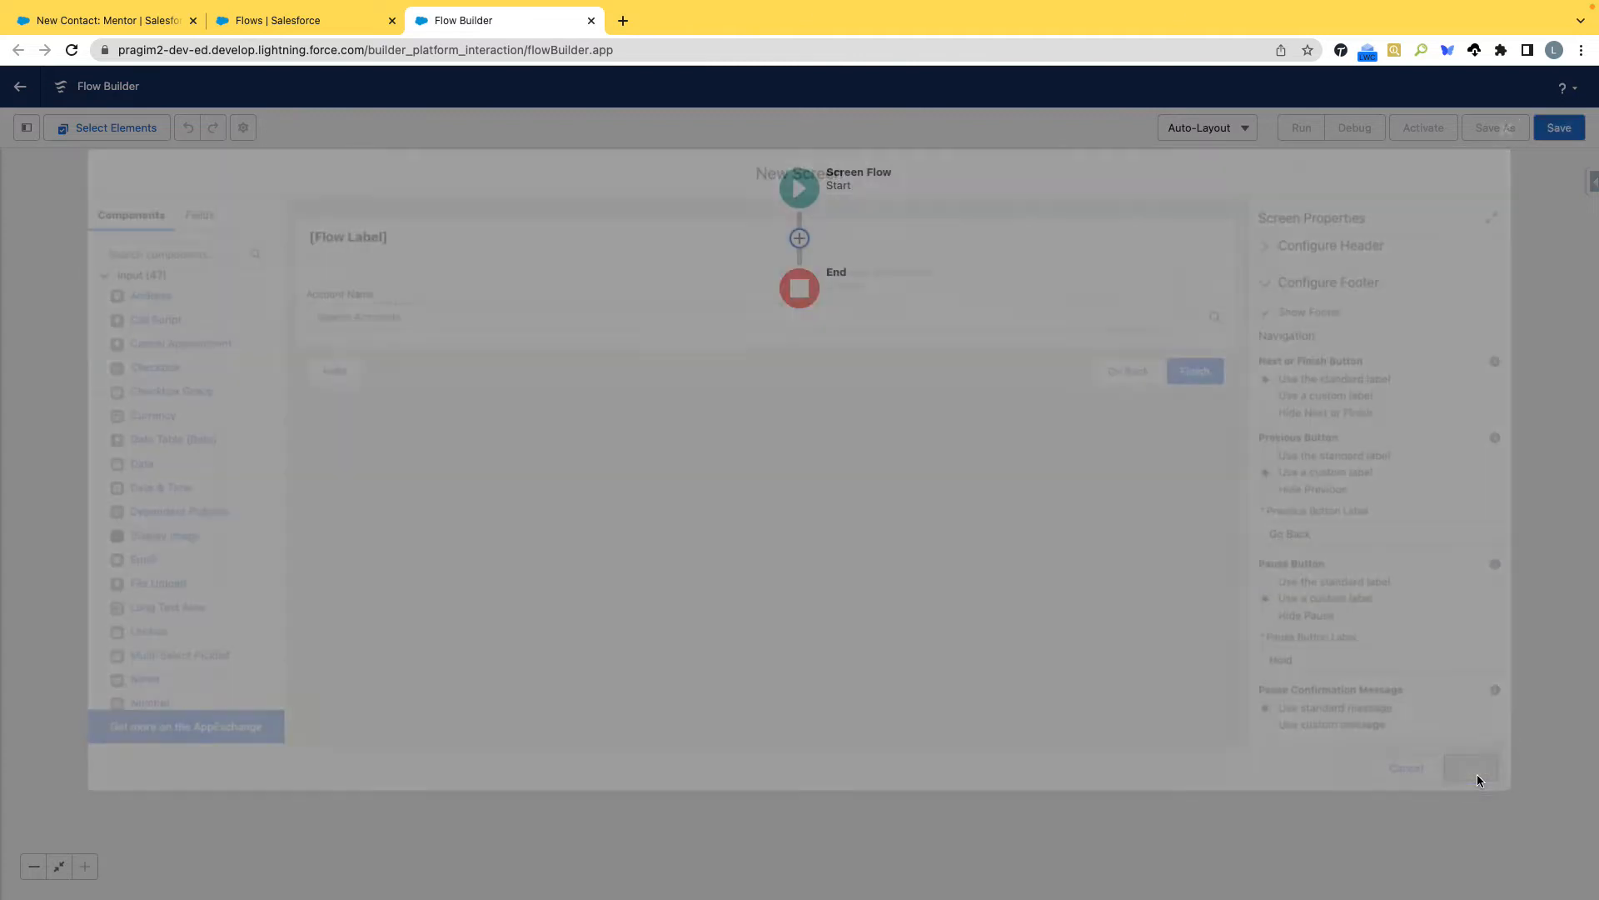
Reopen the Account Information screen from the flow to review its lookup and footer buttons.
{"action": "double_click", "coordinate": [813, 287]}
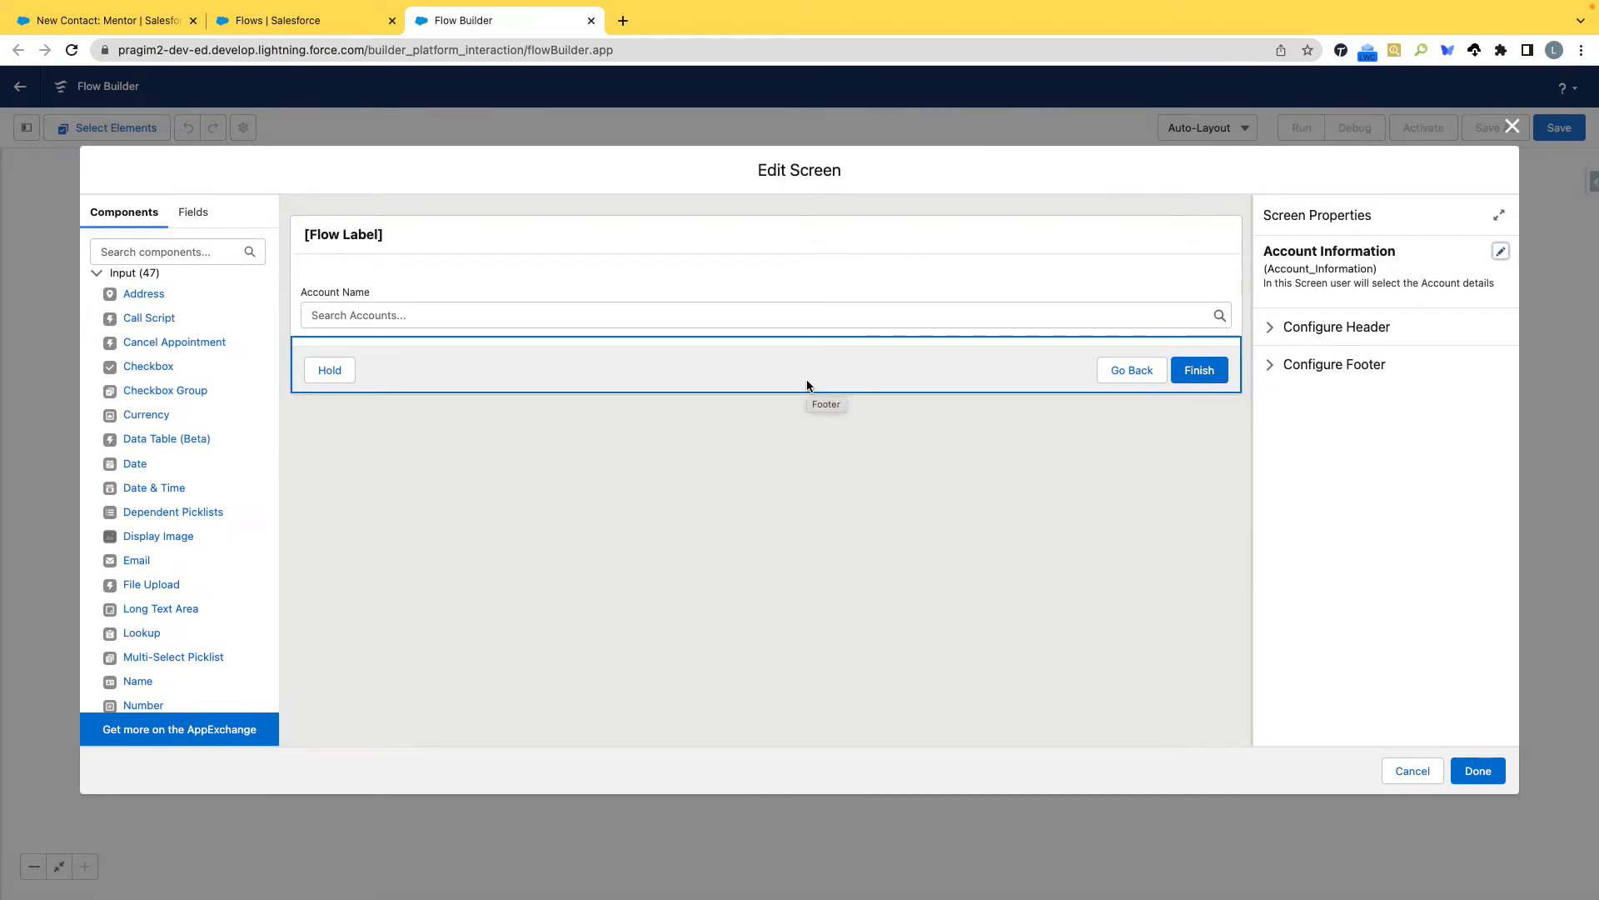
{"action": "left_click", "coordinate": [1479, 771]}
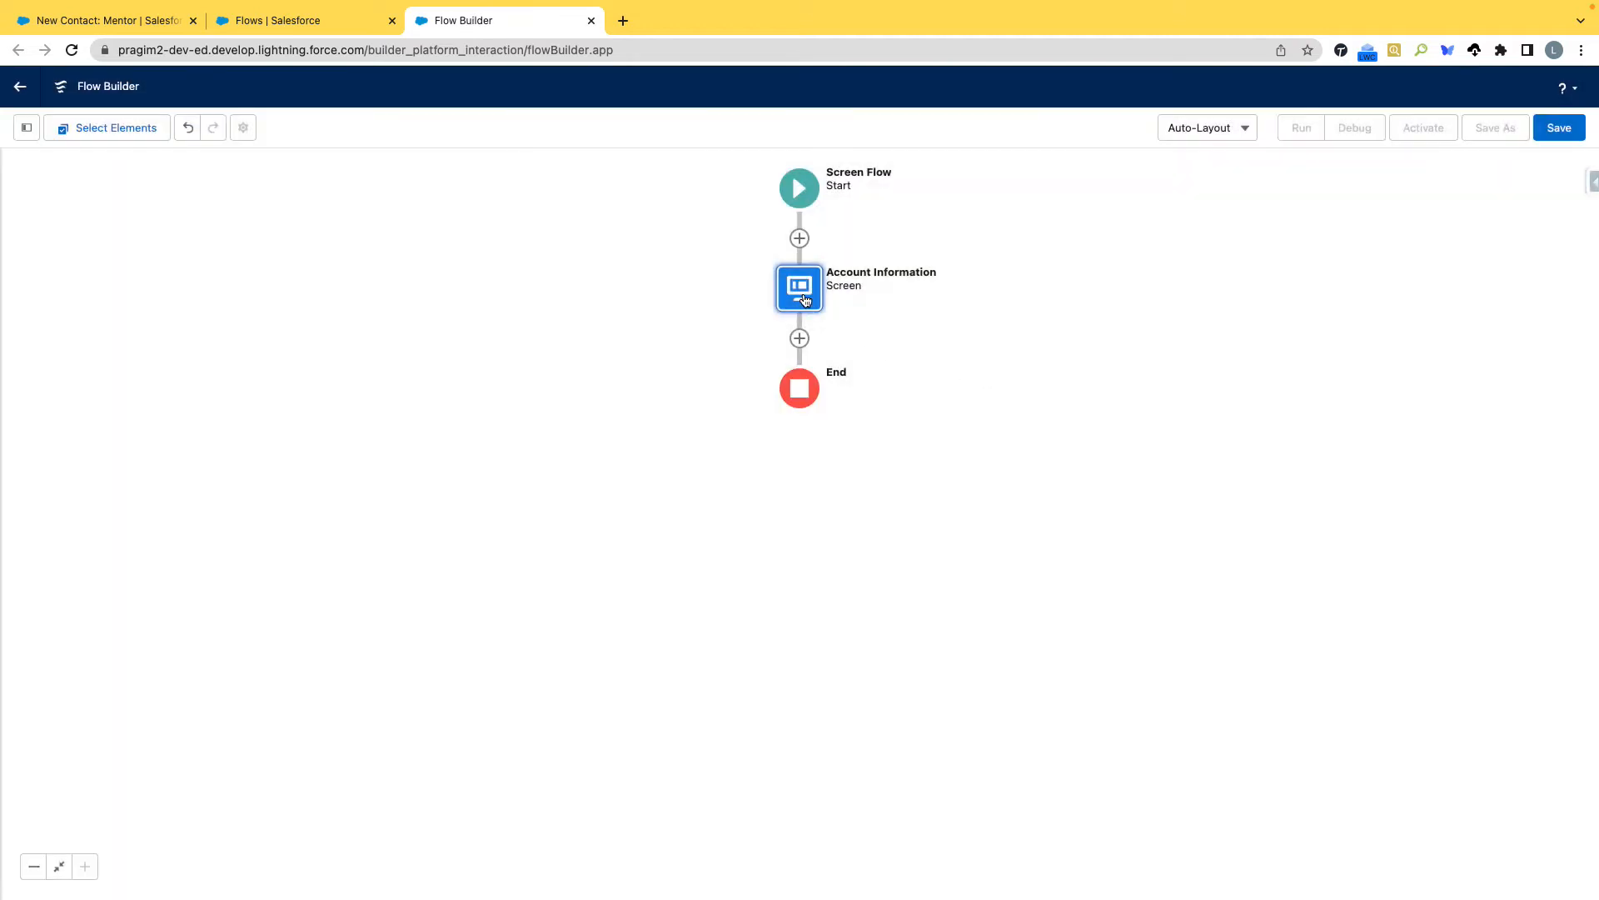
{"action": "double_click", "coordinate": [804, 300]}
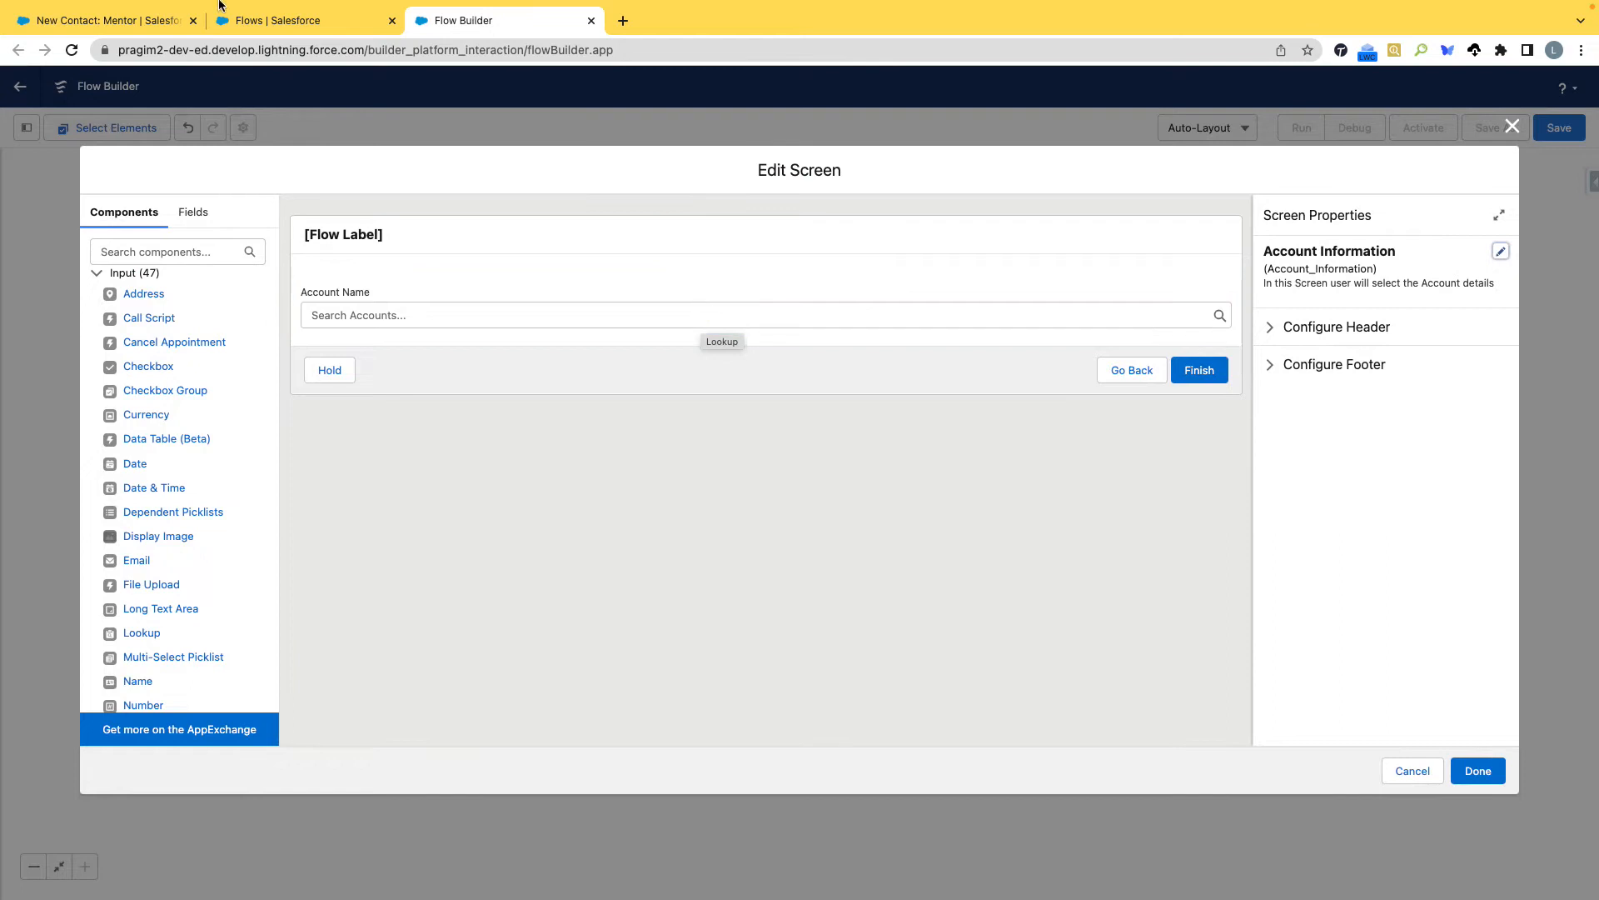
Check the required Mentor Info fields on the New Contact: Mentor form and switch to the Flows setup page.
{"action": "left_click", "coordinate": [89, 22]}
{"action": "scroll", "coordinate": [538, 509], "scroll_direction": "down", "scroll_amount": 6}
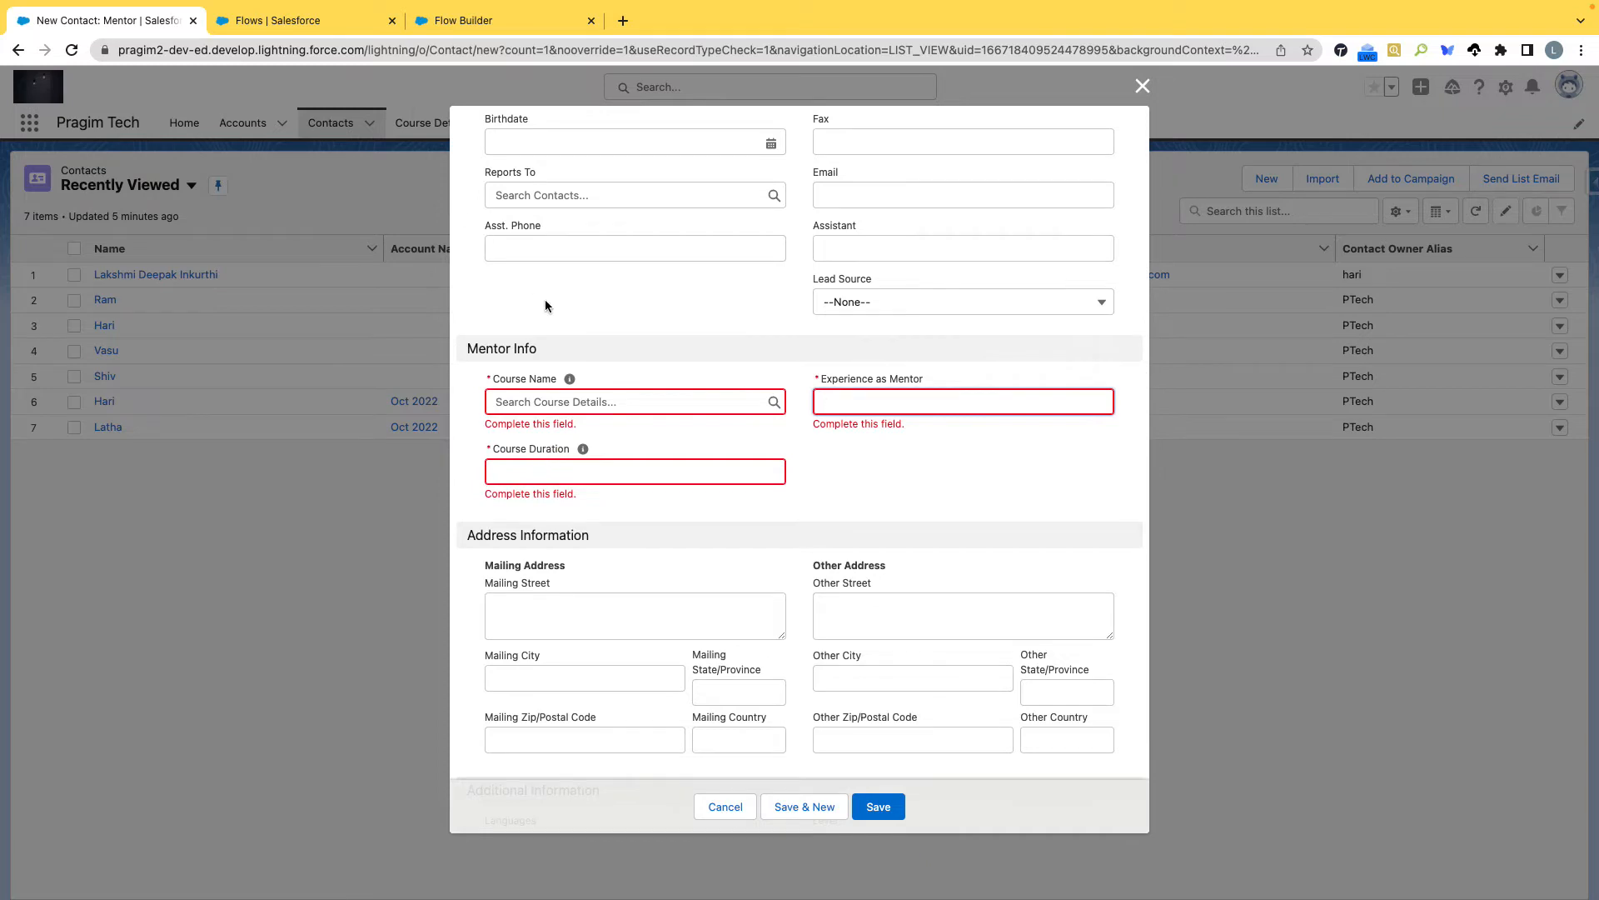
{"action": "left_click", "coordinate": [295, 23]}
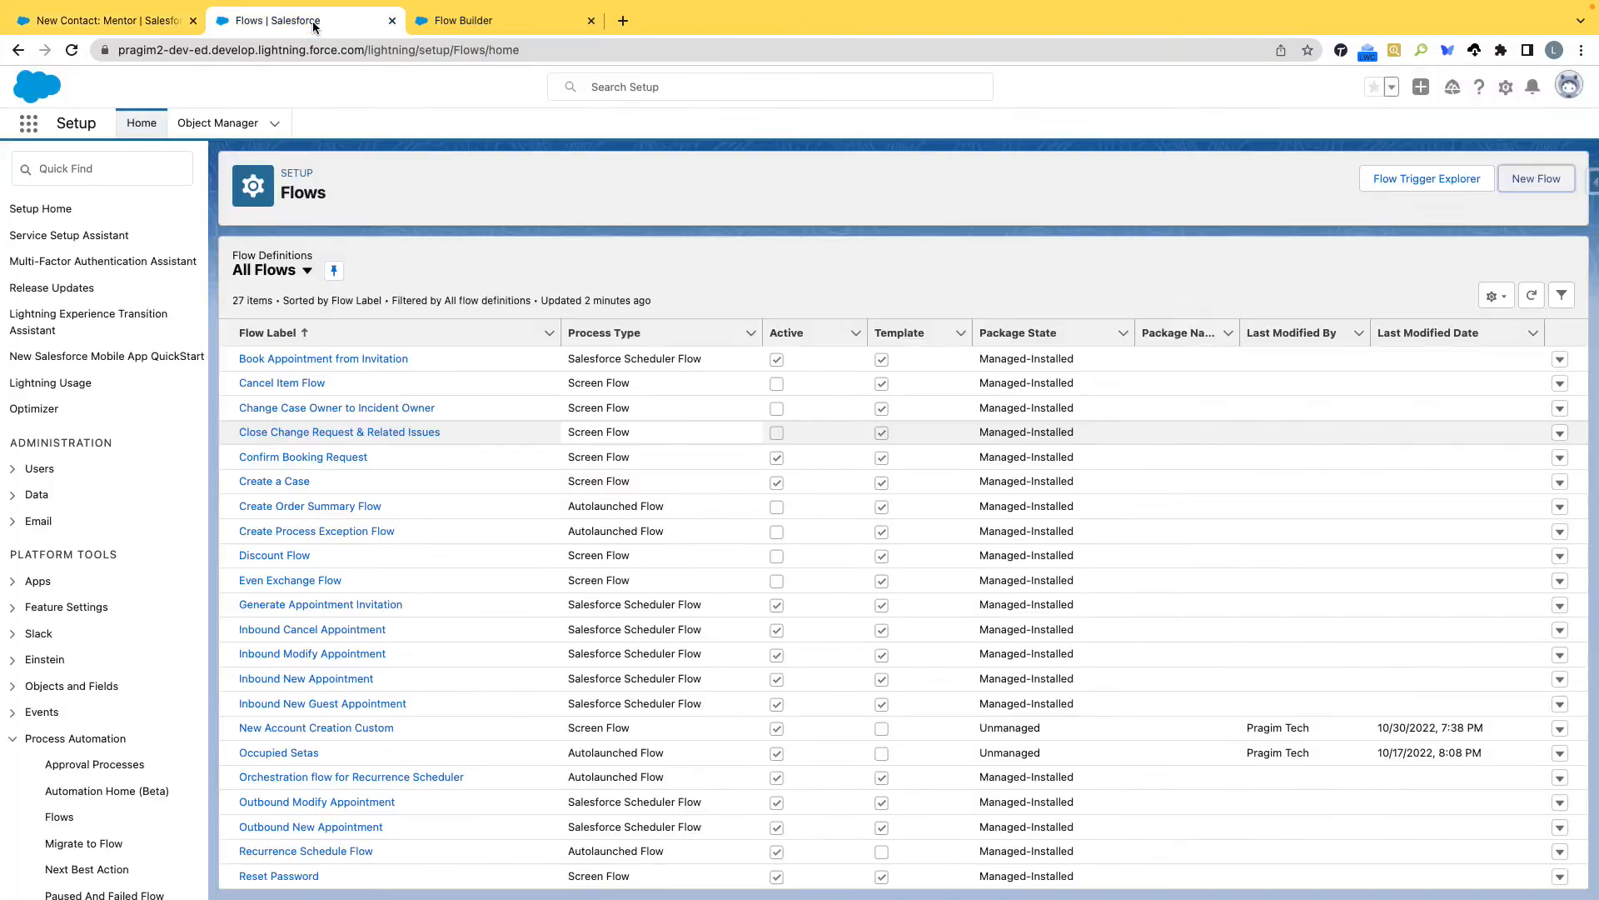
Open the Fields & Relationships of the Contact object in the Object Manager.
{"action": "left_click", "coordinate": [215, 132]}
{"action": "scroll", "coordinate": [791, 125], "scroll_direction": "up", "scroll_amount": 5}
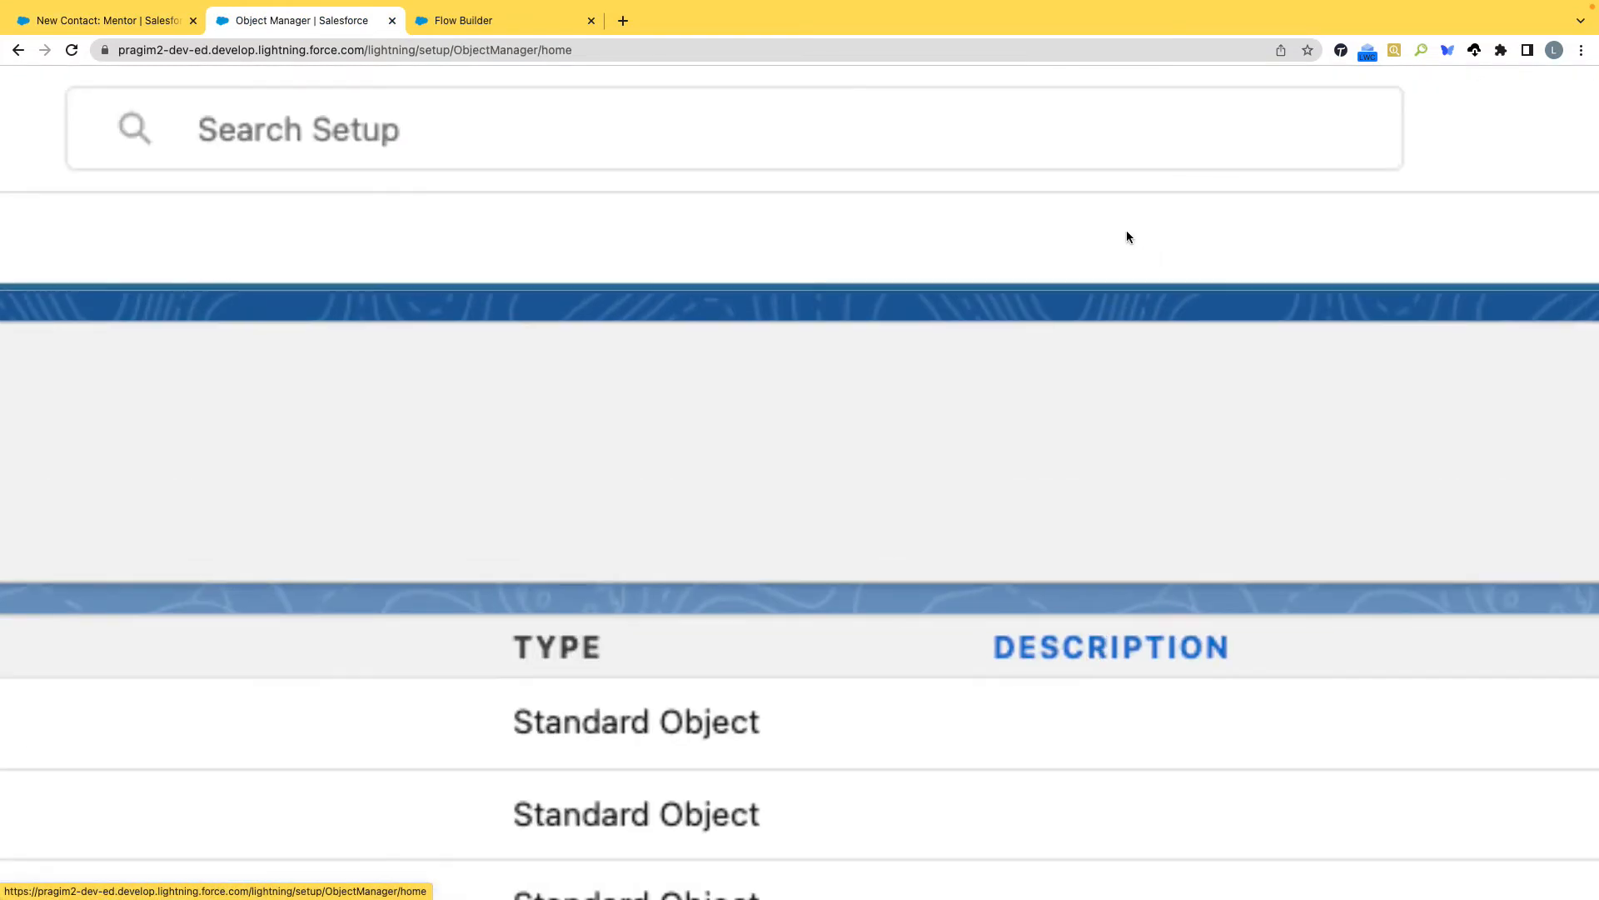
{"action": "scroll", "coordinate": [1126, 232], "scroll_direction": "down", "scroll_amount": 5}
{"action": "left_click", "coordinate": [1262, 181]}
{"action": "type", "text": "Contact"}
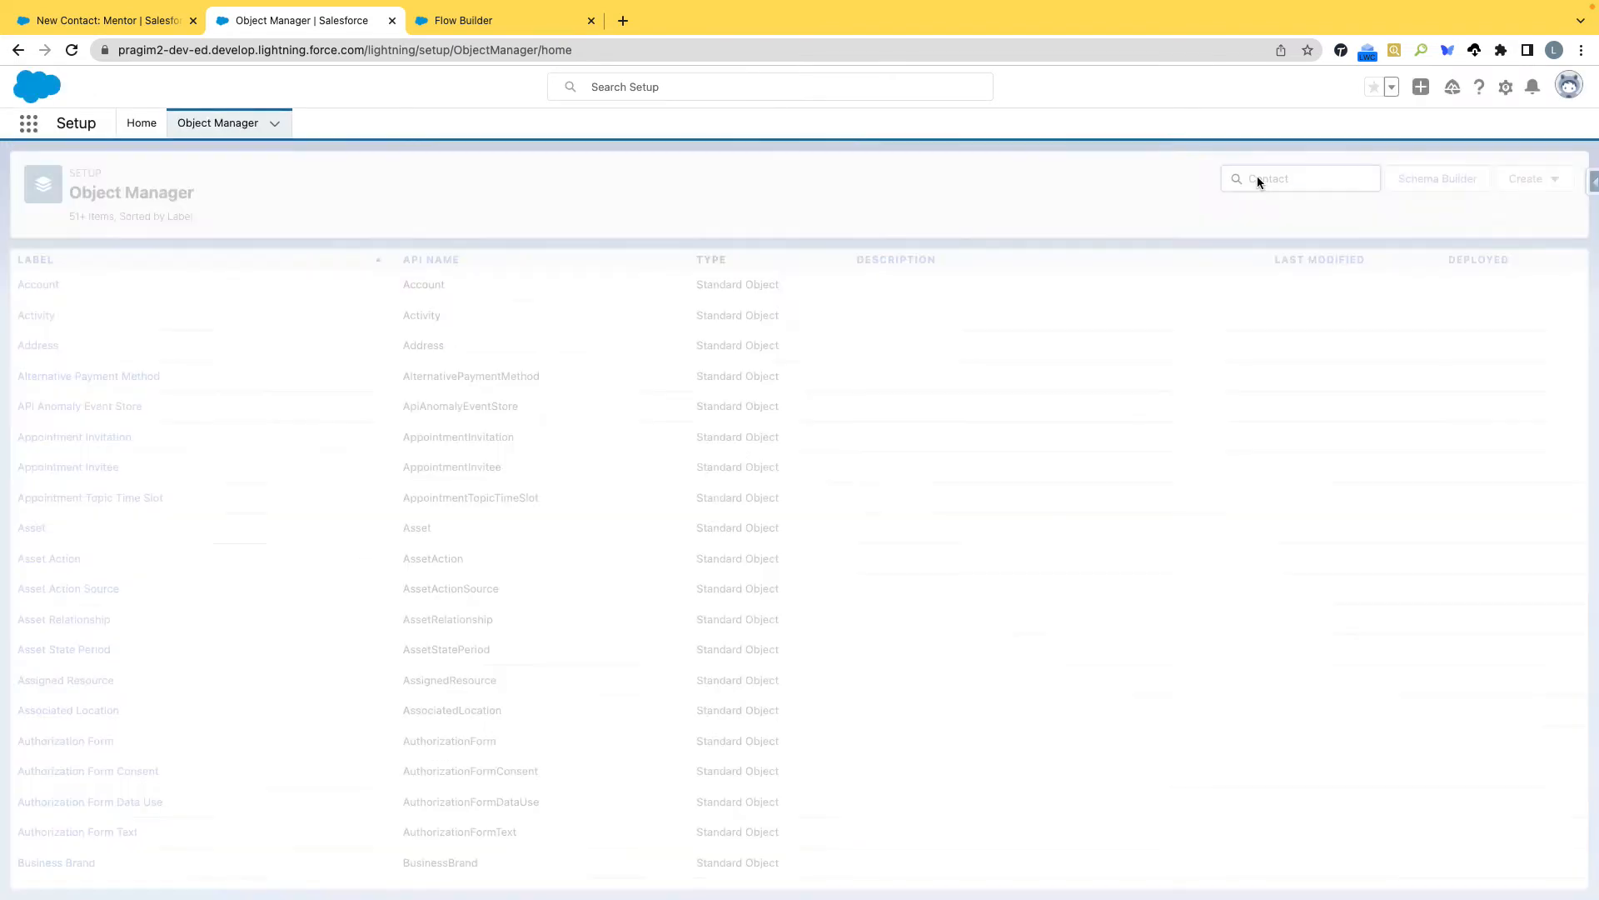
{"action": "left_click", "coordinate": [49, 287]}
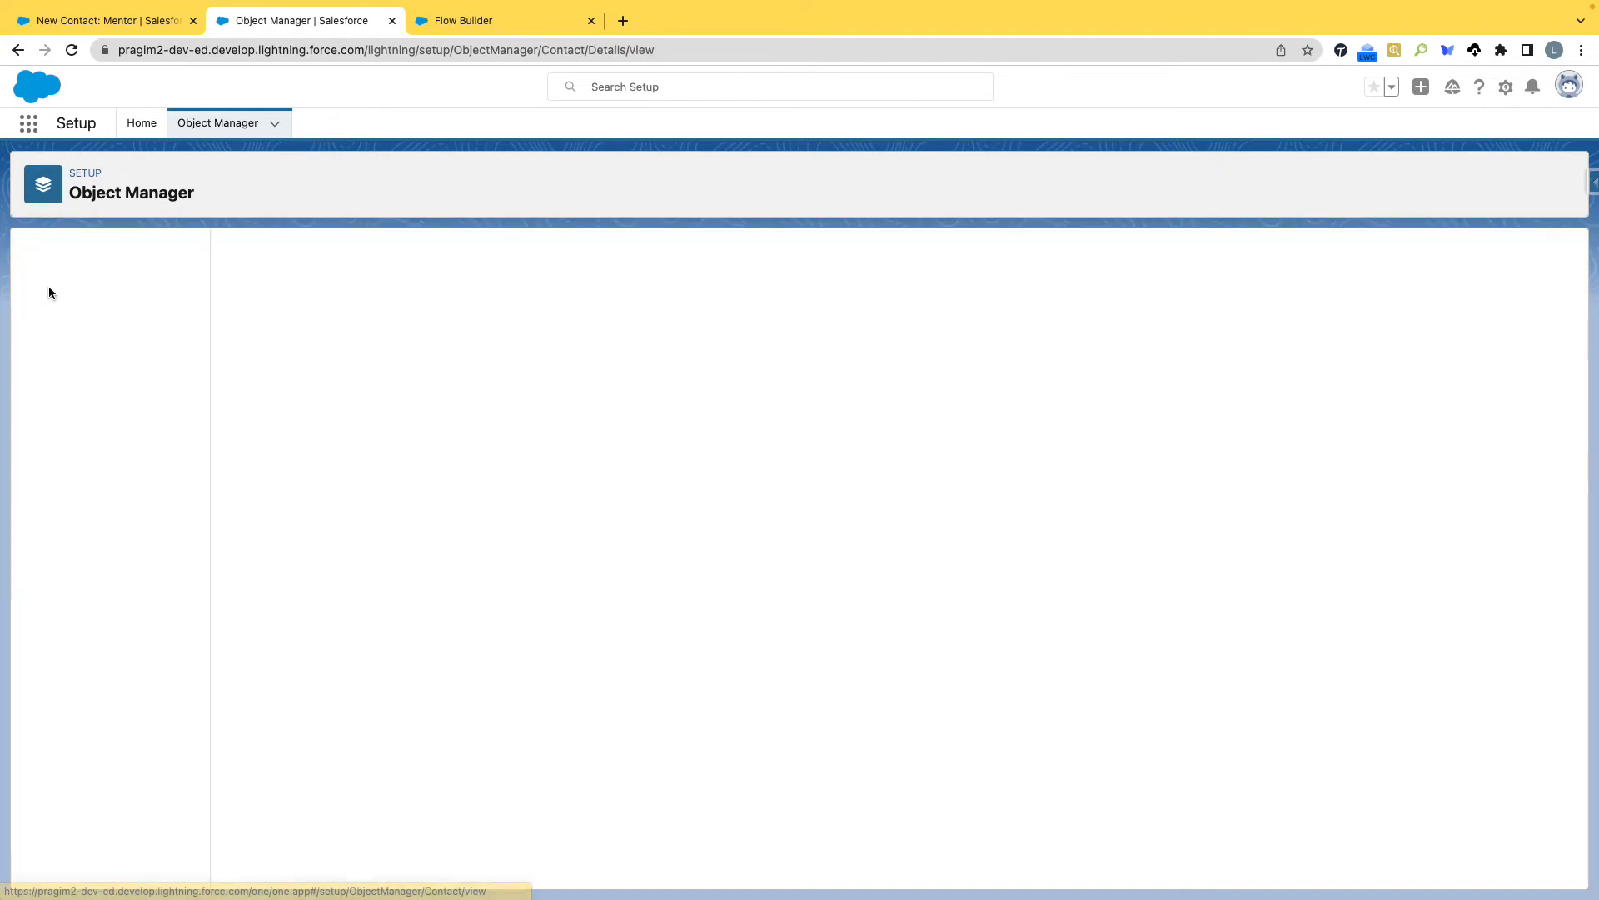
{"action": "left_click", "coordinate": [81, 289]}
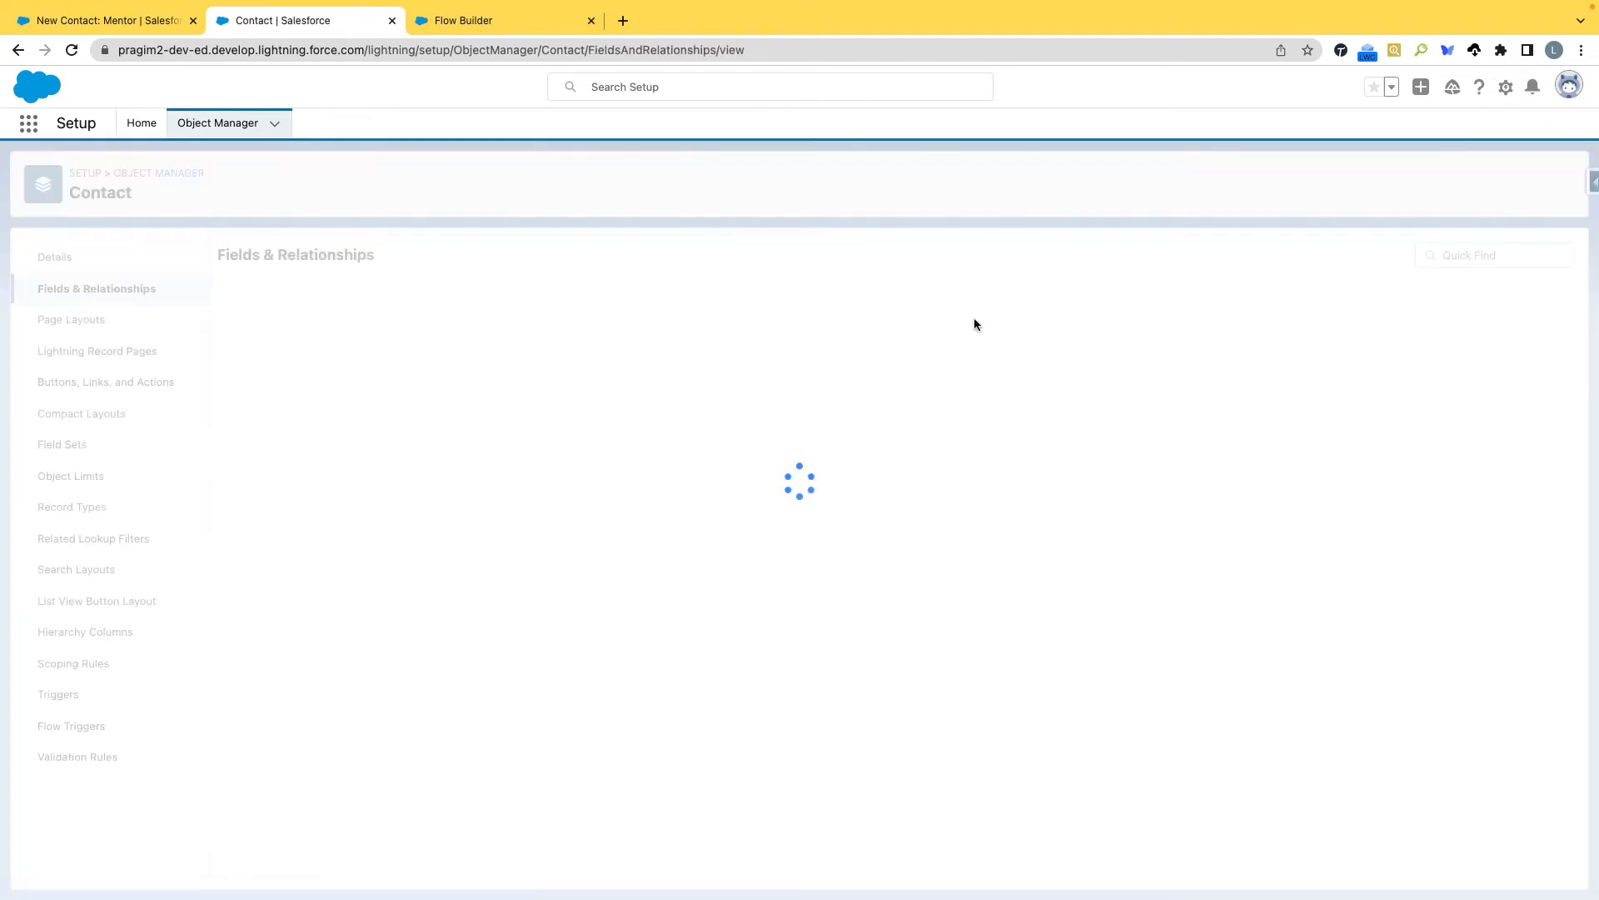
Search the Contact fields for "Course" and copy the Course Name field's API name, Course_Name__c.
{"action": "left_click", "coordinate": [1071, 256]}
{"action": "type", "text": "Course"}
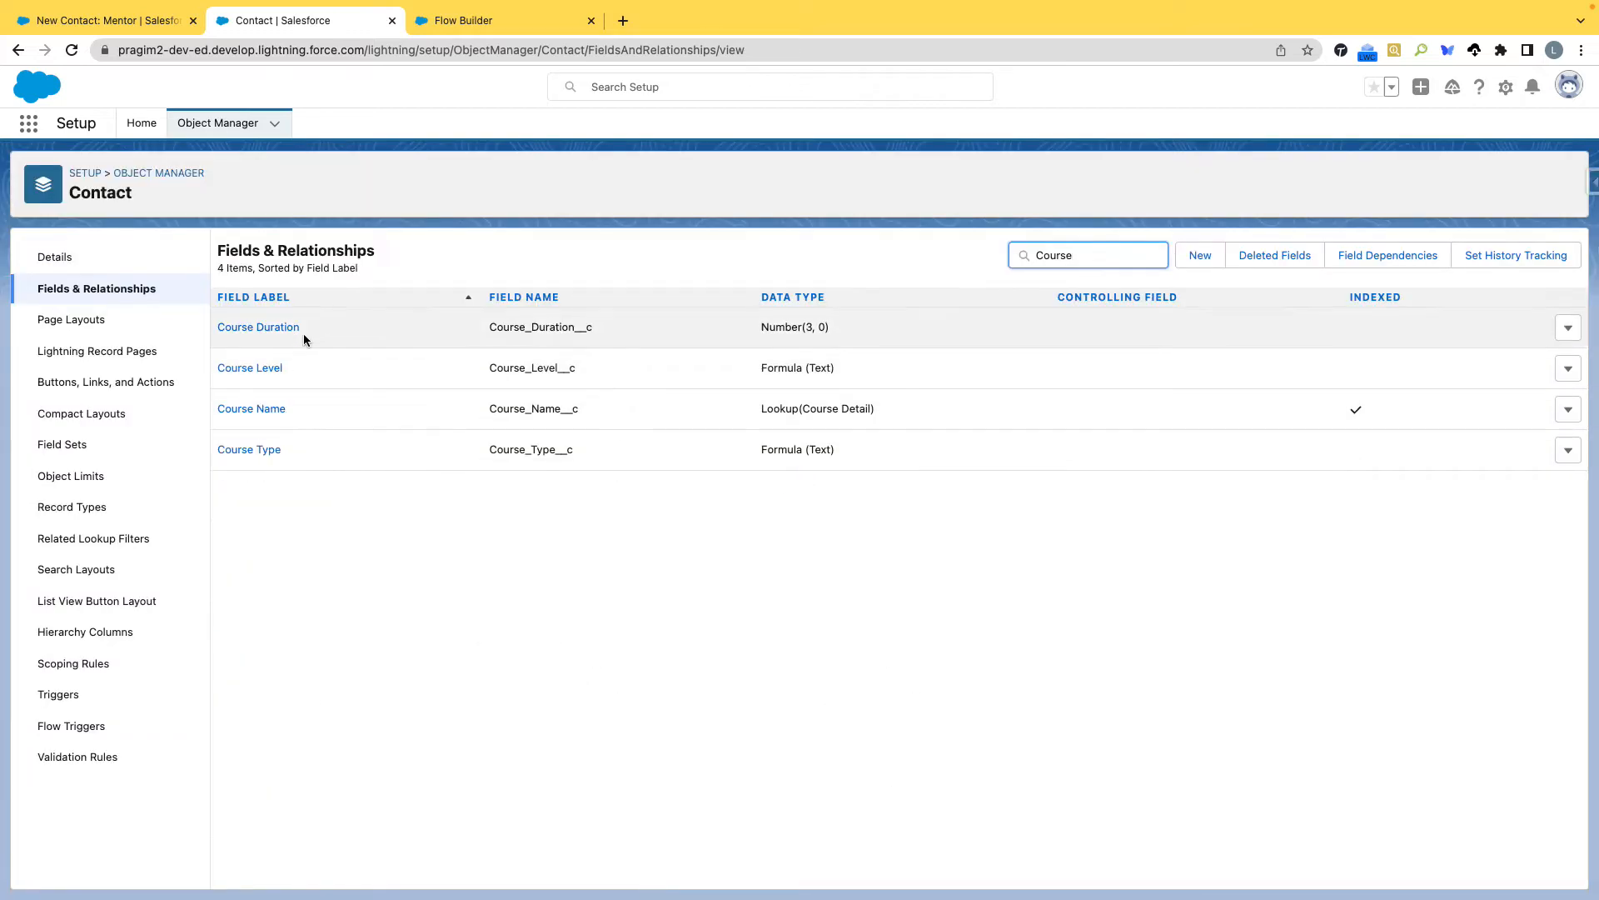
{"action": "left_click_drag", "start_coordinate": [586, 408], "coordinate": [495, 410]}
{"action": "key", "text": "super+c"}
Back in the Edit Screen dialog, add a Lookup component below Account Name with the API name CourseNameLookup.
{"action": "left_click", "coordinate": [452, 27]}
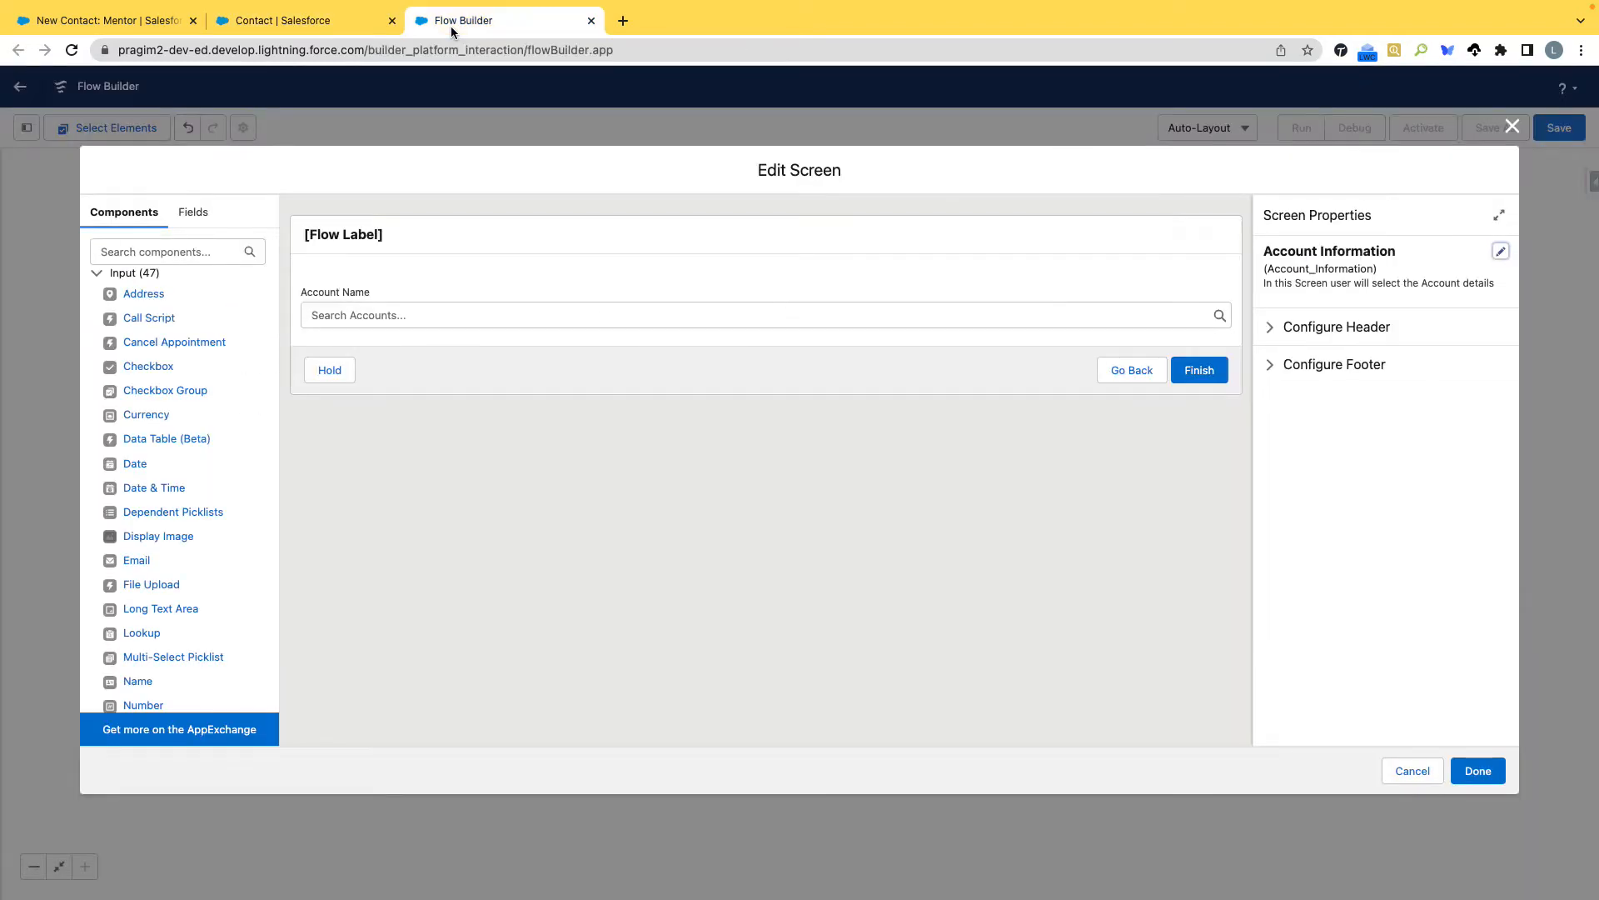
{"action": "scroll", "coordinate": [179, 614], "scroll_direction": "down", "scroll_amount": 2}
{"action": "scroll", "coordinate": [146, 518], "scroll_direction": "down", "scroll_amount": 4}
{"action": "scroll", "coordinate": [146, 518], "scroll_direction": "down", "scroll_amount": 2}
{"action": "scroll", "coordinate": [146, 518], "scroll_direction": "up", "scroll_amount": 7}
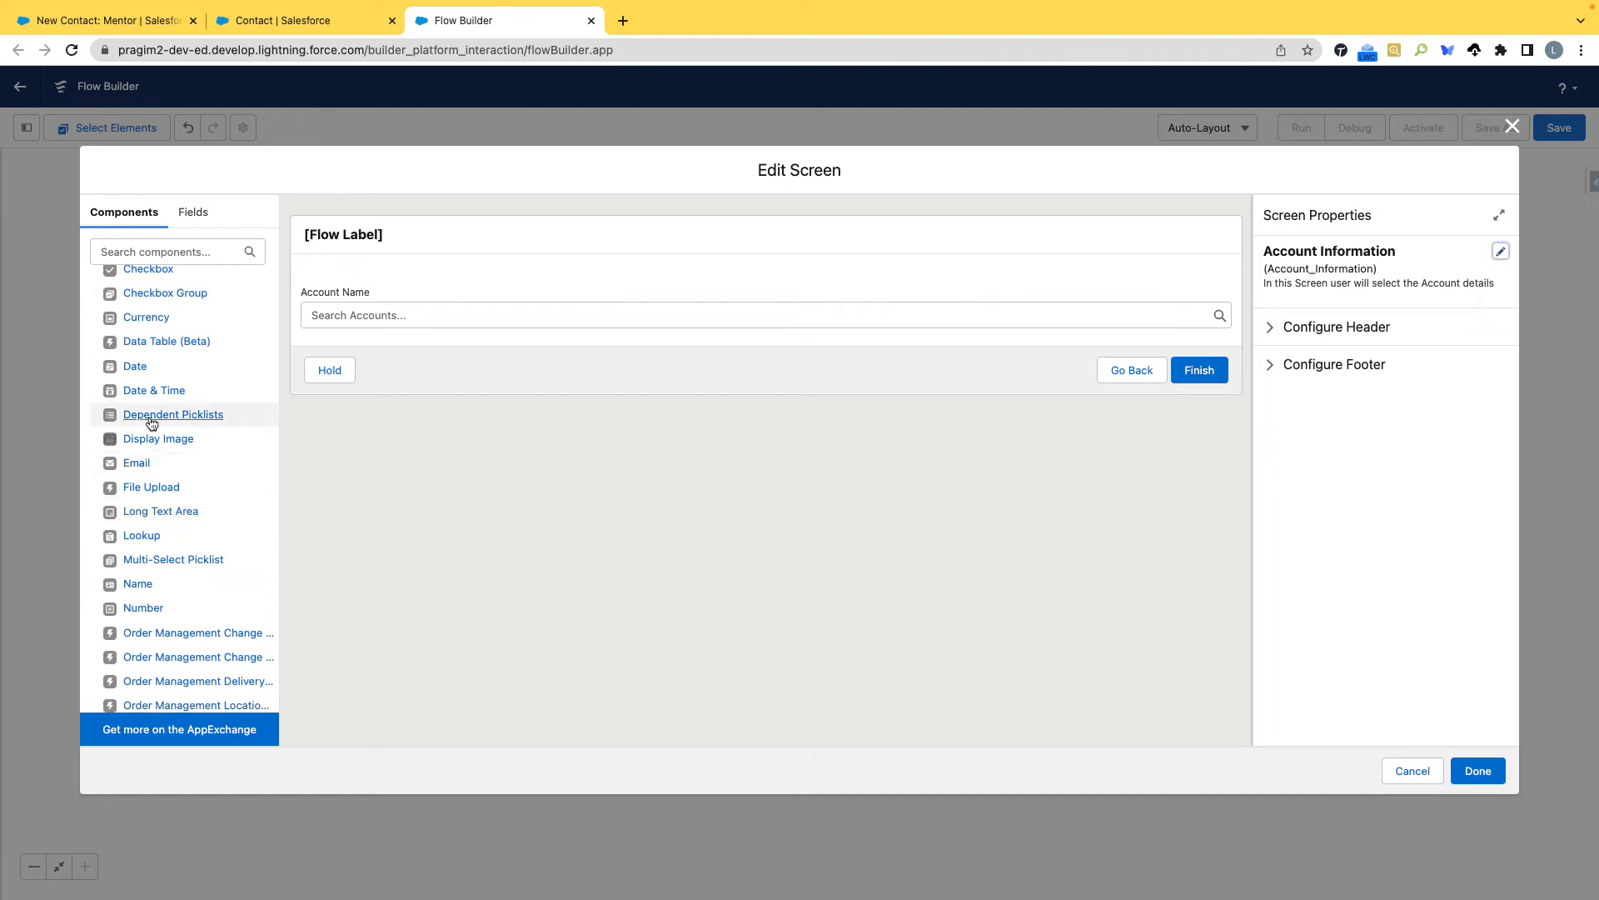
{"action": "left_click_drag", "start_coordinate": [153, 539], "coordinate": [423, 333]}
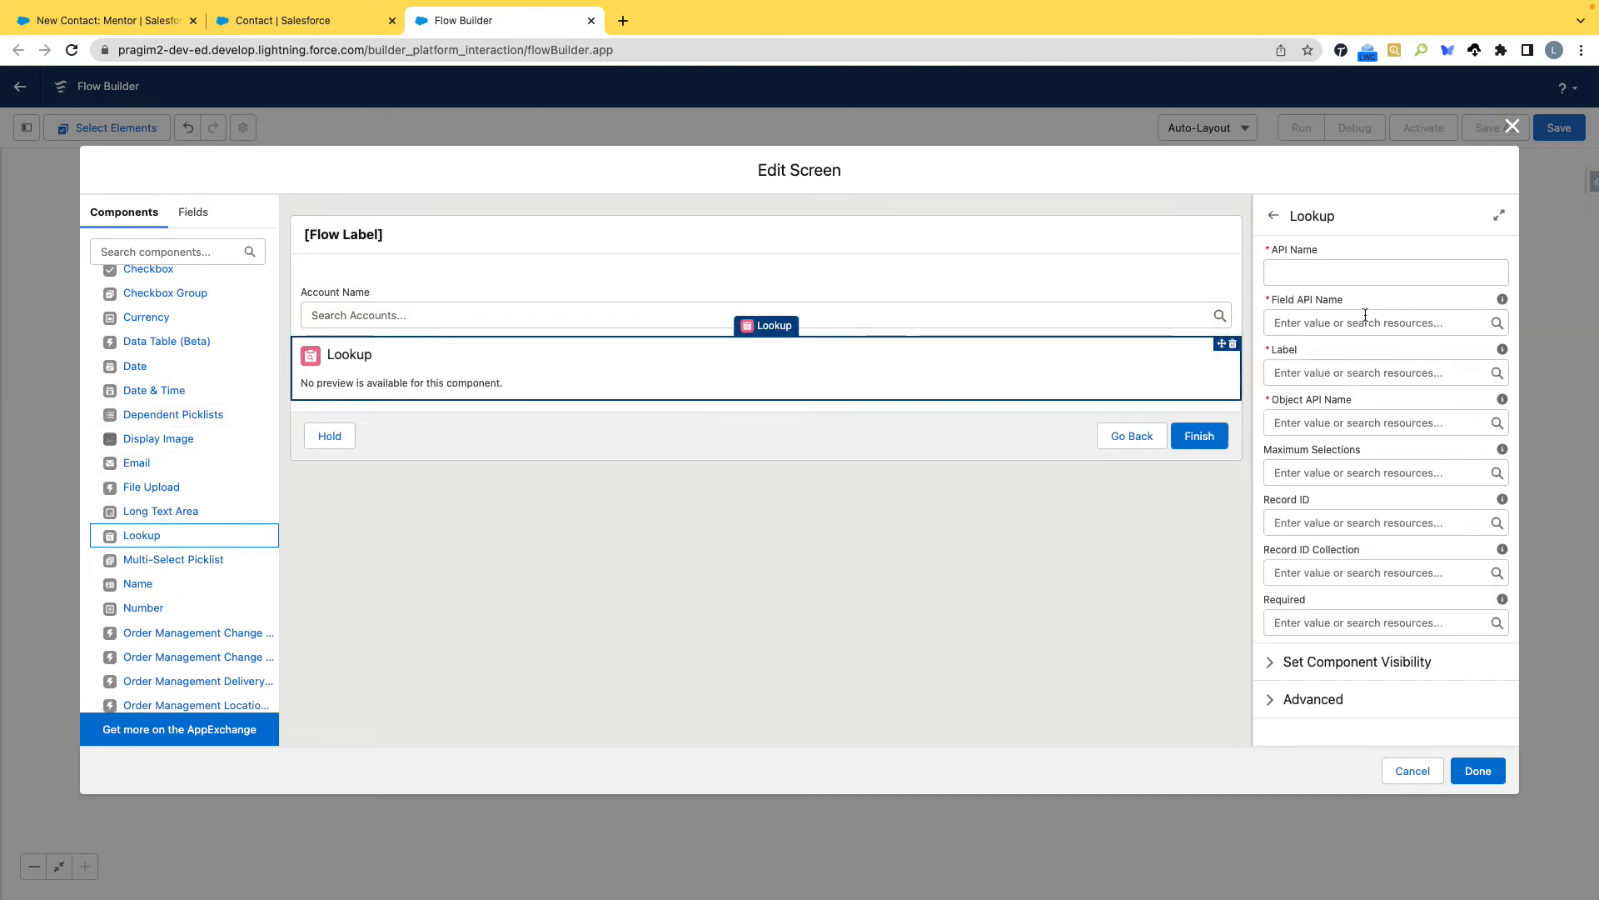
{"action": "left_click", "coordinate": [1352, 275]}
{"action": "type", "text": "CourseNameLookup"}
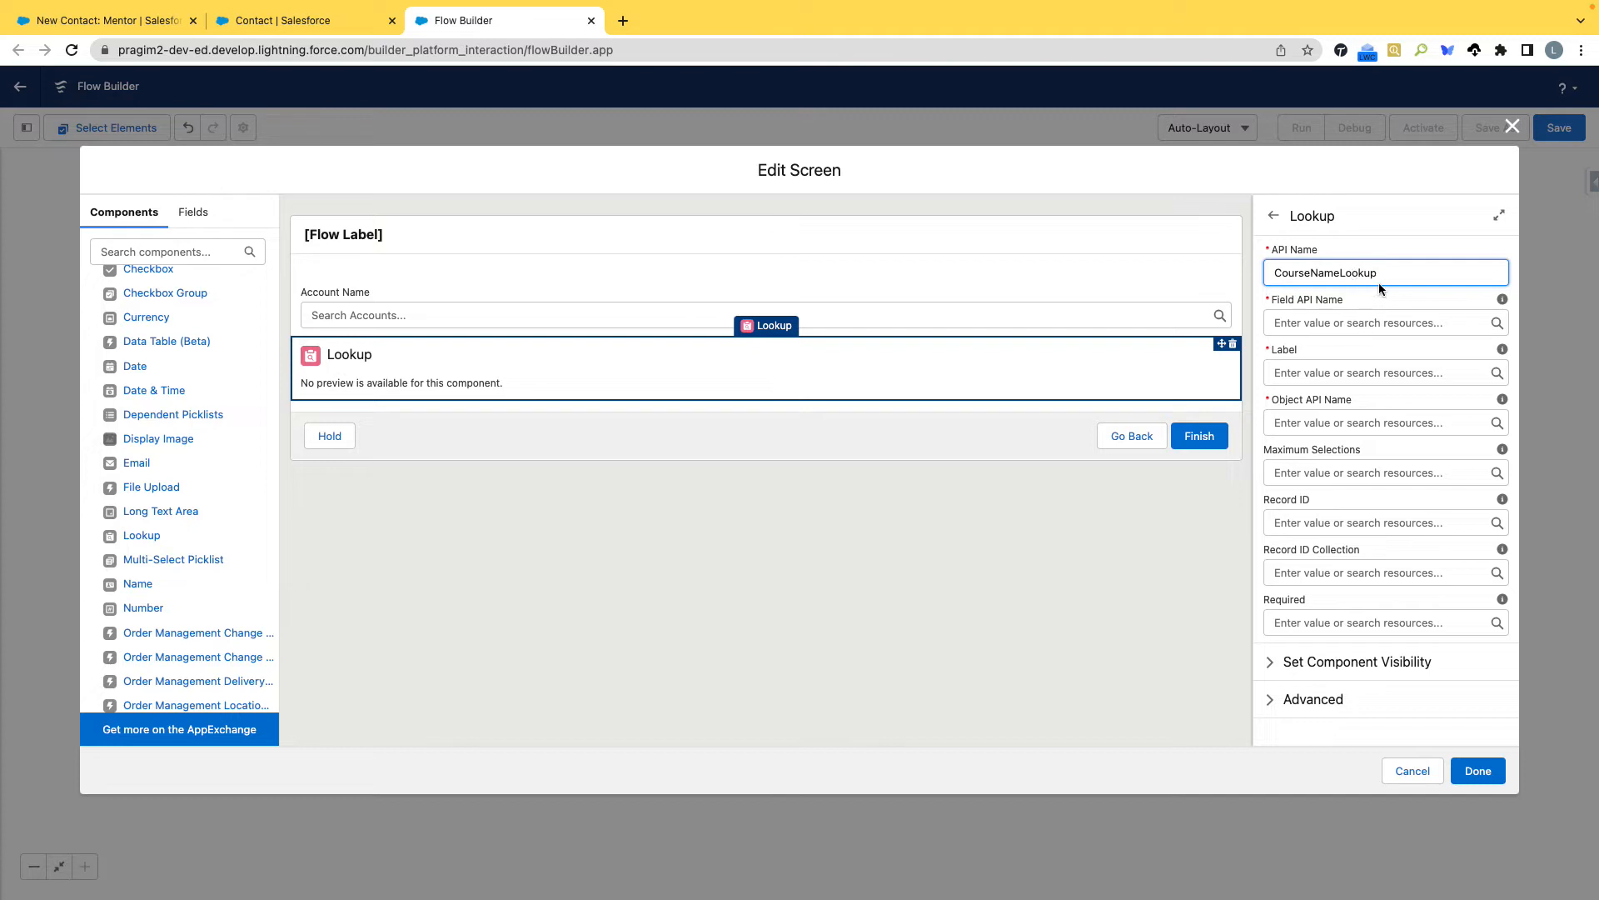
Configure the new lookup with field API name Course_Name__c, label Course Name and object API name Contact.
{"action": "left_click", "coordinate": [1370, 327]}
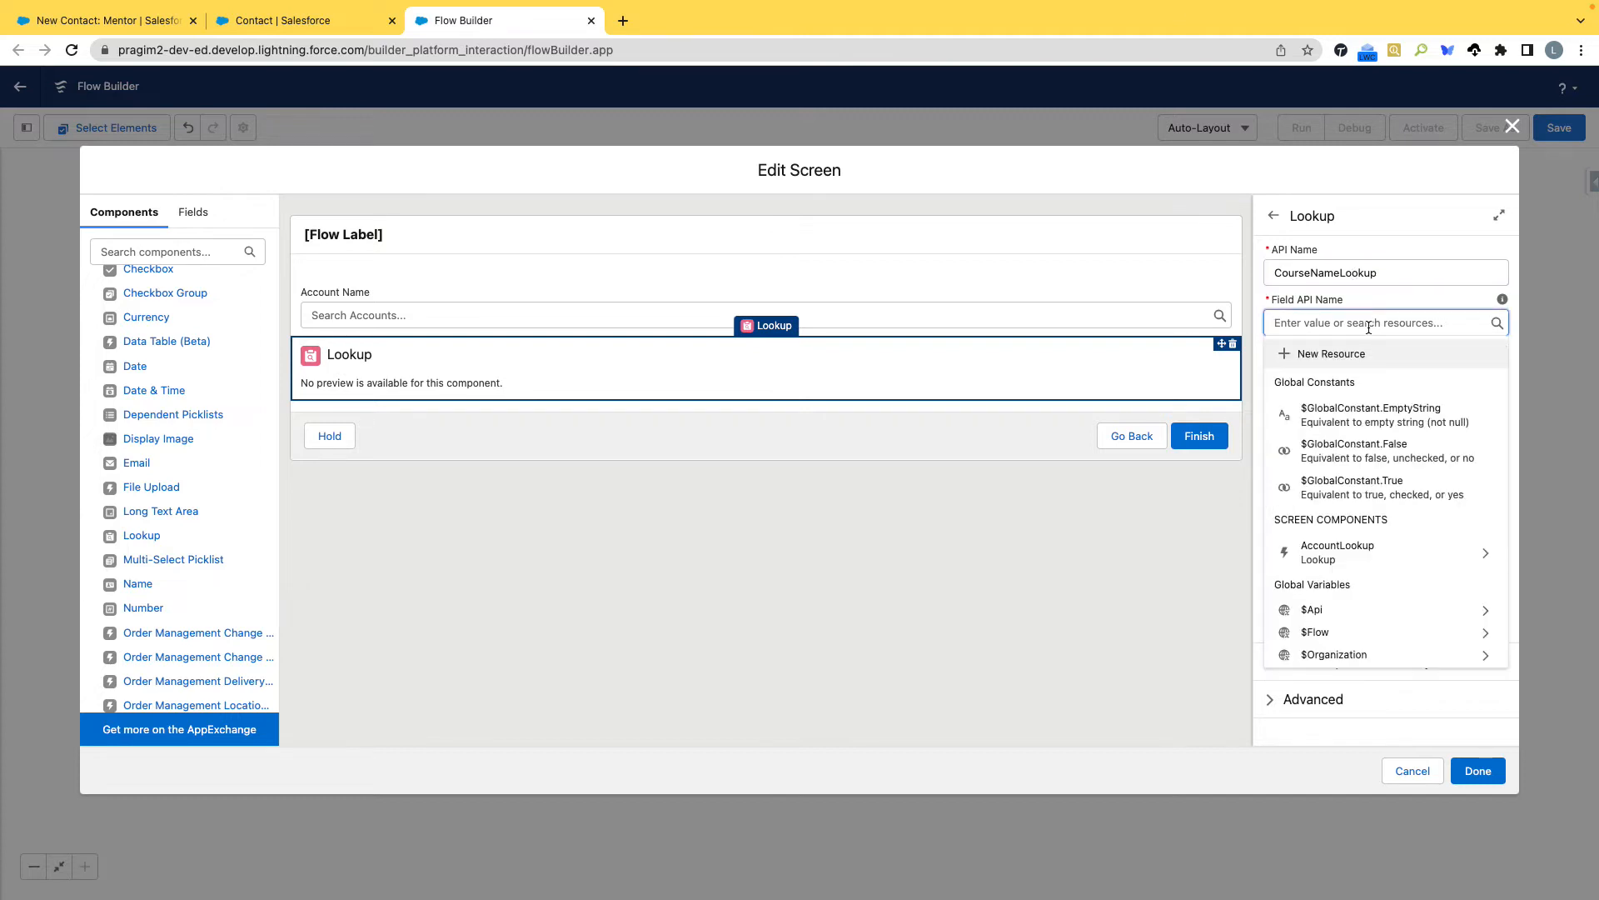
{"action": "key", "text": "ctrl+v"}
{"action": "left_click", "coordinate": [367, 20]}
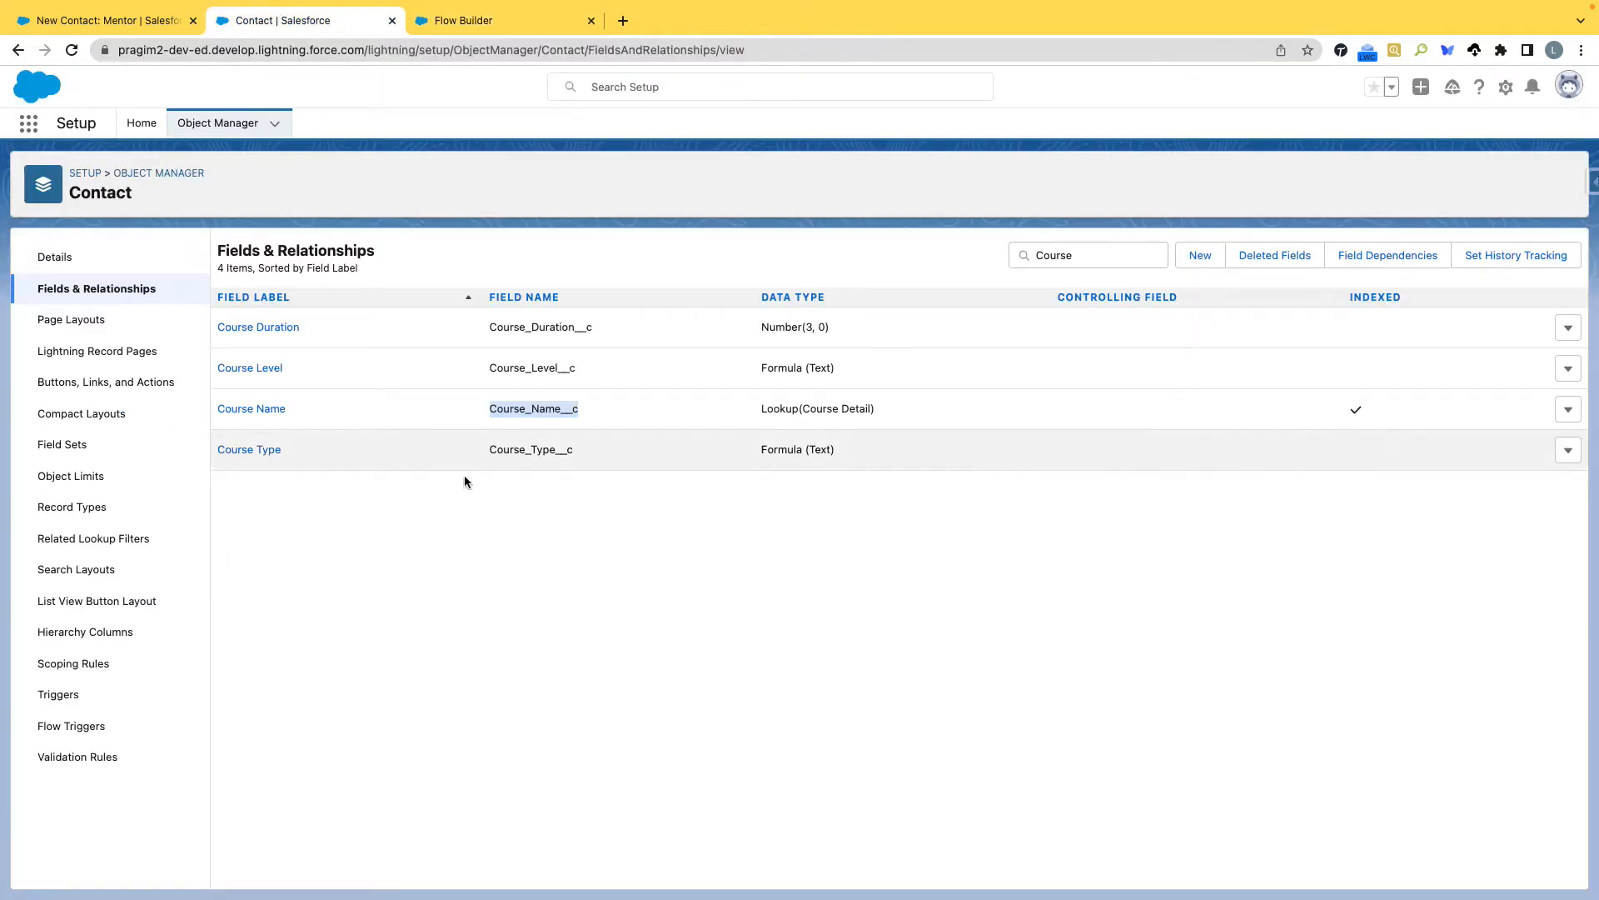
{"action": "left_click", "coordinate": [479, 20]}
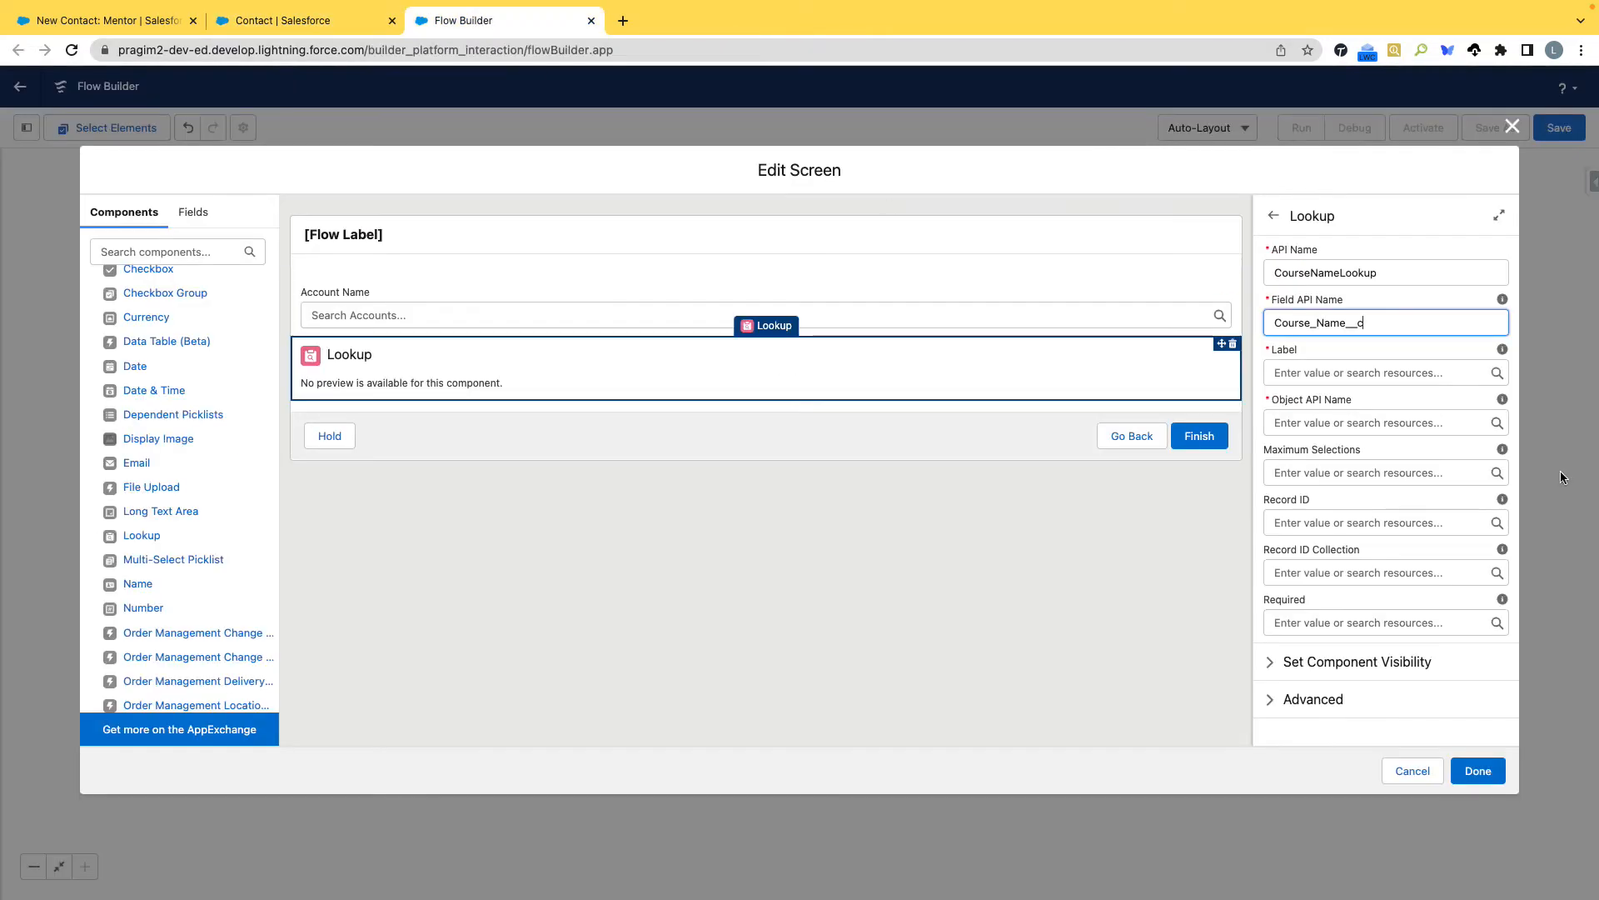
{"action": "left_click", "coordinate": [1342, 372]}
{"action": "type", "text": "Course Name"}
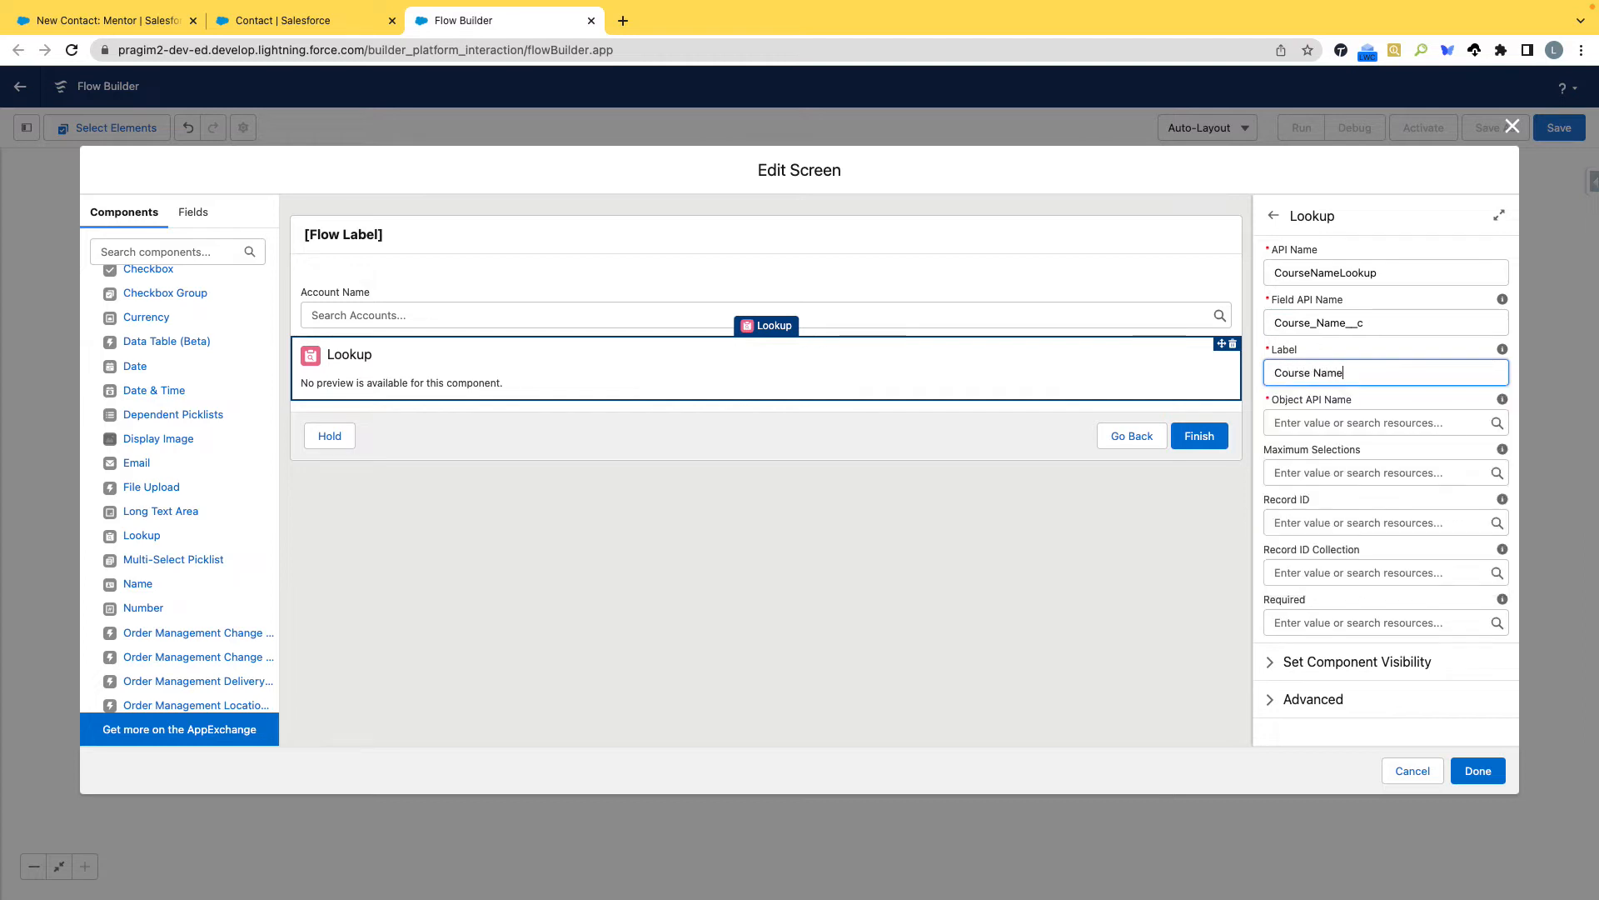
{"action": "left_click", "coordinate": [1356, 422]}
{"action": "type", "text": "C"}
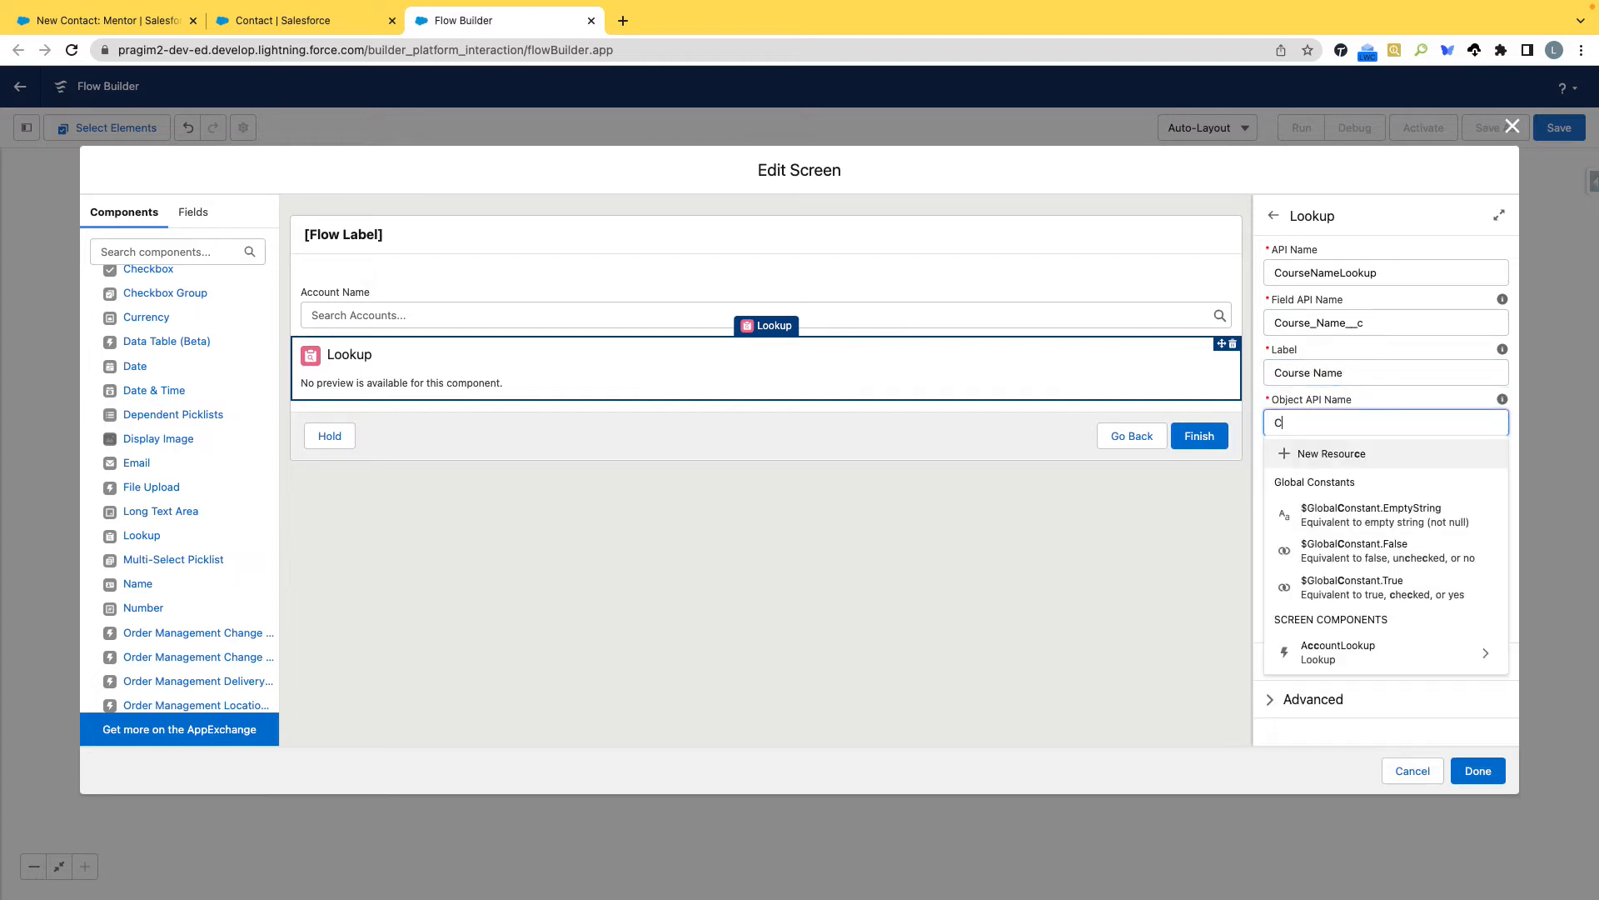
{"action": "type", "text": "ontact"}
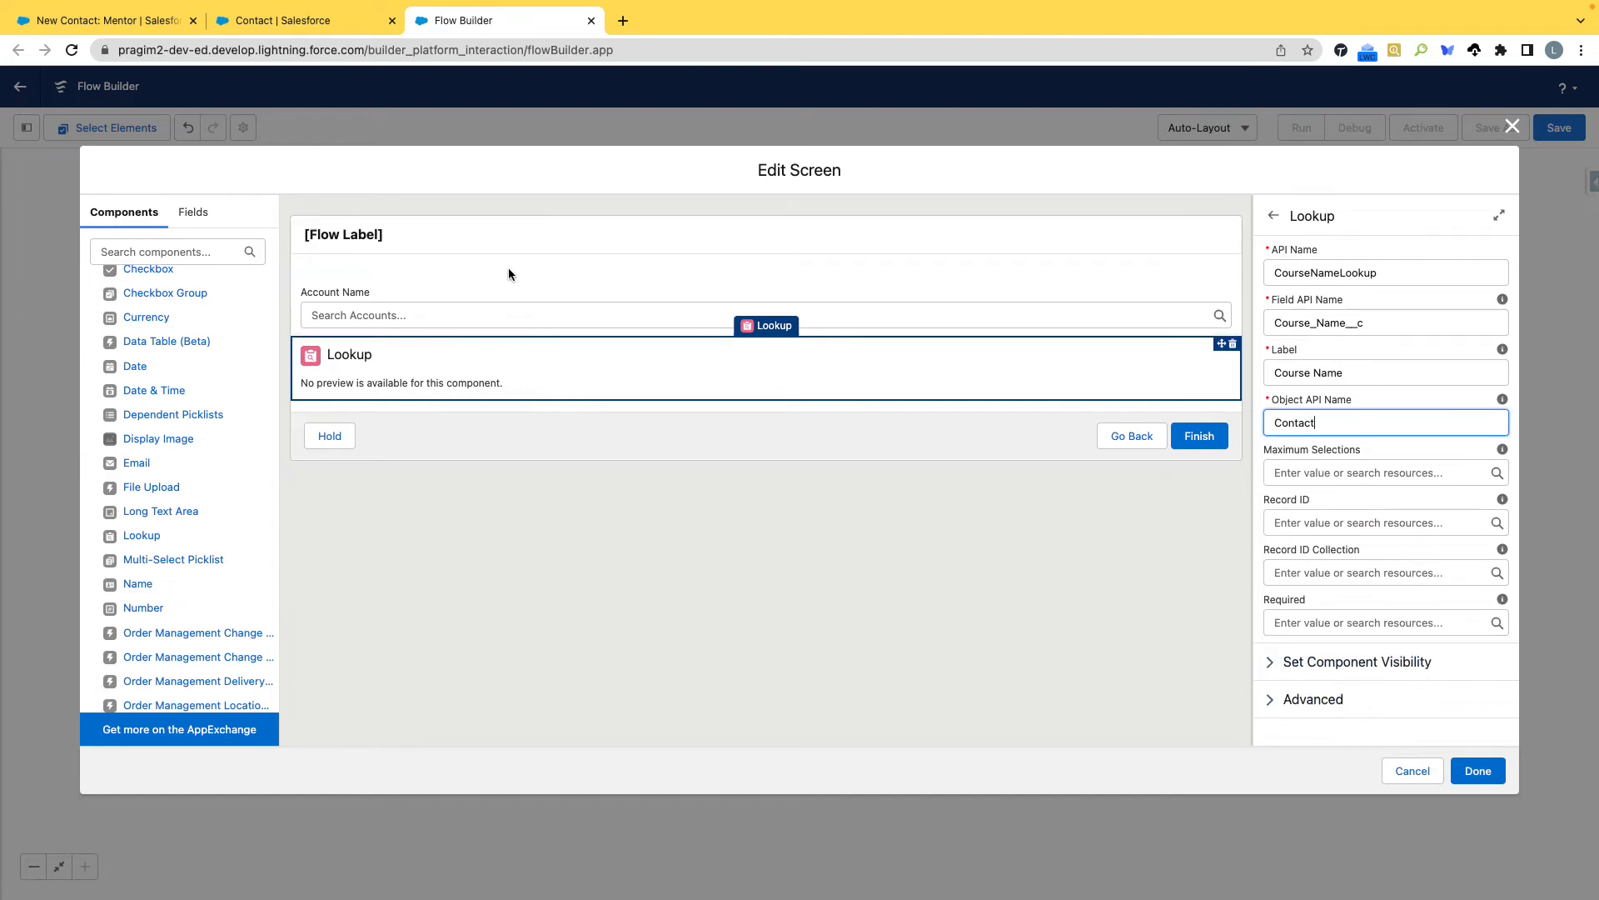
Make the Account Name lookup required using $GlobalConstant.True.
{"action": "left_click", "coordinate": [502, 298]}
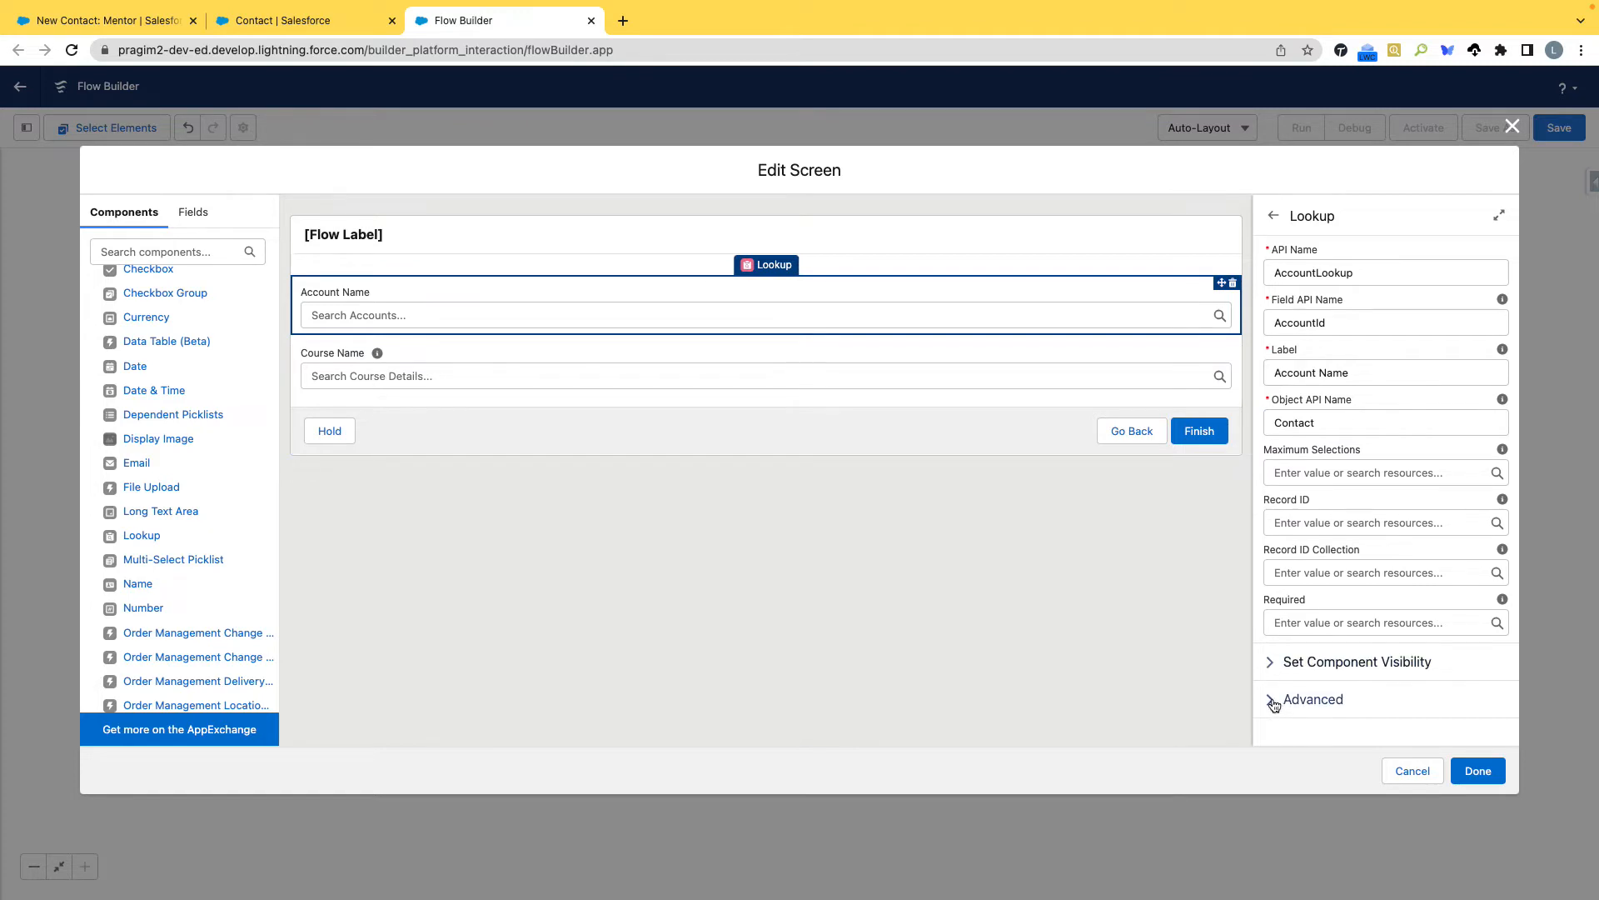
{"action": "left_click", "coordinate": [1297, 621]}
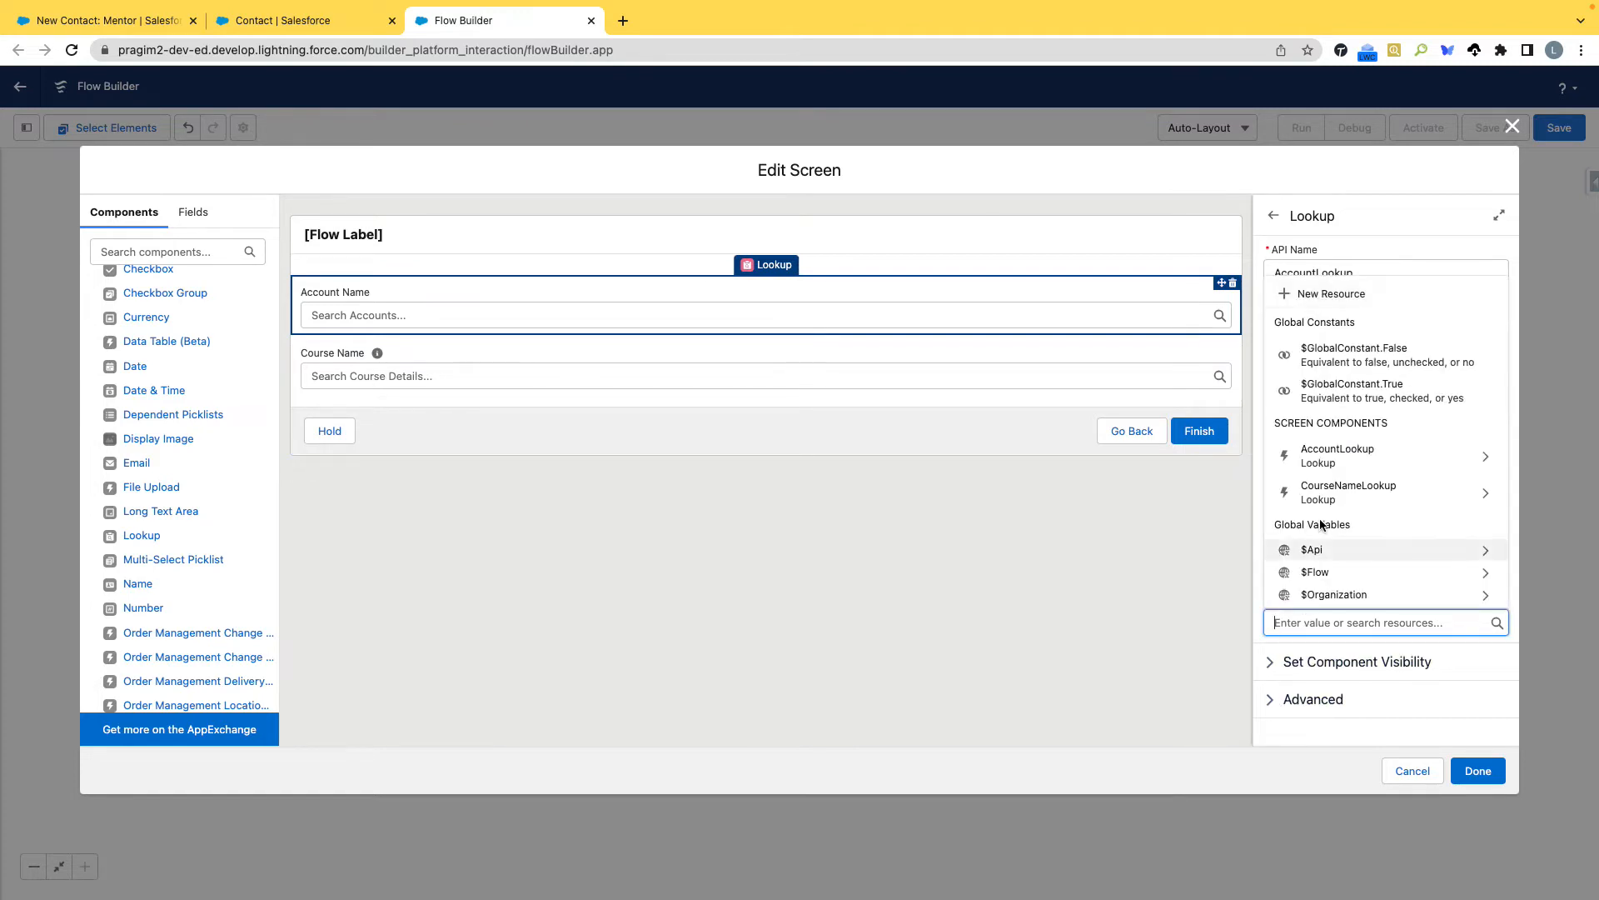
{"action": "scroll", "coordinate": [1360, 598], "scroll_direction": "down", "scroll_amount": 2}
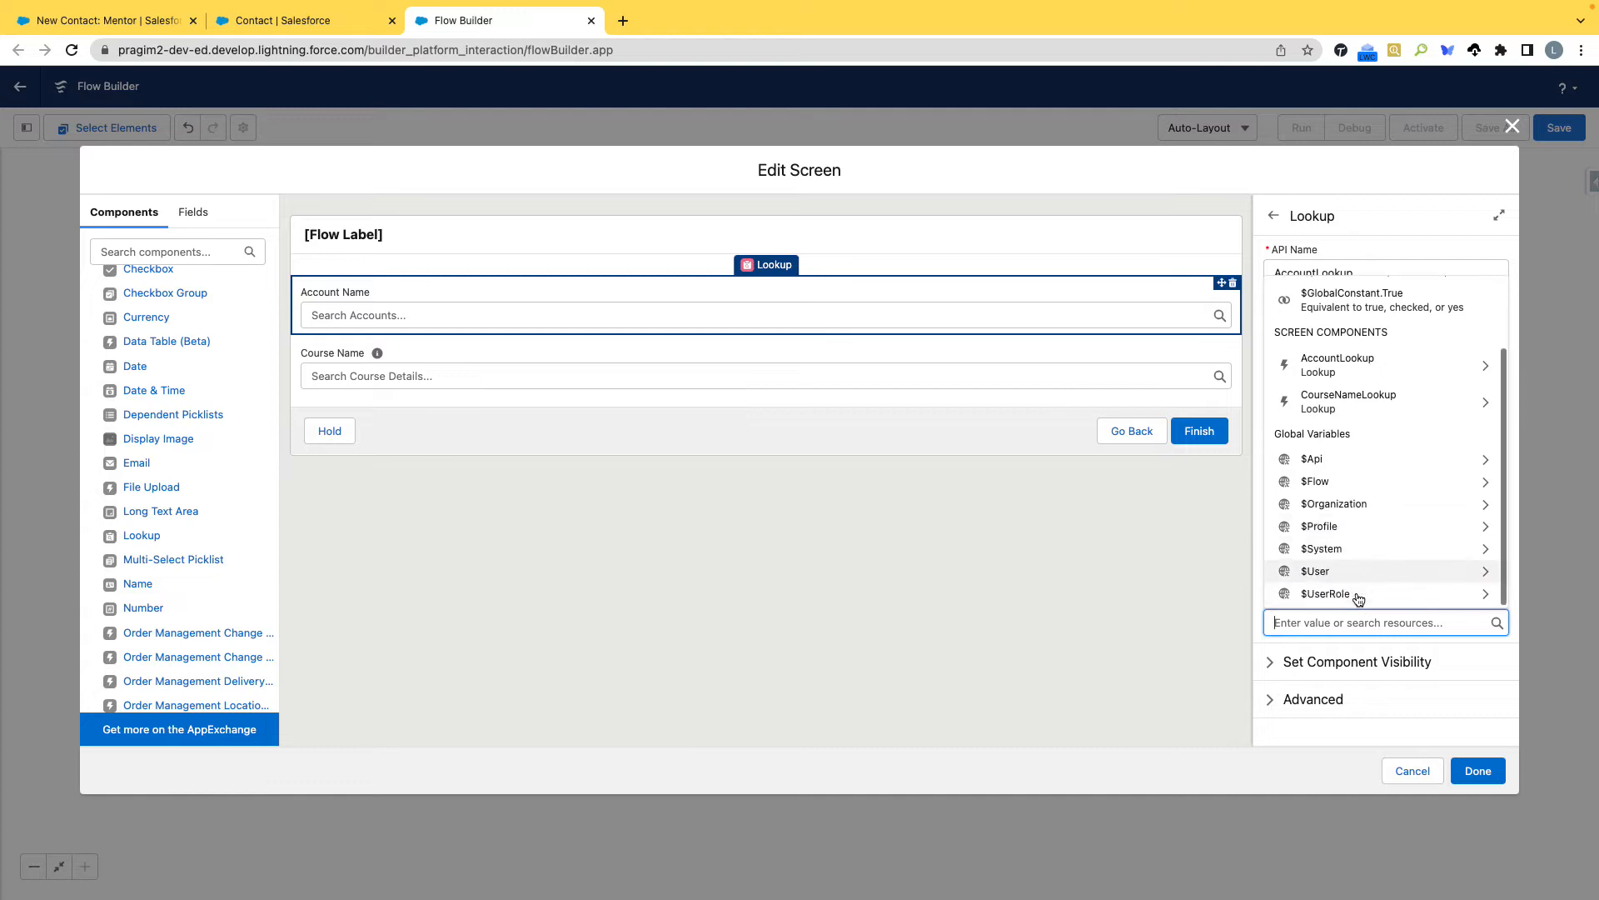
{"action": "scroll", "coordinate": [1350, 465], "scroll_direction": "up", "scroll_amount": 2}
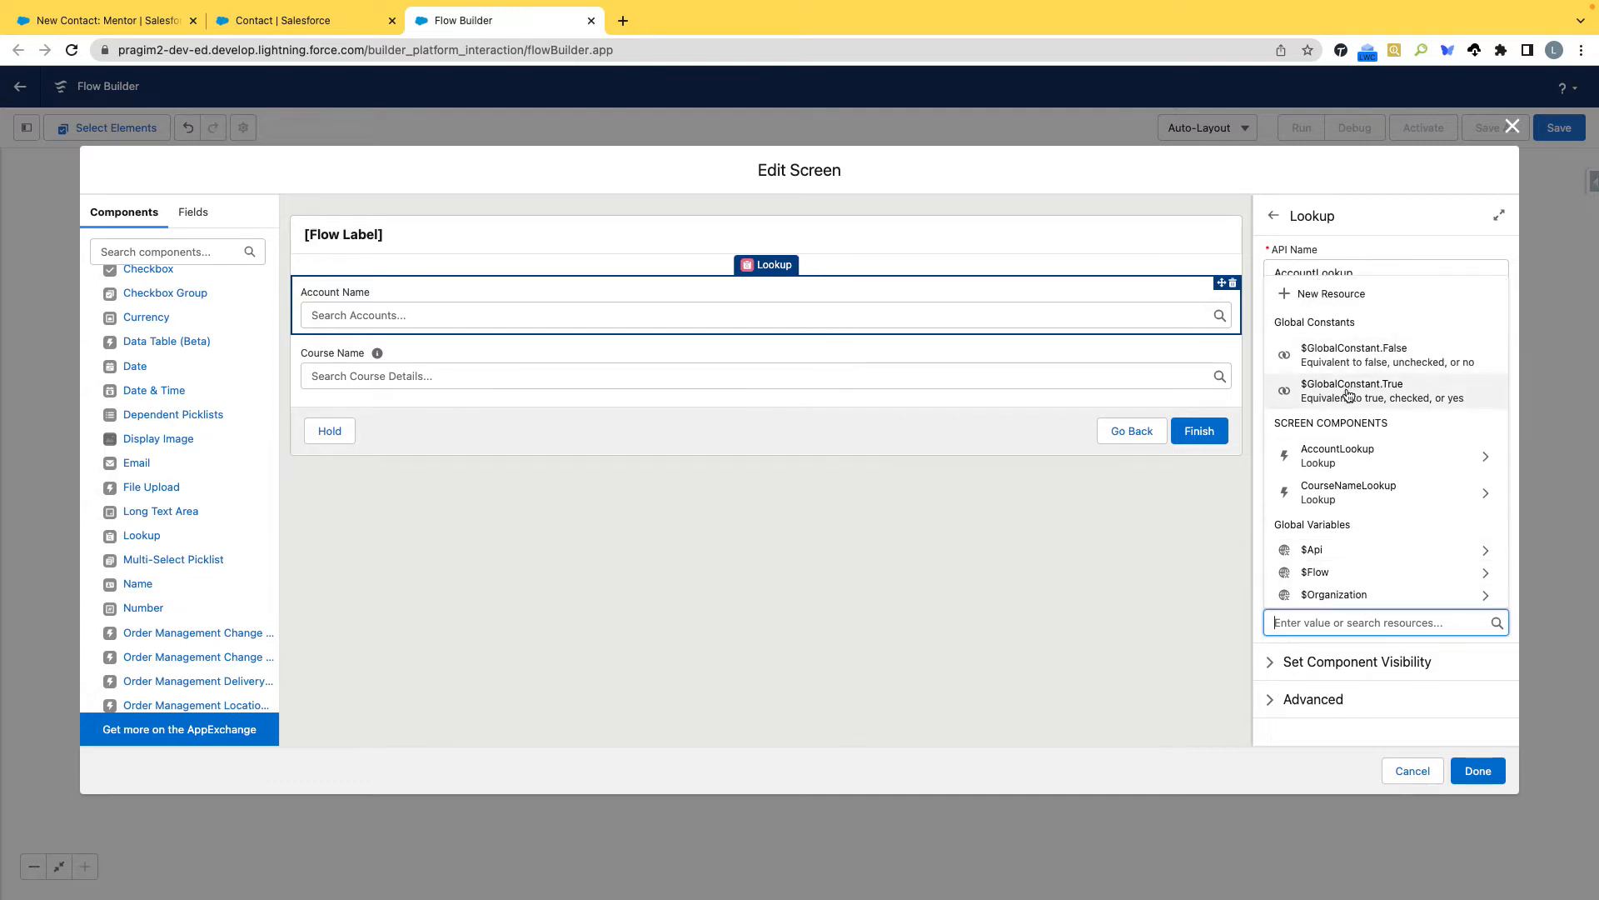
{"action": "left_click", "coordinate": [1382, 394]}
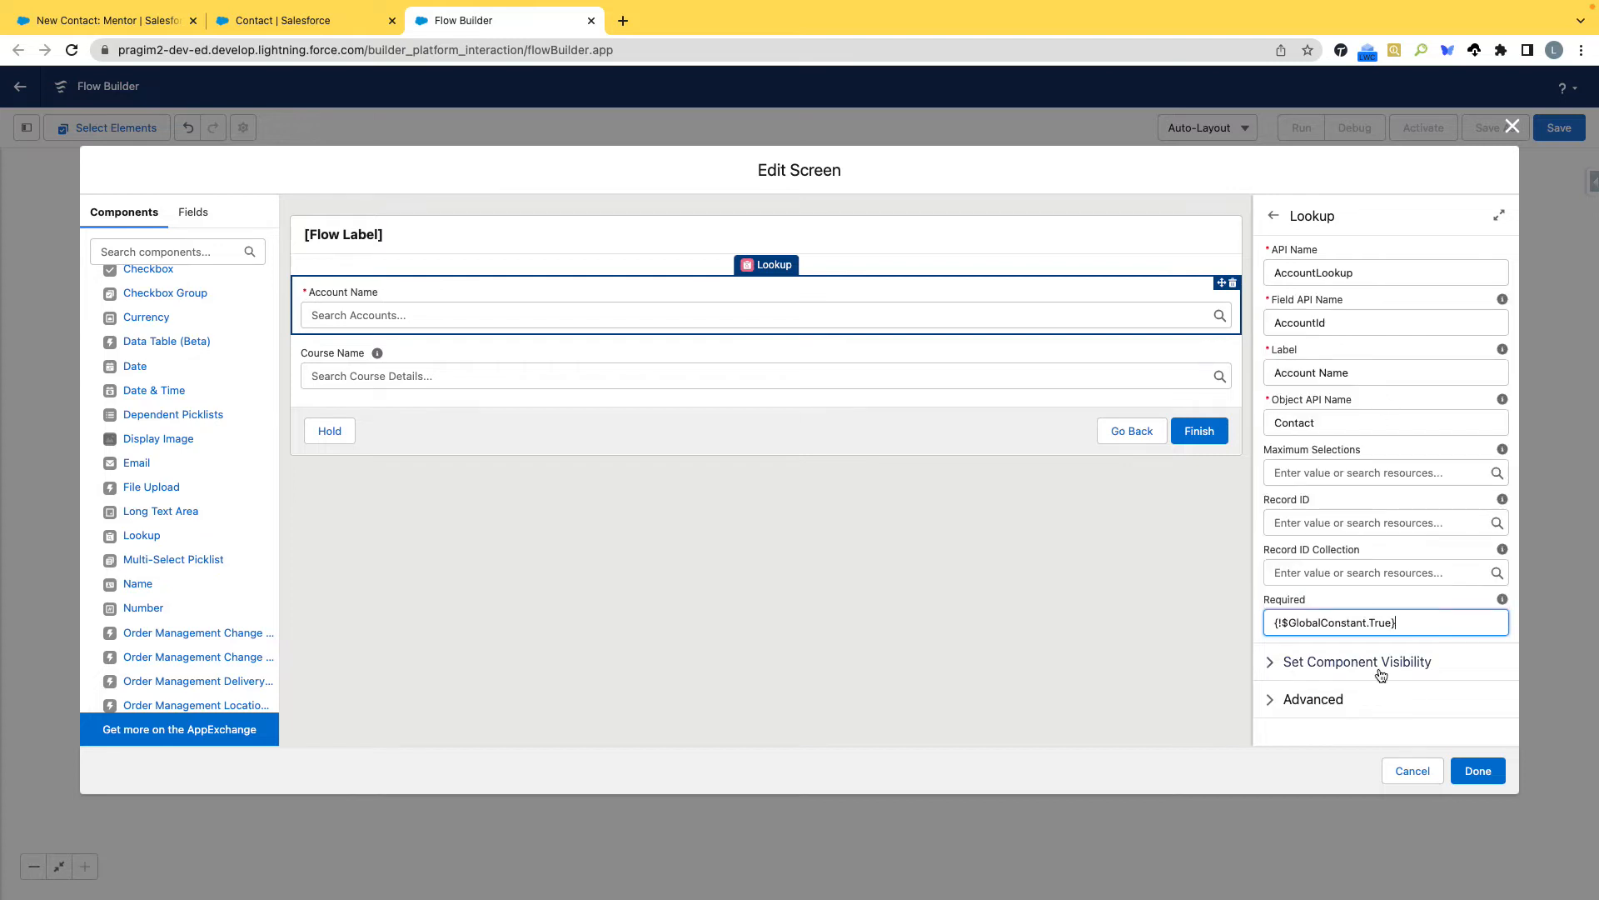
Make the Course Name lookup required using $GlobalConstant.True and finish editing the screen.
{"action": "left_click", "coordinate": [944, 366]}
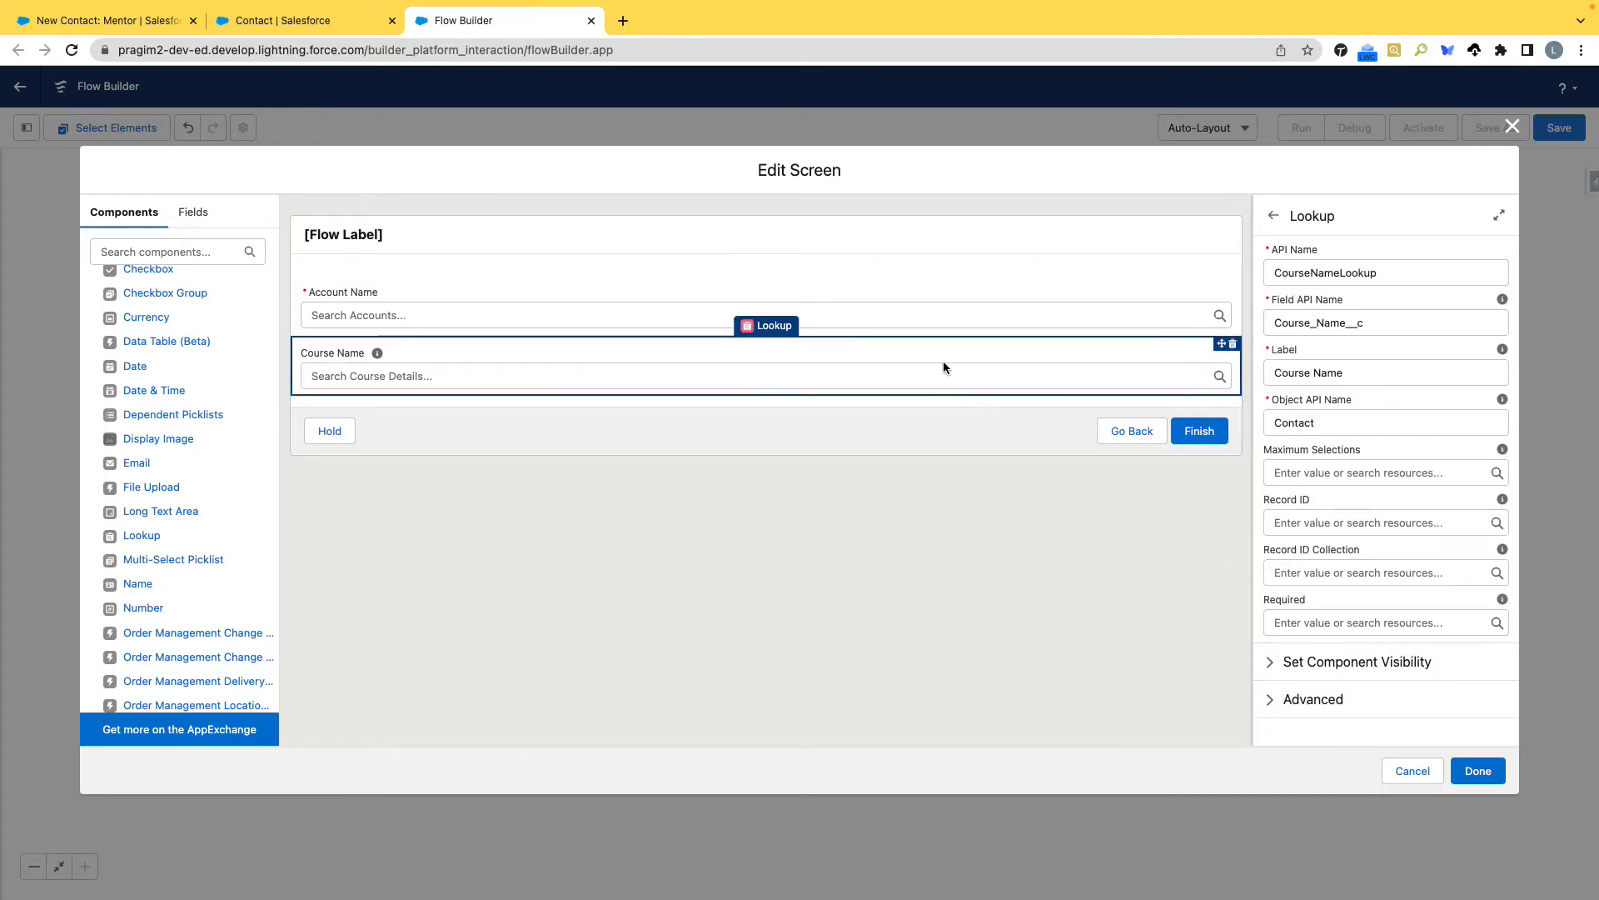
{"action": "left_click", "coordinate": [1324, 622]}
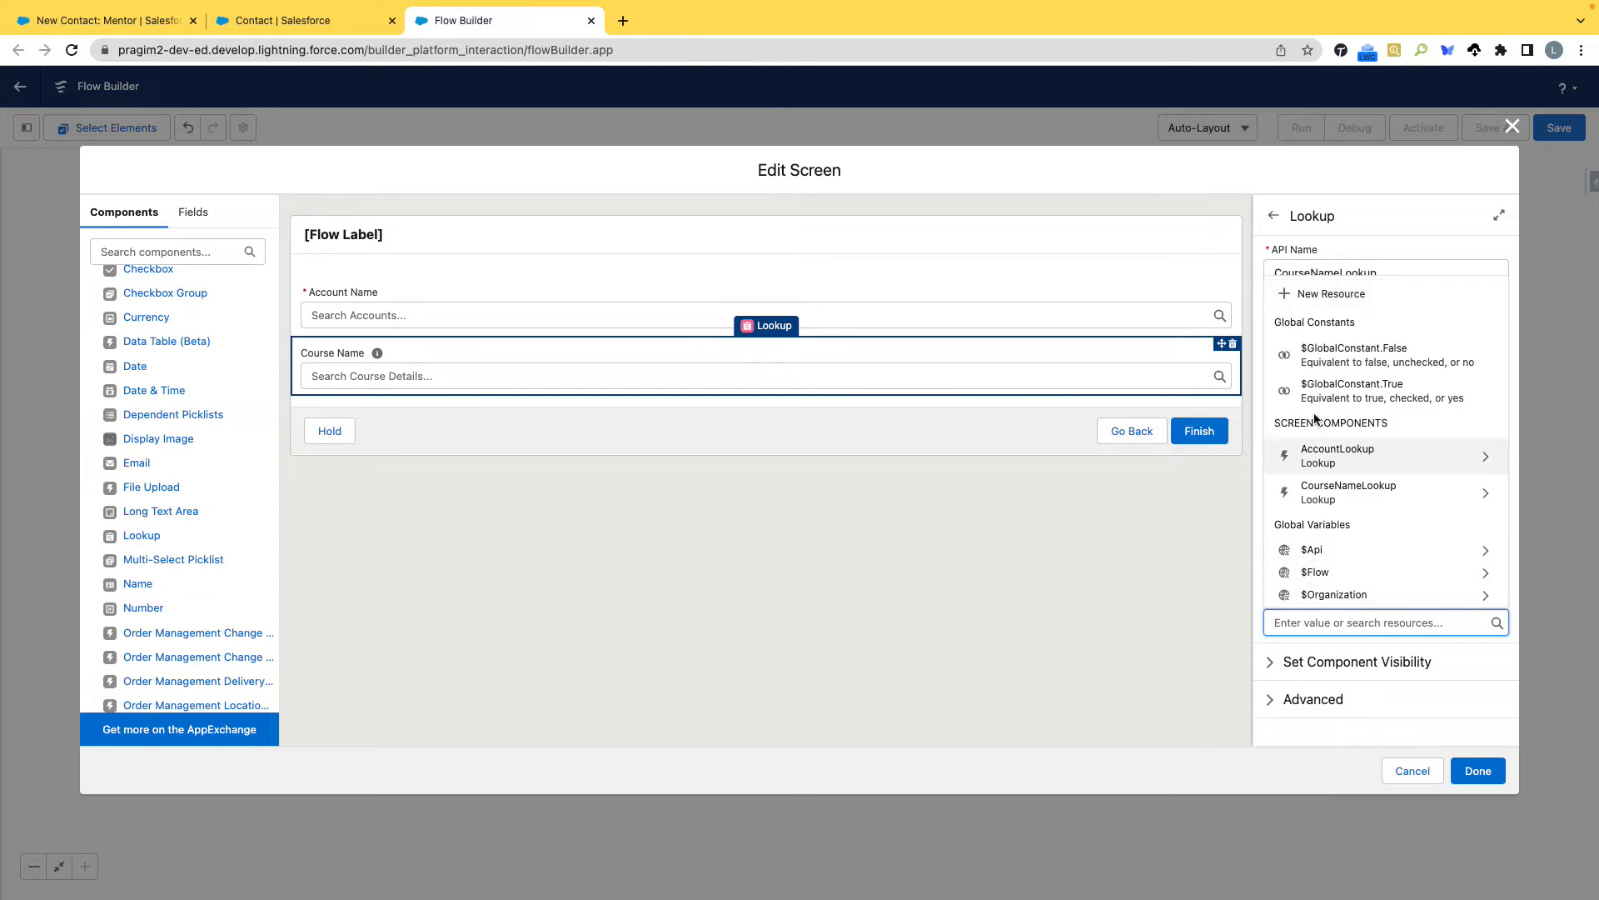
{"action": "left_click", "coordinate": [1333, 392]}
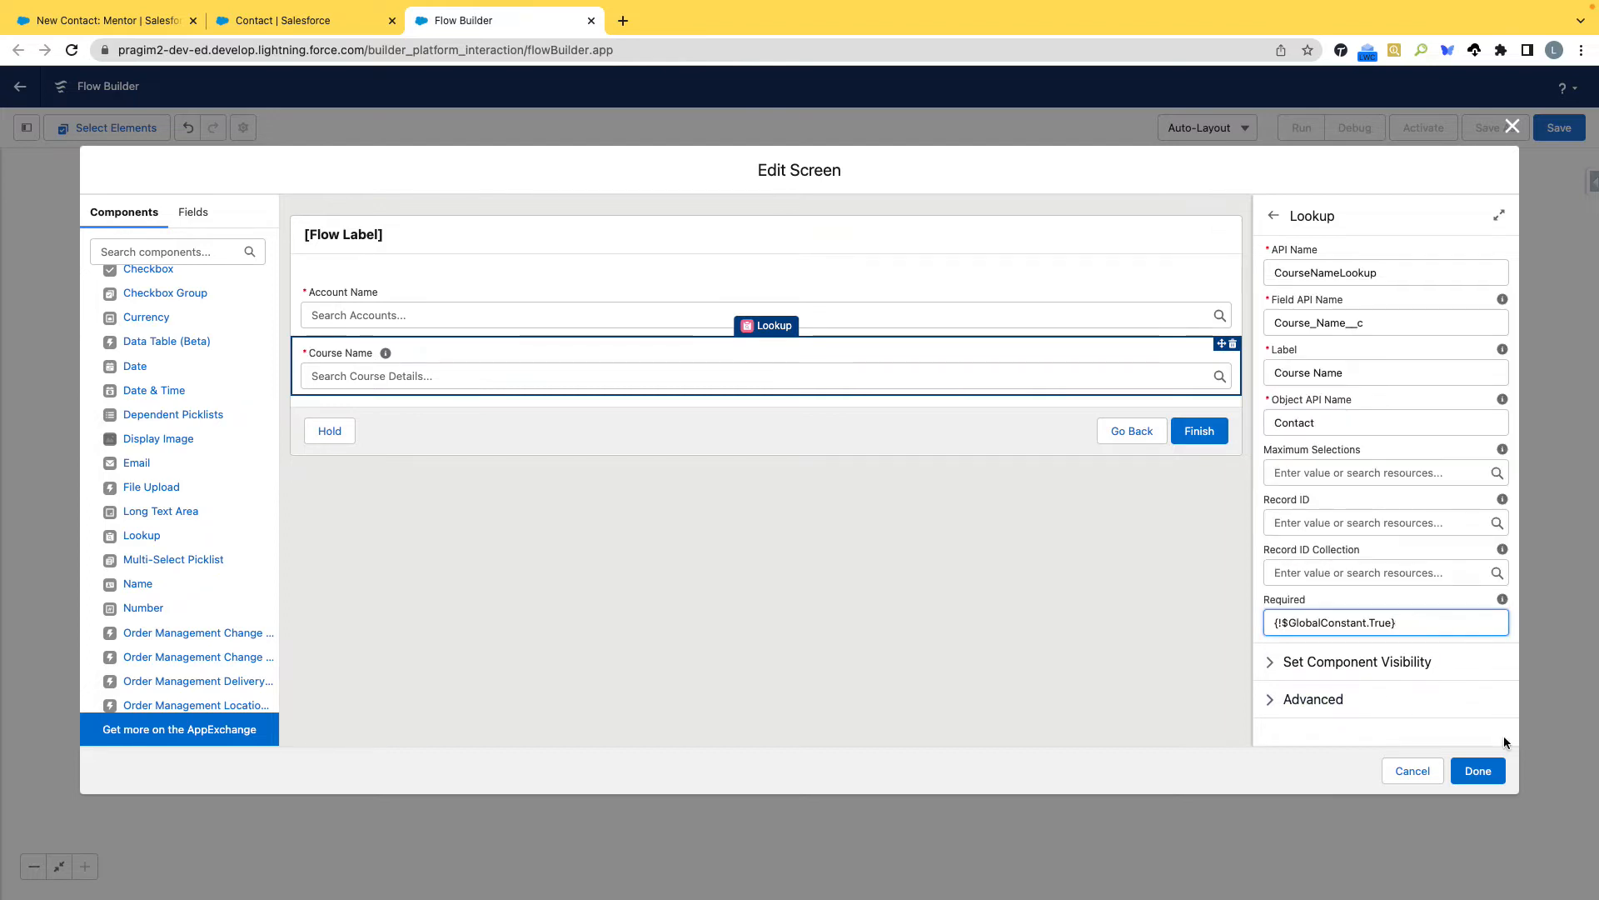
{"action": "left_click", "coordinate": [1476, 771]}
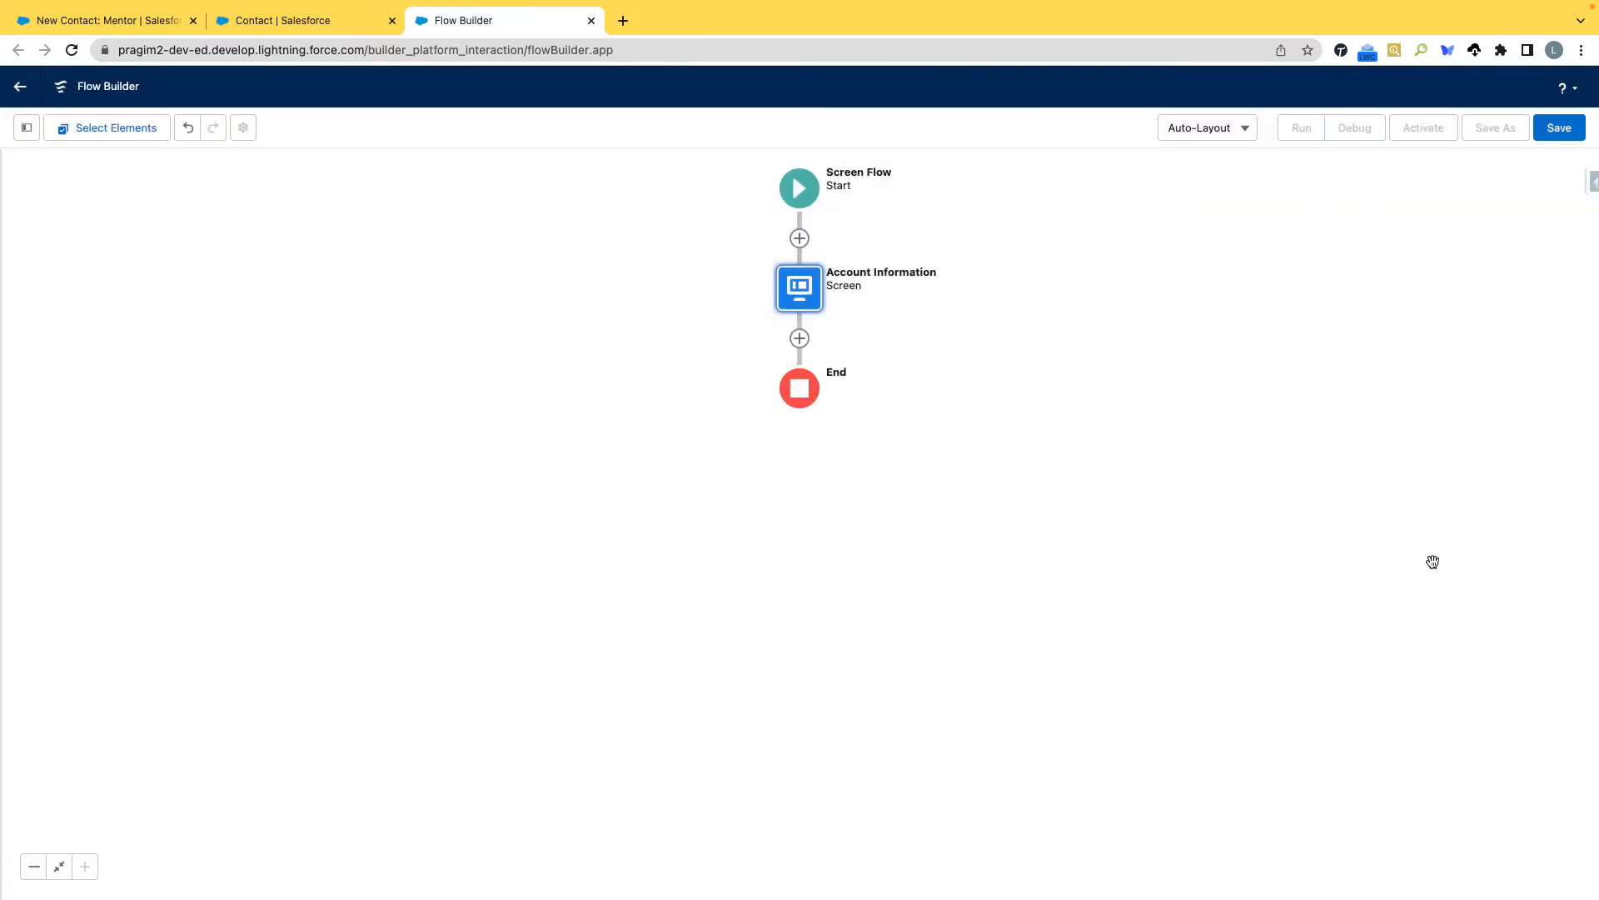
Save the flow with the label New Contact and the API name New_Contact.
{"action": "left_click", "coordinate": [1560, 127]}
{"action": "left_click", "coordinate": [650, 421]}
{"action": "type", "text": "New Co"}
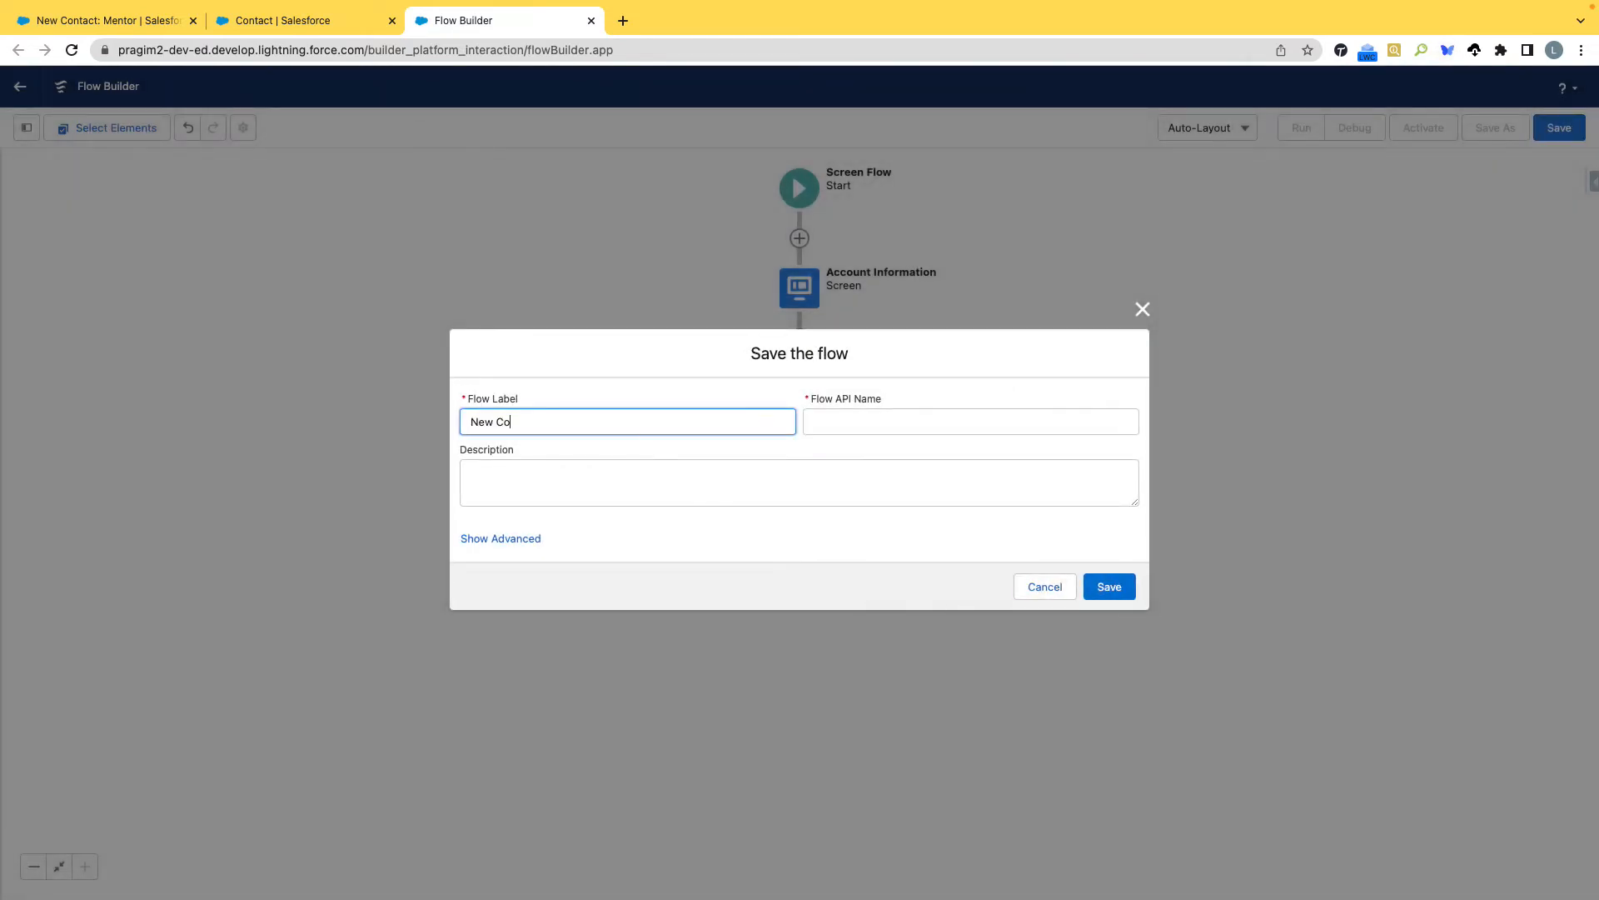
{"action": "type", "text": "ntact"}
{"action": "key", "text": "Tab"}
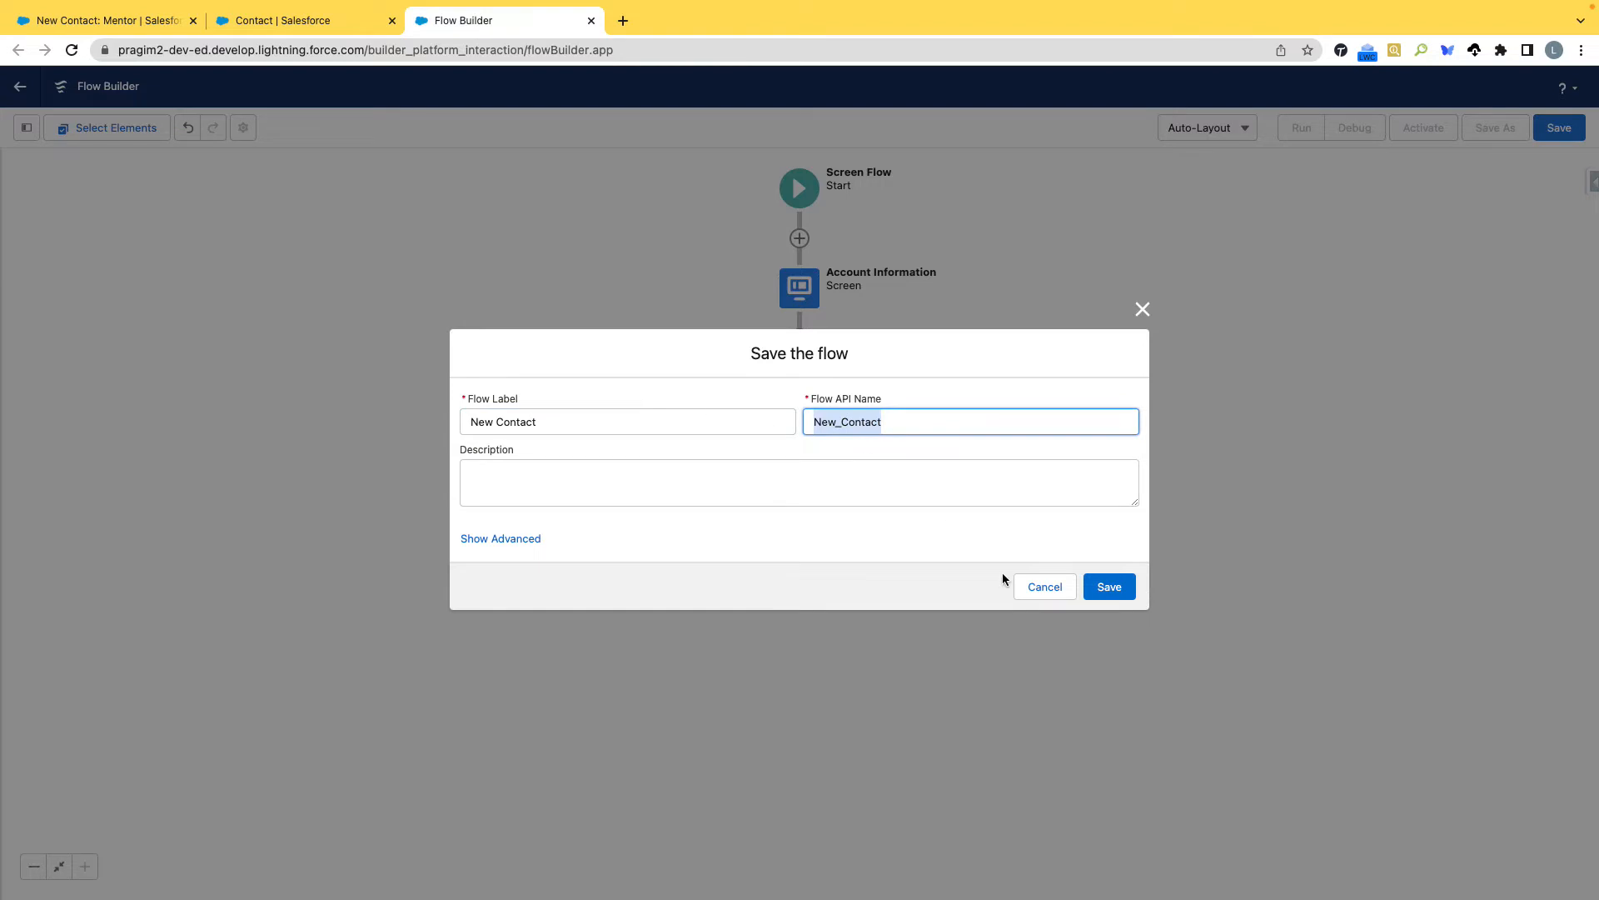
{"action": "left_click", "coordinate": [1105, 586]}
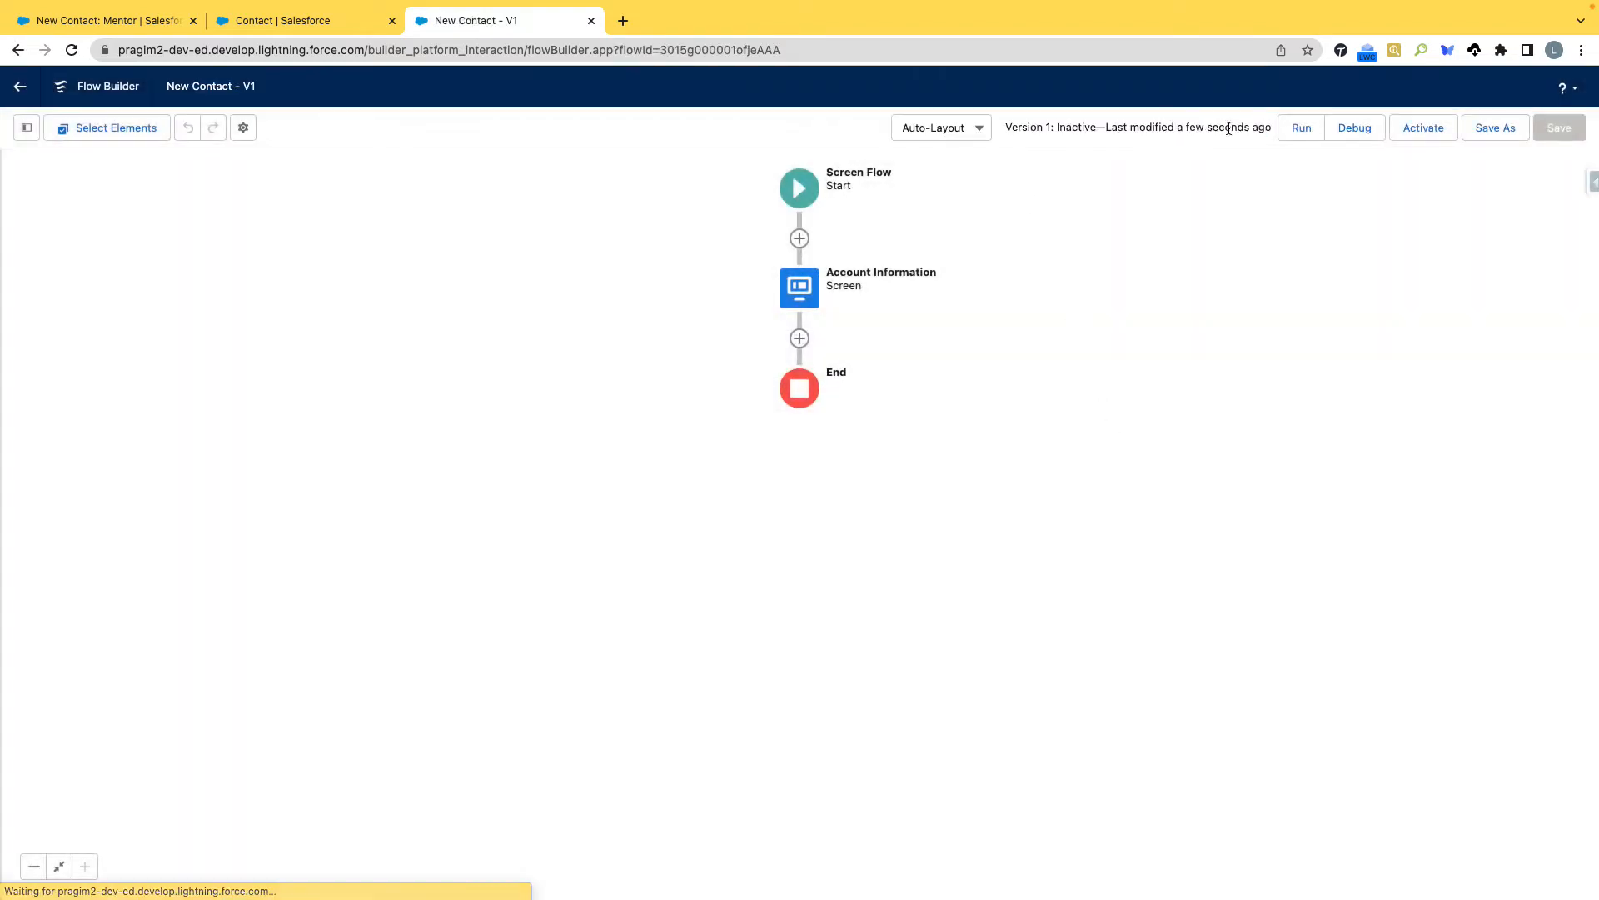
Debug the flow, choosing flow 1 as the account and Salesforce as the course.
{"action": "left_click", "coordinate": [1341, 125]}
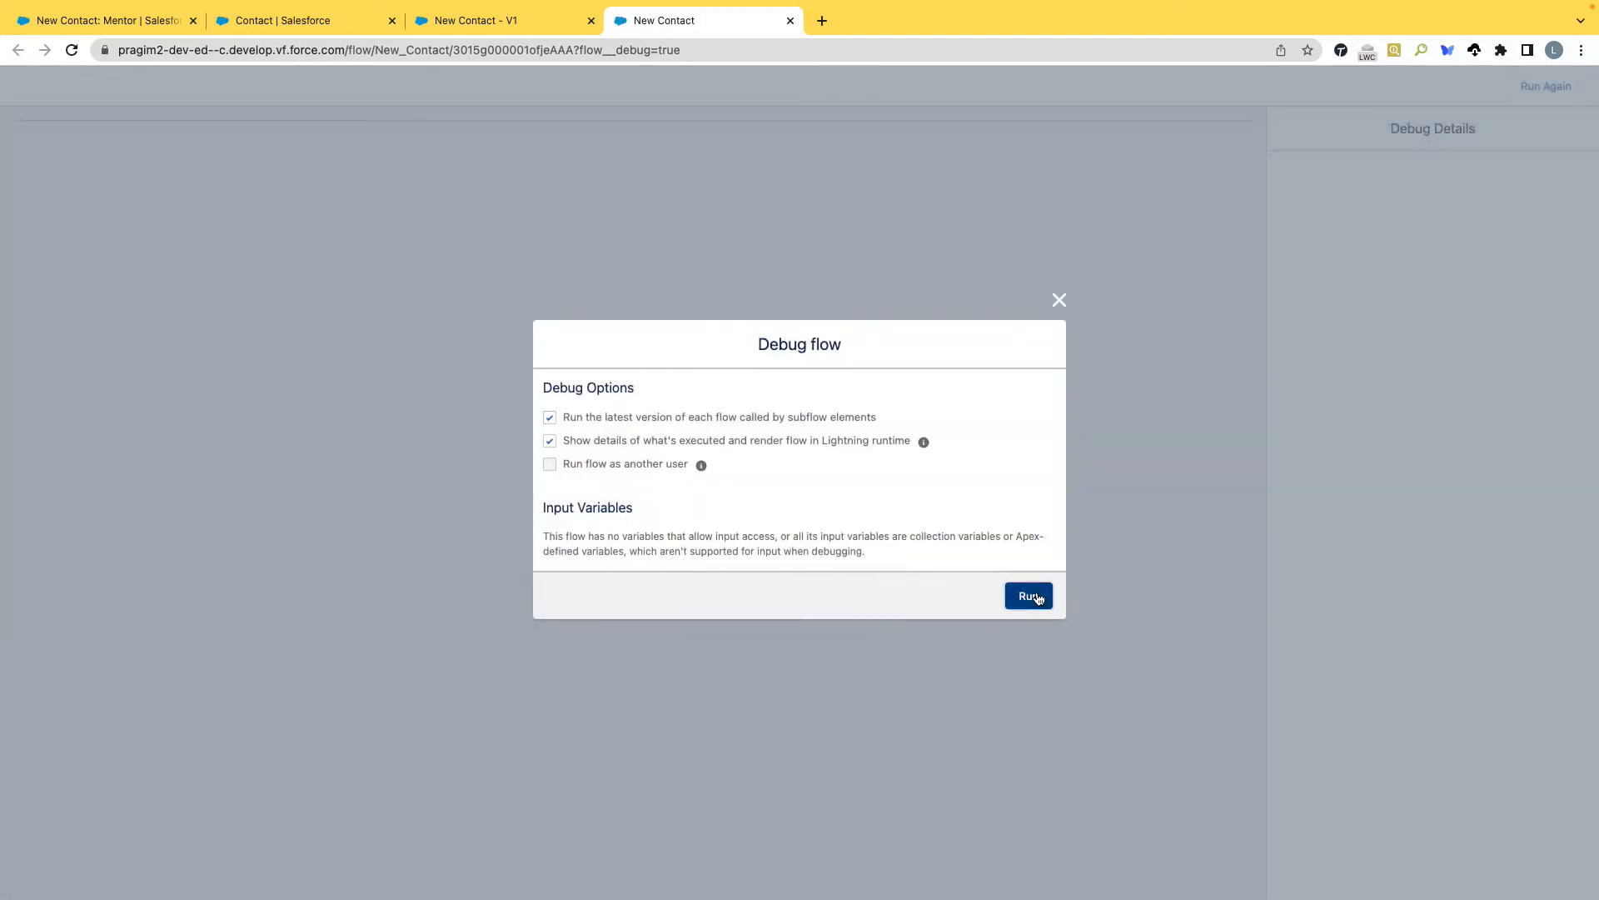
{"action": "left_click", "coordinate": [1029, 597]}
{"action": "left_click", "coordinate": [245, 200]}
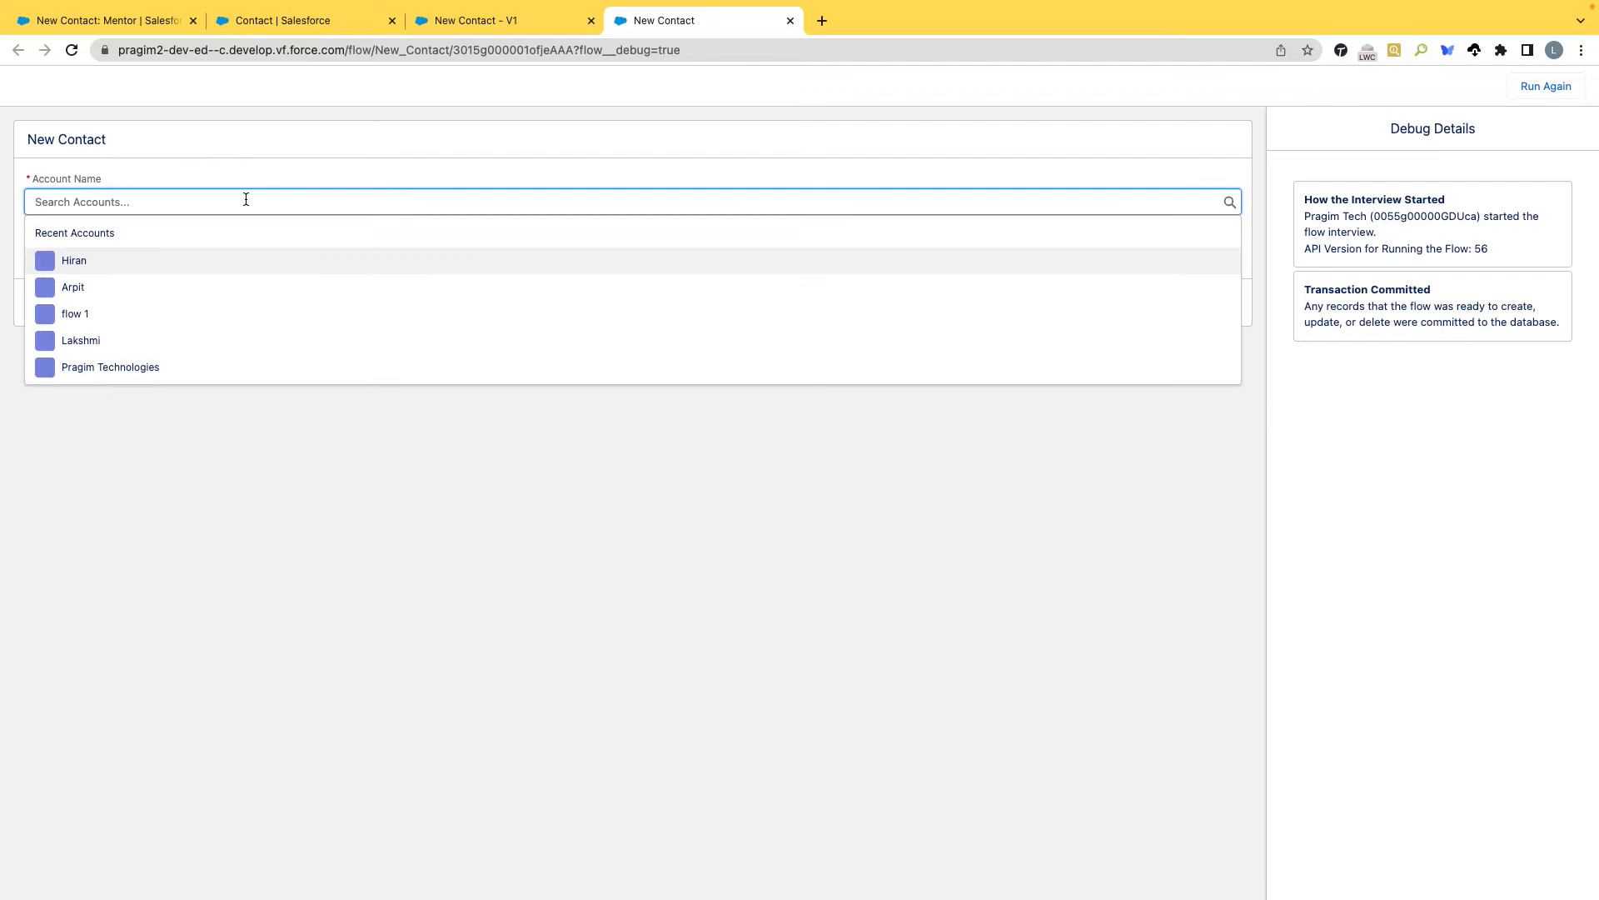
{"action": "left_click", "coordinate": [221, 314]}
{"action": "left_click", "coordinate": [215, 258]}
{"action": "left_click", "coordinate": [161, 313]}
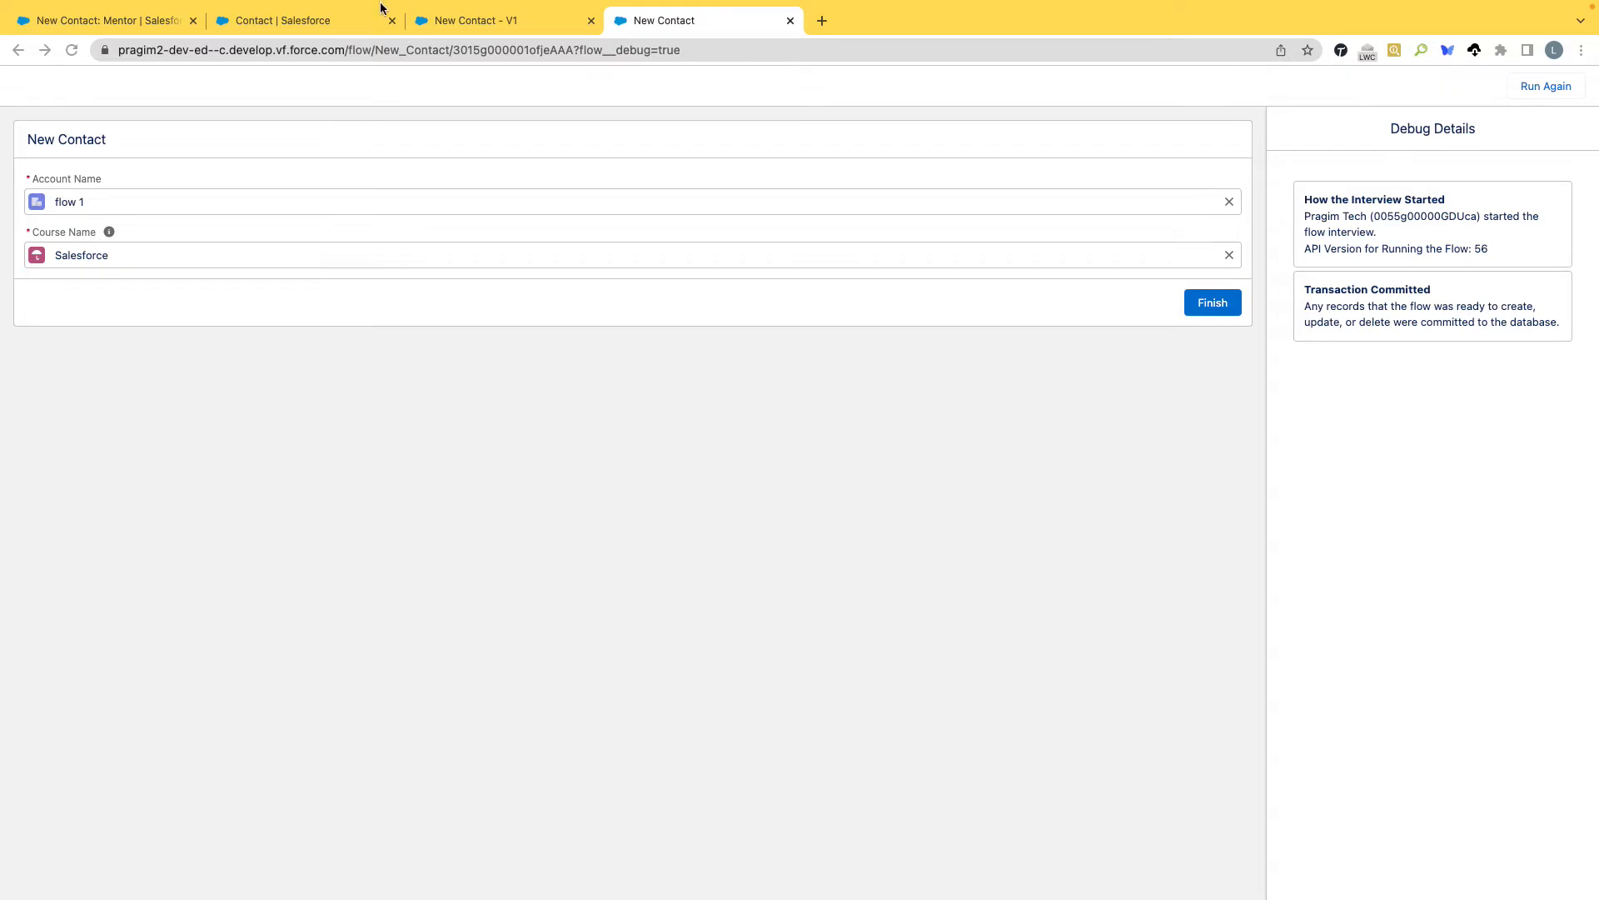
Review the Account Name lookup's object API name in the Account Information screen, cancel without changes and recheck the debug run.
{"action": "left_click", "coordinate": [533, 20]}
{"action": "left_click", "coordinate": [804, 291]}
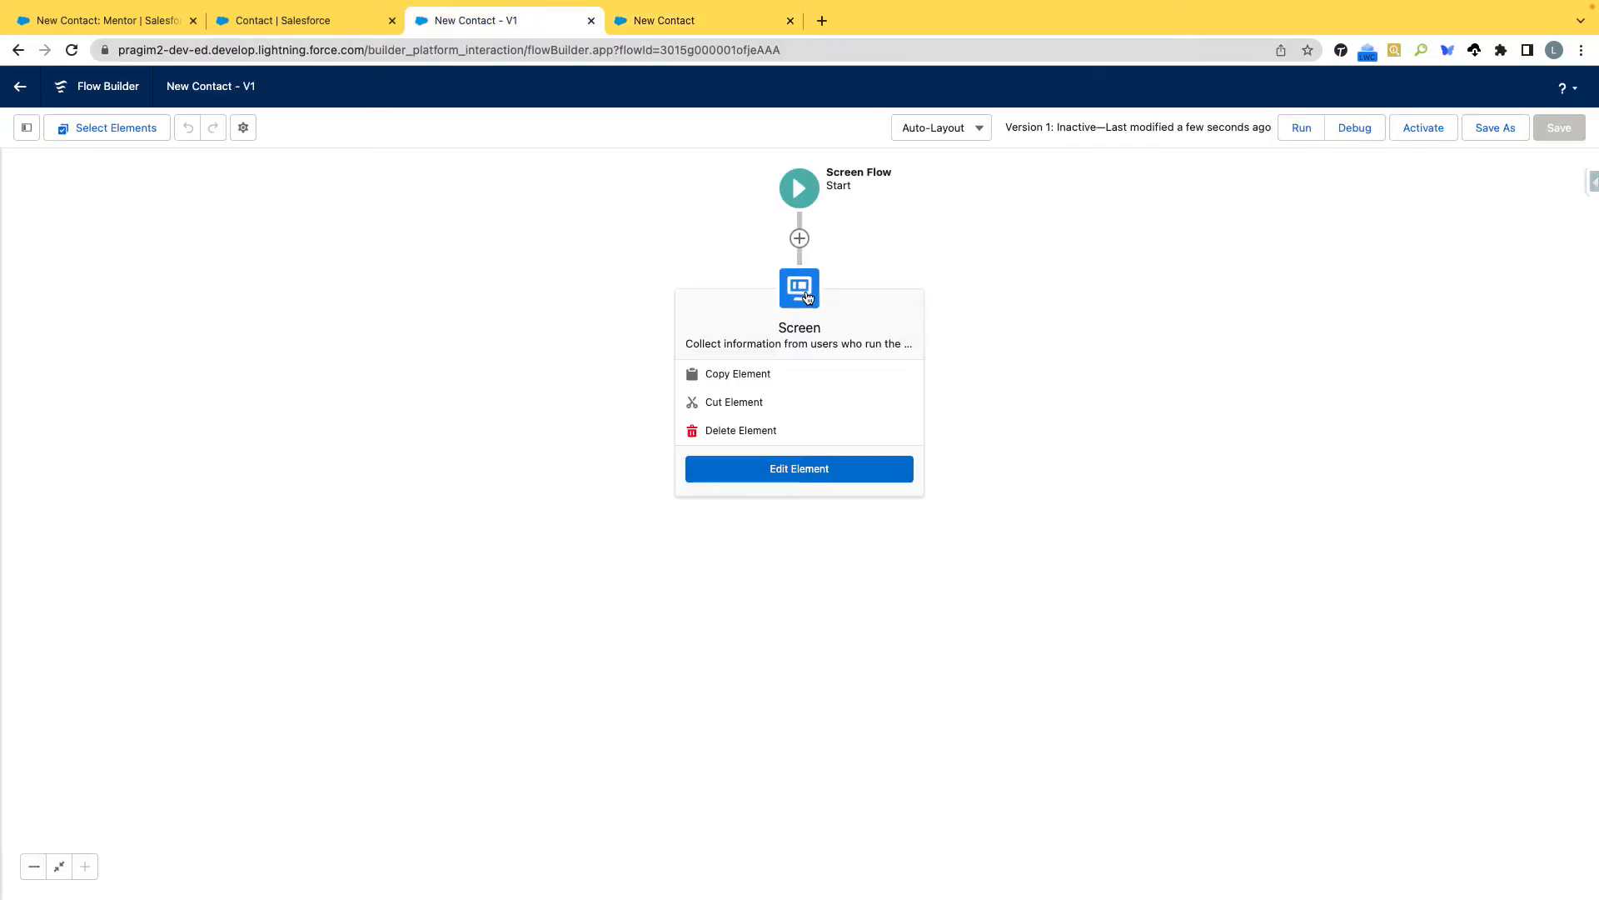
{"action": "double_click", "coordinate": [806, 297]}
{"action": "left_click", "coordinate": [406, 308]}
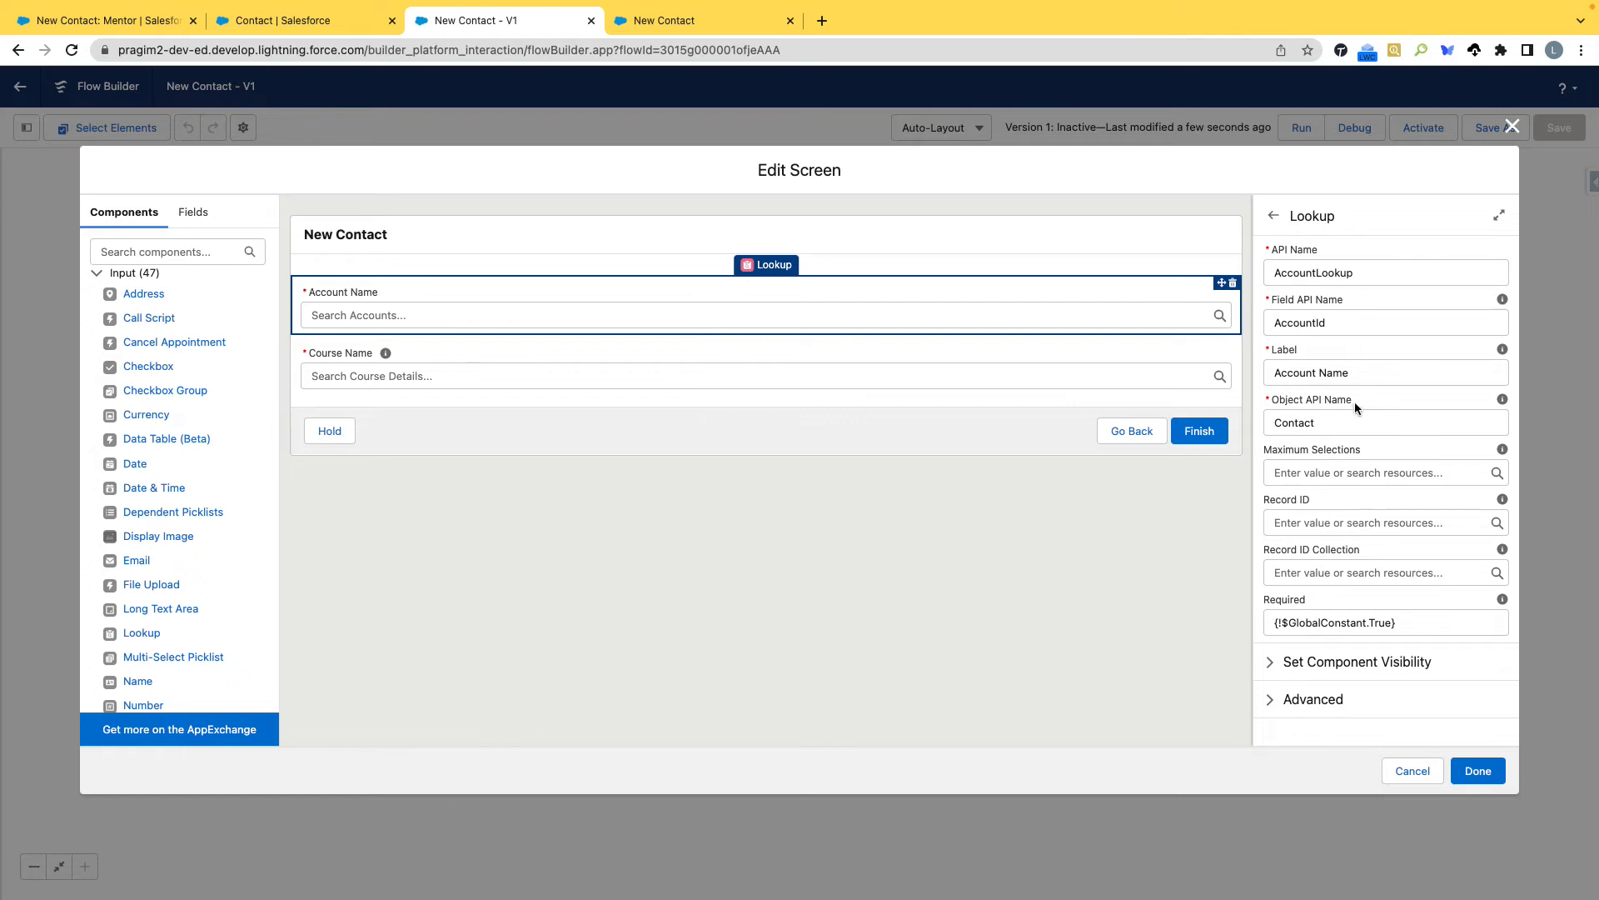
{"action": "left_click_drag", "start_coordinate": [1354, 402], "coordinate": [1275, 426]}
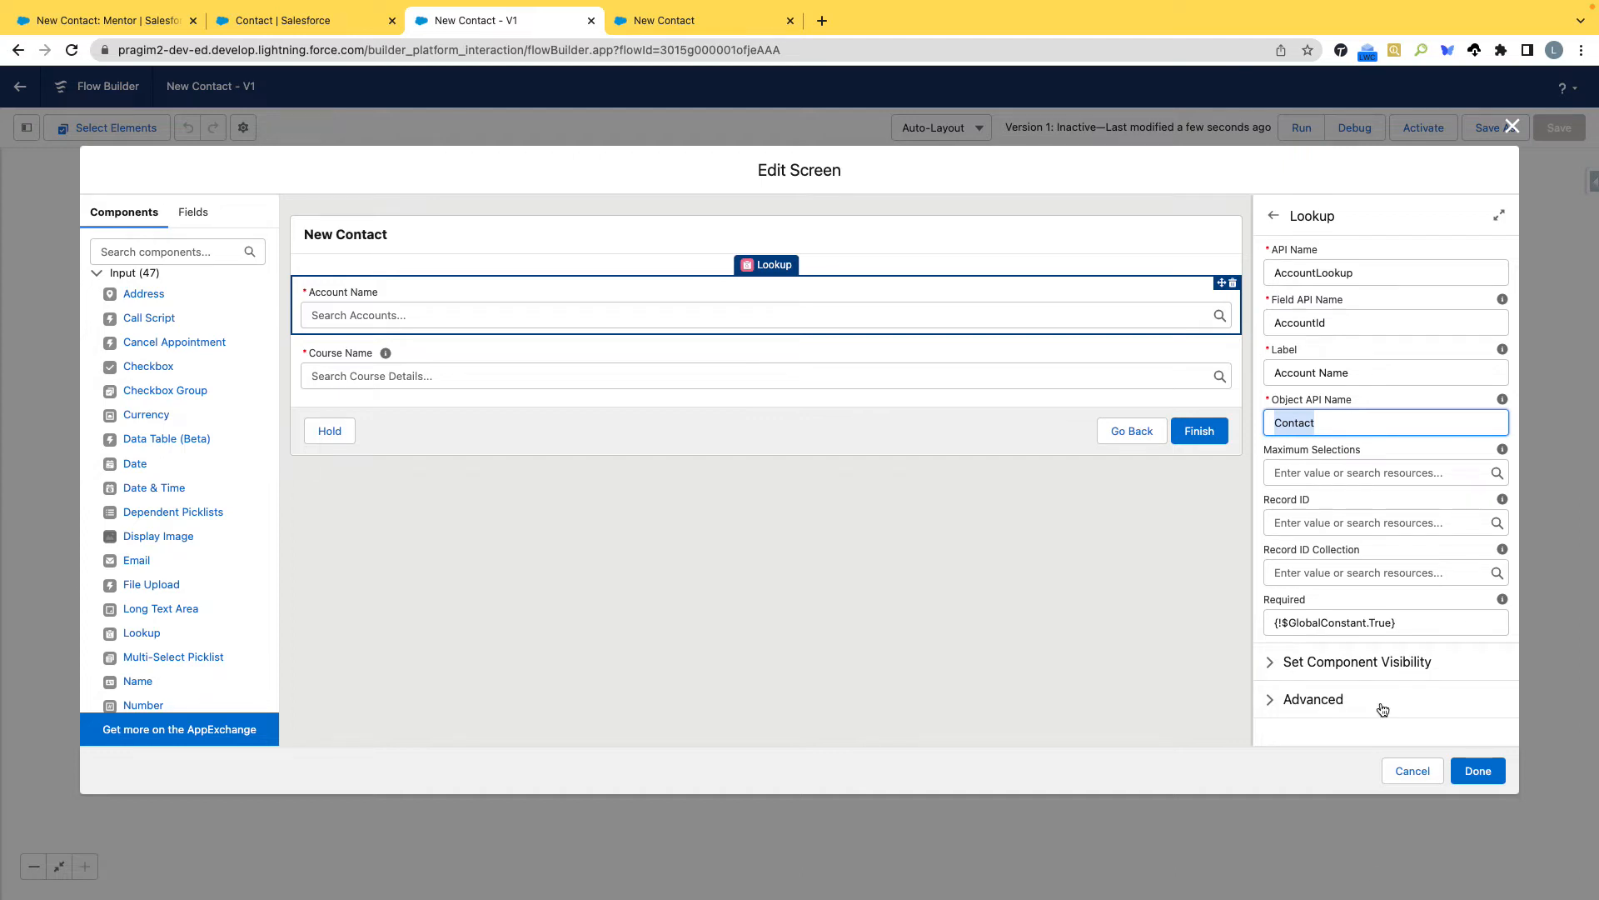
{"action": "left_click", "coordinate": [1405, 771]}
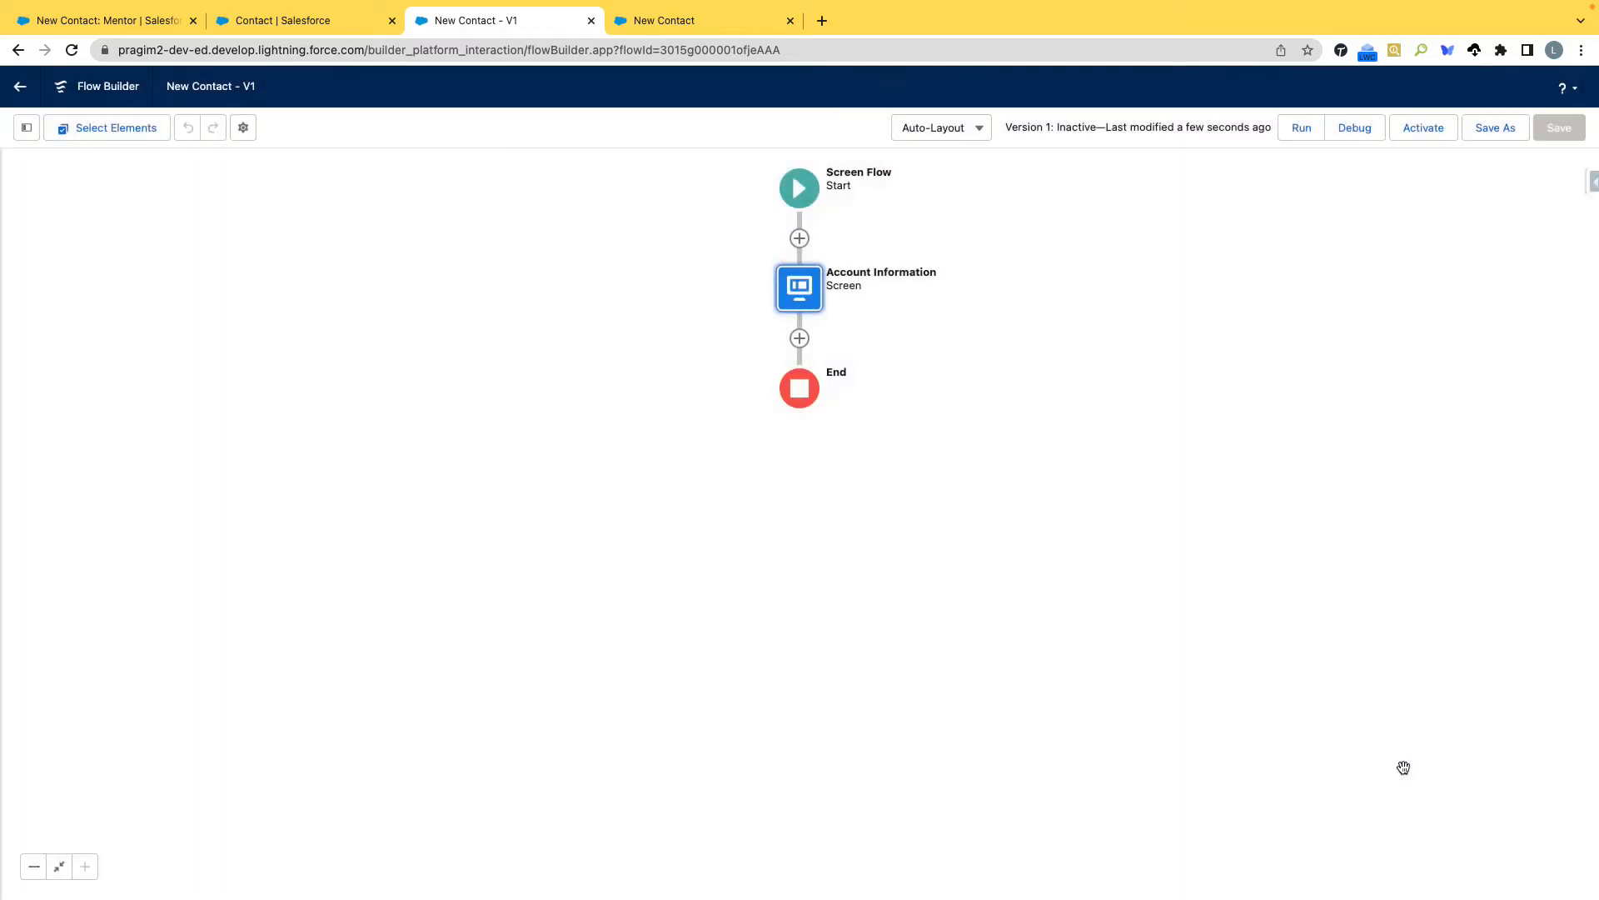
{"action": "left_click", "coordinate": [679, 19]}
{"action": "left_click", "coordinate": [467, 20]}
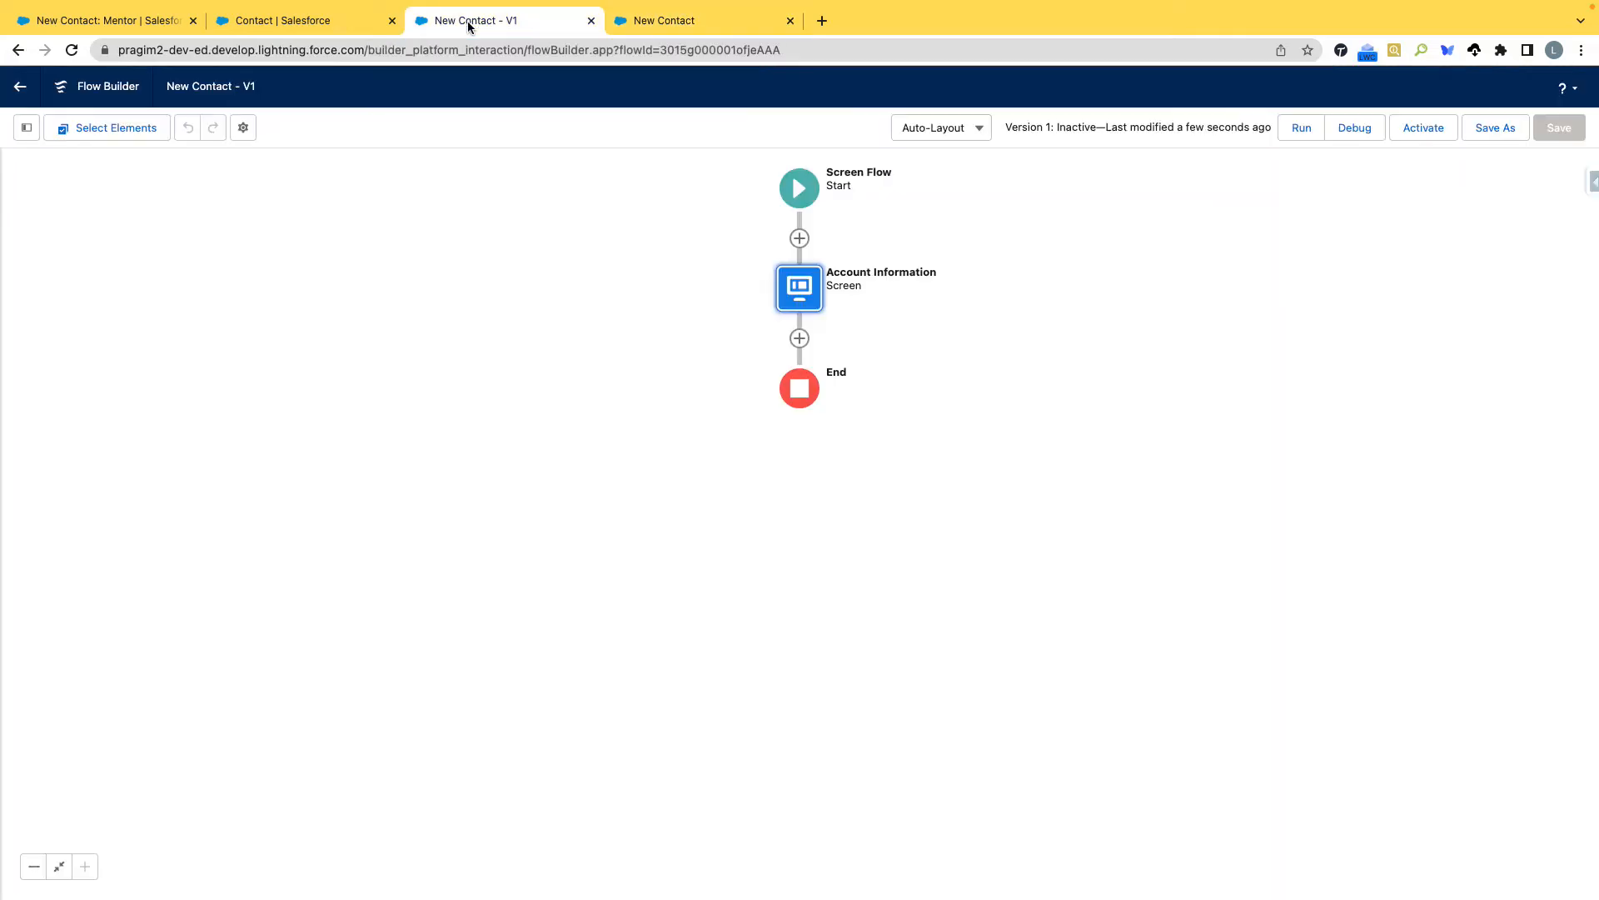
Review the required and optional fields on the New Contact: Mentor form and the flow's debug run.
{"action": "left_click", "coordinate": [296, 21]}
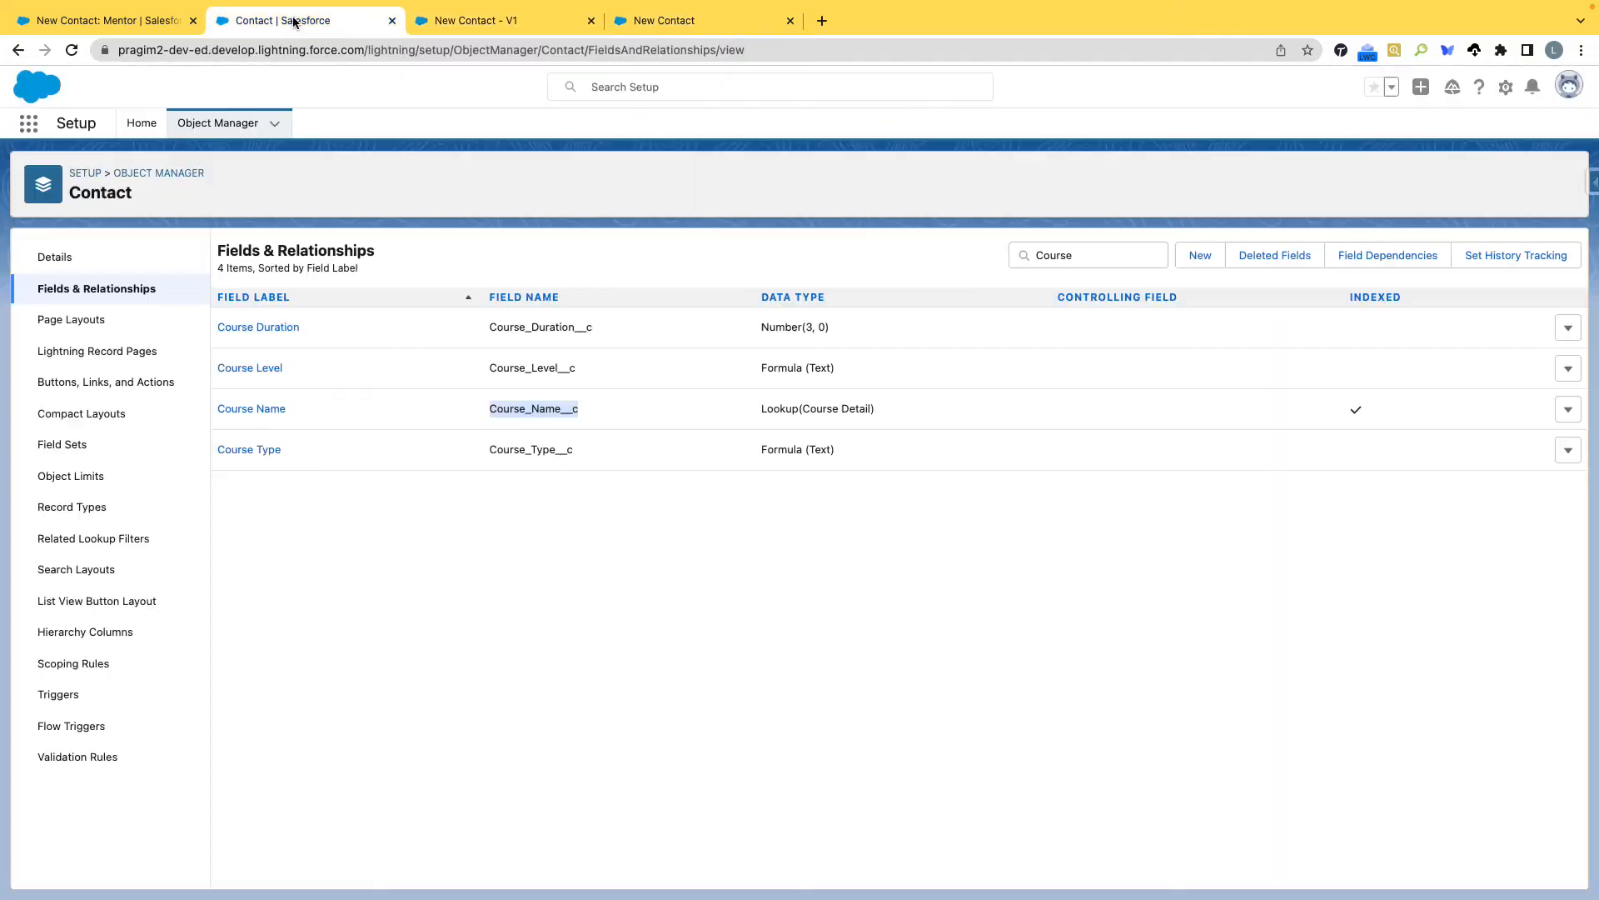
{"action": "left_click", "coordinate": [106, 19]}
{"action": "scroll", "coordinate": [535, 308], "scroll_direction": "up", "scroll_amount": 6}
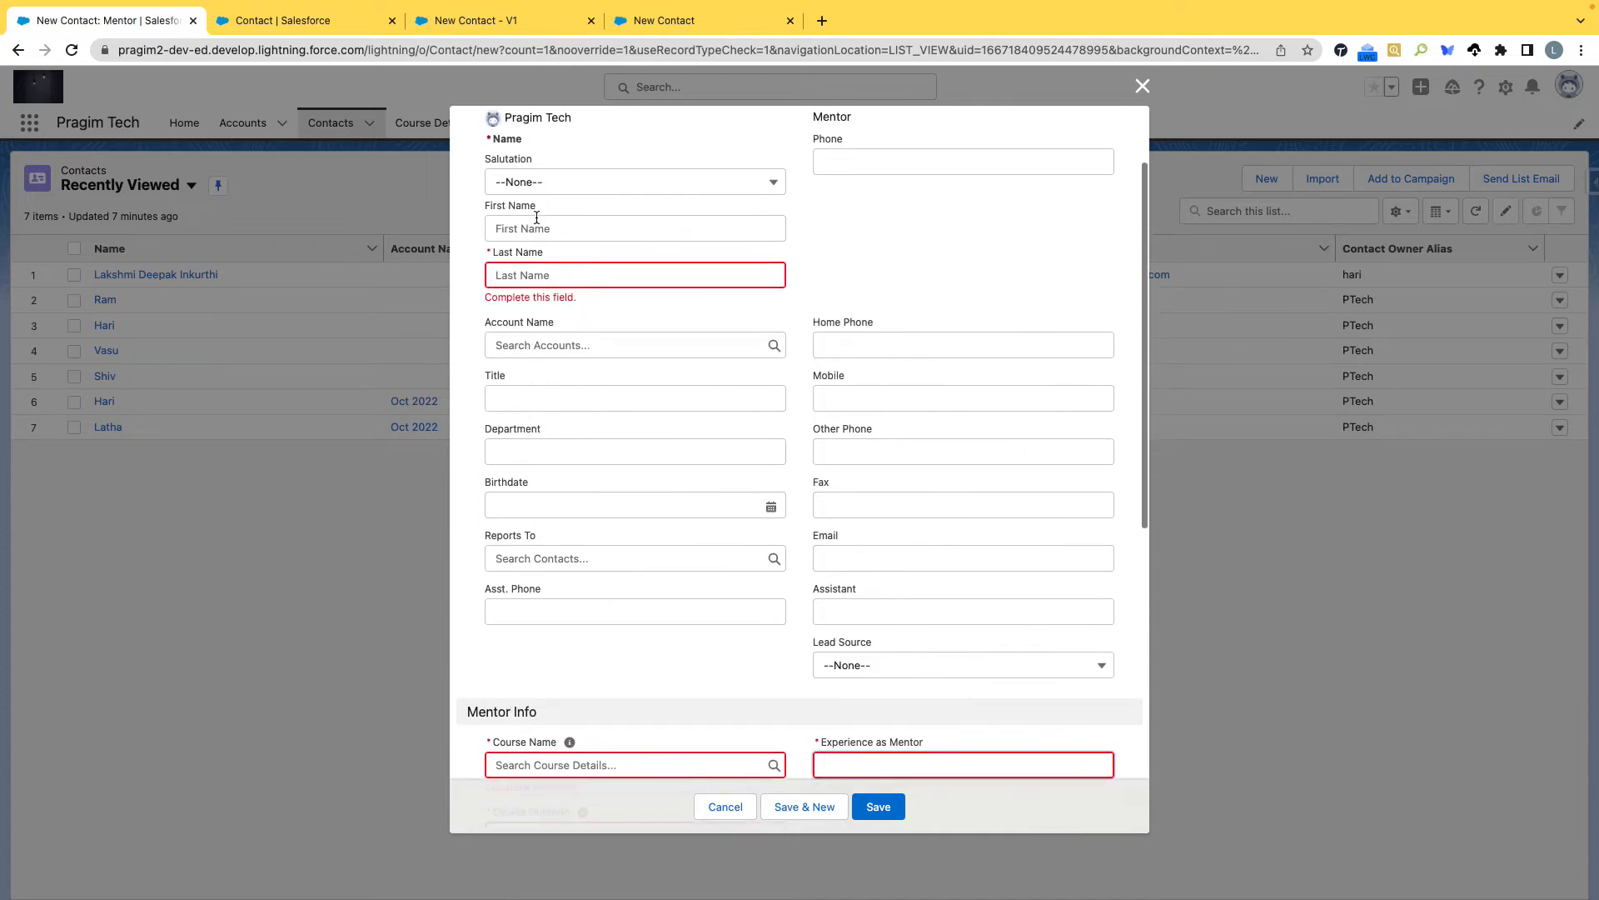
{"action": "scroll", "coordinate": [547, 384], "scroll_direction": "down", "scroll_amount": 8}
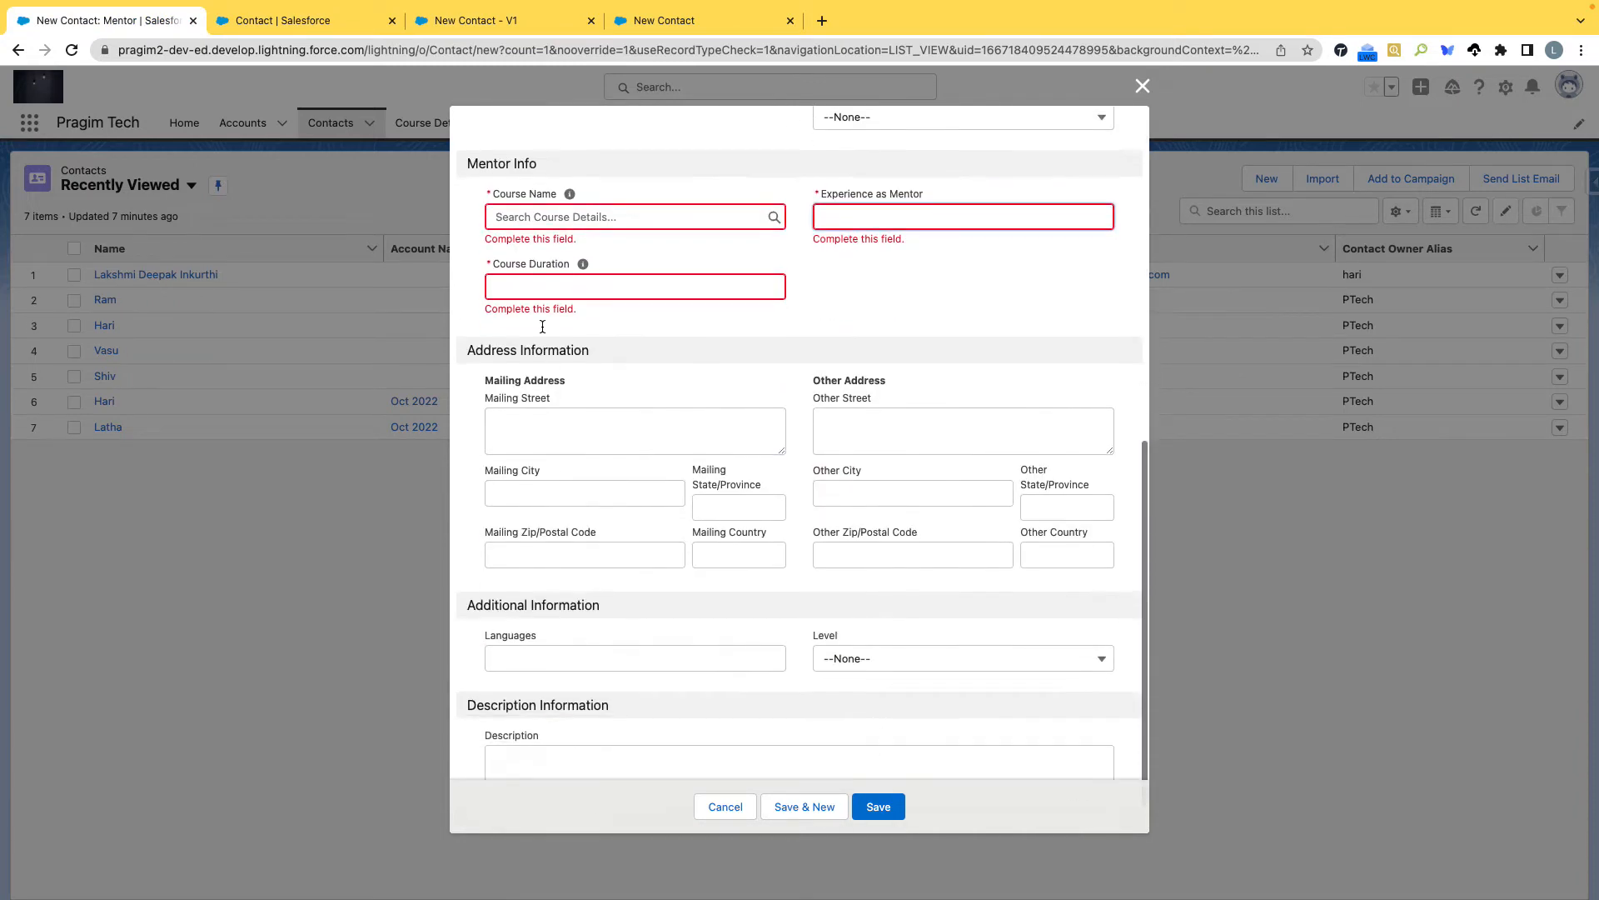
{"action": "scroll", "coordinate": [527, 179], "scroll_direction": "up", "scroll_amount": 8}
{"action": "scroll", "coordinate": [526, 173], "scroll_direction": "up", "scroll_amount": 1}
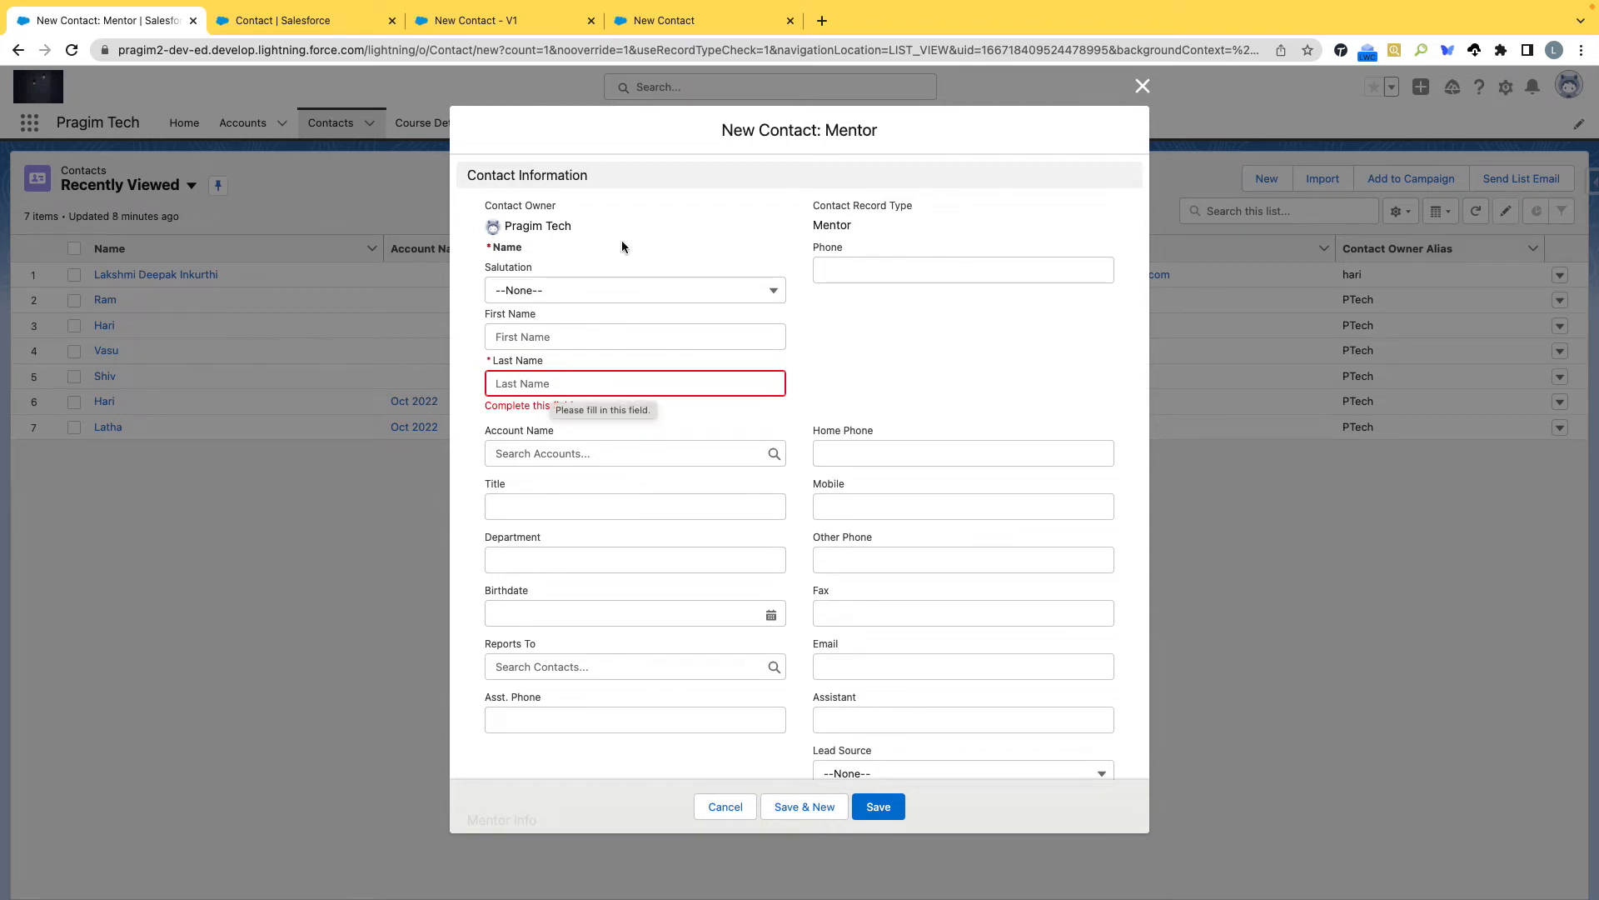
{"action": "left_click", "coordinate": [681, 21]}
{"action": "left_click", "coordinate": [966, 448]}
{"action": "left_click", "coordinate": [479, 21]}
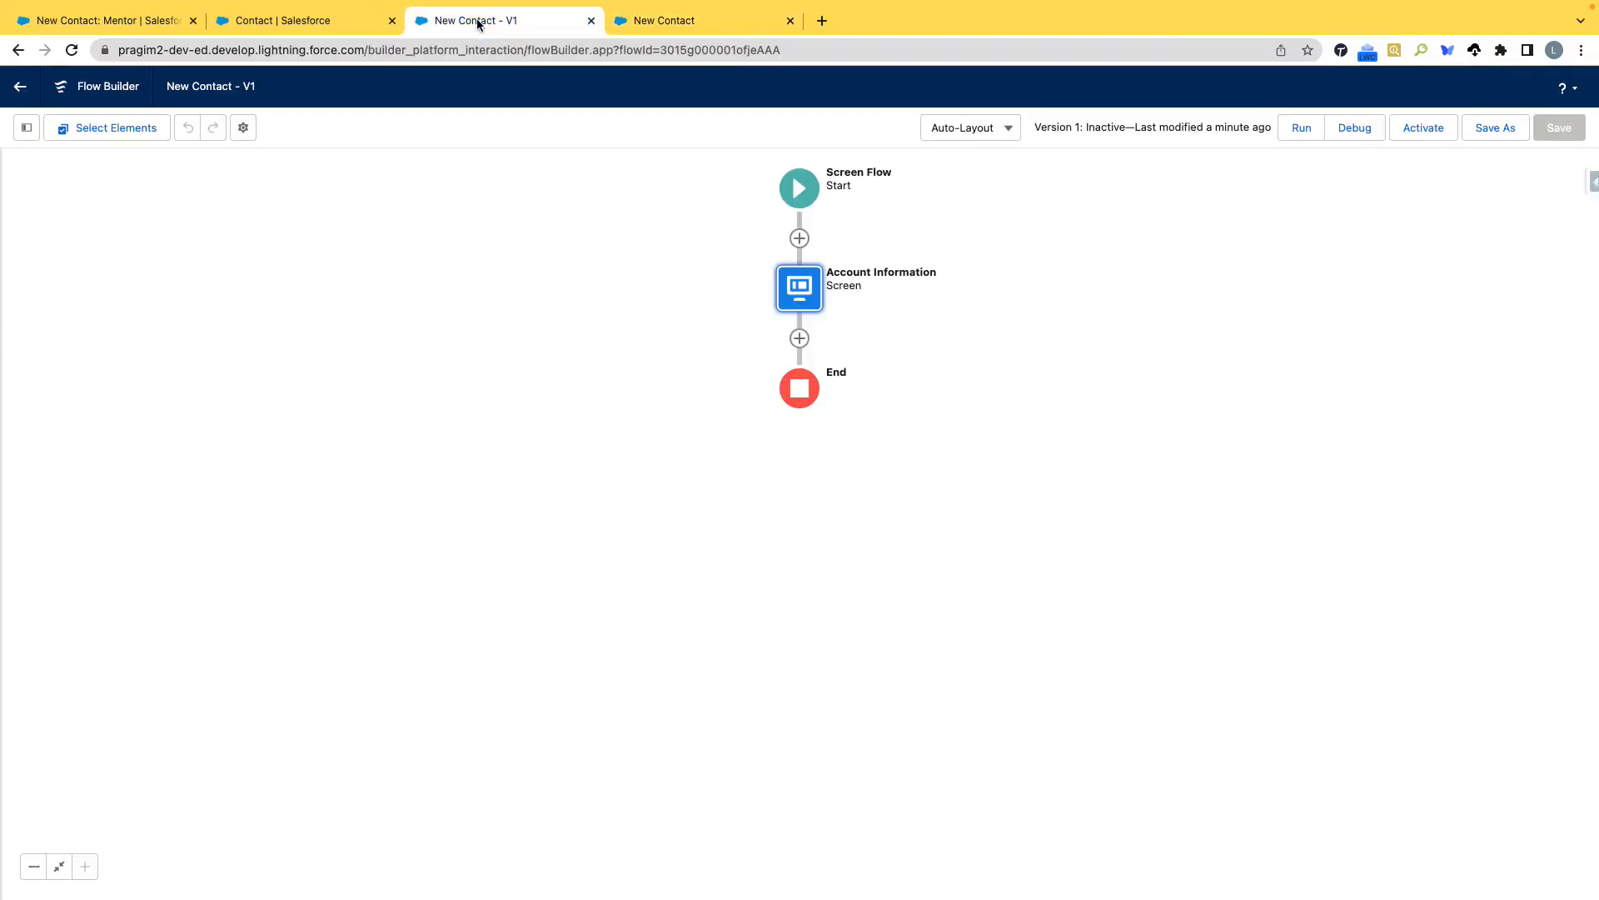
{"action": "left_click", "coordinate": [799, 338]}
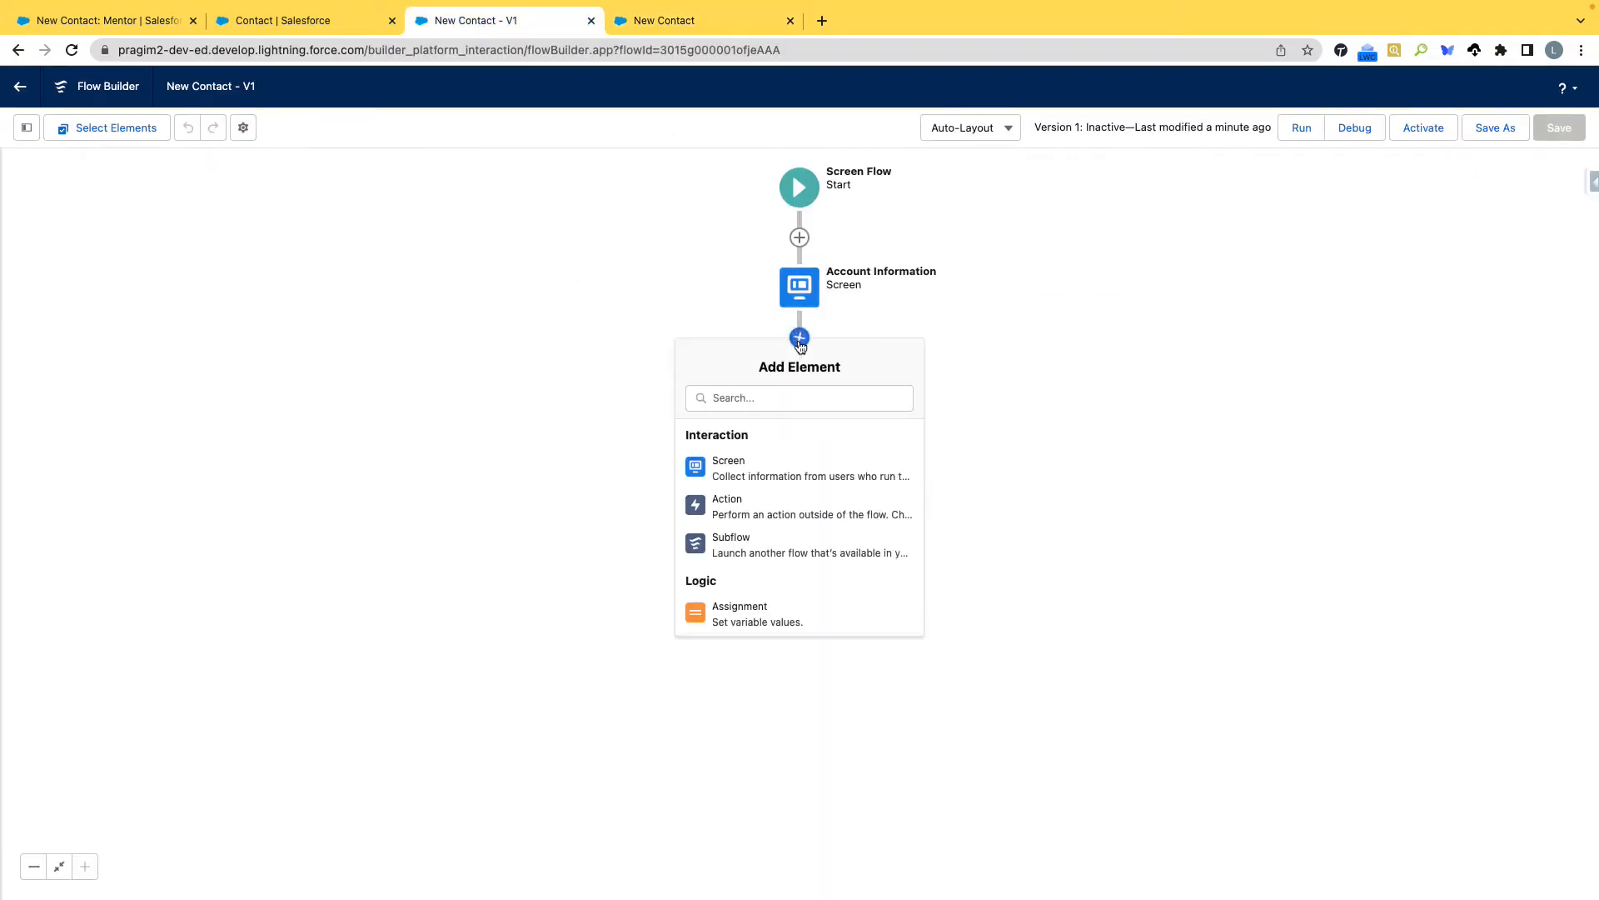
{"action": "left_click", "coordinate": [761, 475]}
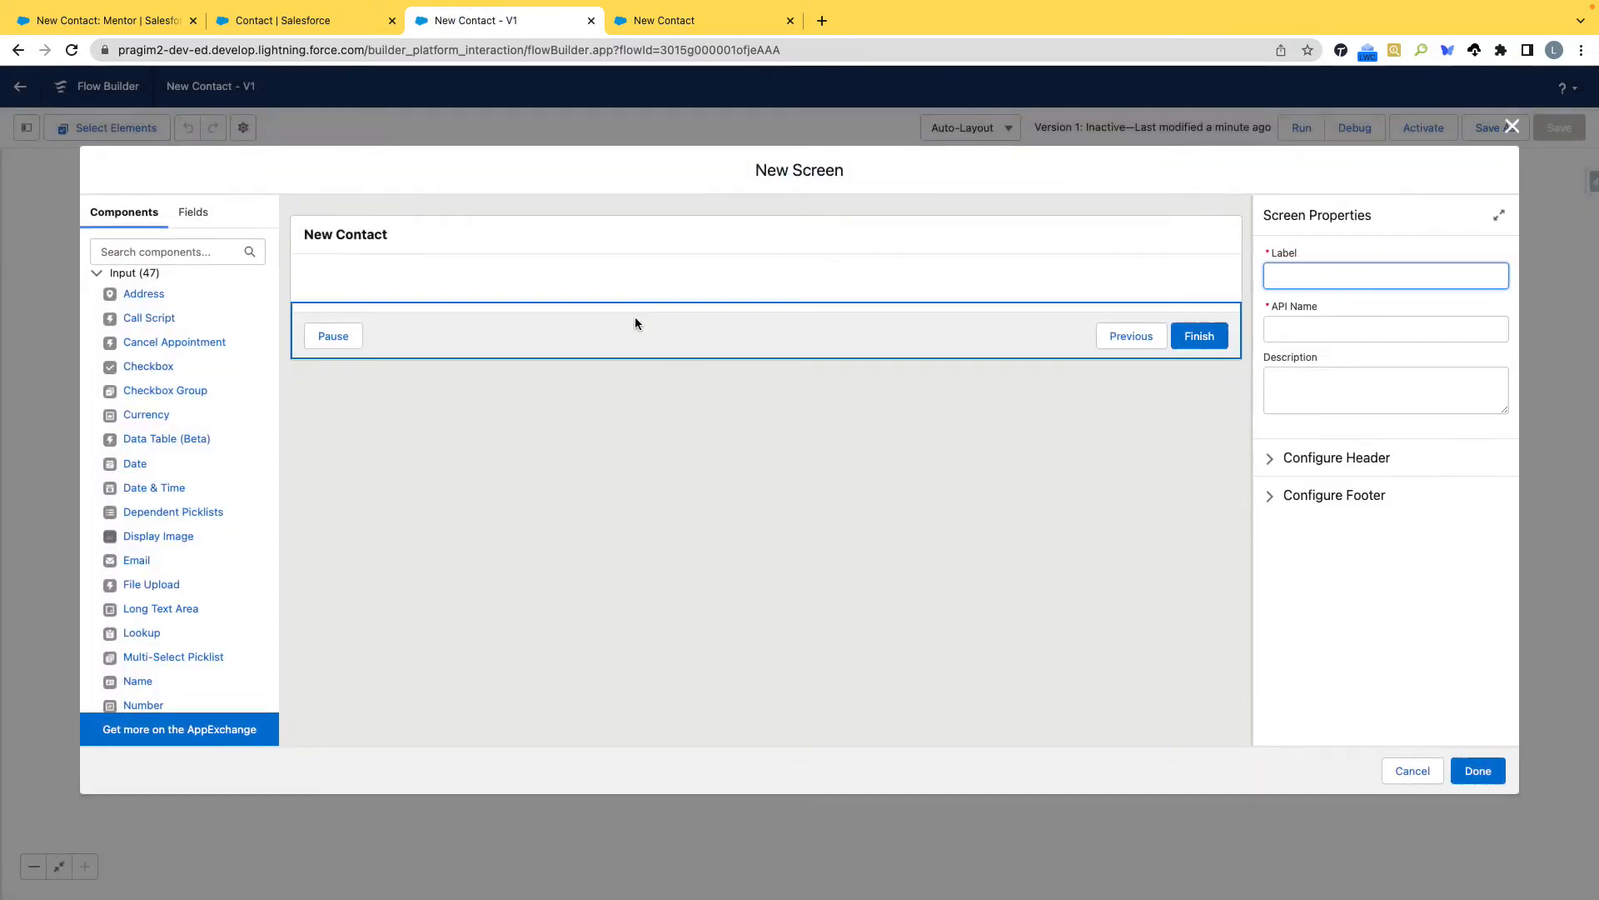
{"action": "scroll", "coordinate": [160, 437], "scroll_direction": "down", "scroll_amount": 6}
{"action": "scroll", "coordinate": [160, 437], "scroll_direction": "down", "scroll_amount": 5}
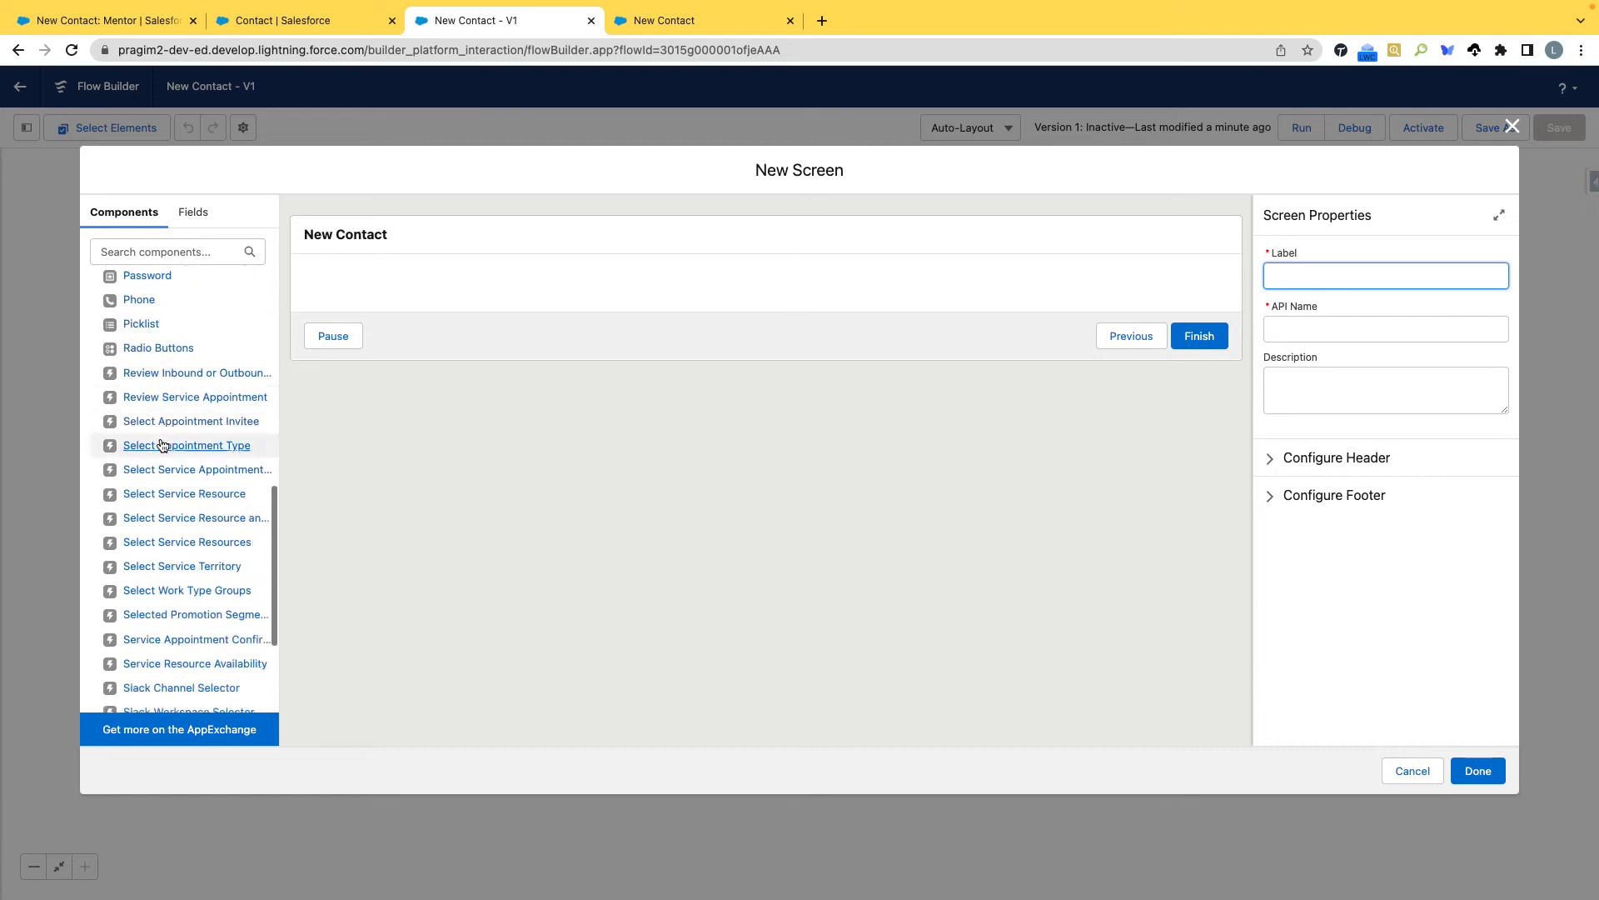
{"action": "scroll", "coordinate": [177, 590], "scroll_direction": "up", "scroll_amount": 10}
{"action": "scroll", "coordinate": [176, 579], "scroll_direction": "up", "scroll_amount": 3}
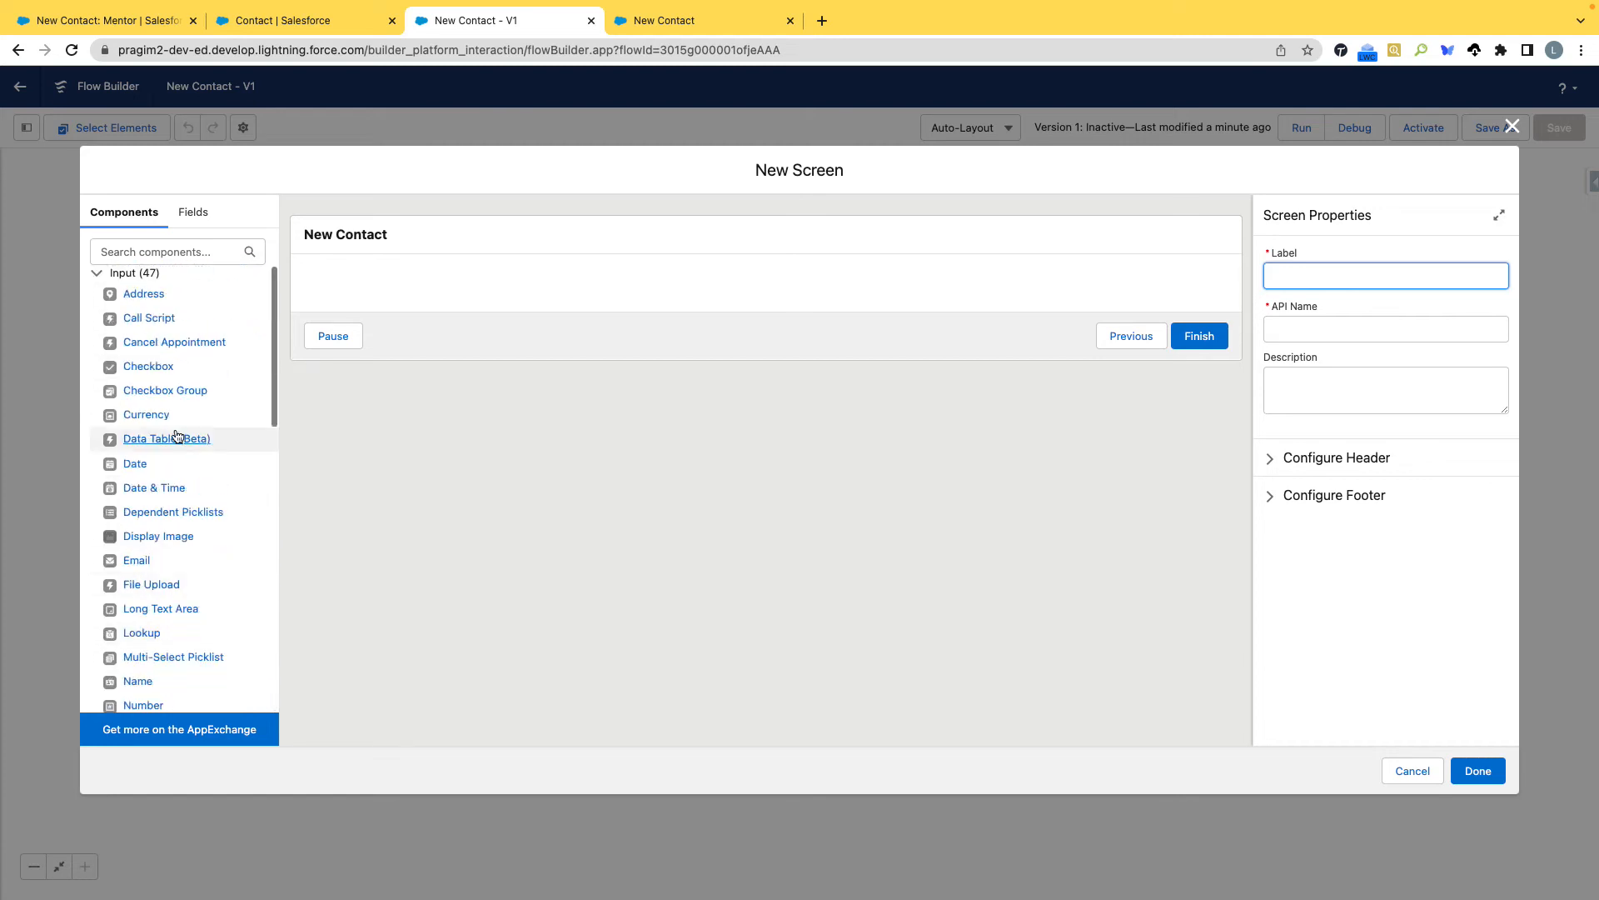
{"action": "left_click", "coordinate": [153, 249]}
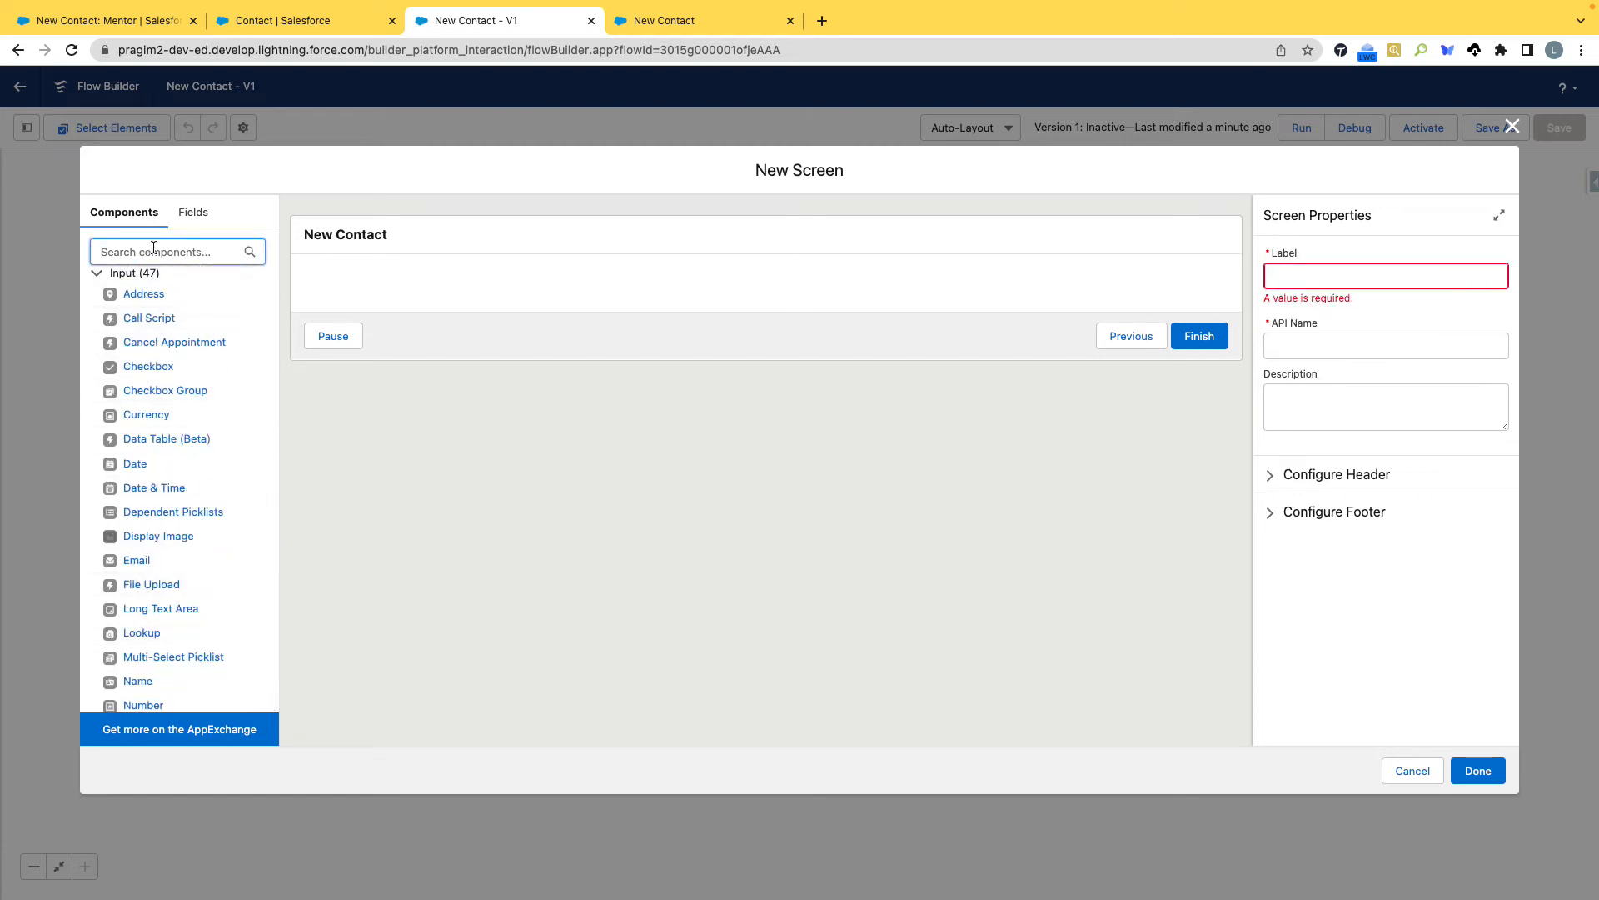
{"action": "type", "text": "Text"}
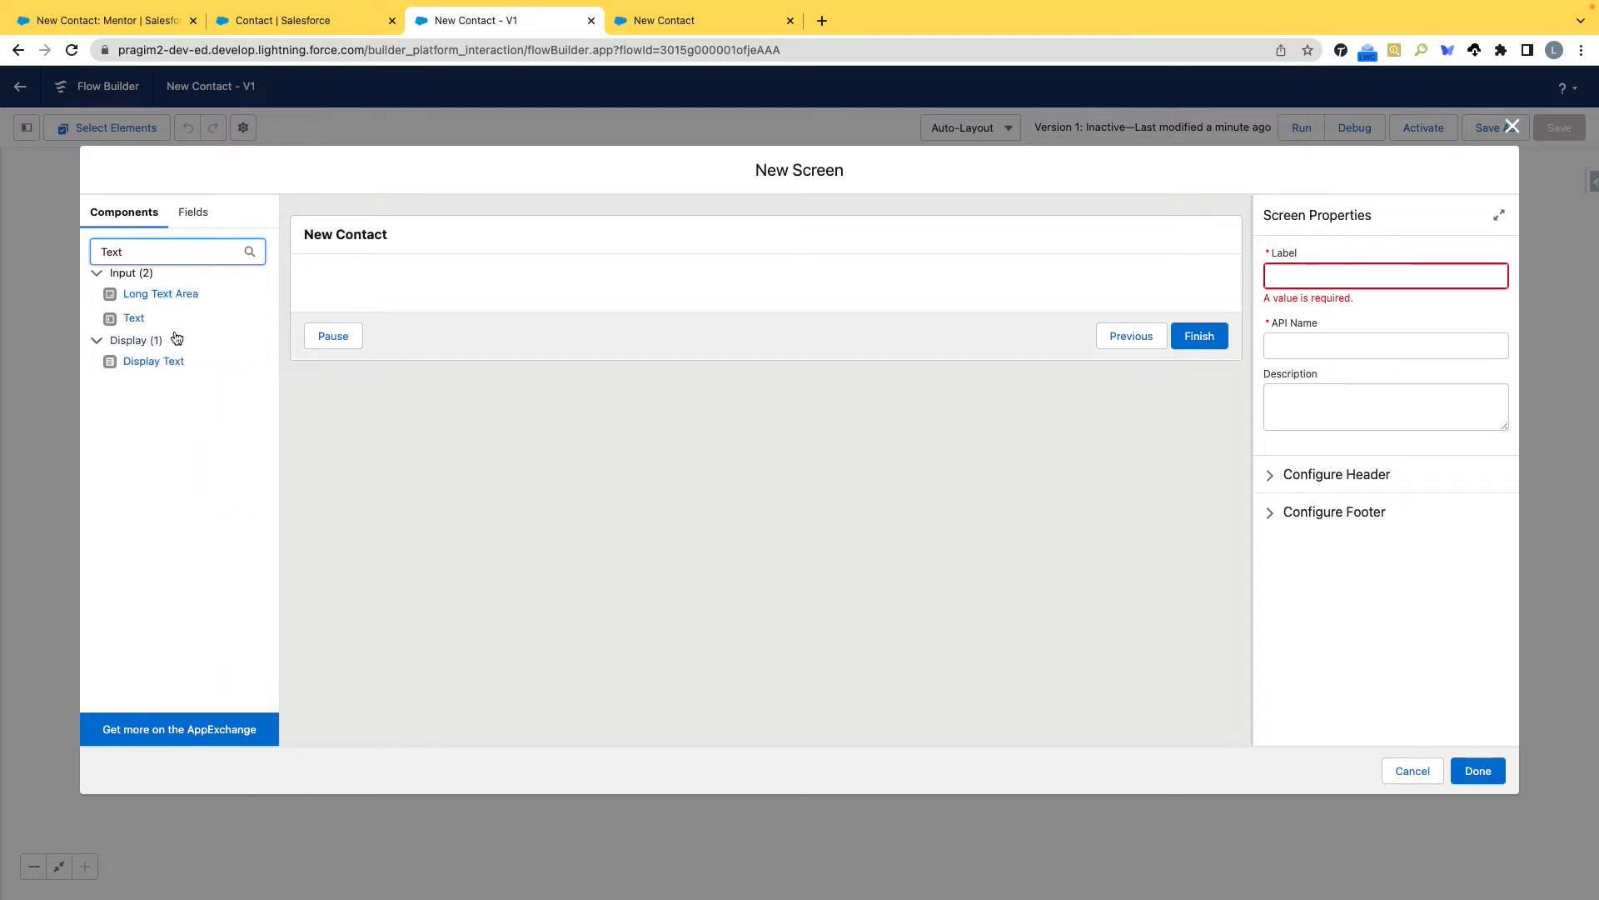
{"action": "left_click_drag", "start_coordinate": [139, 325], "coordinate": [328, 285]}
{"action": "left_click", "coordinate": [1342, 279]}
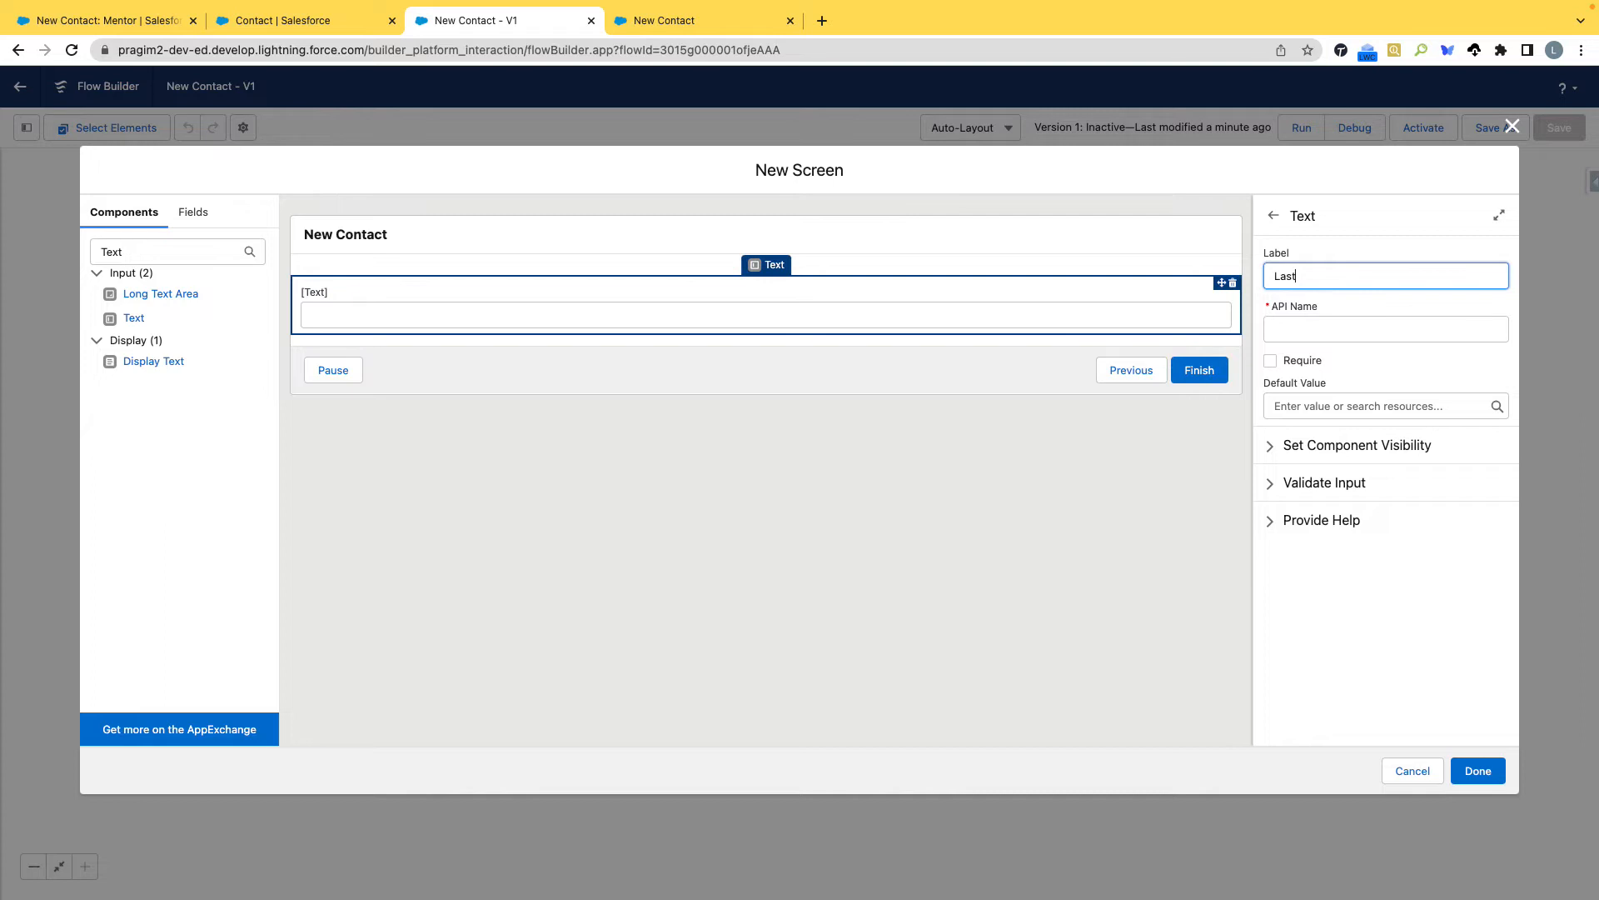
{"action": "key", "text": "Tab"}
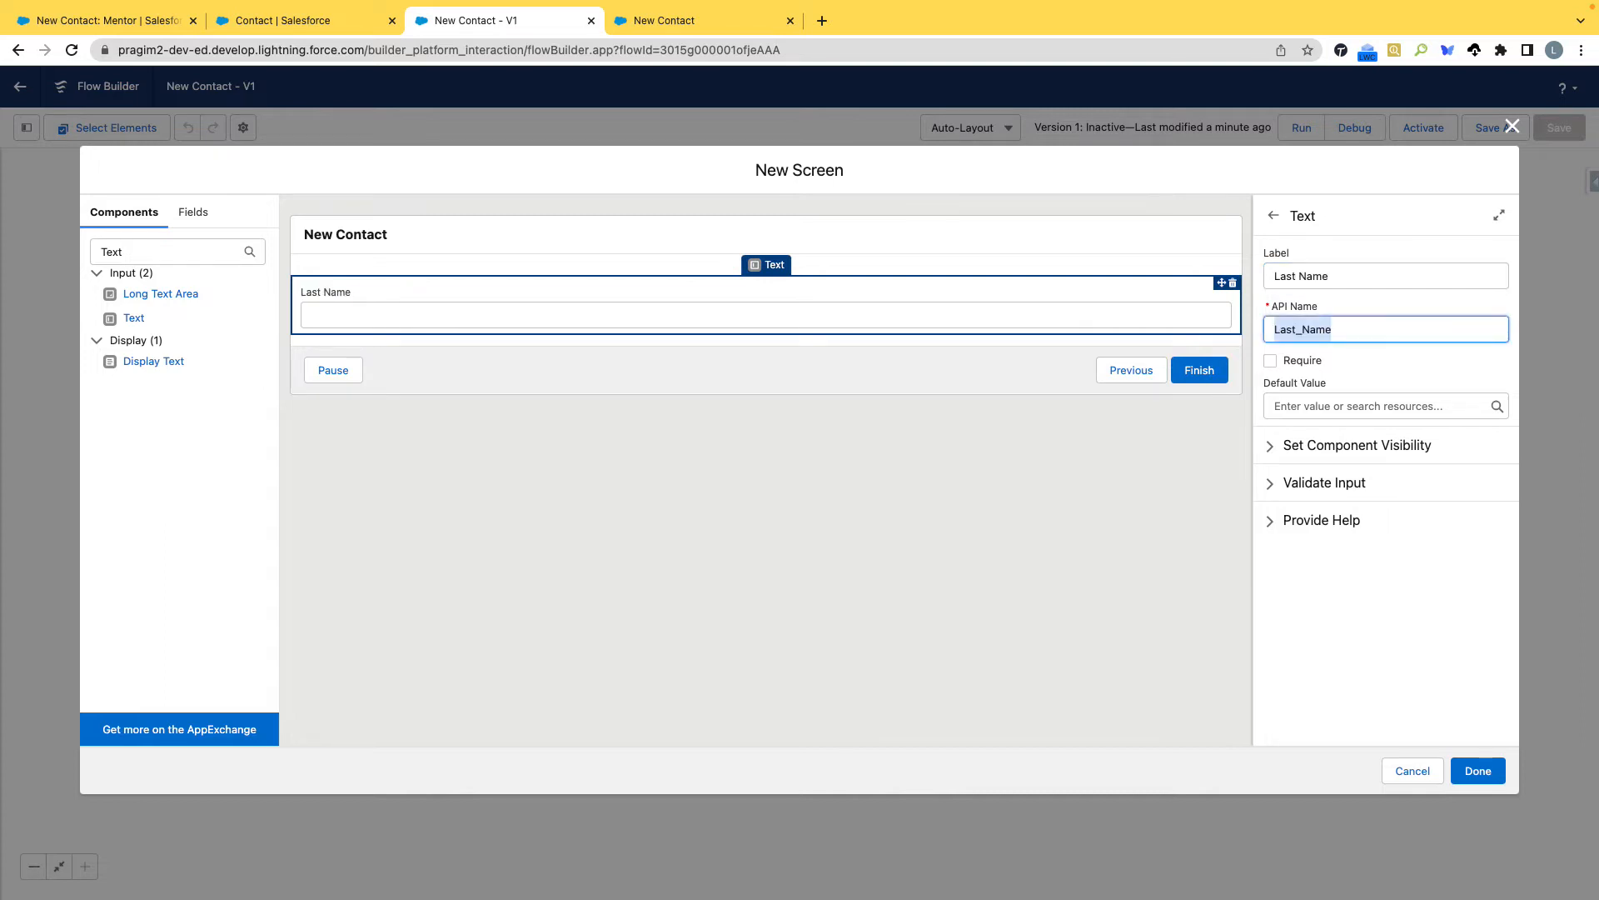
{"action": "left_click", "coordinate": [1412, 772]}
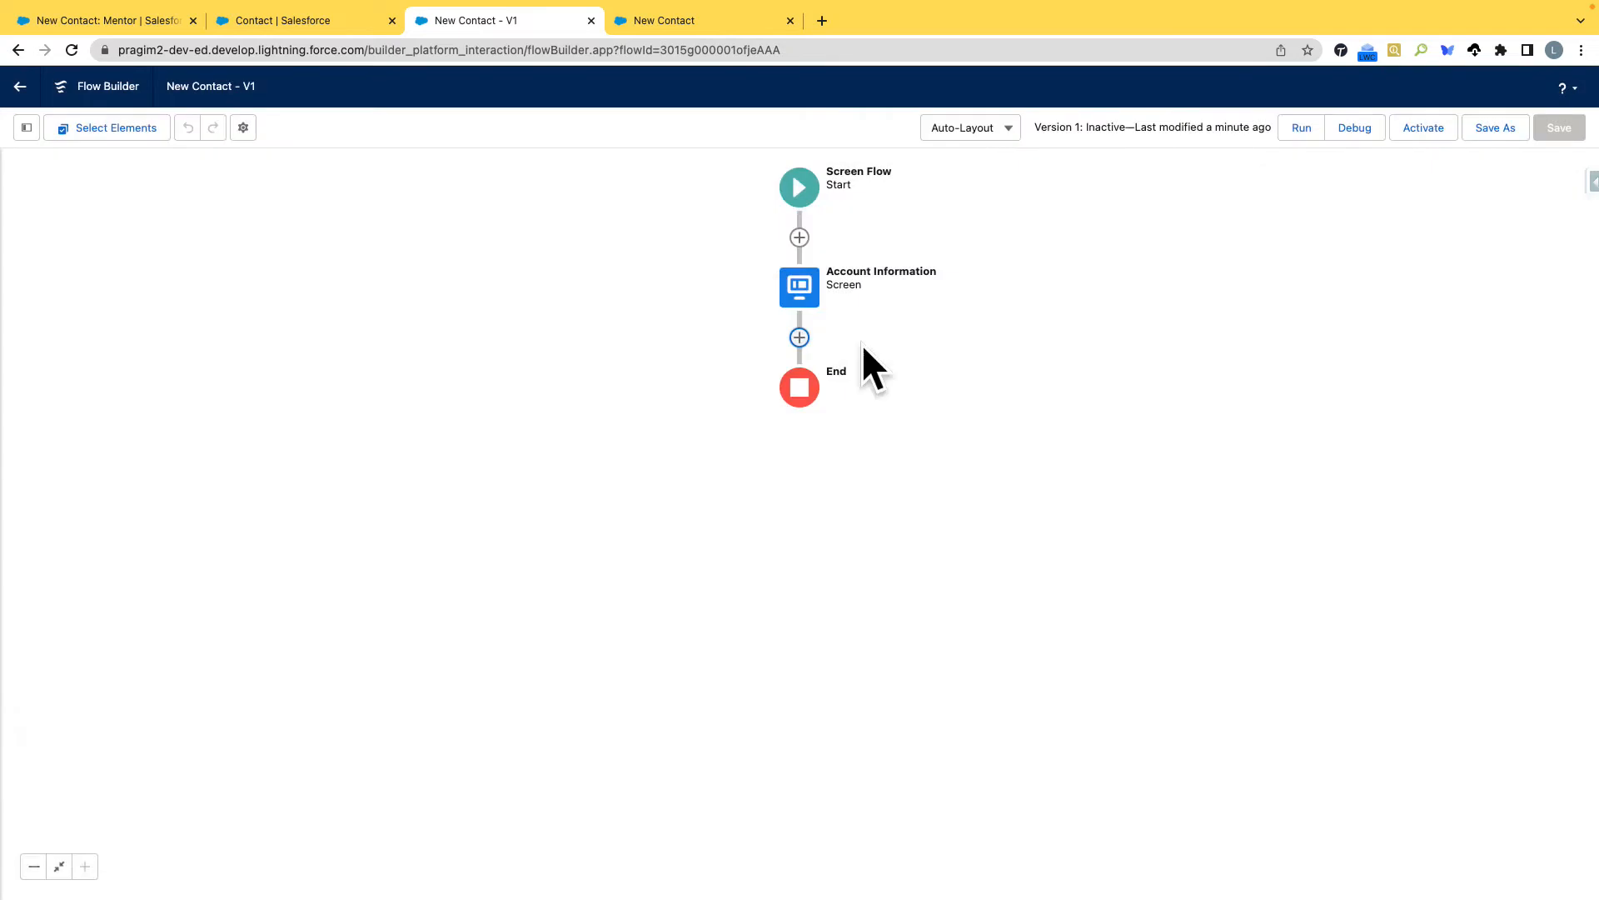
Review the lookups in the Account Information screen element and close it without changes.
{"action": "double_click", "coordinate": [808, 296]}
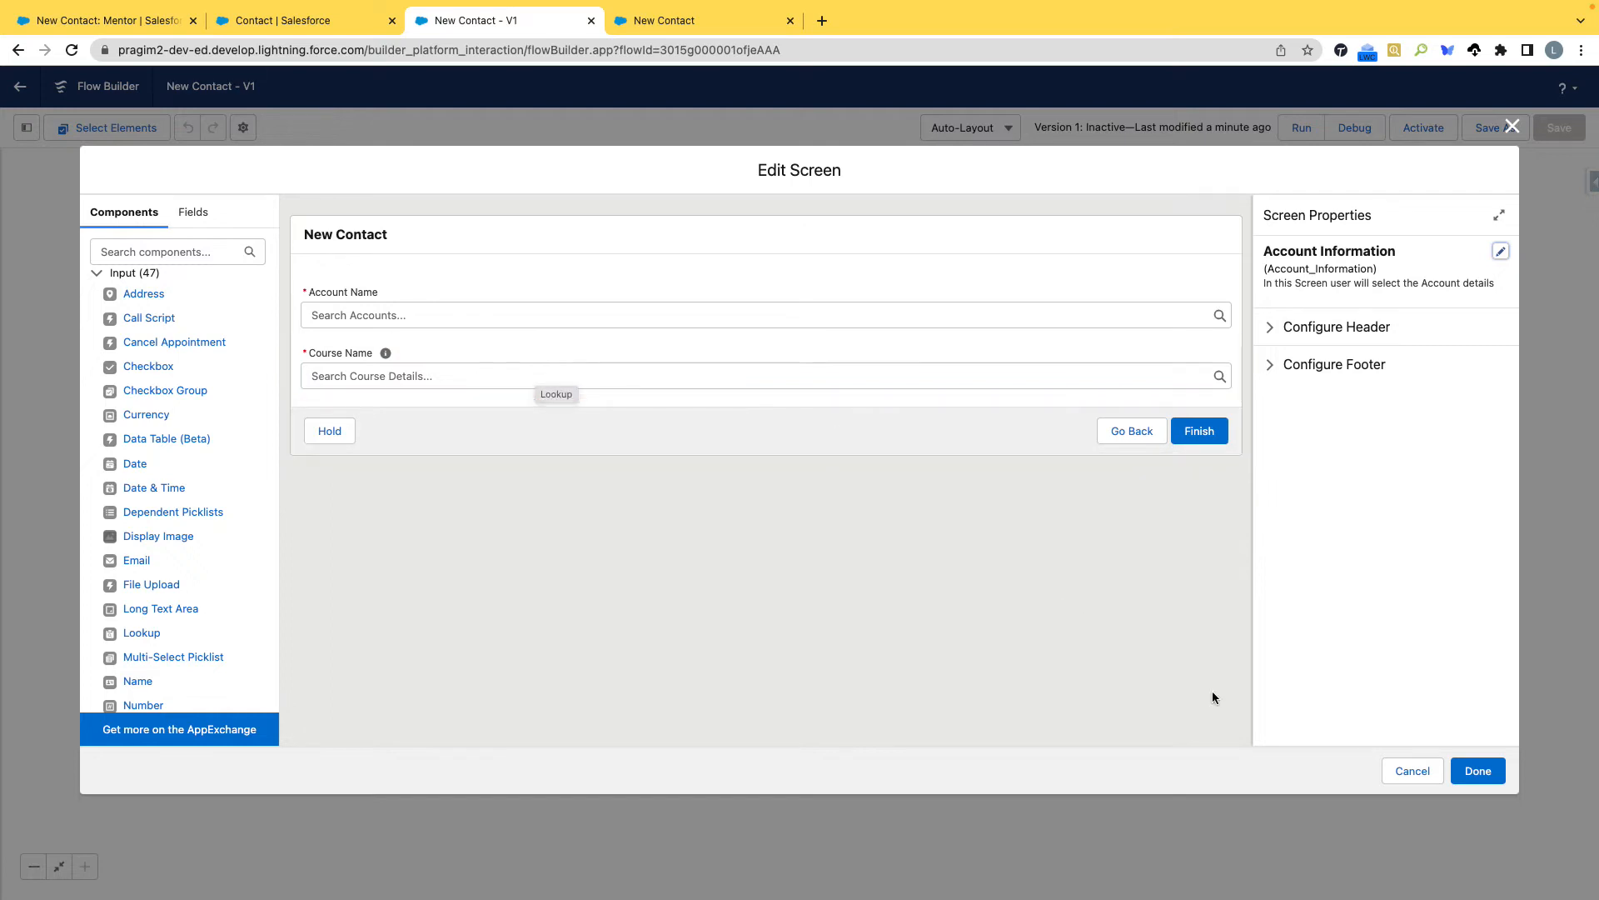
{"action": "left_click", "coordinate": [1432, 779]}
{"action": "left_click", "coordinate": [798, 289]}
{"action": "left_click", "coordinate": [813, 347]}
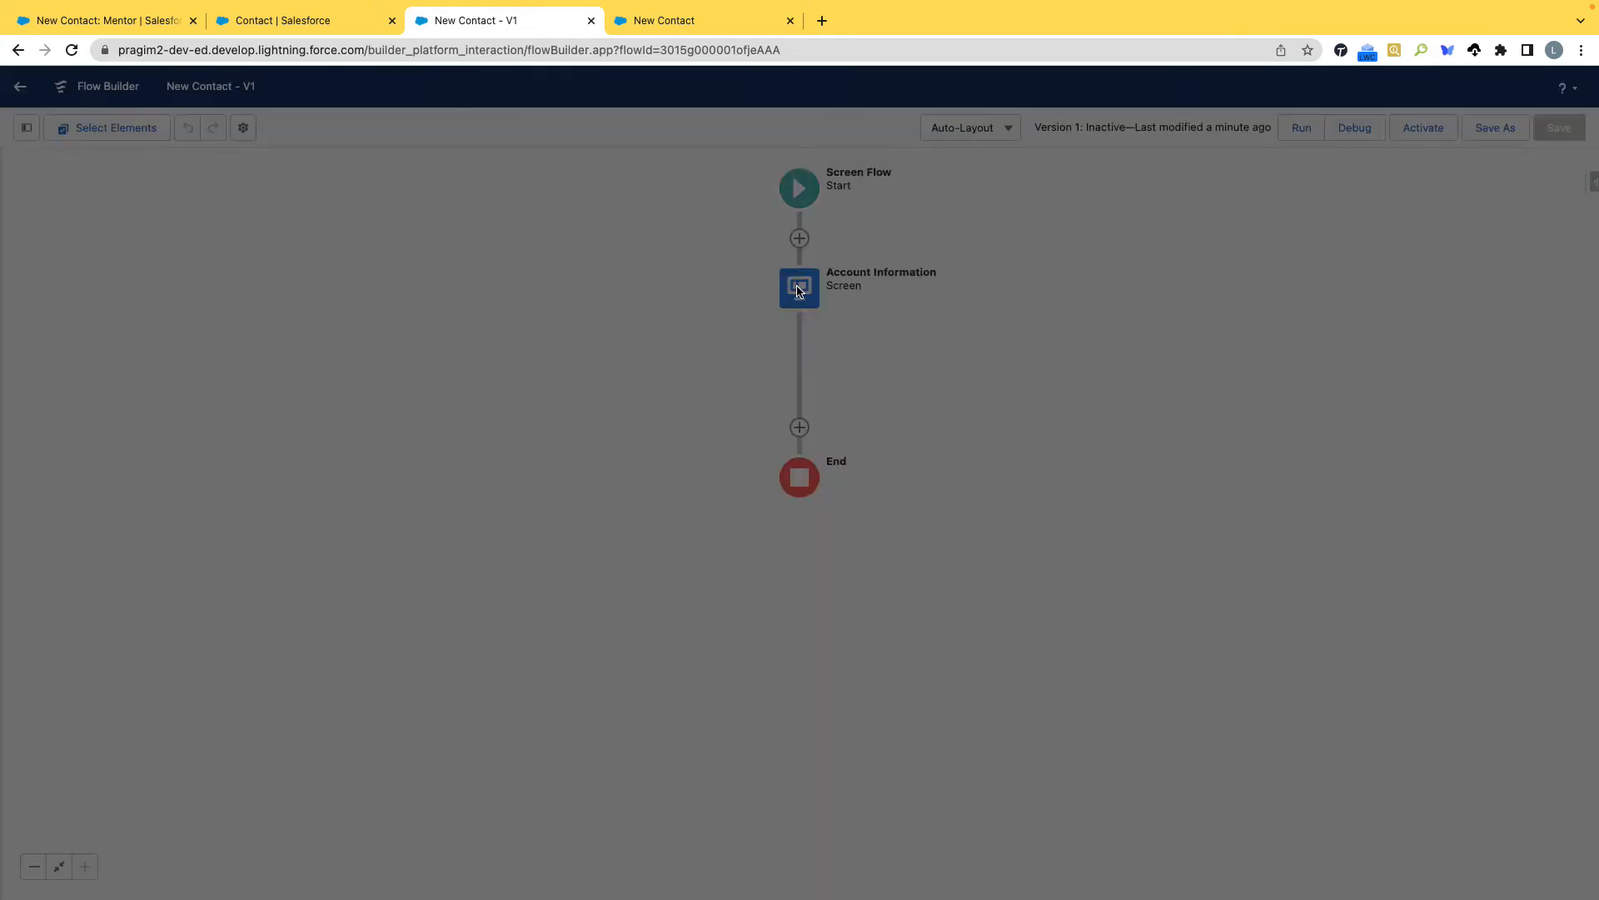
{"action": "left_click", "coordinate": [1416, 772]}
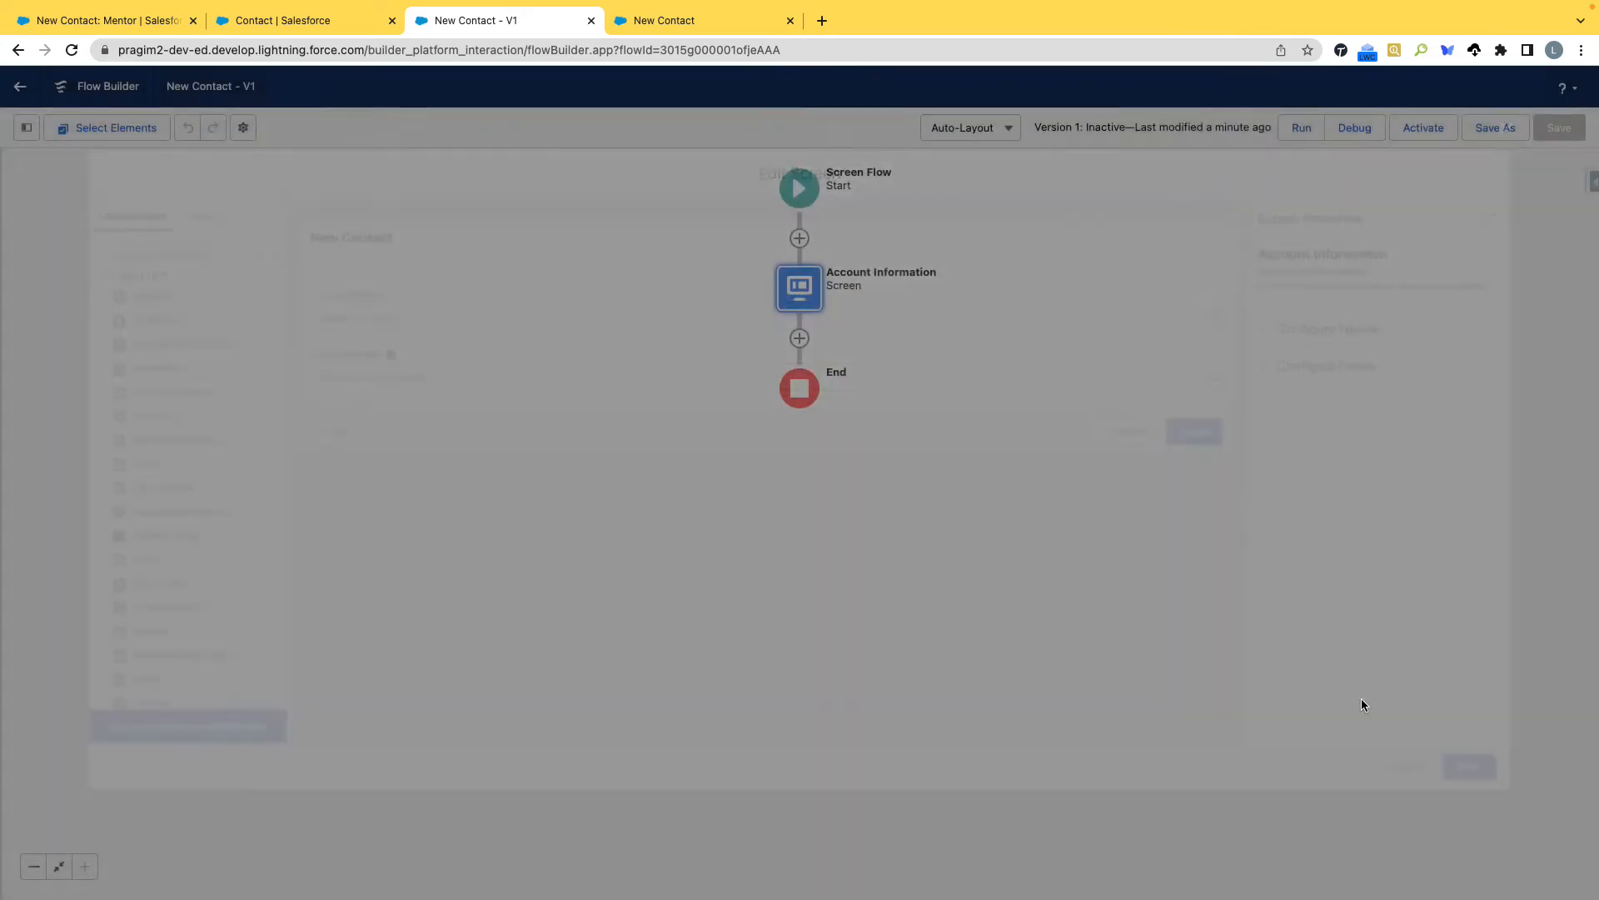
Add a new Screen element between the Account Information screen and the end of the flow.
{"action": "left_click", "coordinate": [800, 339]}
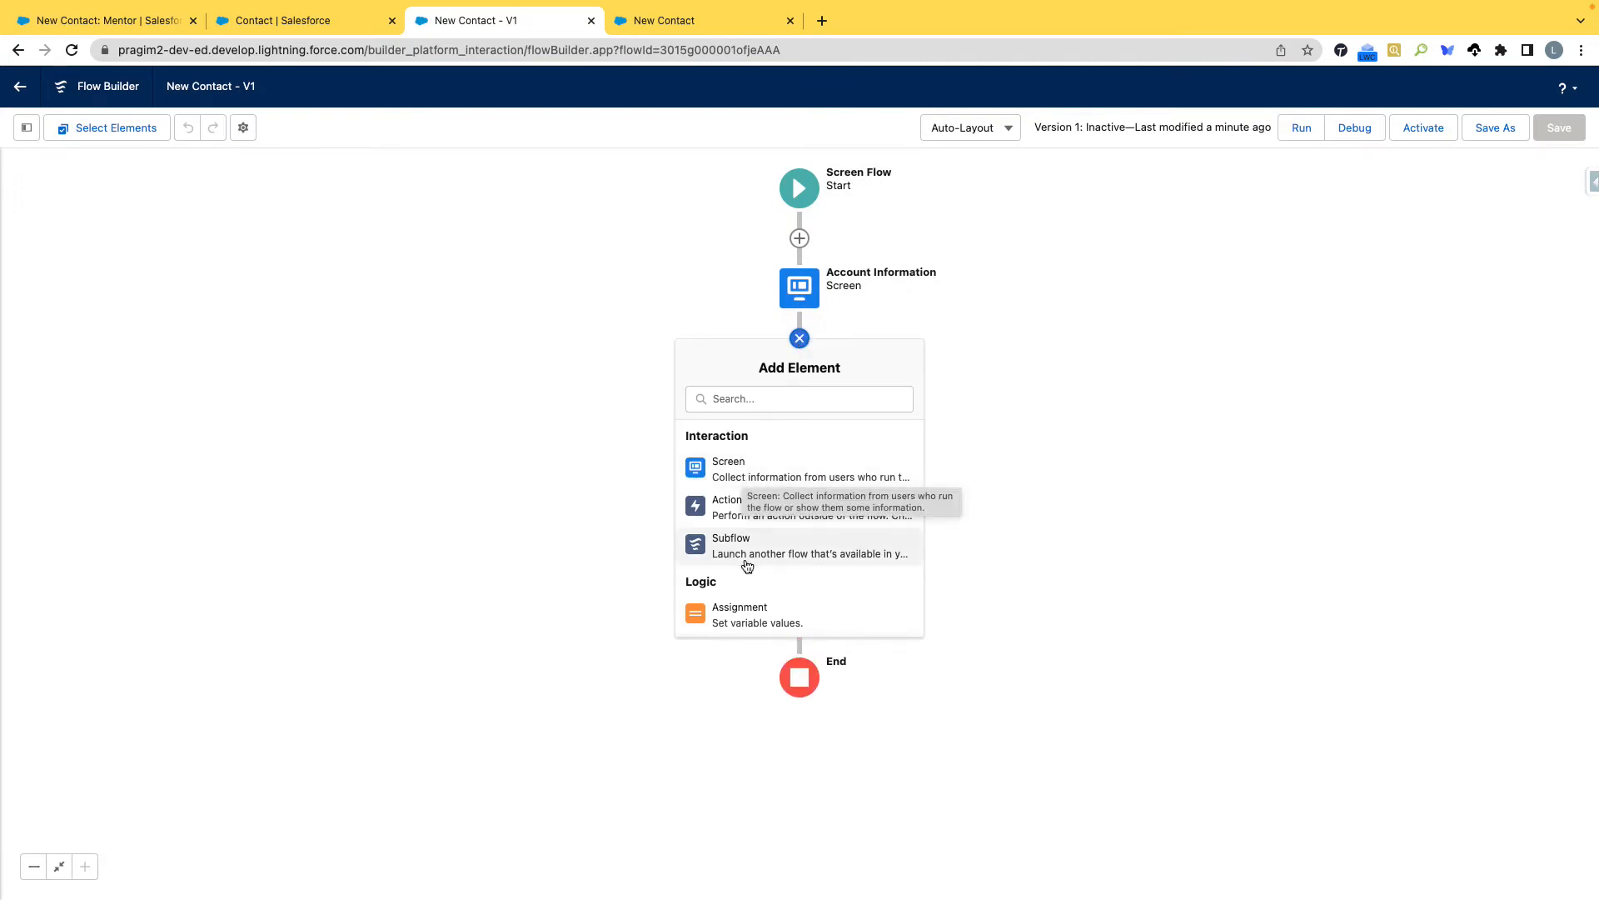
{"action": "scroll", "coordinate": [750, 511], "scroll_direction": "down", "scroll_amount": 5}
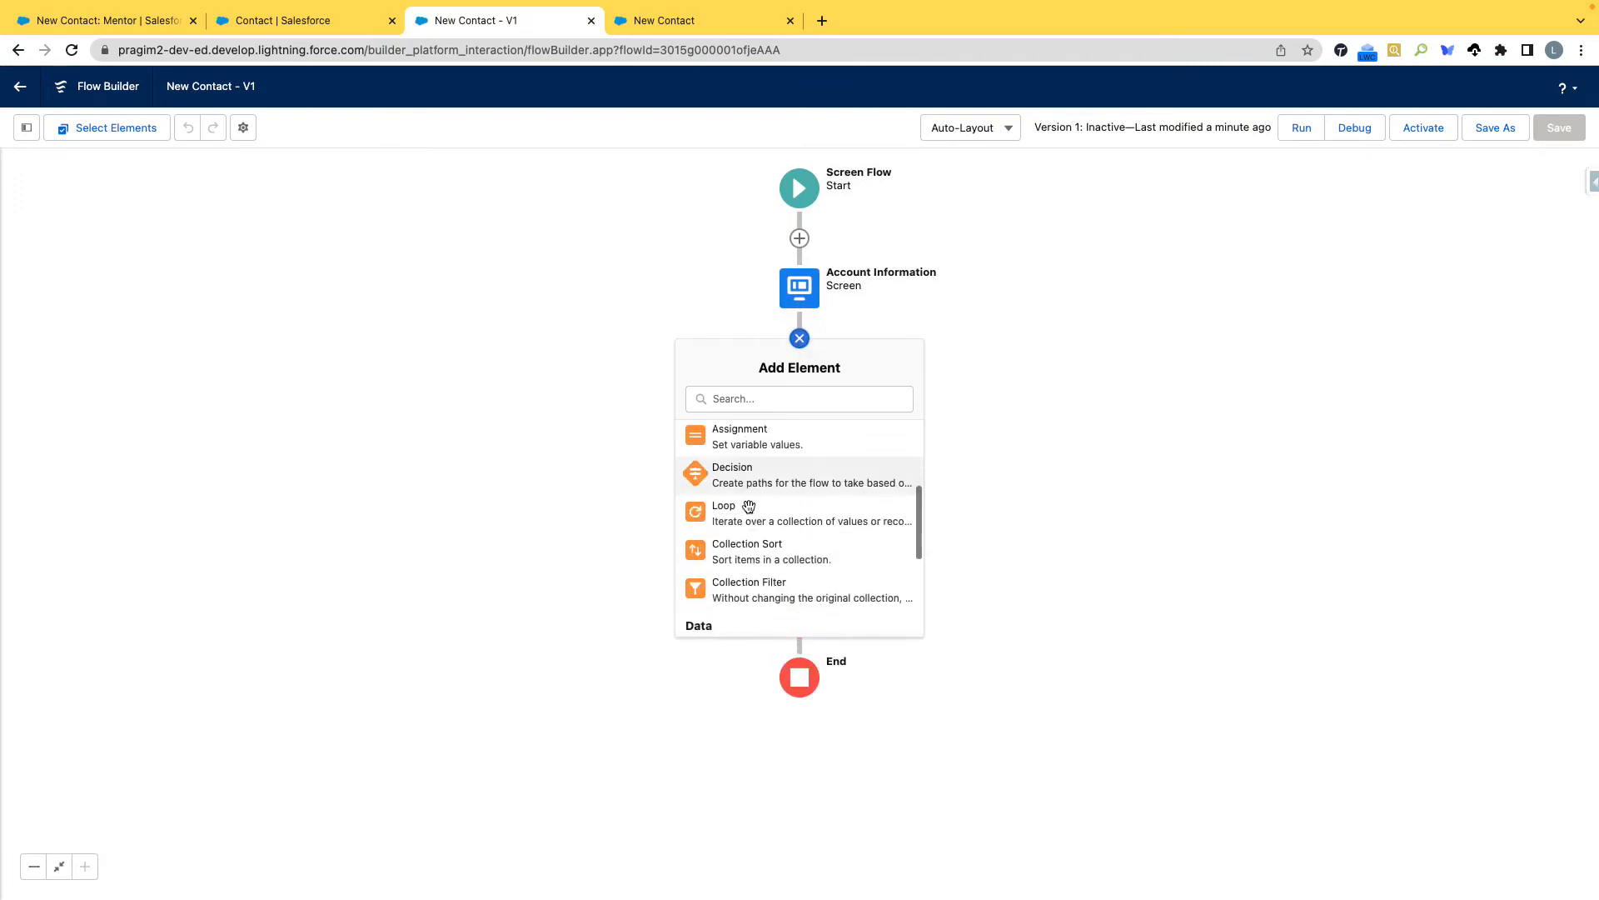
{"action": "scroll", "coordinate": [750, 512], "scroll_direction": "up", "scroll_amount": 4}
{"action": "scroll", "coordinate": [750, 512], "scroll_direction": "down", "scroll_amount": 2}
{"action": "scroll", "coordinate": [751, 515], "scroll_direction": "down", "scroll_amount": 2}
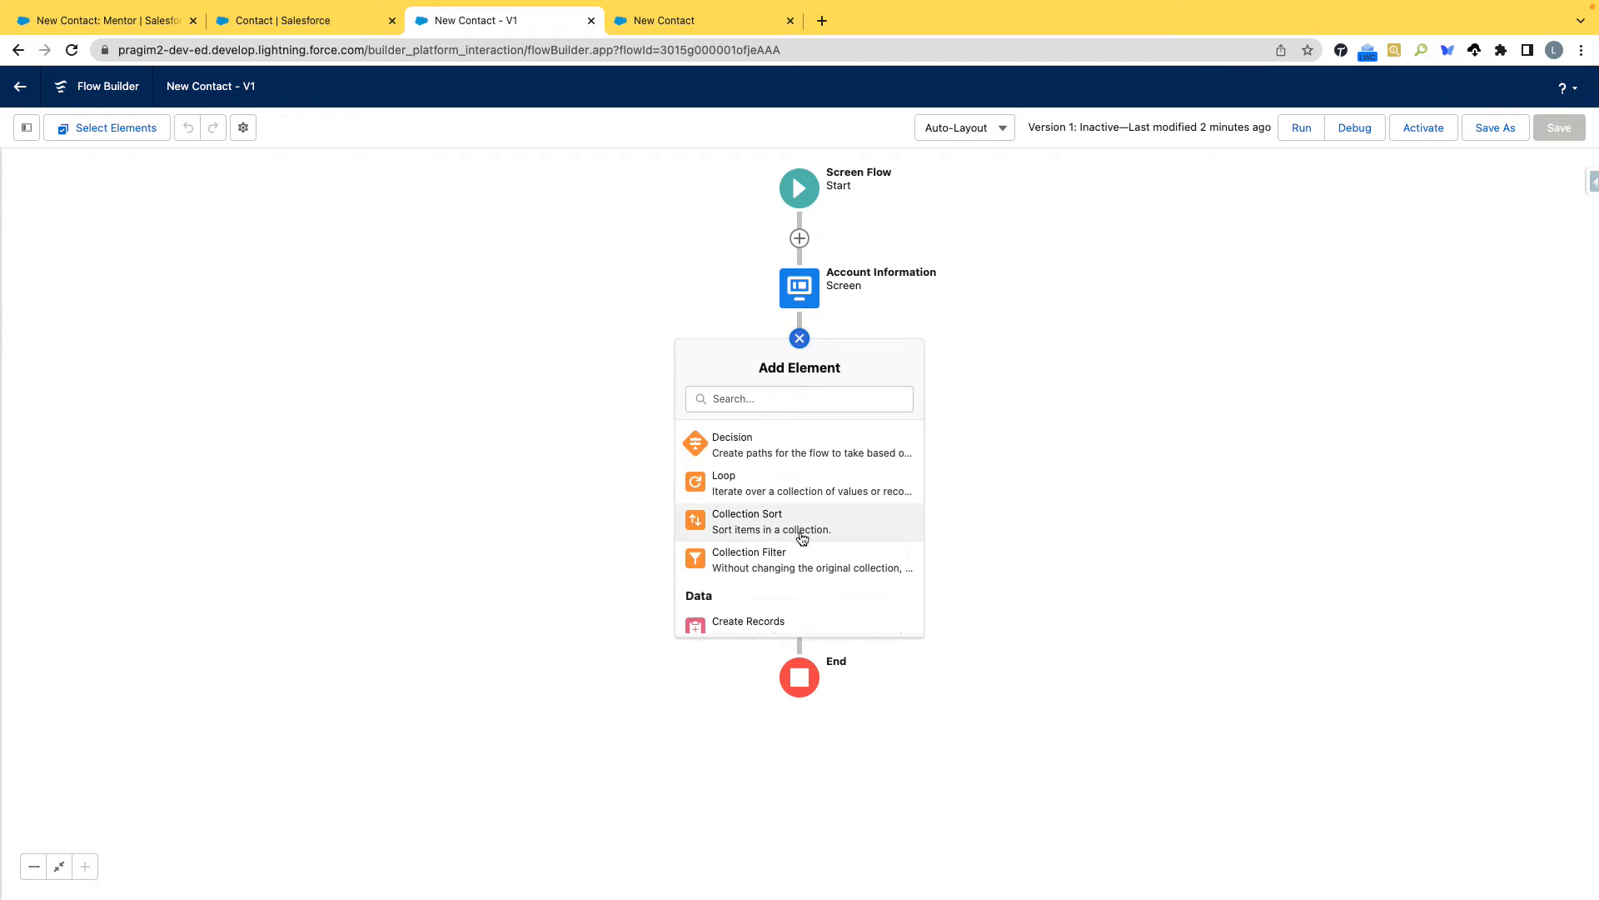
{"action": "scroll", "coordinate": [779, 535], "scroll_direction": "up", "scroll_amount": 3}
{"action": "scroll", "coordinate": [780, 536], "scroll_direction": "up", "scroll_amount": 1}
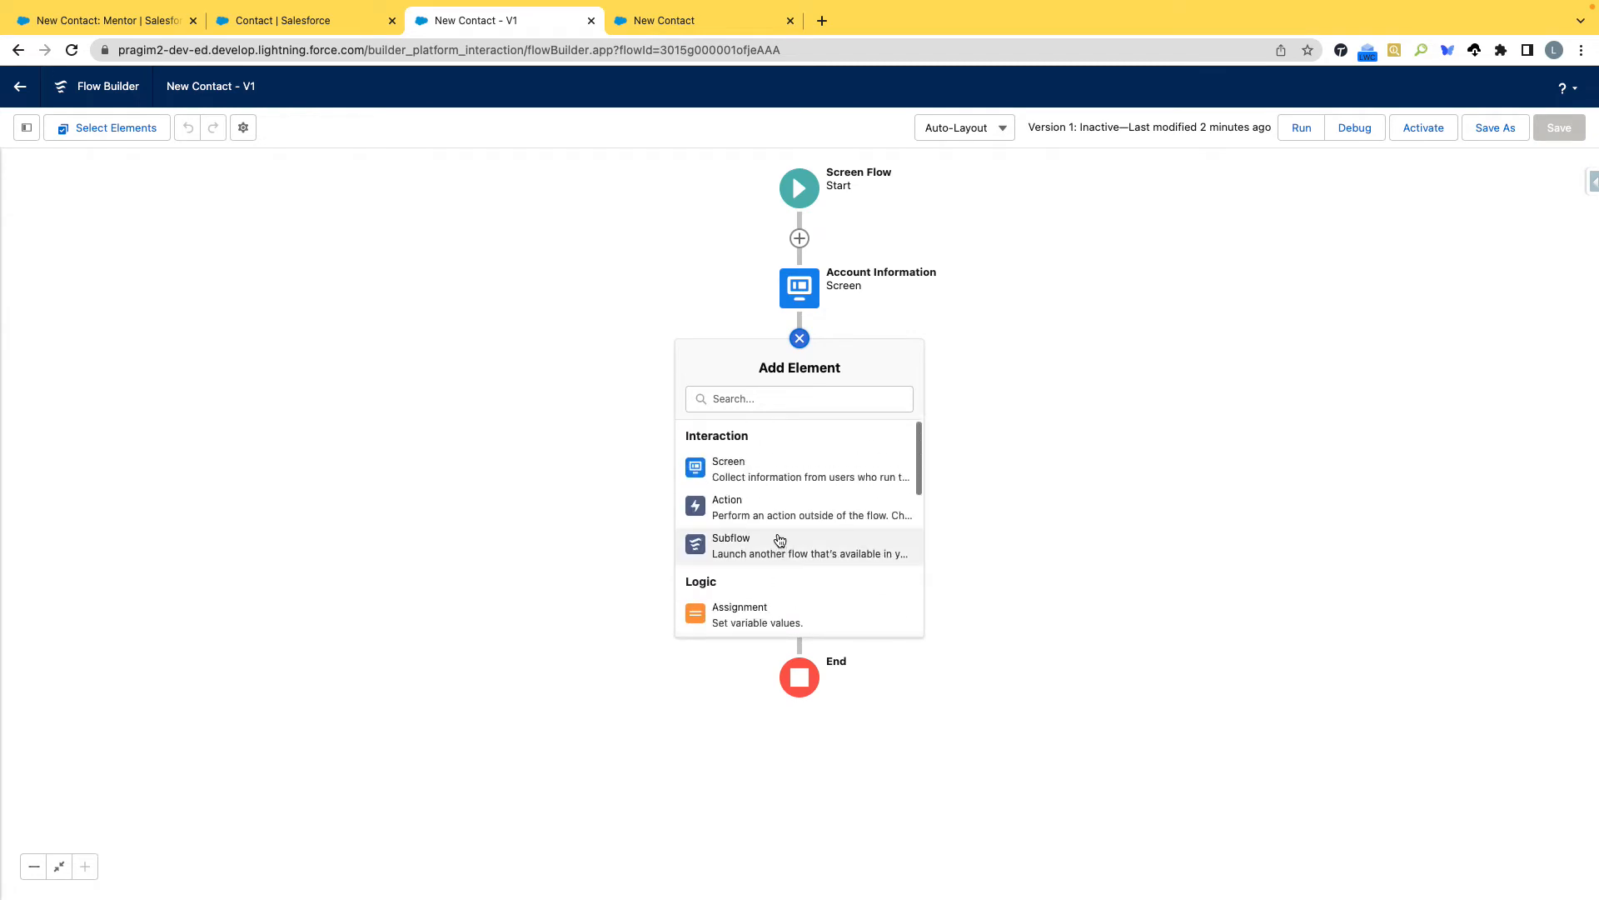
{"action": "left_click", "coordinate": [736, 475]}
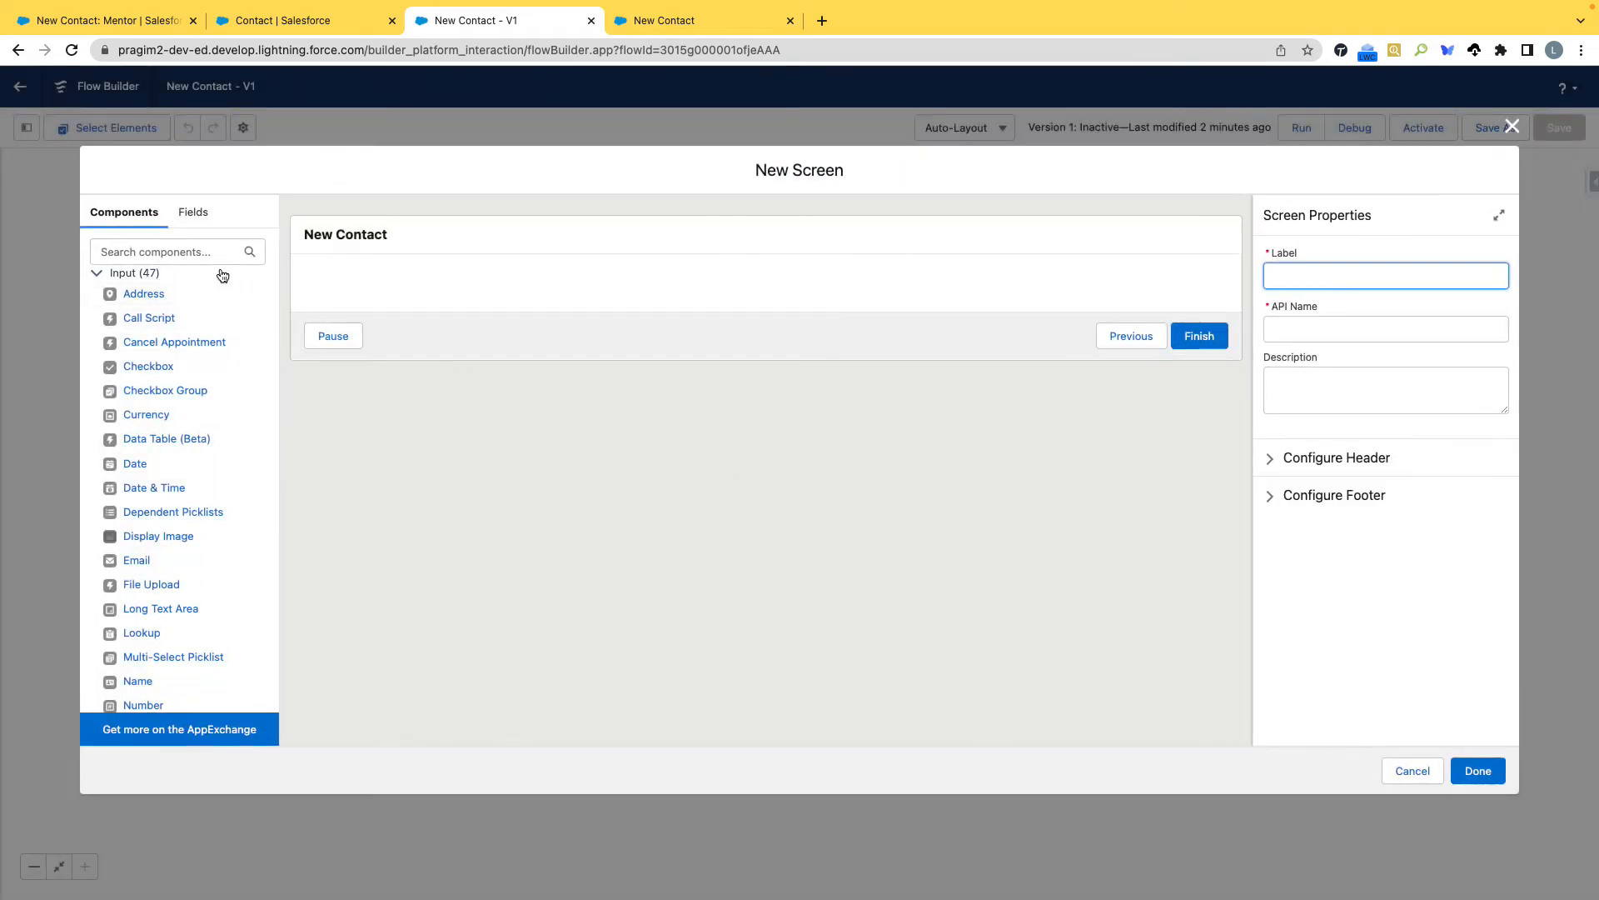
Add a Text input component to the new screen with the label First Name and the API name First_Name.
{"action": "left_click", "coordinate": [194, 252]}
{"action": "type", "text": "Last"}
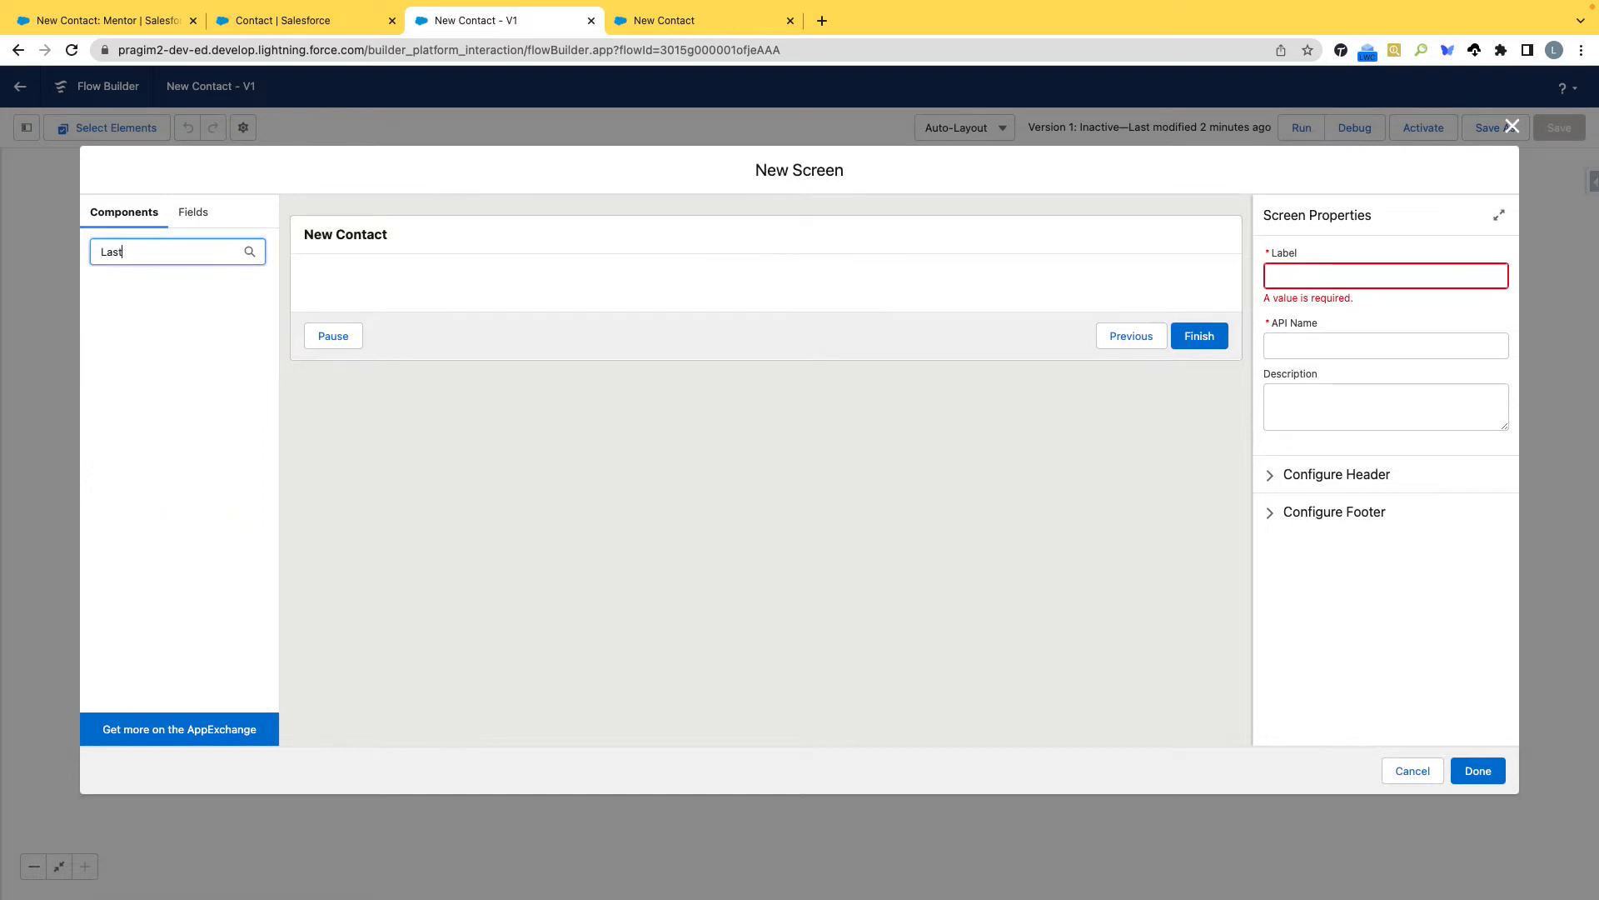
{"action": "key", "text": "BackSpace"}
{"action": "key", "text": "BackSpace"}
{"action": "key", "text": "BackSpace"}
{"action": "key", "text": "BackSpace"}
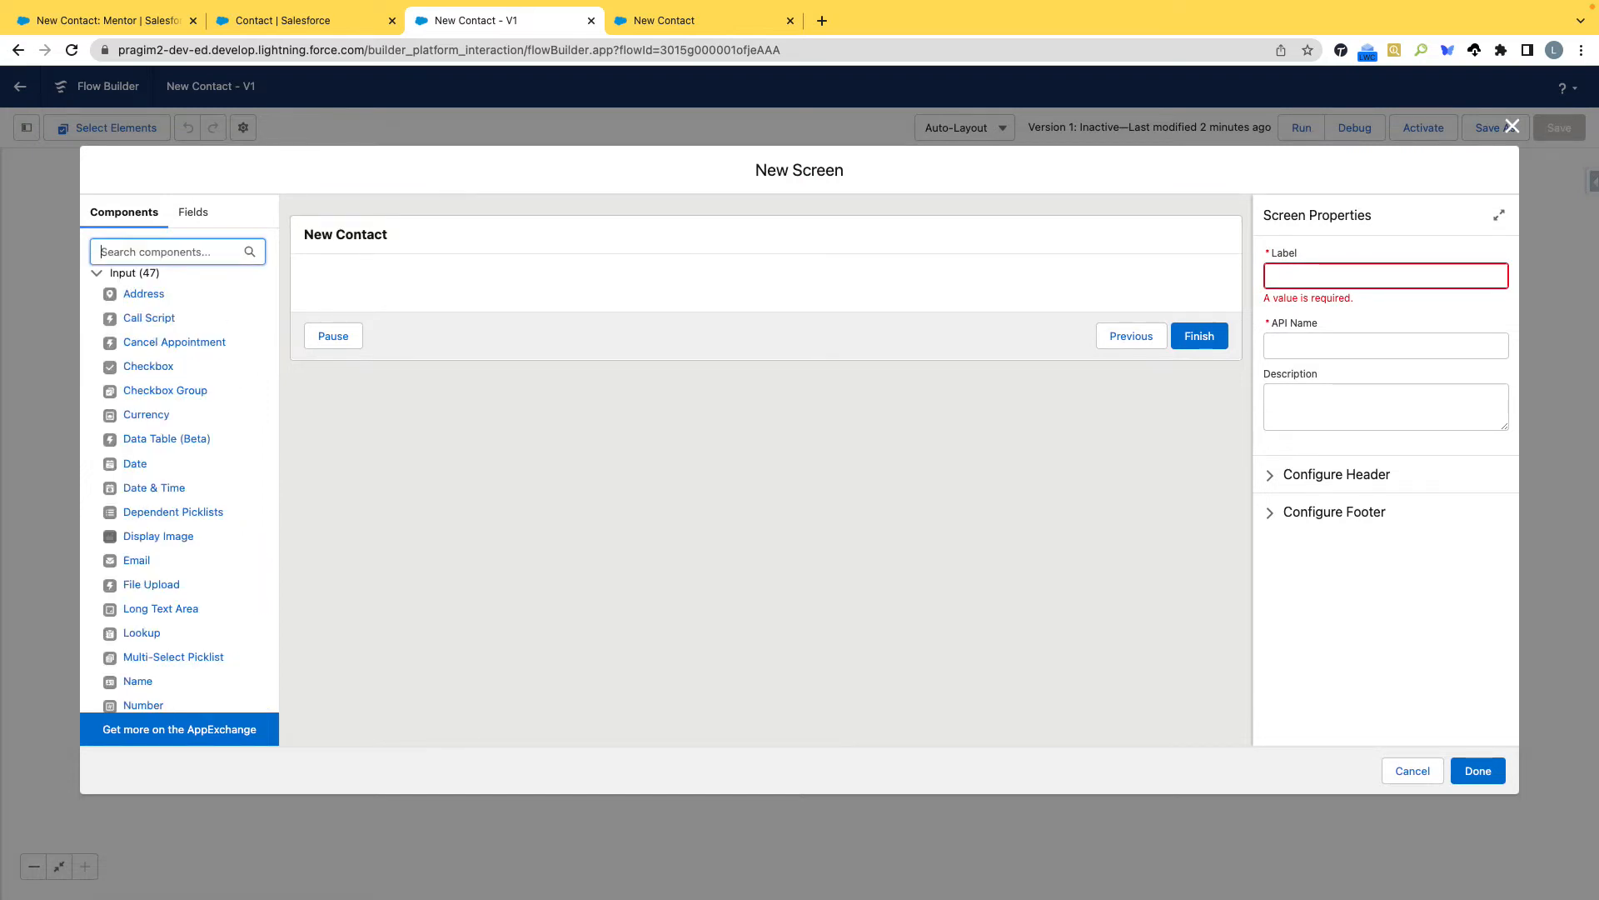
{"action": "type", "text": "Test"}
{"action": "key", "text": "BackSpace"}
{"action": "key", "text": "BackSpace"}
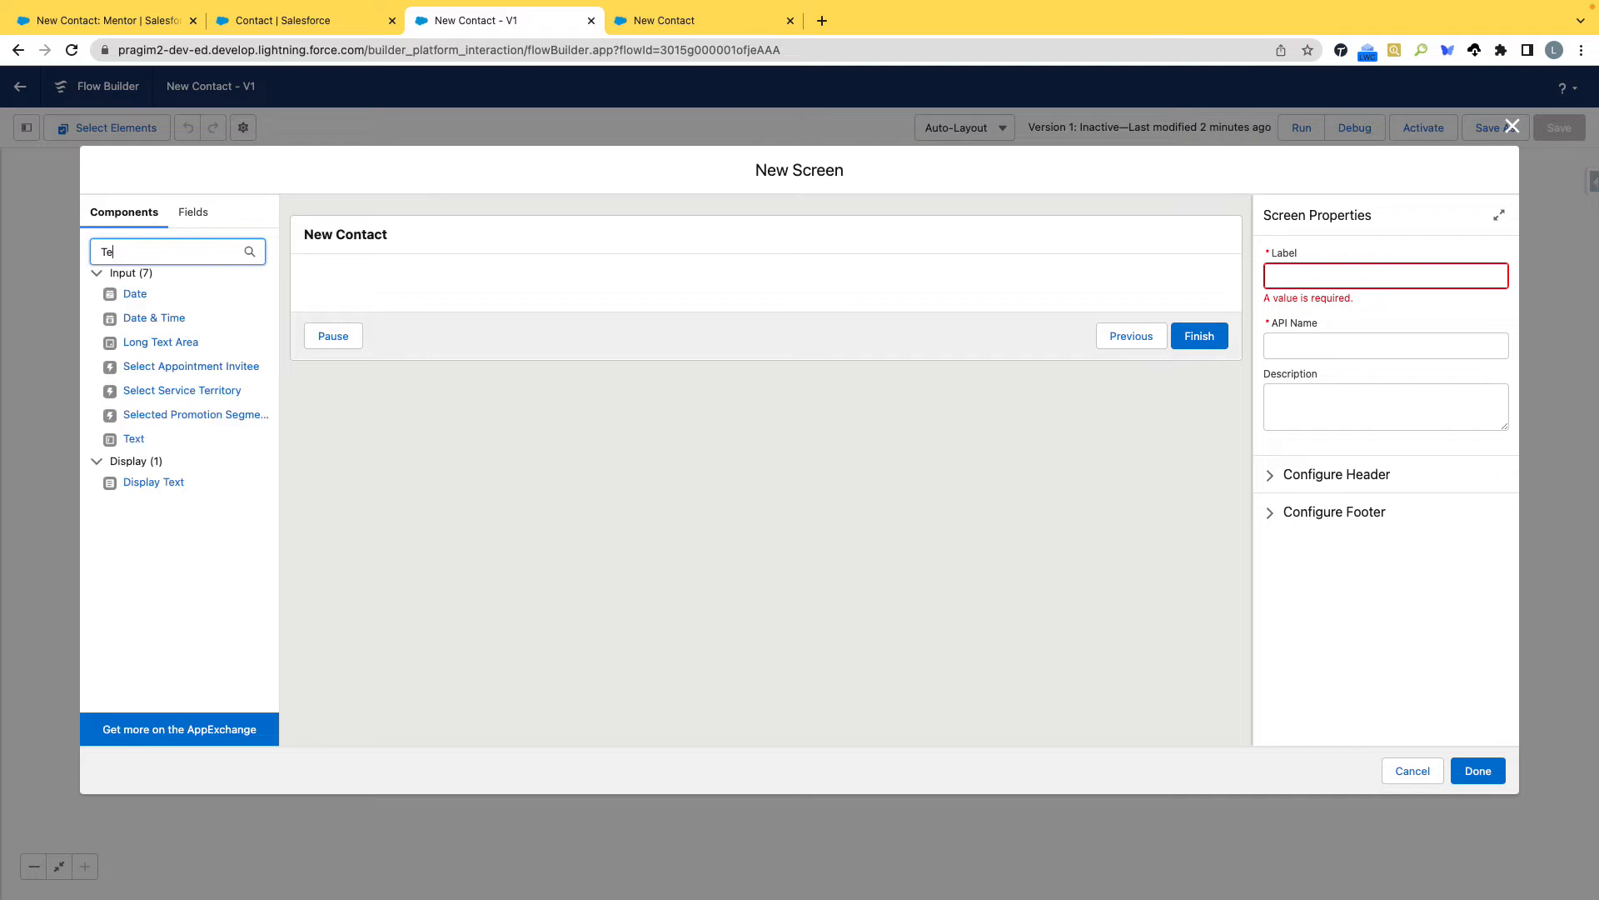
{"action": "left_click_drag", "start_coordinate": [184, 413], "coordinate": [326, 301]}
{"action": "left_click", "coordinate": [1303, 275]}
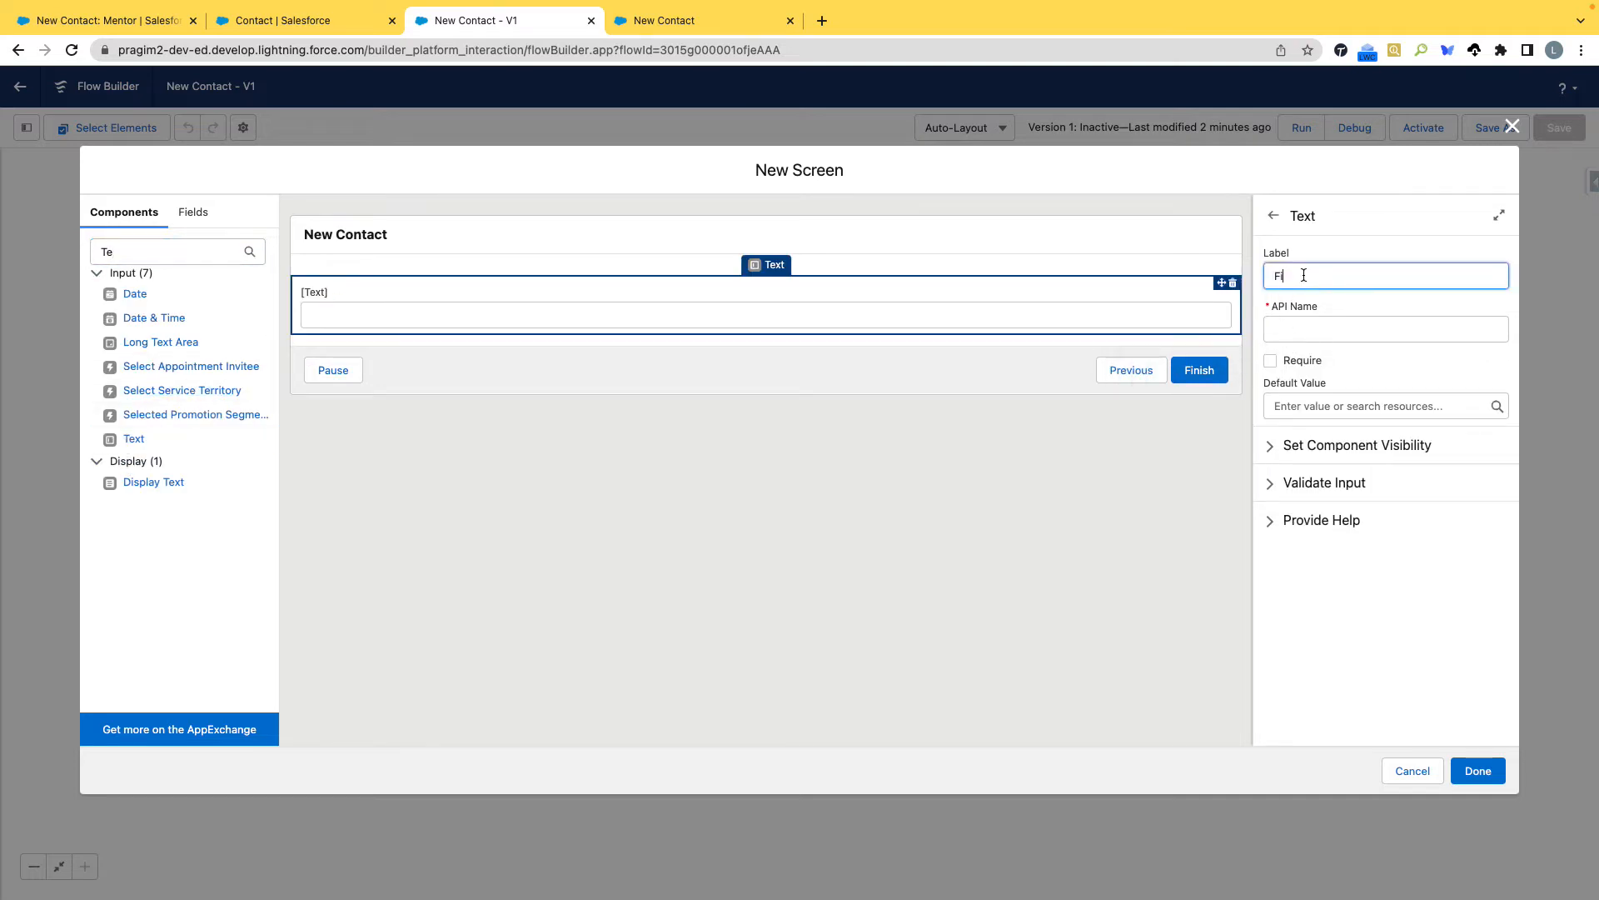
{"action": "type", "text": "First Name"}
{"action": "key", "text": "Tab"}
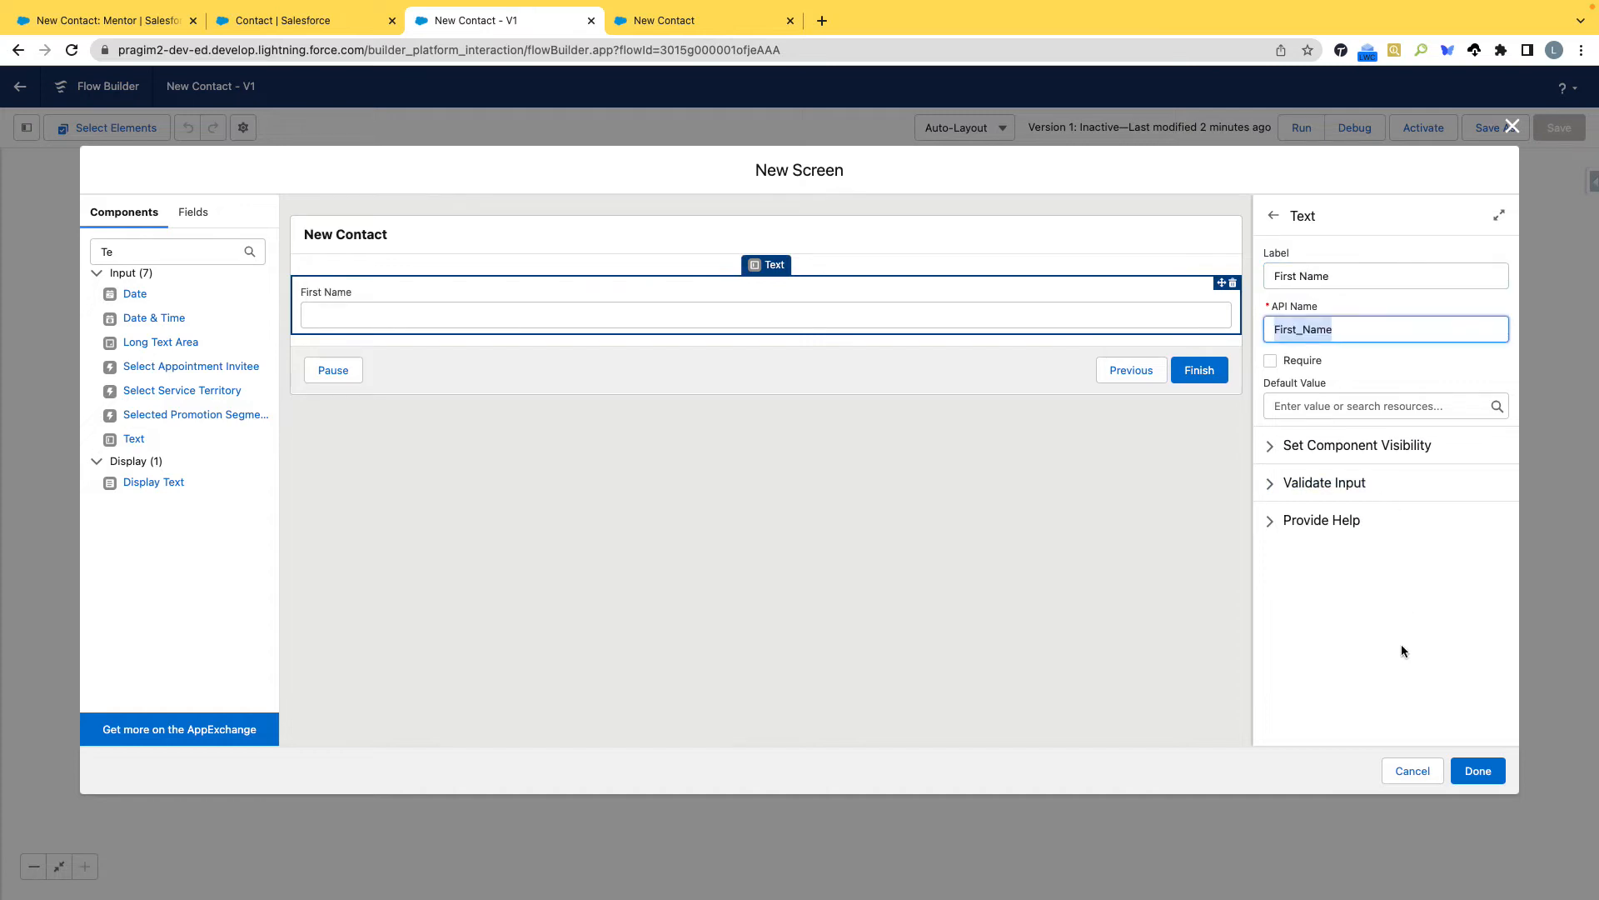
Create a new Variable resource for the First Name field's default value, with the API name newContact.
{"action": "left_click", "coordinate": [1353, 404]}
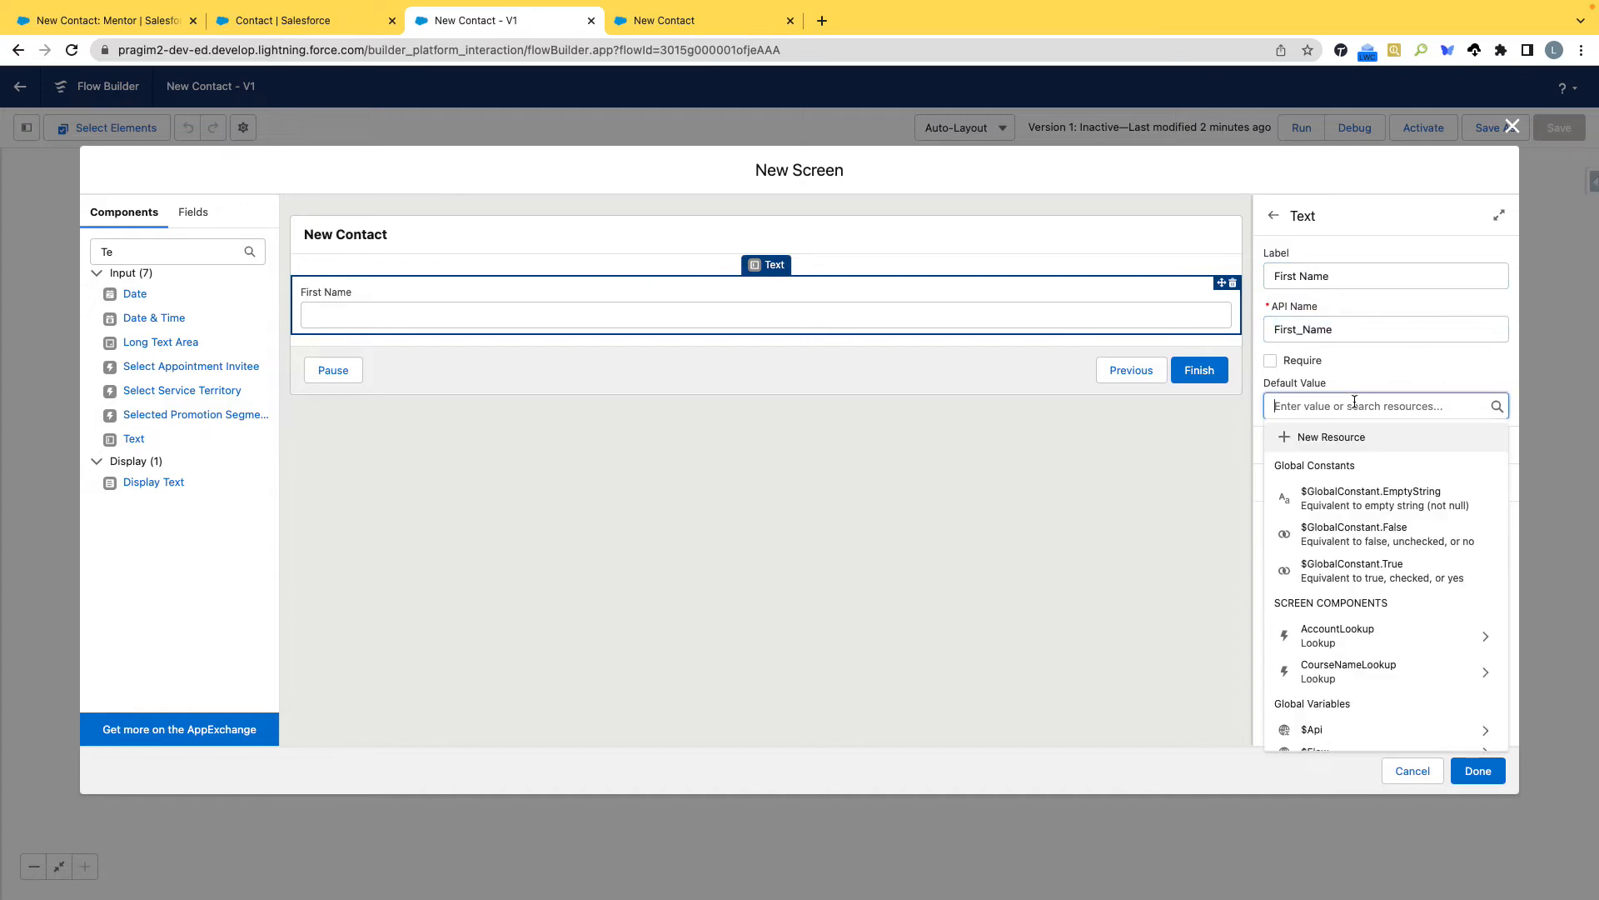
{"action": "left_click", "coordinate": [1351, 444]}
{"action": "left_click", "coordinate": [652, 415]}
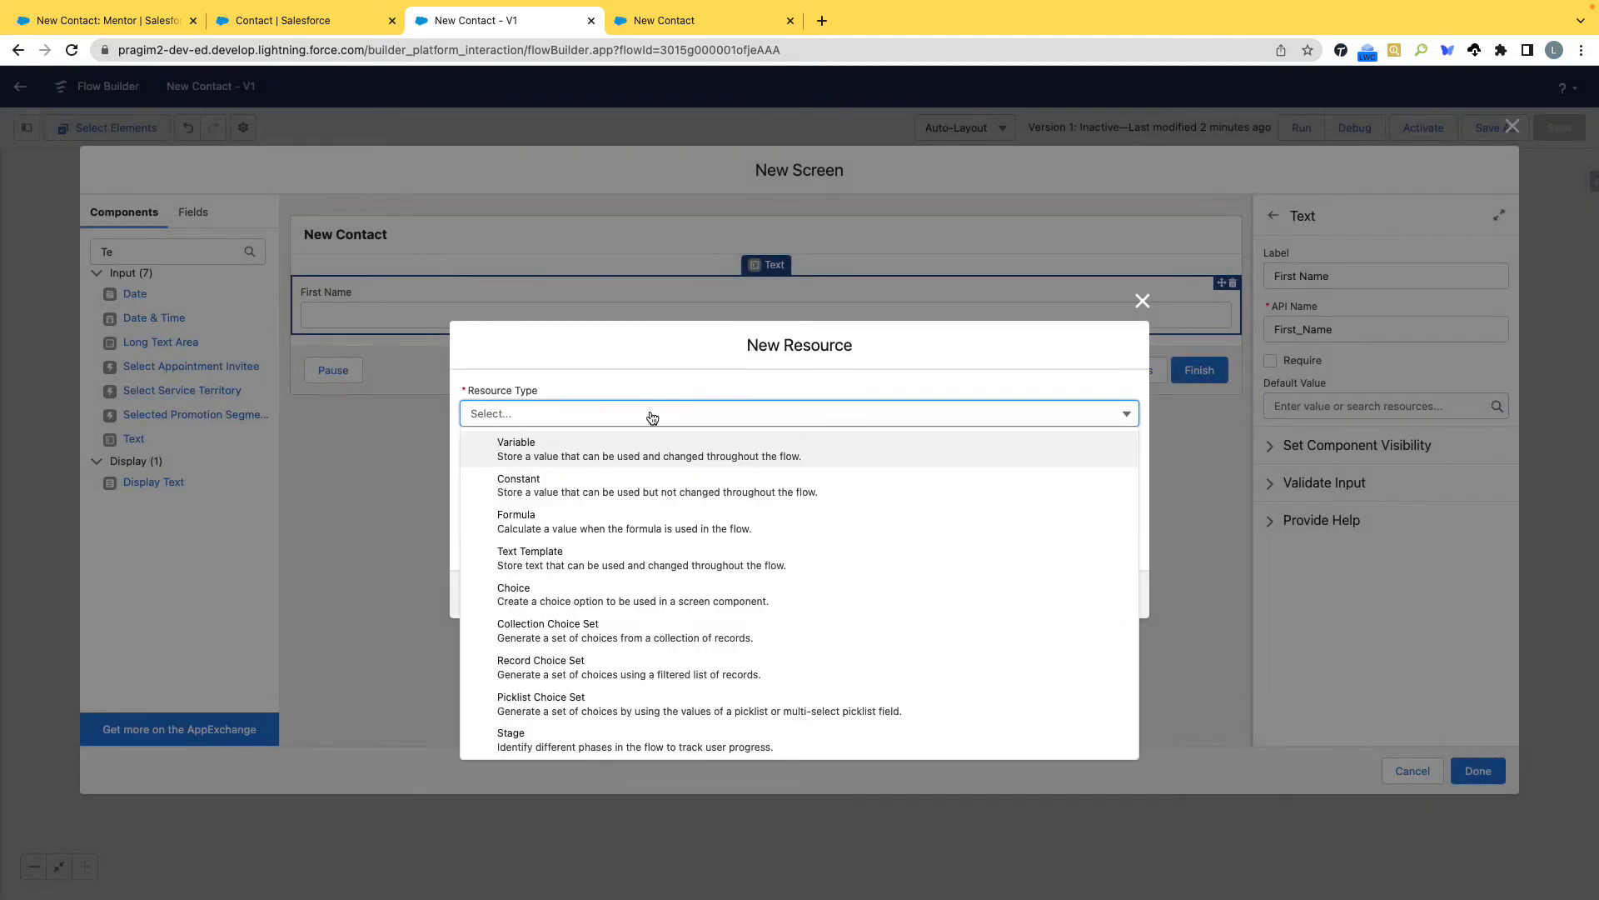
{"action": "left_click", "coordinate": [562, 455]}
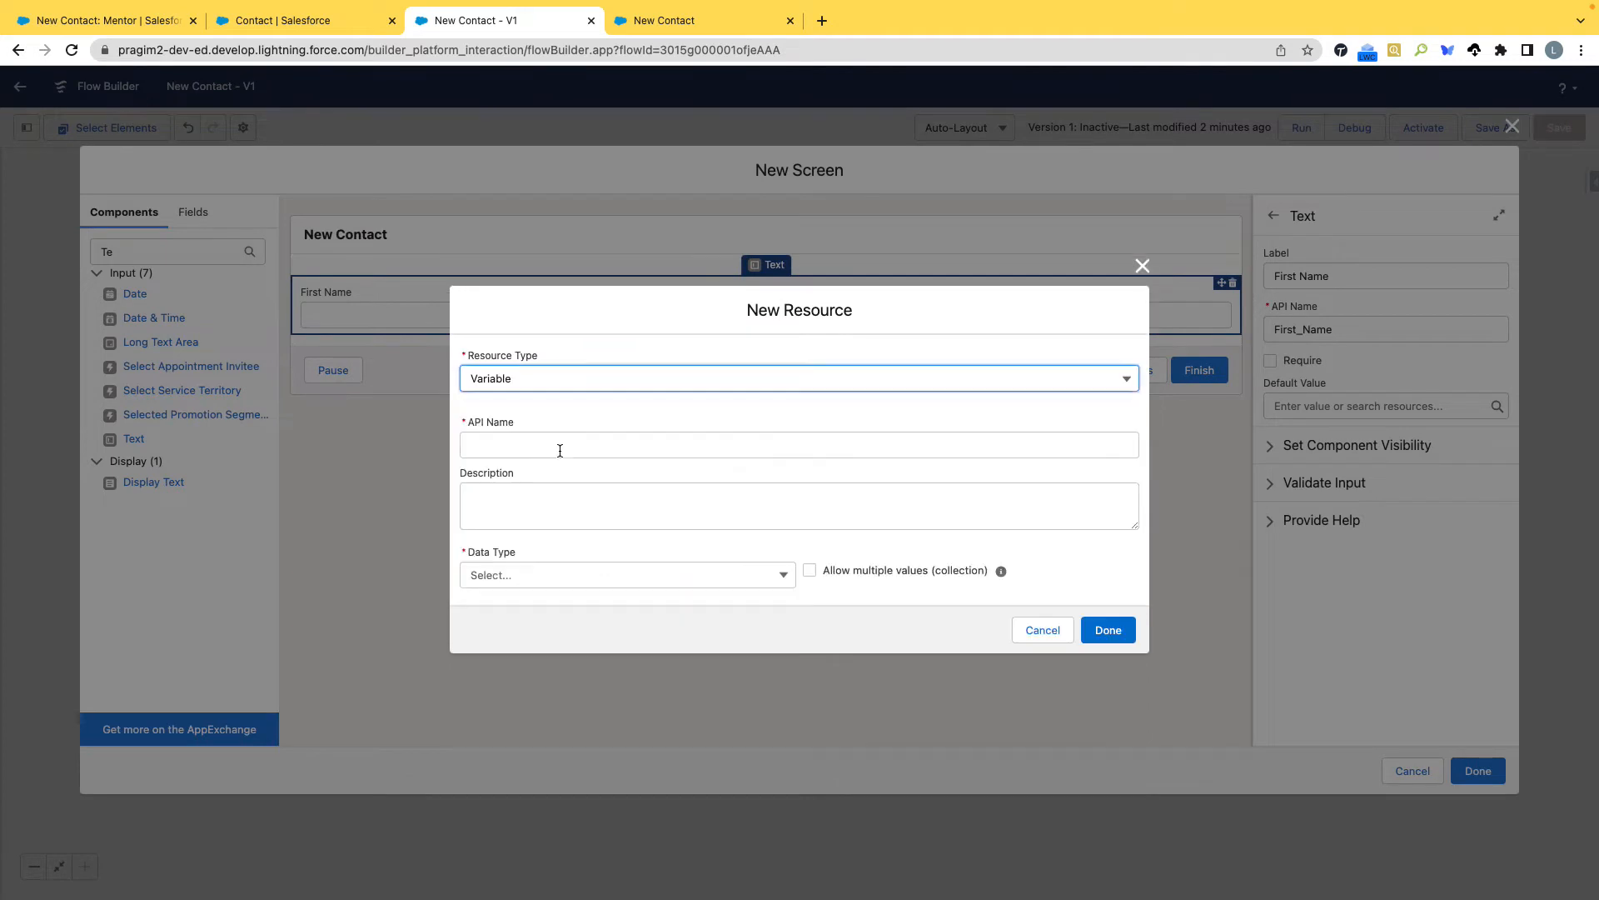
{"action": "left_click", "coordinate": [509, 447]}
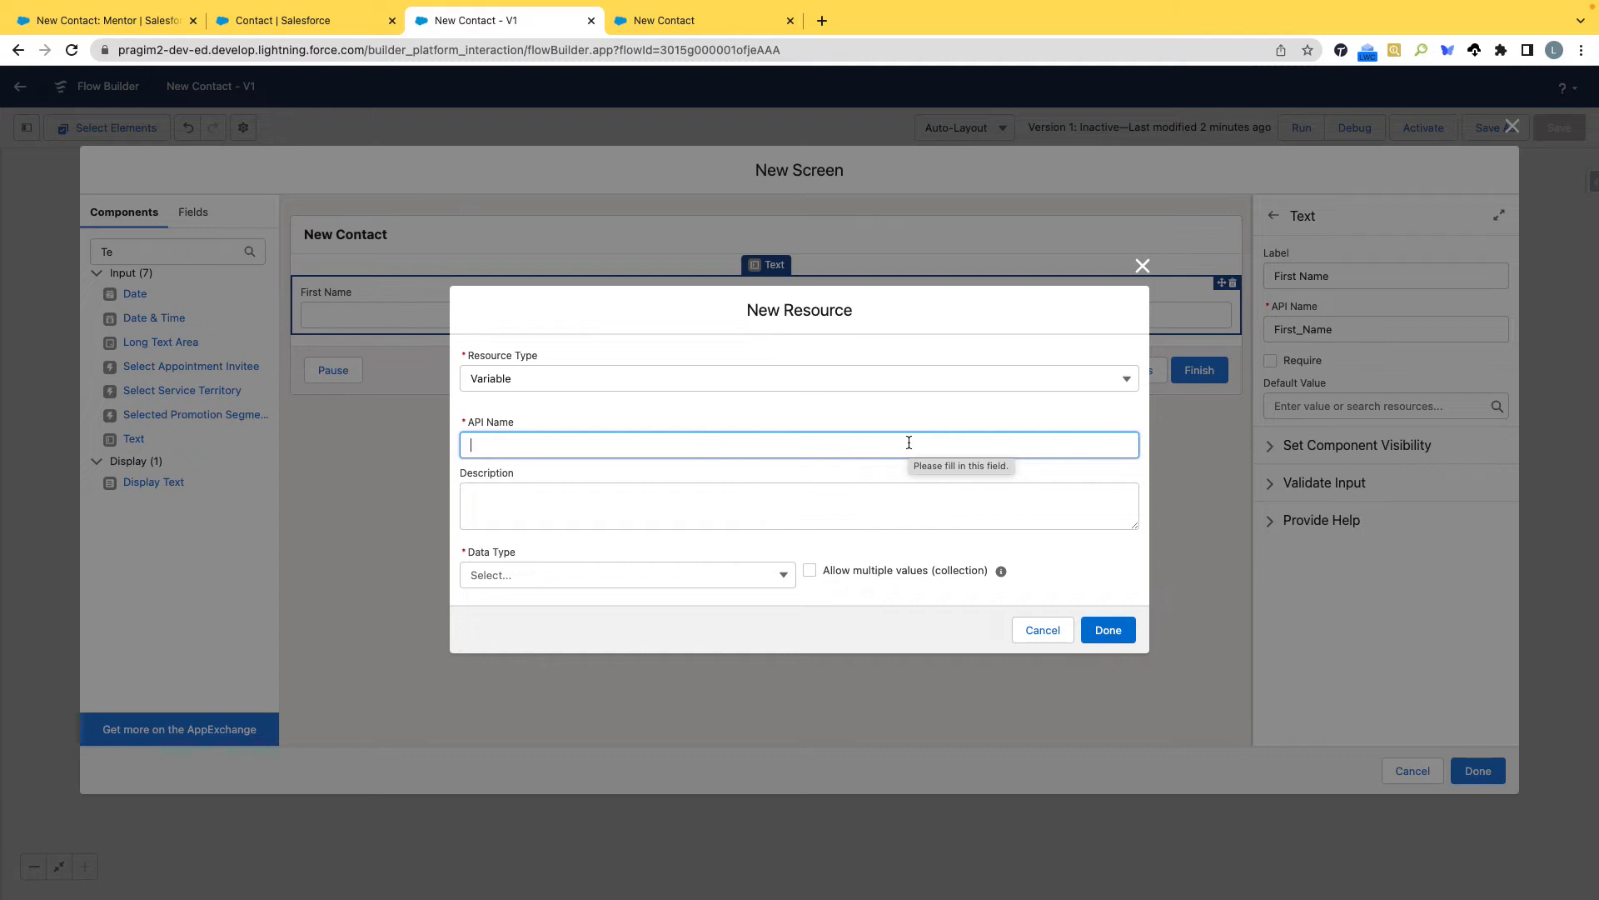
{"action": "type", "text": "Cont"}
{"action": "key", "text": "ctrl+a"}
{"action": "type", "text": "new"}
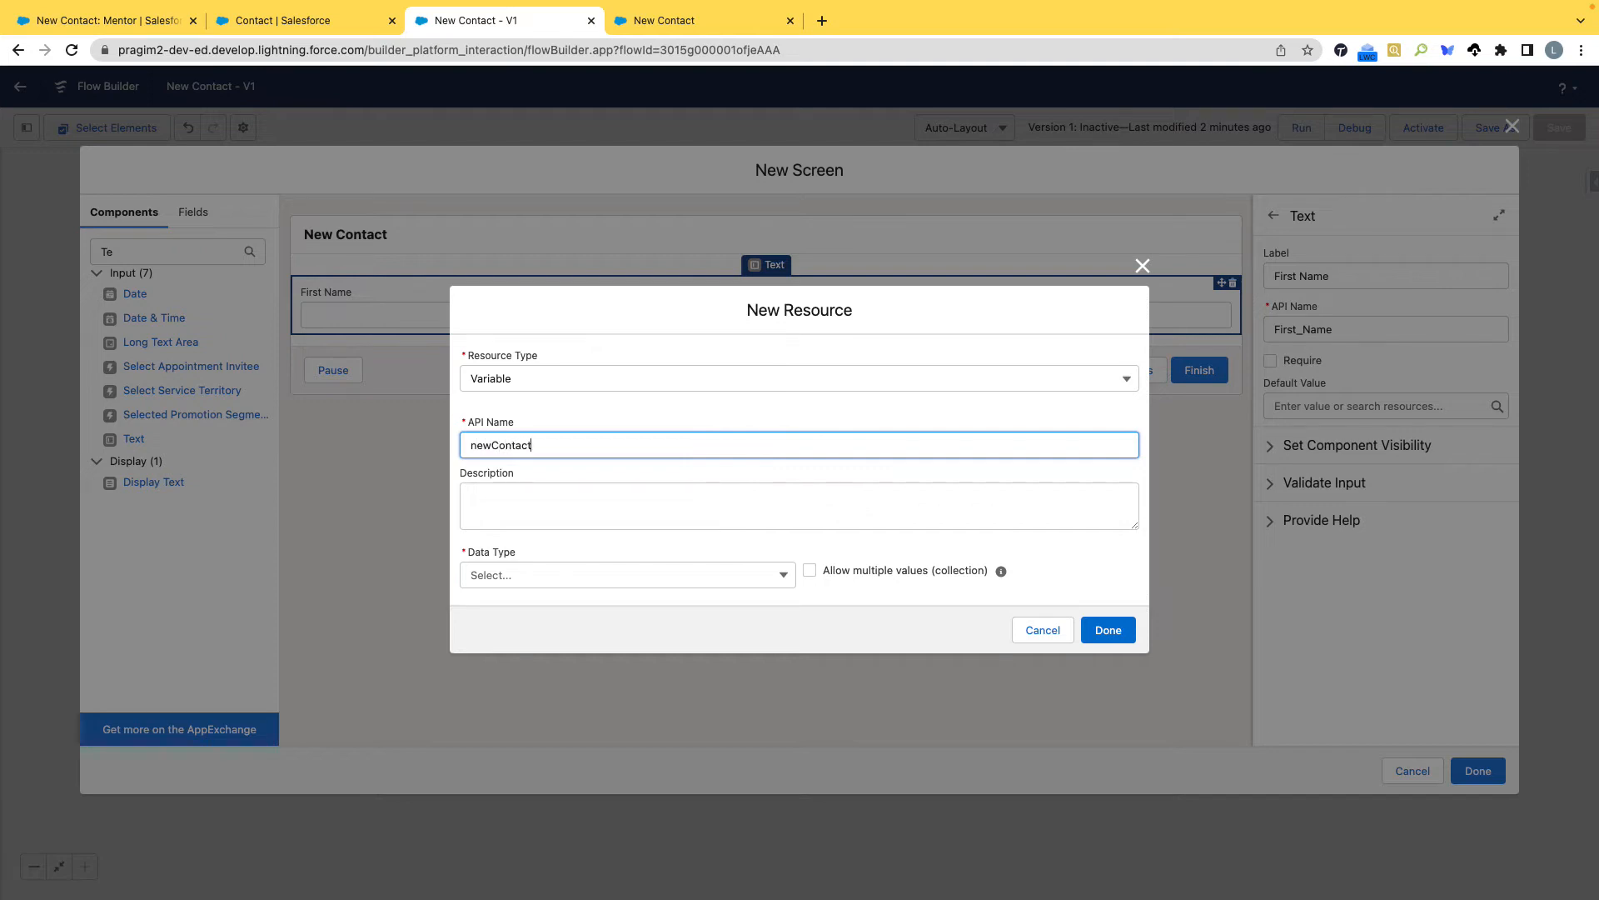
Give the newContact variable the data type Record and the object Contact, and finish creating it.
{"action": "left_click", "coordinate": [732, 585]}
{"action": "left_click", "coordinate": [523, 632]}
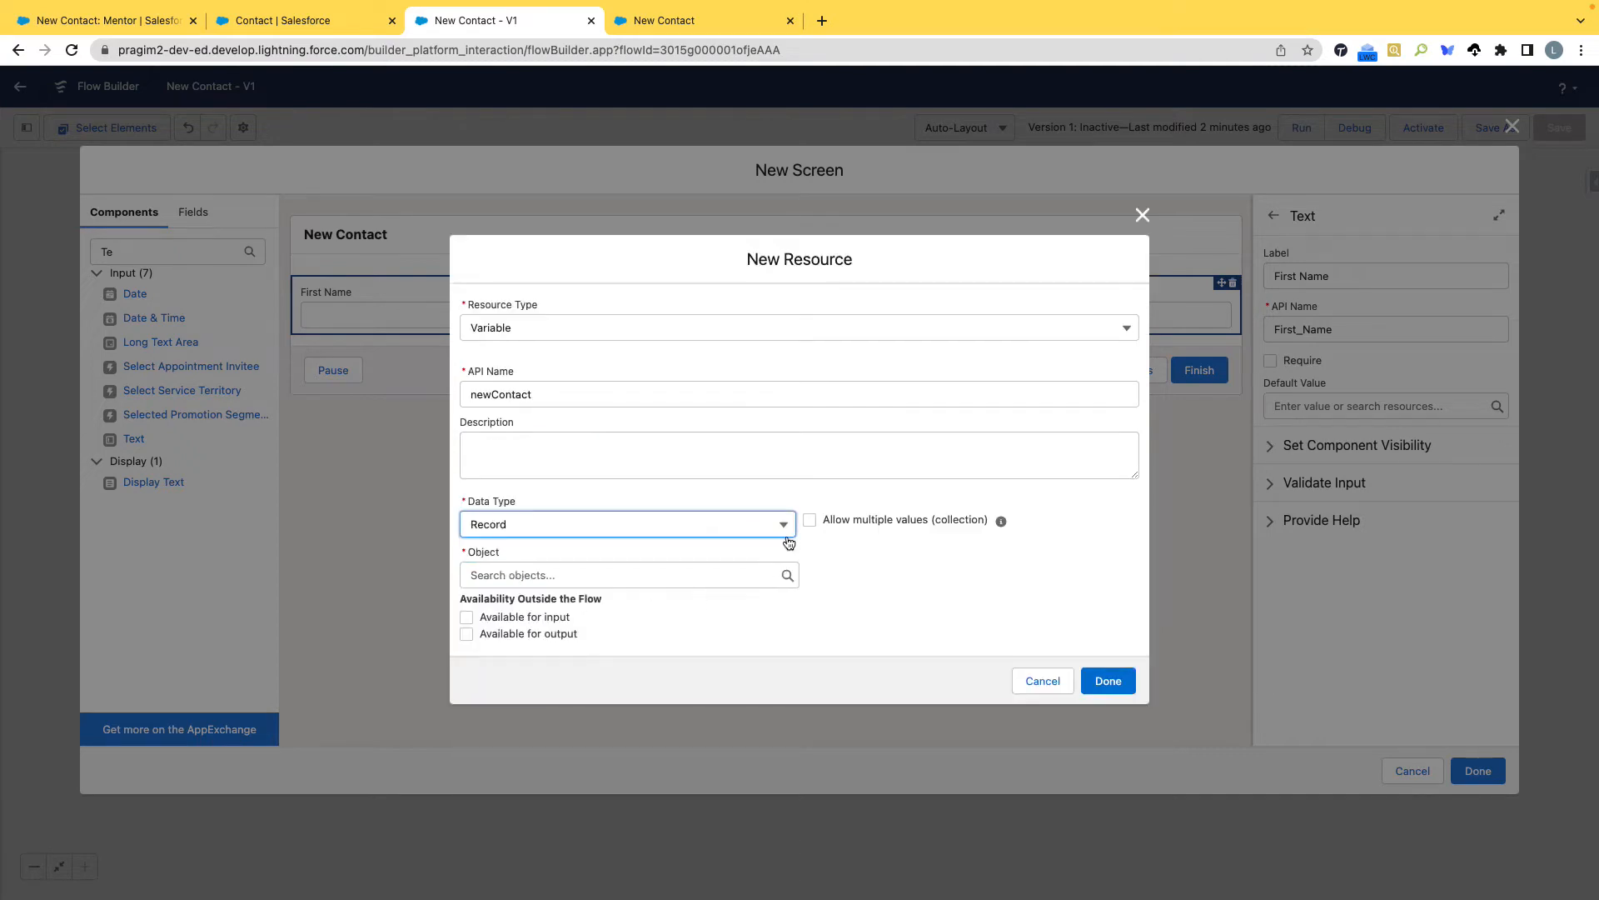
{"action": "left_click", "coordinate": [577, 576]}
{"action": "type", "text": "Contact"}
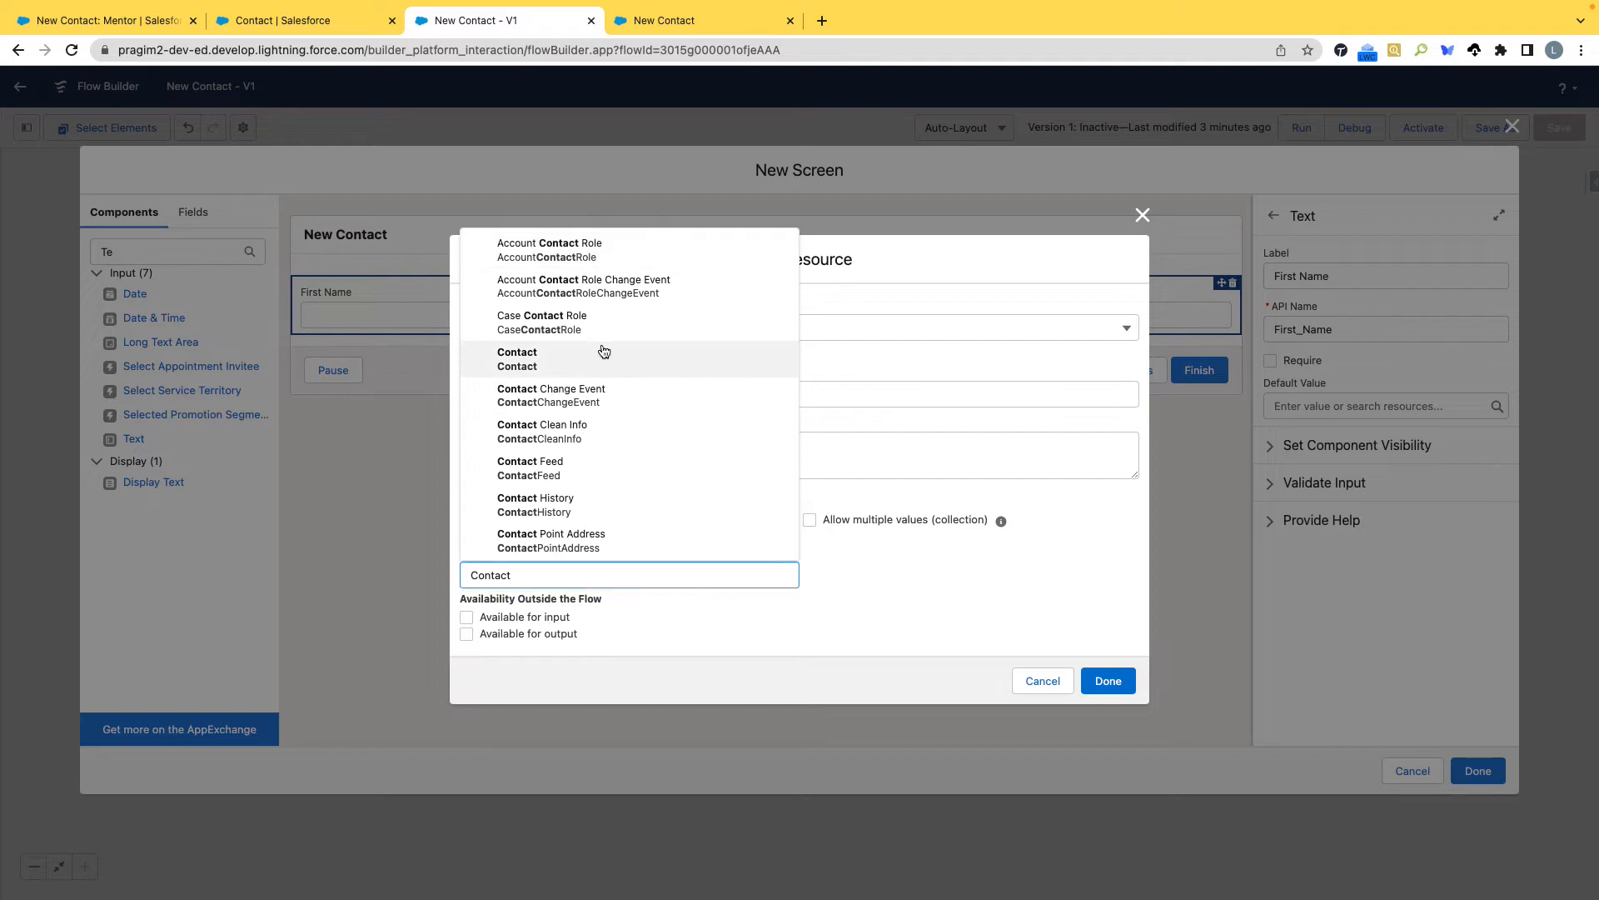
{"action": "left_click", "coordinate": [603, 351]}
{"action": "left_click", "coordinate": [1114, 682]}
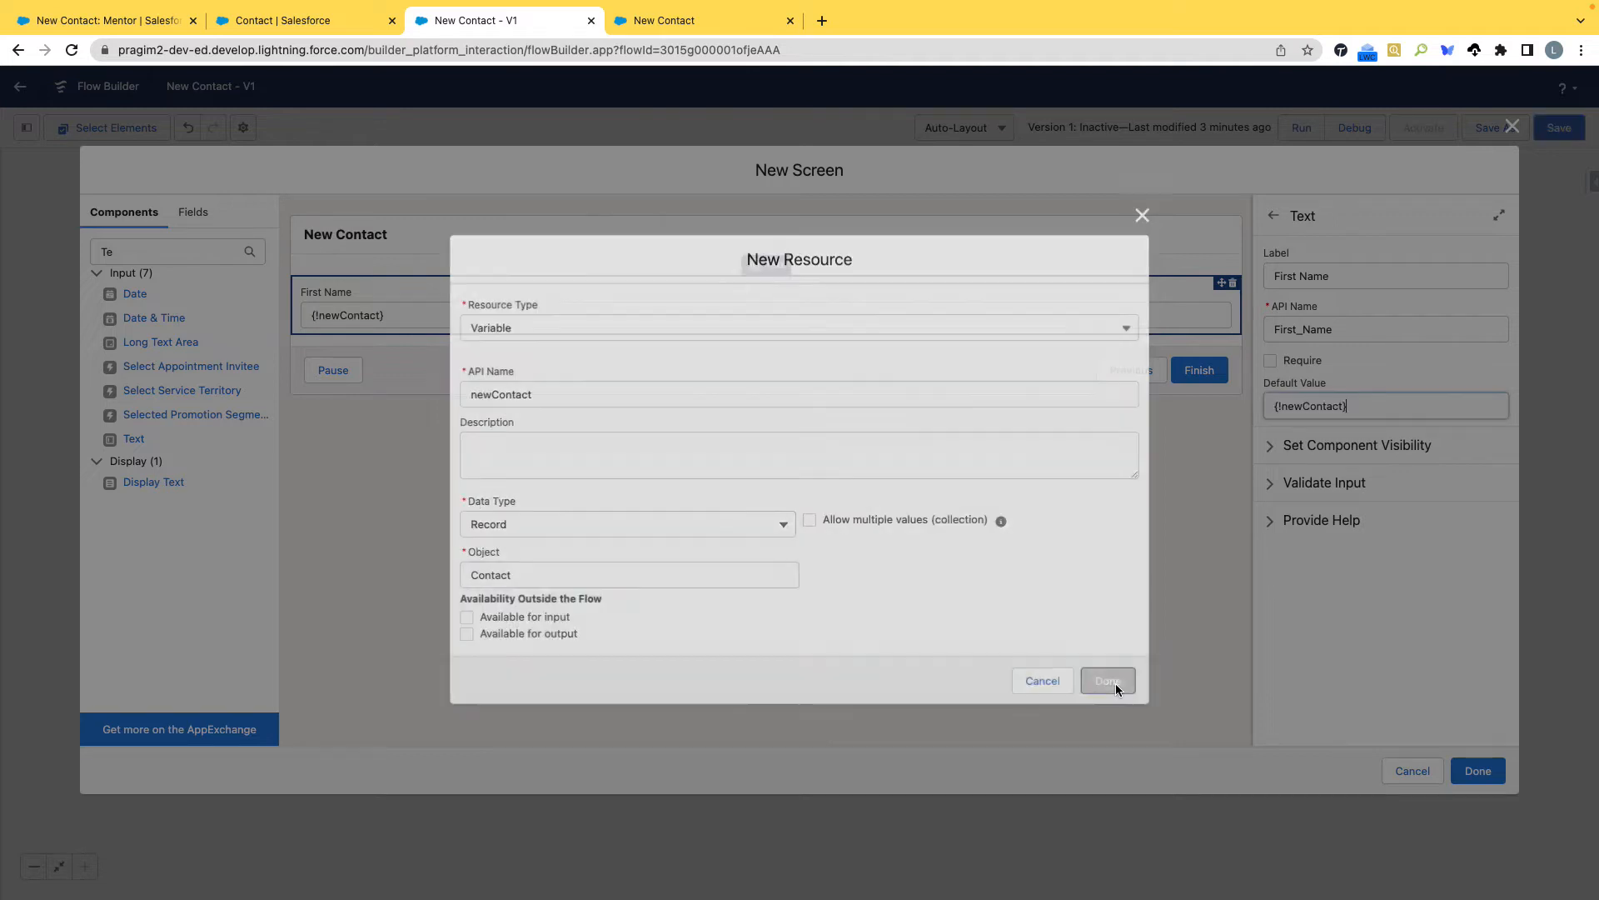
Clear the default value of the First Name text field, leaving the field without a variable reference.
{"action": "left_click_drag", "start_coordinate": [1373, 403], "coordinate": [1250, 407]}
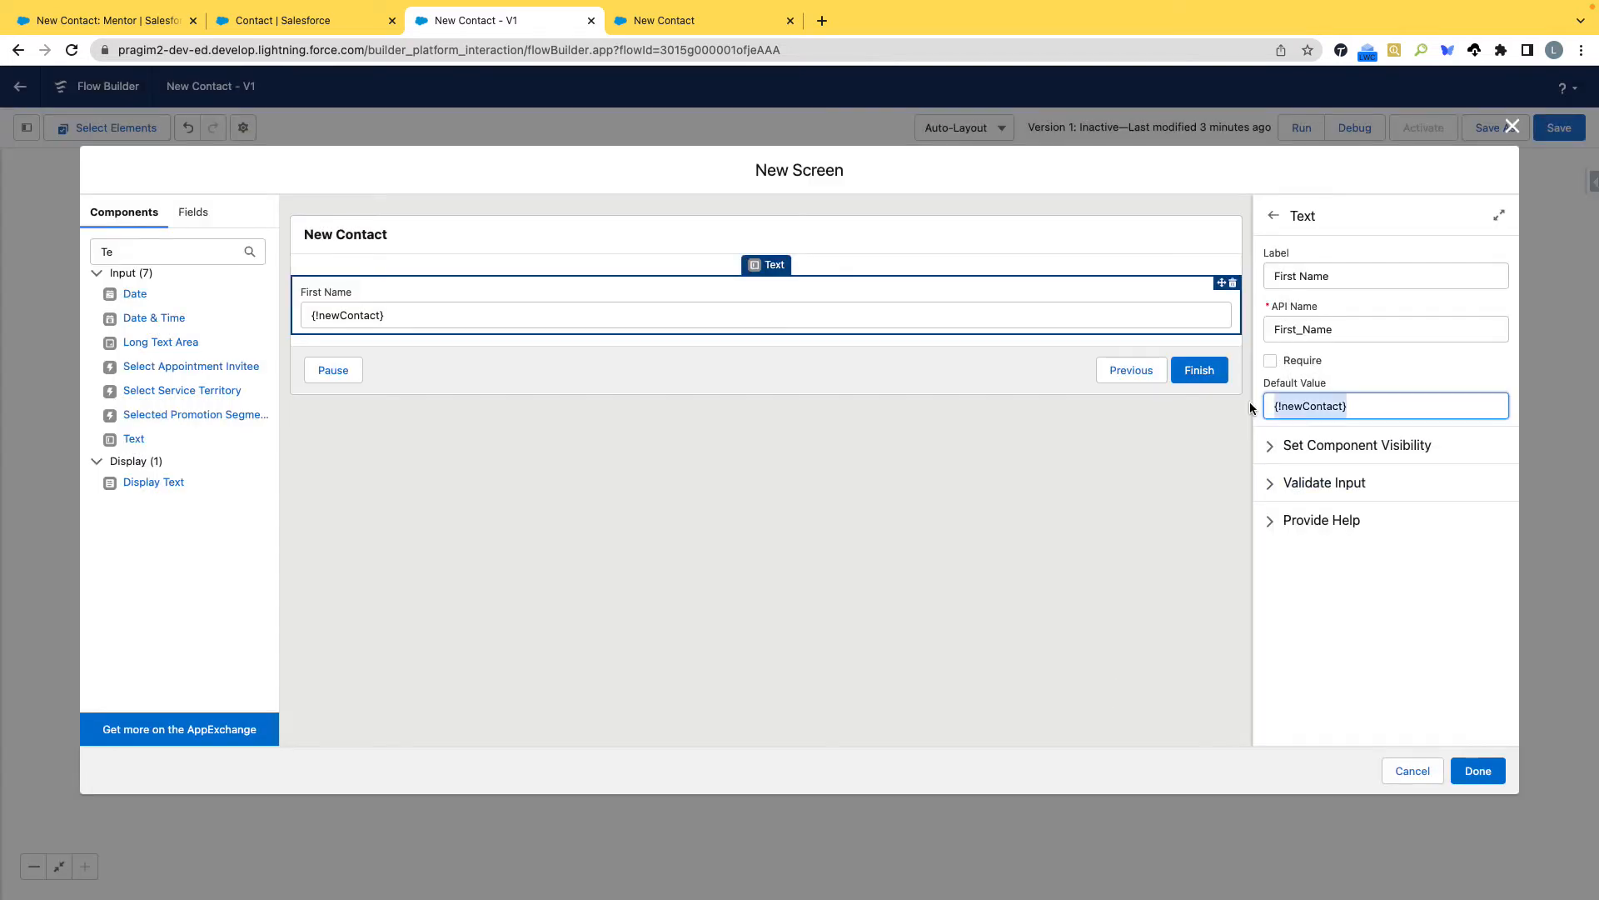
{"action": "key", "text": "BackSpace"}
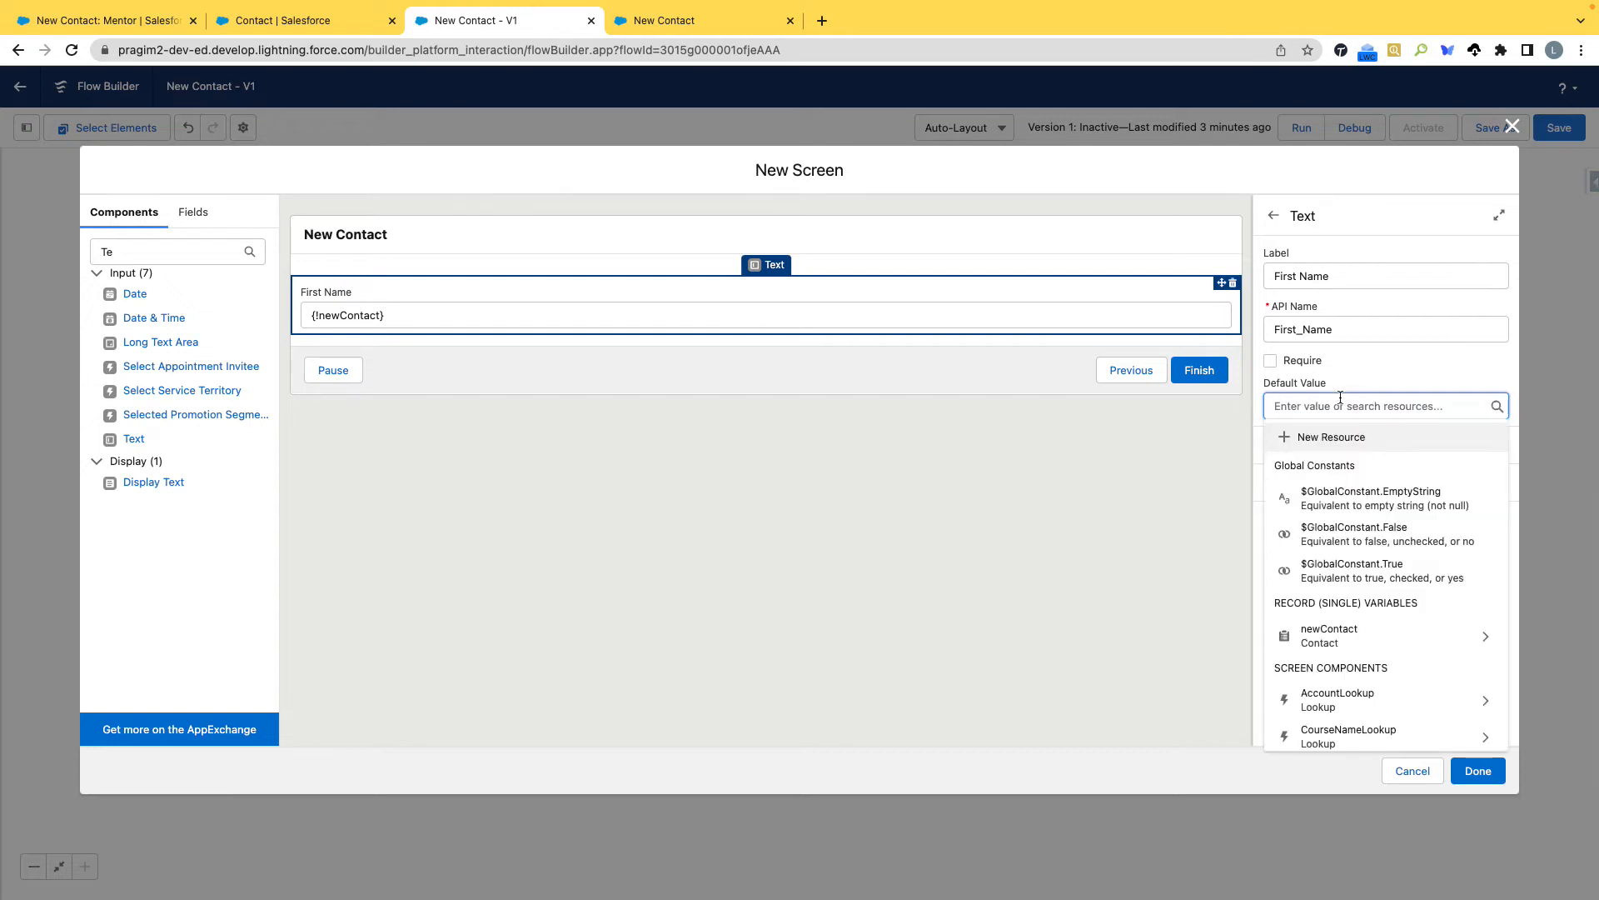
{"action": "left_click", "coordinate": [1171, 491]}
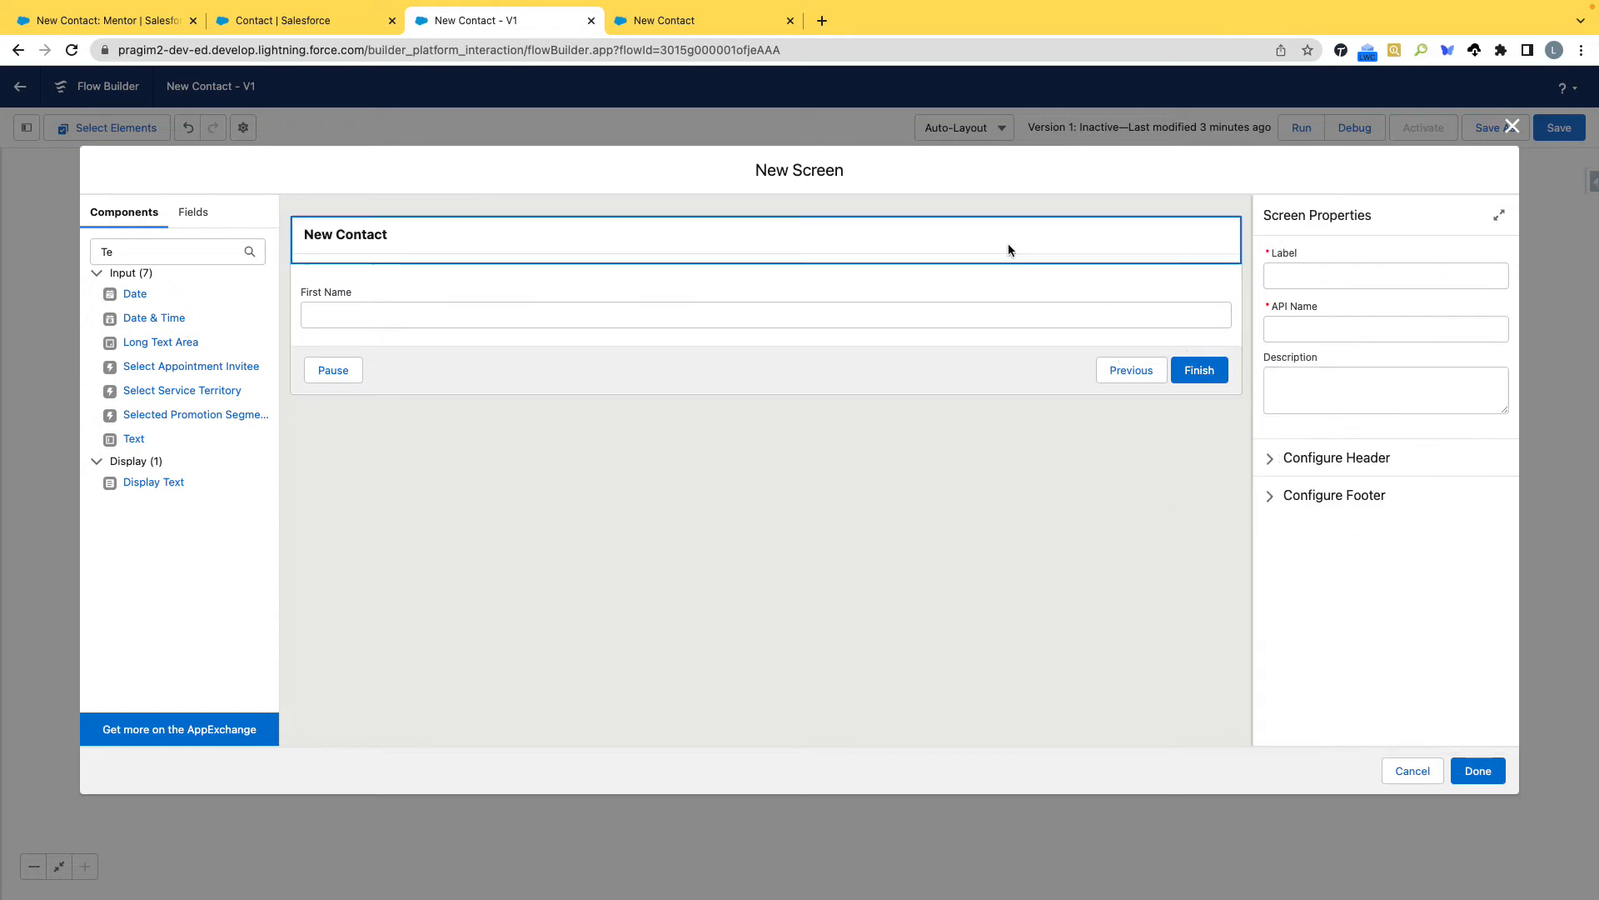
{"action": "left_click", "coordinate": [924, 302]}
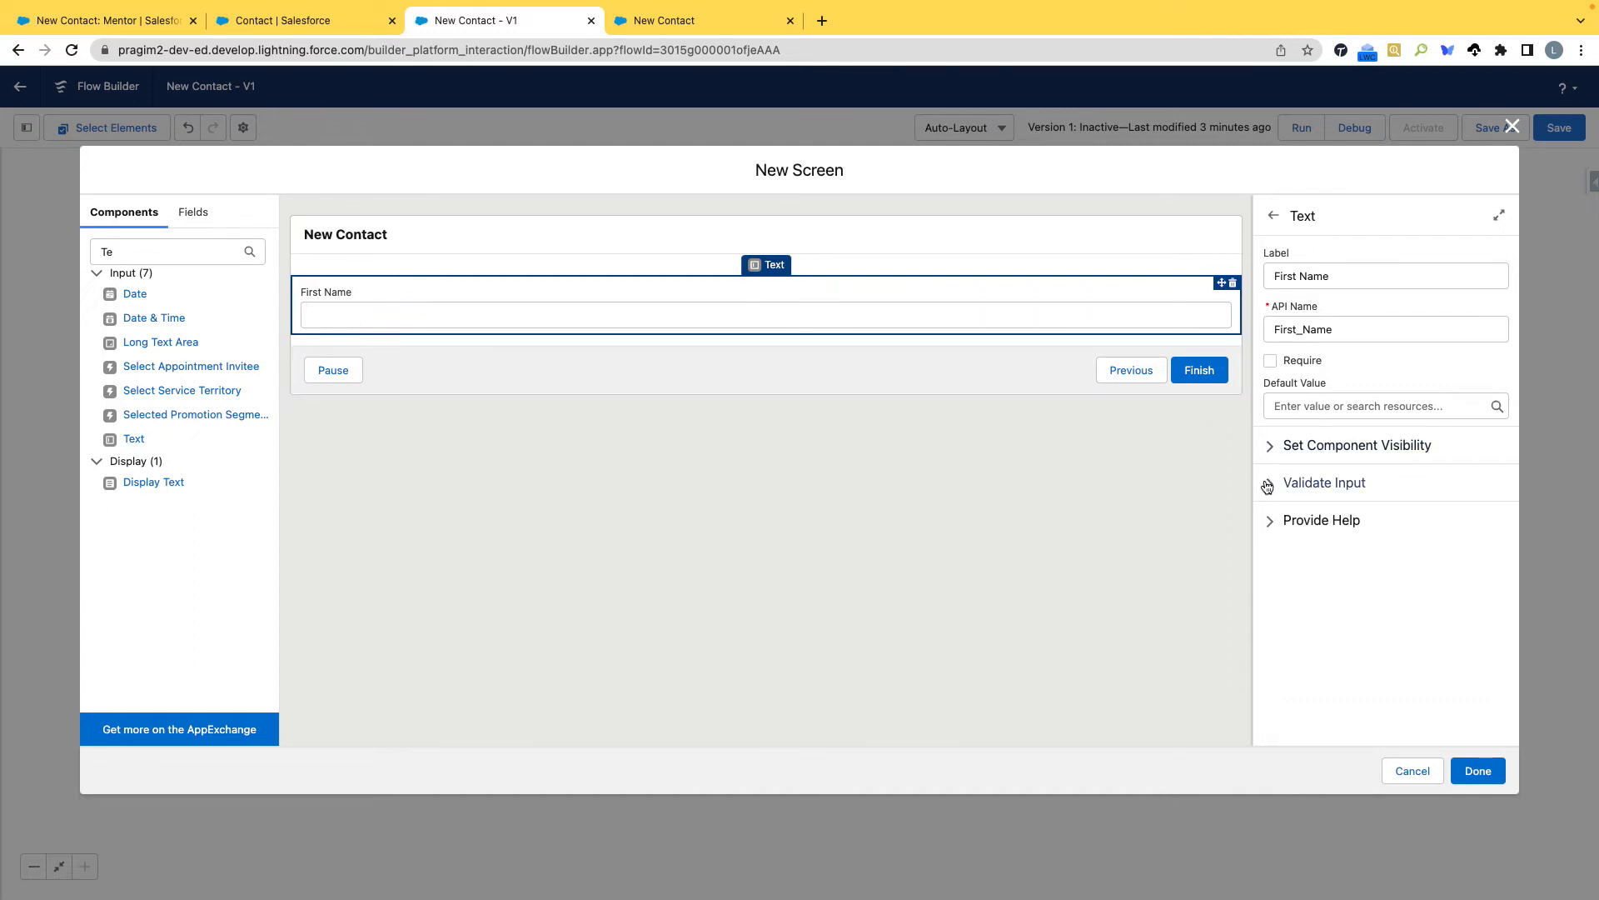
Add a Text input below First Name with the label Last Name and the API name Last_Name, and make it required.
{"action": "left_click_drag", "start_coordinate": [137, 439], "coordinate": [342, 331]}
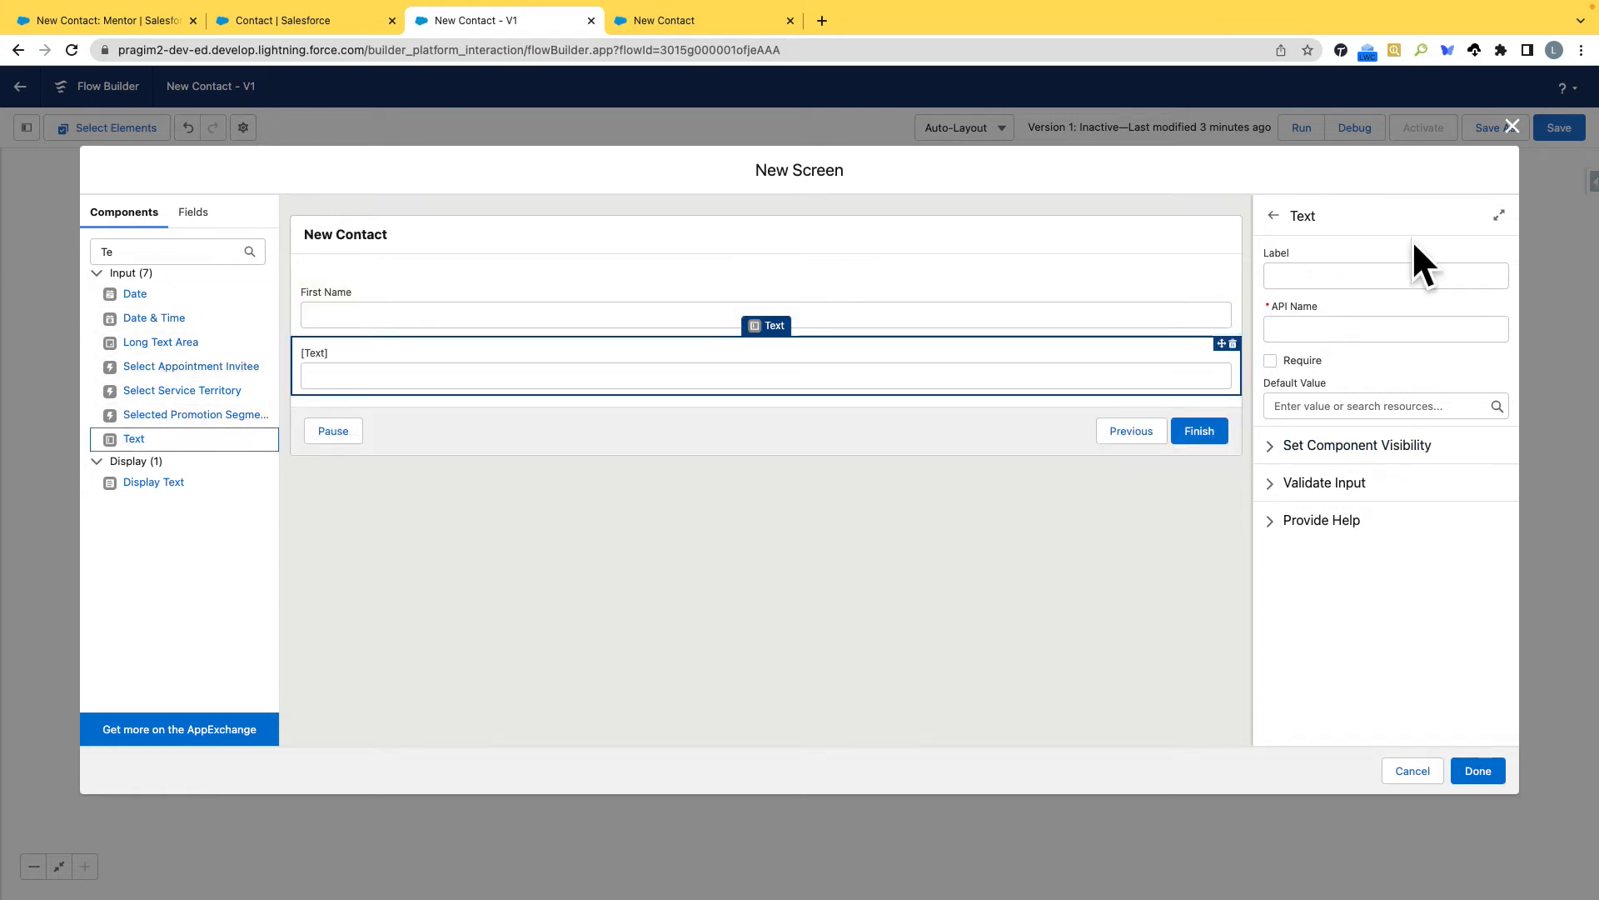
{"action": "left_click", "coordinate": [1373, 273]}
{"action": "type", "text": "Last Name"}
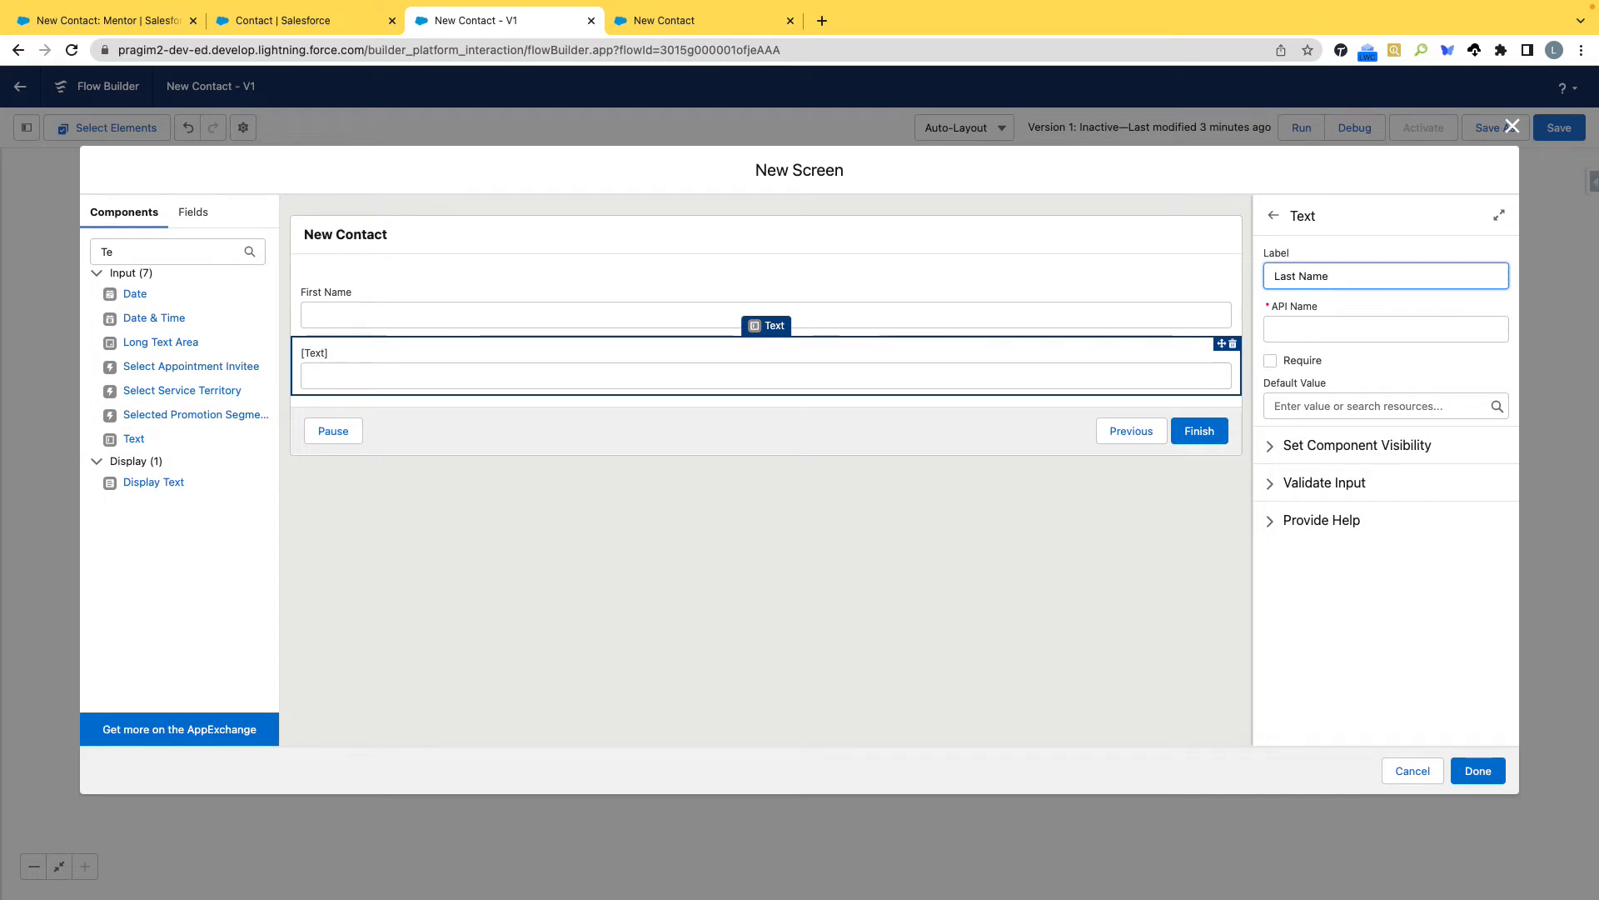
{"action": "key", "text": "Tab"}
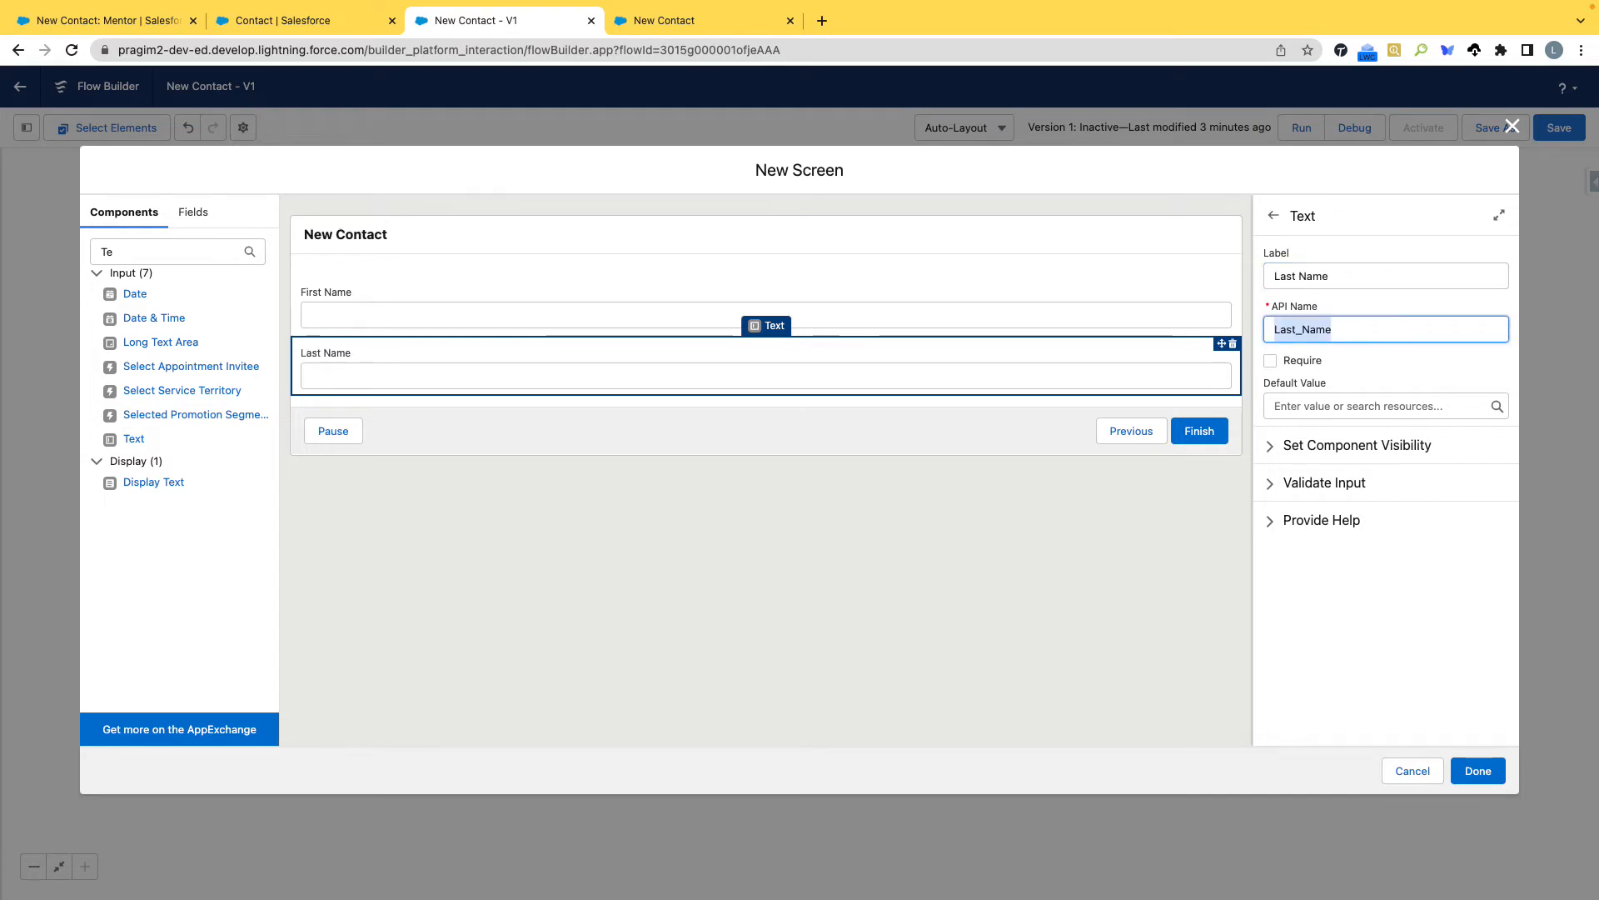
{"action": "left_click", "coordinate": [1270, 361]}
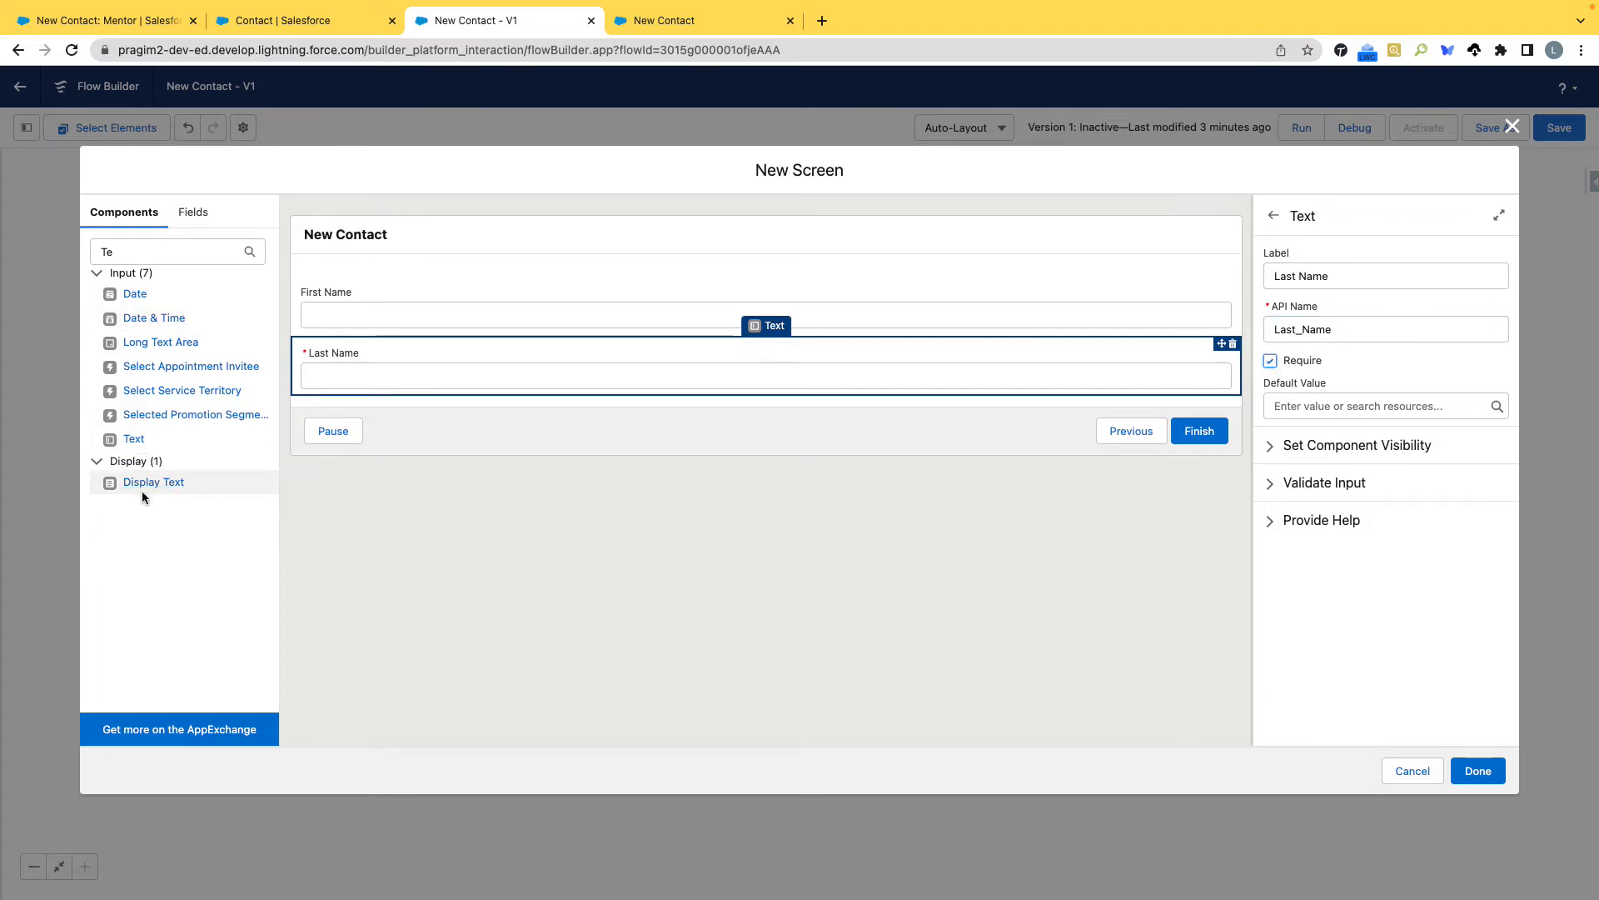
{"action": "left_click_drag", "start_coordinate": [138, 447], "coordinate": [357, 388]}
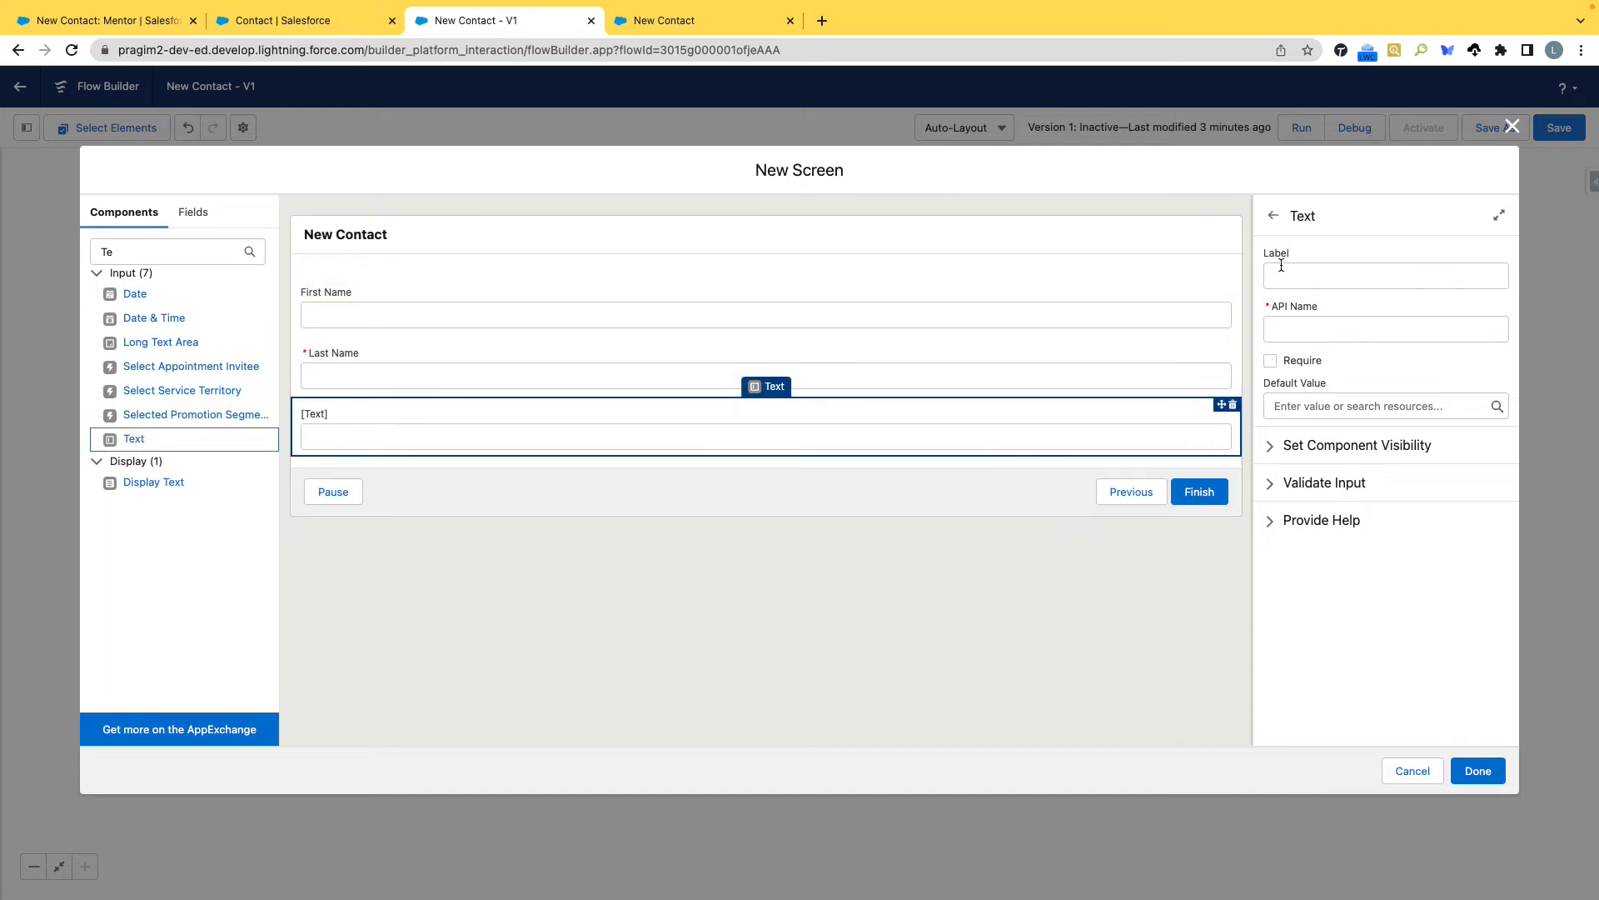
{"action": "left_click", "coordinate": [100, 23]}
{"action": "scroll", "coordinate": [741, 563], "scroll_direction": "down", "scroll_amount": 10}
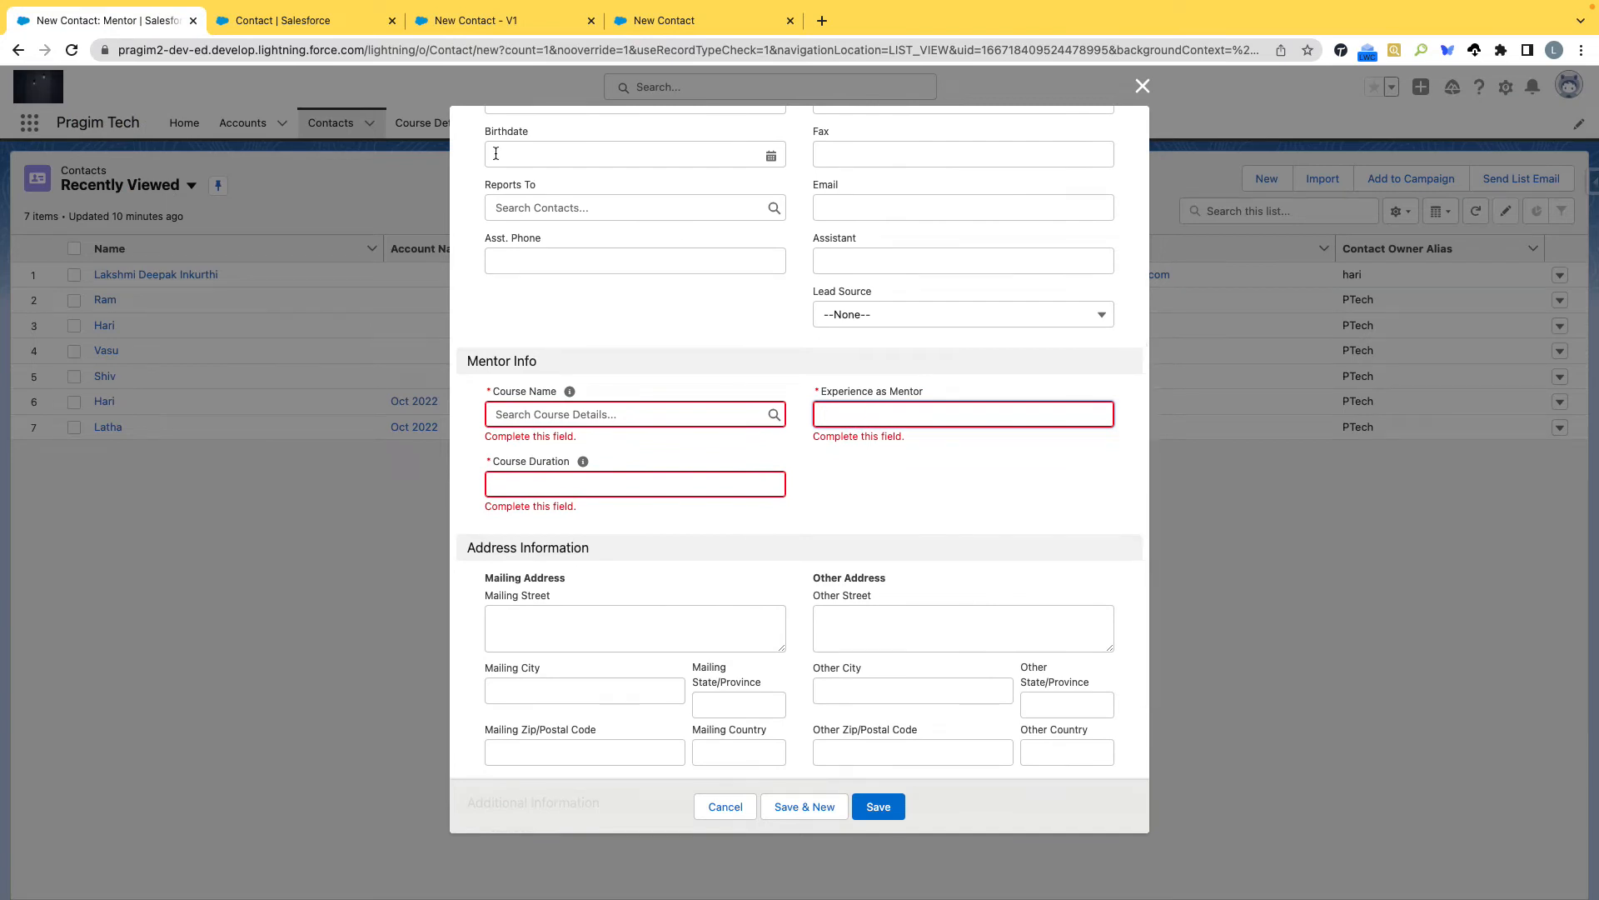
{"action": "left_click", "coordinate": [717, 23]}
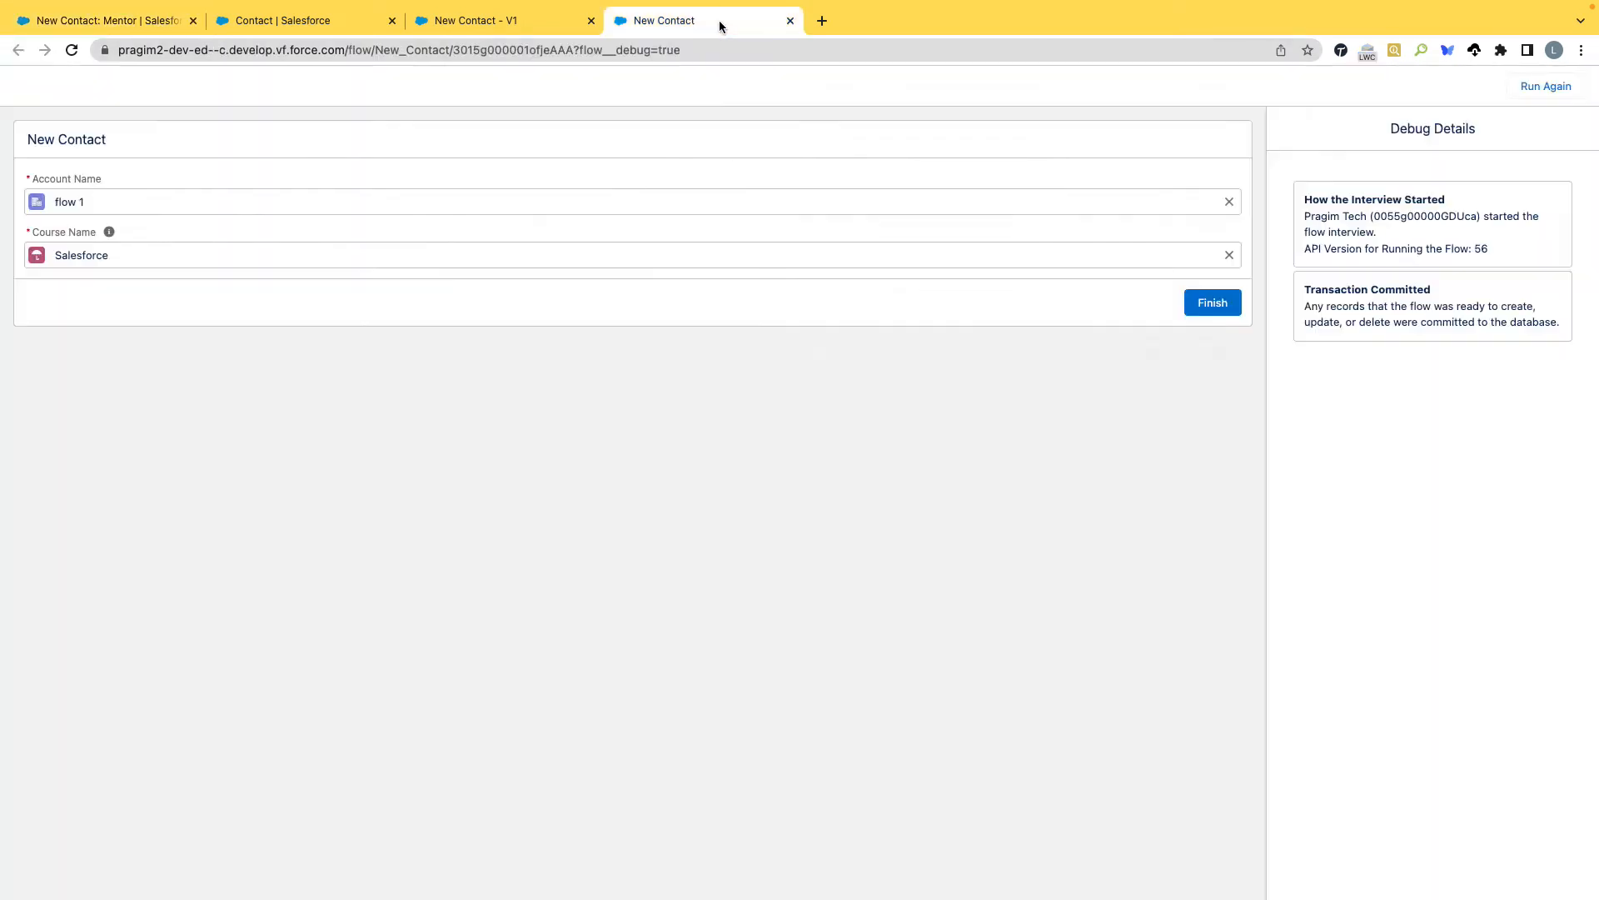
{"action": "left_click", "coordinate": [442, 21]}
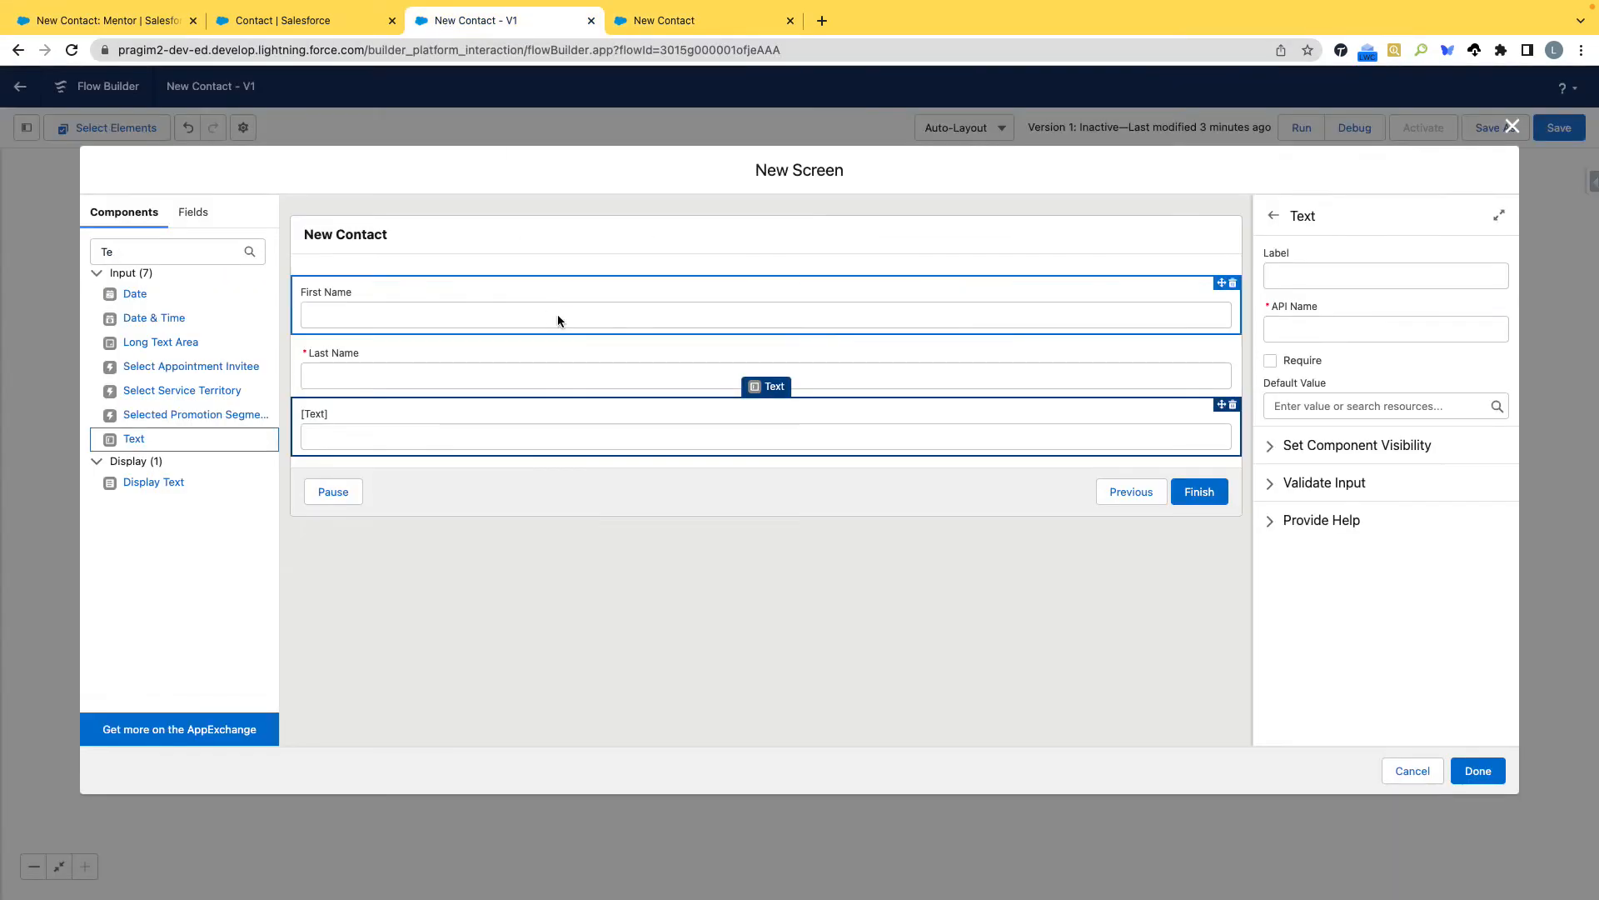
{"action": "left_click", "coordinate": [1233, 404]}
{"action": "left_click", "coordinate": [950, 522]}
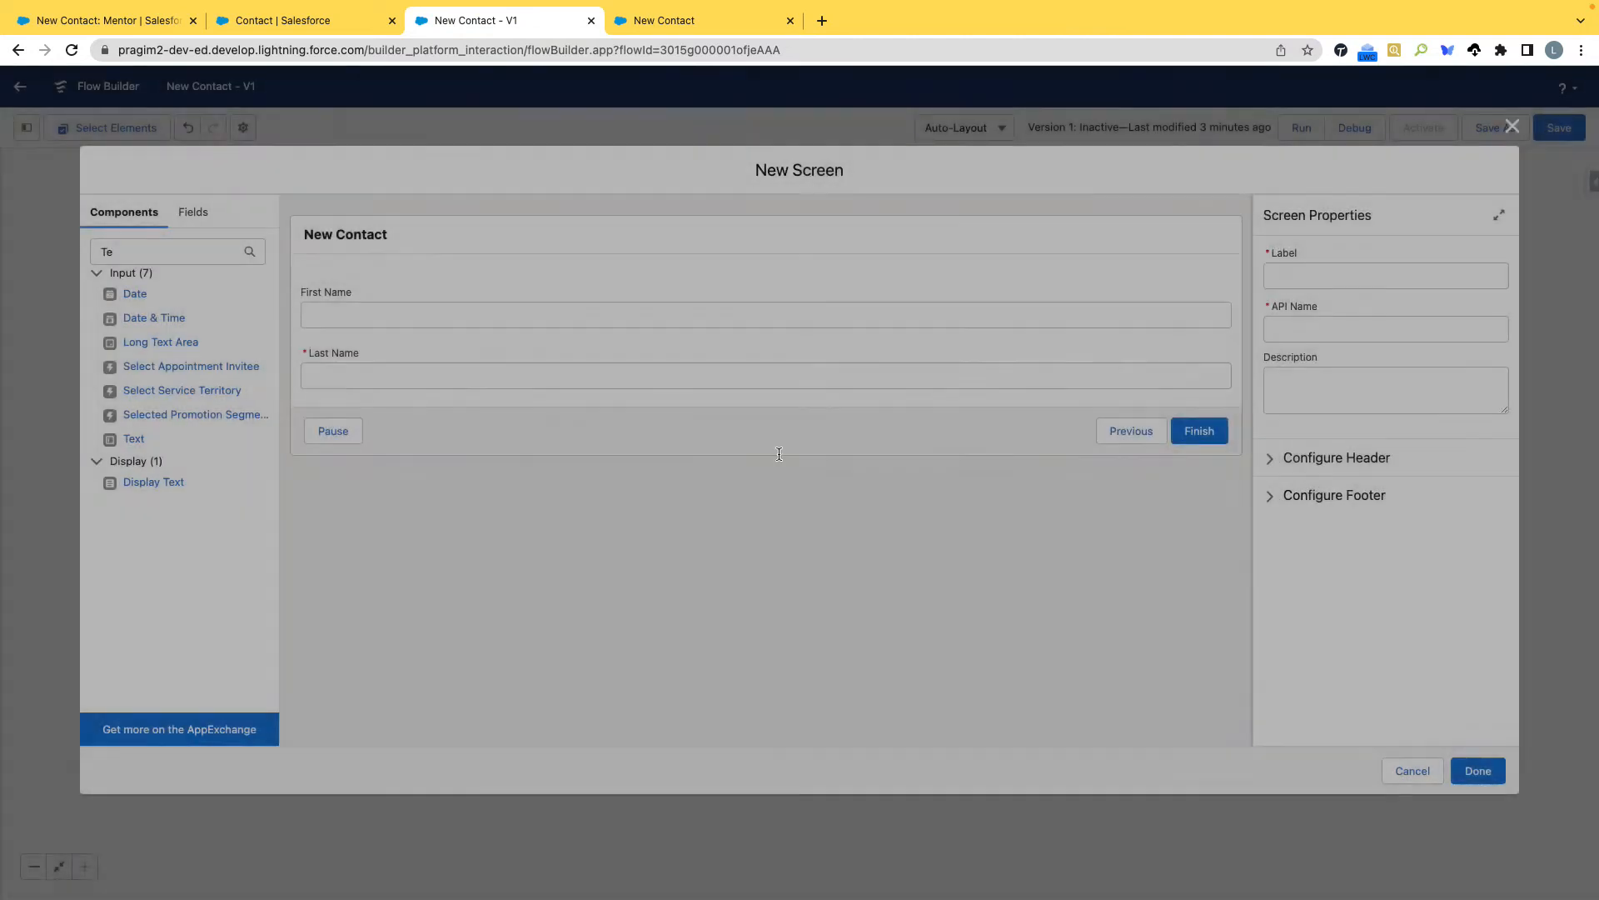
Add a Number input below Last Name with the label Experience As Mentor and the API name Experience_As_Mentor.
{"action": "left_click_drag", "start_coordinate": [133, 253], "coordinate": [53, 244]}
{"action": "type", "text": "Num"}
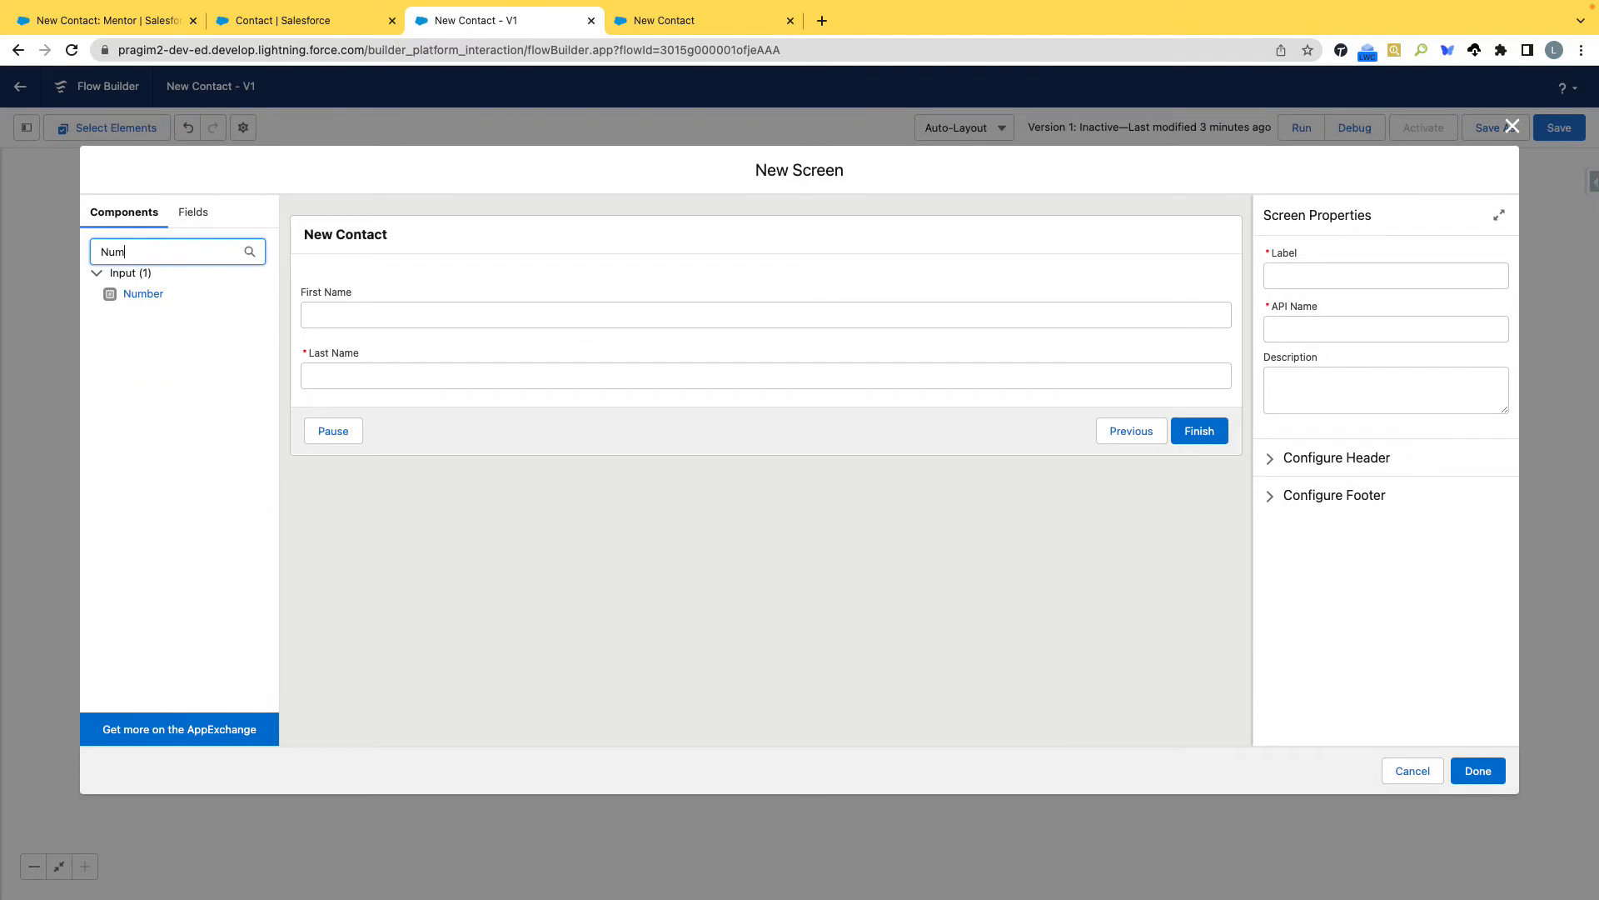
{"action": "left_click_drag", "start_coordinate": [144, 293], "coordinate": [348, 399]}
{"action": "left_click", "coordinate": [1308, 277]}
{"action": "type", "text": "Experience As Mentor"}
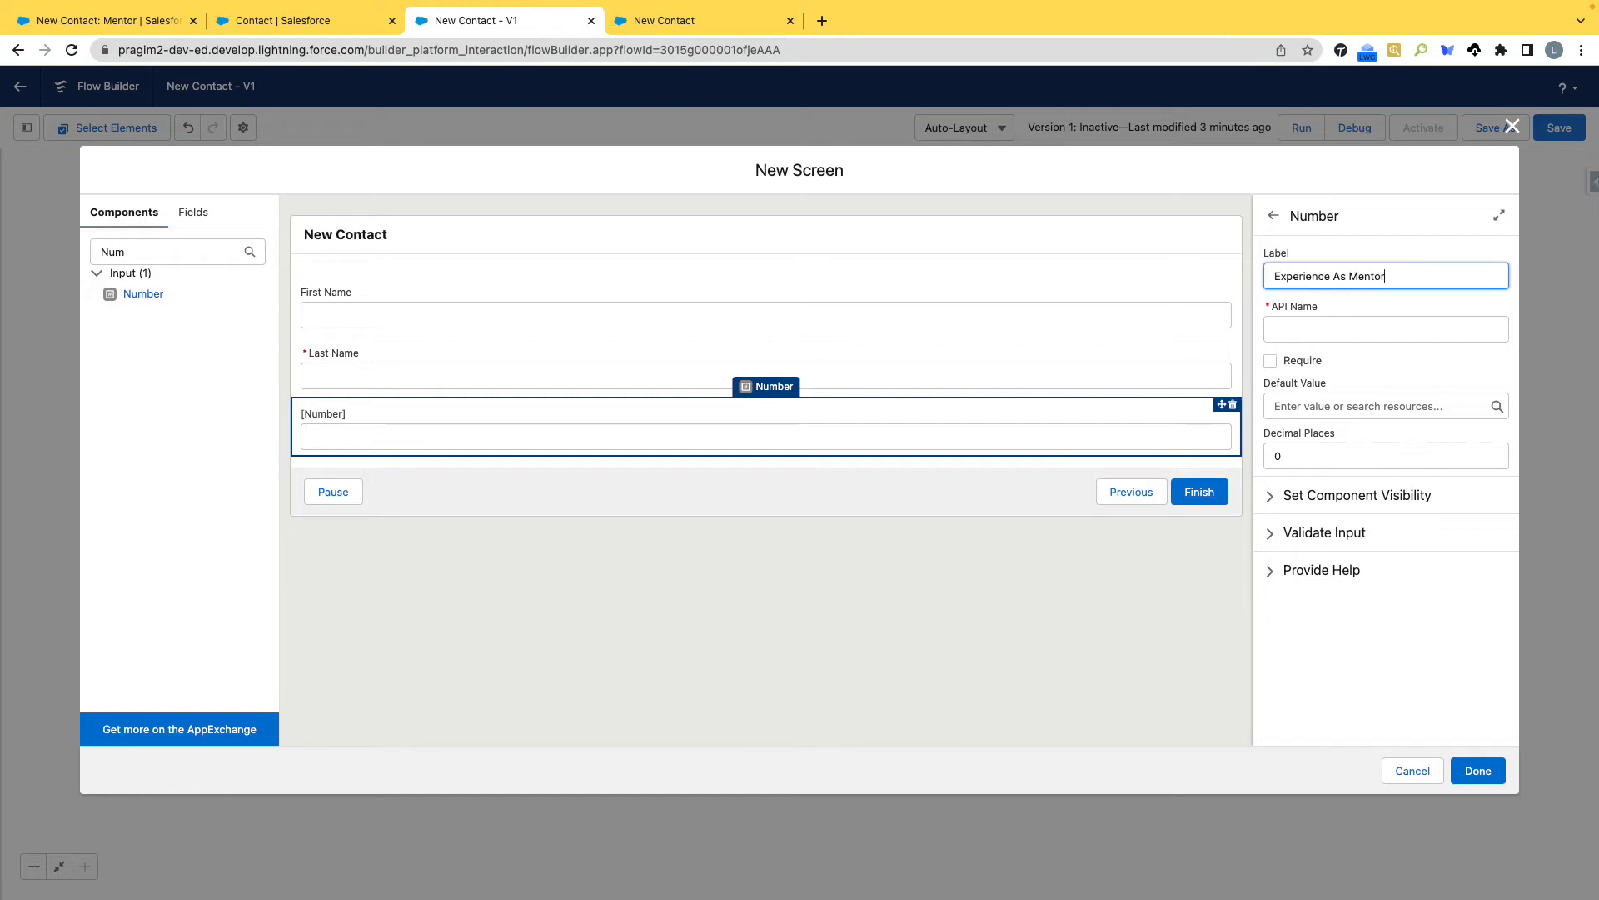
{"action": "key", "text": "Tab"}
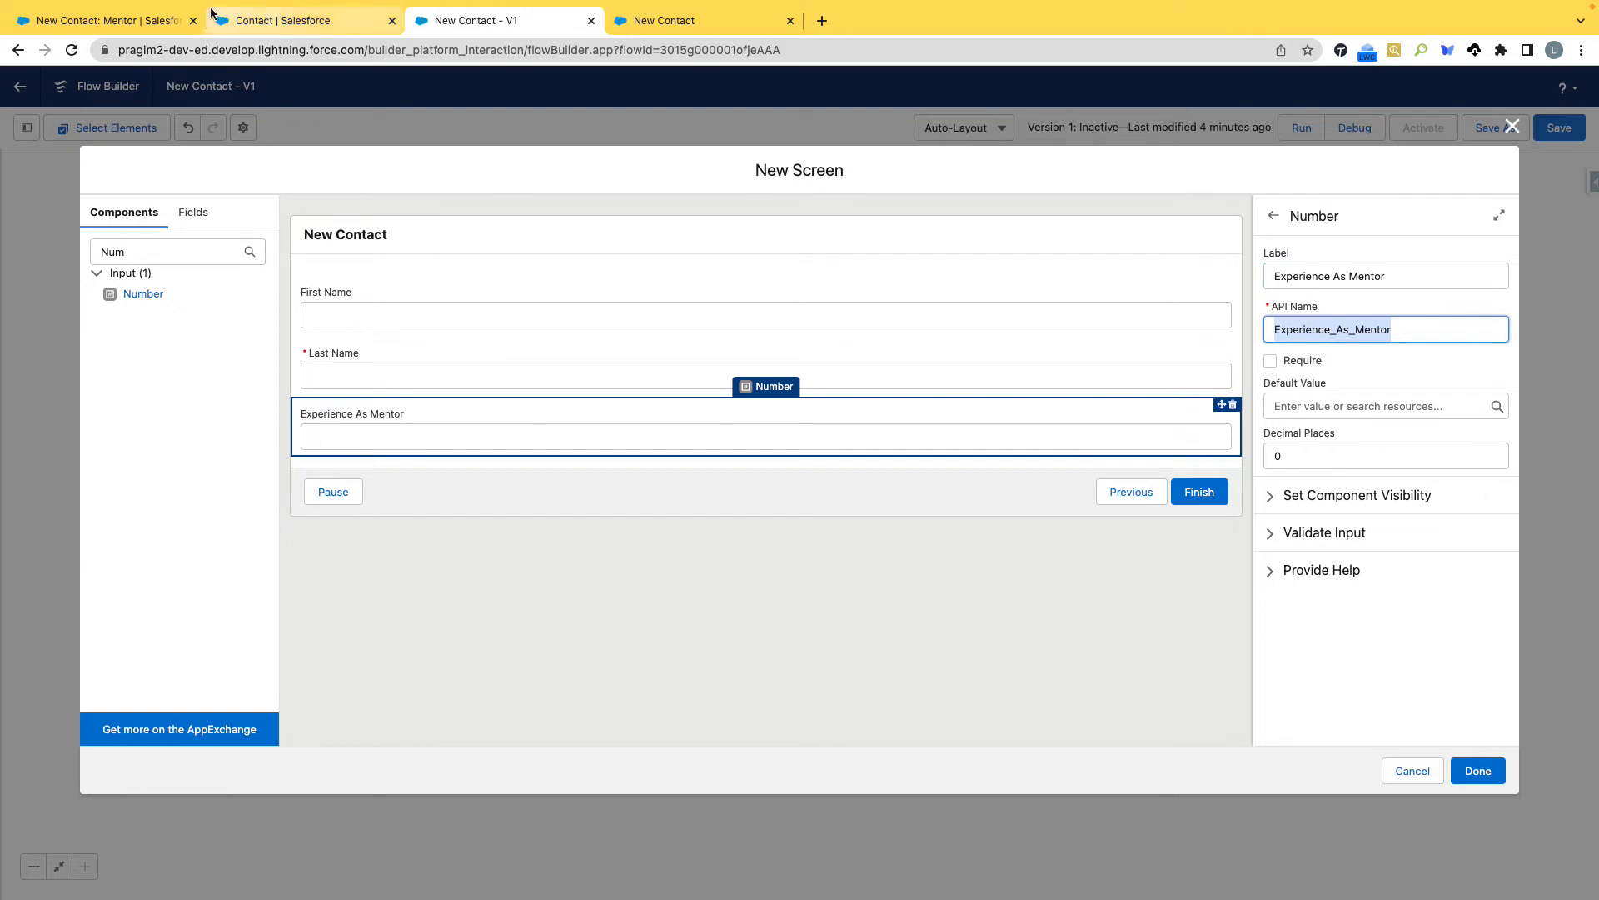
Check the Mentor Info fields on the Mentor contact form, and add a Number input labelled Course Duration with the API name Course_Duration.
{"action": "left_click", "coordinate": [132, 27]}
{"action": "scroll", "coordinate": [587, 478], "scroll_direction": "down", "scroll_amount": 1}
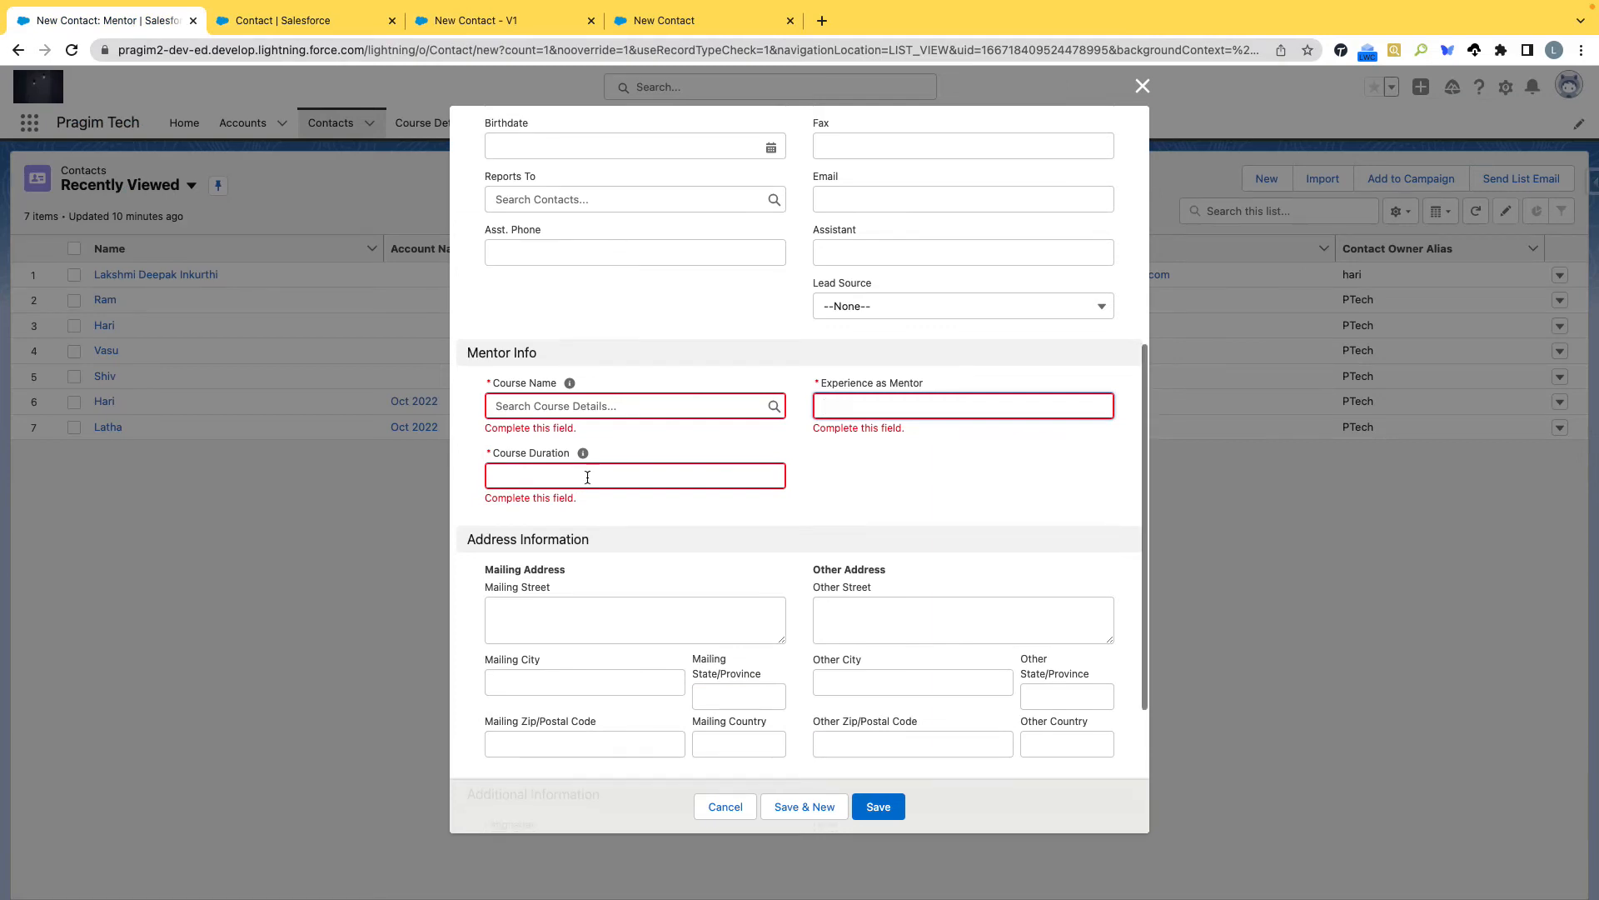
{"action": "left_click", "coordinate": [476, 20]}
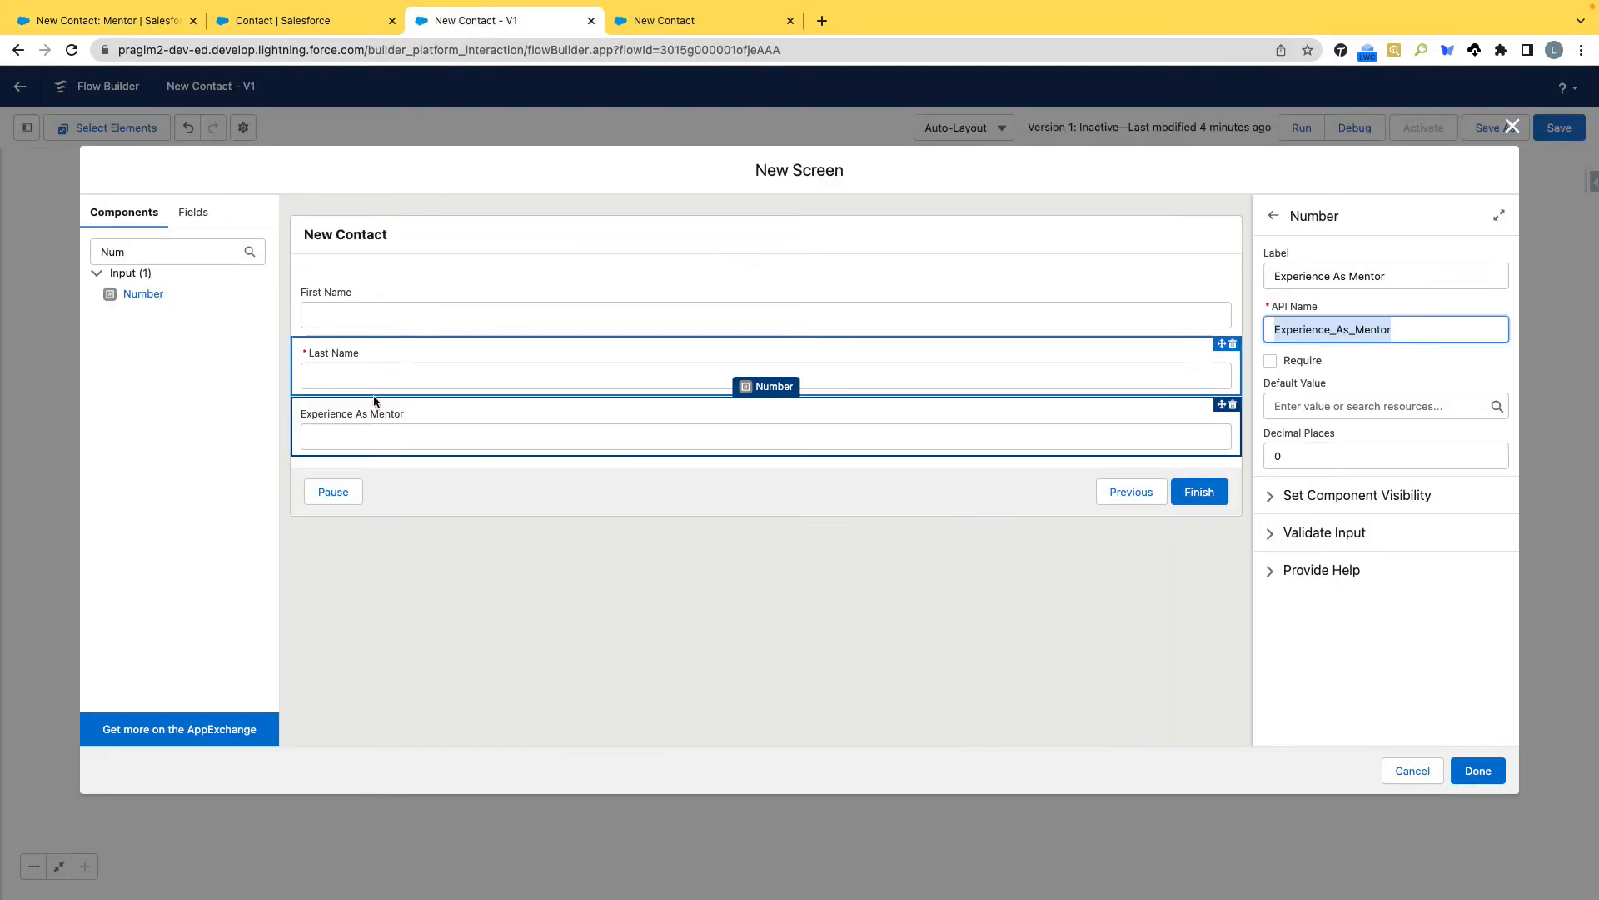
{"action": "left_click_drag", "start_coordinate": [143, 291], "coordinate": [421, 461]}
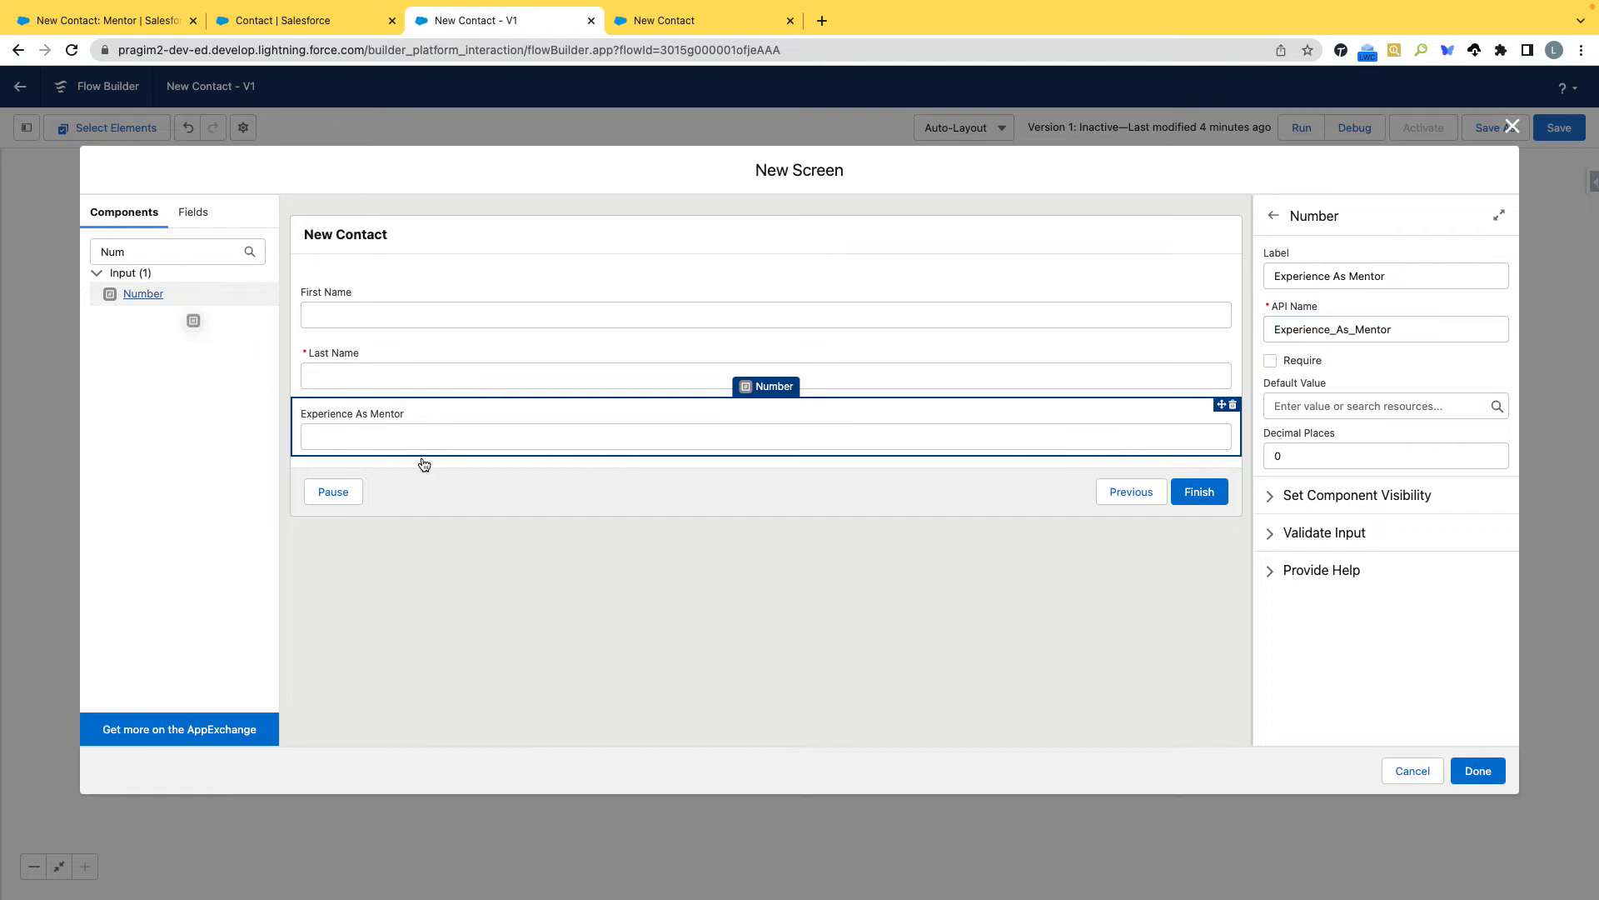
{"action": "left_click_drag", "start_coordinate": [134, 295], "coordinate": [389, 463]}
{"action": "left_click_drag", "start_coordinate": [119, 294], "coordinate": [448, 452]}
{"action": "left_click", "coordinate": [1303, 279]}
{"action": "type", "text": "Course Duration"}
{"action": "key", "text": "Tab"}
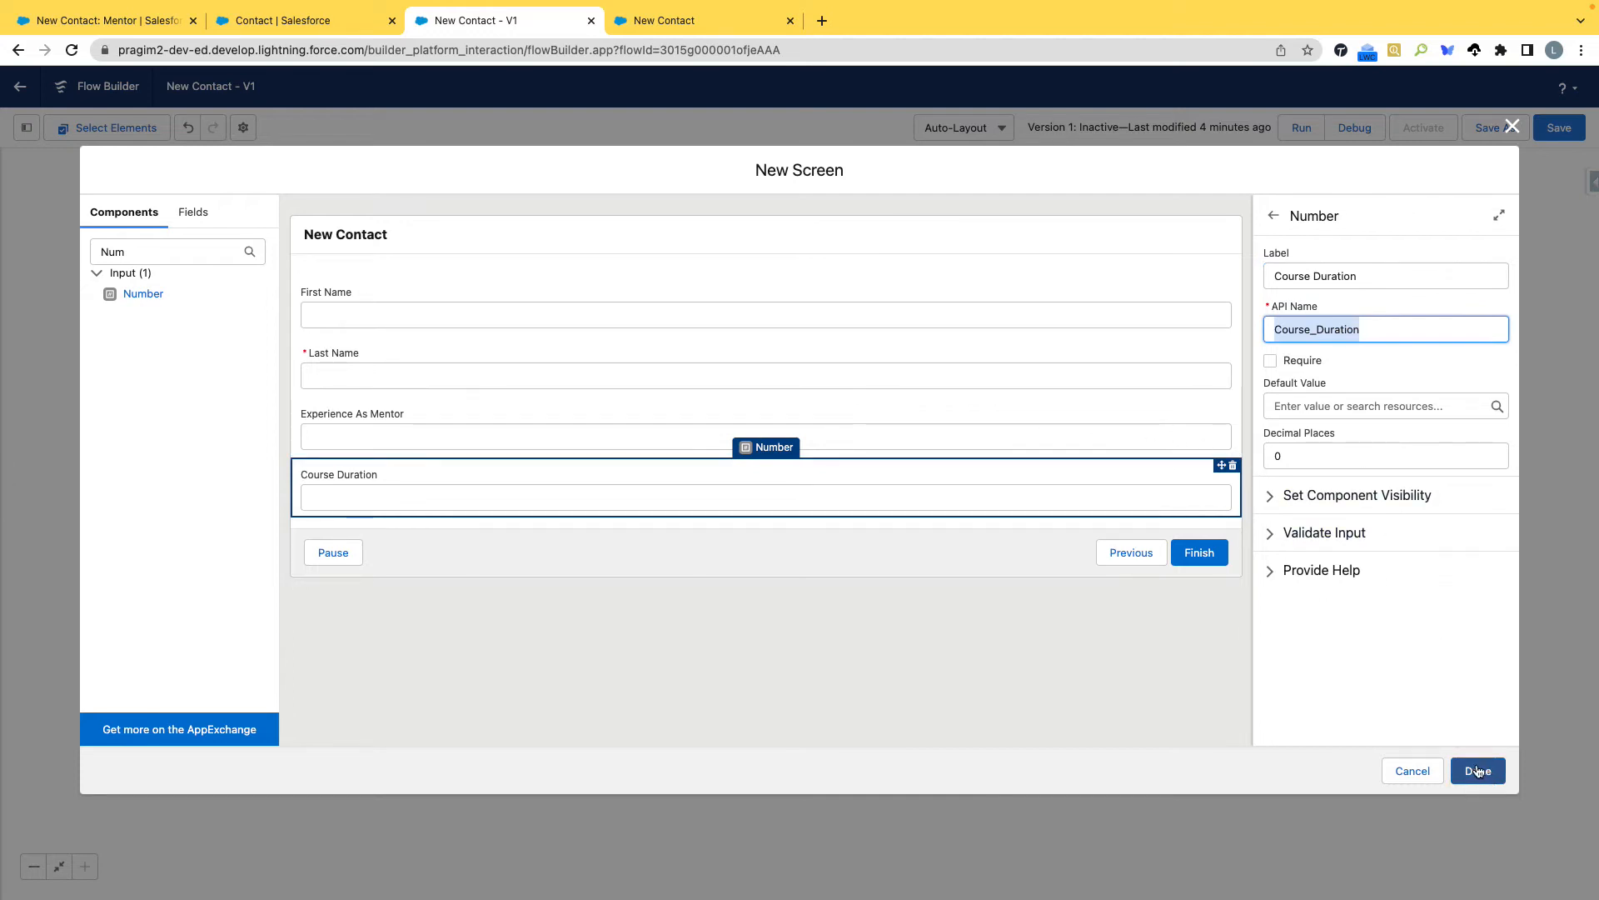
{"action": "left_click_drag", "start_coordinate": [146, 252], "coordinate": [90, 234]}
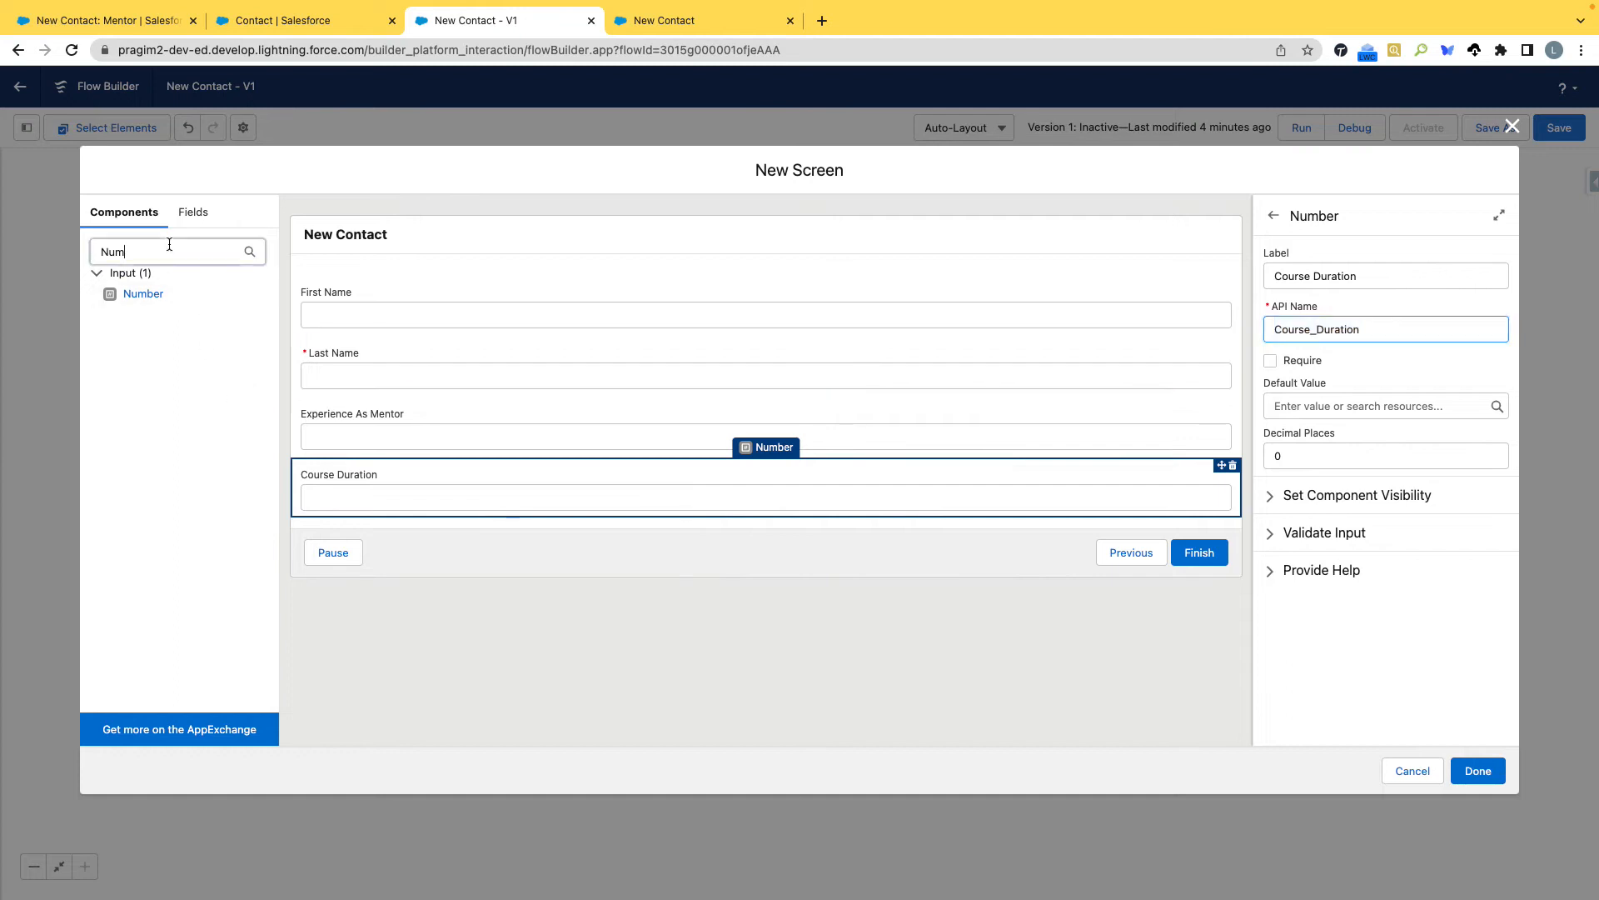
{"action": "type", "text": "Disp"}
{"action": "key", "text": "BackSpace"}
{"action": "key", "text": "BackSpace"}
{"action": "key", "text": "BackSpace"}
{"action": "key", "text": "BackSpace"}
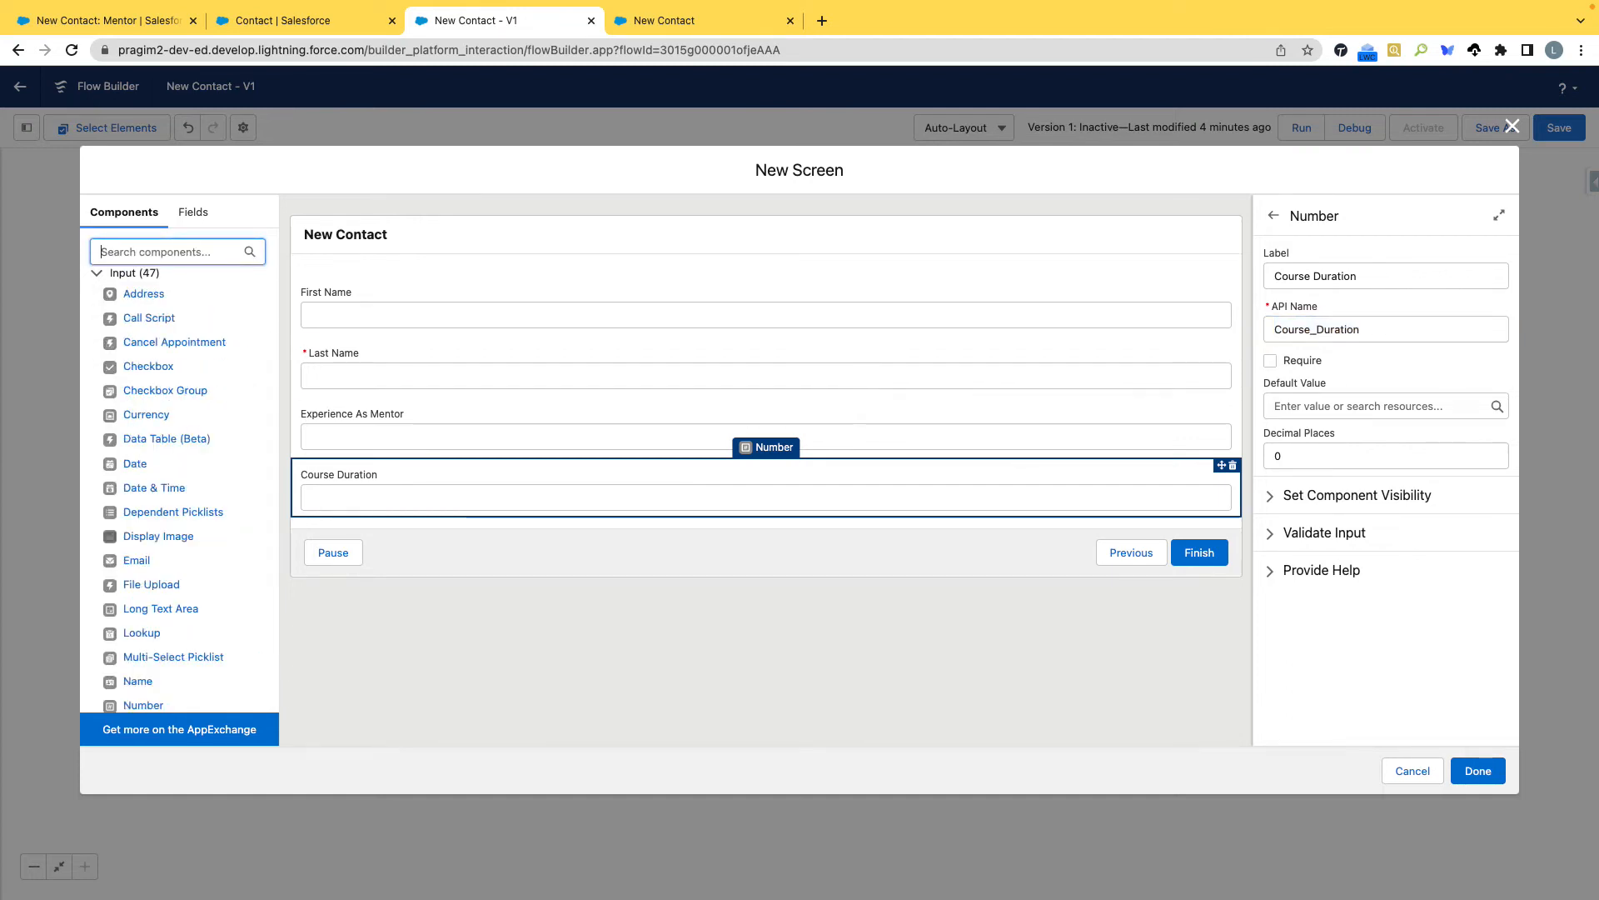
{"action": "type", "text": "Dis"}
{"action": "key", "text": "BackSpace"}
{"action": "key", "text": "BackSpace"}
{"action": "key", "text": "BackSpace"}
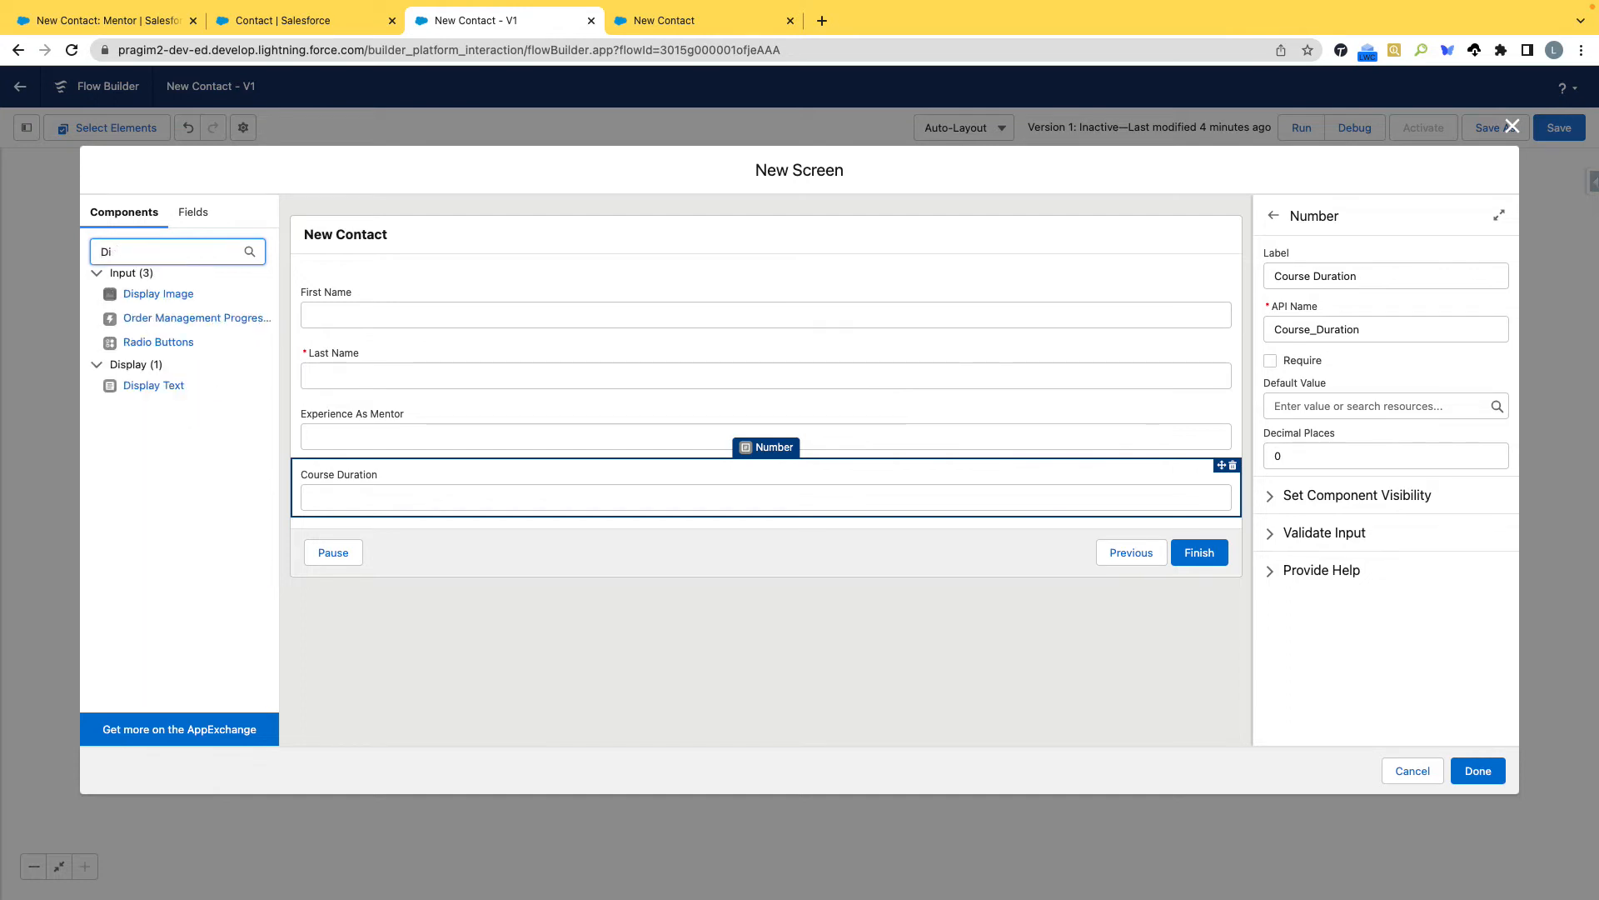
{"action": "type", "text": "Loo"}
{"action": "left_click_drag", "start_coordinate": [133, 294], "coordinate": [452, 513]}
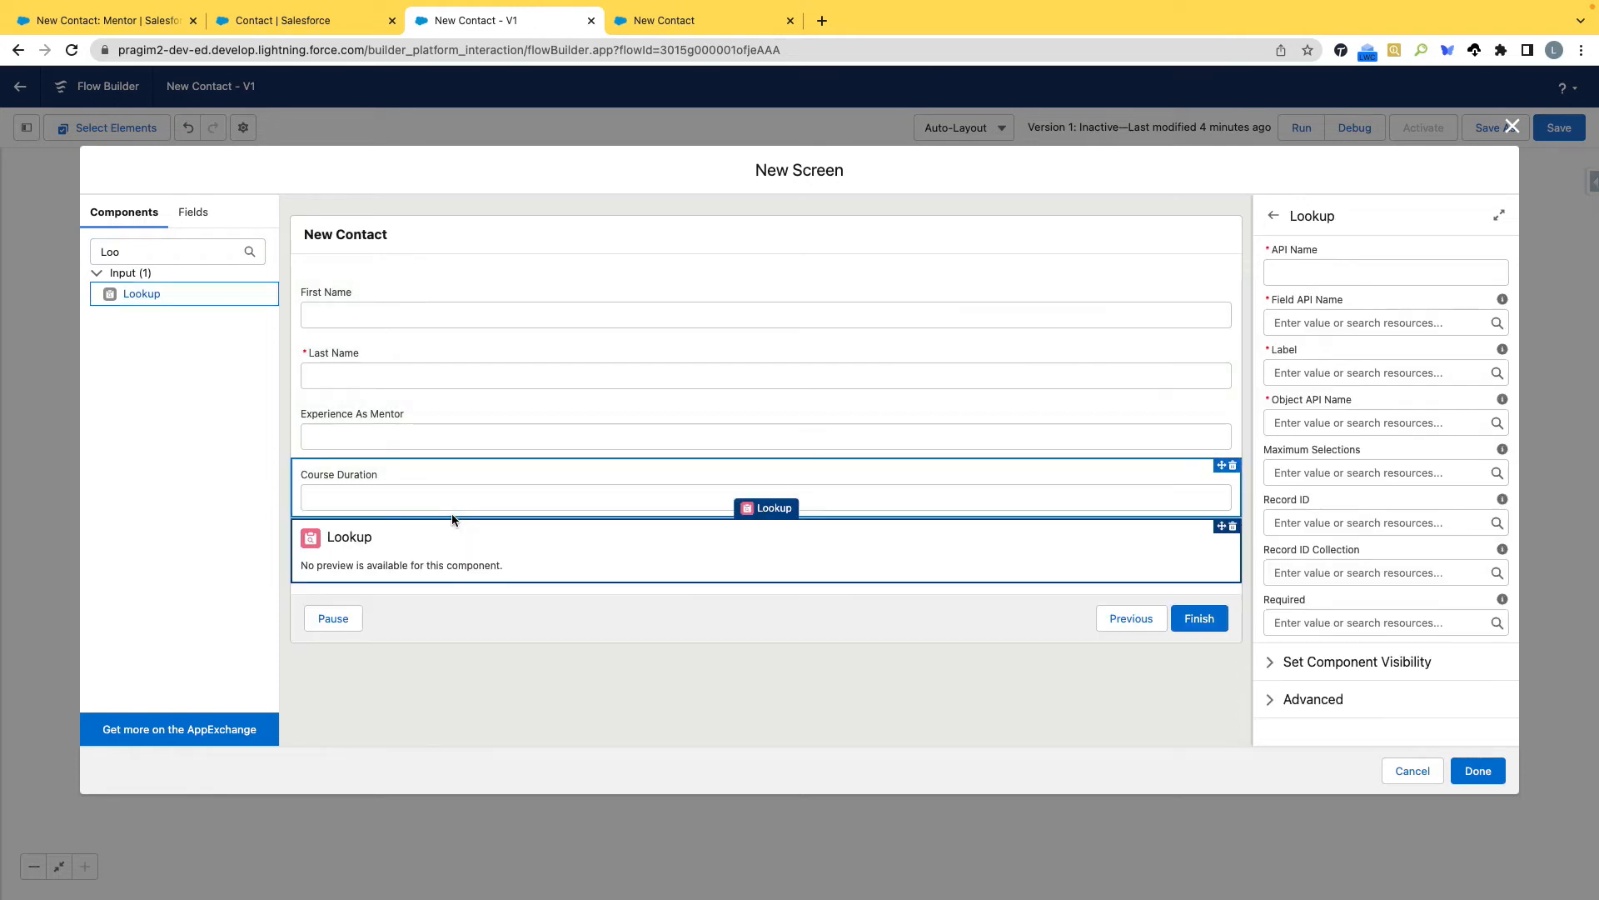
{"action": "left_click", "coordinate": [1267, 672]}
{"action": "scroll", "coordinate": [1267, 671], "scroll_direction": "down", "scroll_amount": 1}
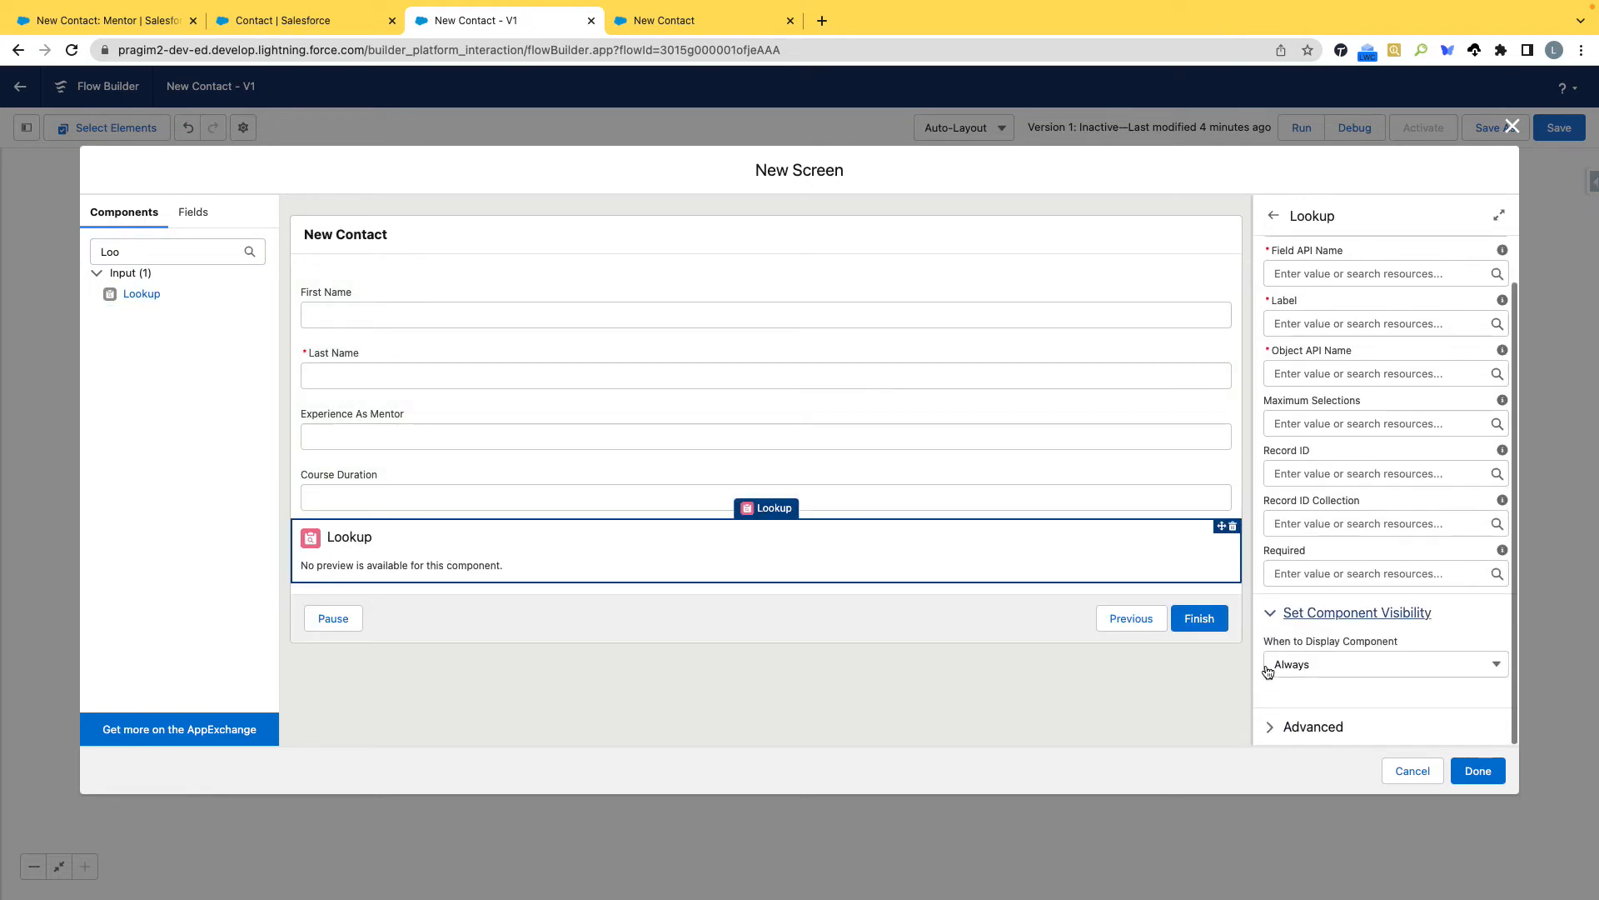
{"action": "left_click", "coordinate": [1395, 666]}
{"action": "left_click", "coordinate": [1455, 612]}
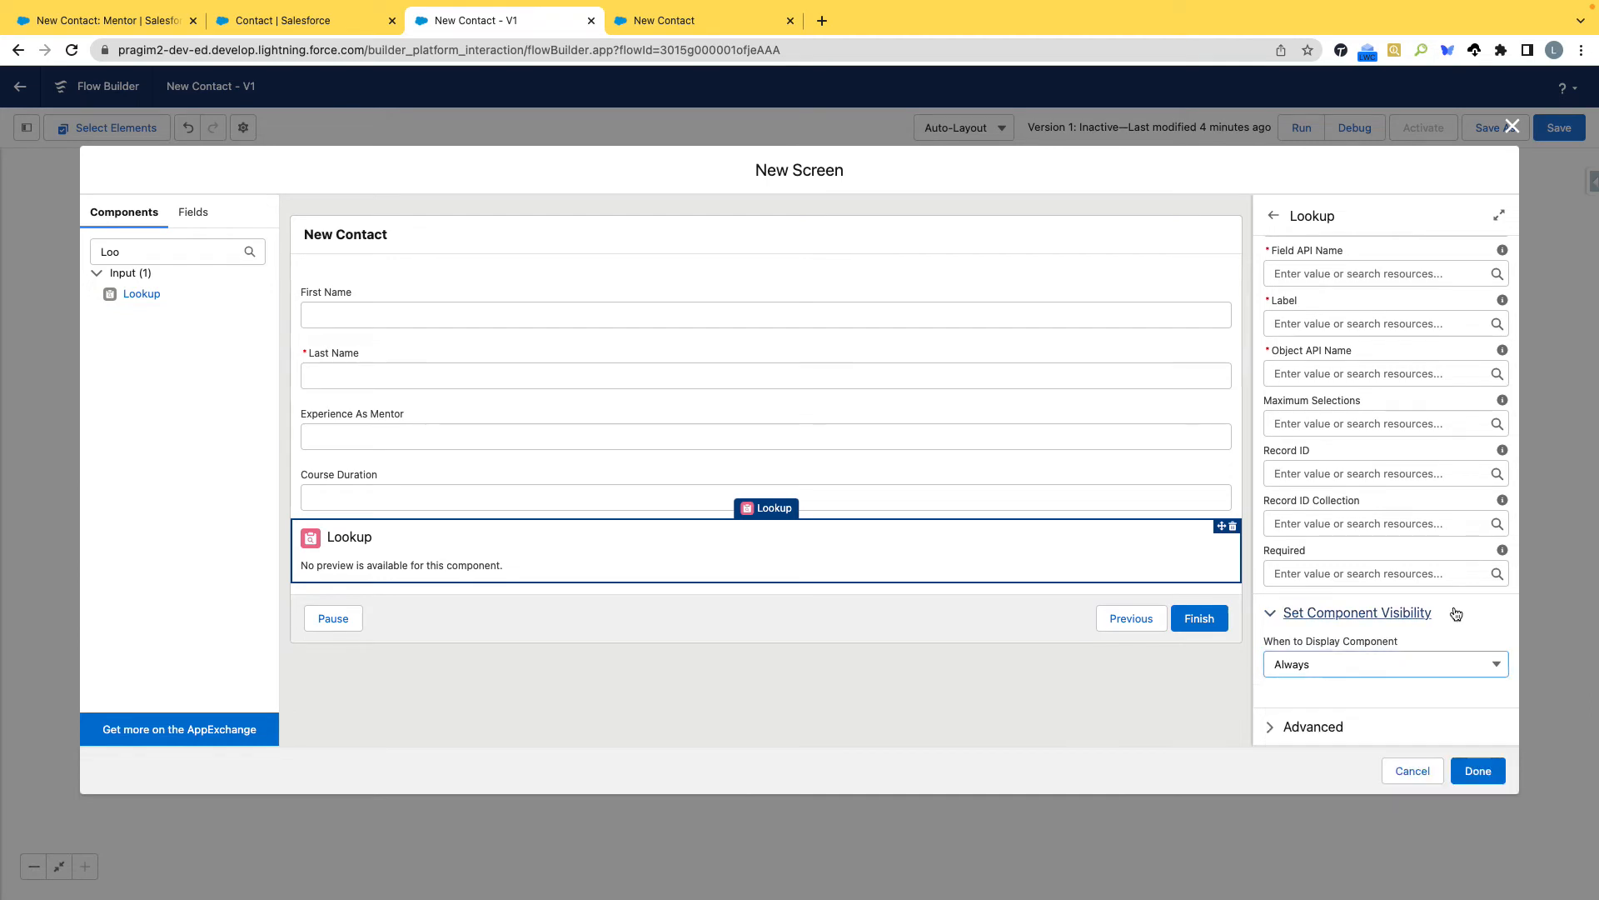
{"action": "left_click", "coordinate": [1272, 700]}
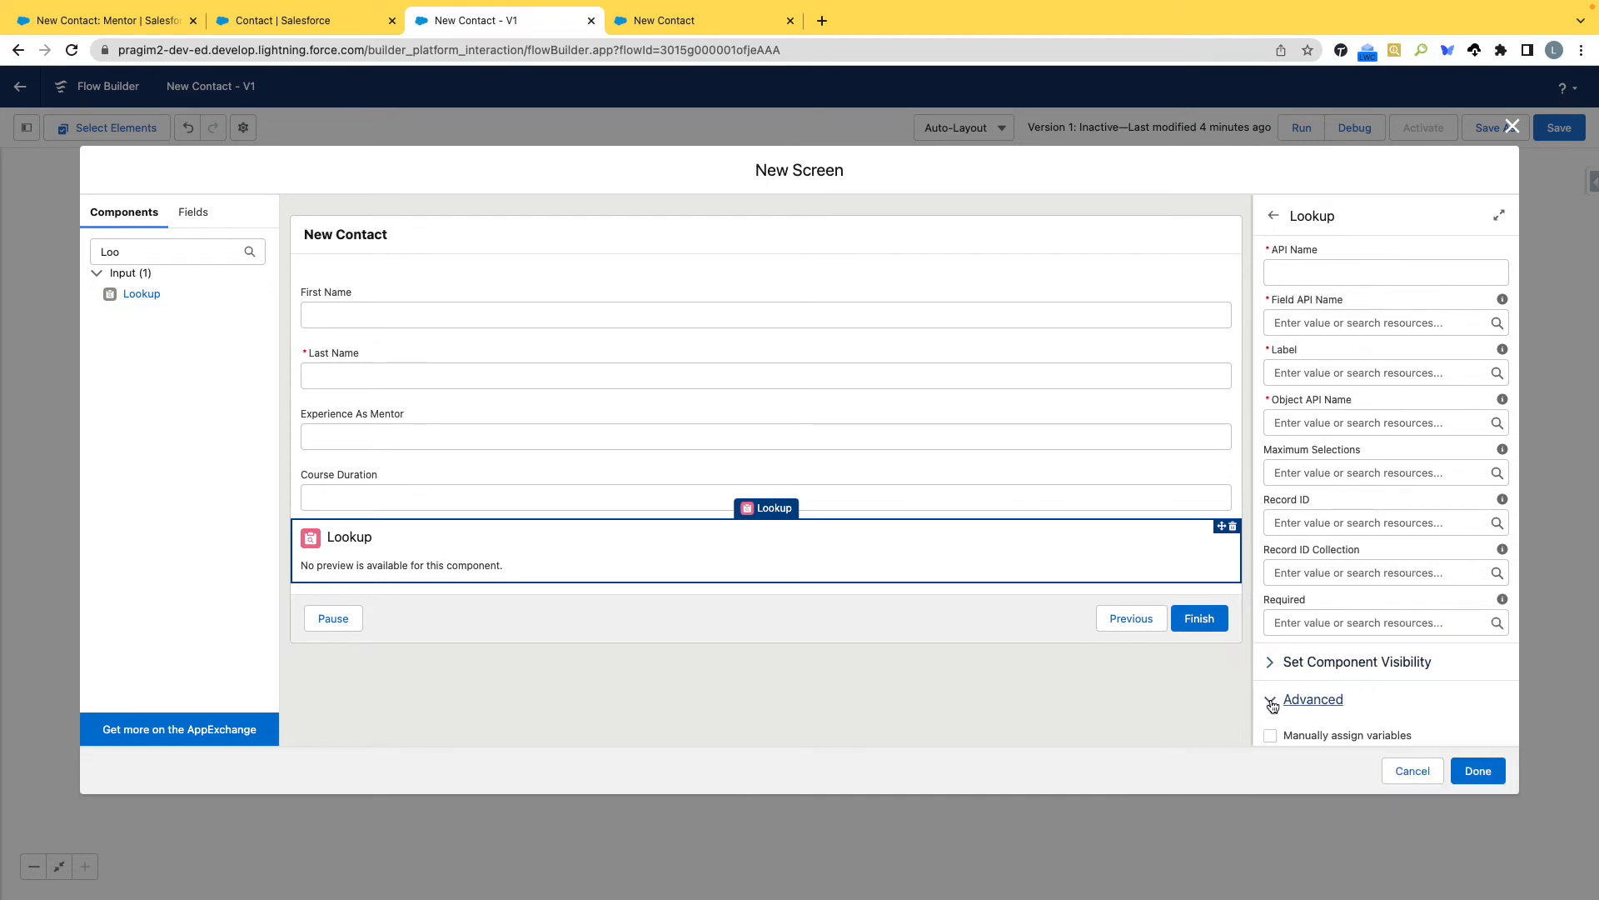
{"action": "scroll", "coordinate": [1273, 699], "scroll_direction": "down", "scroll_amount": 3}
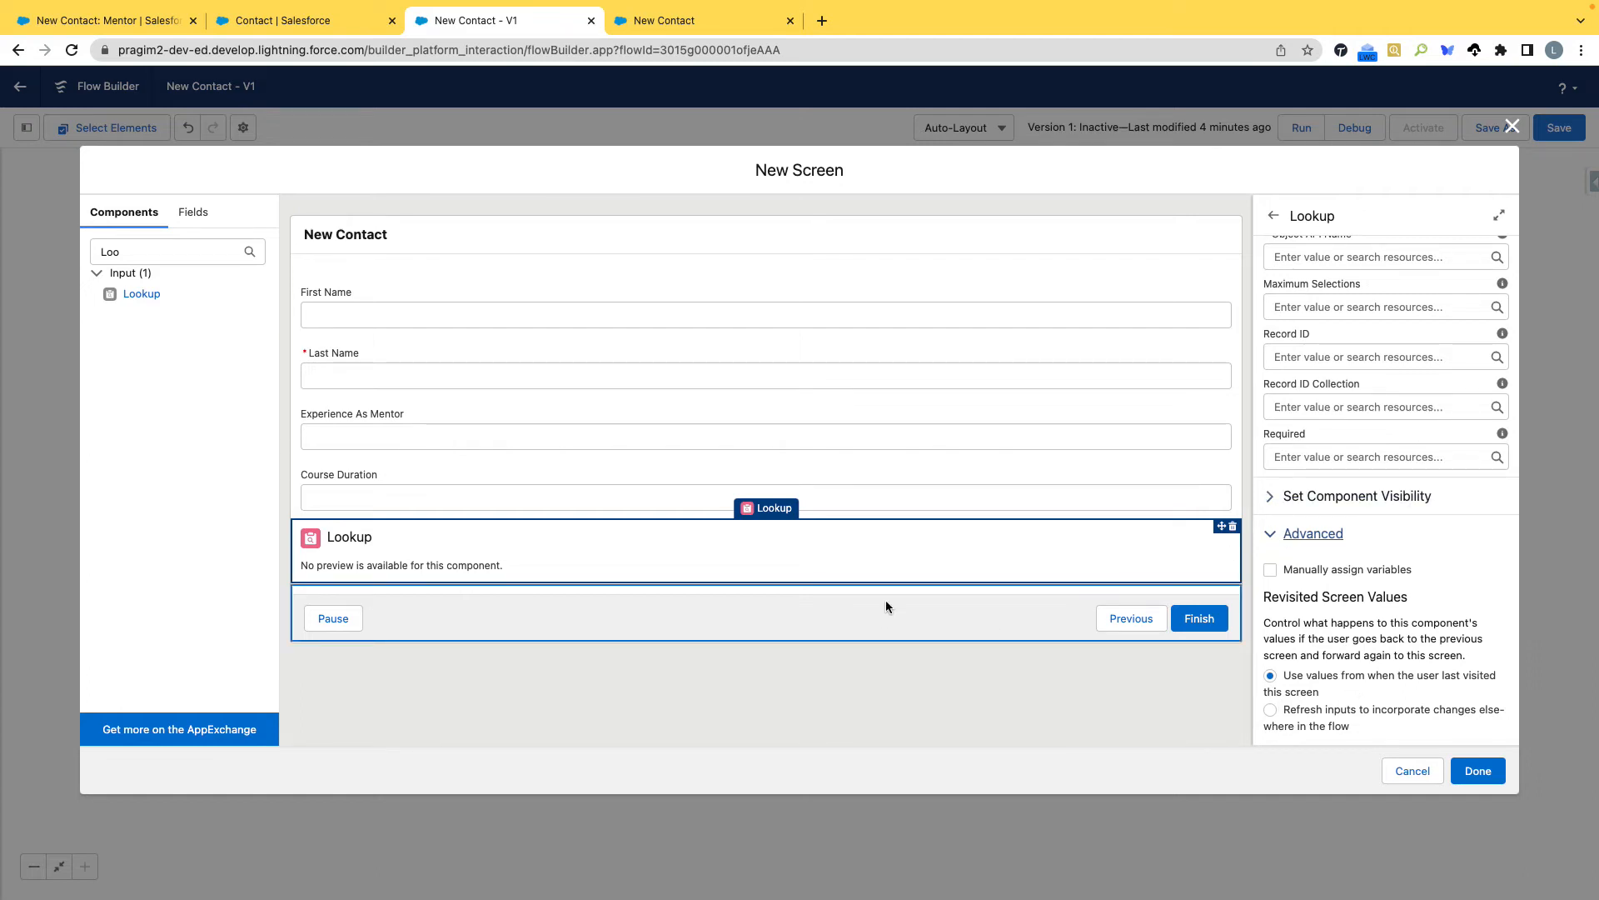
{"action": "left_click", "coordinate": [1233, 528]}
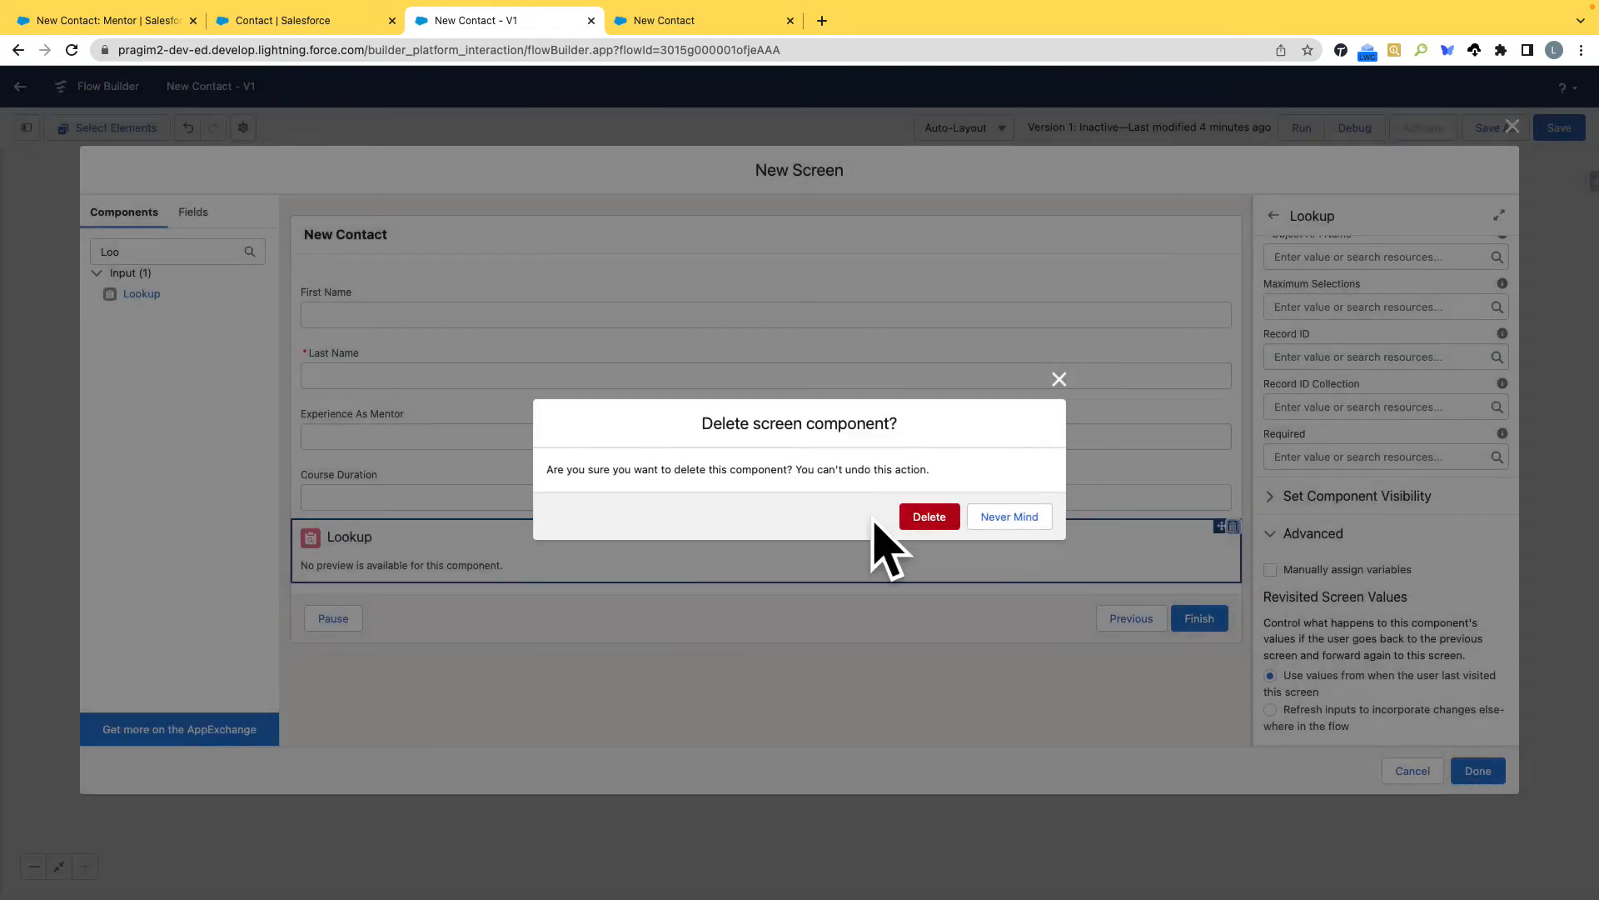
{"action": "left_click", "coordinate": [929, 519]}
{"action": "left_click", "coordinate": [179, 250]}
{"action": "left_click_drag", "start_coordinate": [178, 250], "coordinate": [90, 249]}
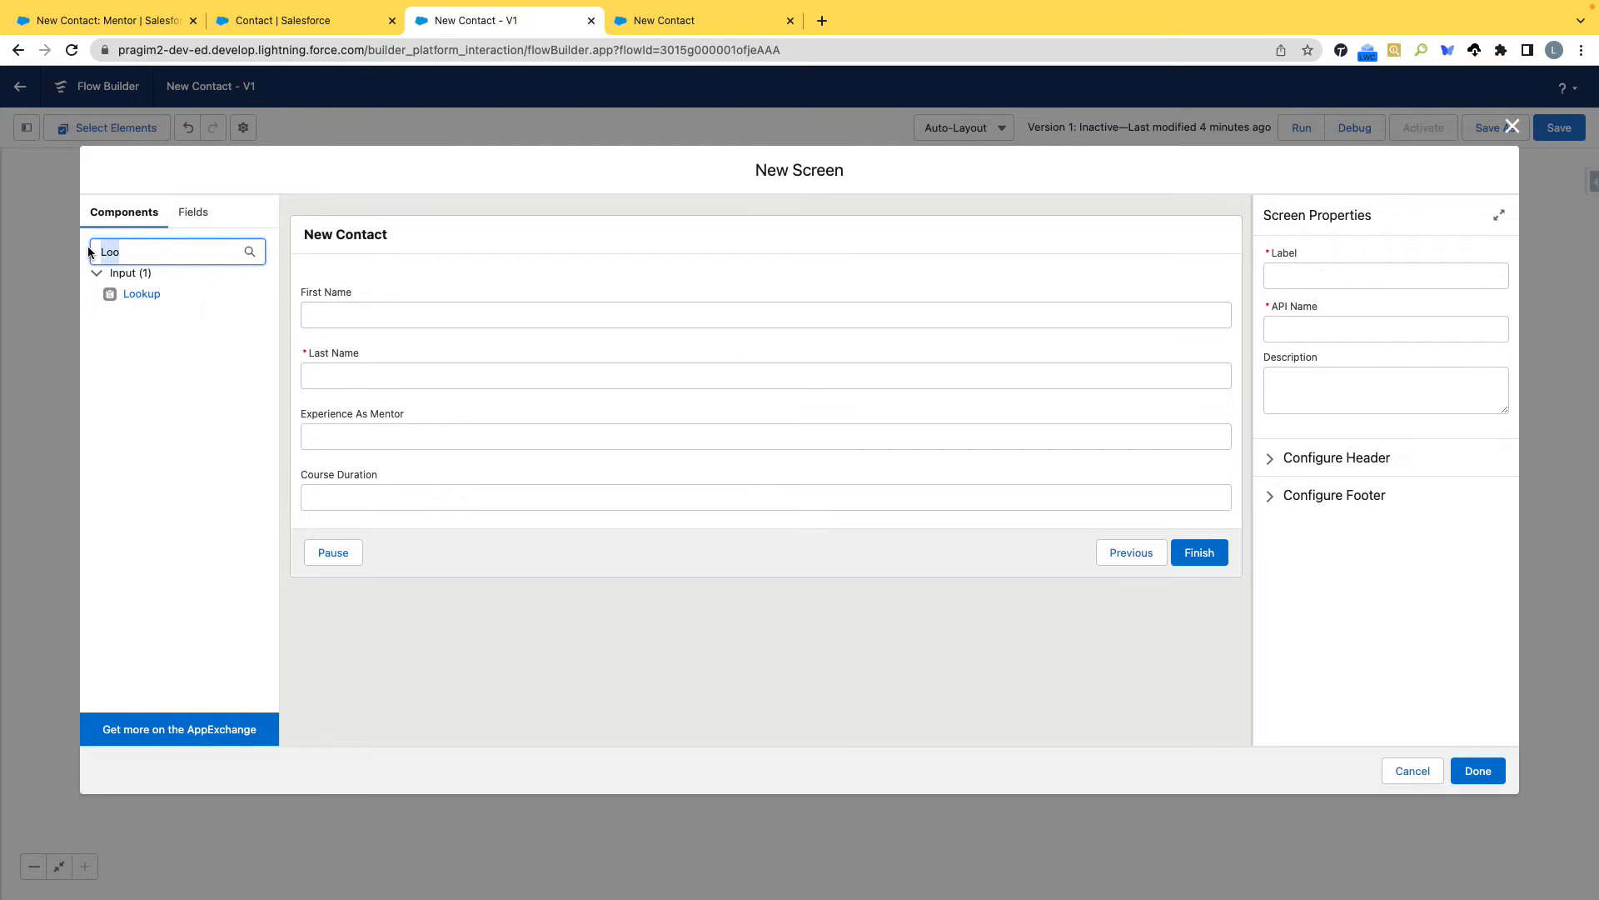
{"action": "type", "text": "T"}
{"action": "key", "text": "BackSpace"}
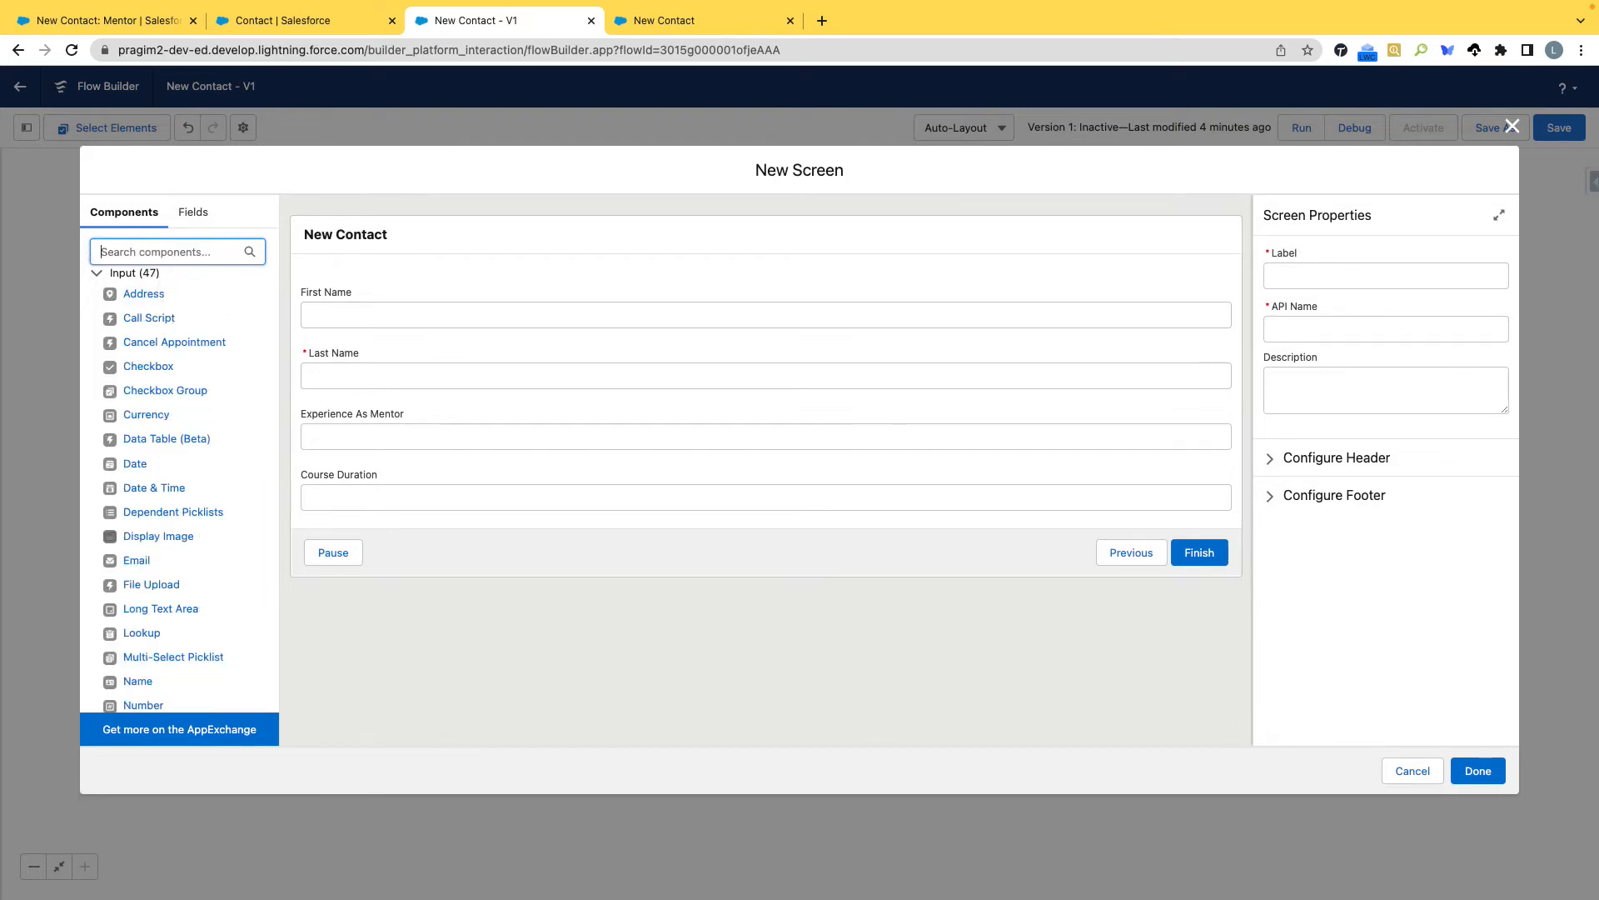
{"action": "type", "text": "Dis"}
{"action": "left_click_drag", "start_coordinate": [161, 297], "coordinate": [381, 517]}
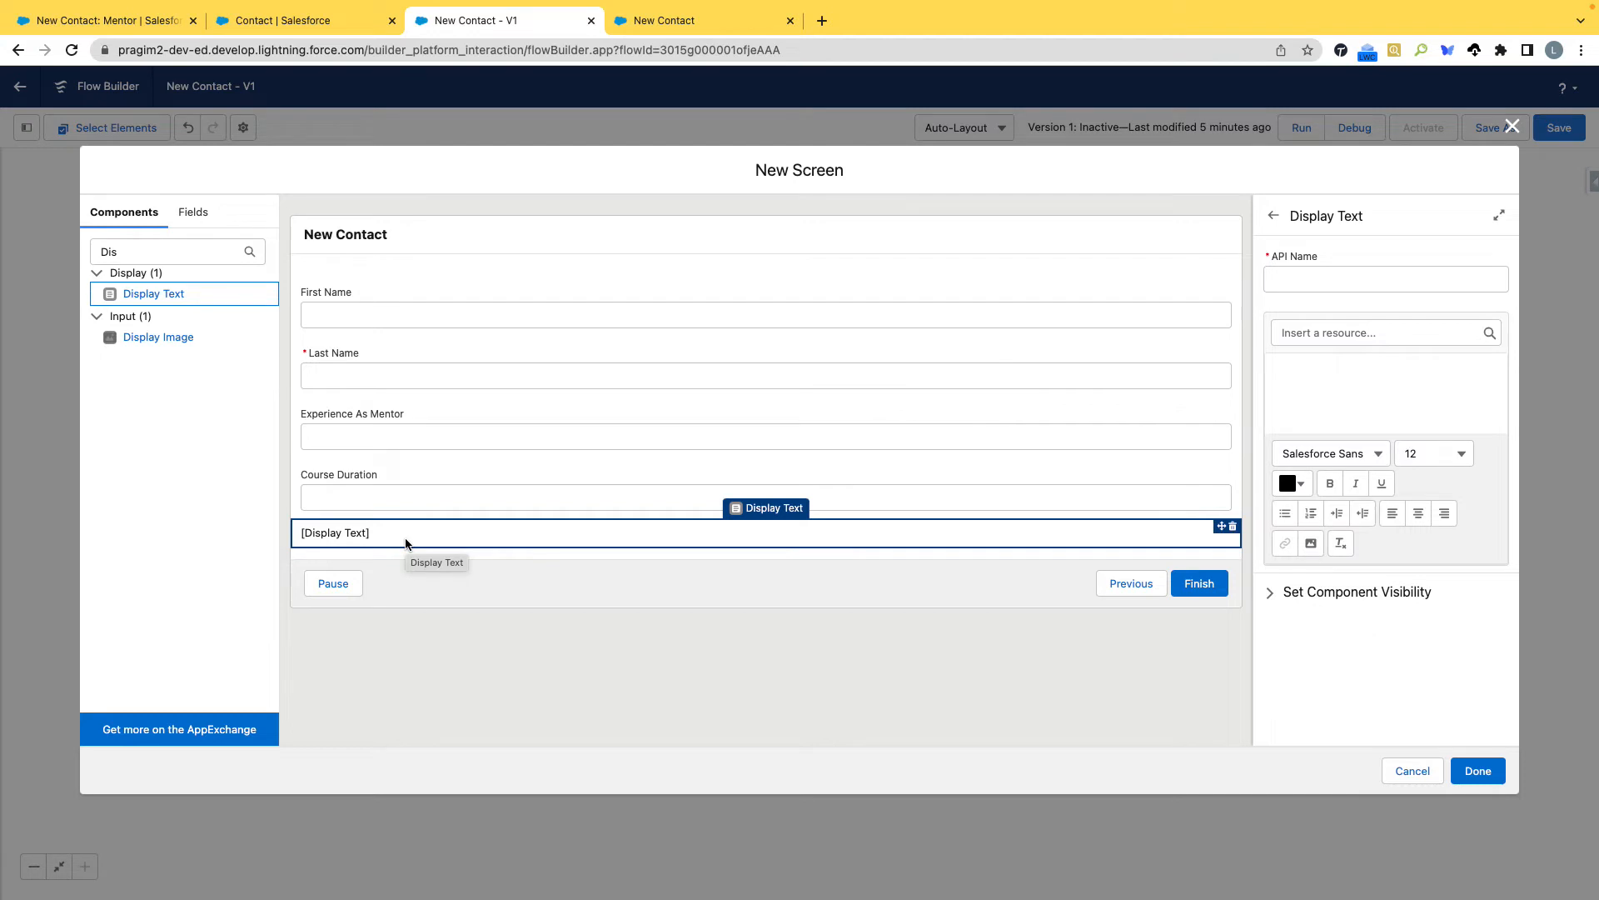
{"action": "left_click", "coordinate": [1232, 526]}
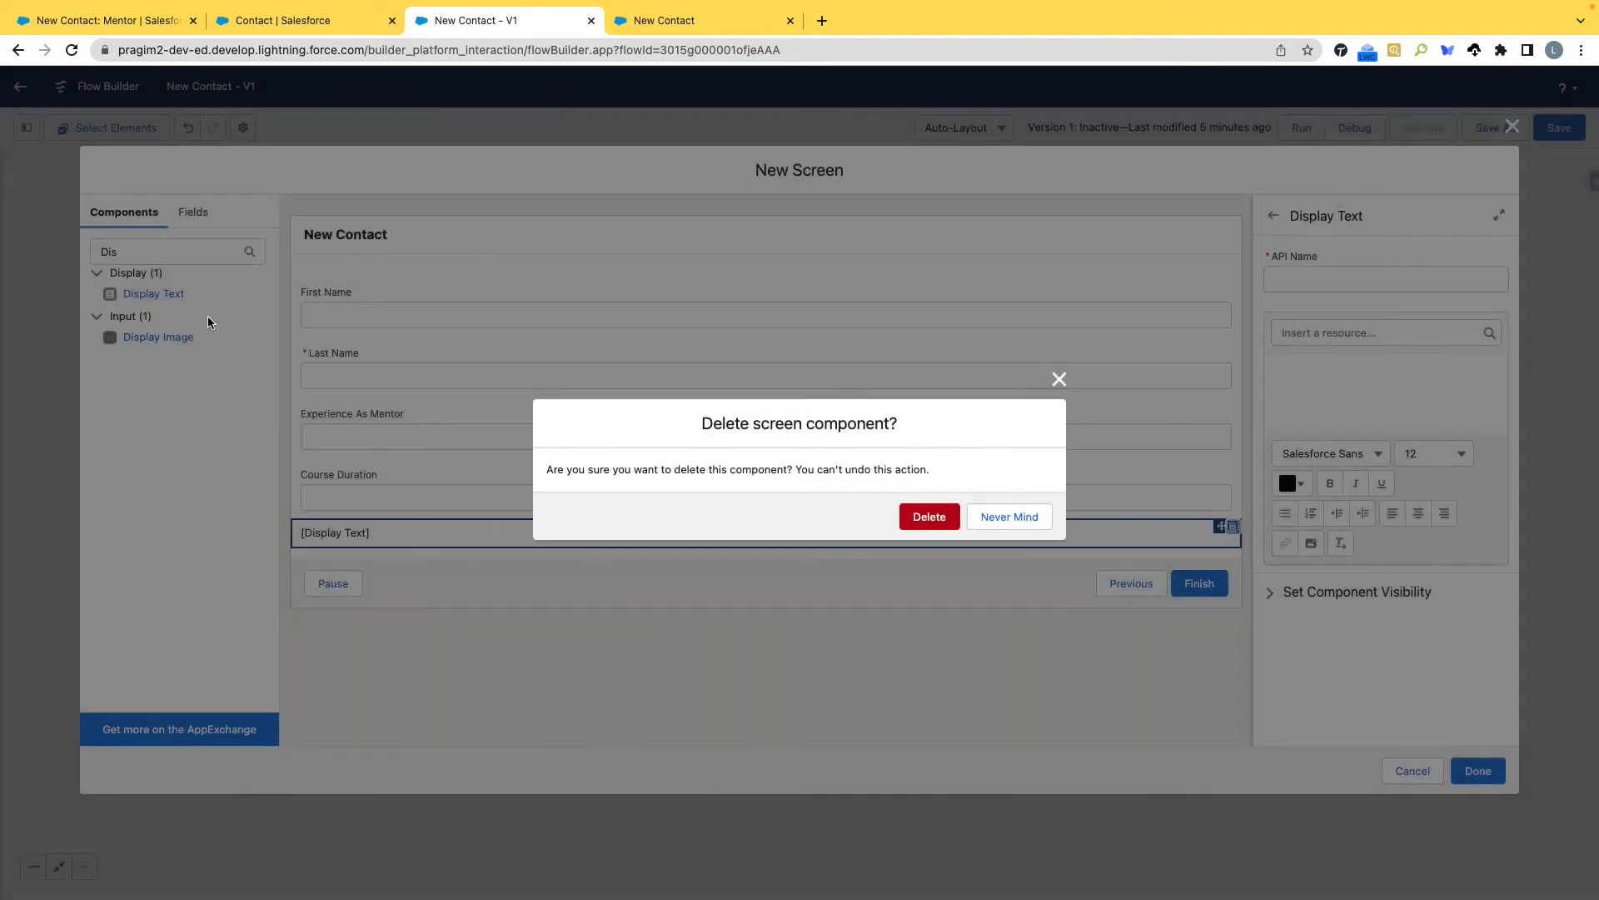
{"action": "left_click", "coordinate": [932, 517]}
Add a Lookup component below Course Duration and give it the API name Account_Id.
{"action": "left_click_drag", "start_coordinate": [176, 252], "coordinate": [68, 253]}
{"action": "key", "text": "BackSpace"}
{"action": "type", "text": "Look"}
{"action": "left_click_drag", "start_coordinate": [131, 302], "coordinate": [379, 518]}
{"action": "left_click", "coordinate": [1278, 273]}
{"action": "type", "text": "A"}
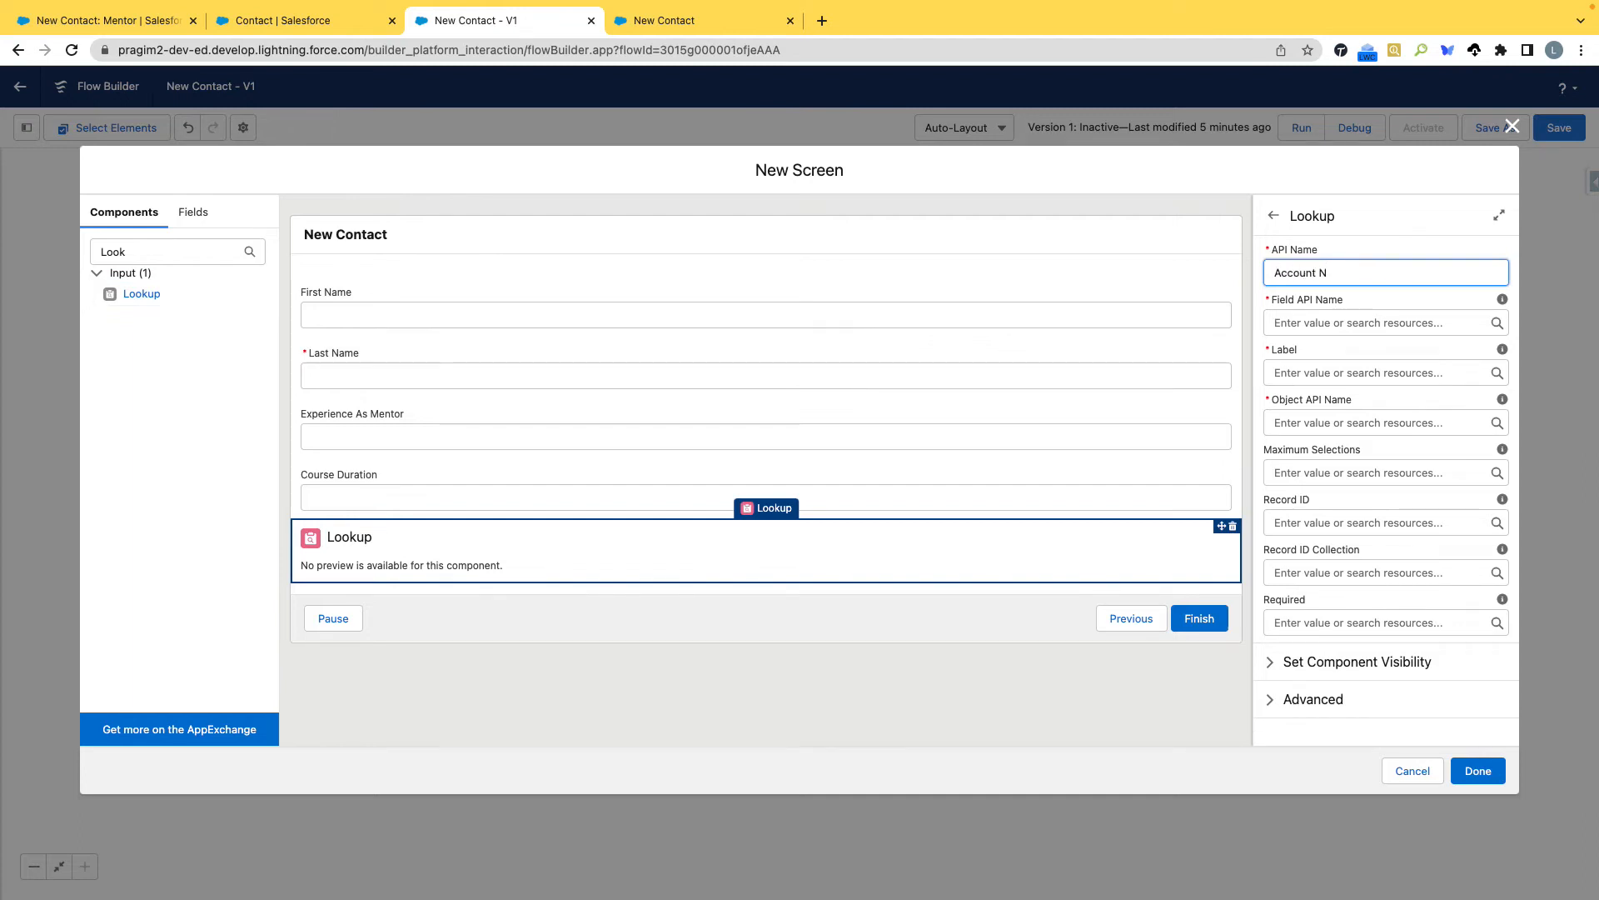
{"action": "type", "text": "ccount_Name"}
{"action": "key", "text": "Tab"}
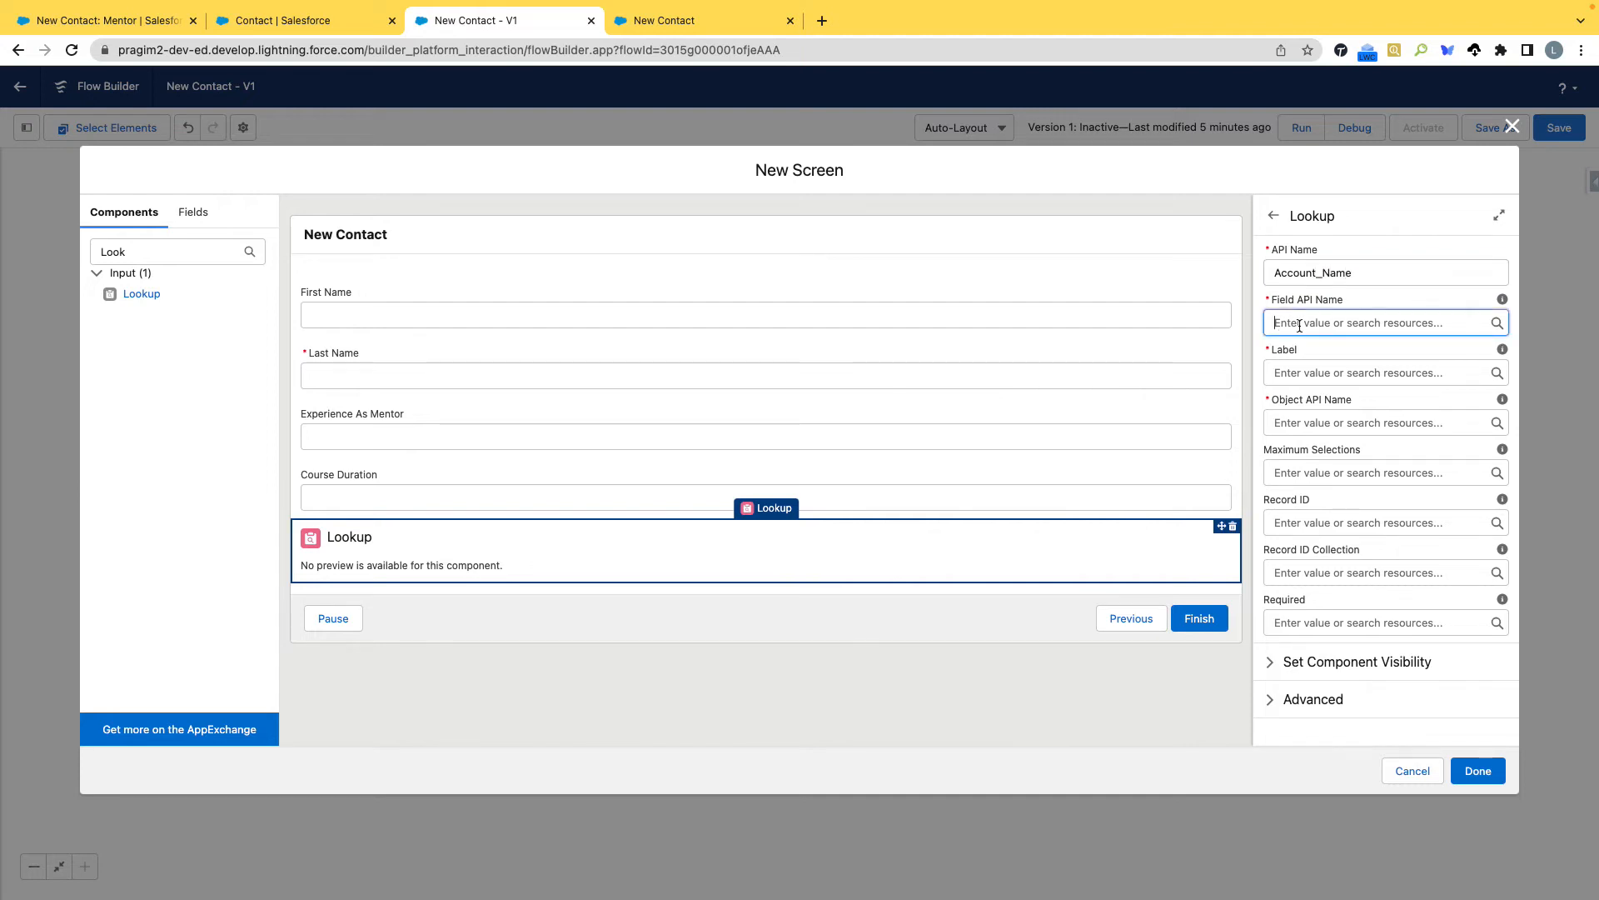
{"action": "double_click", "coordinate": [1323, 268]}
{"action": "type", "text": "Id"}
Configure the account lookup with the field API name AccountId, the label Account Name and the object API name Contact.
{"action": "left_click", "coordinate": [1340, 323]}
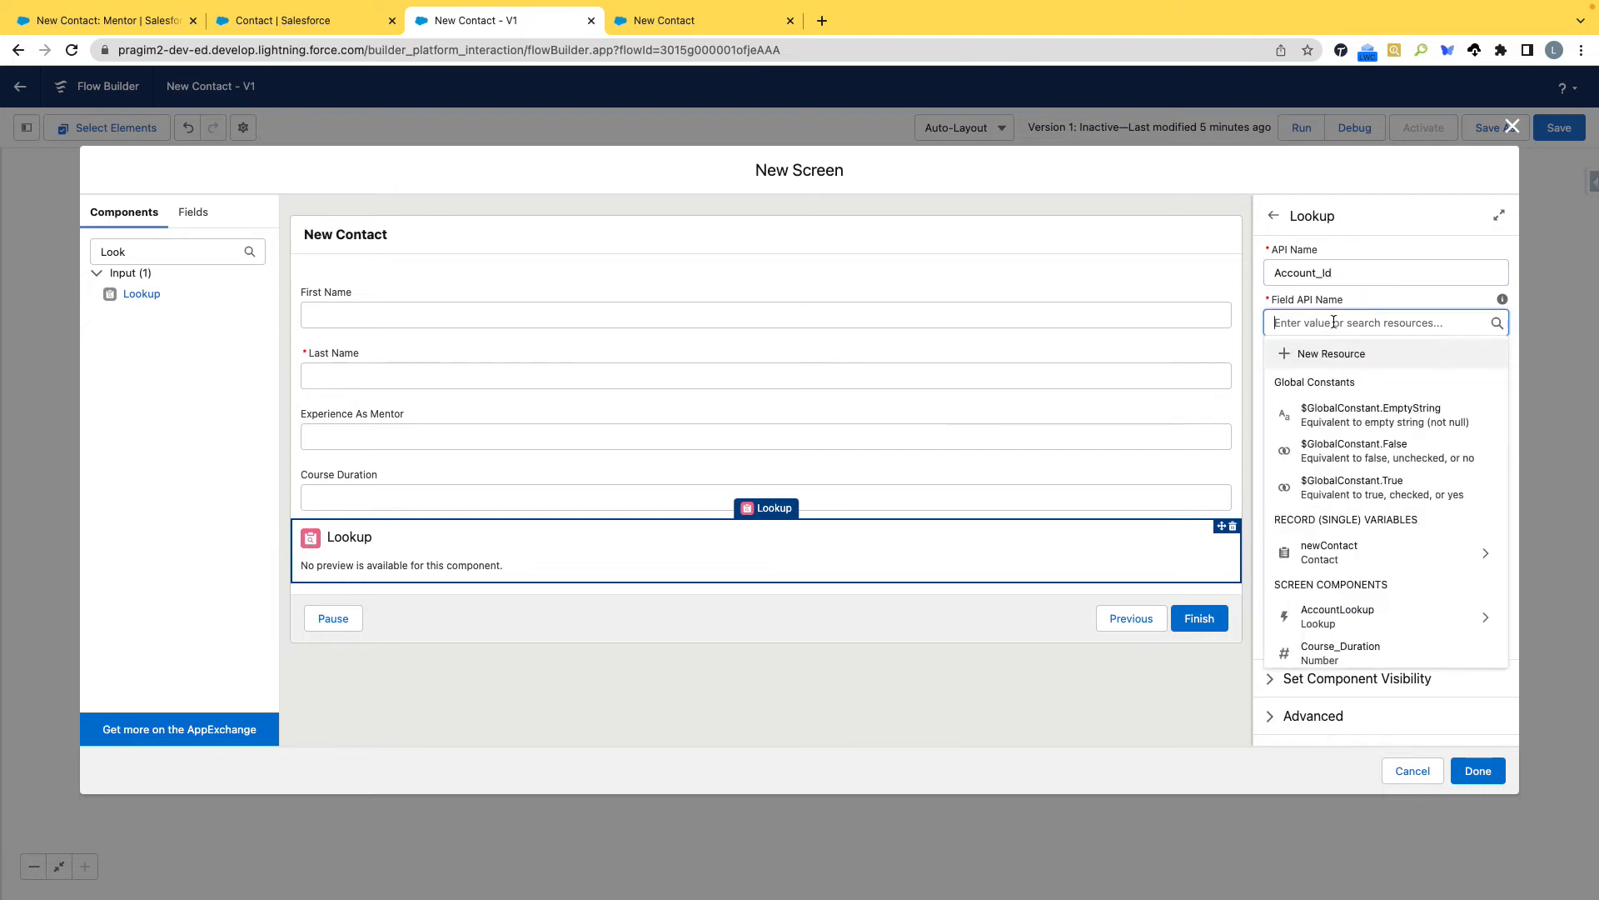
{"action": "type", "text": "AccountI"}
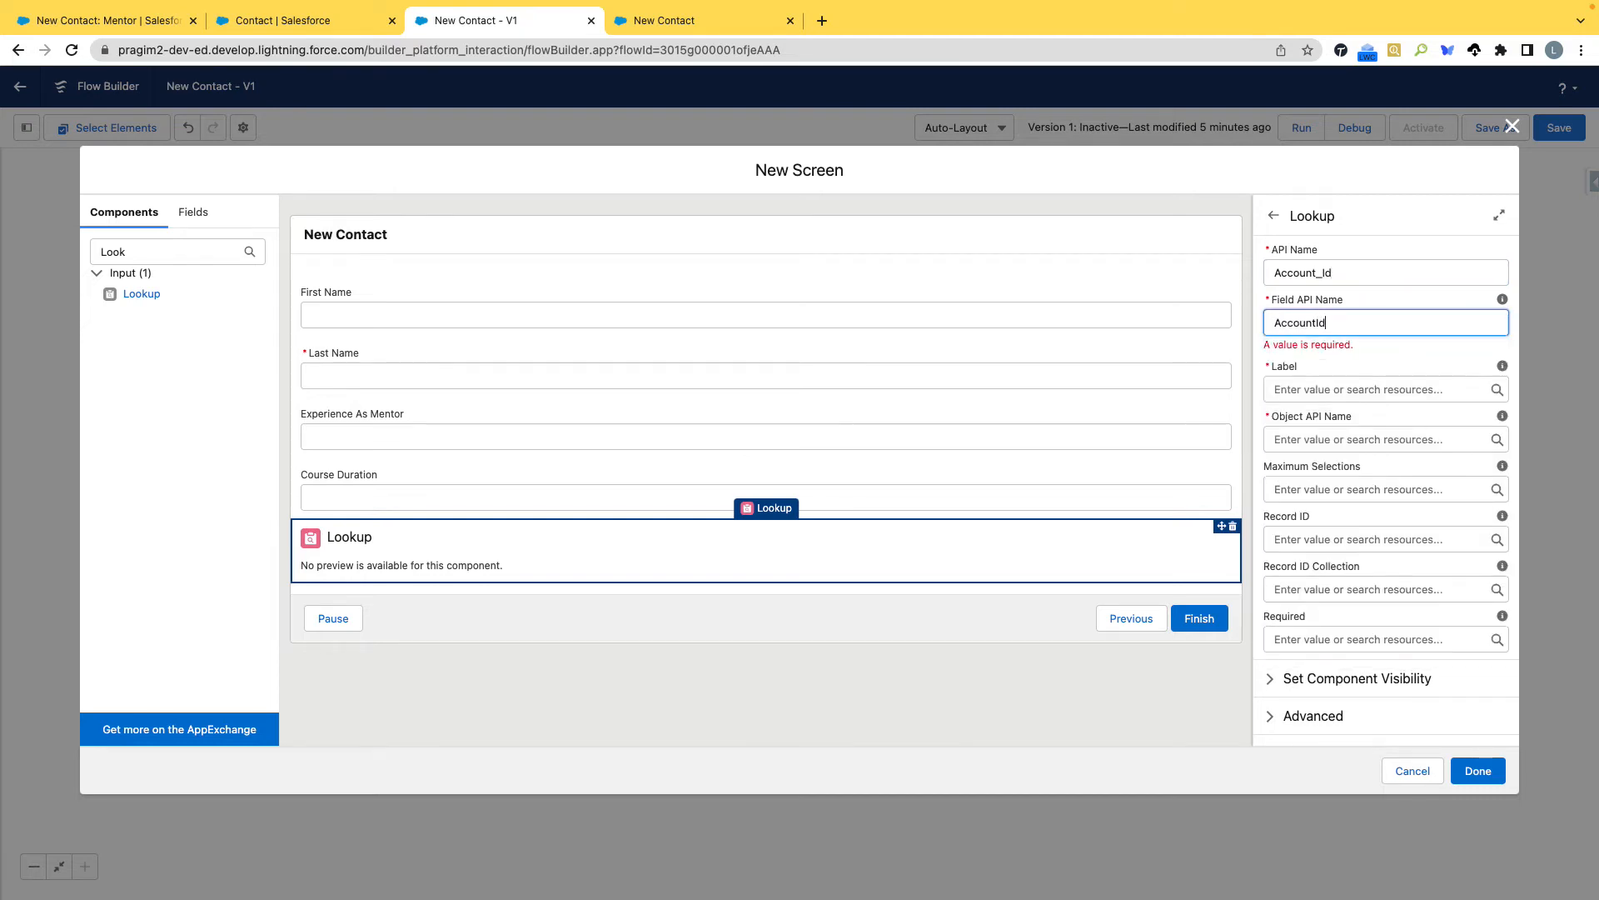
{"action": "type", "text": "d"}
{"action": "left_click", "coordinate": [1320, 385]}
{"action": "type", "text": "Account Name"}
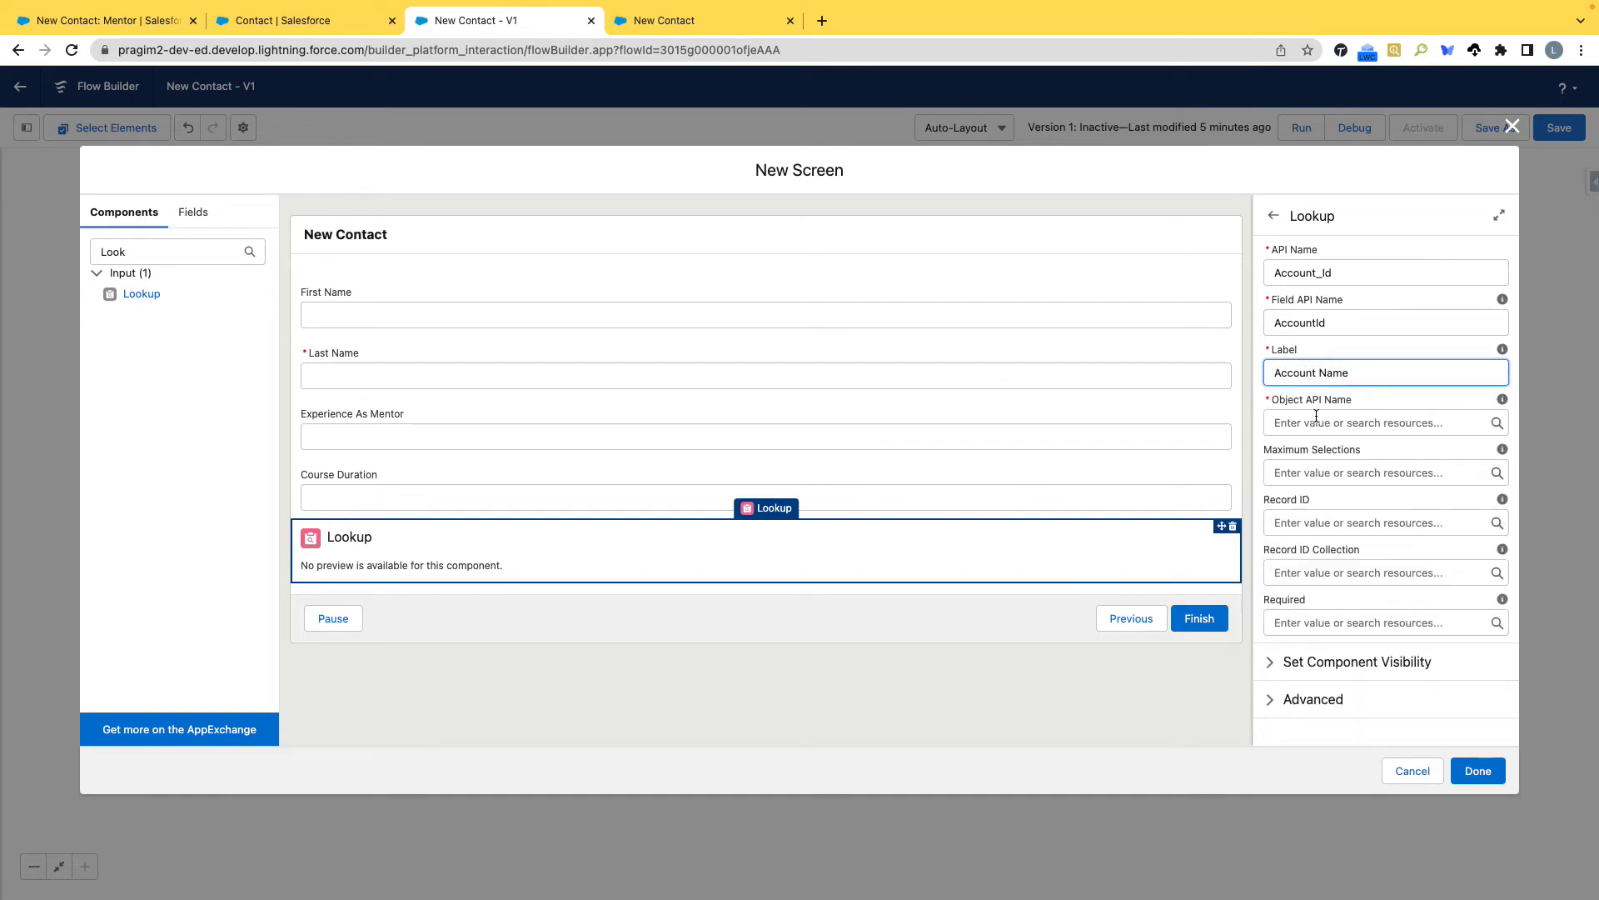
{"action": "left_click", "coordinate": [1316, 422]}
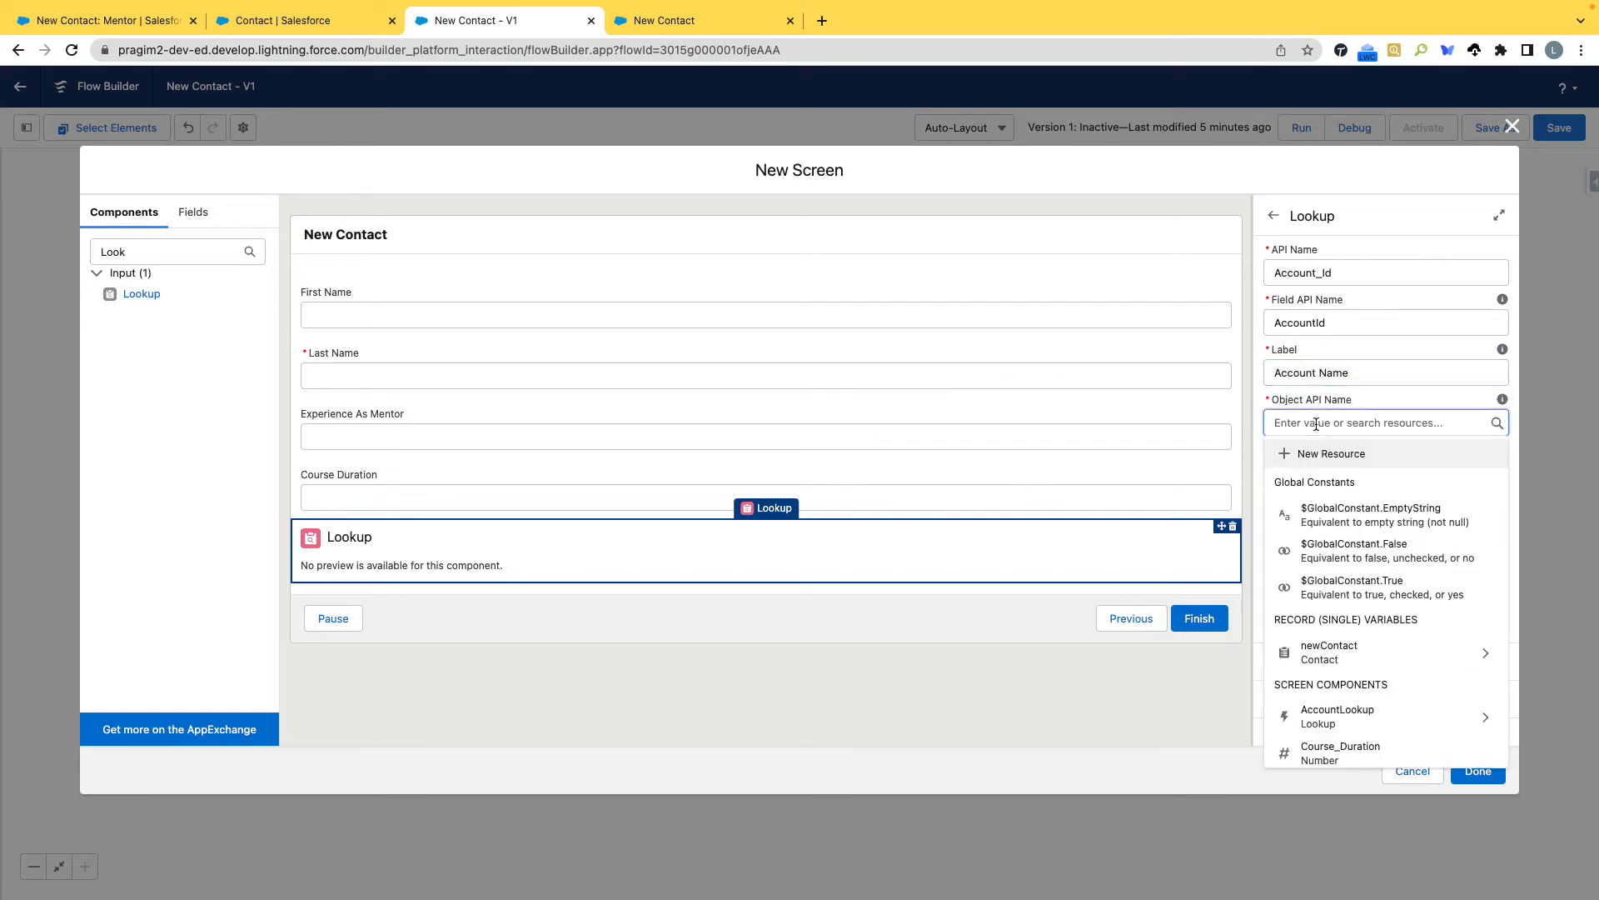
{"action": "type", "text": "Contact"}
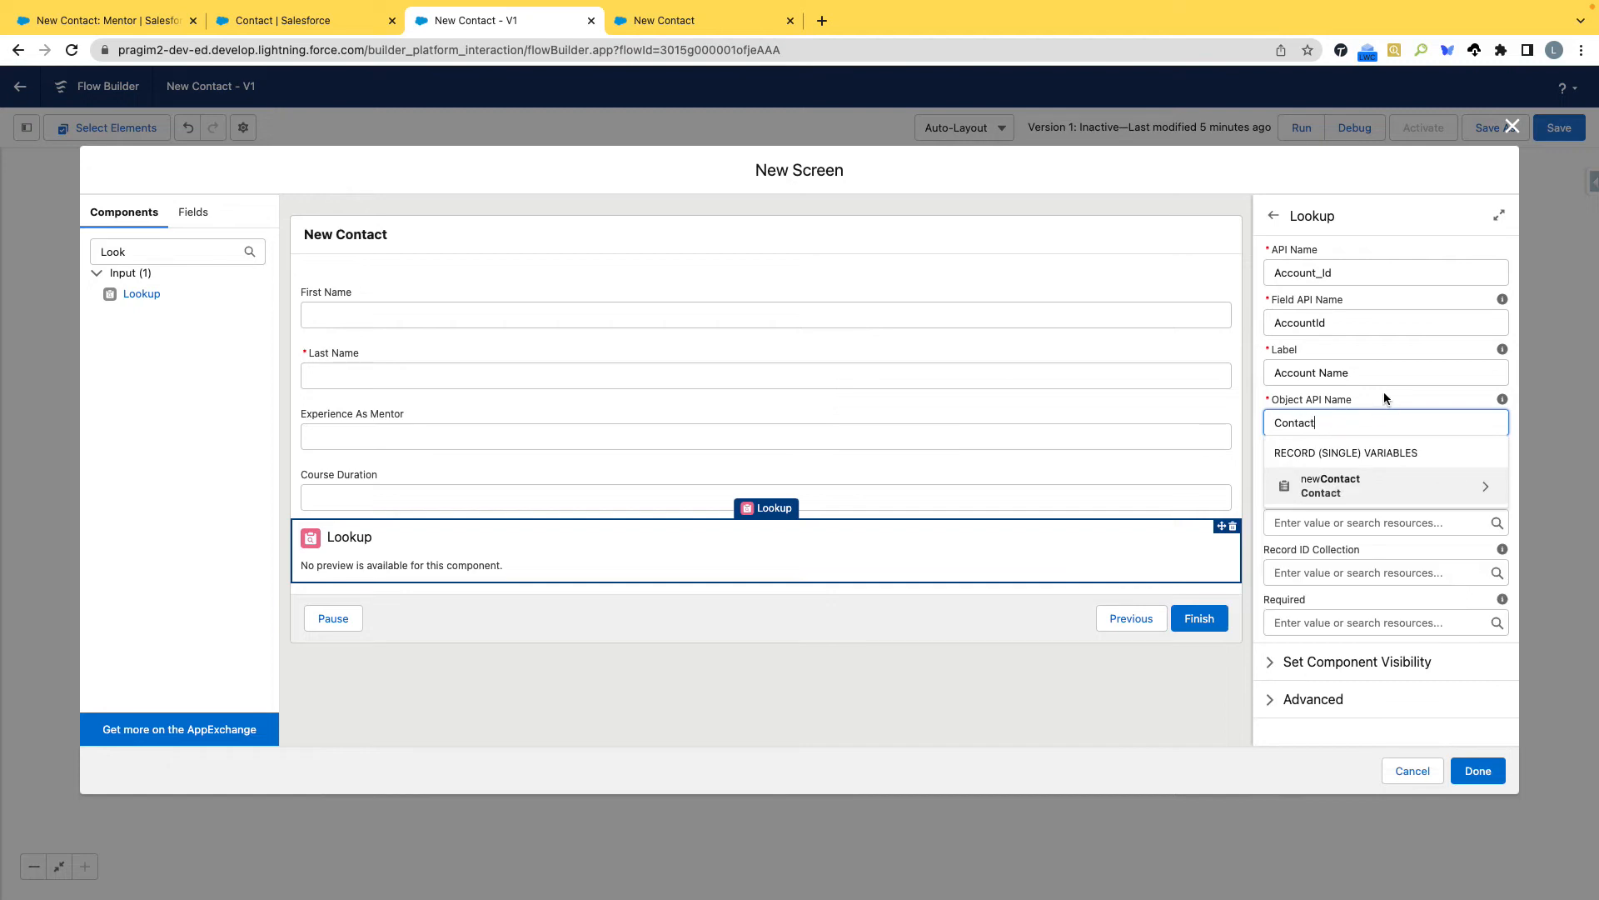
{"action": "left_click", "coordinate": [1385, 394]}
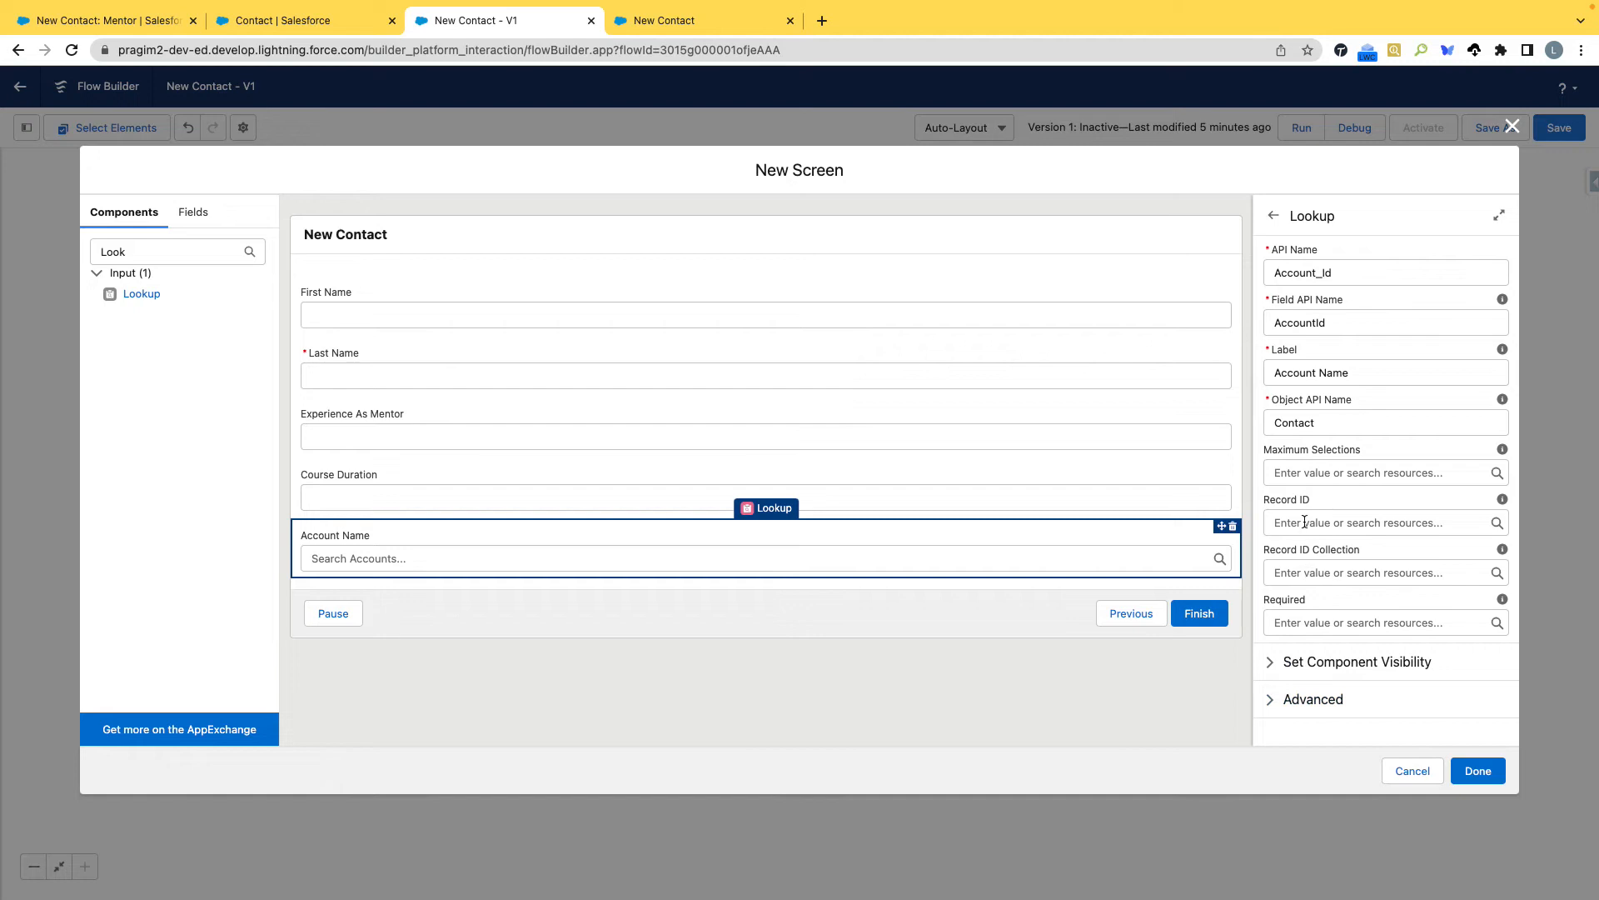
Set the Account Name lookup's Record ID to the record ID of AccountLookup, {!AccountLookup.recordId}.
{"action": "left_click", "coordinate": [1332, 522]}
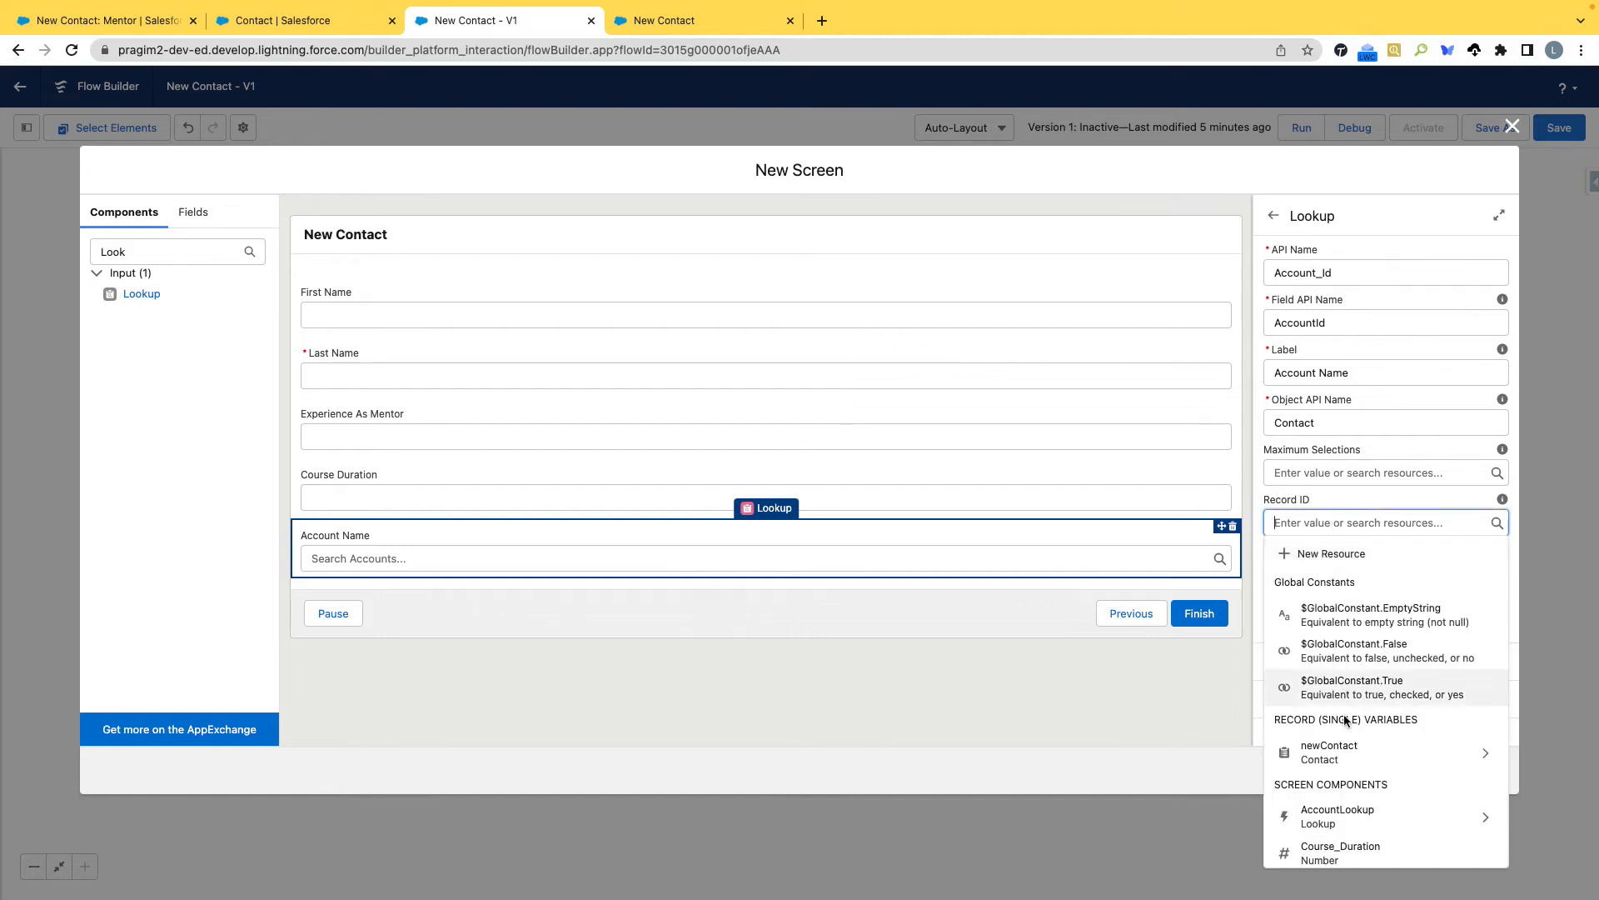
{"action": "scroll", "coordinate": [1344, 721], "scroll_direction": "down", "scroll_amount": 1}
{"action": "scroll", "coordinate": [1349, 725], "scroll_direction": "down", "scroll_amount": 3}
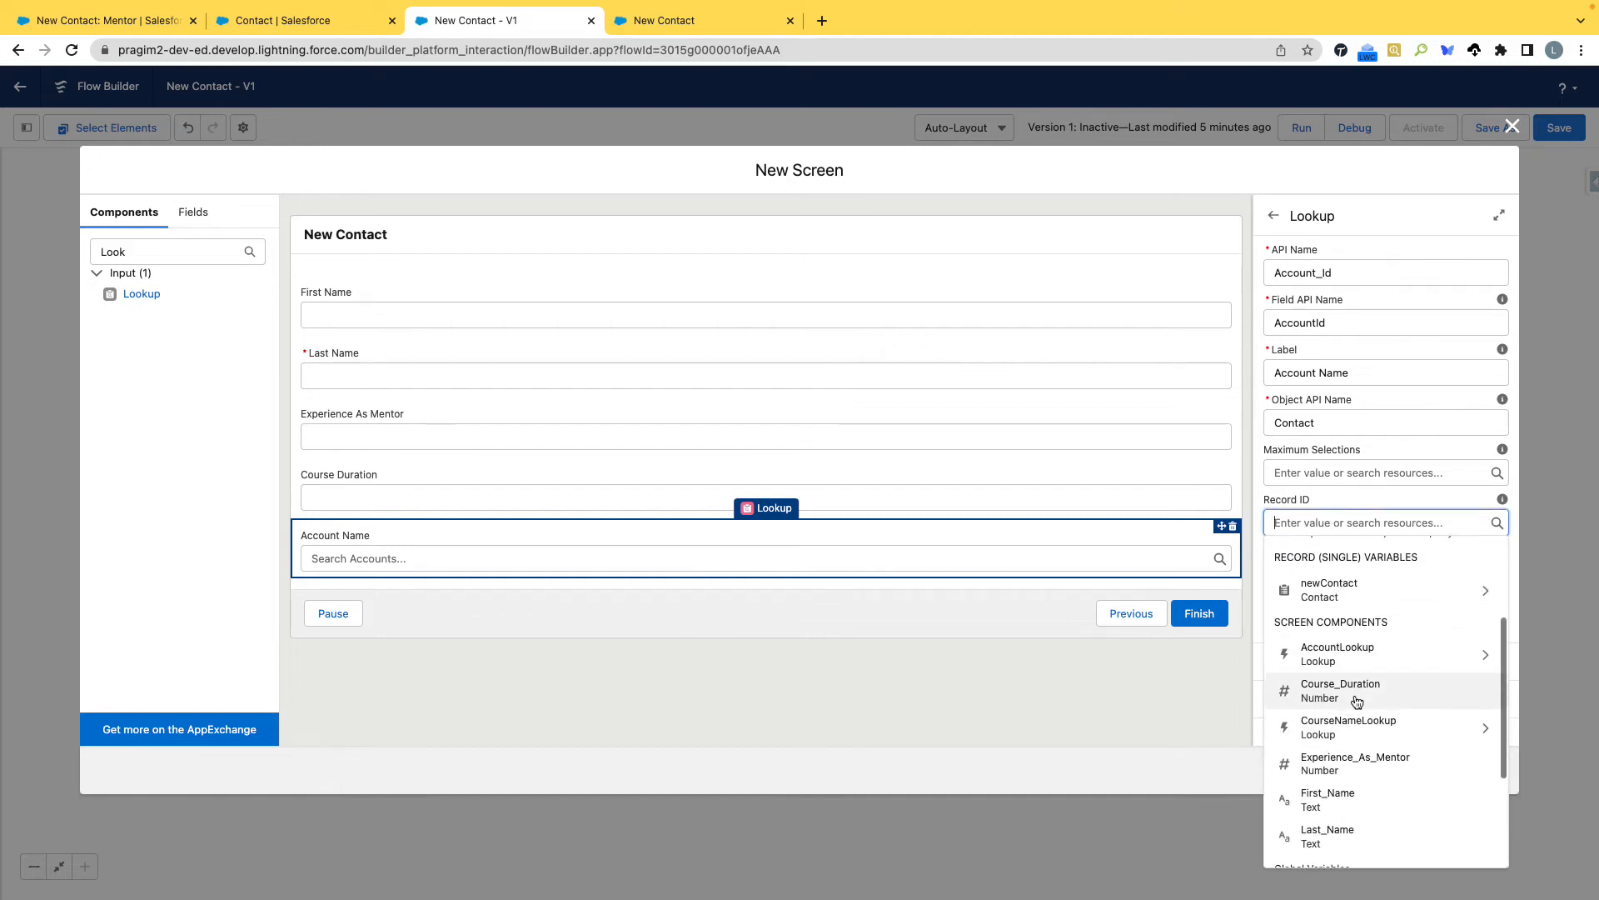
{"action": "left_click", "coordinate": [1382, 653]}
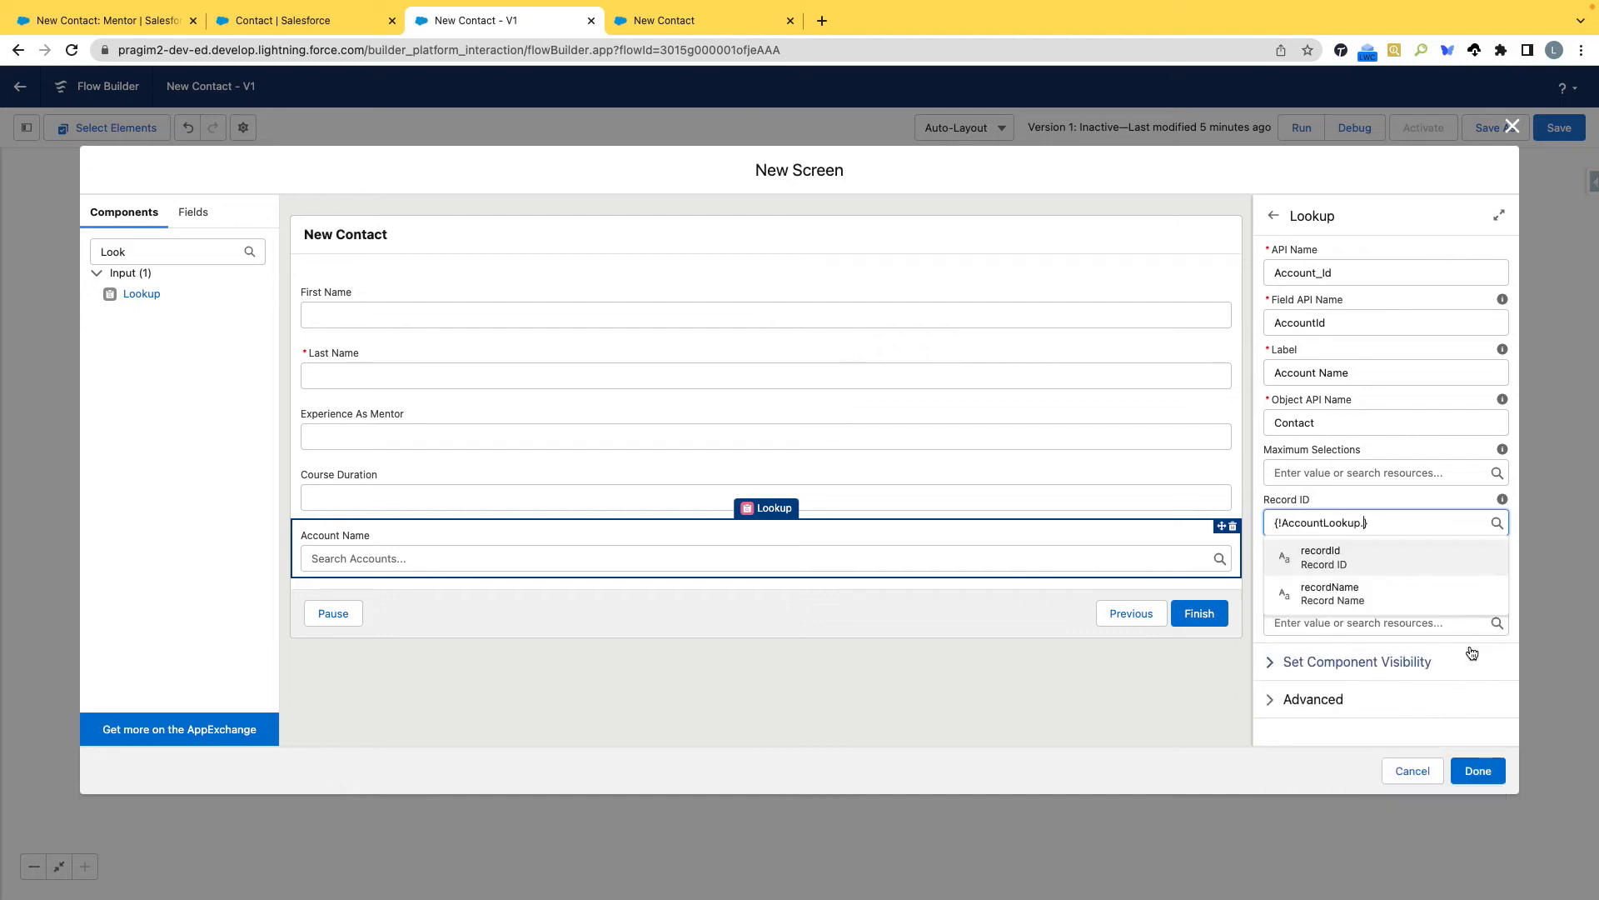
{"action": "left_click", "coordinate": [1348, 557]}
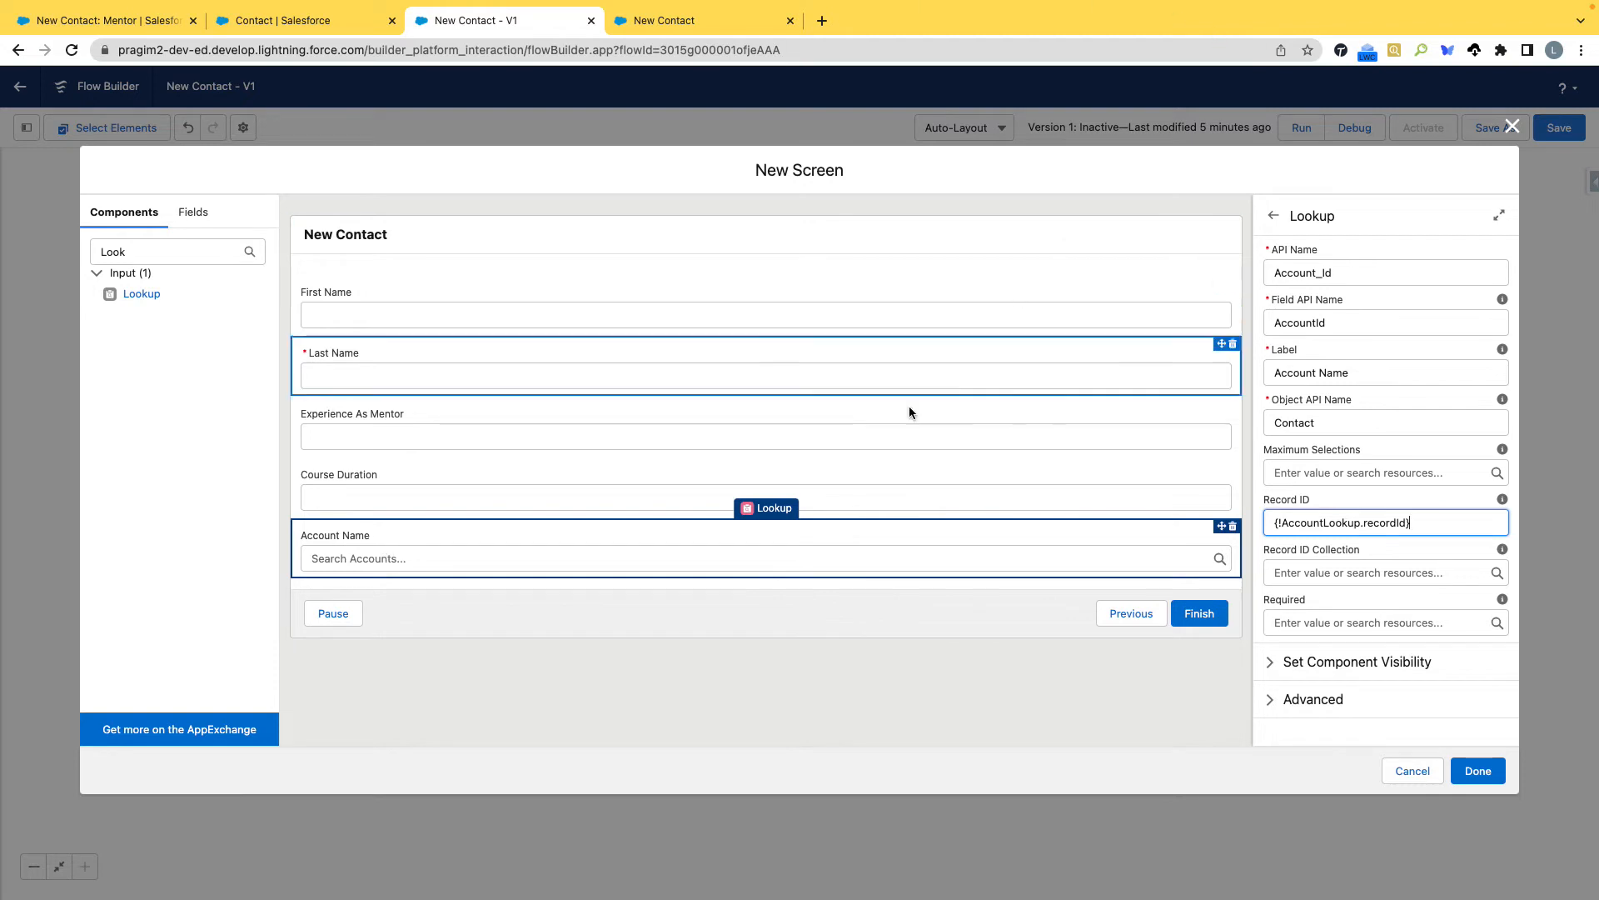
{"action": "left_click", "coordinate": [858, 613]}
{"action": "left_click", "coordinate": [839, 566]}
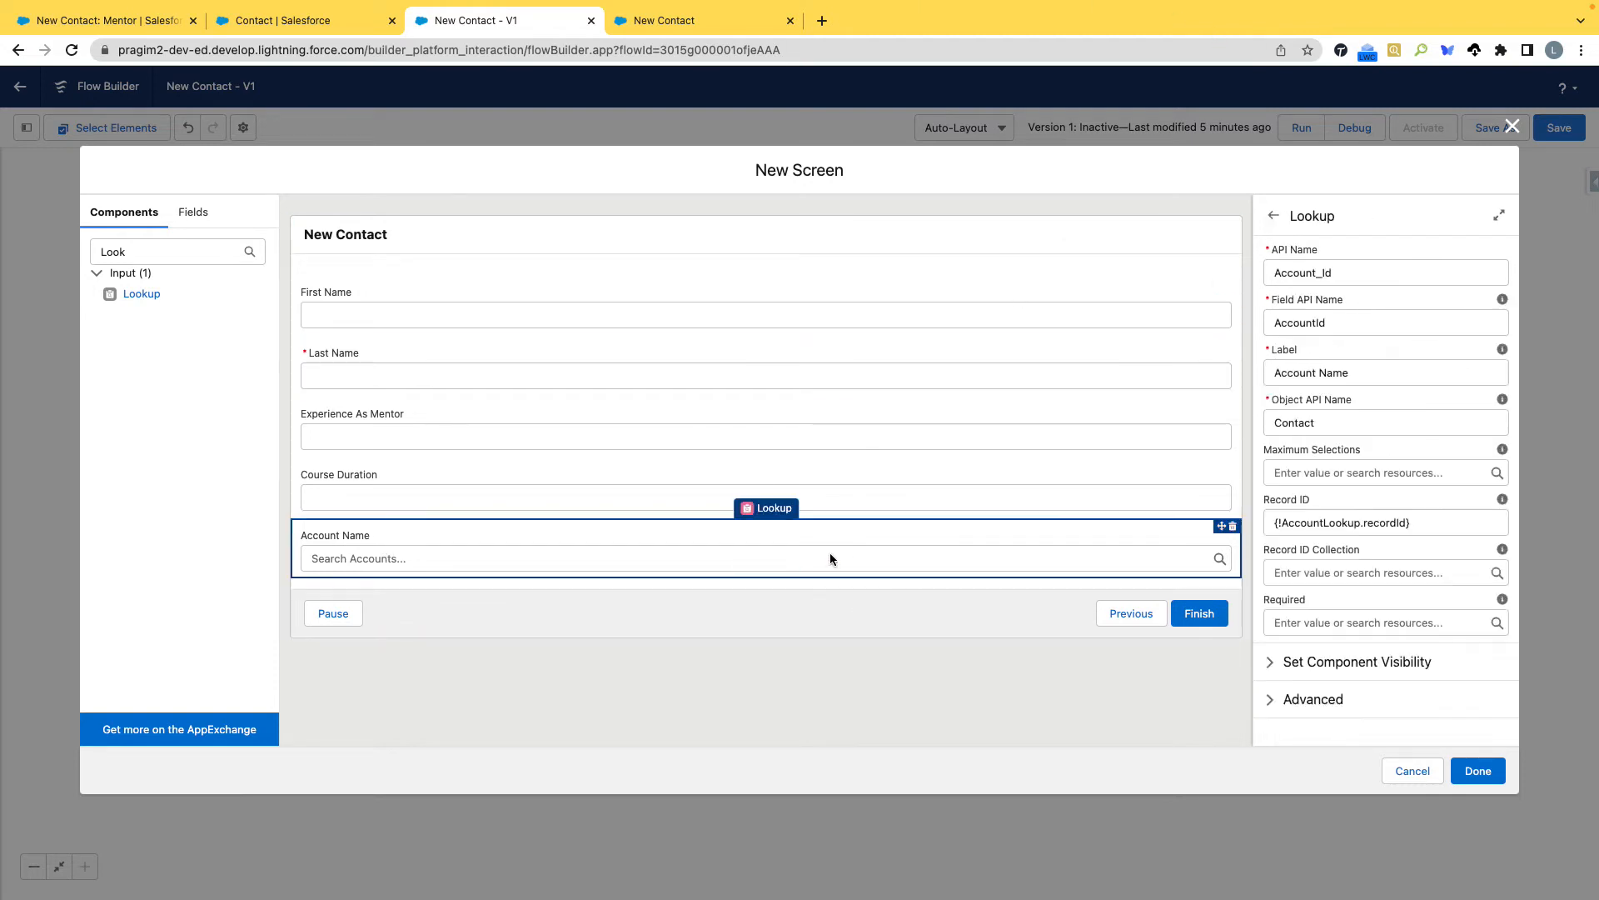
Add another Lookup component below Account Name and give it the API name Course_Detail_Id.
{"action": "left_click_drag", "start_coordinate": [387, 586], "coordinate": [405, 583]}
{"action": "left_click", "coordinate": [1368, 274]}
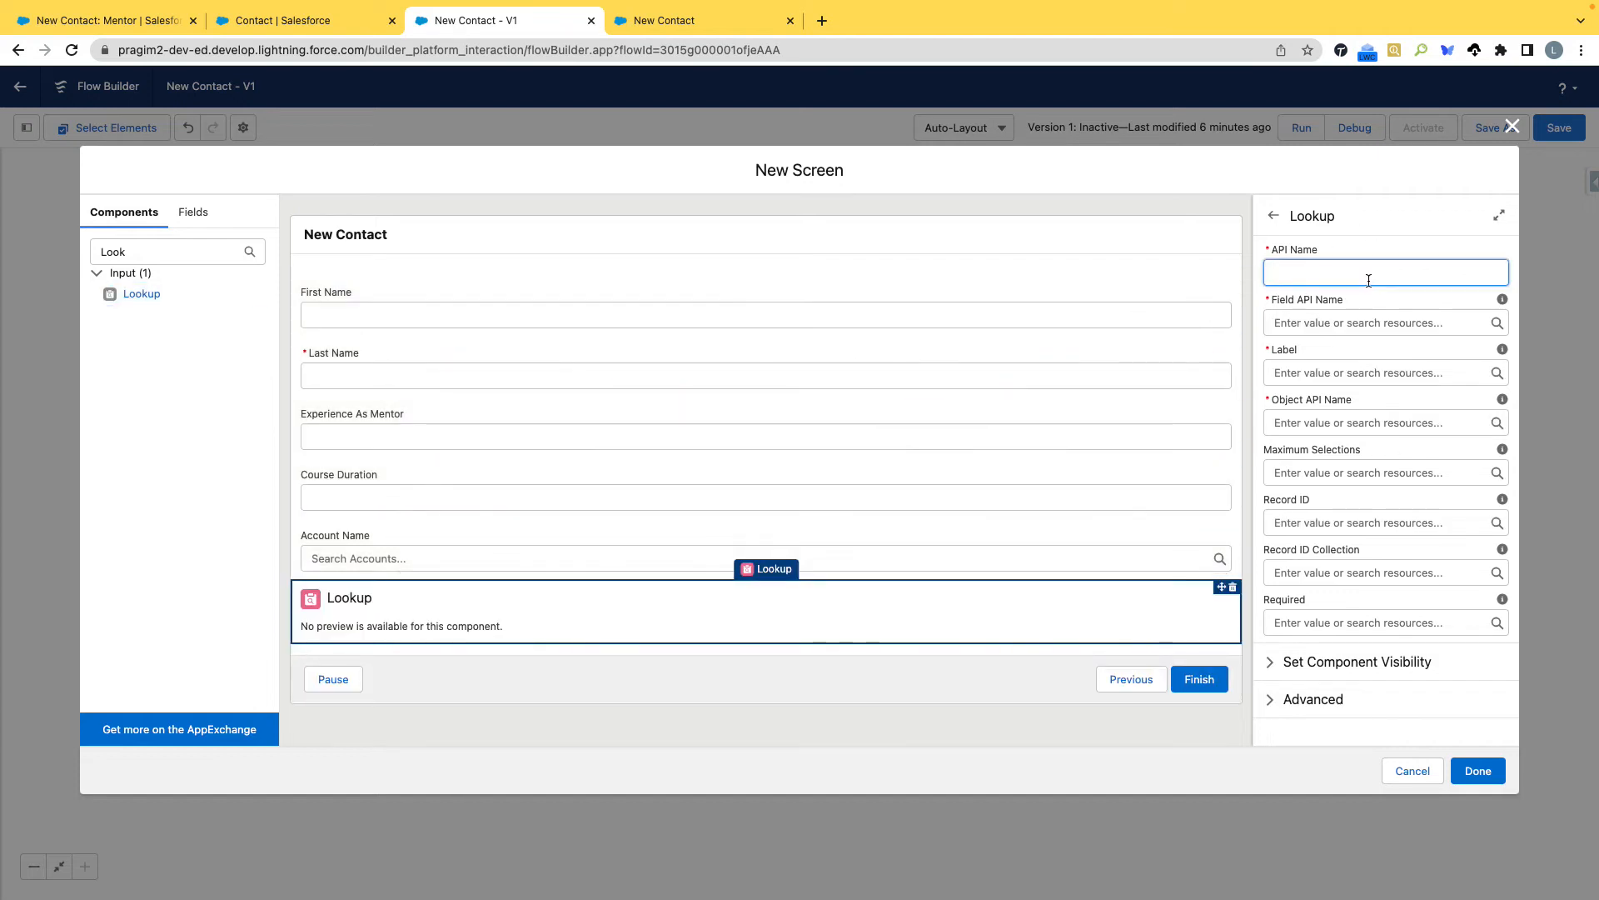
{"action": "type", "text": "Course Detail"}
{"action": "key", "text": "Tab"}
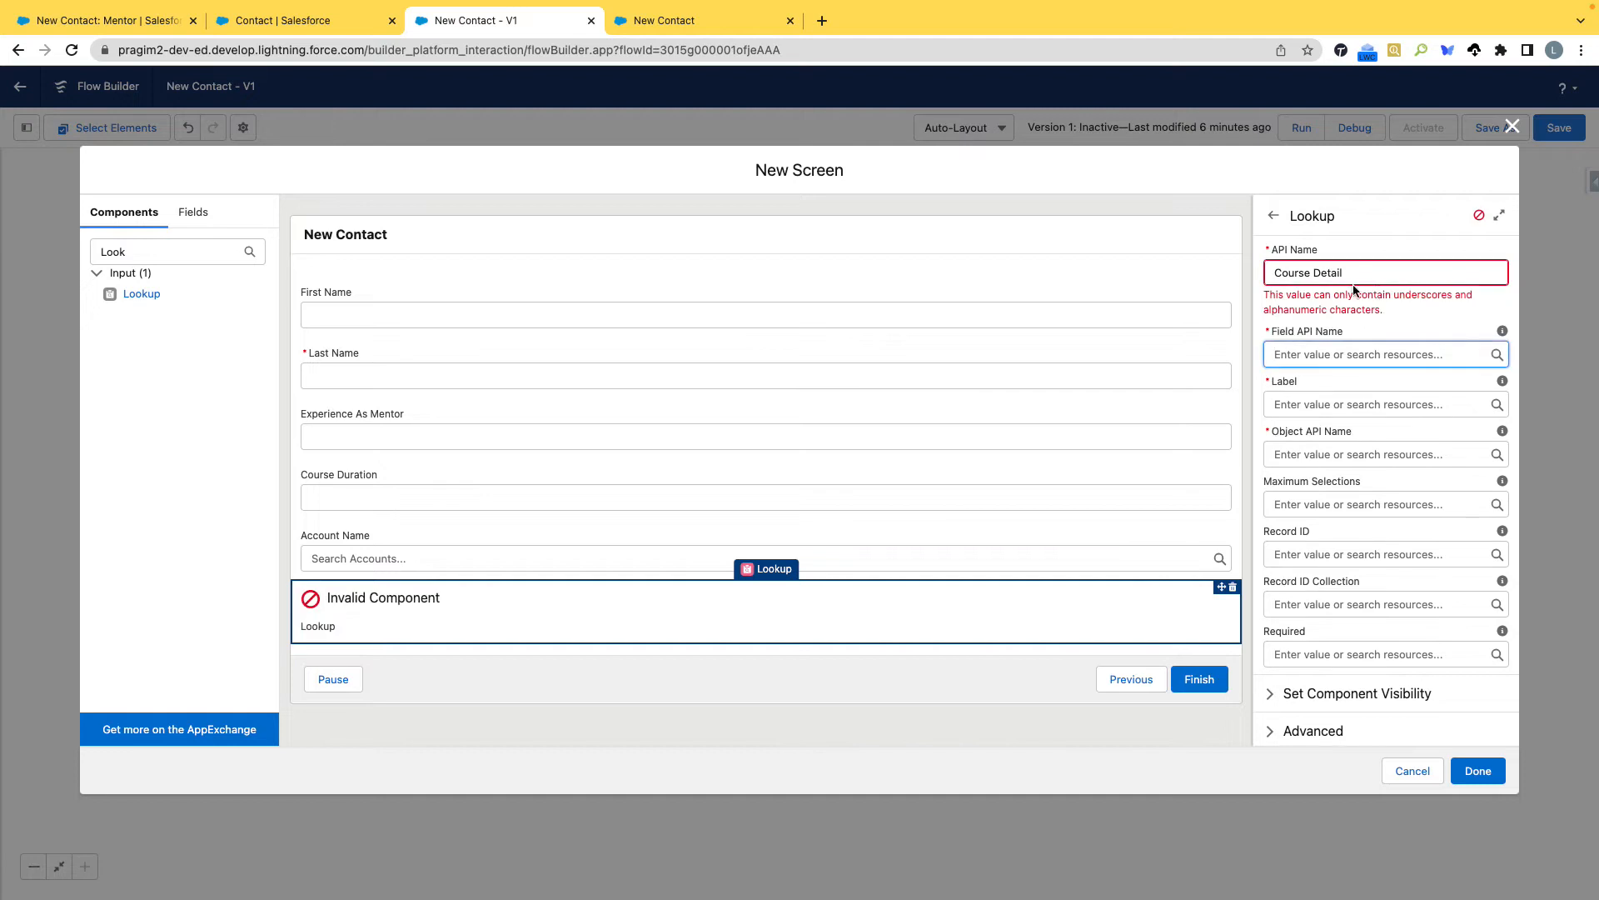
{"action": "left_click", "coordinate": [1313, 273]}
{"action": "key", "text": "BackSpace"}
{"action": "type", "text": "_"}
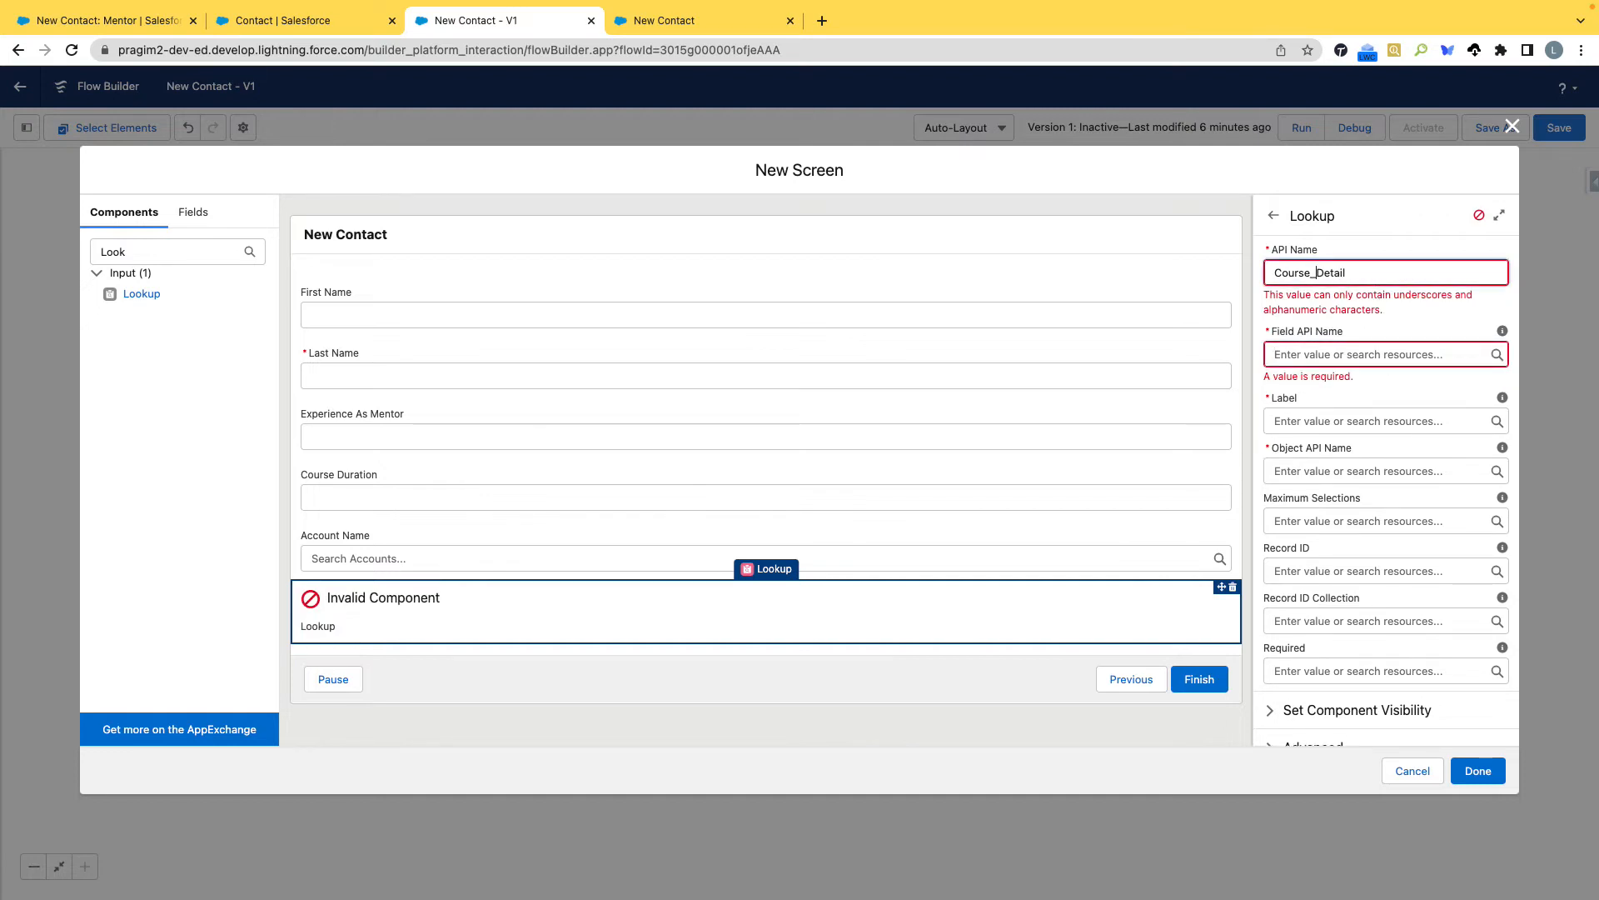
{"action": "type", "text": "Id"}
{"action": "left_click", "coordinate": [1342, 350]}
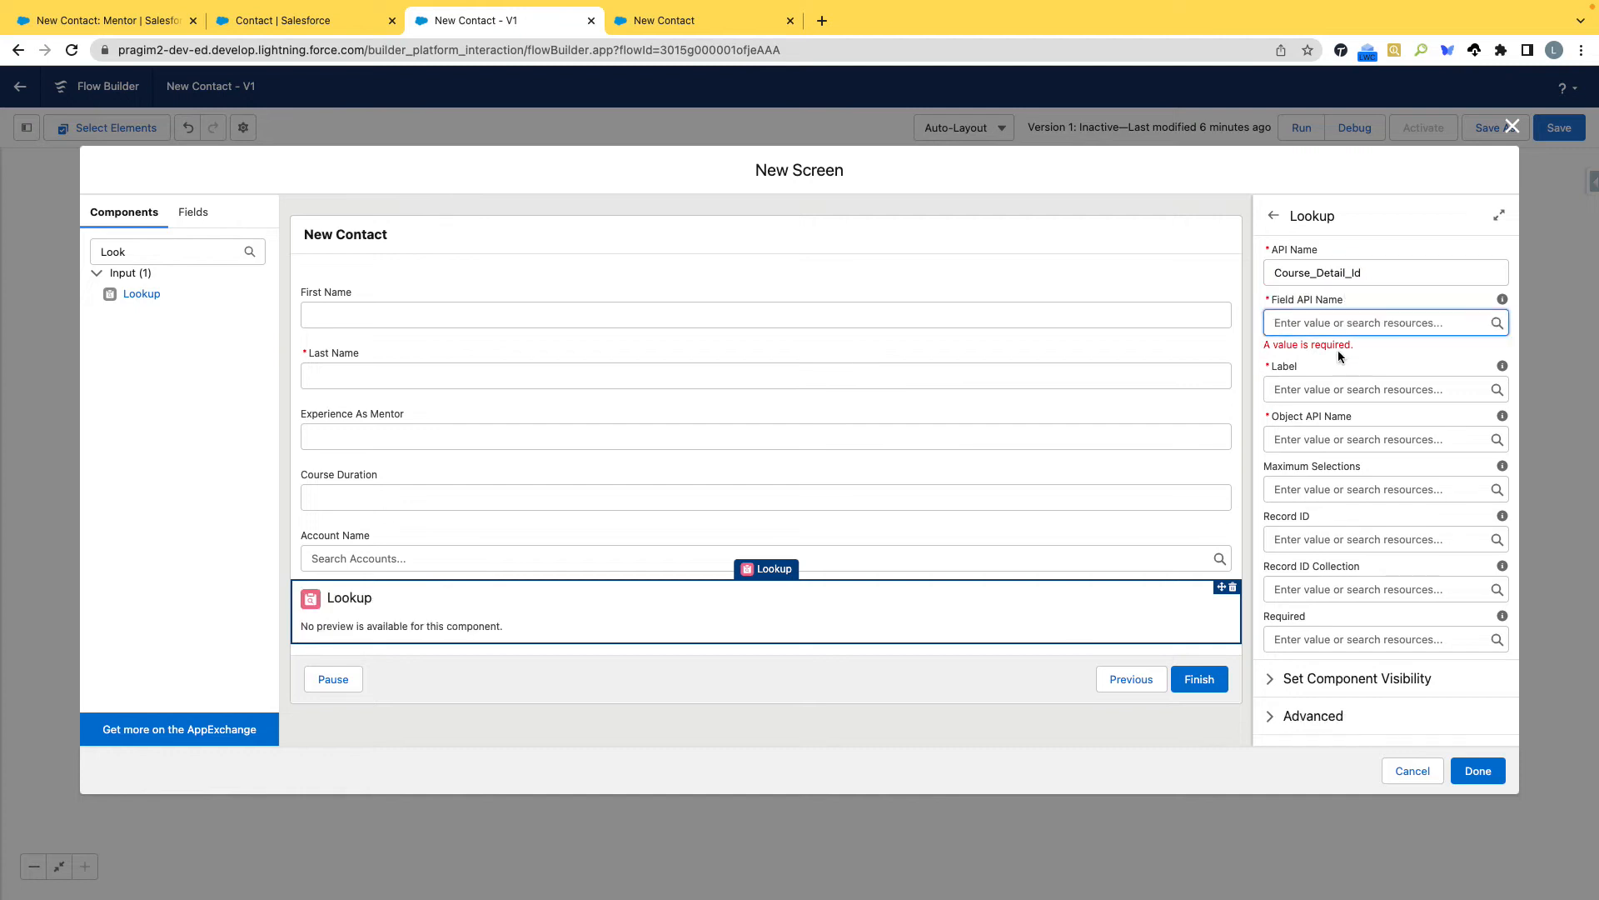
{"action": "type", "text": "{!newContact}"}
{"action": "key", "text": "ctrl+a"}
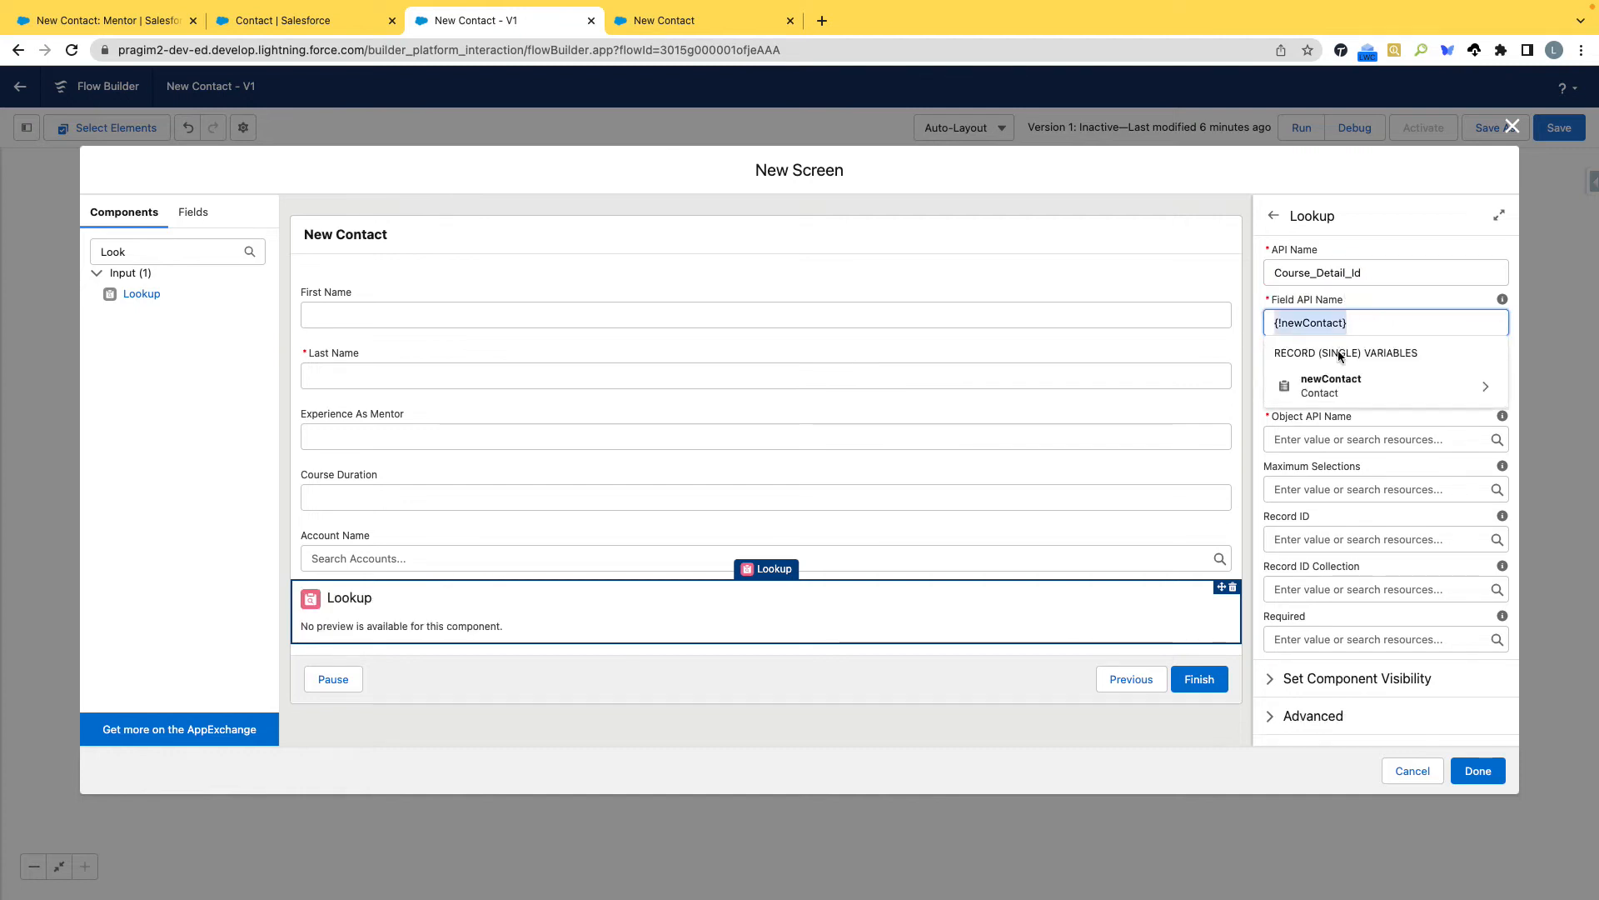
{"action": "key", "text": "BackSpace"}
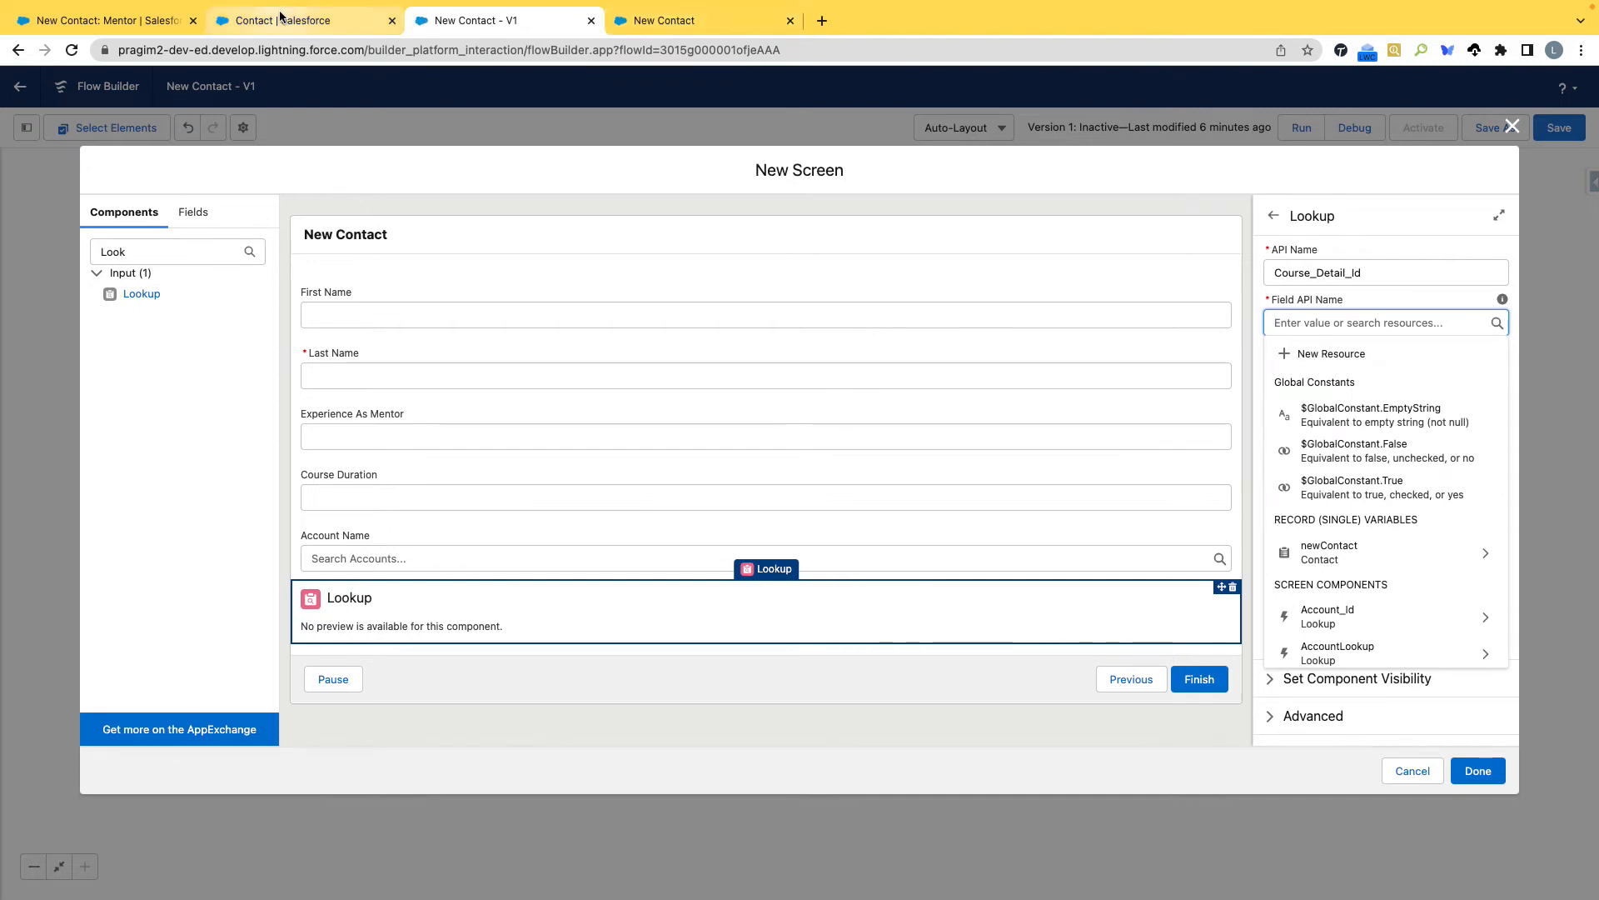
Copy the field name Course_Name__c from the Contact object's fields and enter it as the course lookup's field API name.
{"action": "left_click", "coordinate": [283, 20]}
{"action": "right_click", "coordinate": [572, 414]}
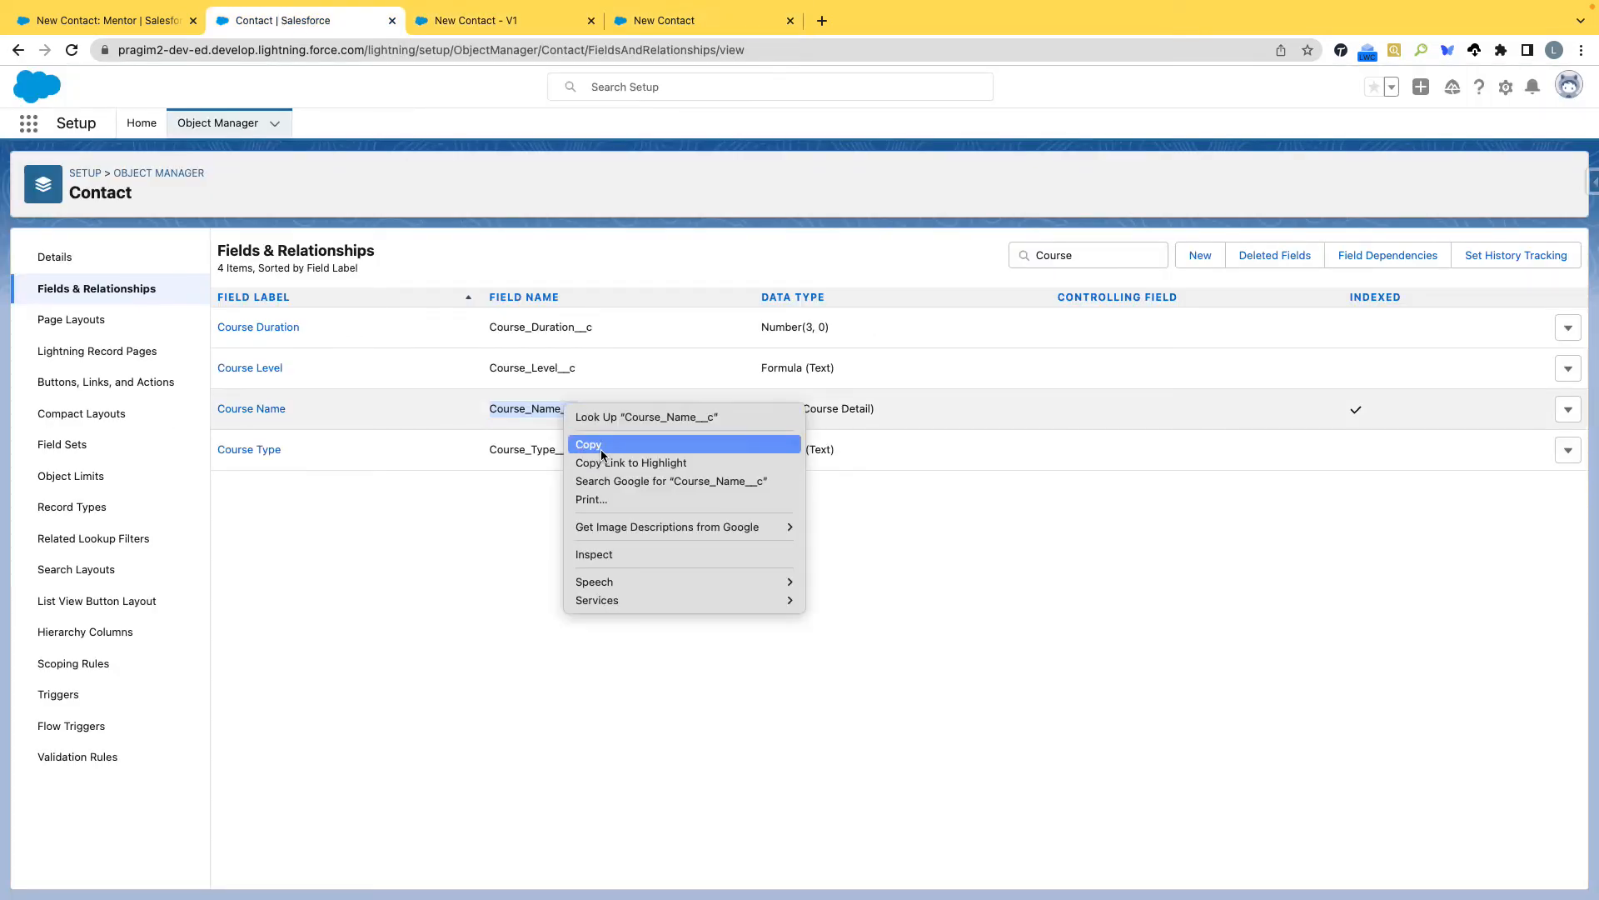
{"action": "left_click", "coordinate": [588, 443]}
{"action": "left_click", "coordinate": [516, 25]}
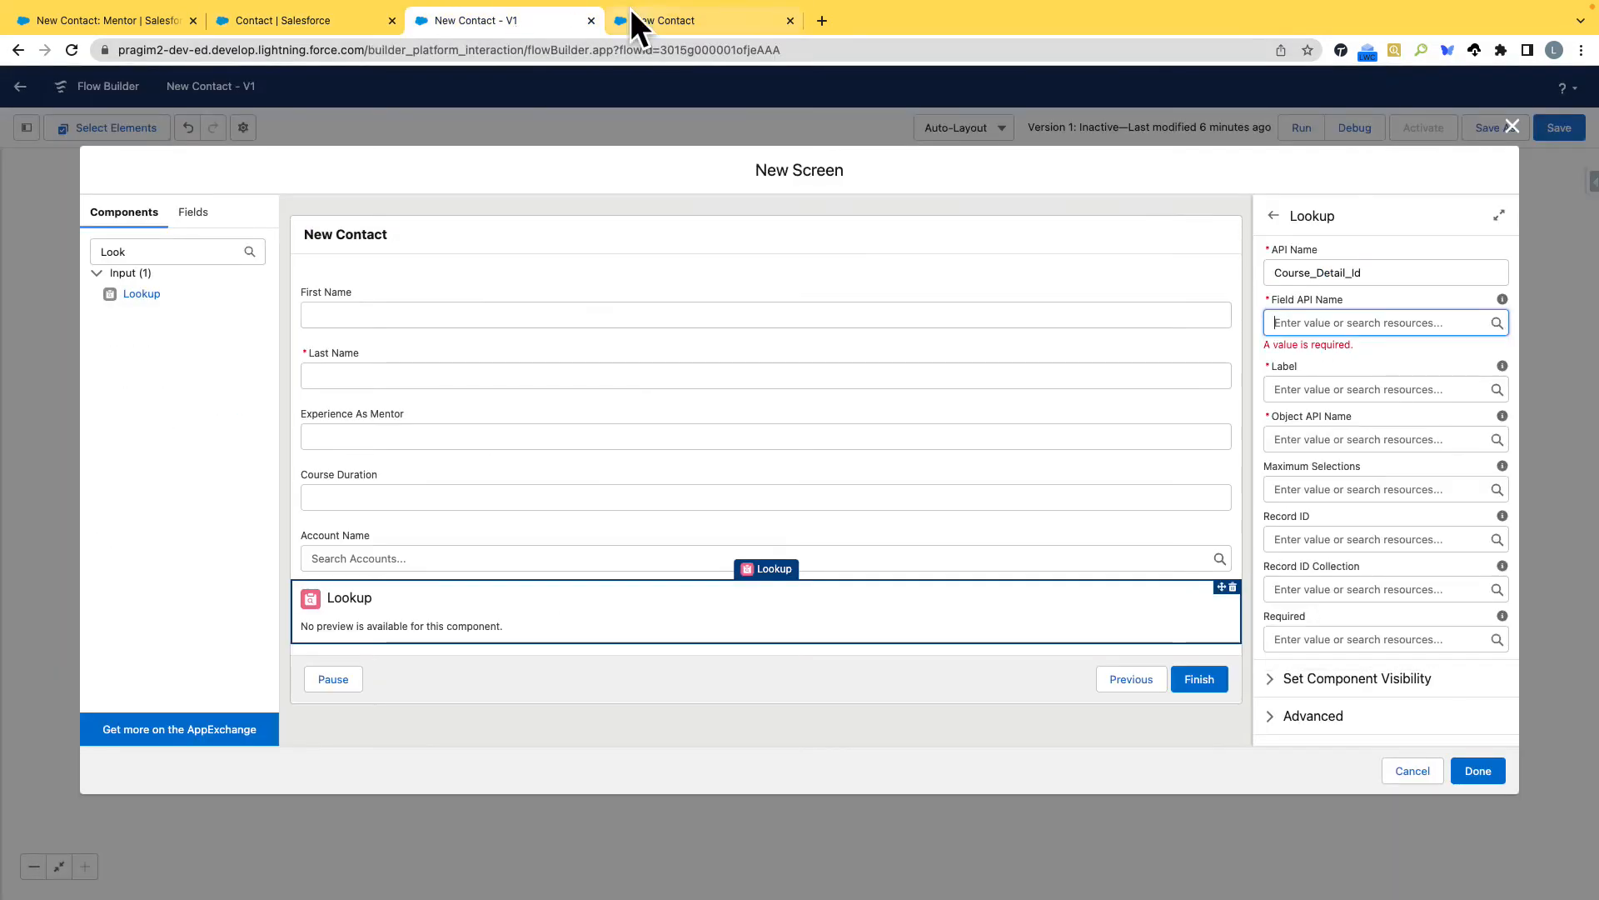
{"action": "key", "text": "ctrl+v"}
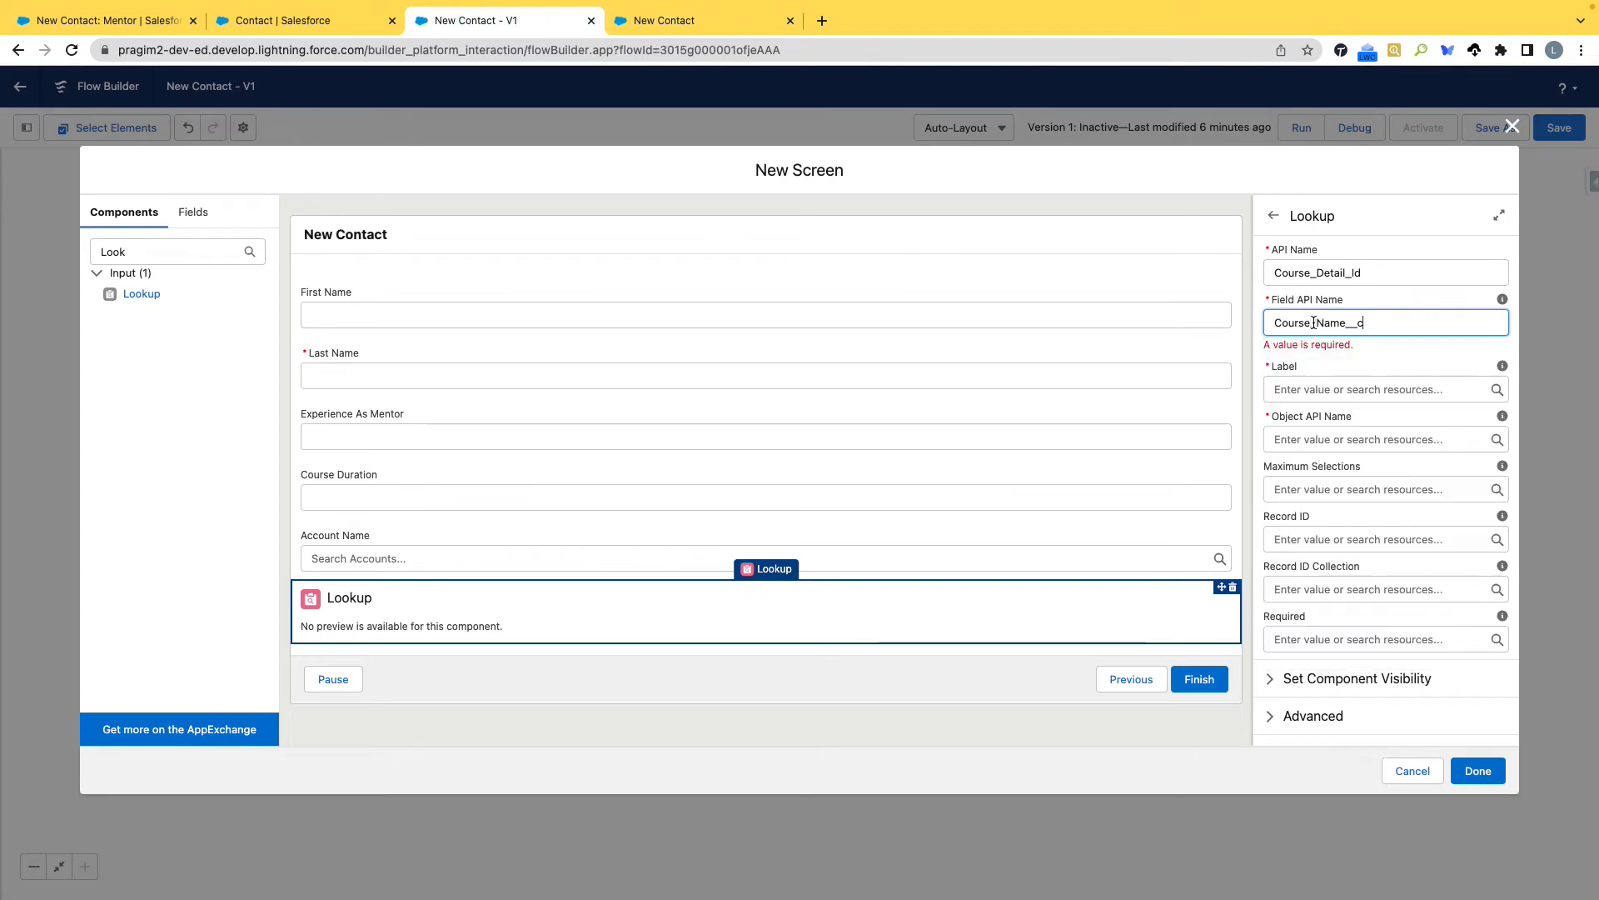
Label the course lookup Course Name and set its object API name to Contact.
{"action": "left_click", "coordinate": [1328, 389]}
{"action": "type", "text": "Course Name"}
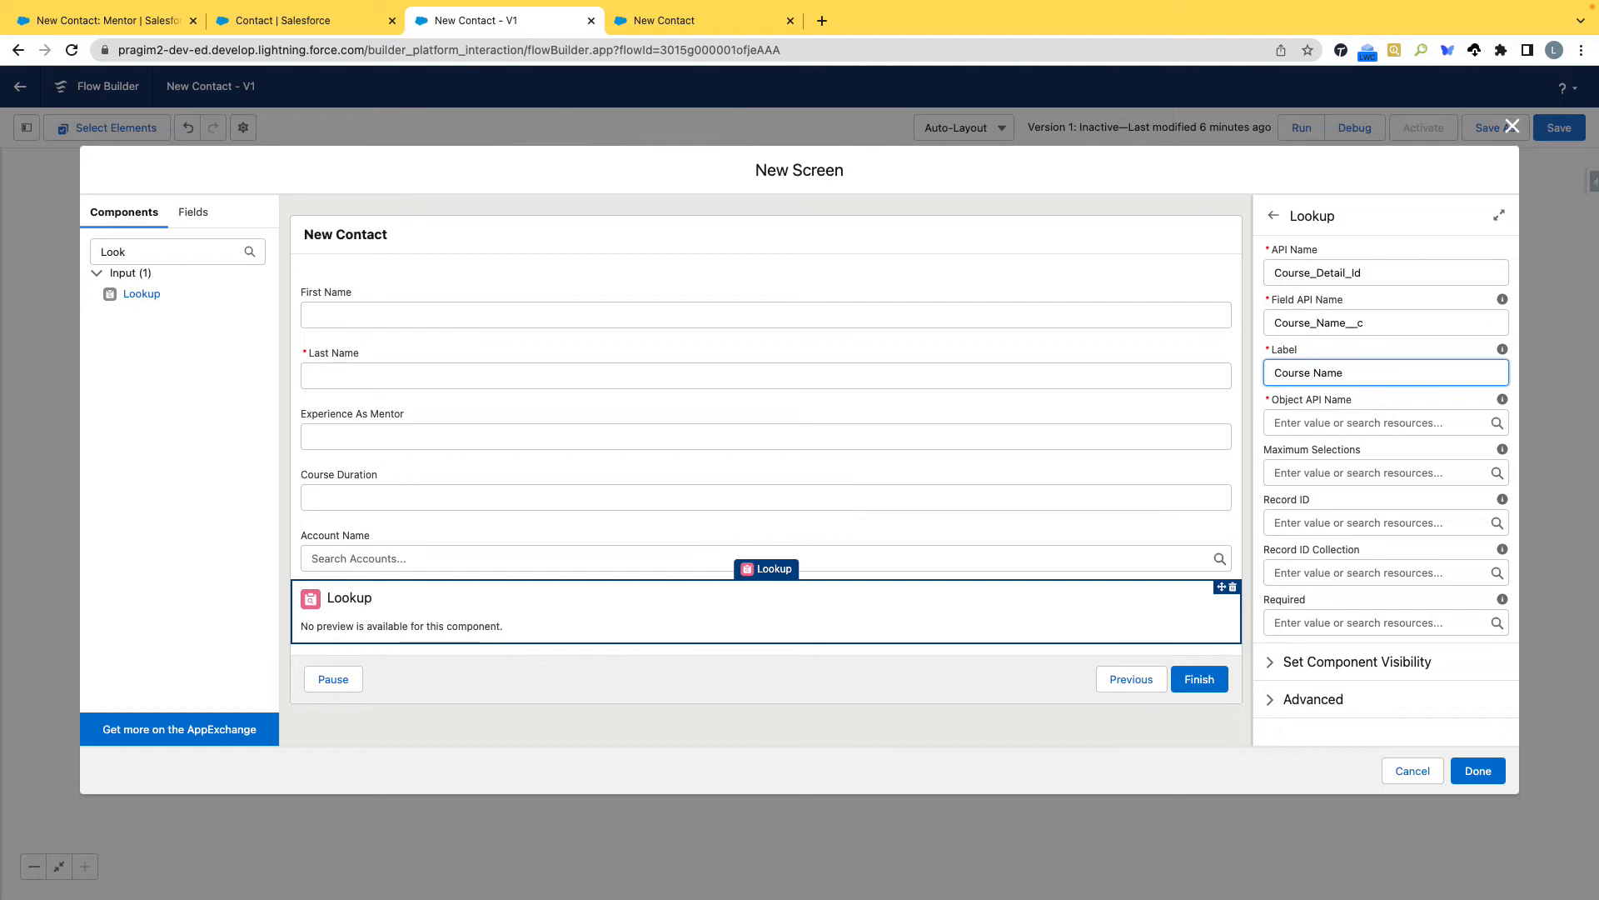
{"action": "left_click", "coordinate": [1345, 424]}
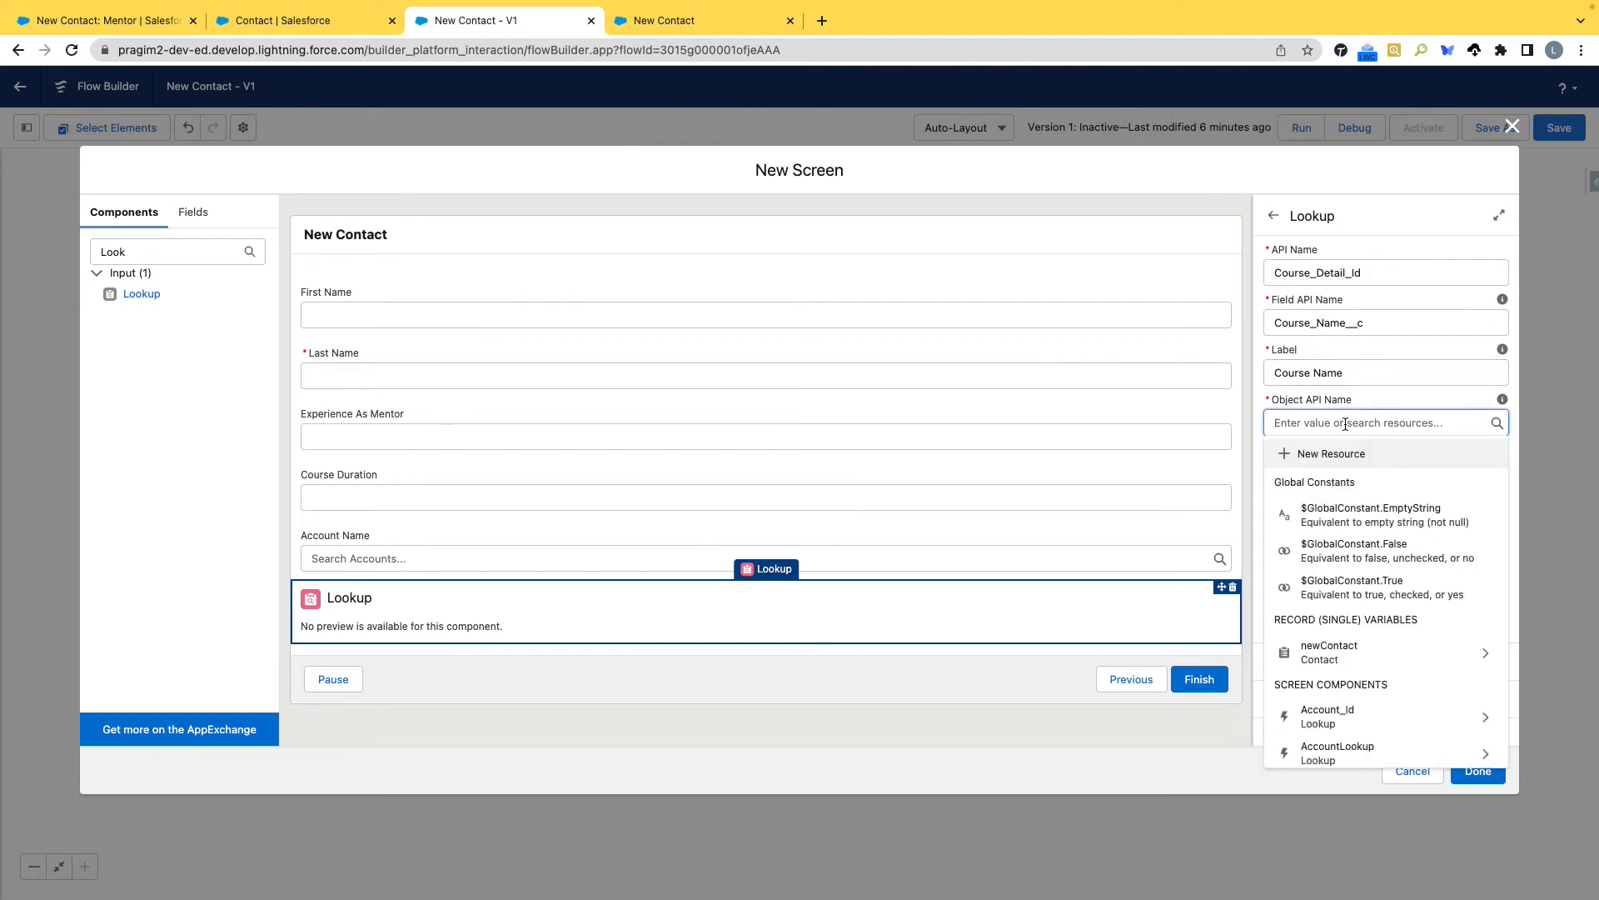
{"action": "type", "text": "Contact"}
{"action": "key", "text": "Tab"}
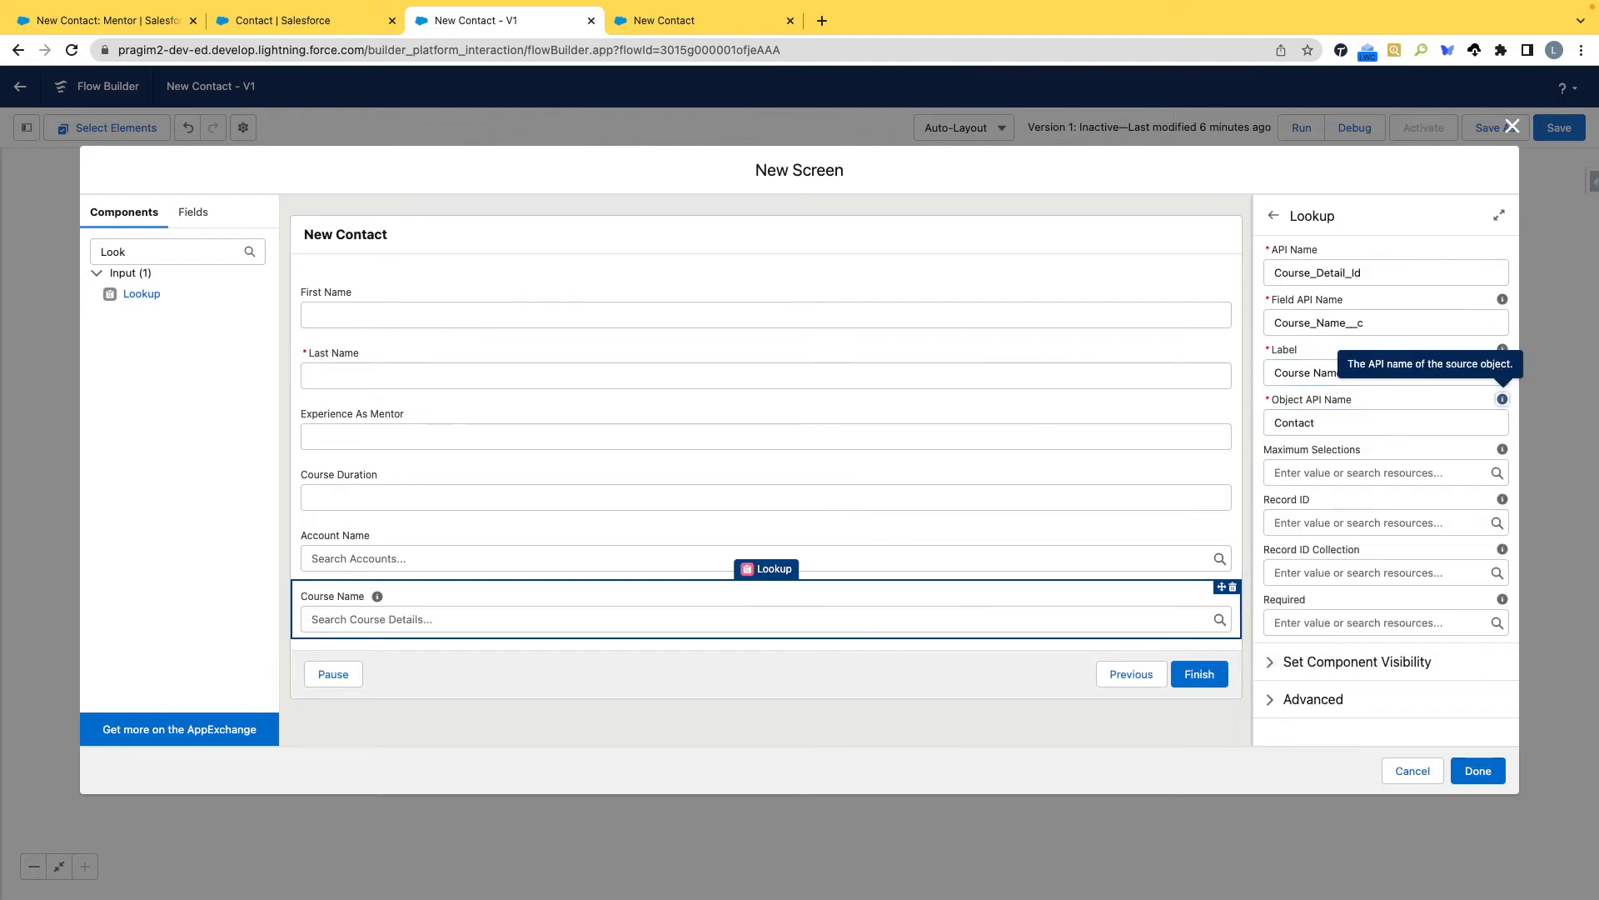
Set the Course Name lookup's Record ID to {!CourseNameLookup.recordId}, leaving its Record ID Collection empty.
{"action": "left_click", "coordinate": [1324, 572]}
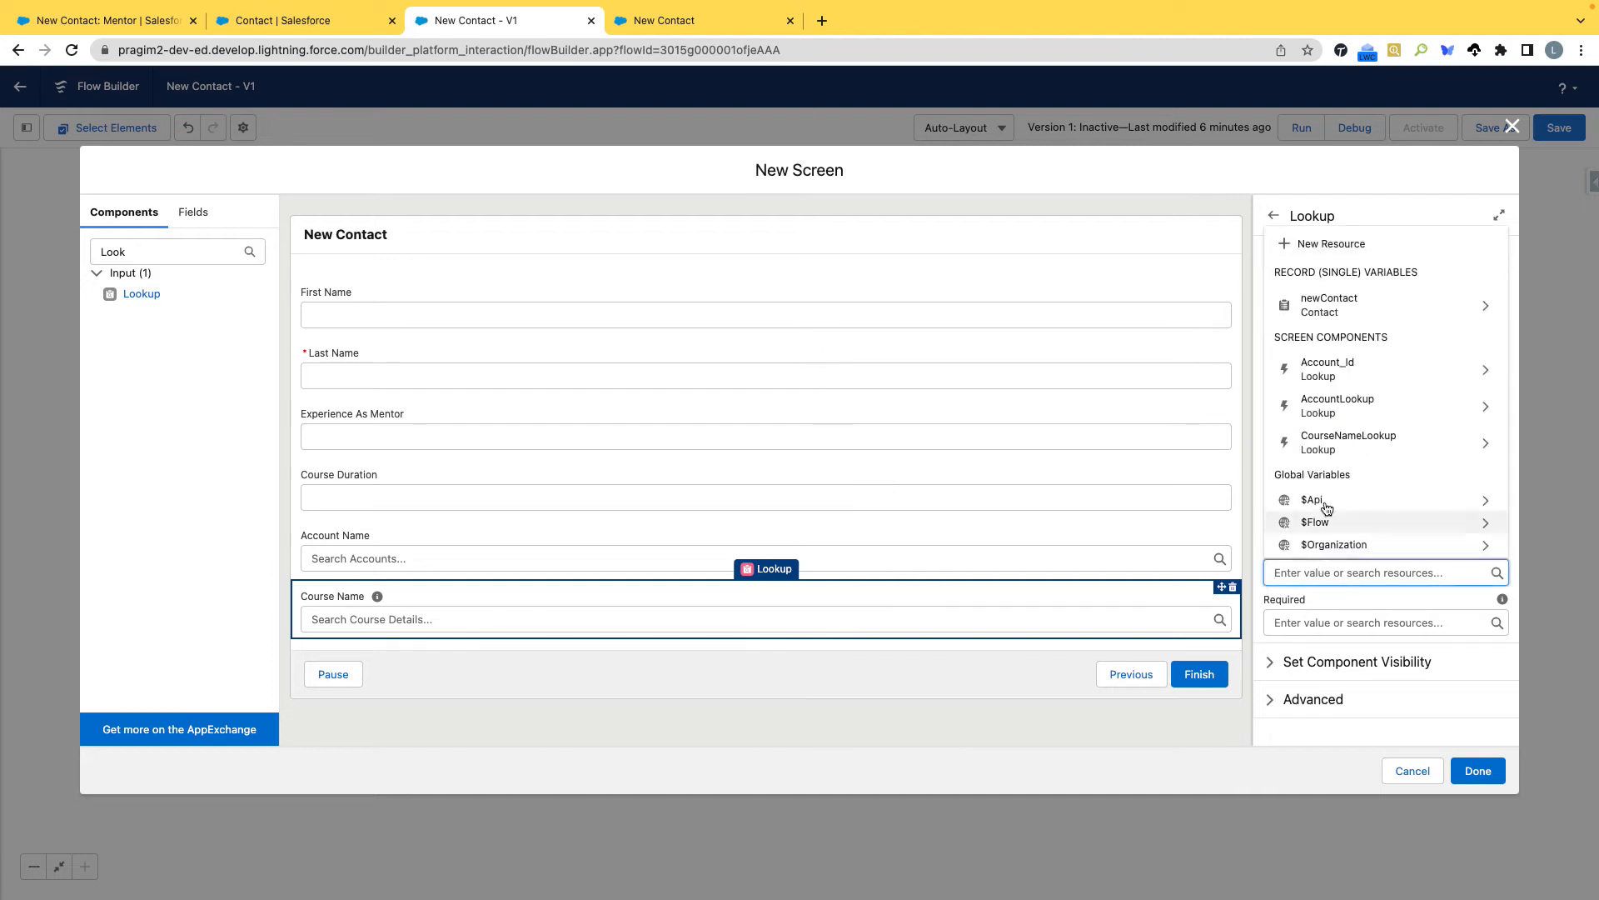
{"action": "left_click", "coordinate": [1483, 444]}
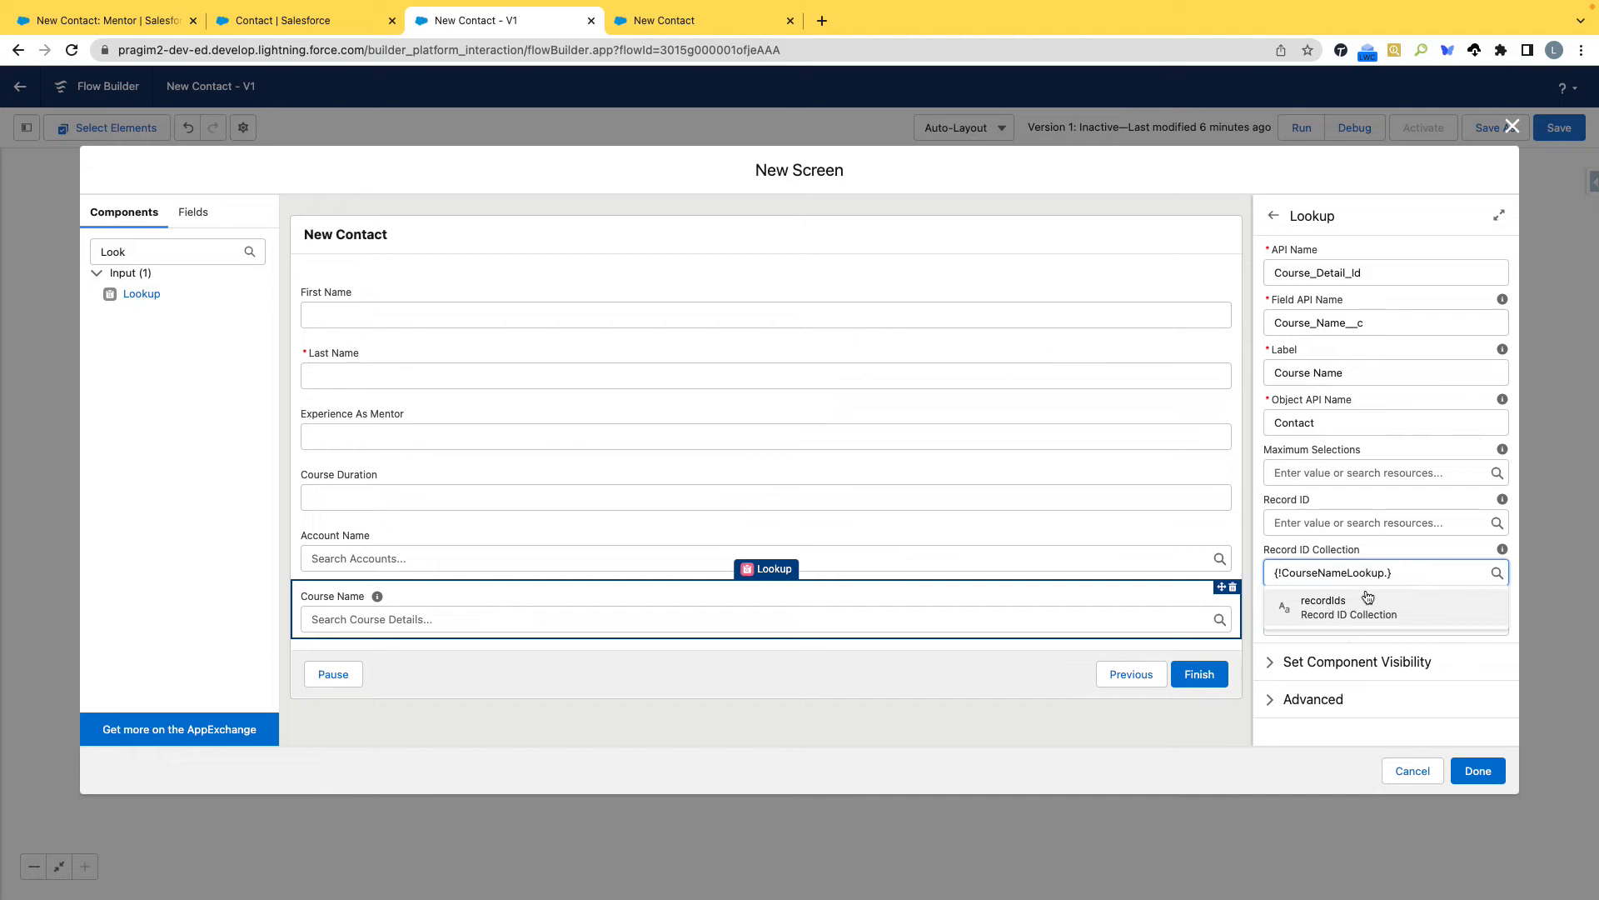
{"action": "left_click", "coordinate": [1296, 523]}
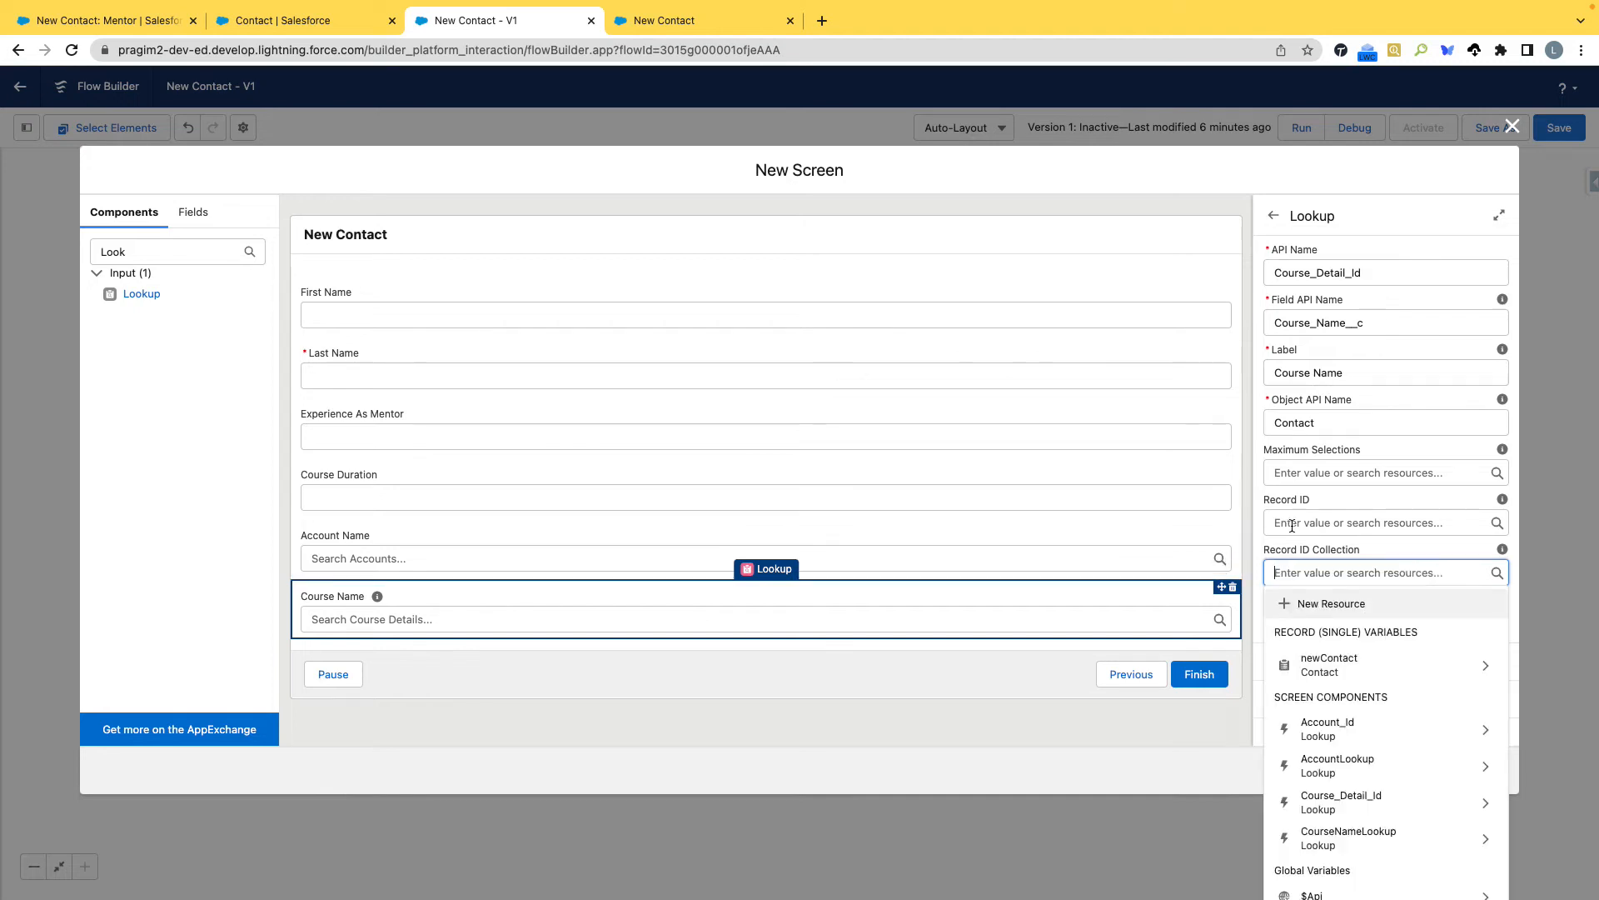
{"action": "scroll", "coordinate": [1359, 650], "scroll_direction": "down", "scroll_amount": 2}
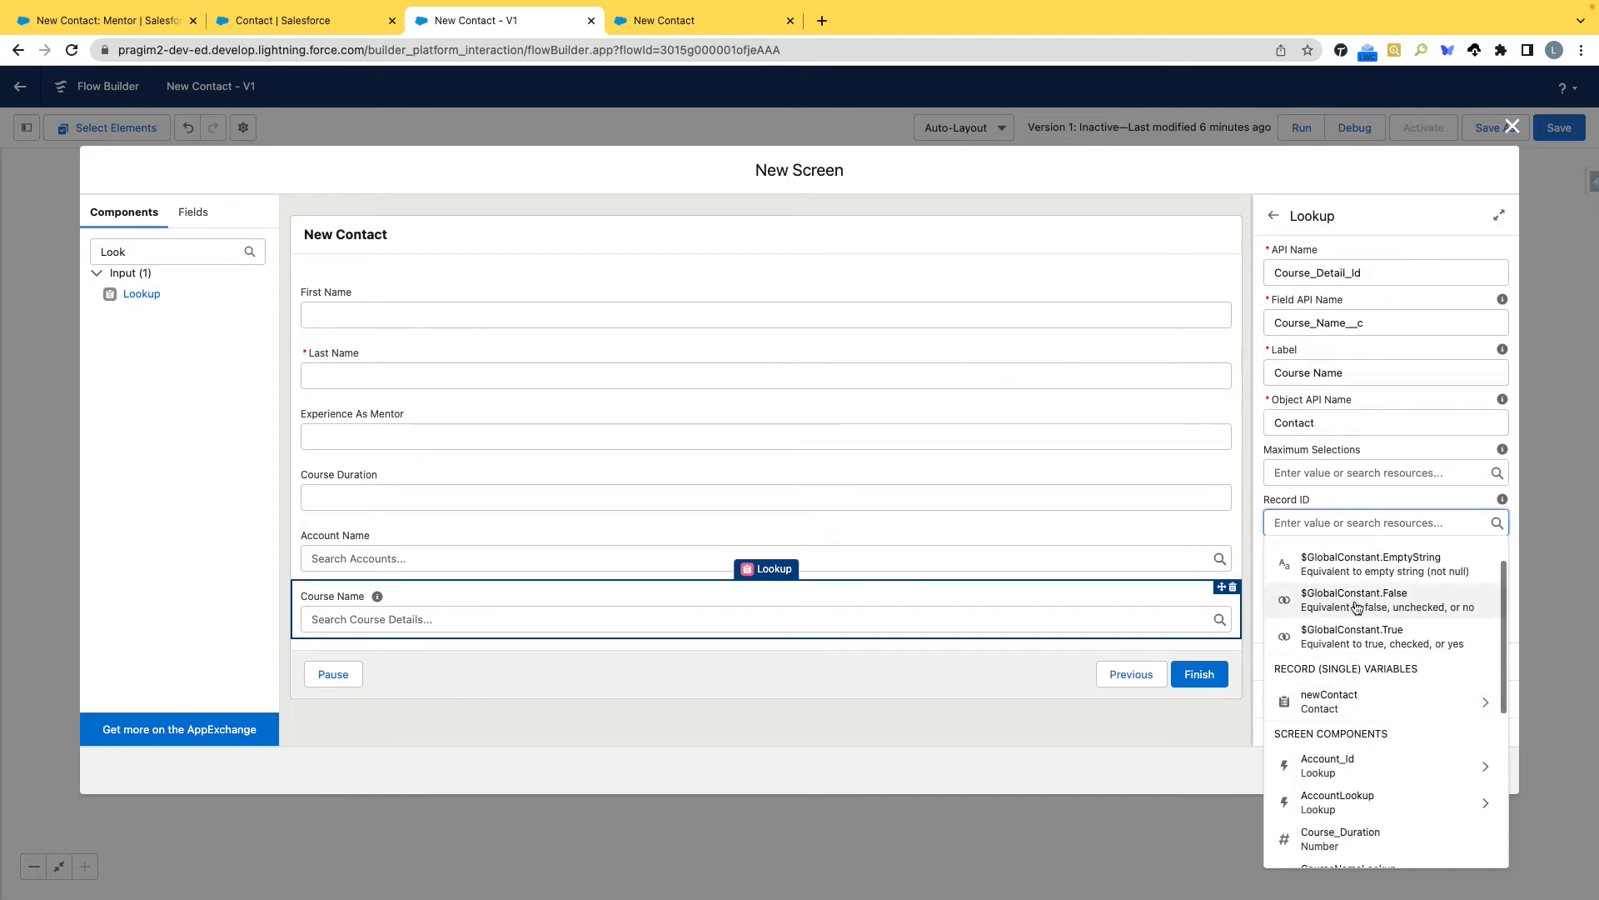
{"action": "scroll", "coordinate": [1360, 666], "scroll_direction": "down", "scroll_amount": 1}
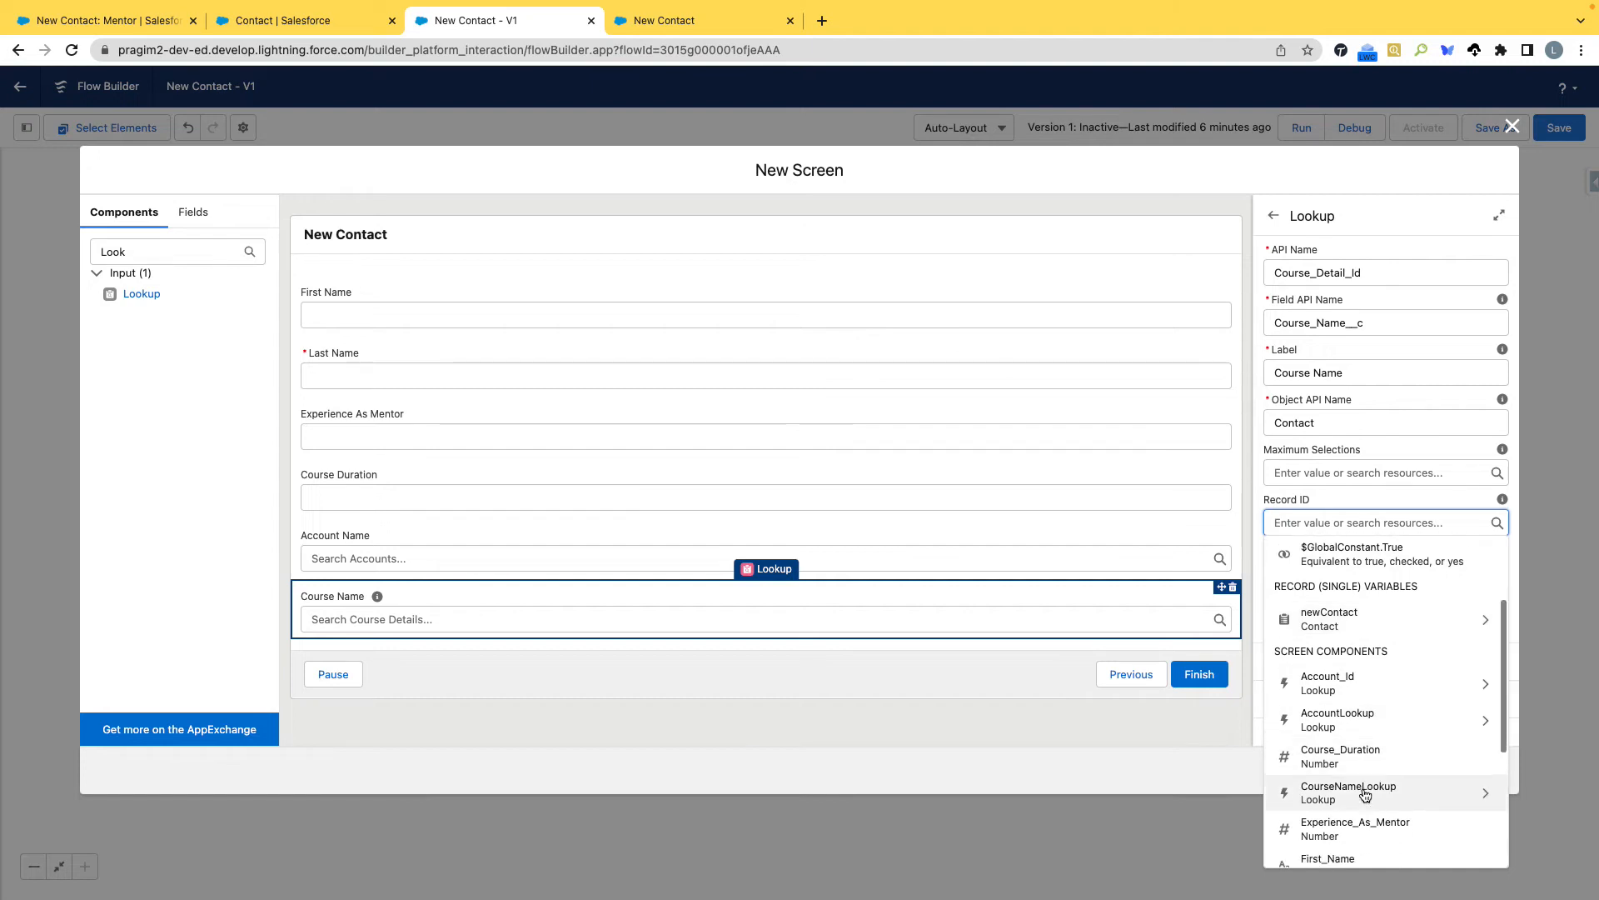
{"action": "left_click", "coordinate": [1381, 798]}
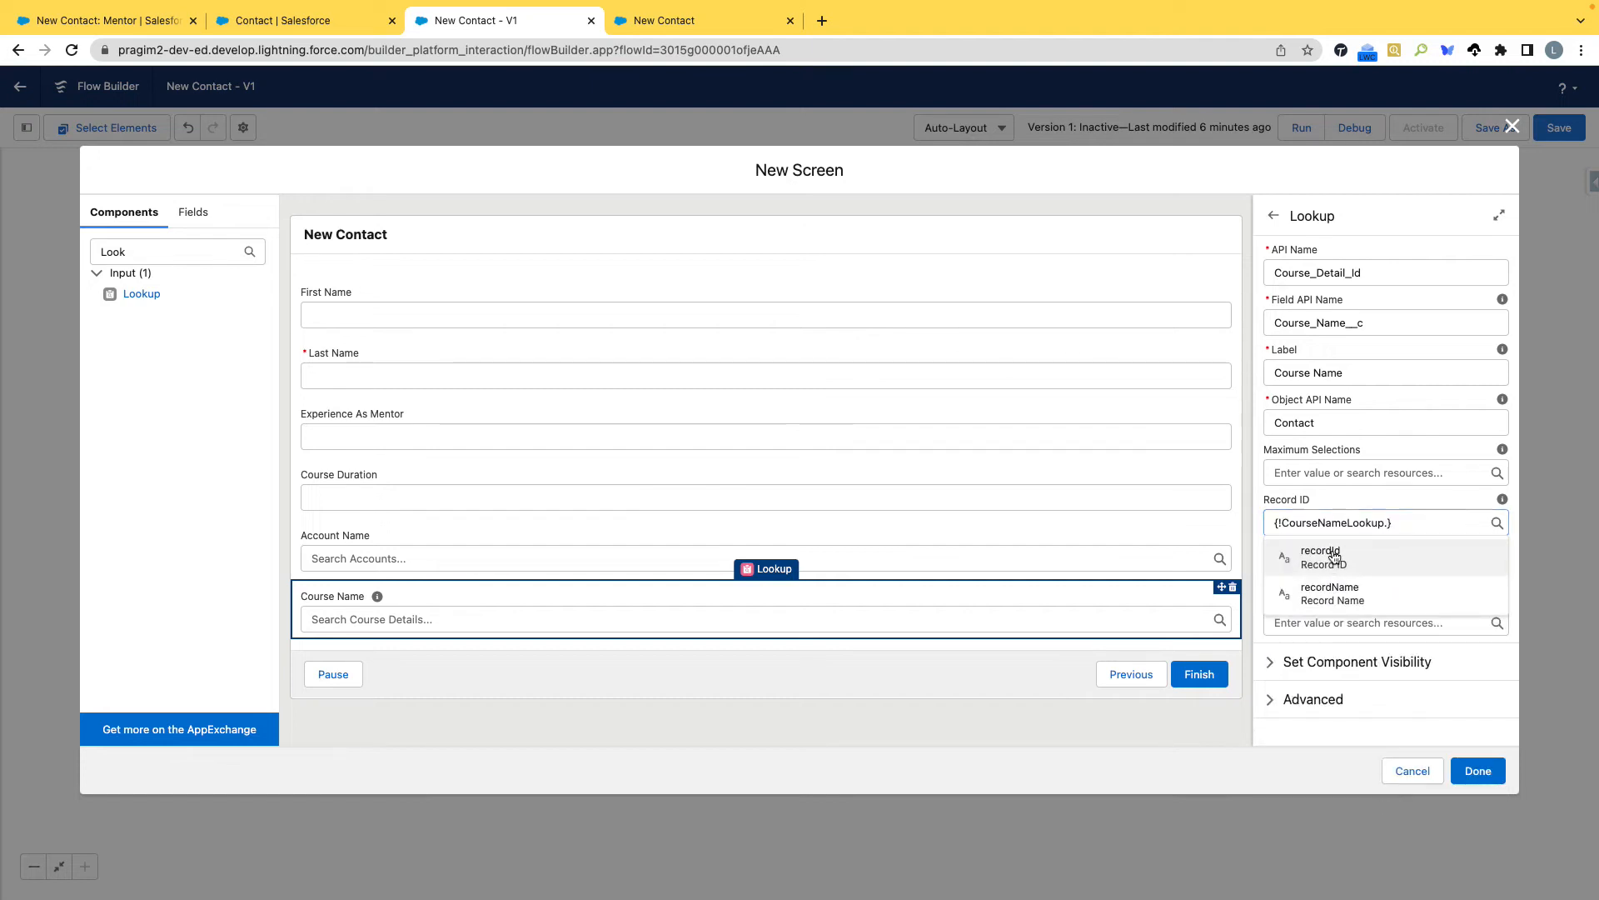
{"action": "left_click", "coordinate": [1333, 548]}
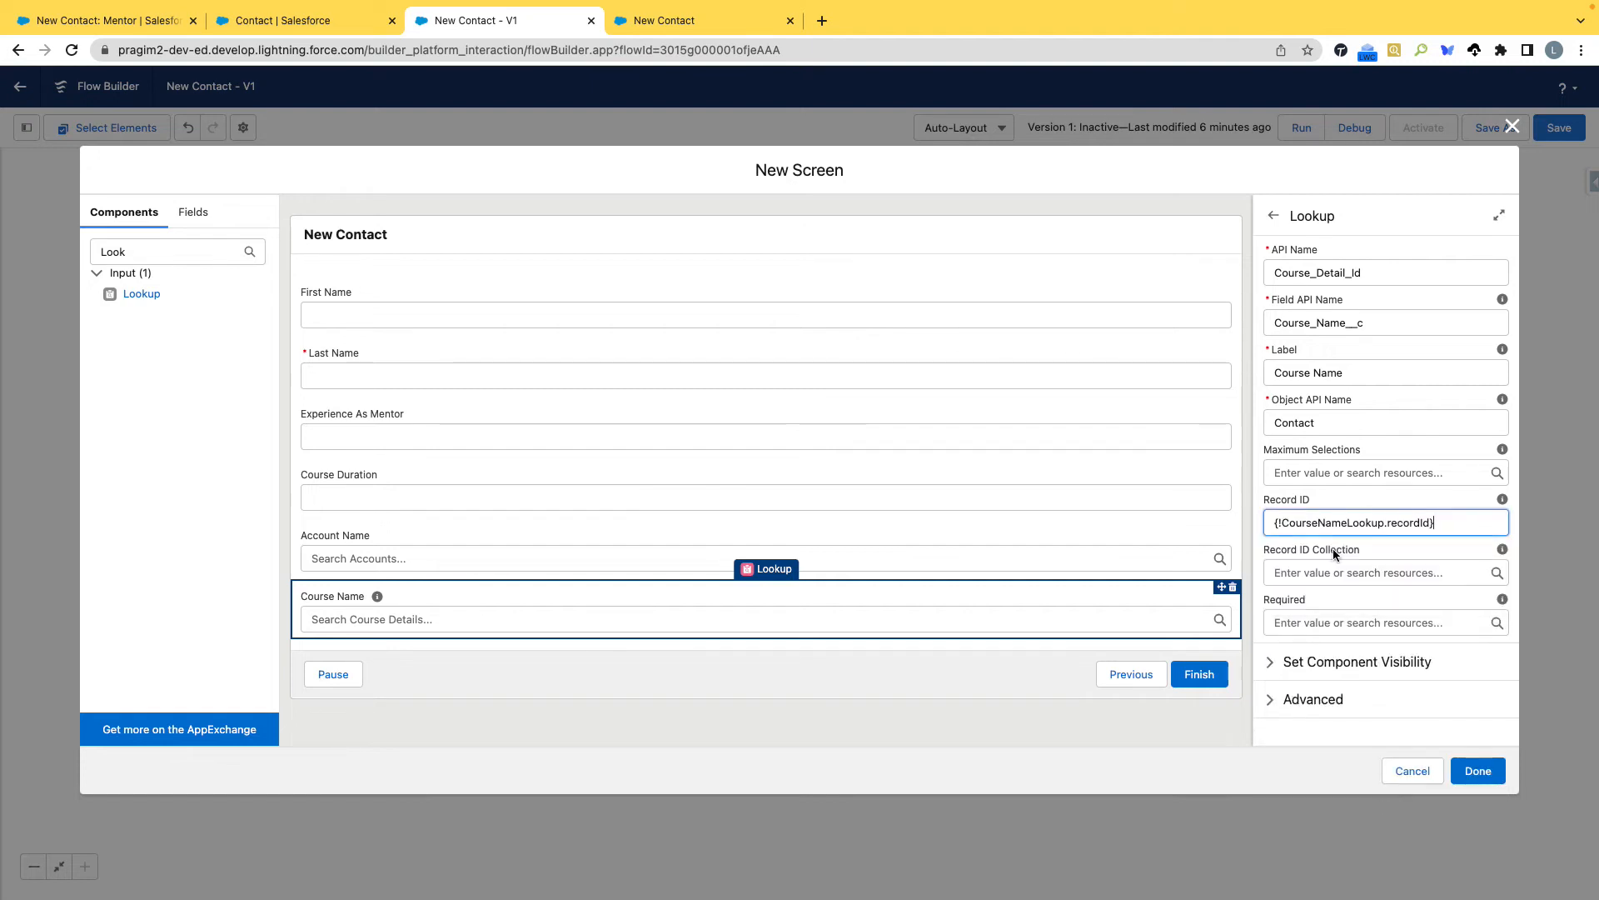
Try to finish the new screen and check the settings of its account lookup, duration, experience and name components for errors.
{"action": "left_click", "coordinate": [1479, 773]}
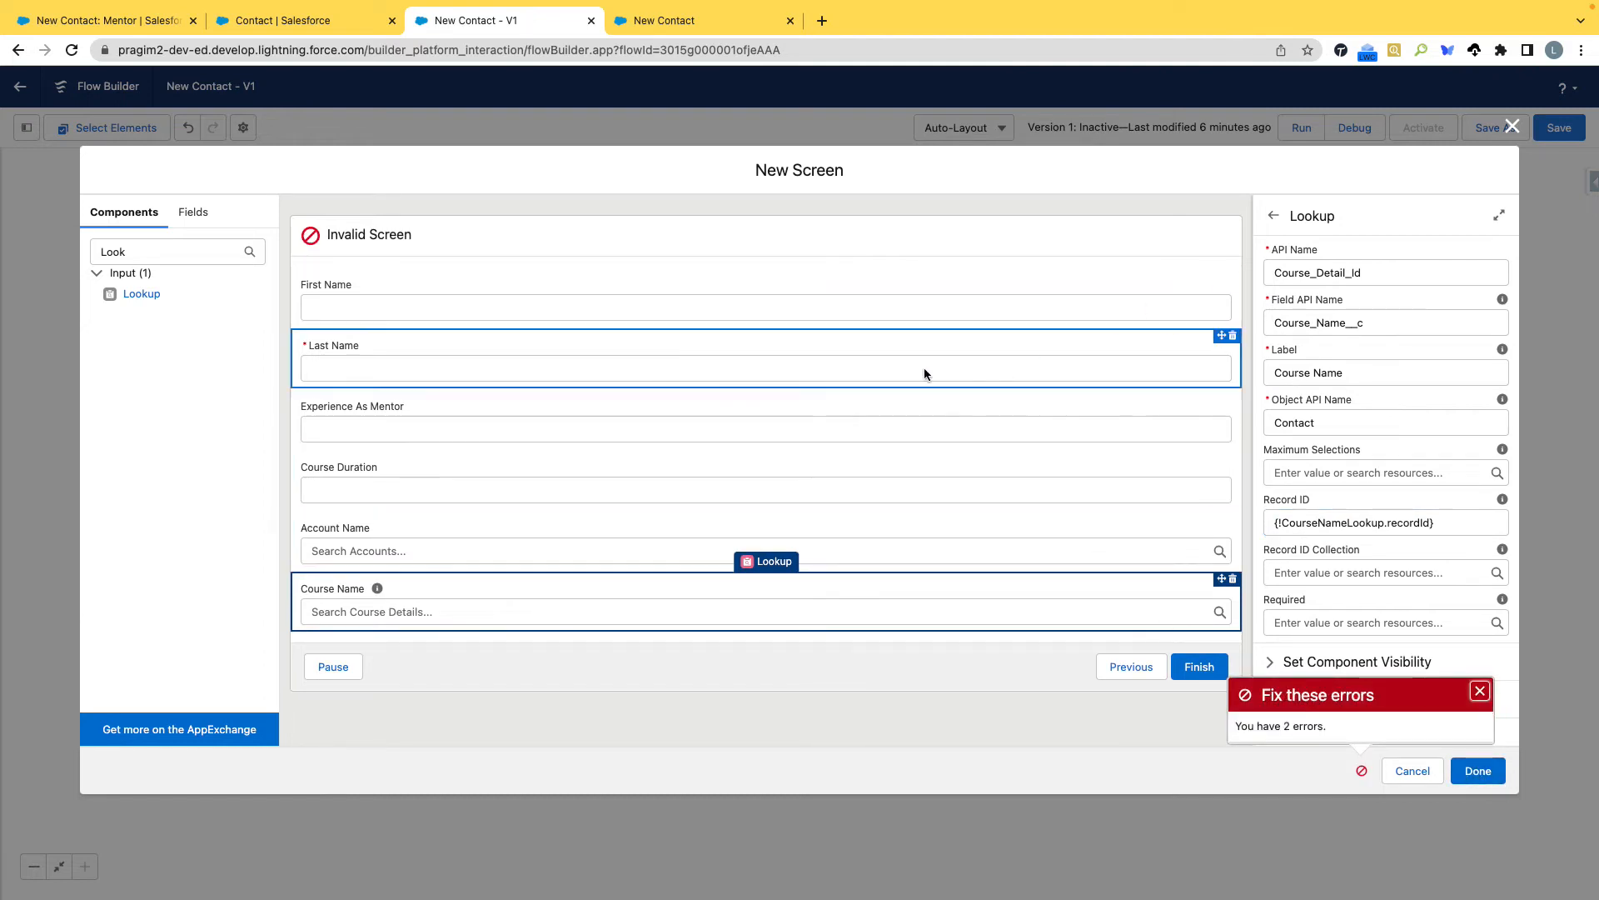
{"action": "left_click", "coordinate": [821, 537]}
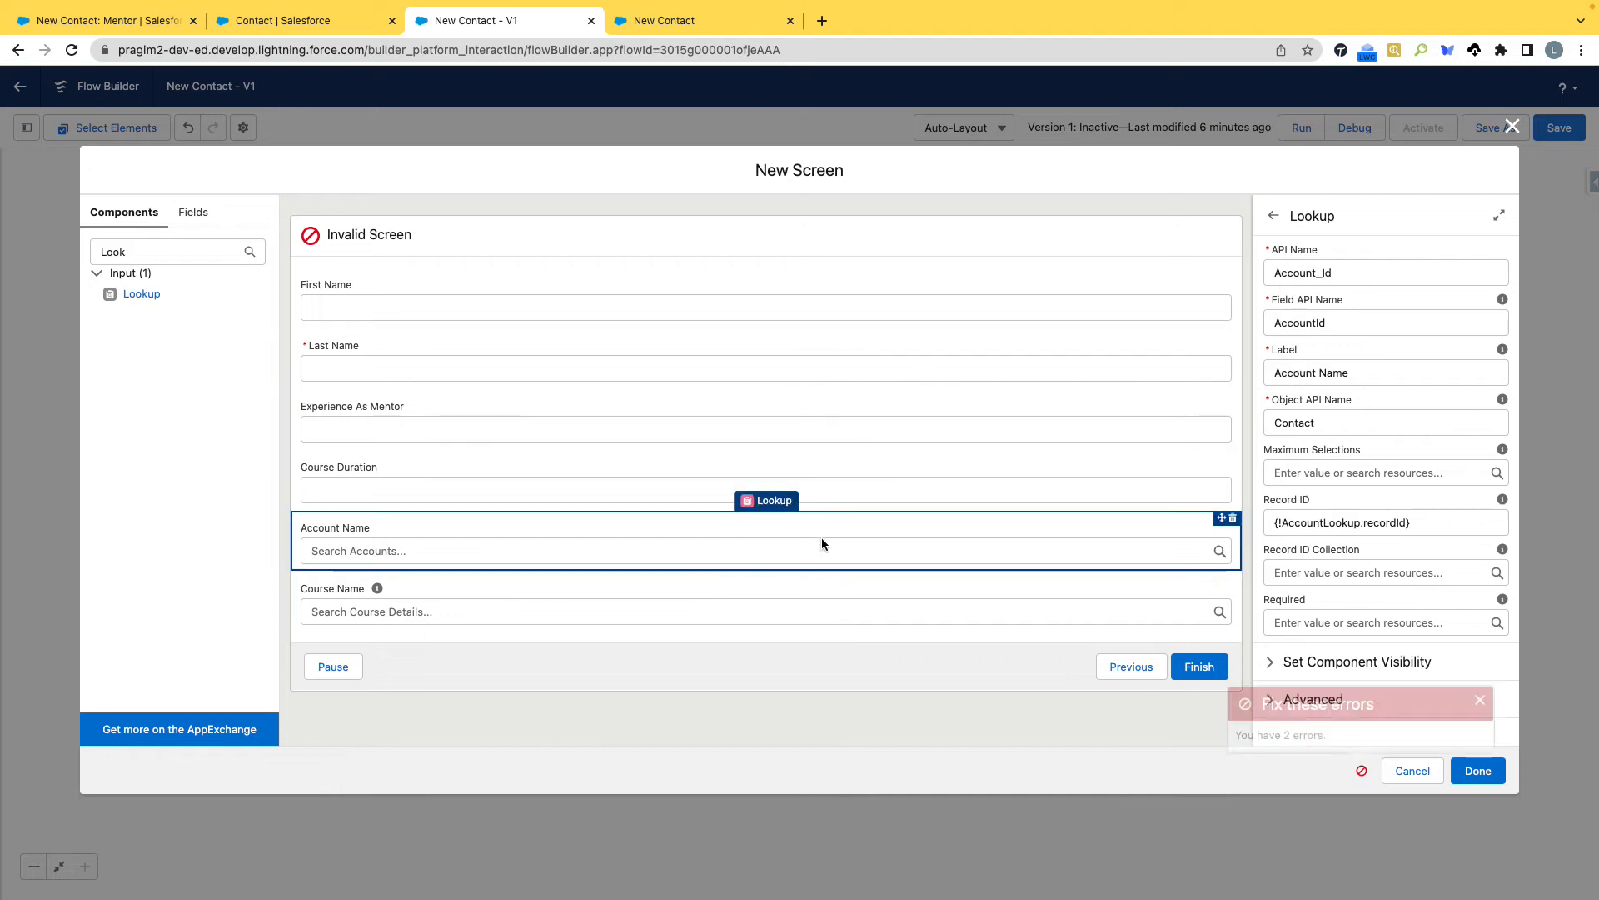
{"action": "left_click", "coordinate": [851, 463]}
{"action": "left_click", "coordinate": [852, 417]}
{"action": "left_click", "coordinate": [858, 349]}
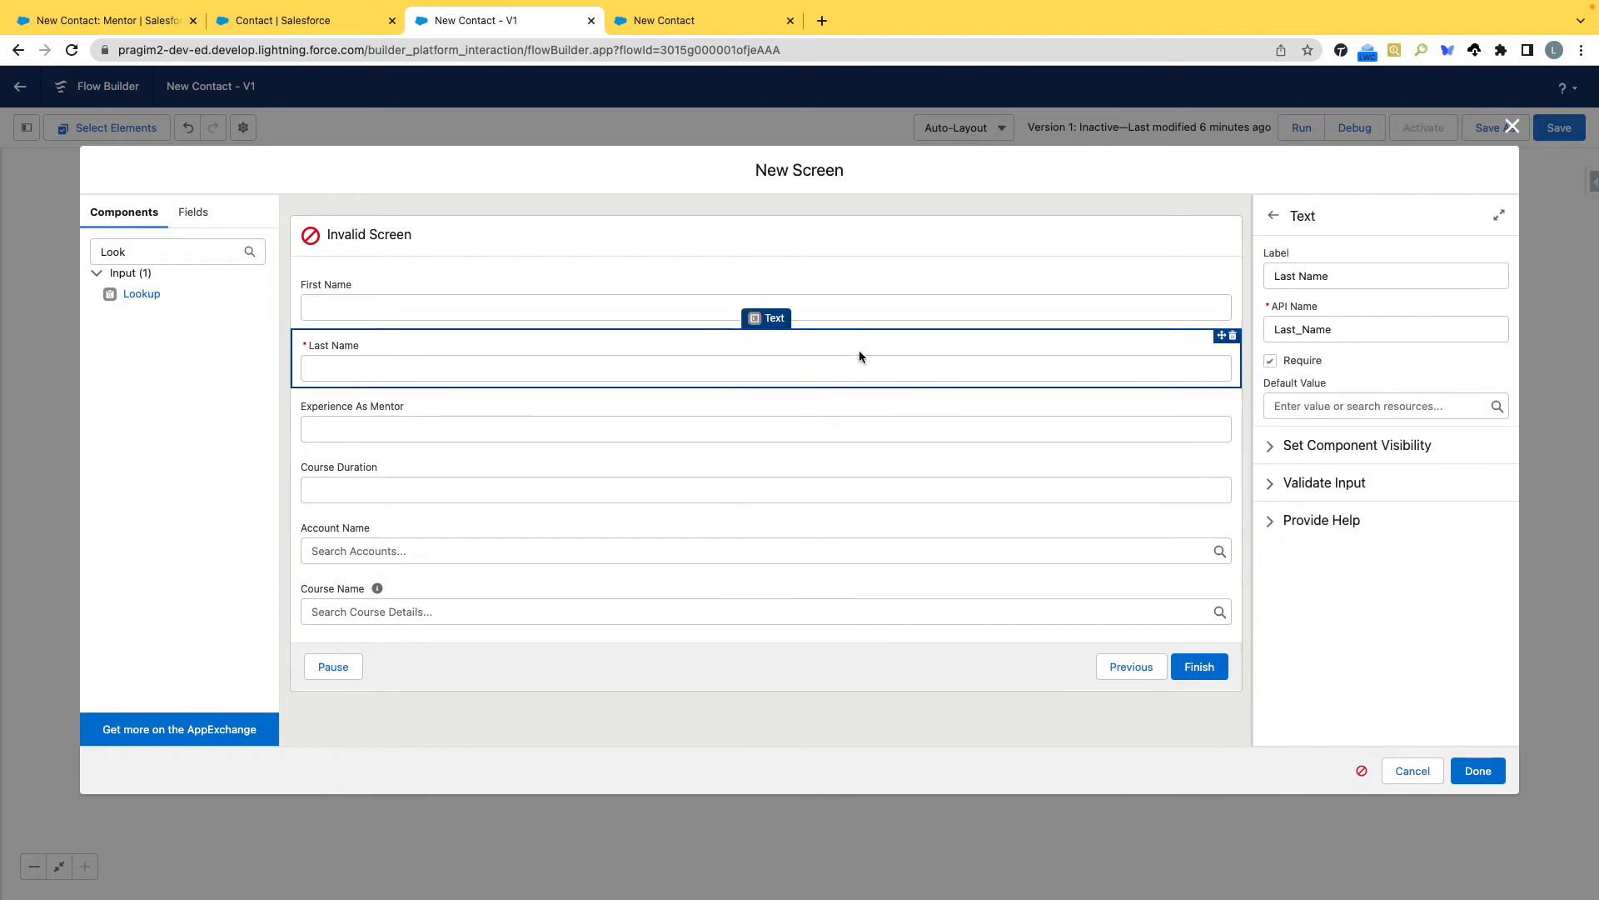
{"action": "left_click", "coordinate": [1359, 772]}
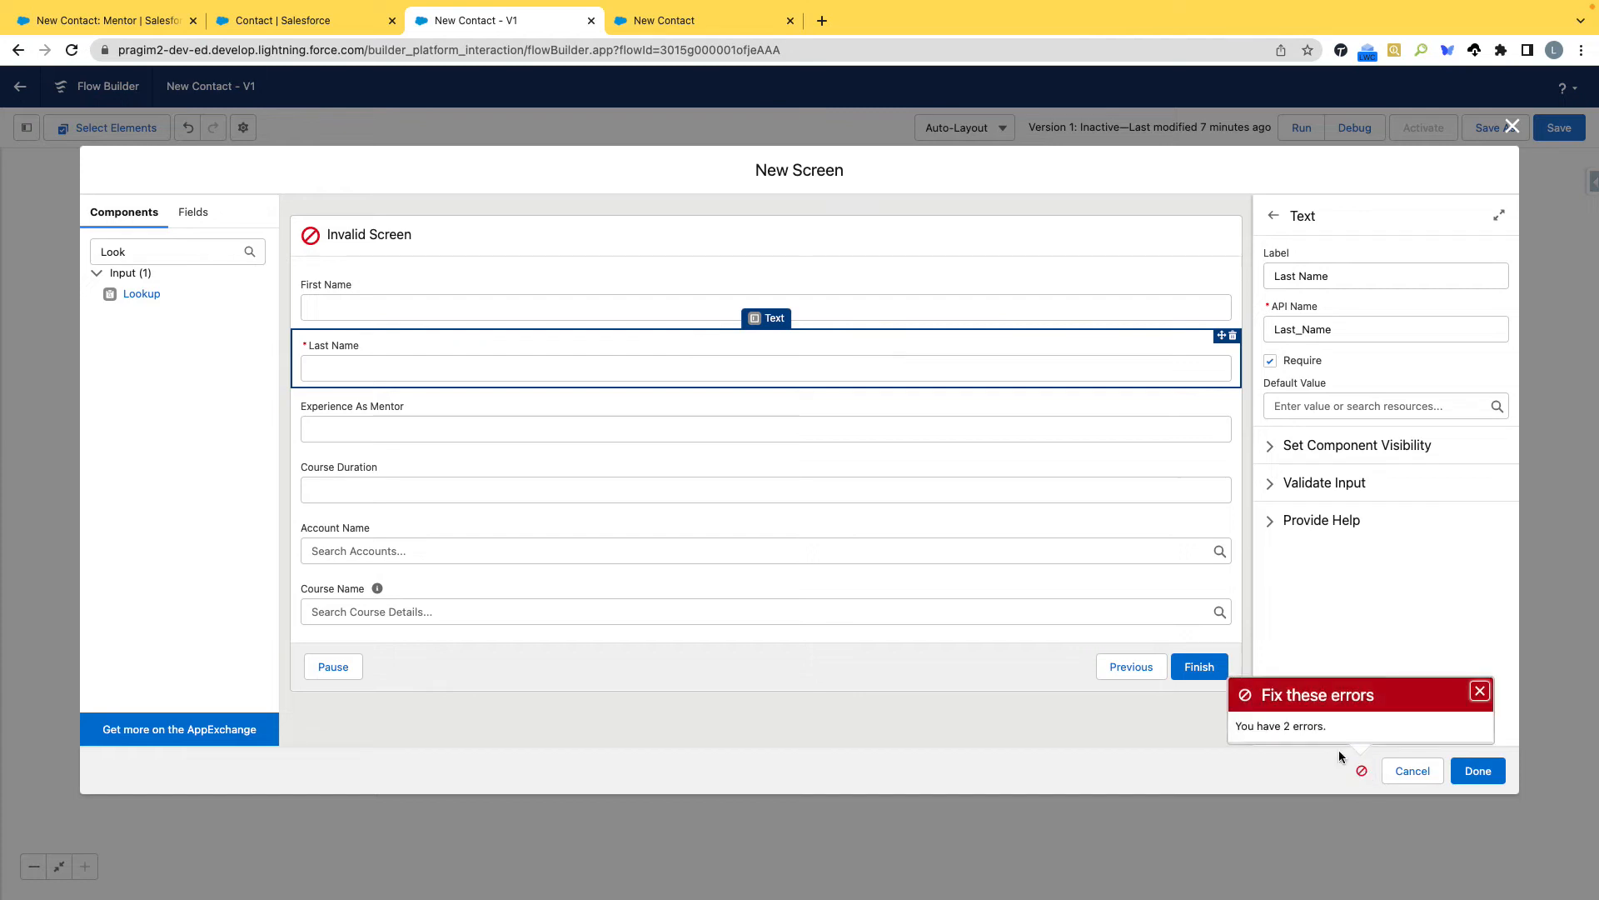
{"action": "left_click", "coordinate": [1488, 774]}
{"action": "left_click", "coordinate": [1487, 775]}
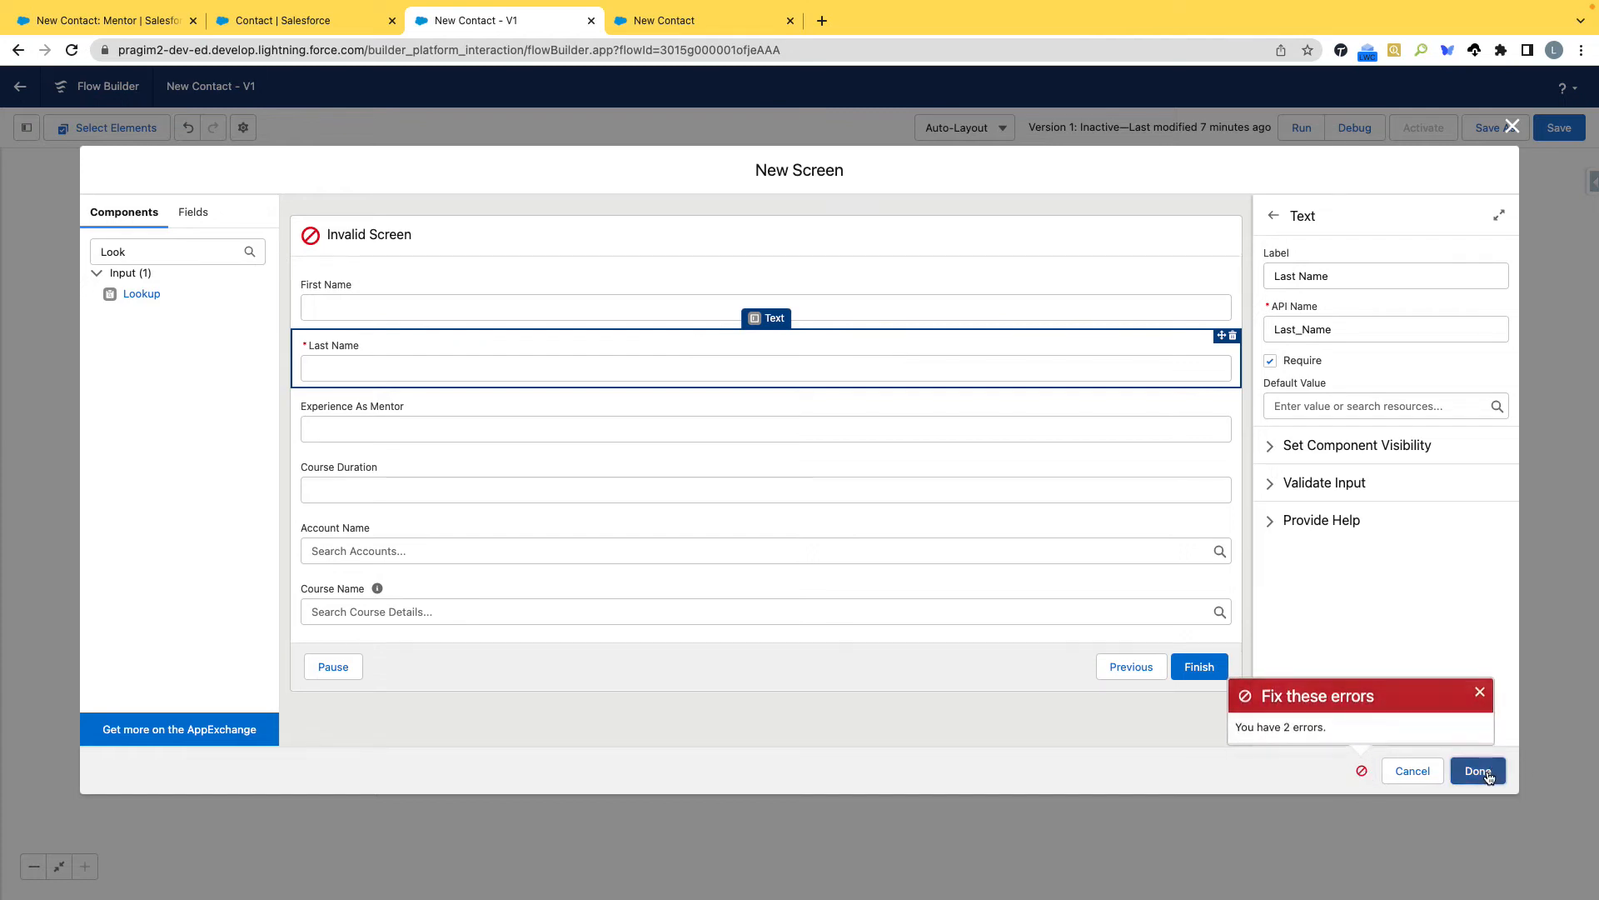
{"action": "left_click", "coordinate": [1486, 774]}
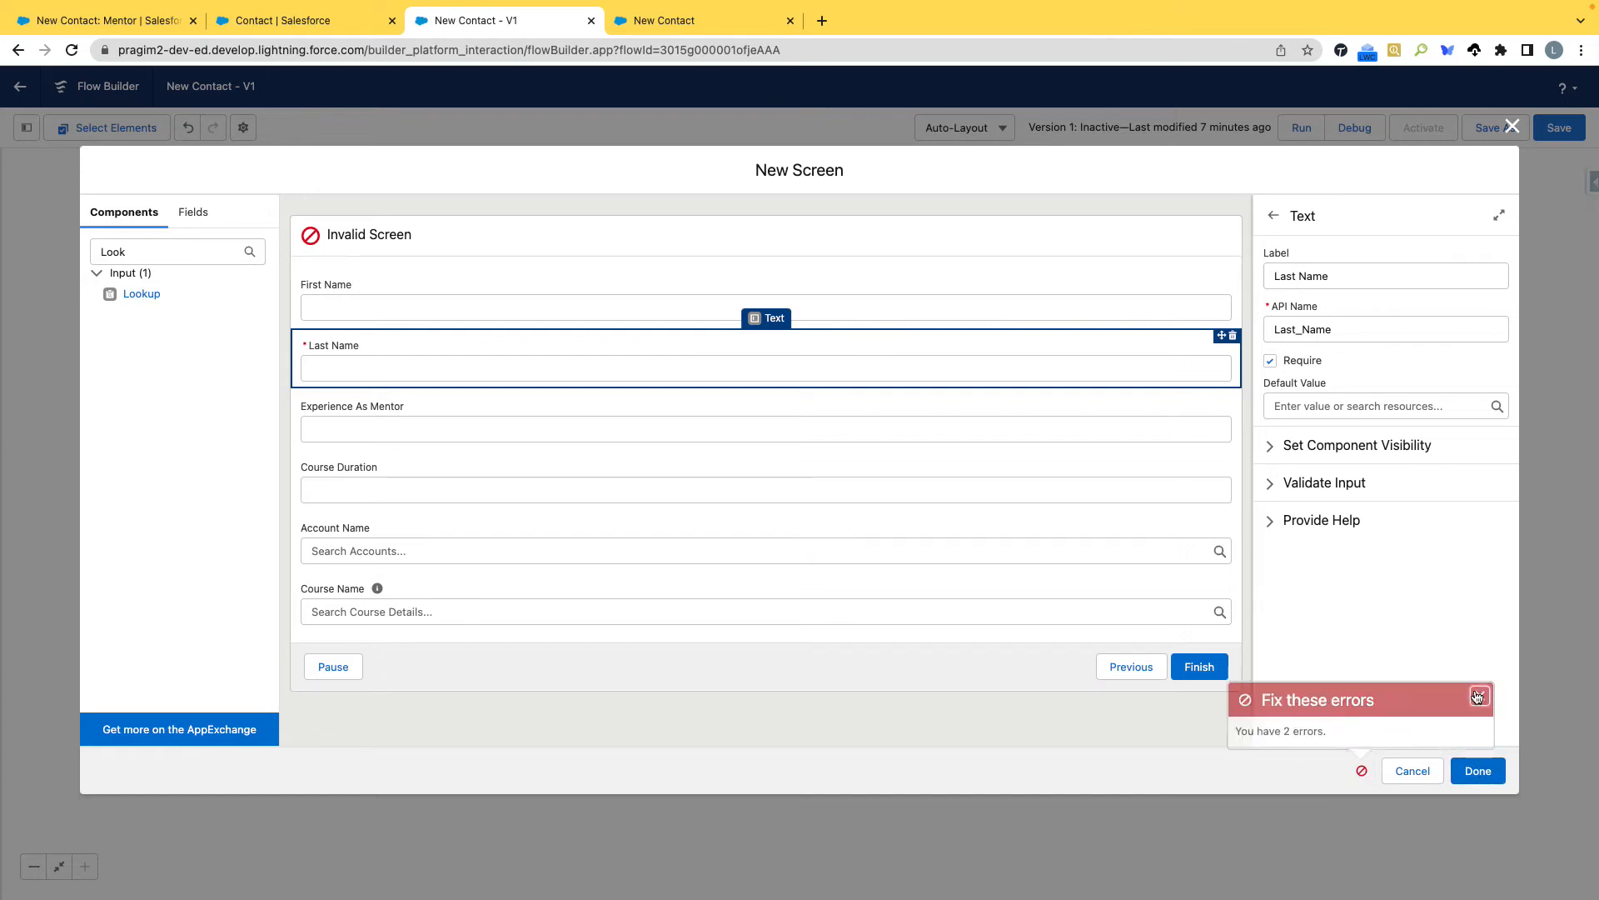
{"action": "left_click", "coordinate": [916, 301]}
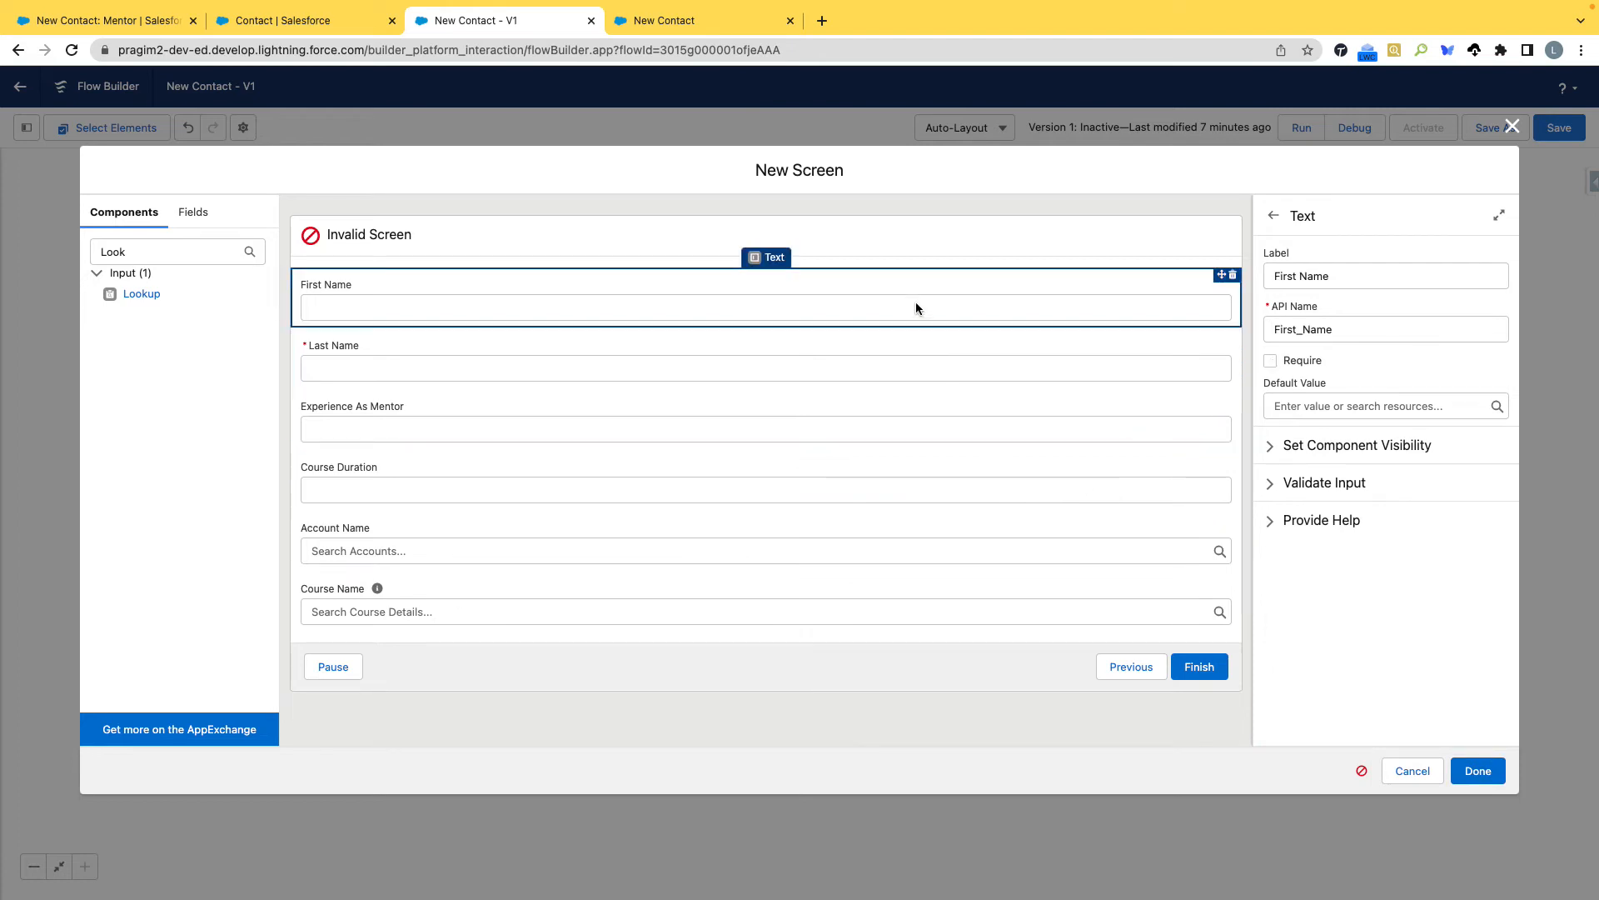
Label the screen Contact Information with the API name Contact_Information and finish adding it to the flow.
{"action": "left_click", "coordinate": [358, 240]}
{"action": "left_click", "coordinate": [1316, 280]}
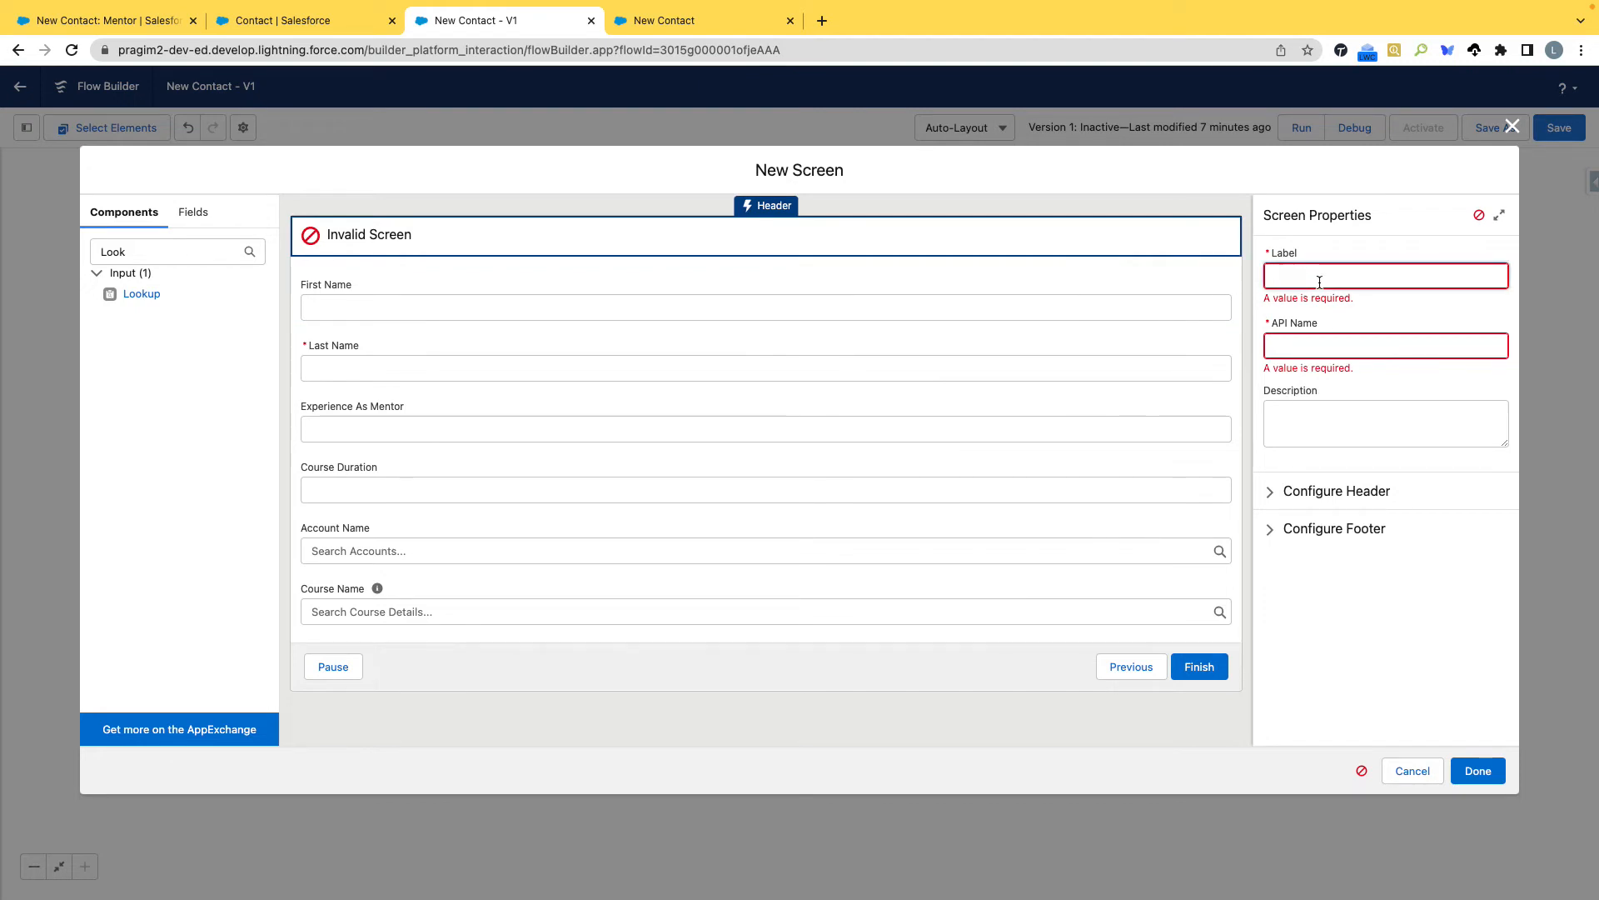
{"action": "type", "text": "Contact Information"}
{"action": "key", "text": "Tab"}
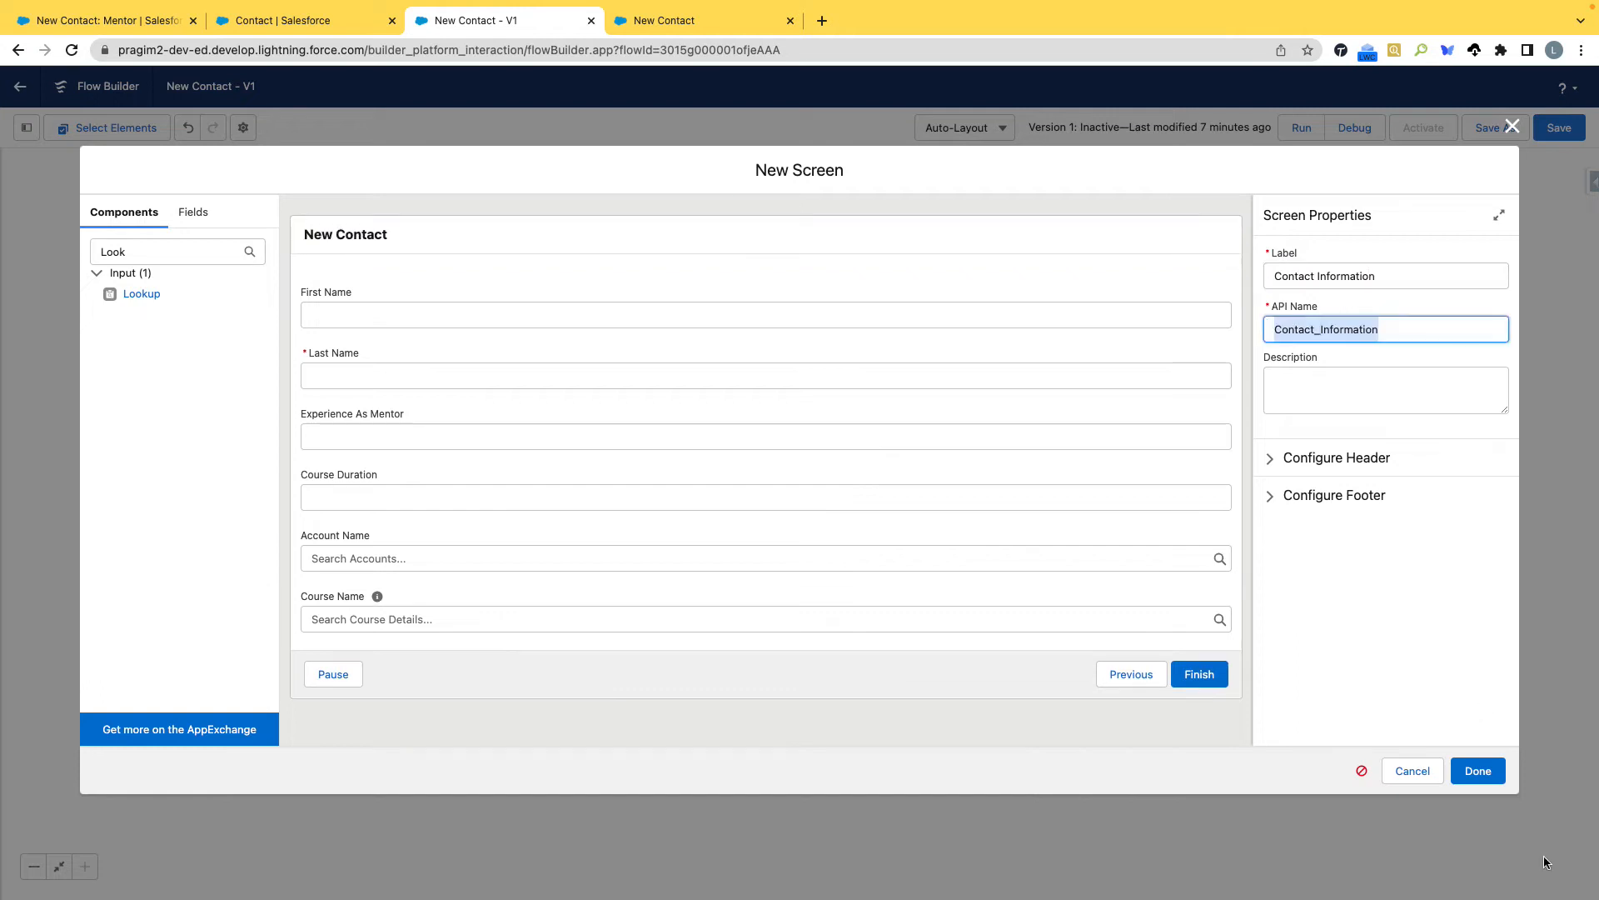
{"action": "left_click", "coordinate": [1471, 782]}
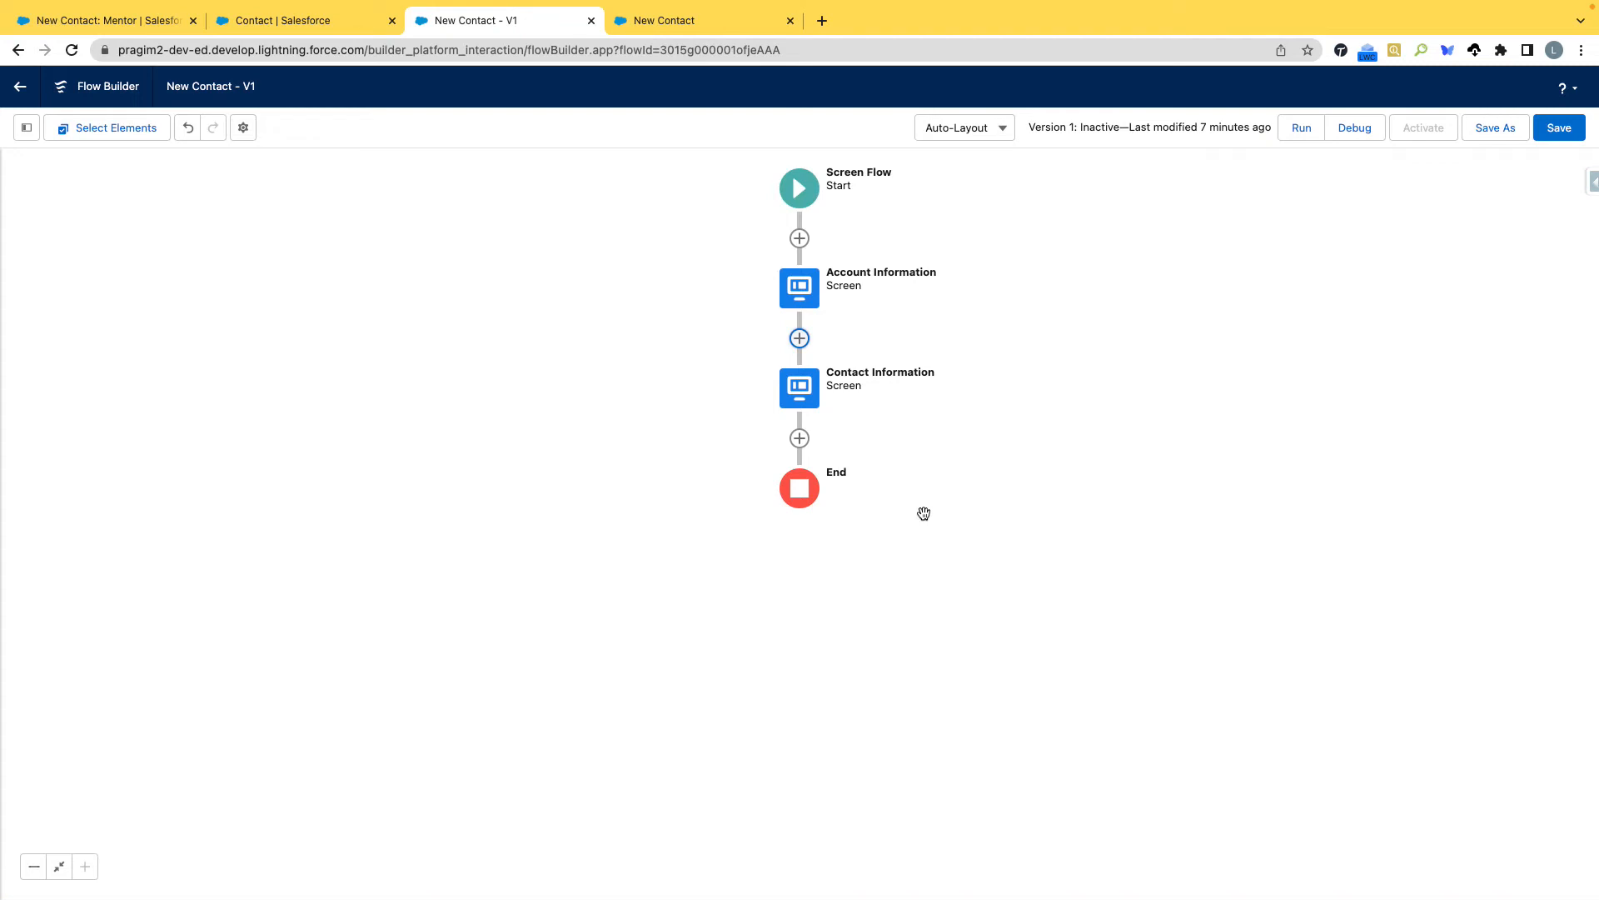
Review the Experience As Mentor number component's settings on the Contact Information screen.
{"action": "double_click", "coordinate": [795, 387]}
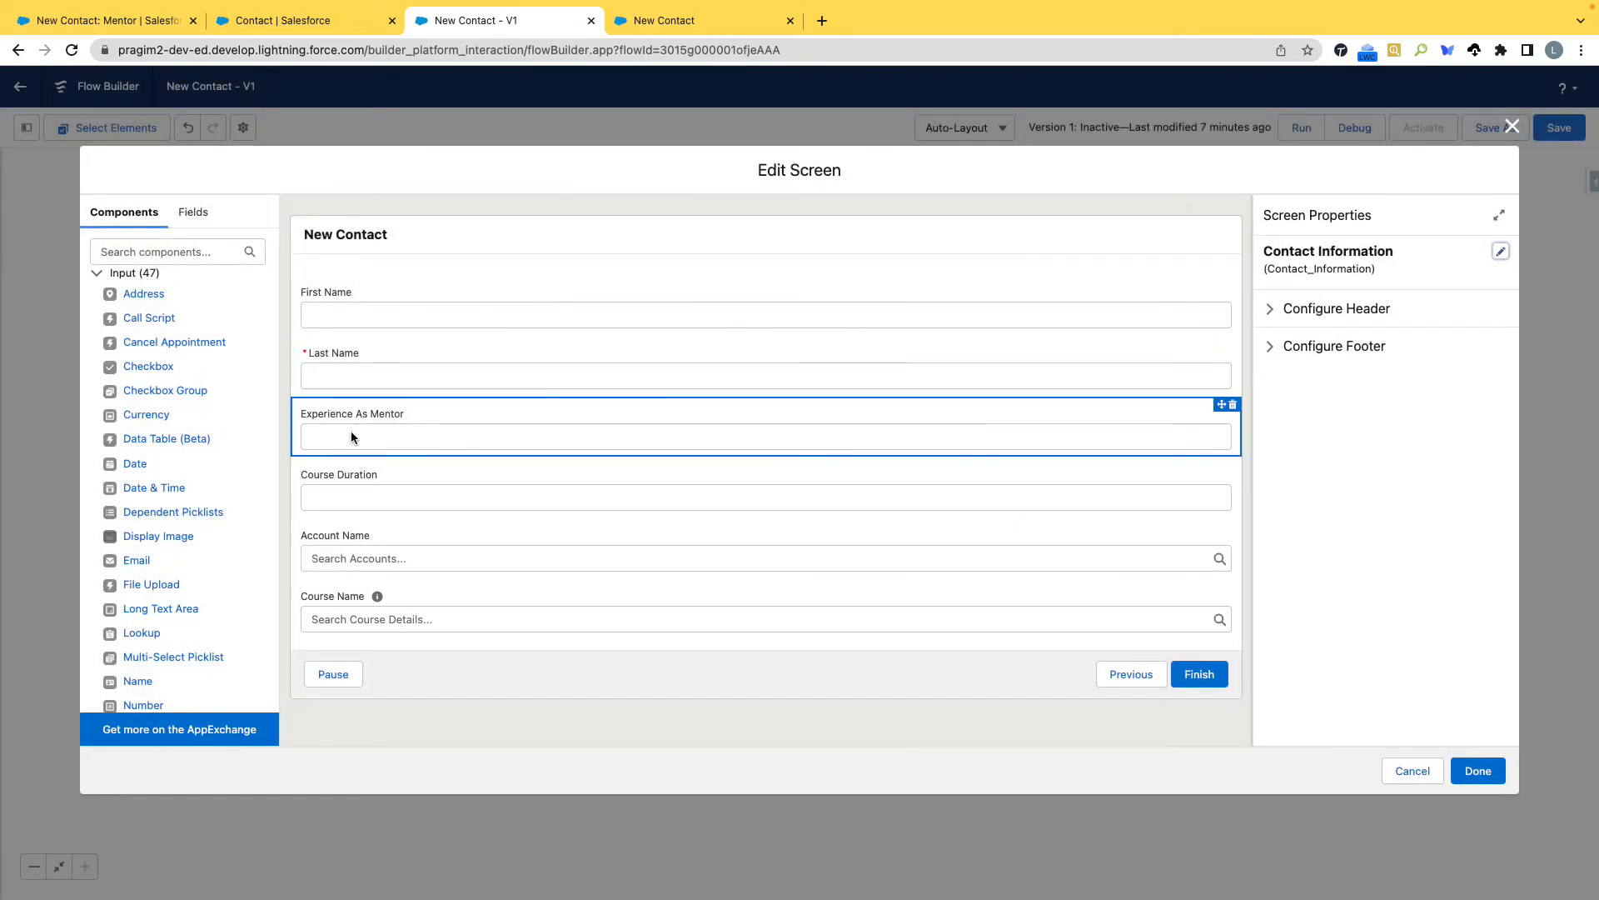
{"action": "left_click", "coordinate": [351, 436]}
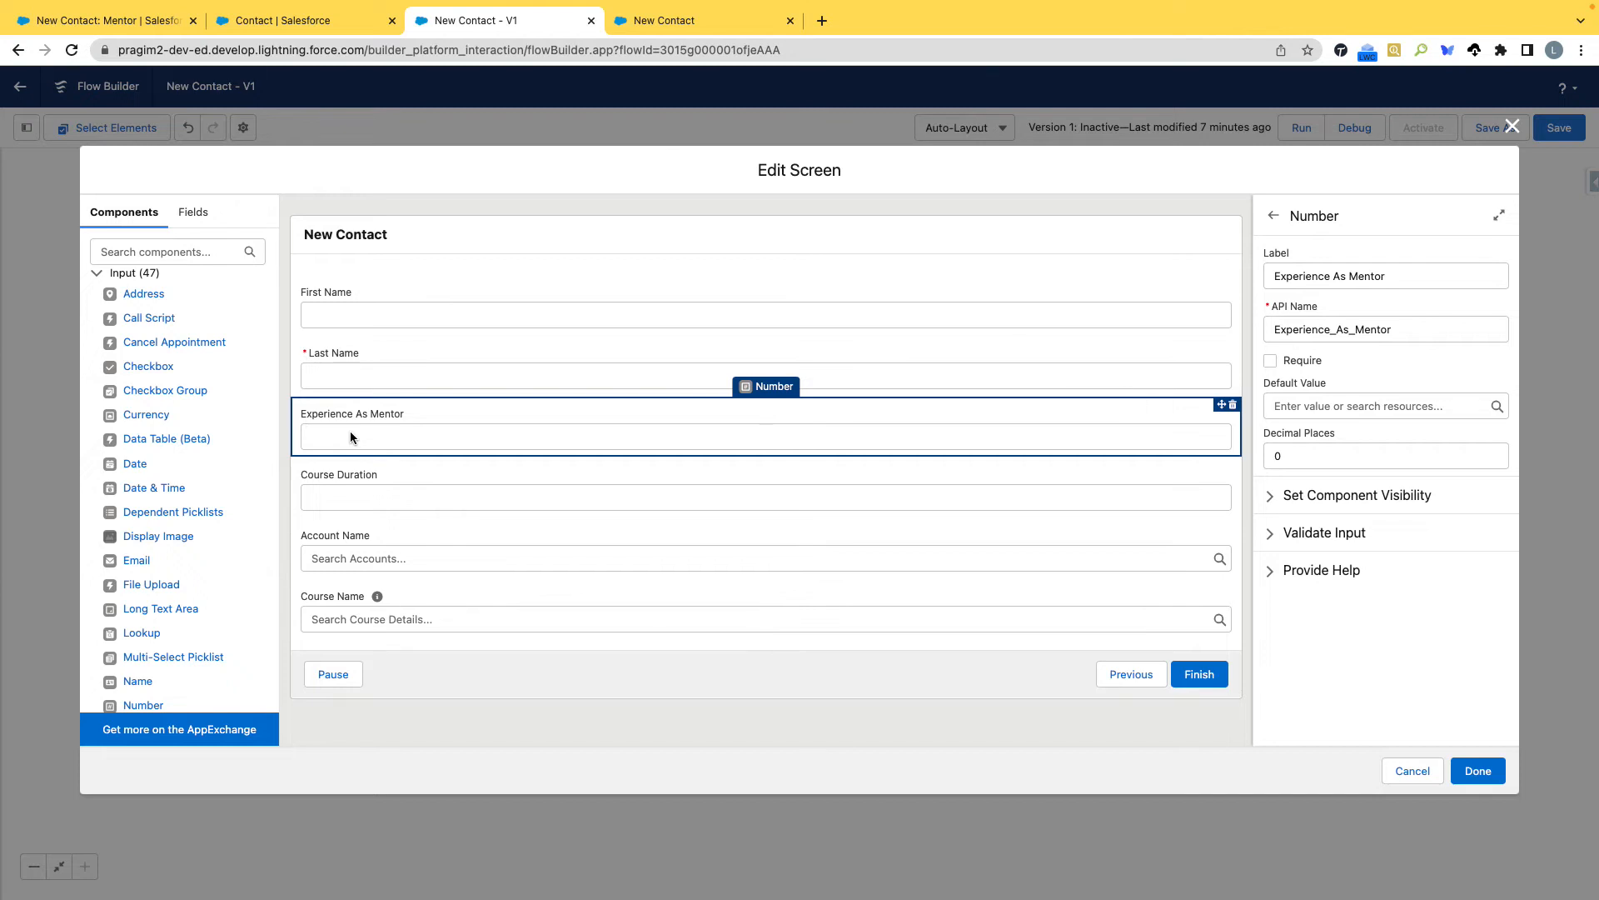
{"action": "left_click", "coordinate": [1511, 127]}
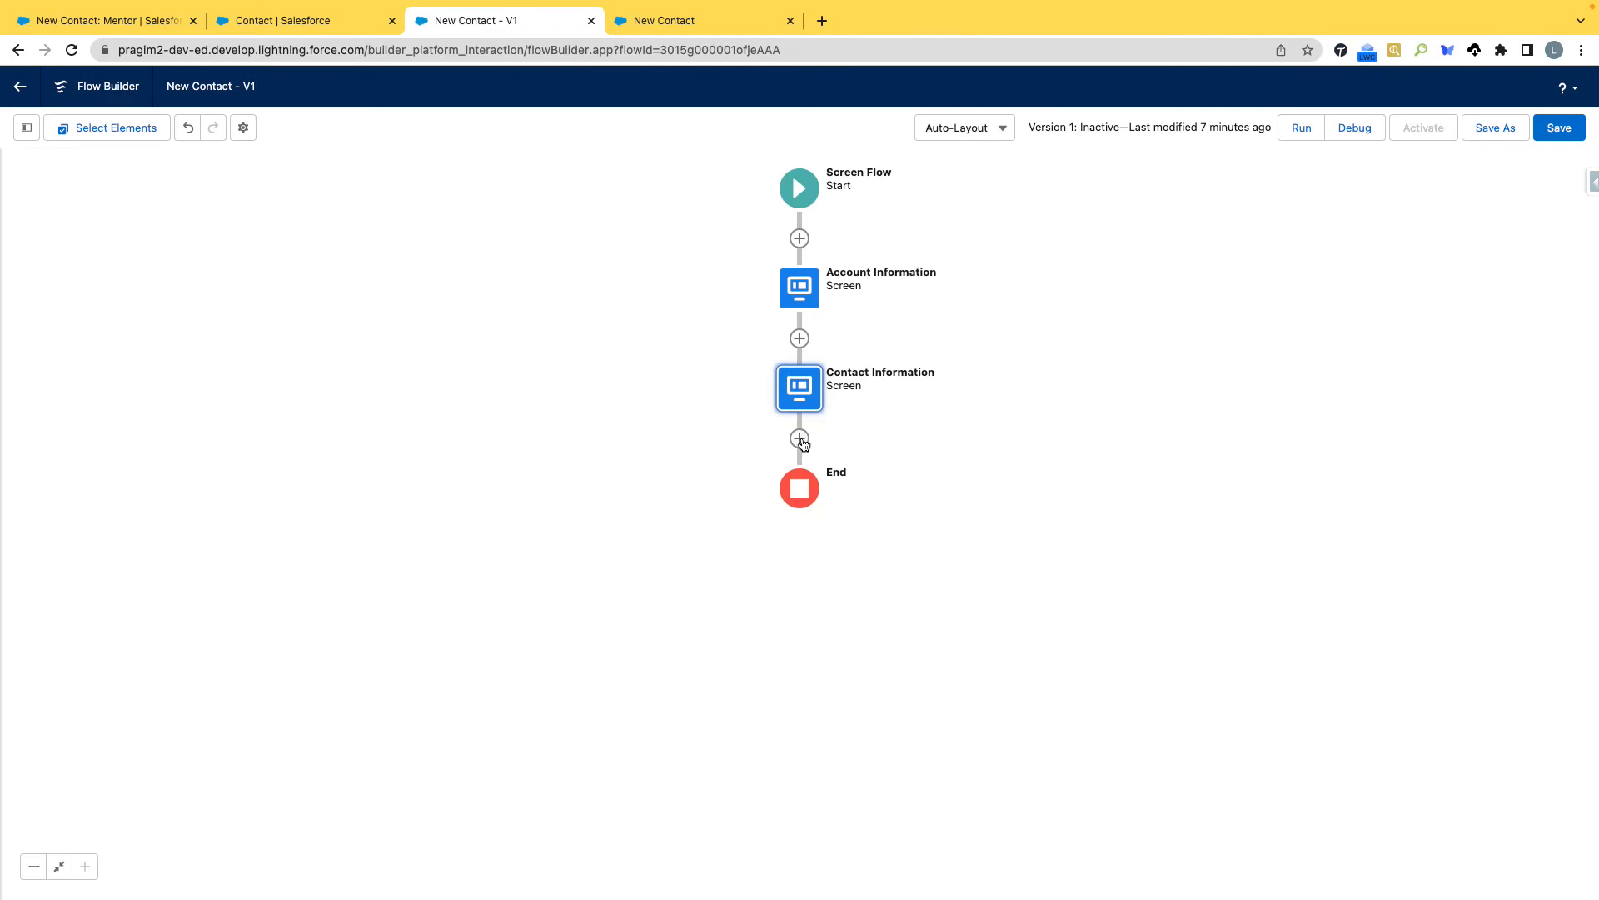
Add an Assignment element after the Contact Information screen, labelled New Contact Data Assignment with API name New_Contact_Data_Assignment.
{"action": "left_click", "coordinate": [800, 438]}
{"action": "scroll", "coordinate": [783, 608], "scroll_direction": "down", "scroll_amount": 3}
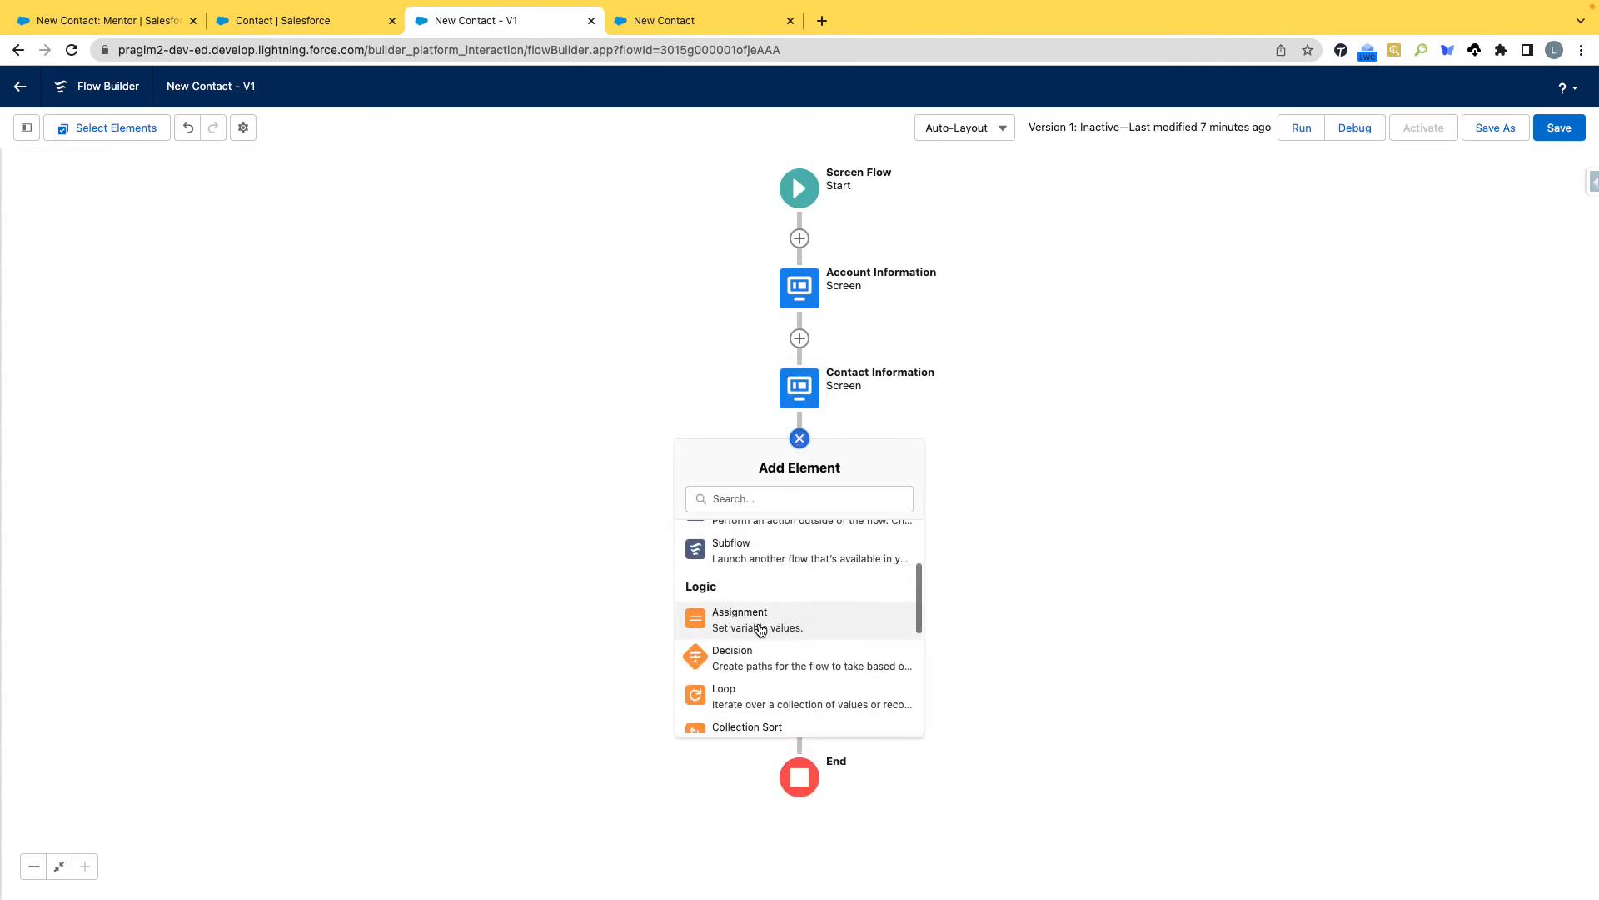
{"action": "left_click", "coordinate": [760, 625]}
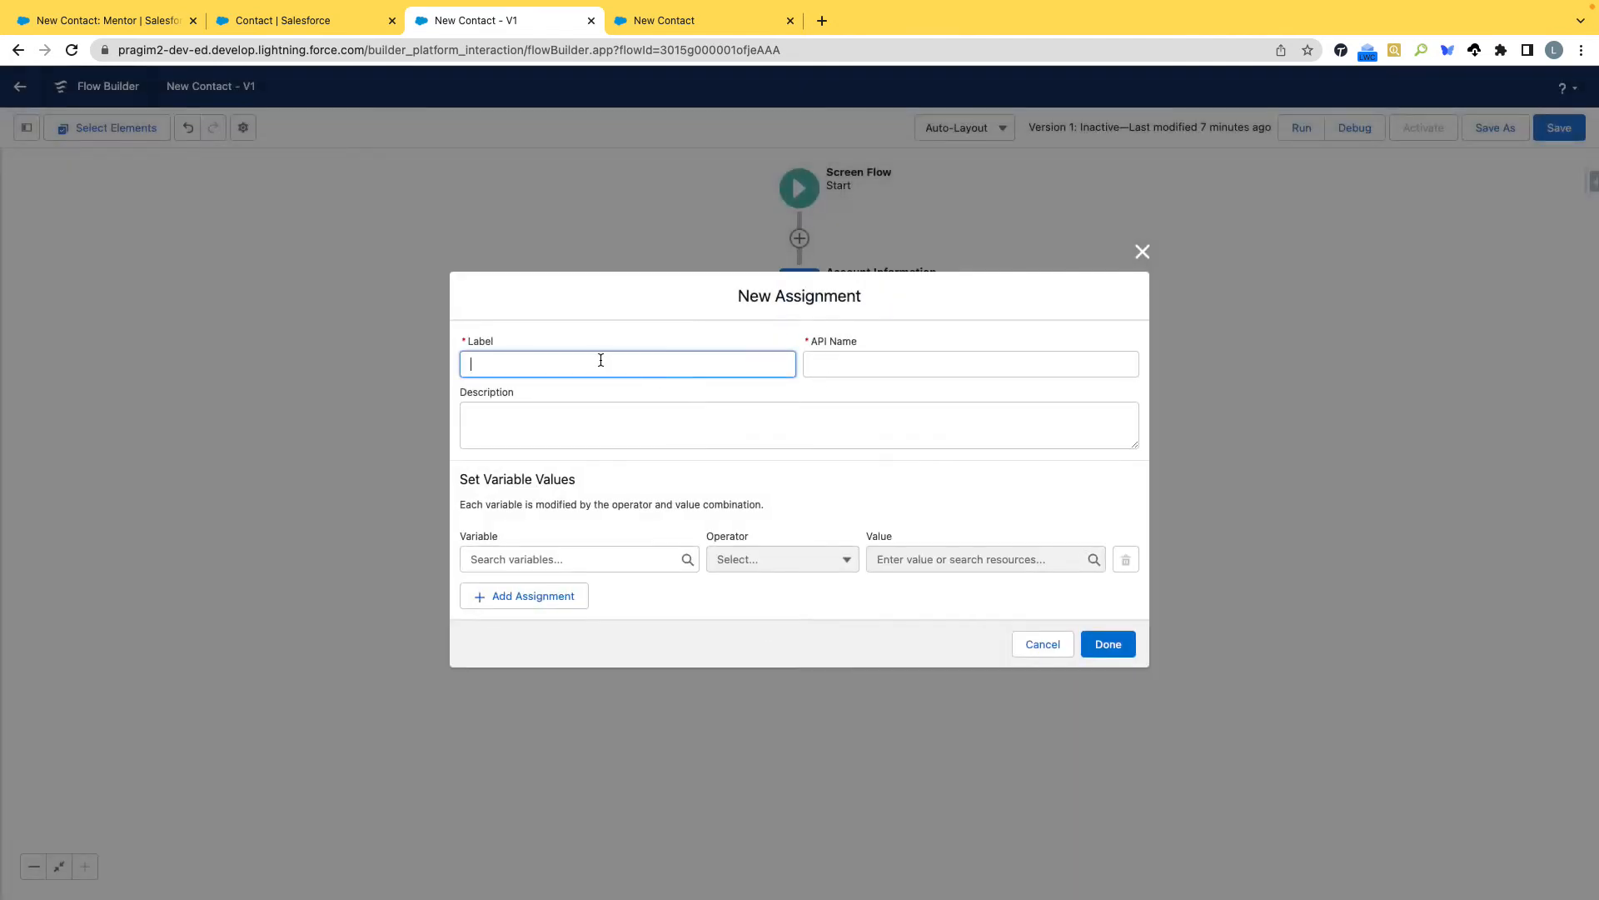
{"action": "type", "text": "New Contact Data Assignment"}
{"action": "key", "text": "Tab"}
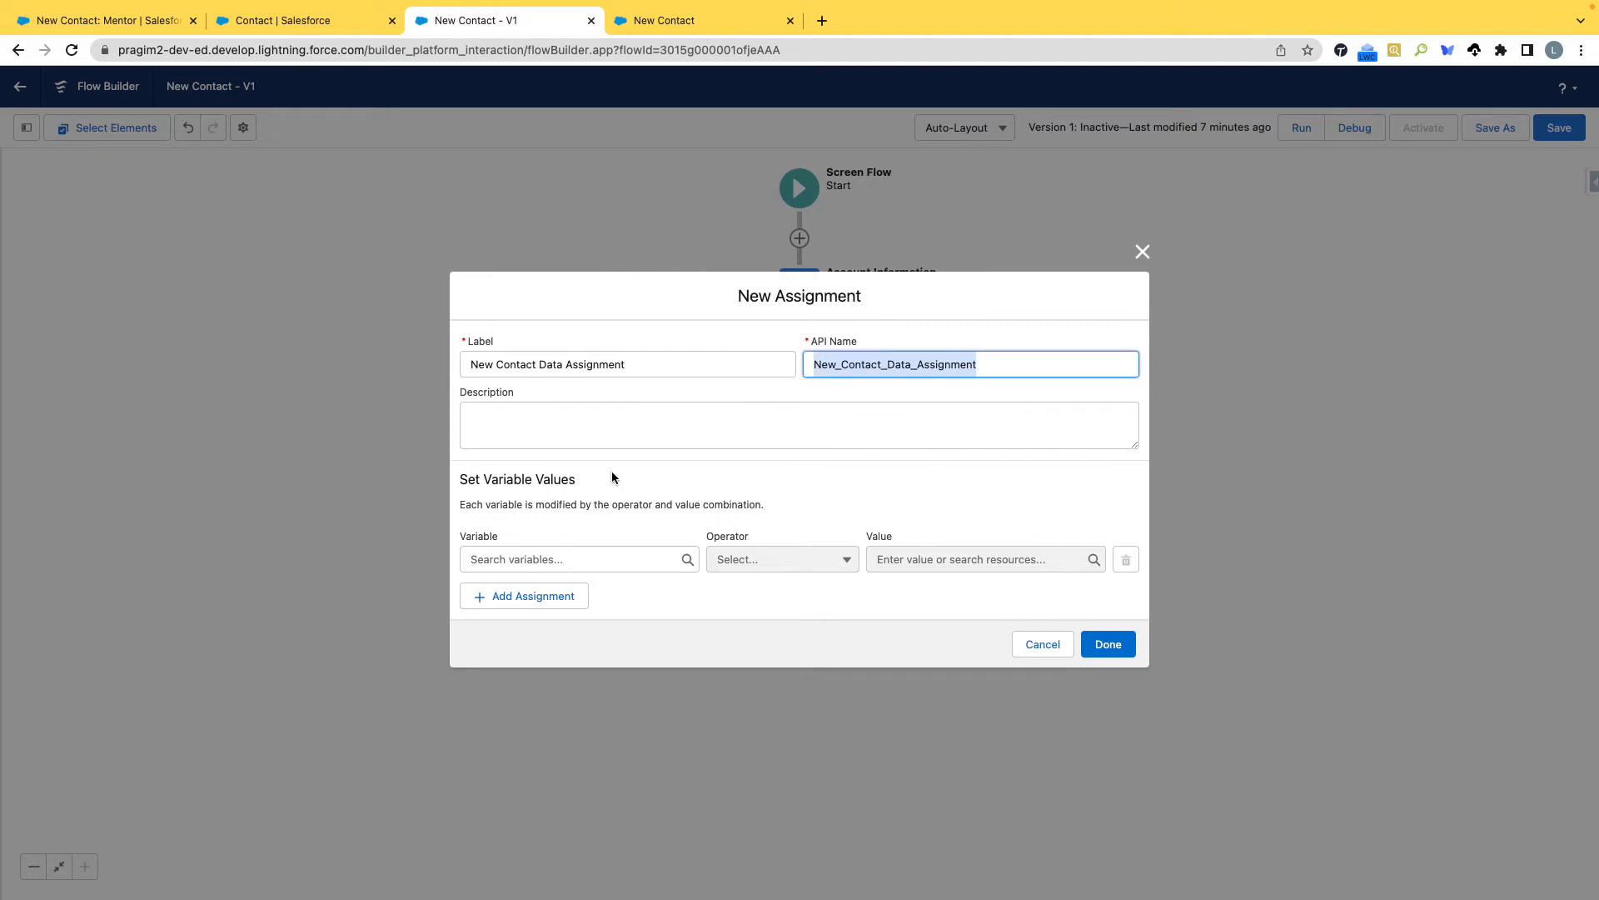
Assign the First_Name screen component to {!newContact.FirstName} with the Equals operator.
{"action": "left_click", "coordinate": [600, 561]}
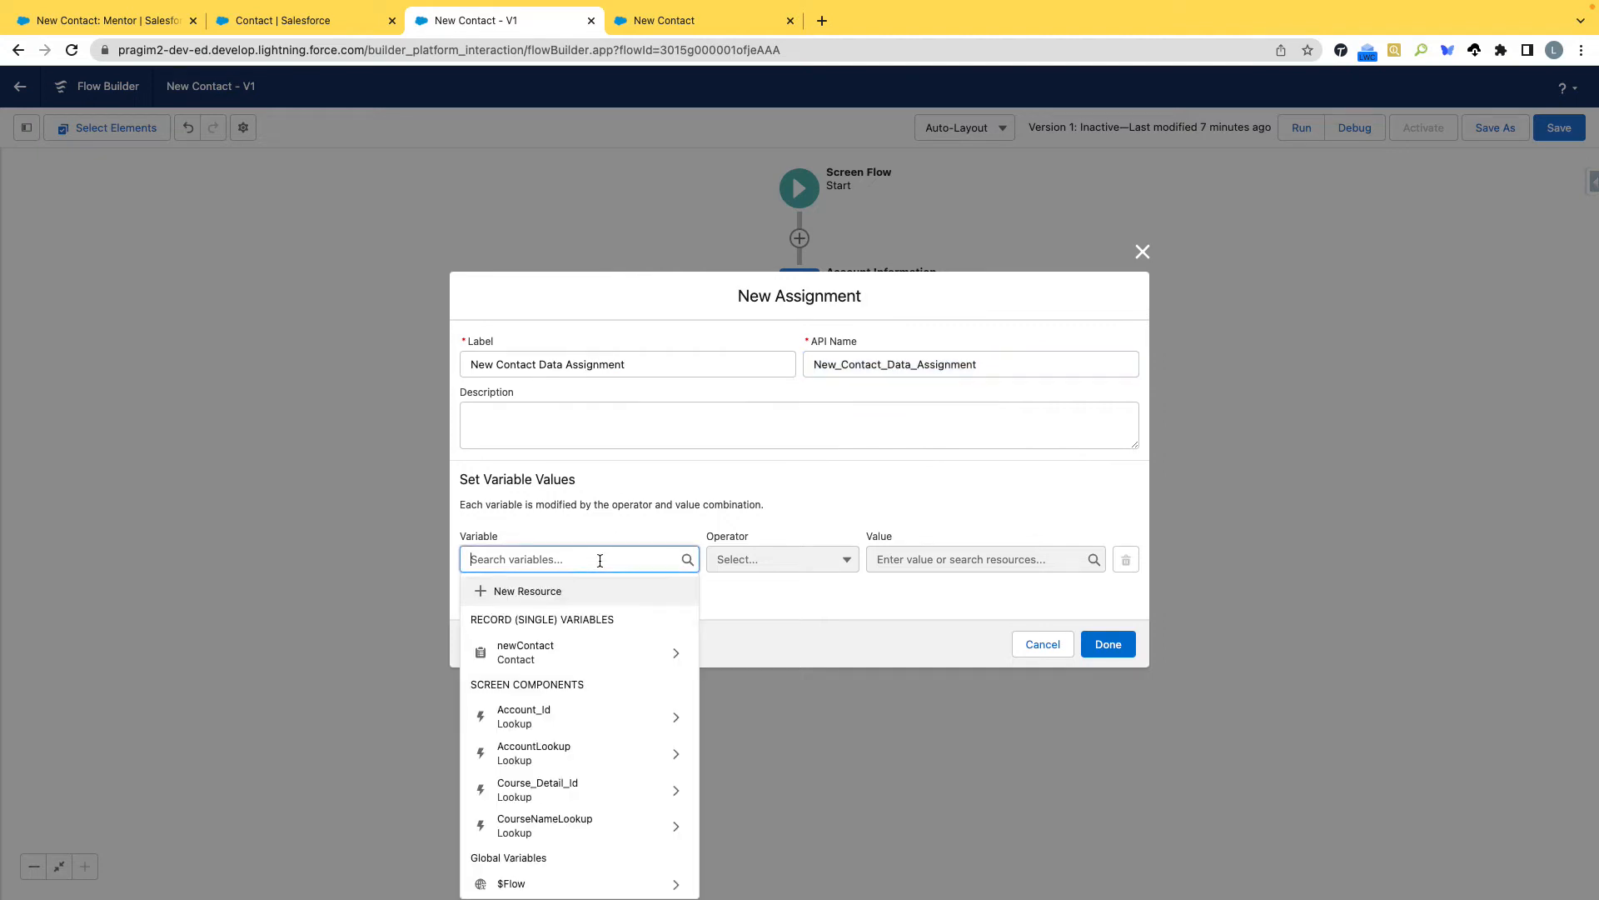
{"action": "left_click", "coordinate": [573, 654]}
{"action": "type", "text": "First"}
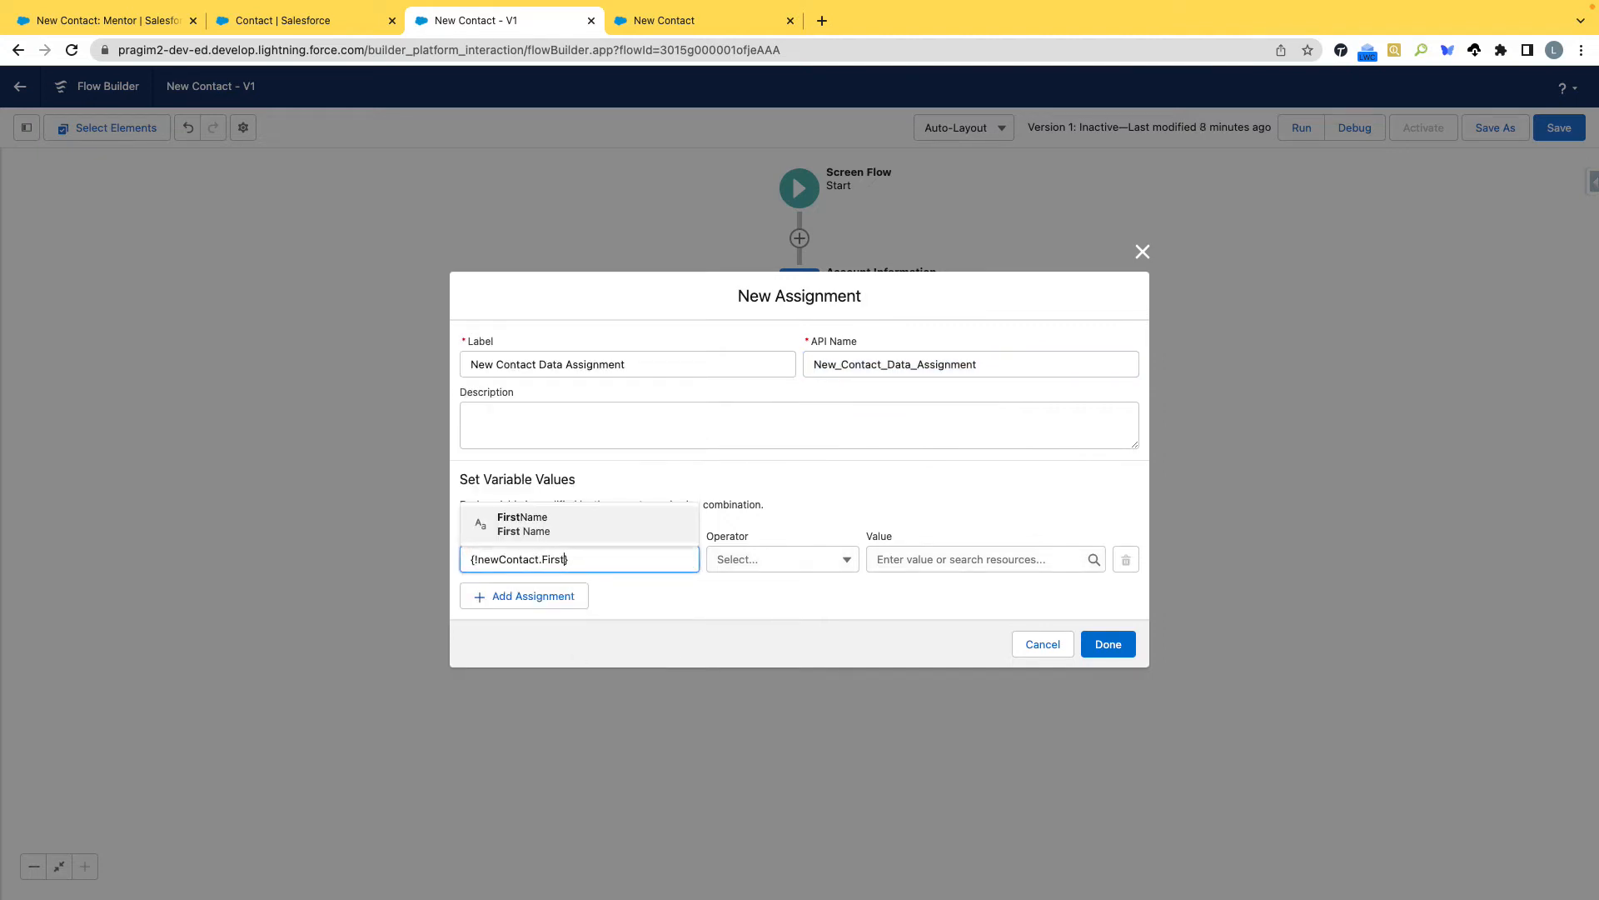
{"action": "left_click", "coordinate": [568, 525]}
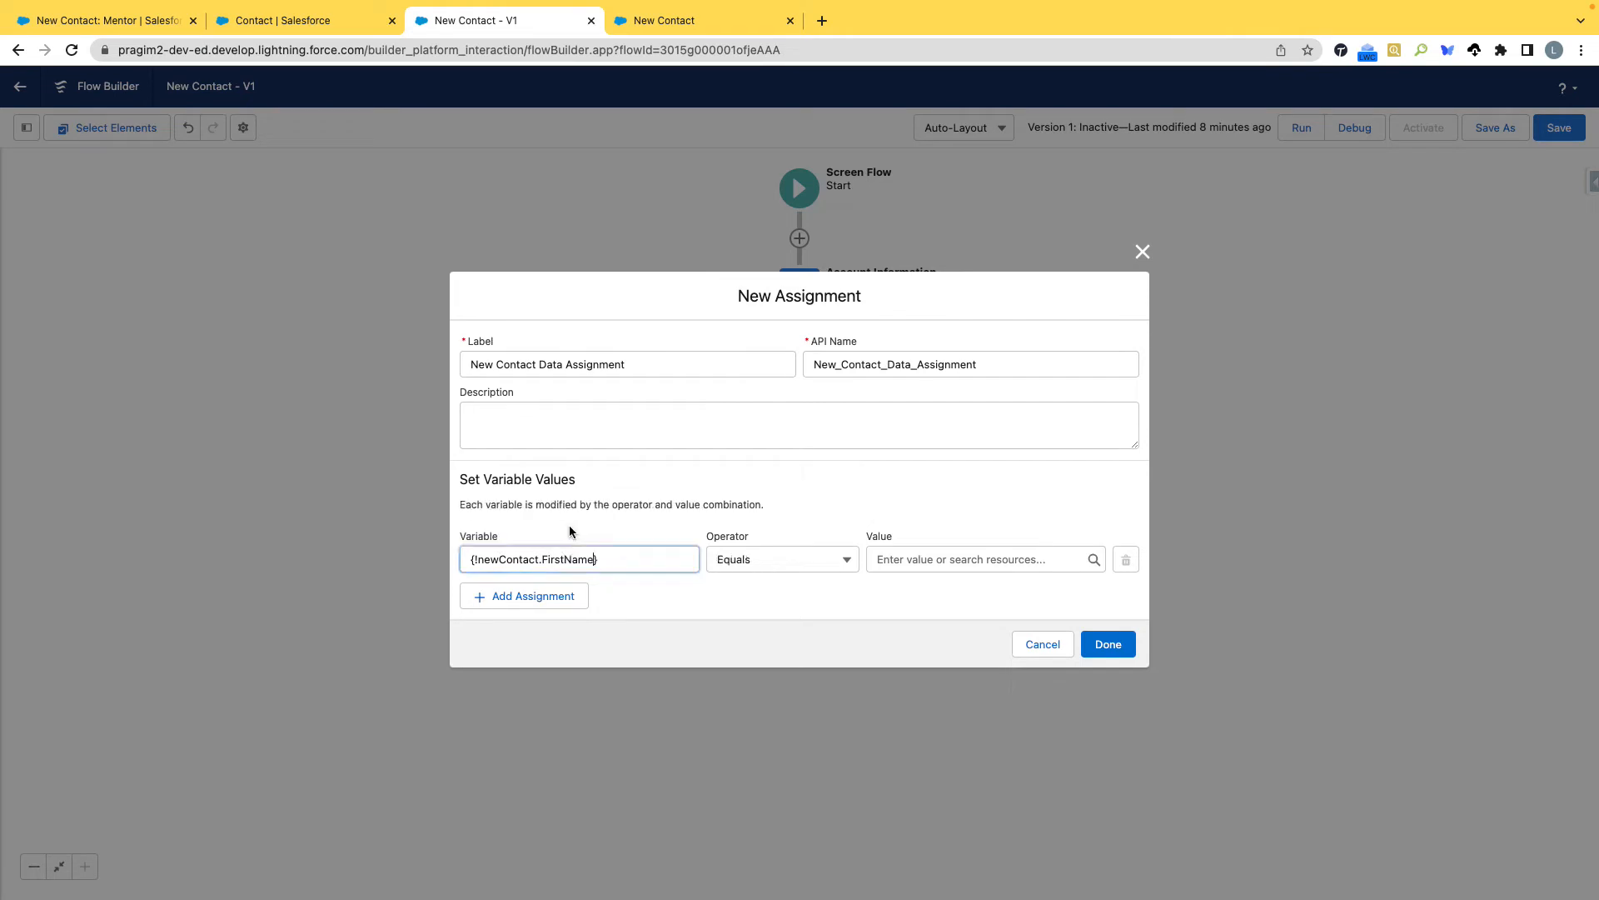
{"action": "left_click", "coordinate": [899, 559]}
{"action": "scroll", "coordinate": [947, 457], "scroll_direction": "down", "scroll_amount": 5}
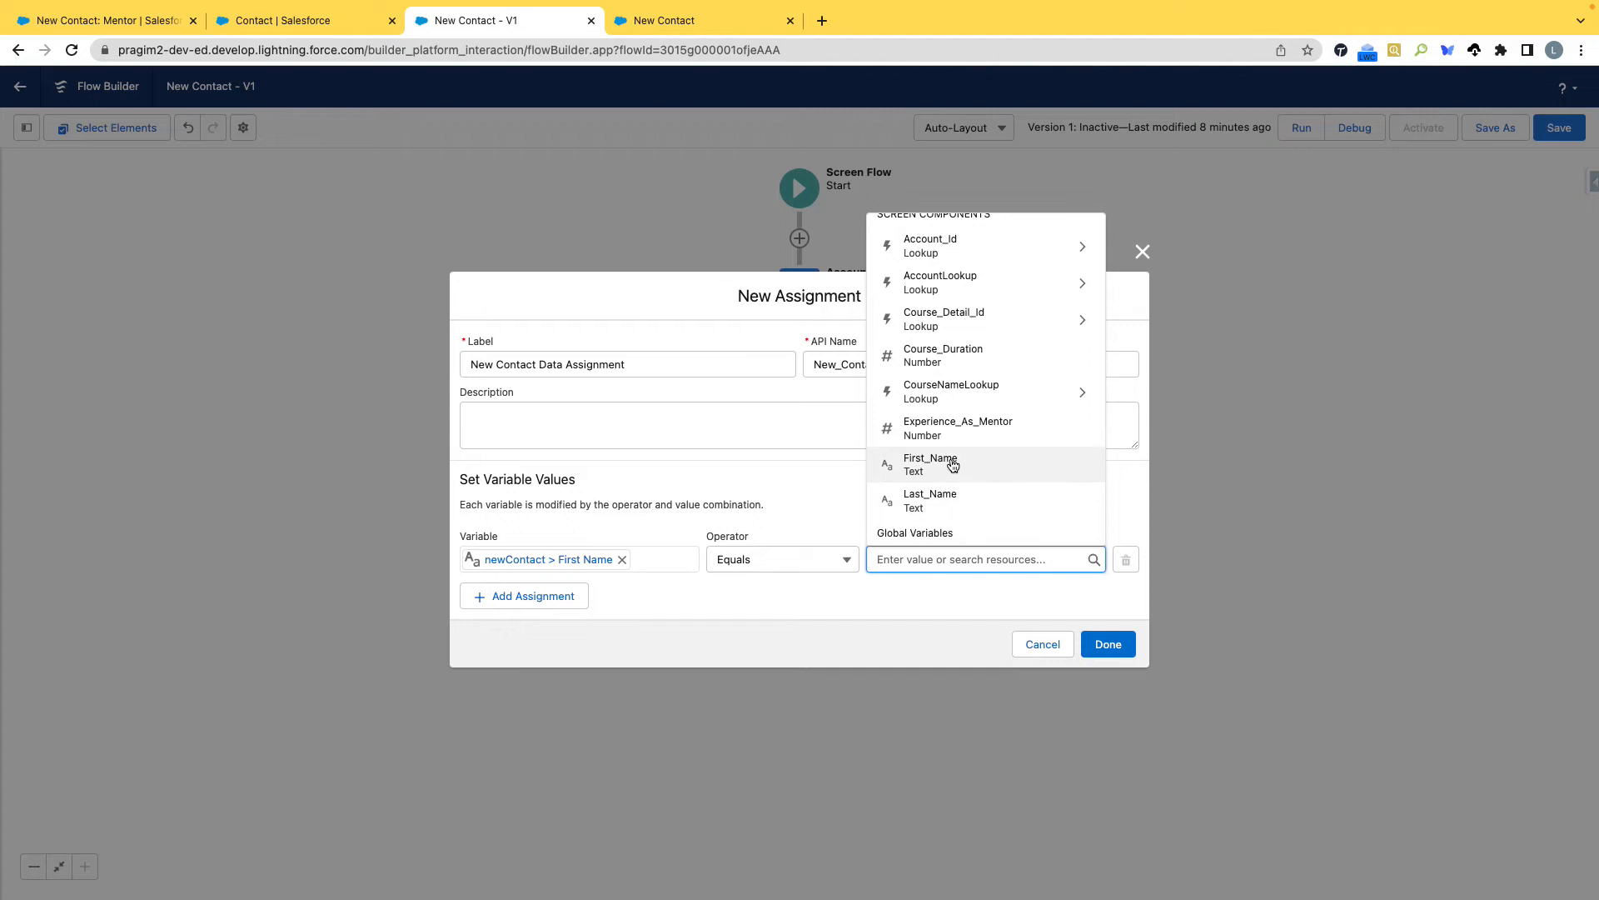
{"action": "left_click", "coordinate": [950, 460]}
{"action": "left_click_drag", "start_coordinate": [960, 566], "coordinate": [850, 557]}
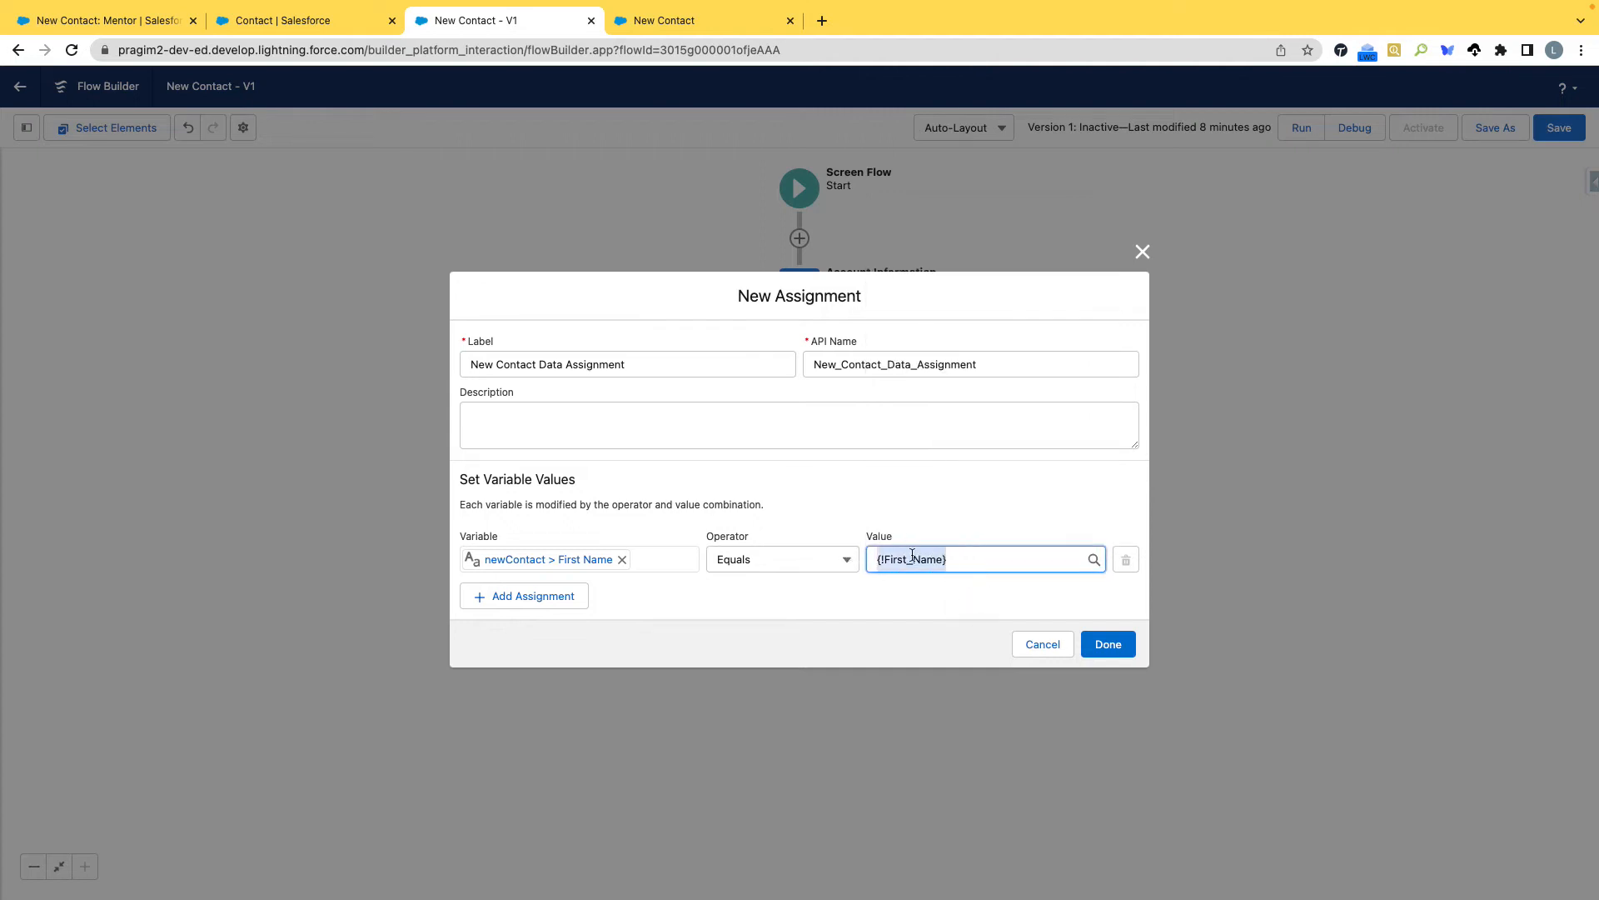
Add a second assignment row setting {!newContact.LastName} equal to the Last_Name screen component.
{"action": "left_click", "coordinate": [541, 609]}
{"action": "left_click", "coordinate": [538, 584]}
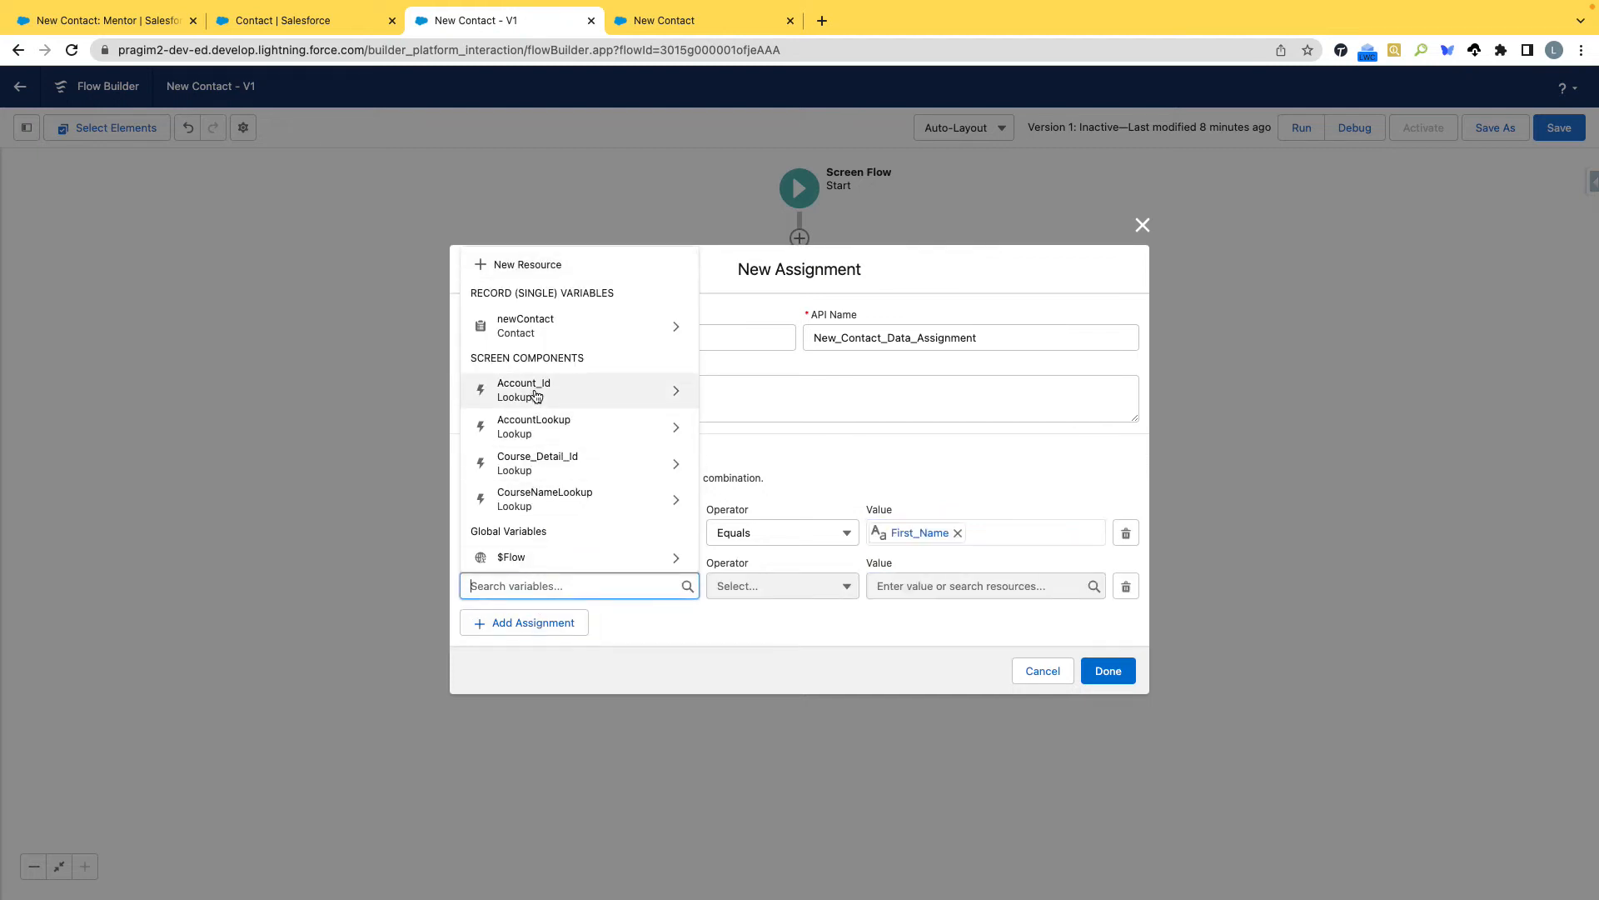
{"action": "left_click", "coordinate": [533, 327]}
{"action": "type", "text": "Last"}
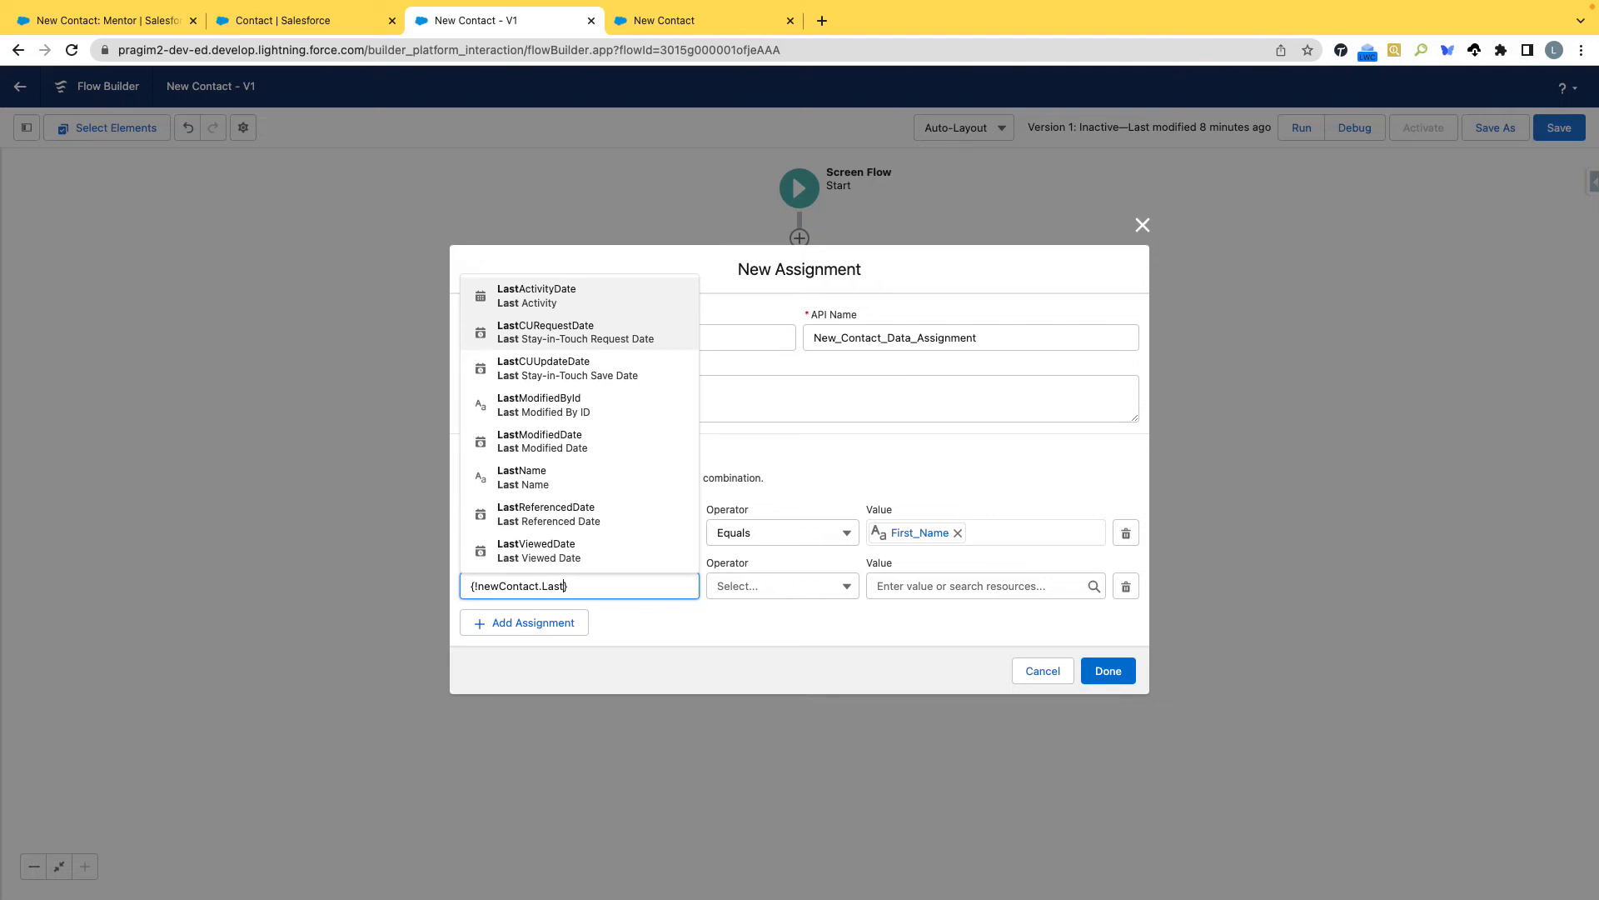
{"action": "left_click", "coordinate": [523, 478]}
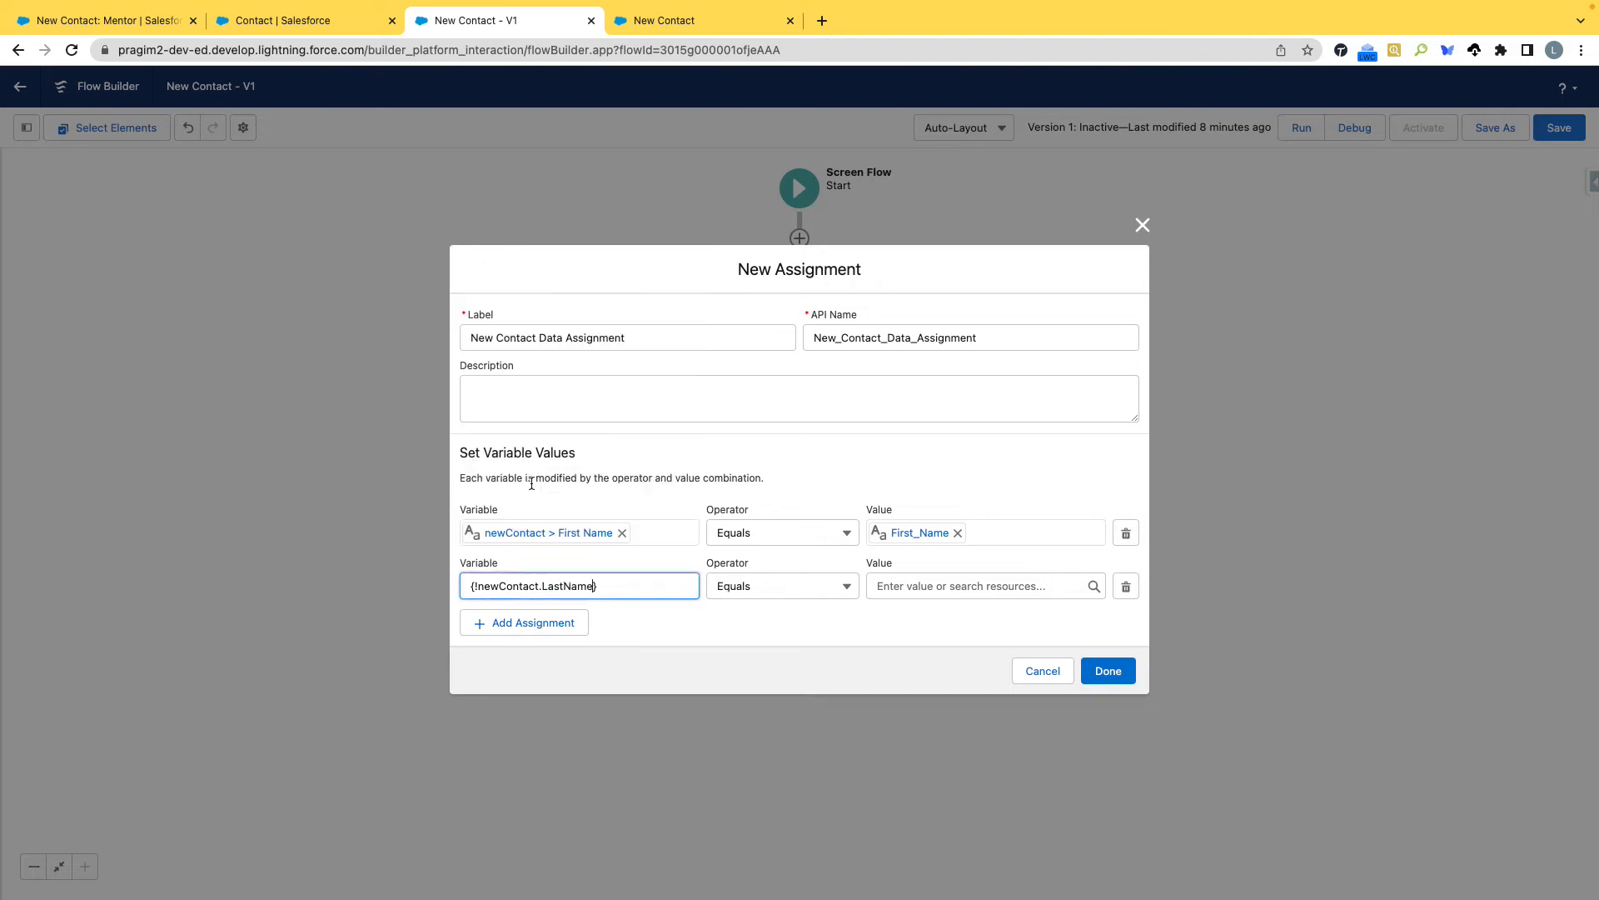
{"action": "left_click", "coordinate": [931, 594]}
{"action": "scroll", "coordinate": [949, 518], "scroll_direction": "down", "scroll_amount": 5}
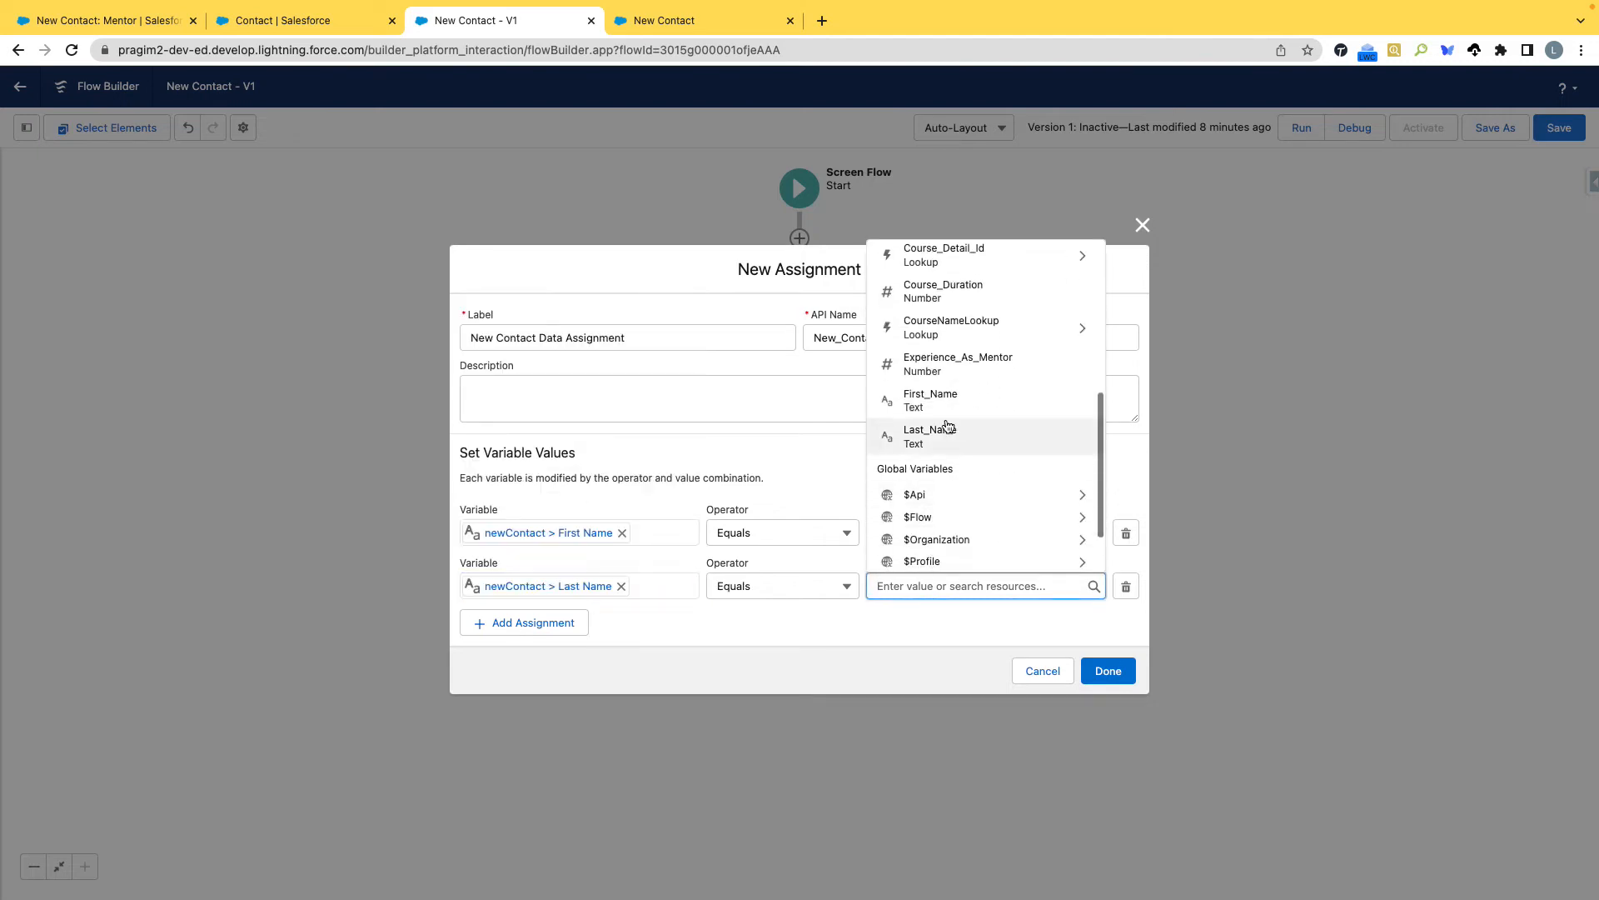
{"action": "left_click", "coordinate": [947, 437]}
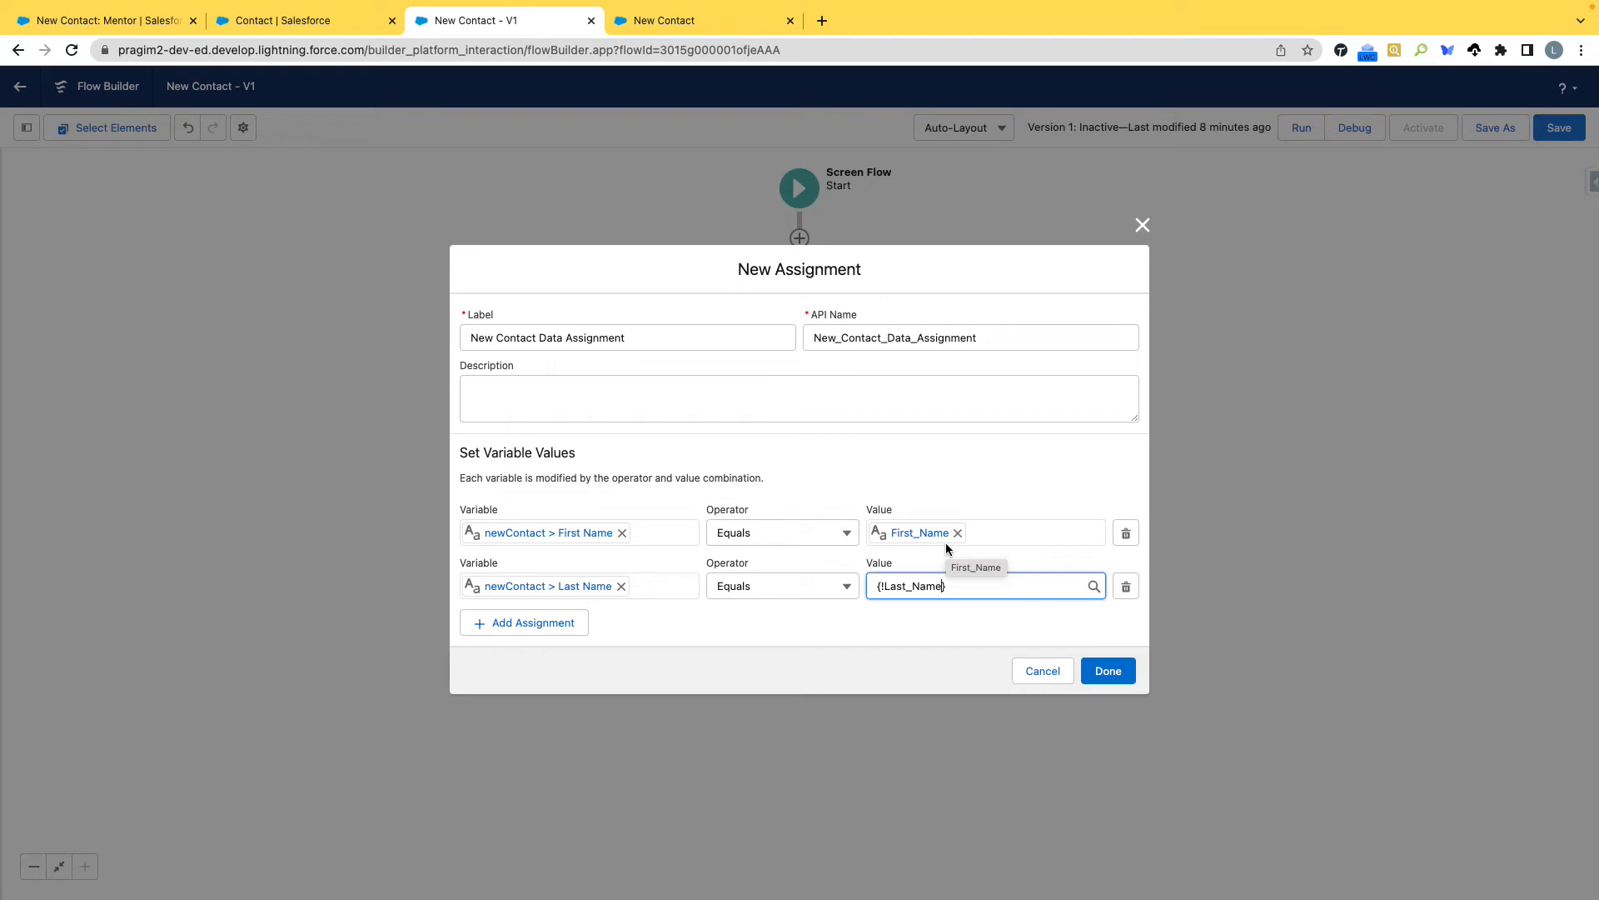
{"action": "left_click", "coordinate": [932, 624]}
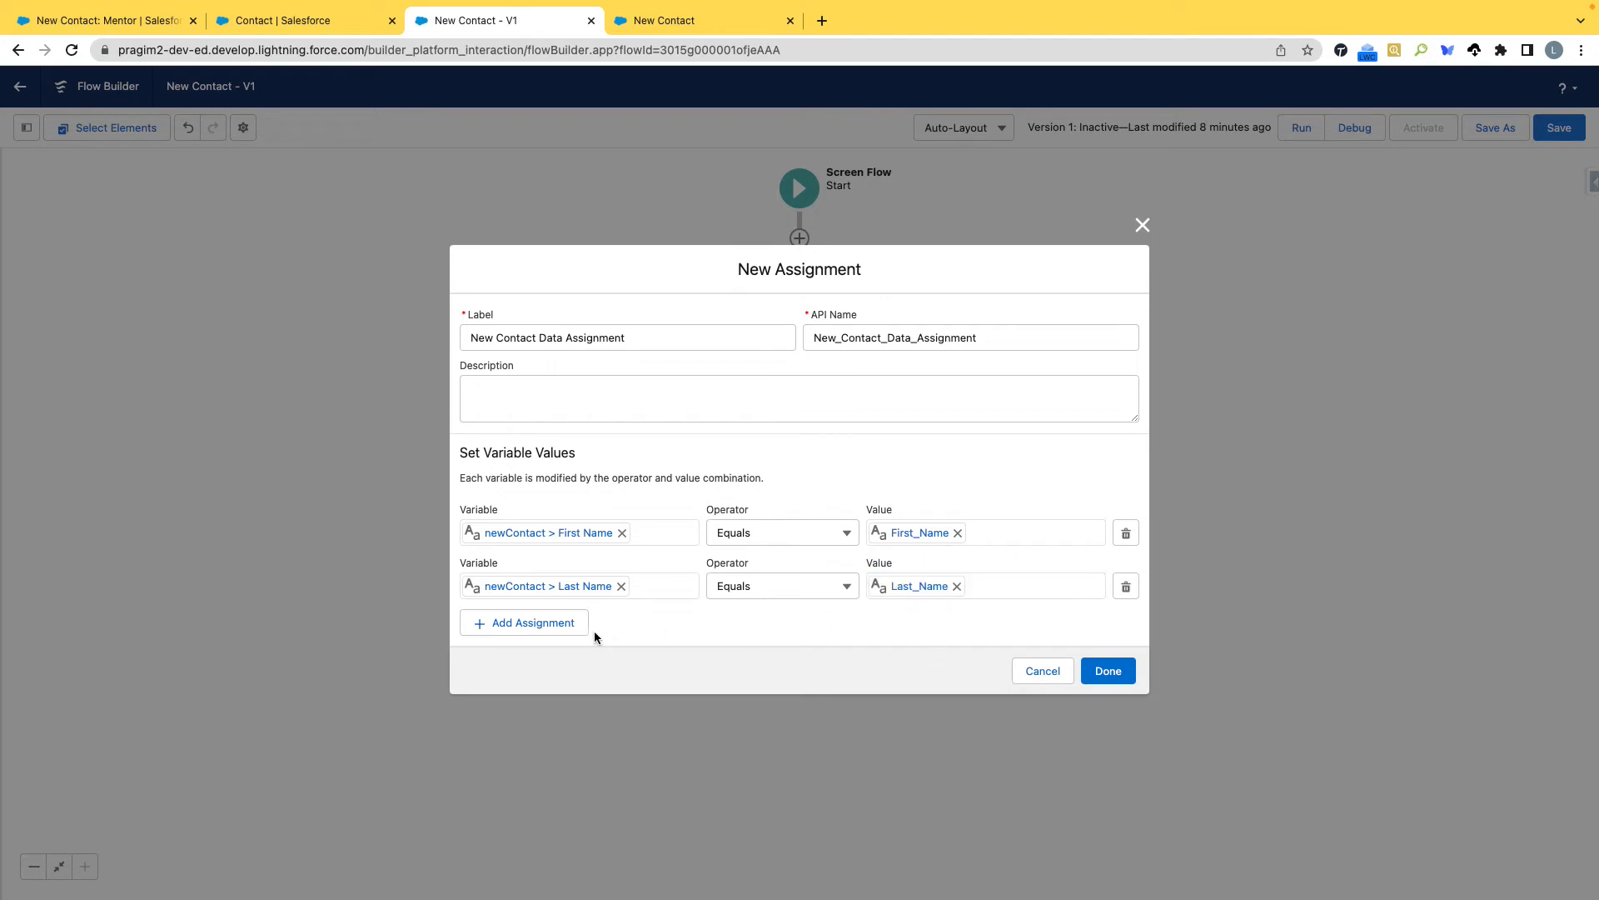
Add a third assignment row setting {!newContact.Course_Duration__c} equal to the Course_Duration screen component.
{"action": "left_click", "coordinate": [543, 625]}
{"action": "left_click", "coordinate": [521, 601]}
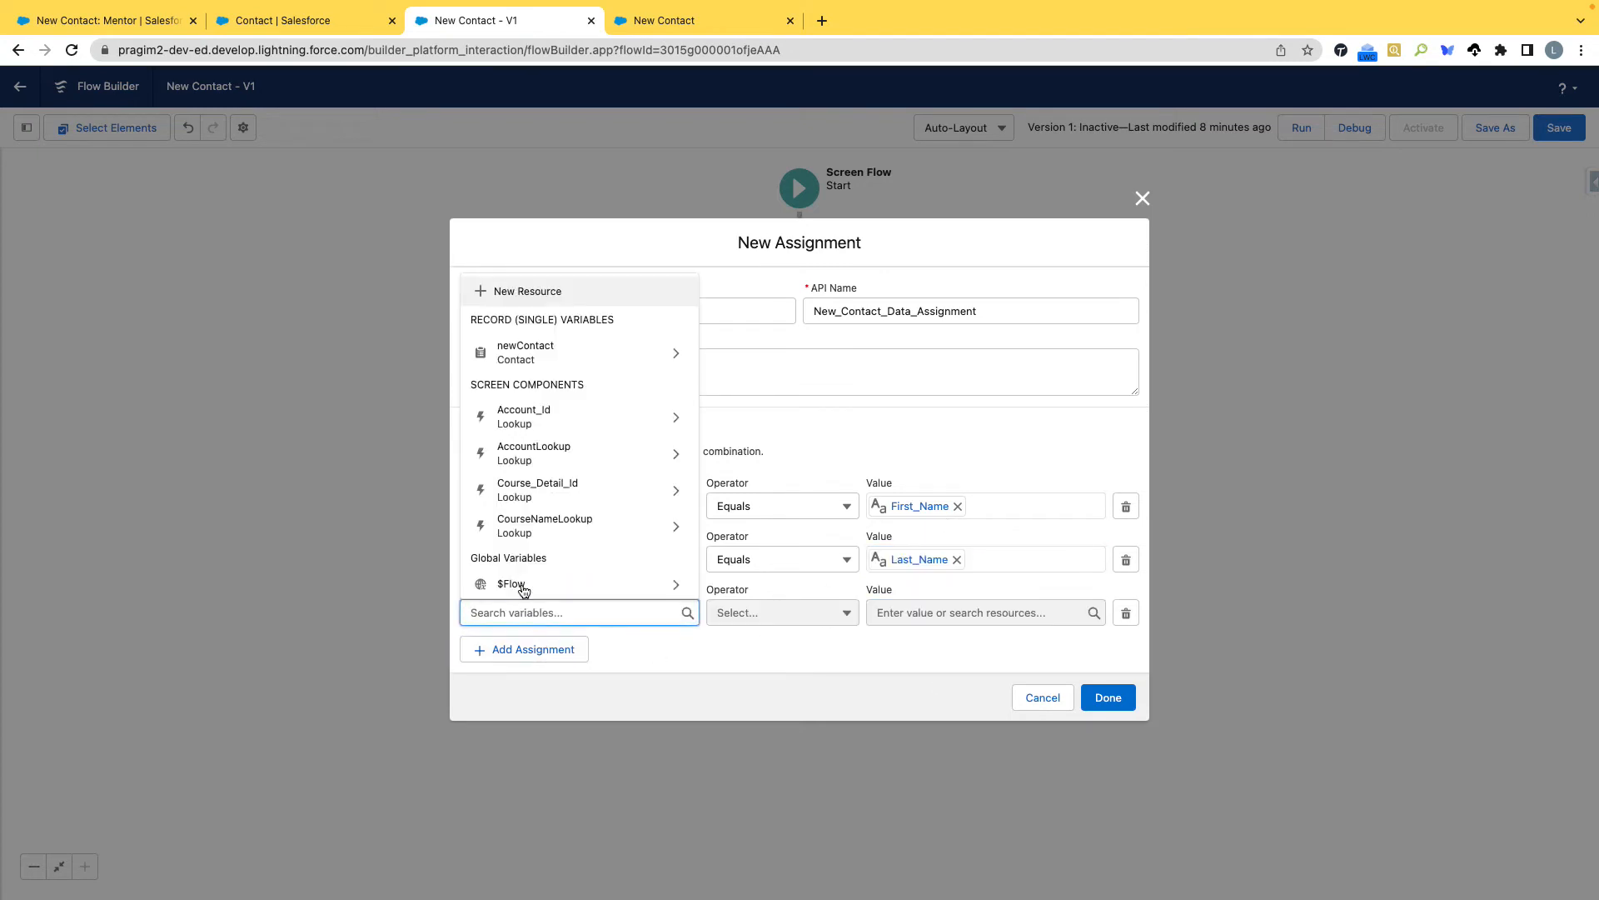
{"action": "left_click", "coordinate": [546, 358]}
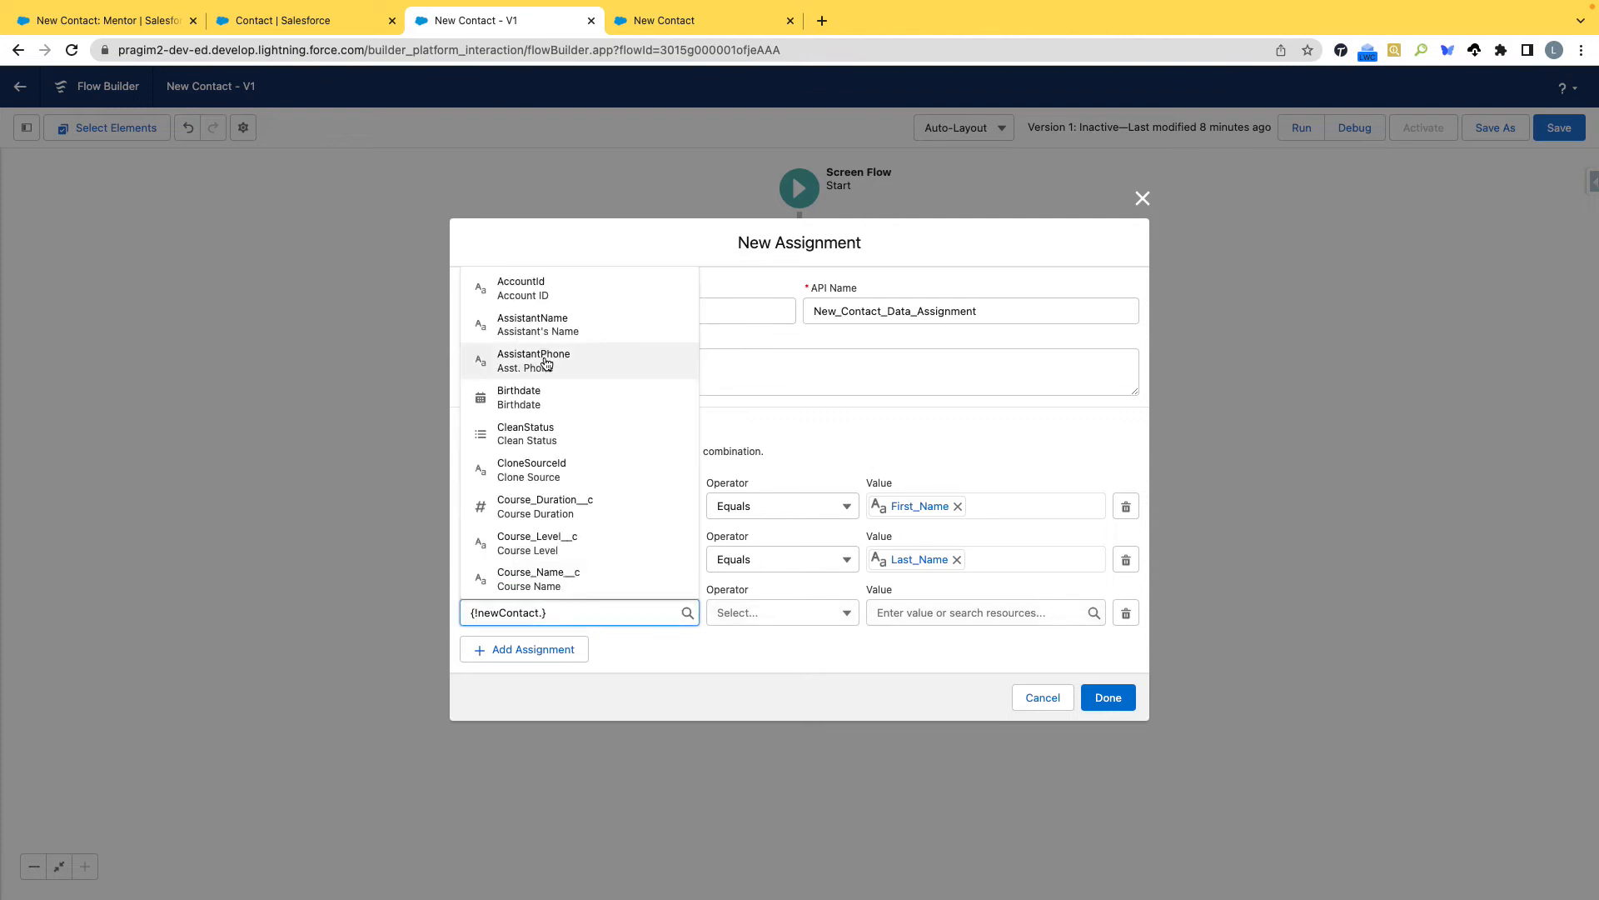
{"action": "type", "text": "Cours"}
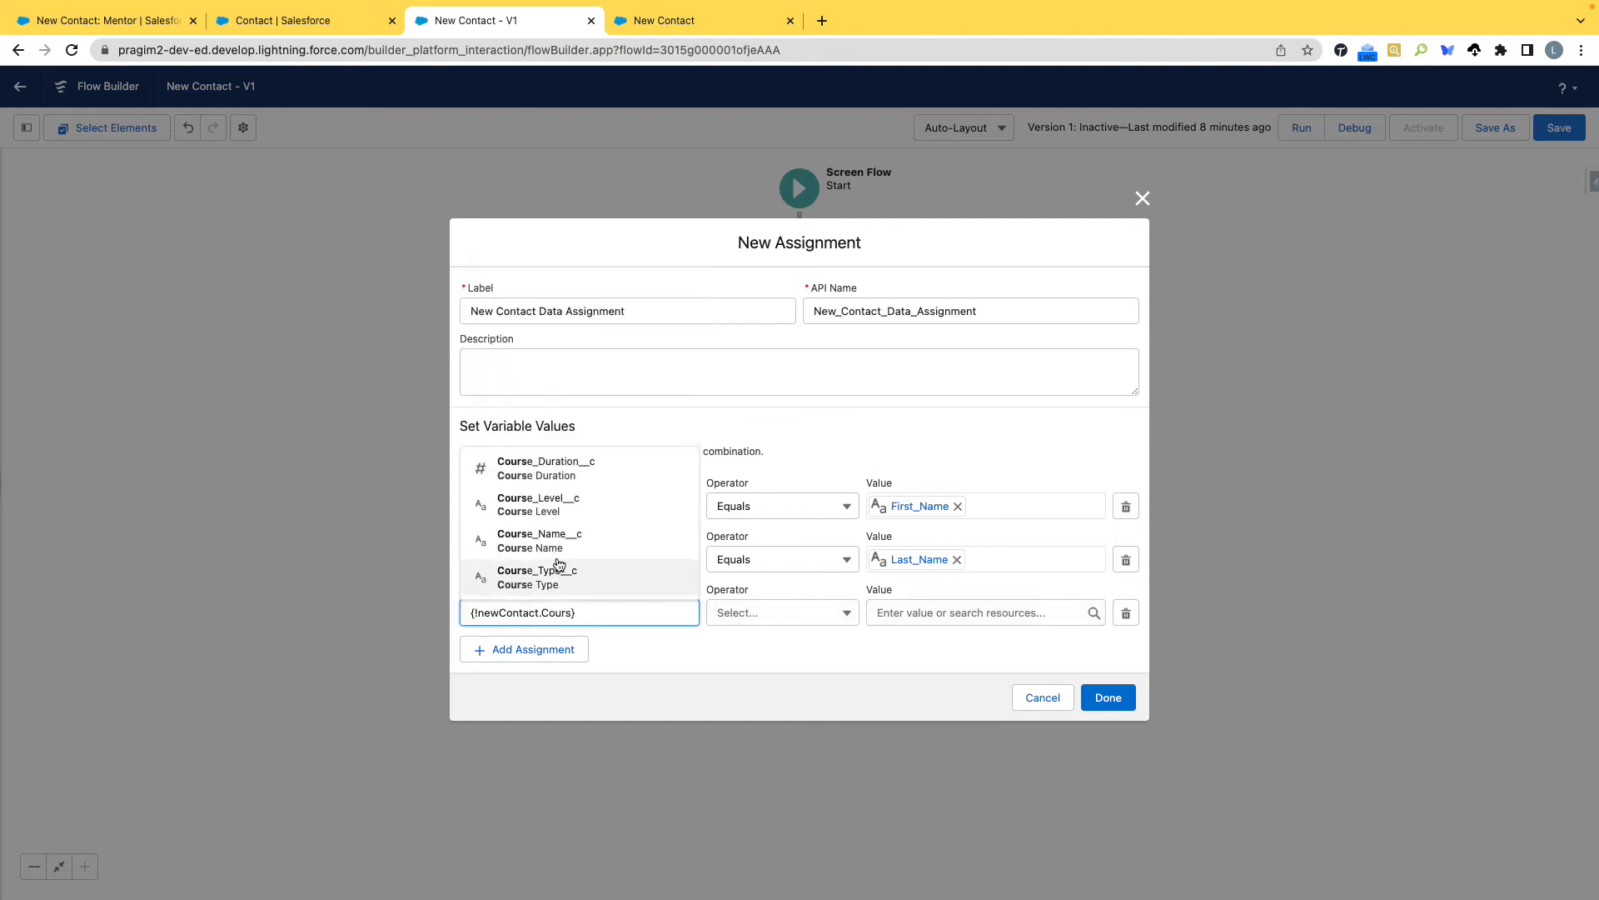
{"action": "left_click", "coordinate": [560, 470]}
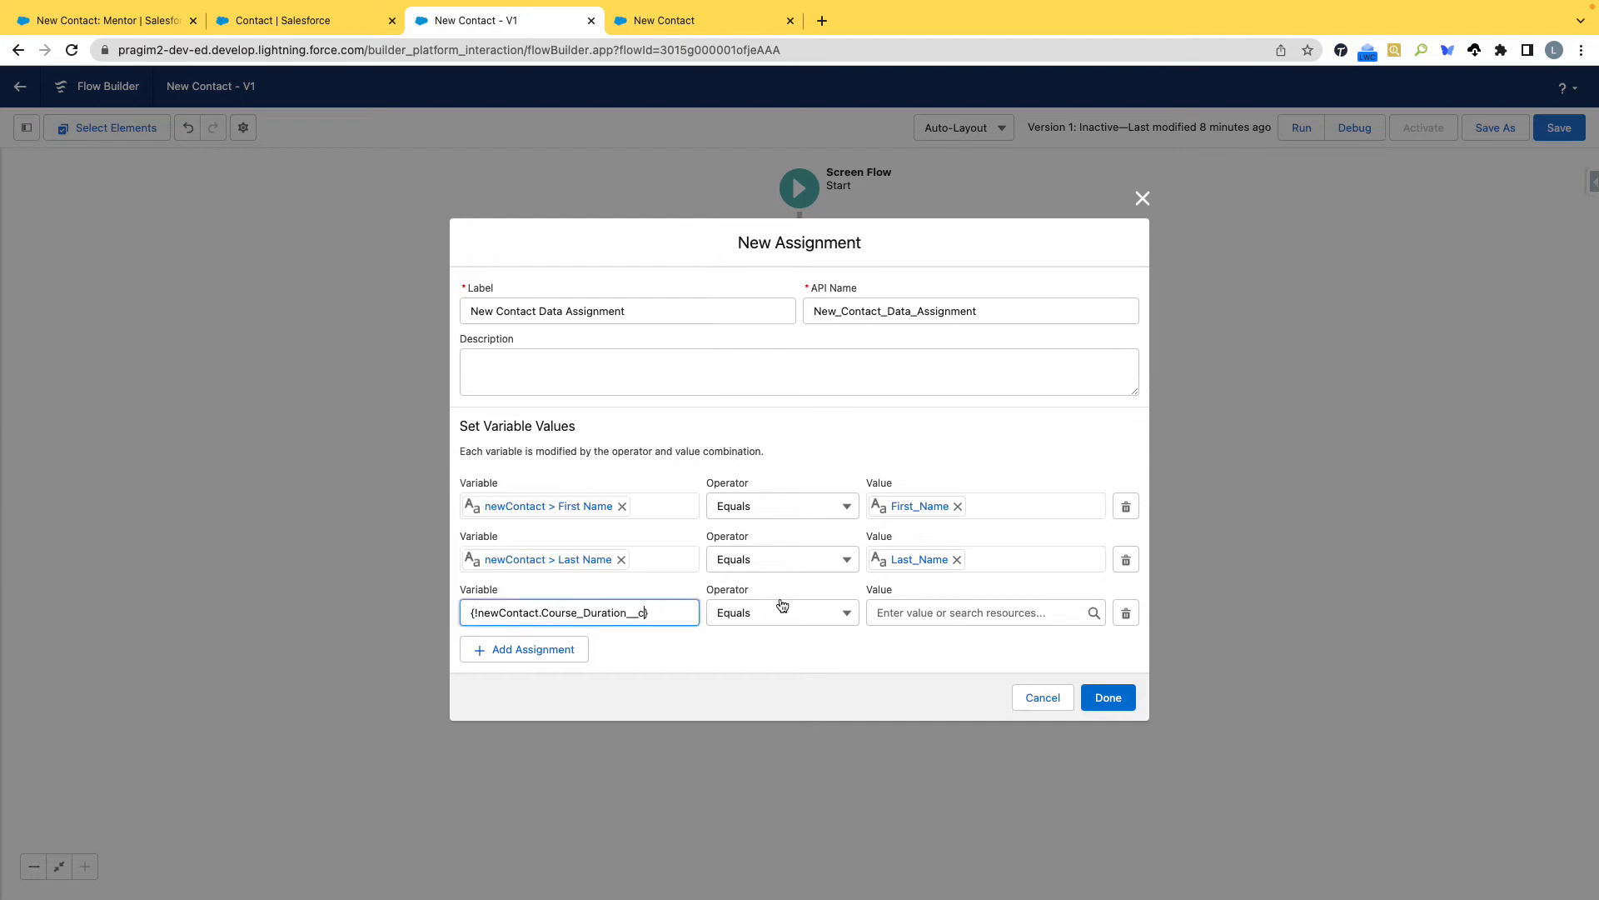
{"action": "left_click", "coordinate": [936, 611]}
{"action": "scroll", "coordinate": [955, 512], "scroll_direction": "down", "scroll_amount": 1}
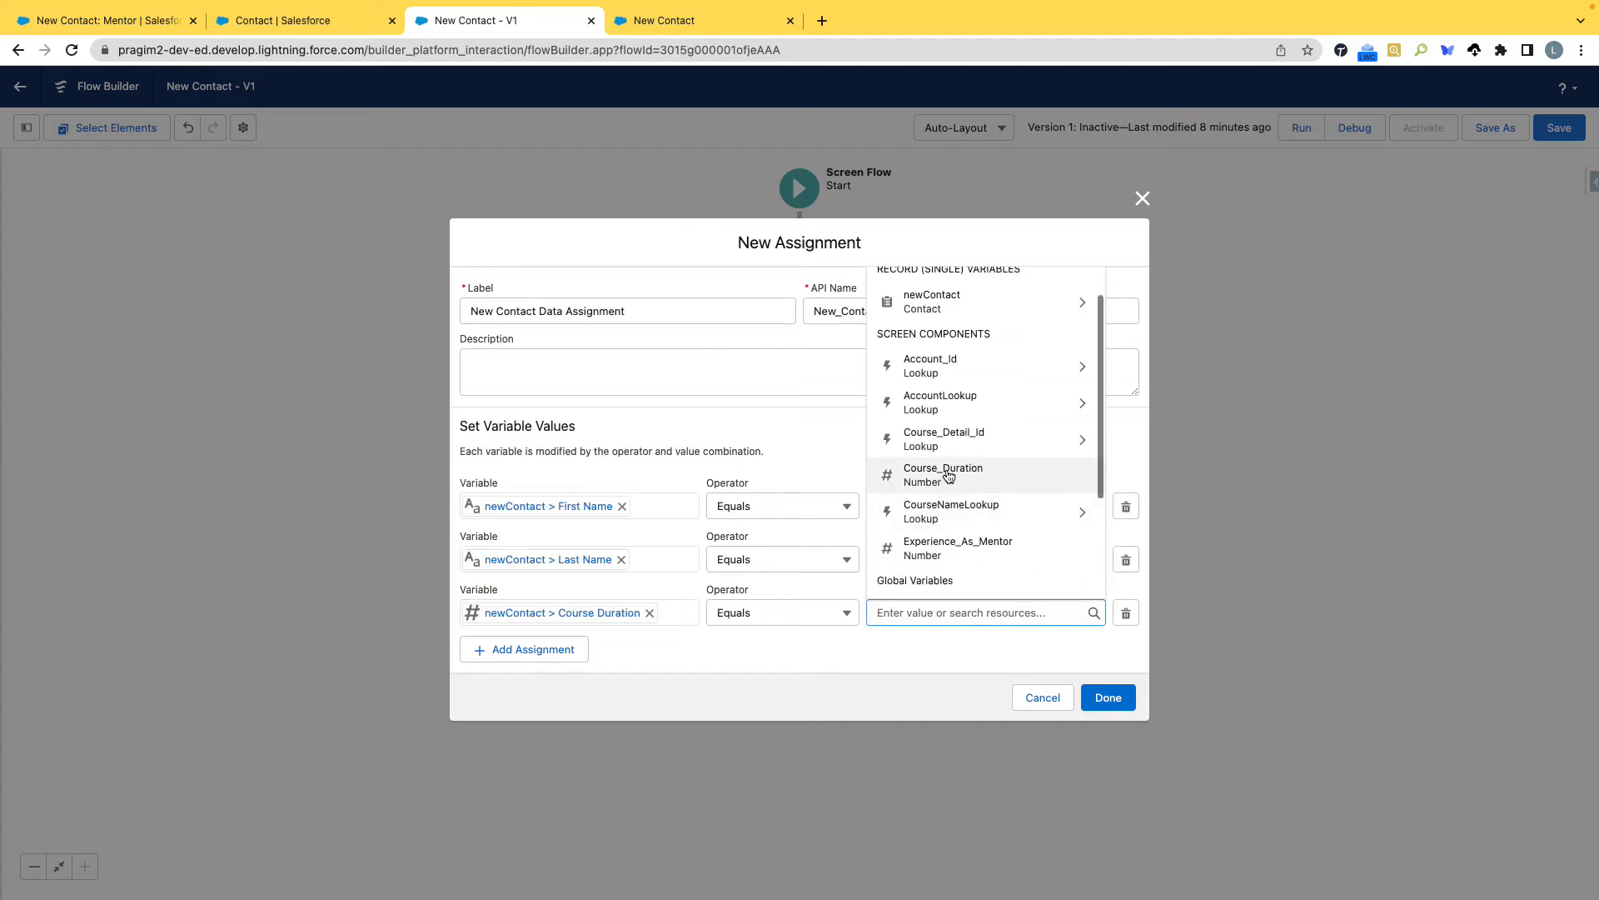
{"action": "left_click", "coordinate": [945, 474]}
Add a fourth assignment row setting the newContact field Experience_as_Mentor__c equal to the Experience_As_Mentor screen component.
{"action": "left_click", "coordinate": [536, 649]}
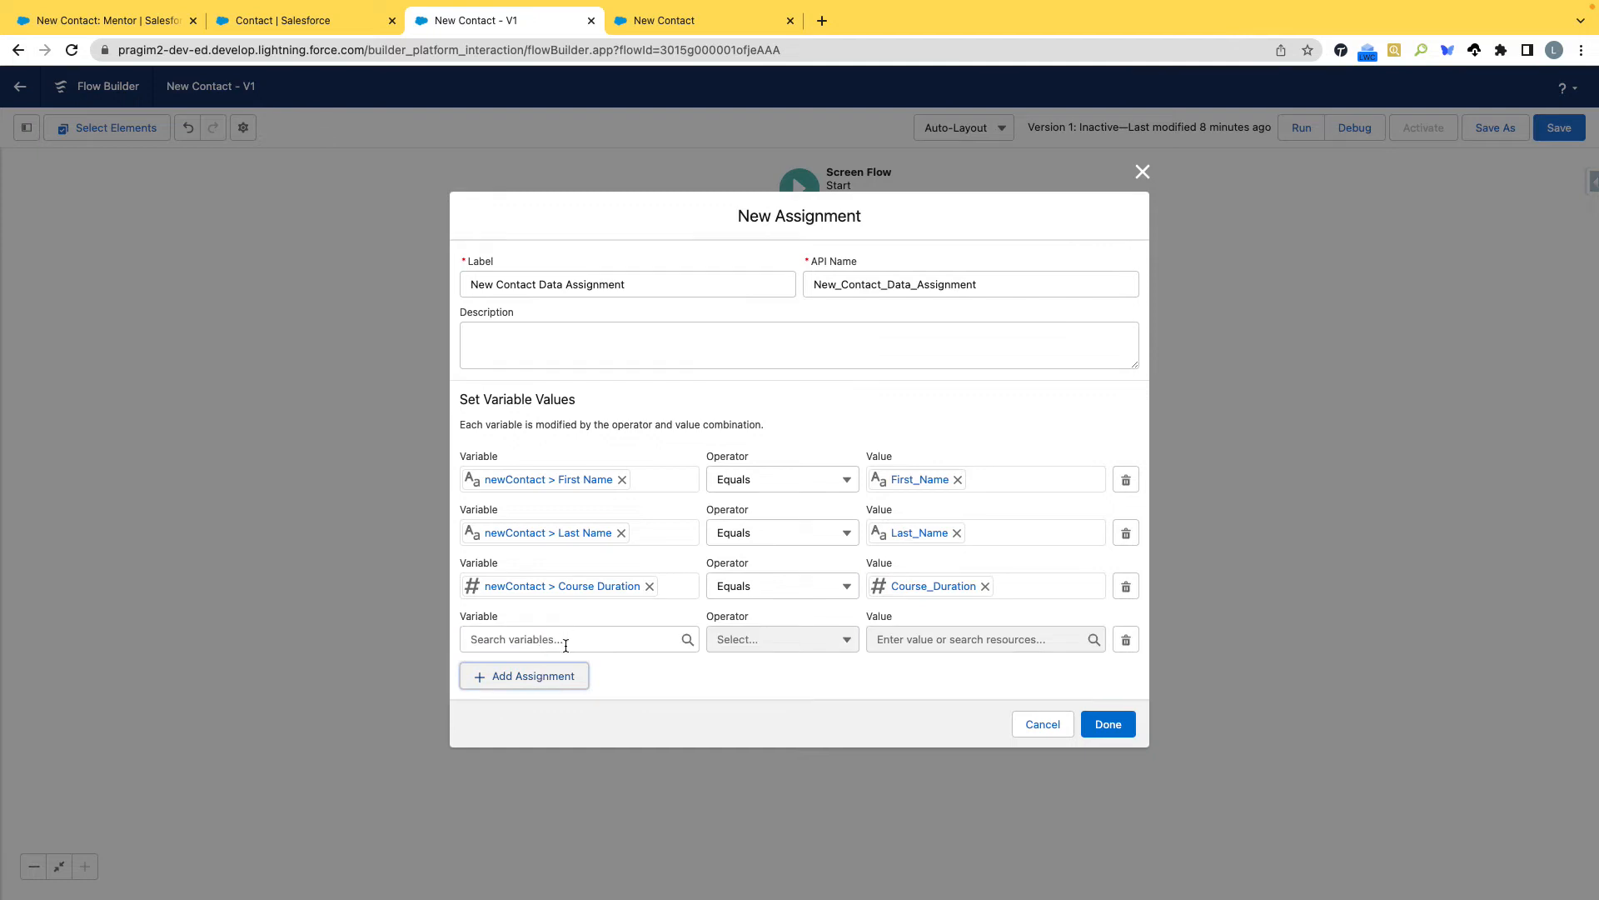
{"action": "left_click", "coordinate": [565, 640]}
{"action": "type", "text": "new"}
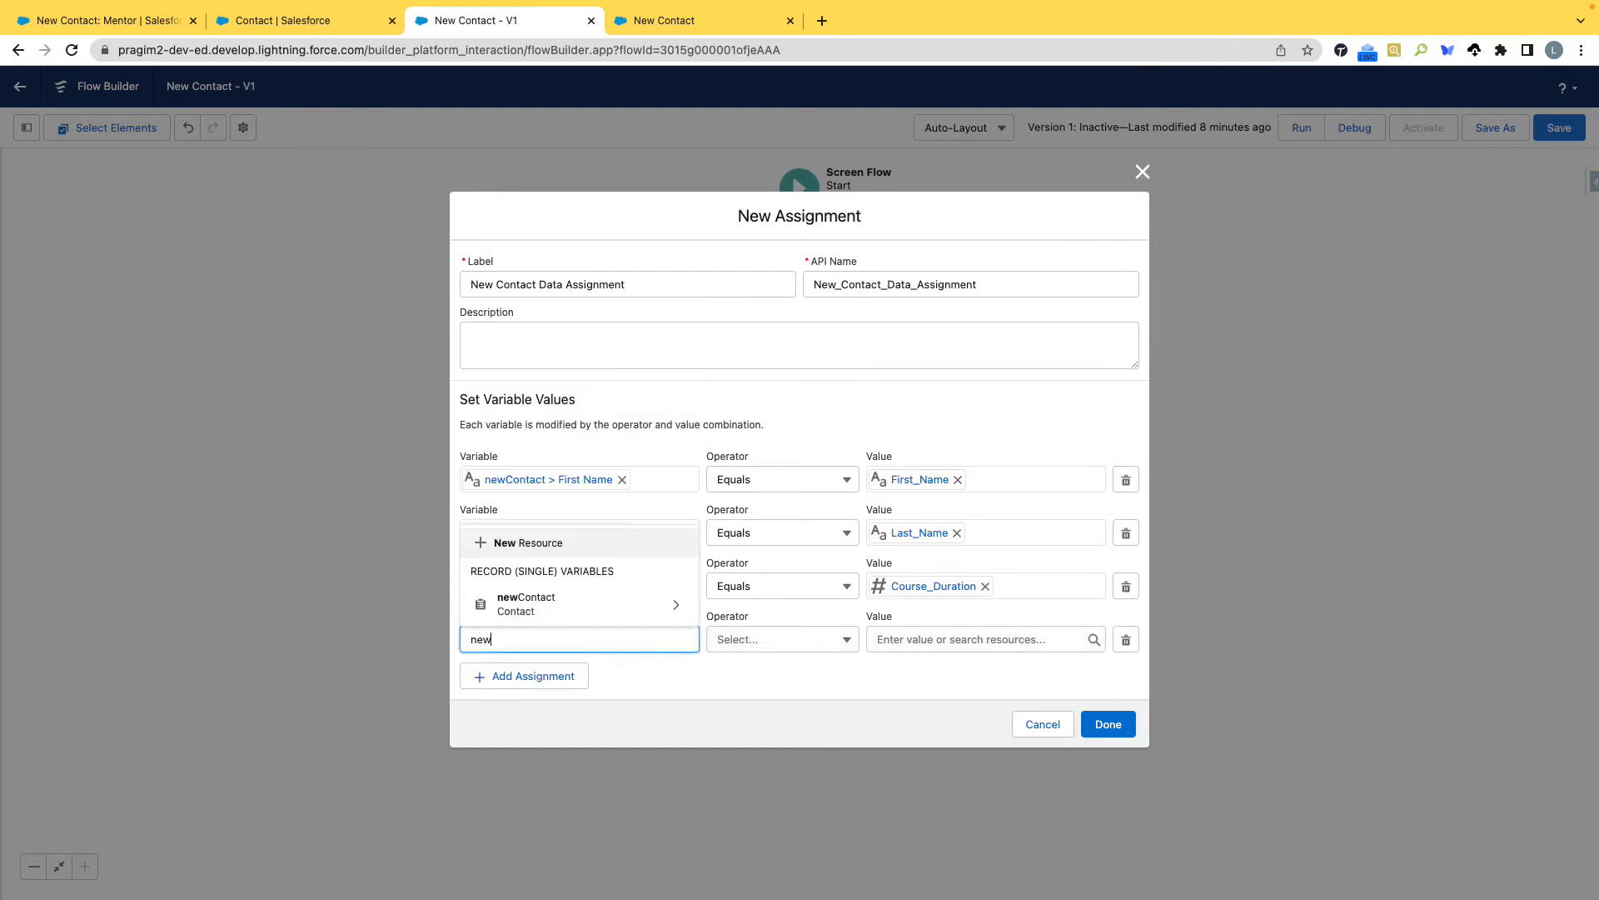
{"action": "left_click", "coordinate": [566, 608]}
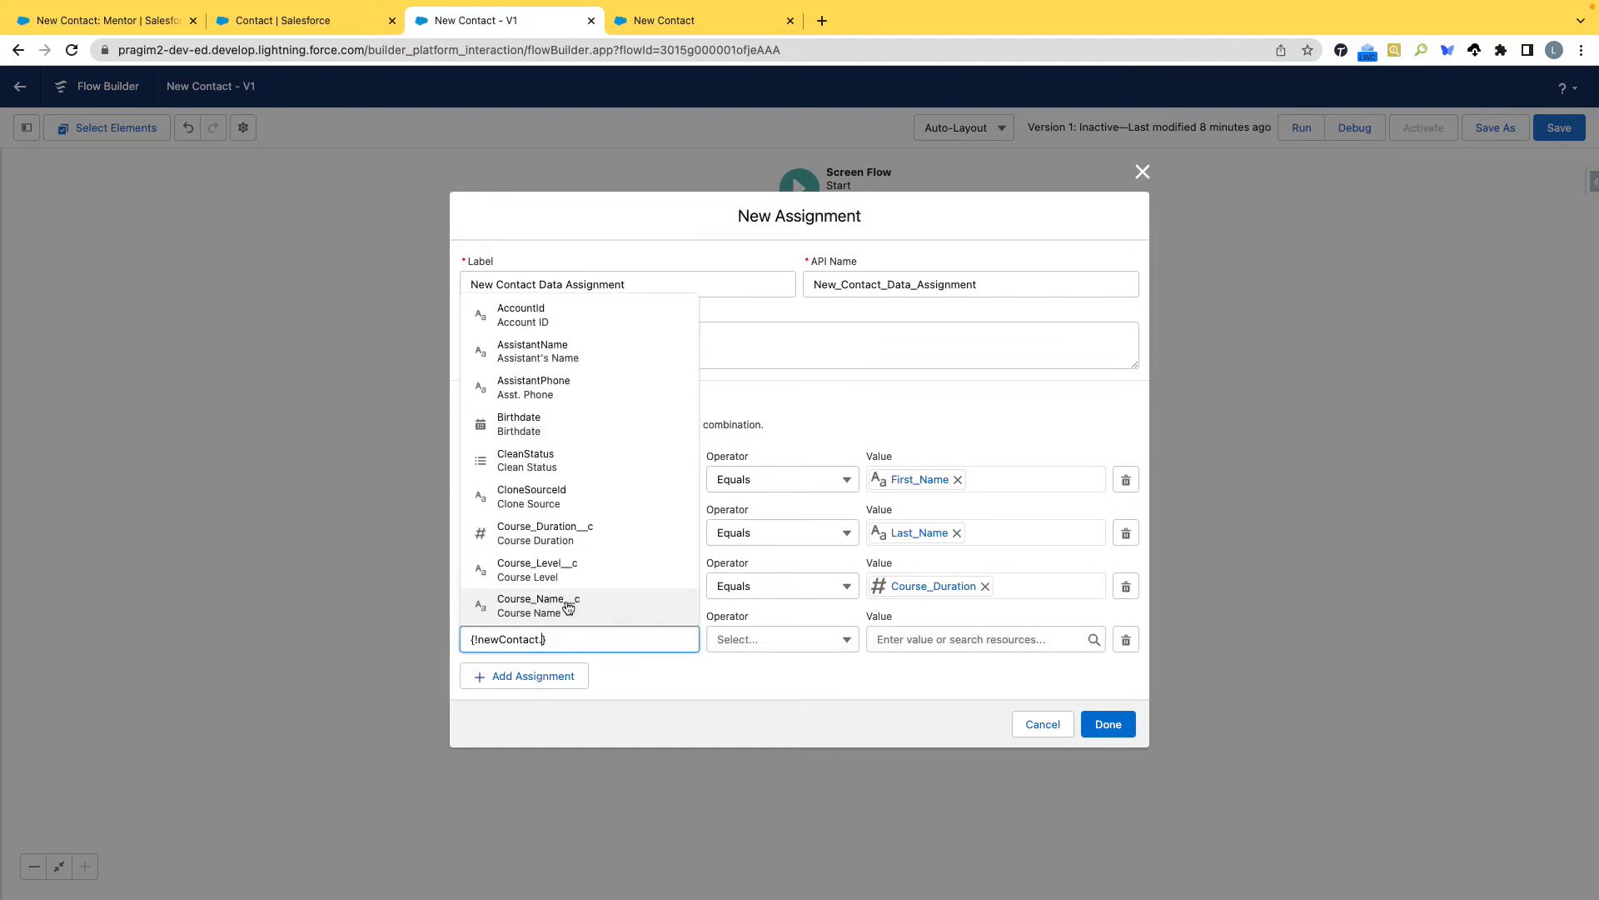
{"action": "type", "text": "Ex"}
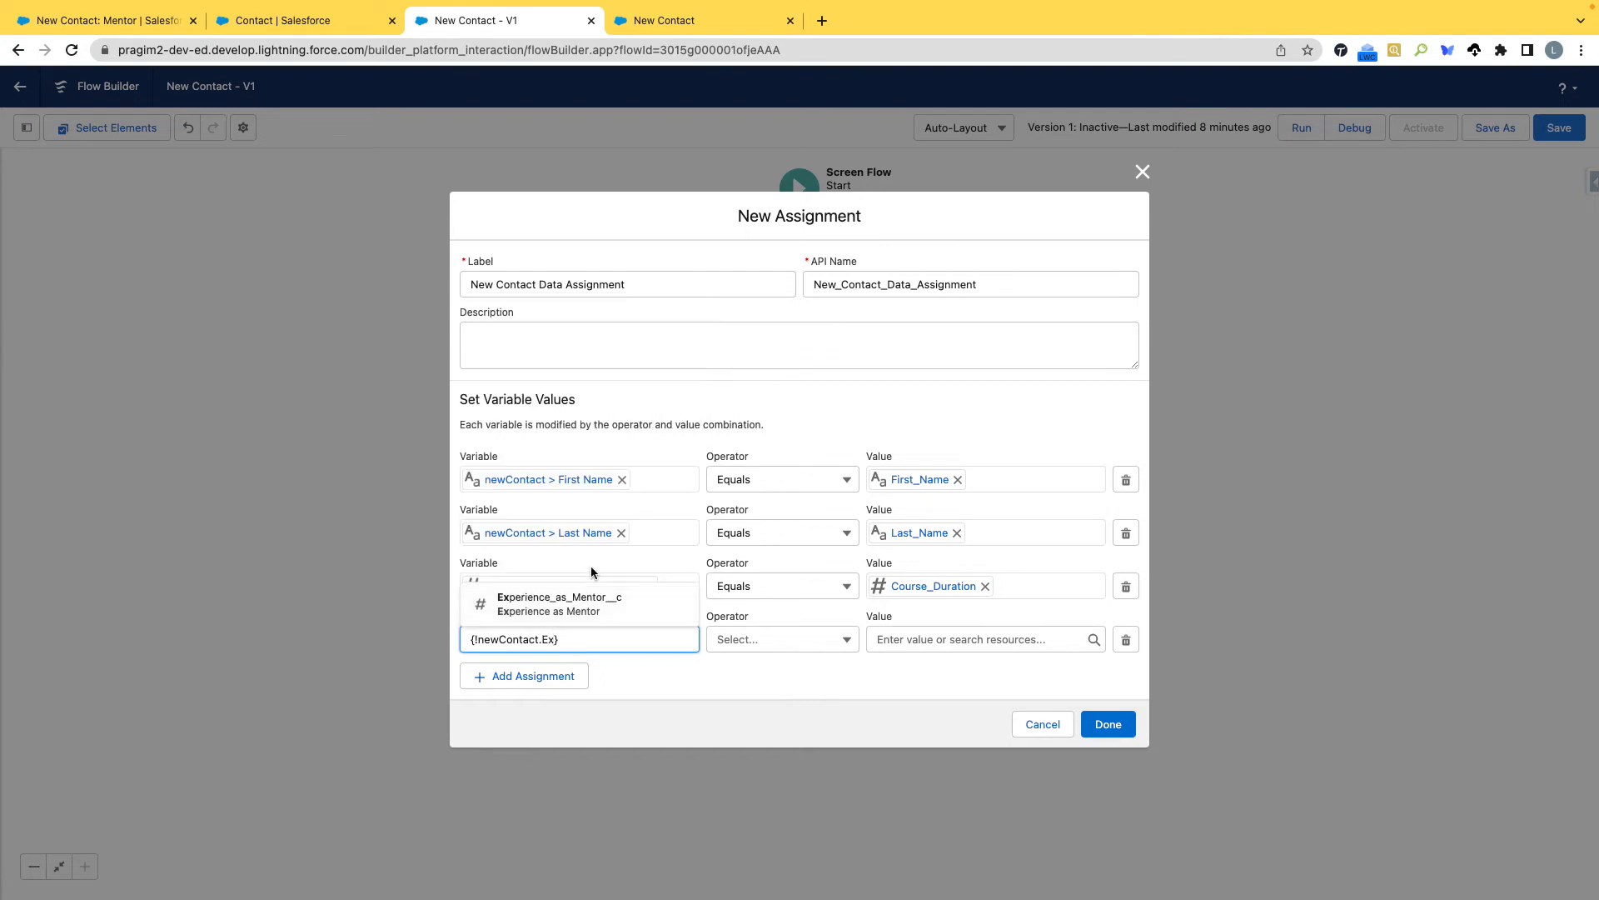
{"action": "left_click", "coordinate": [595, 606]}
{"action": "left_click", "coordinate": [927, 639]}
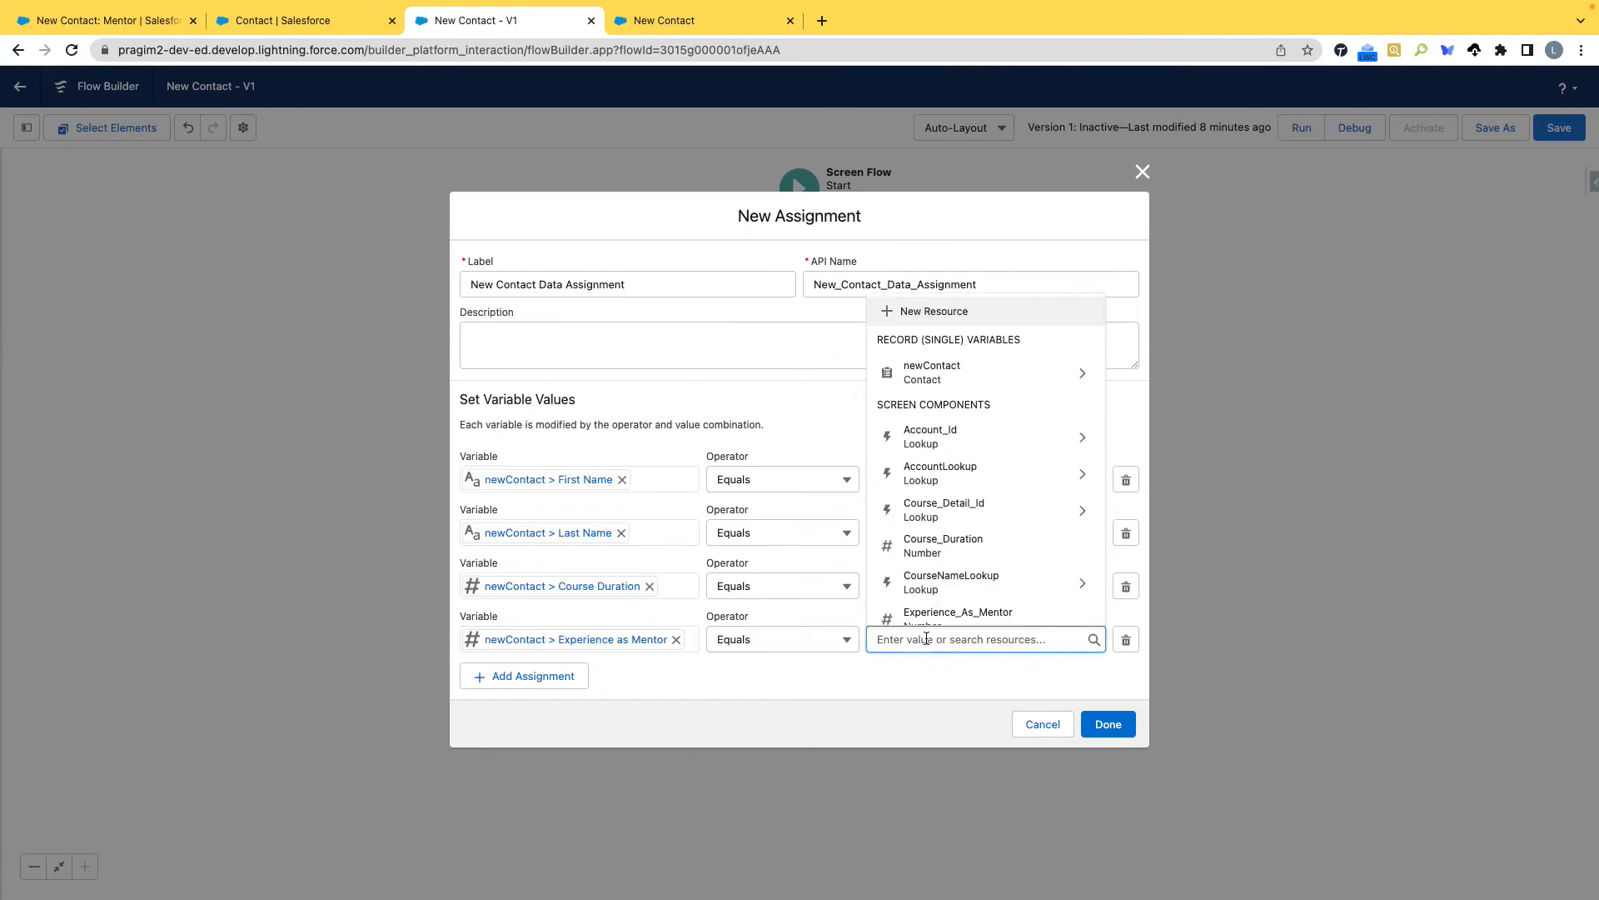
{"action": "scroll", "coordinate": [966, 567], "scroll_direction": "down", "scroll_amount": 2}
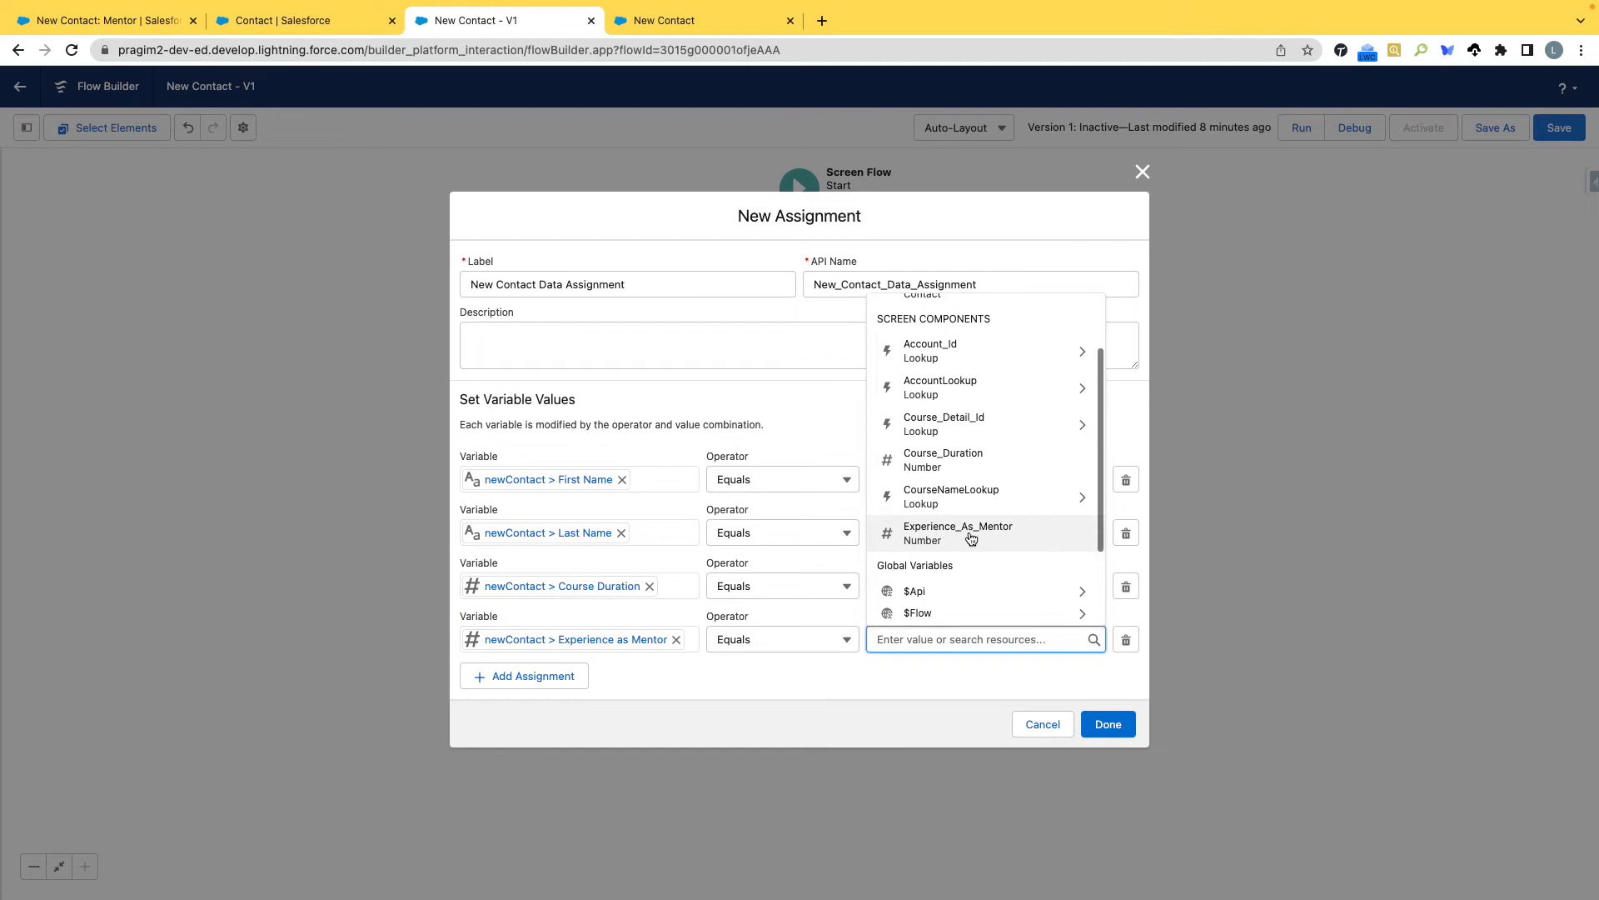
{"action": "left_click", "coordinate": [968, 533]}
Add a fifth assignment row setting {!newContact.AccountId} equal to {!AccountLookup.recordId}.
{"action": "left_click", "coordinate": [533, 675]}
{"action": "left_click", "coordinate": [539, 664]}
{"action": "type", "text": "new"}
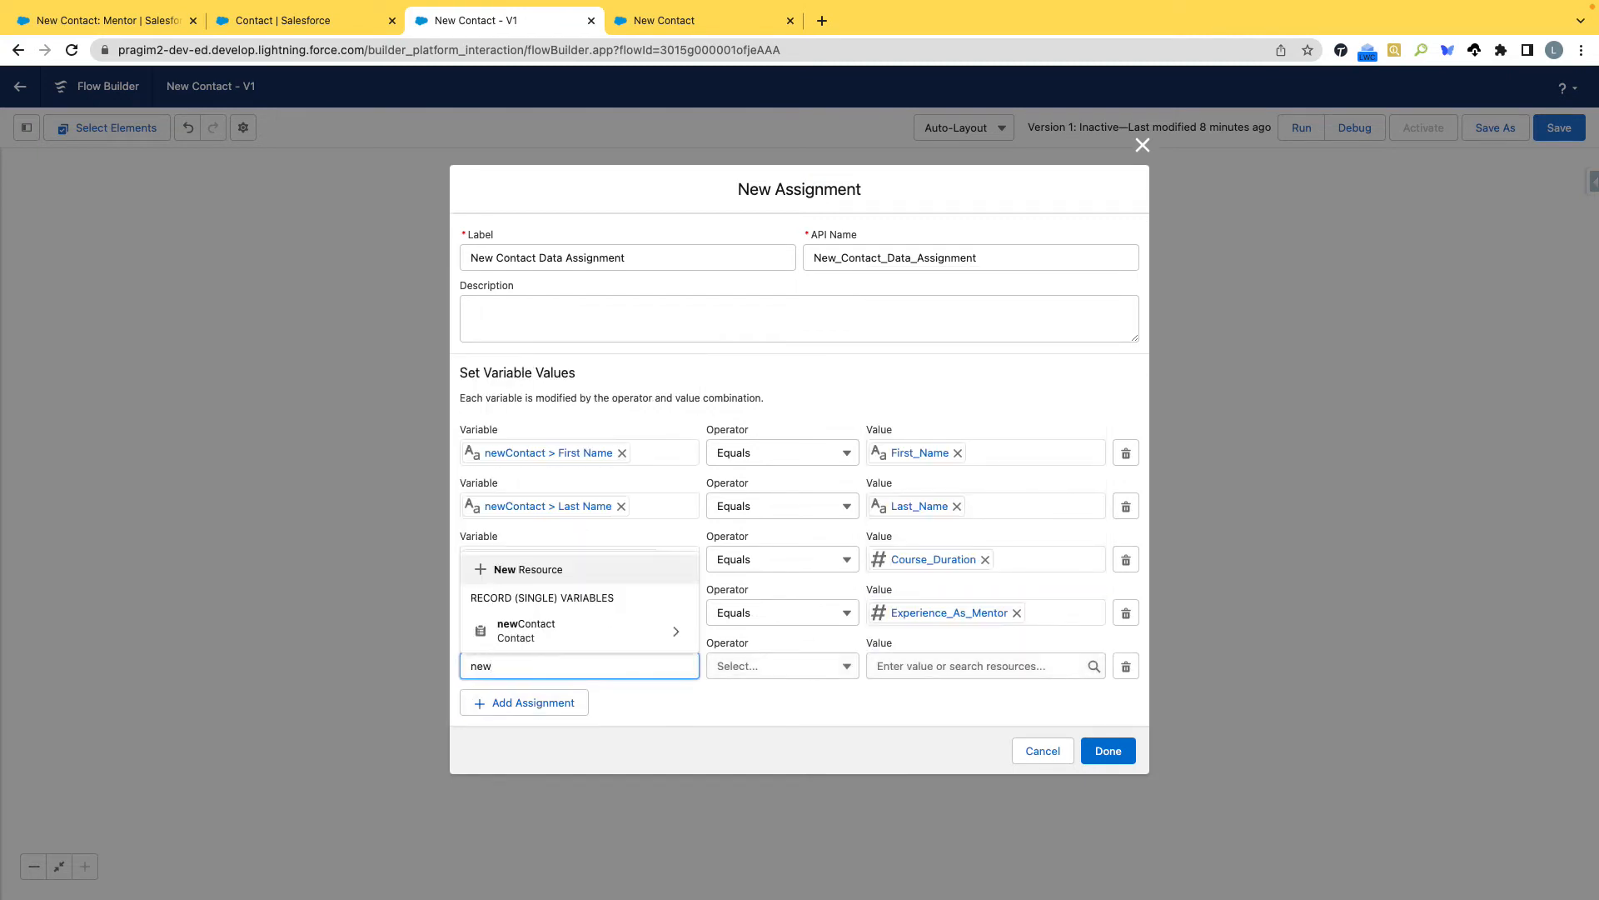
{"action": "left_click", "coordinate": [579, 633]}
{"action": "type", "text": "acc"}
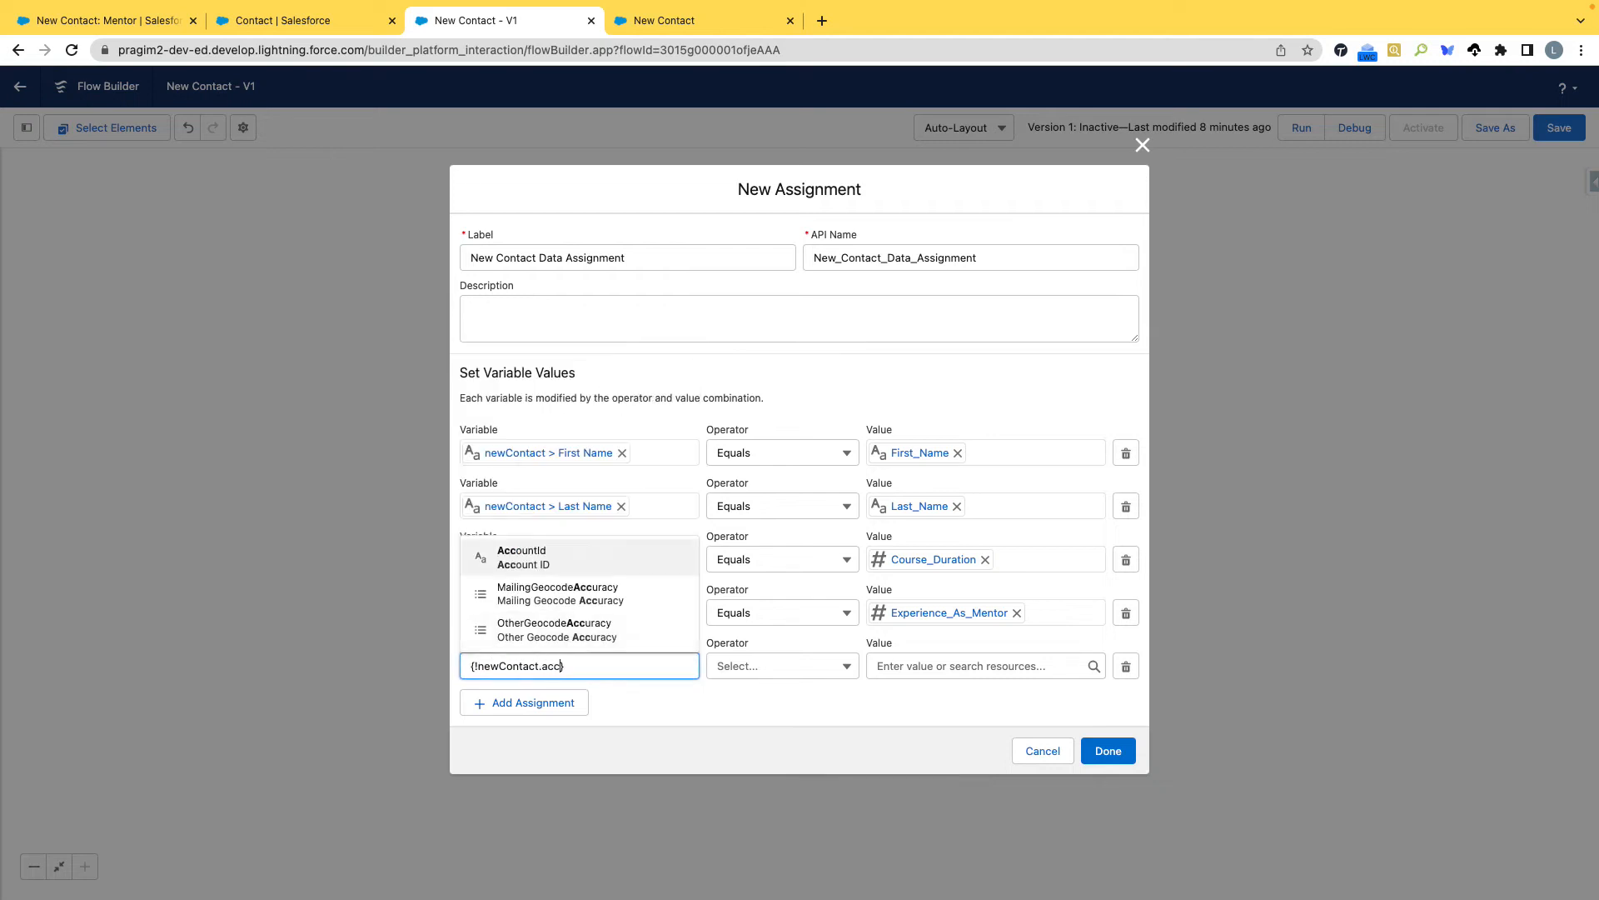
{"action": "left_click", "coordinate": [563, 558]}
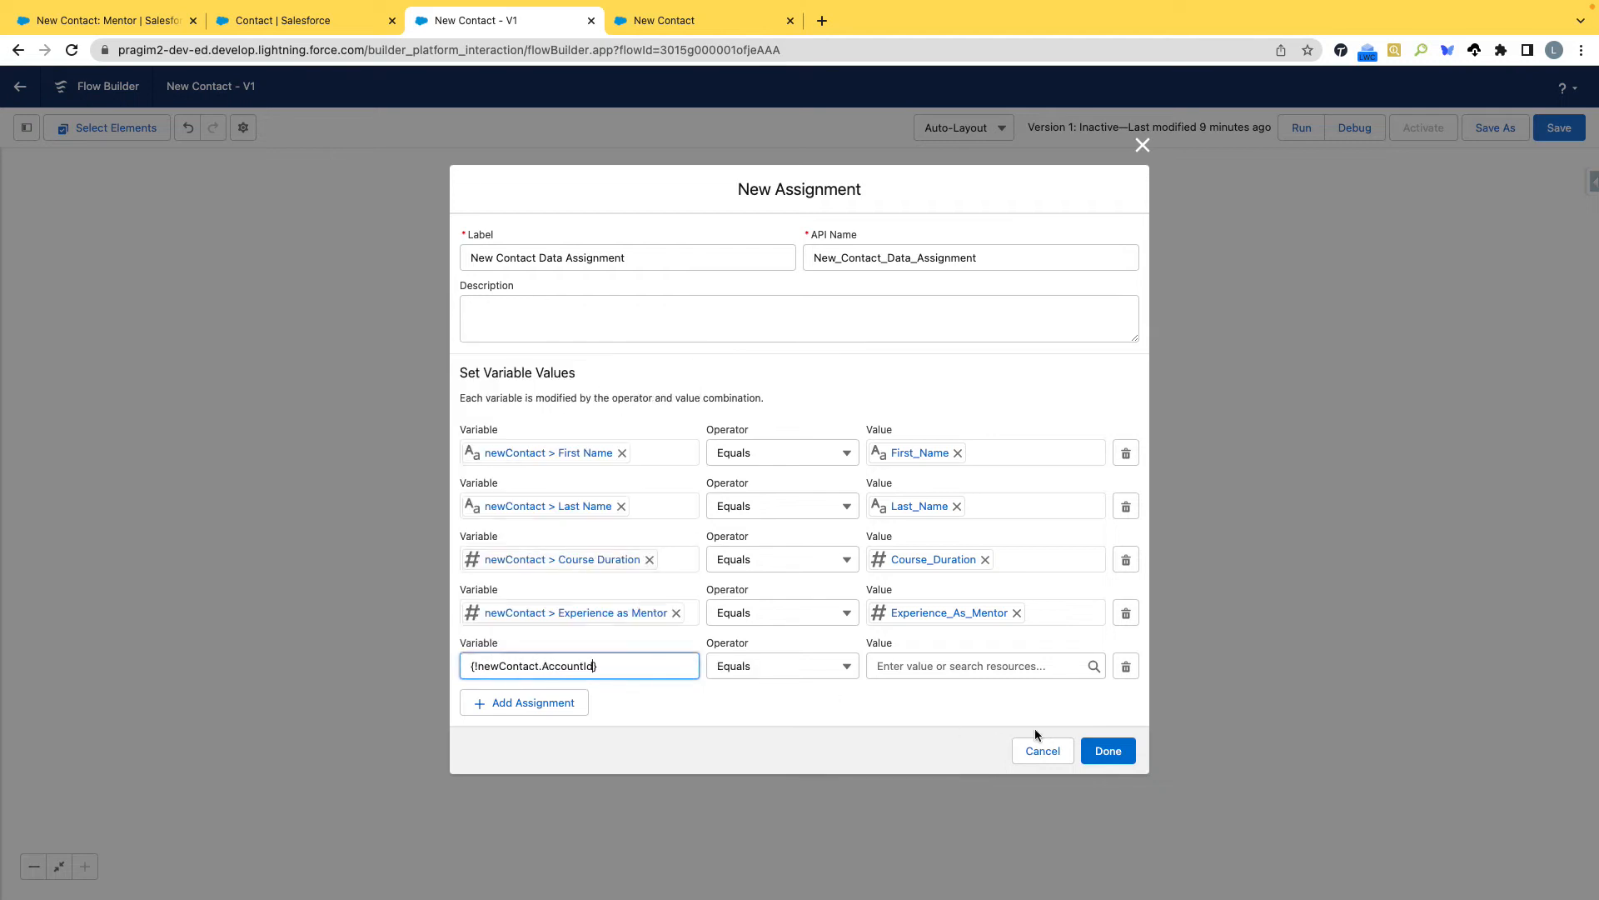
{"action": "left_click", "coordinate": [991, 666]}
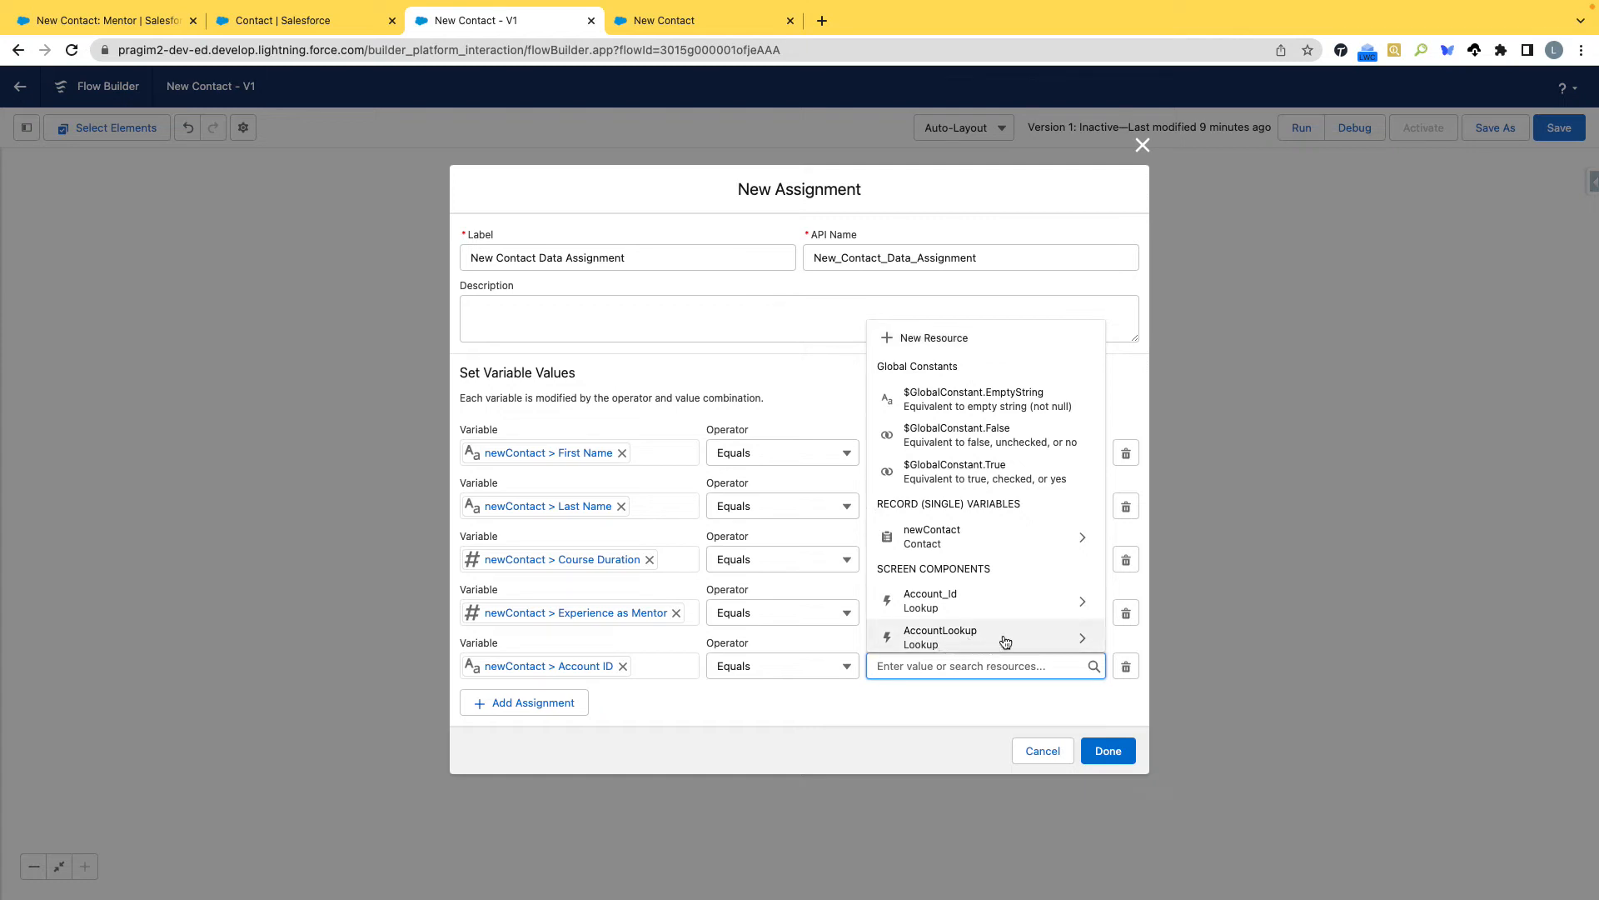
{"action": "left_click", "coordinate": [999, 639]}
{"action": "left_click_drag", "start_coordinate": [987, 667], "coordinate": [883, 667]}
{"action": "left_click", "coordinate": [933, 702]}
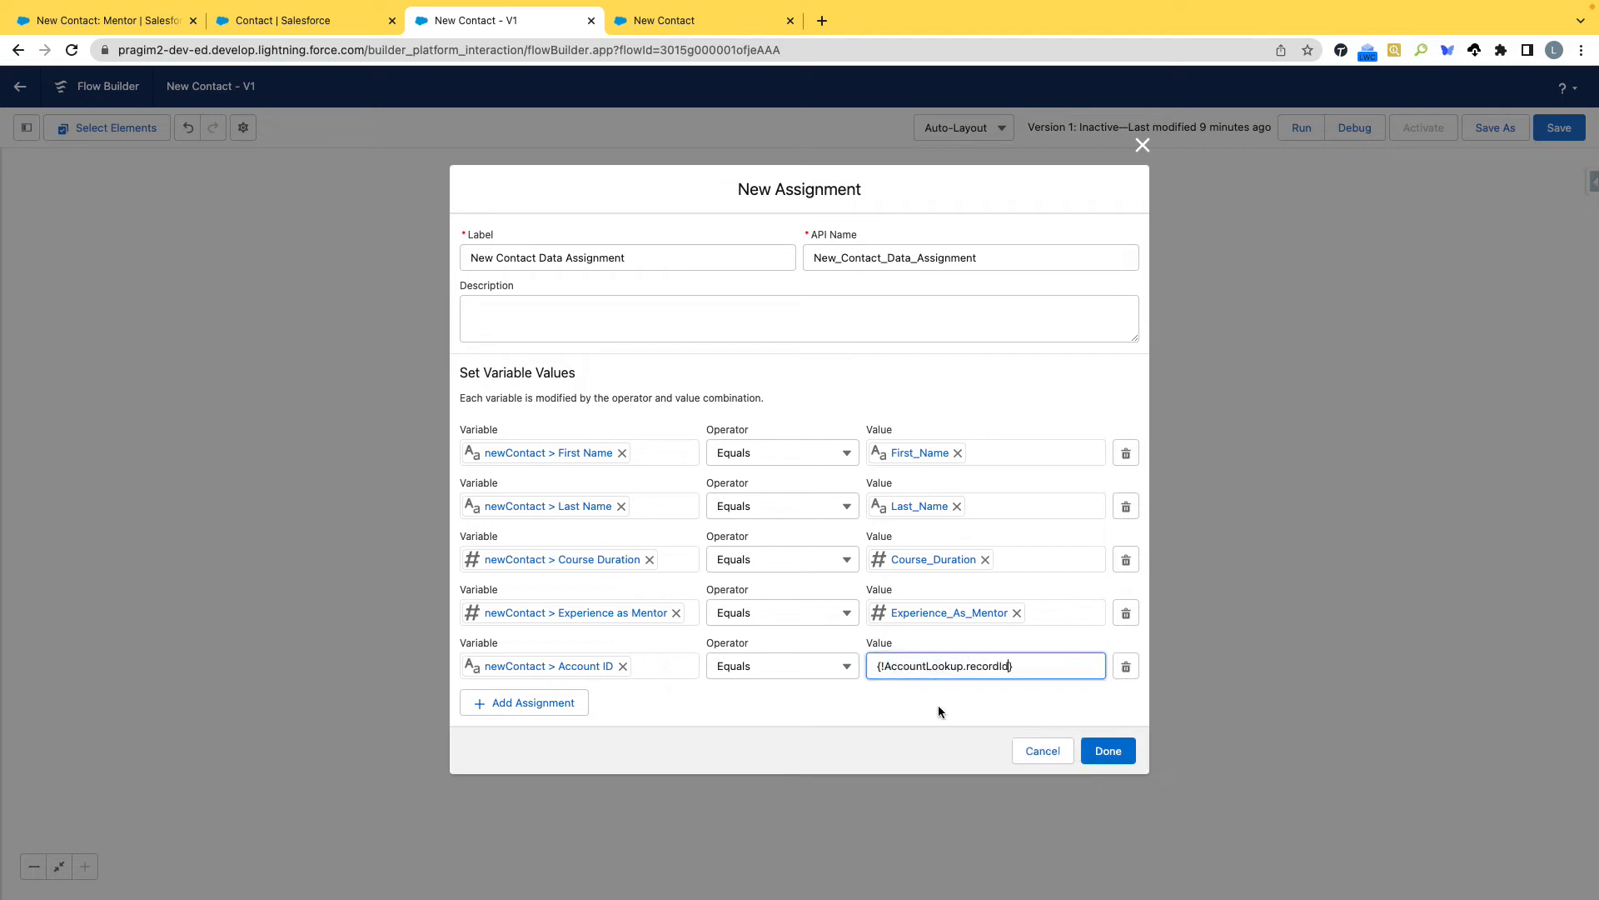
Add a sixth assignment row setting {!newContact.Course_Name__c} equal to {!Course_Detail_Id.recordId}.
{"action": "left_click", "coordinate": [556, 702]}
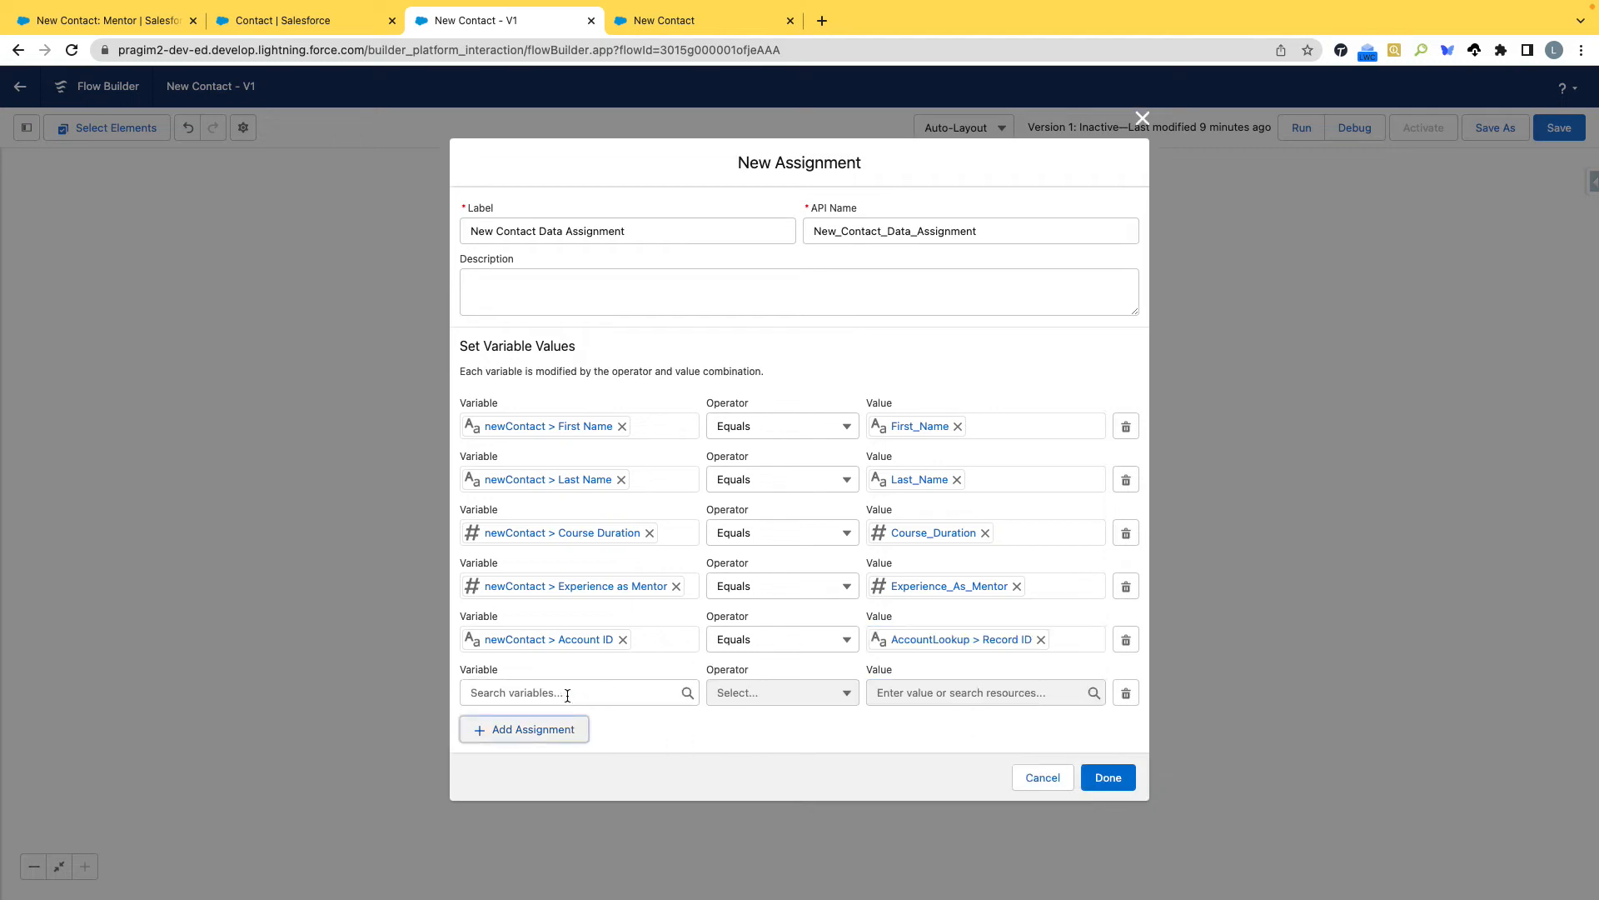
{"action": "left_click", "coordinate": [567, 694]}
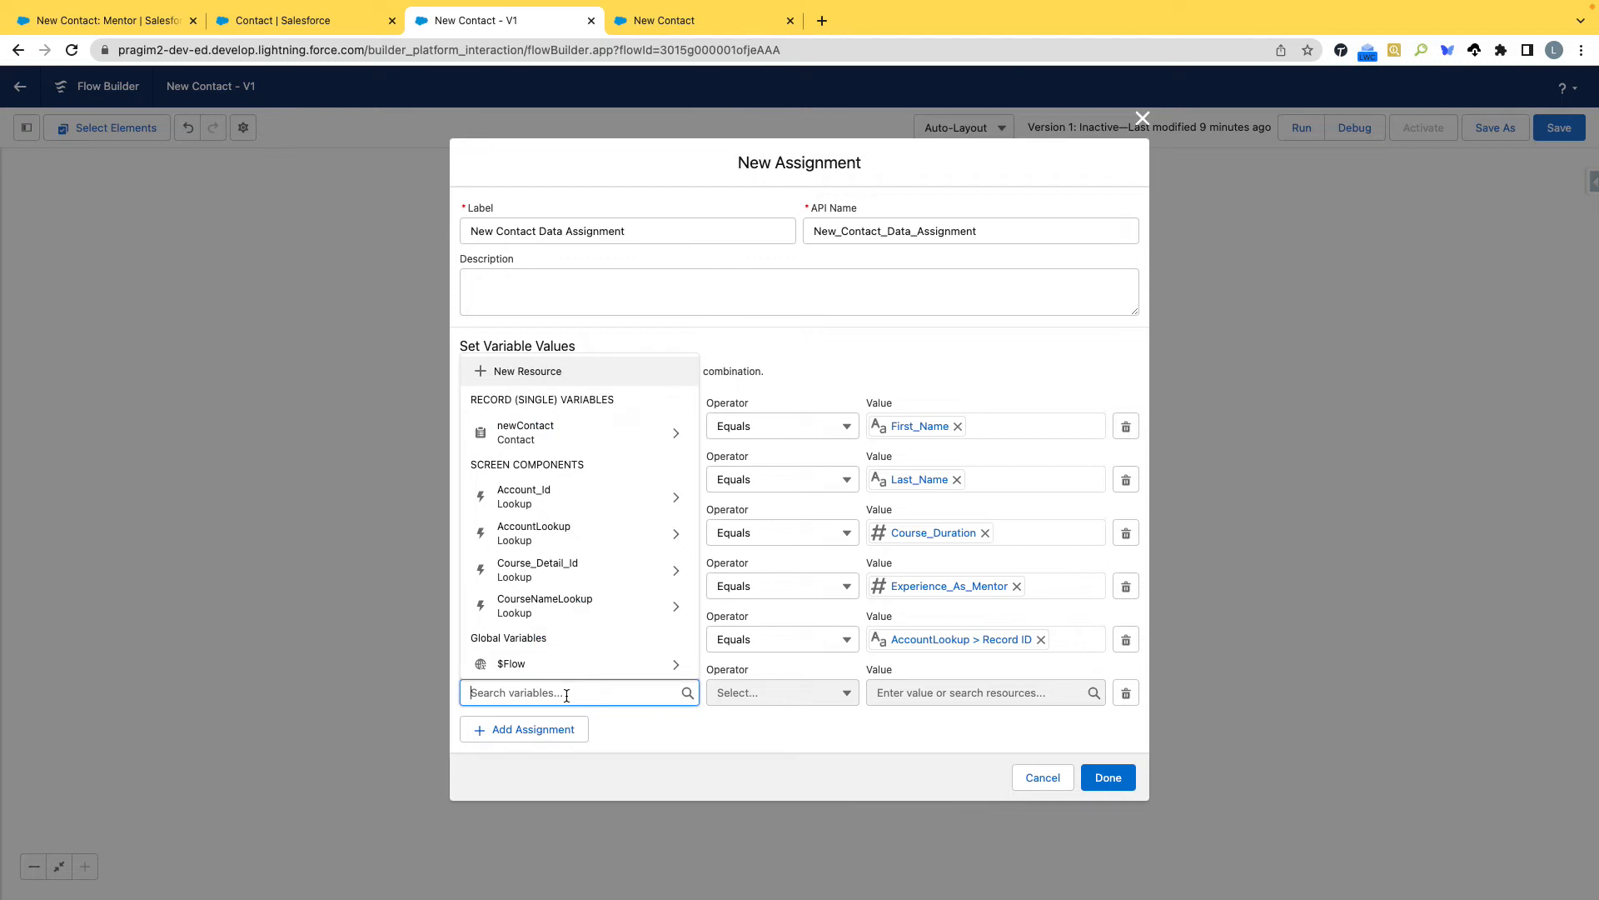
{"action": "type", "text": "new"}
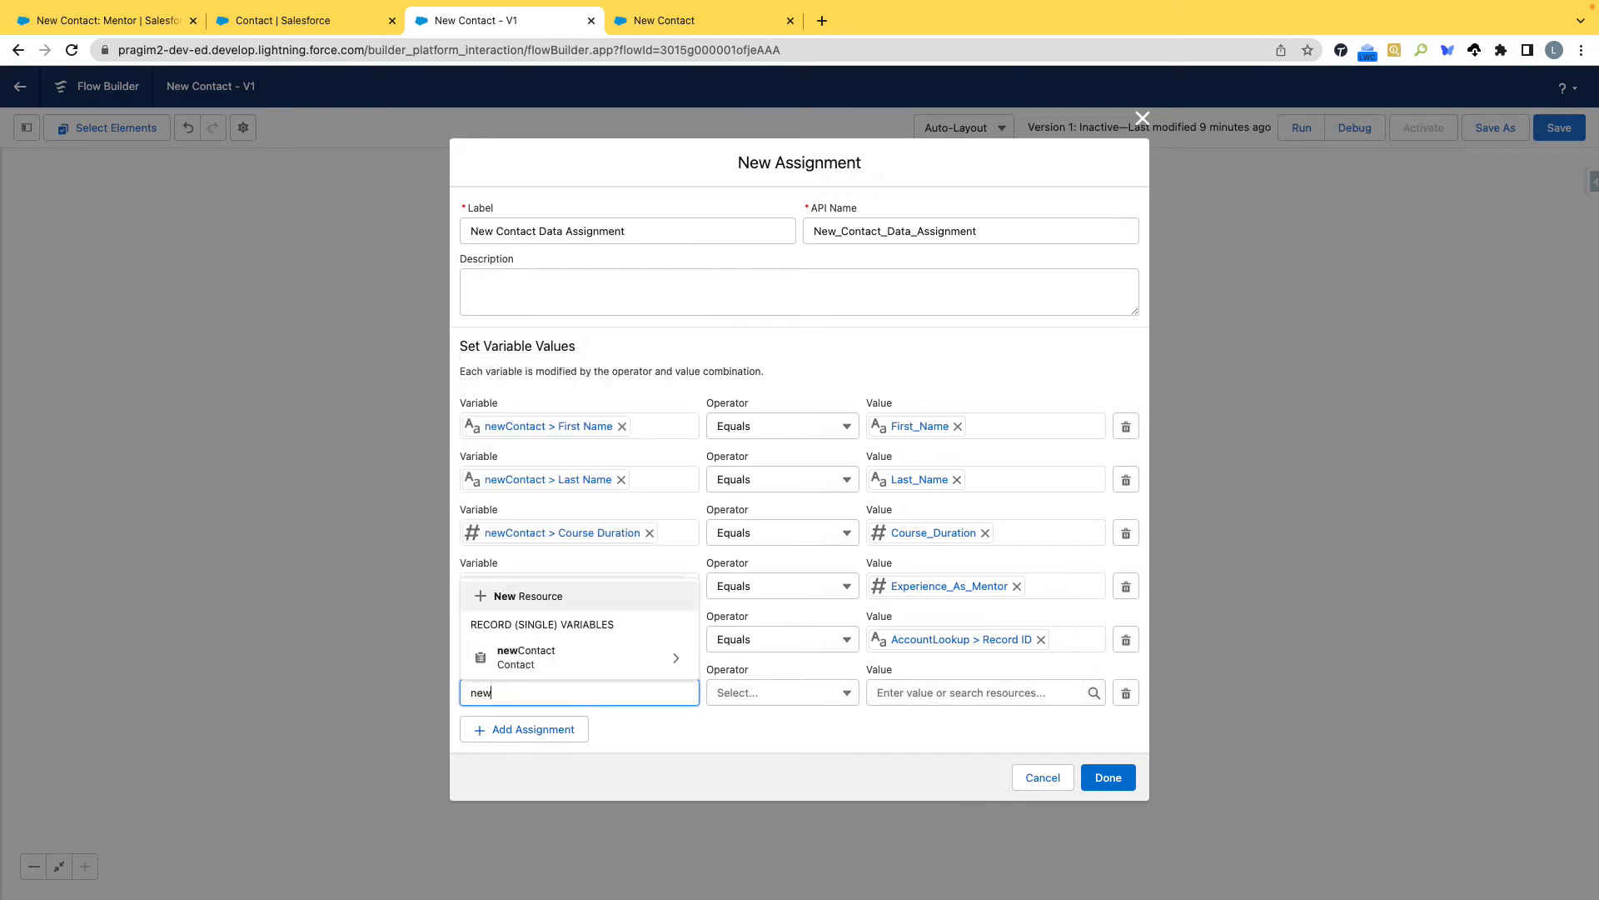
{"action": "left_click", "coordinate": [537, 661]}
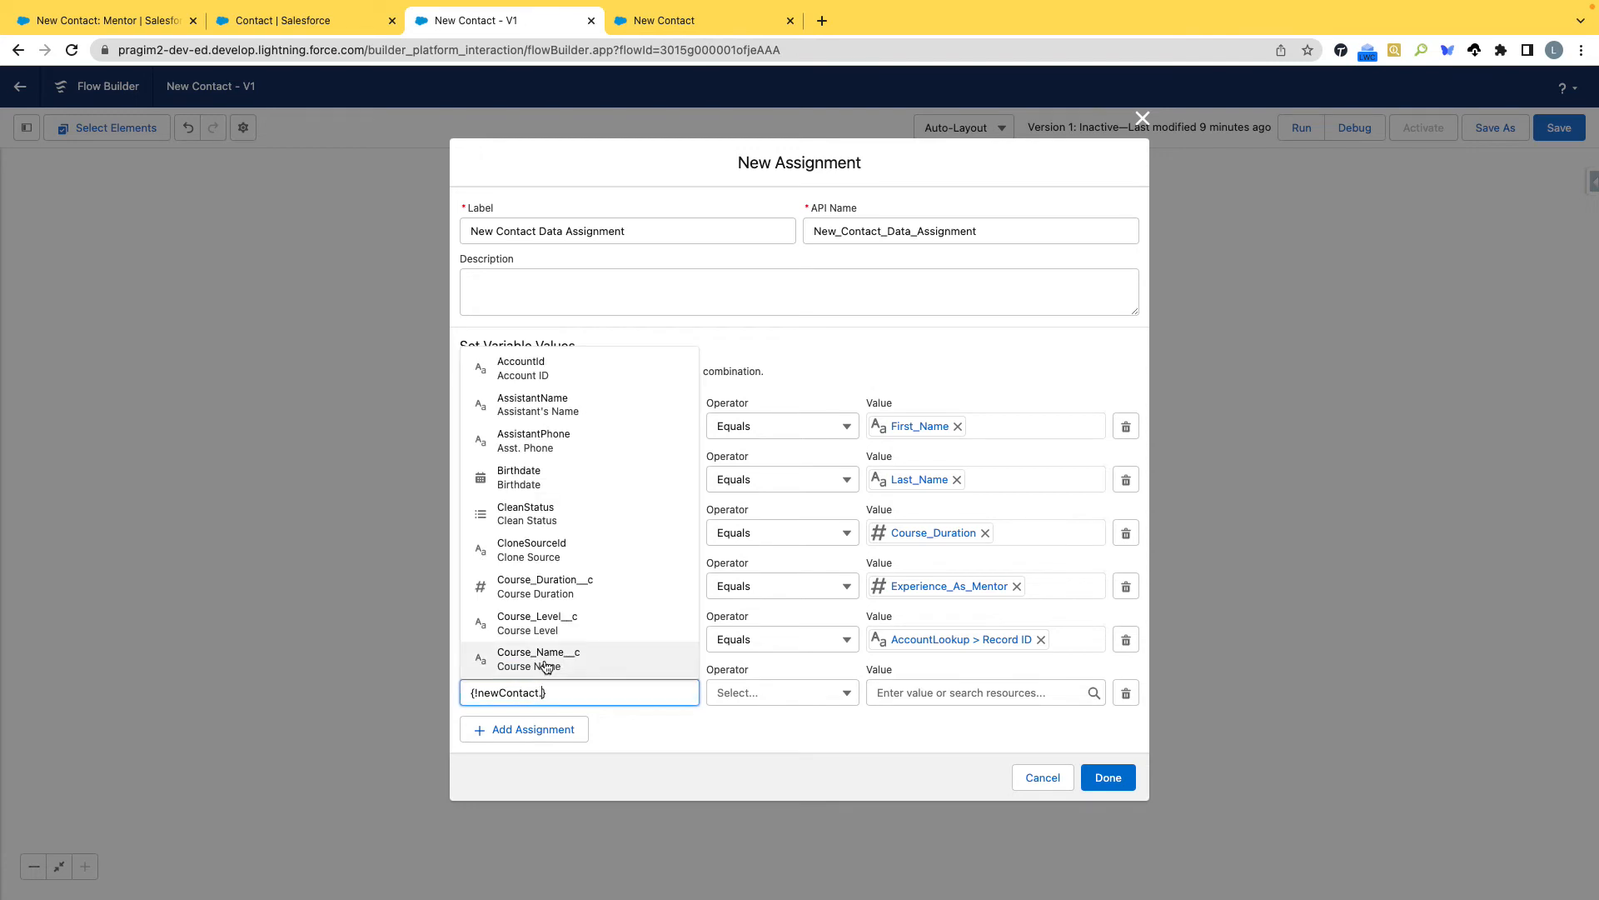
{"action": "type", "text": "Course"}
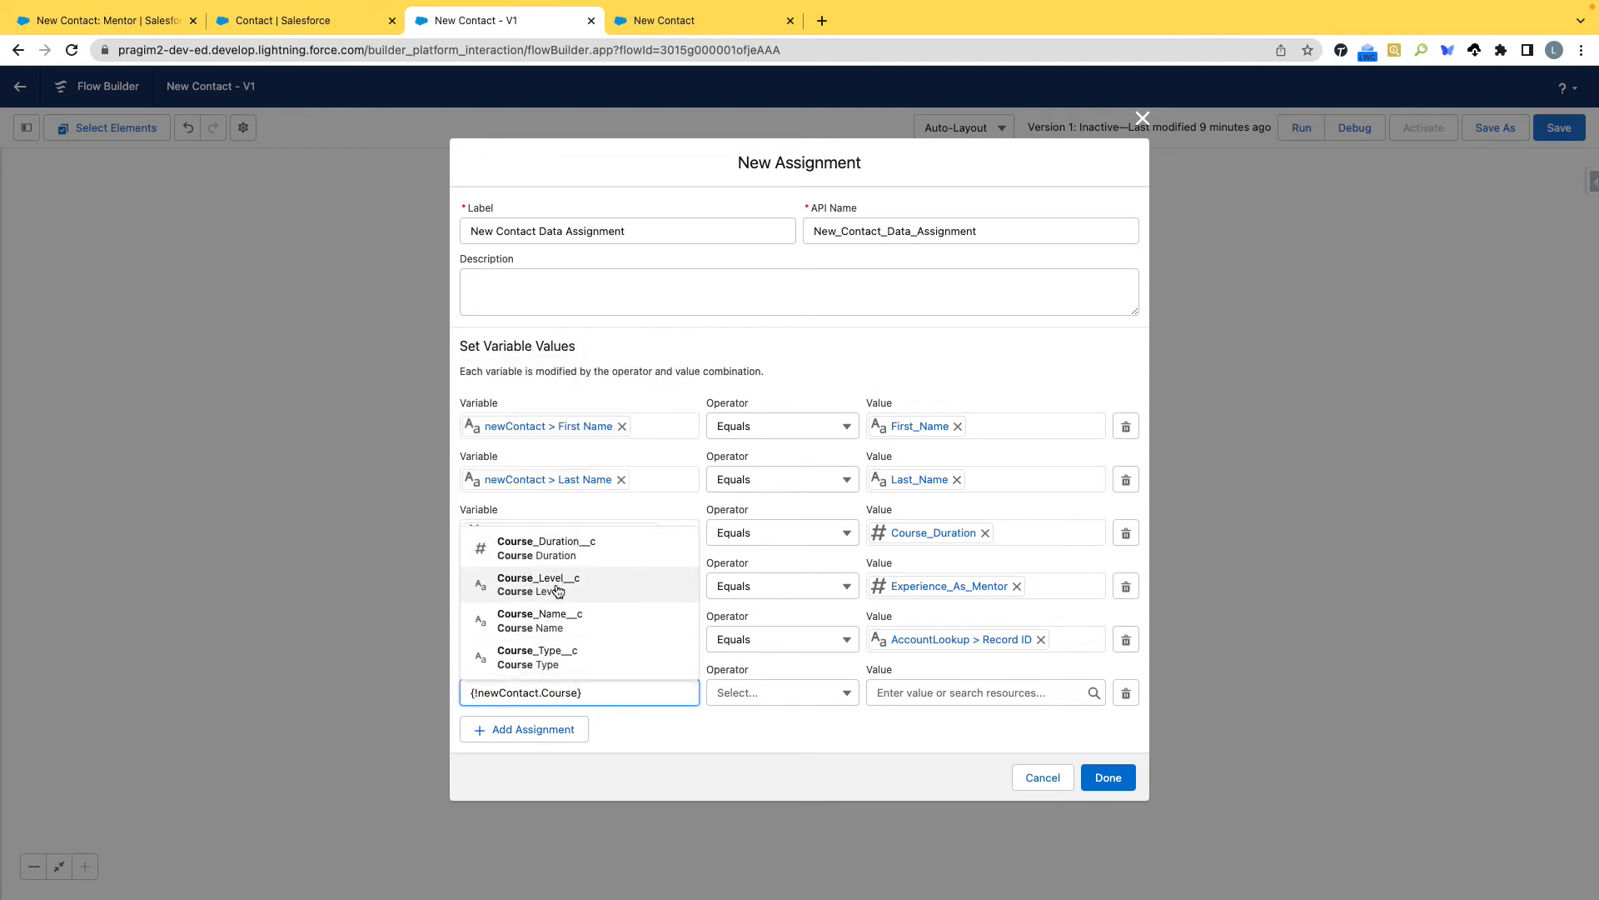
{"action": "left_click", "coordinate": [560, 621]}
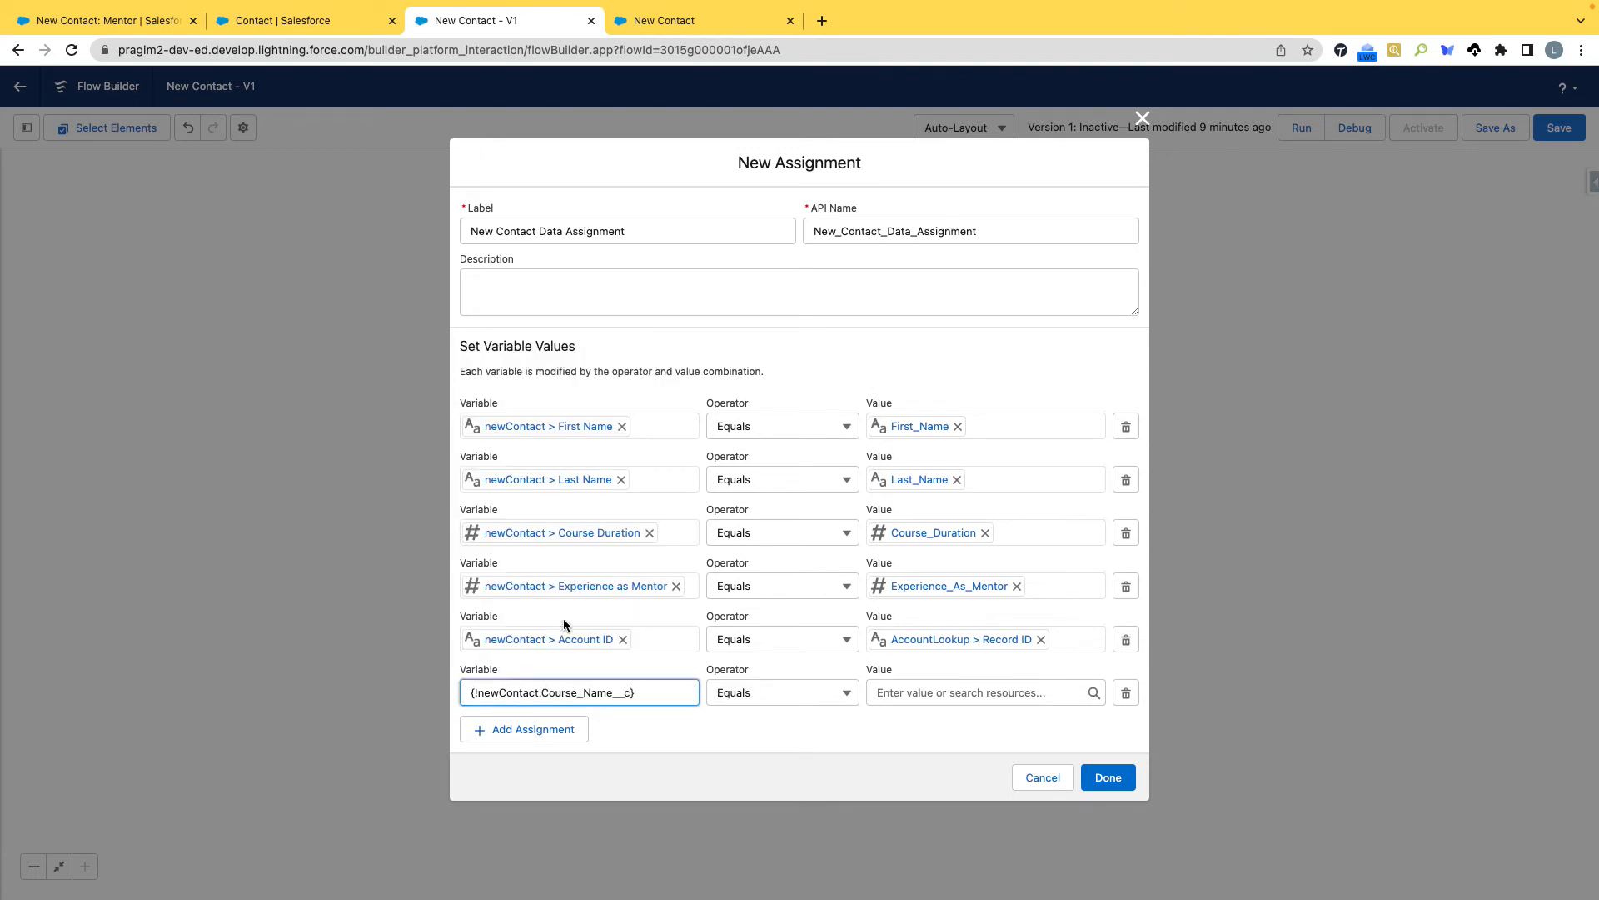
{"action": "left_click", "coordinate": [950, 689]}
{"action": "scroll", "coordinate": [966, 612], "scroll_direction": "down", "scroll_amount": 3}
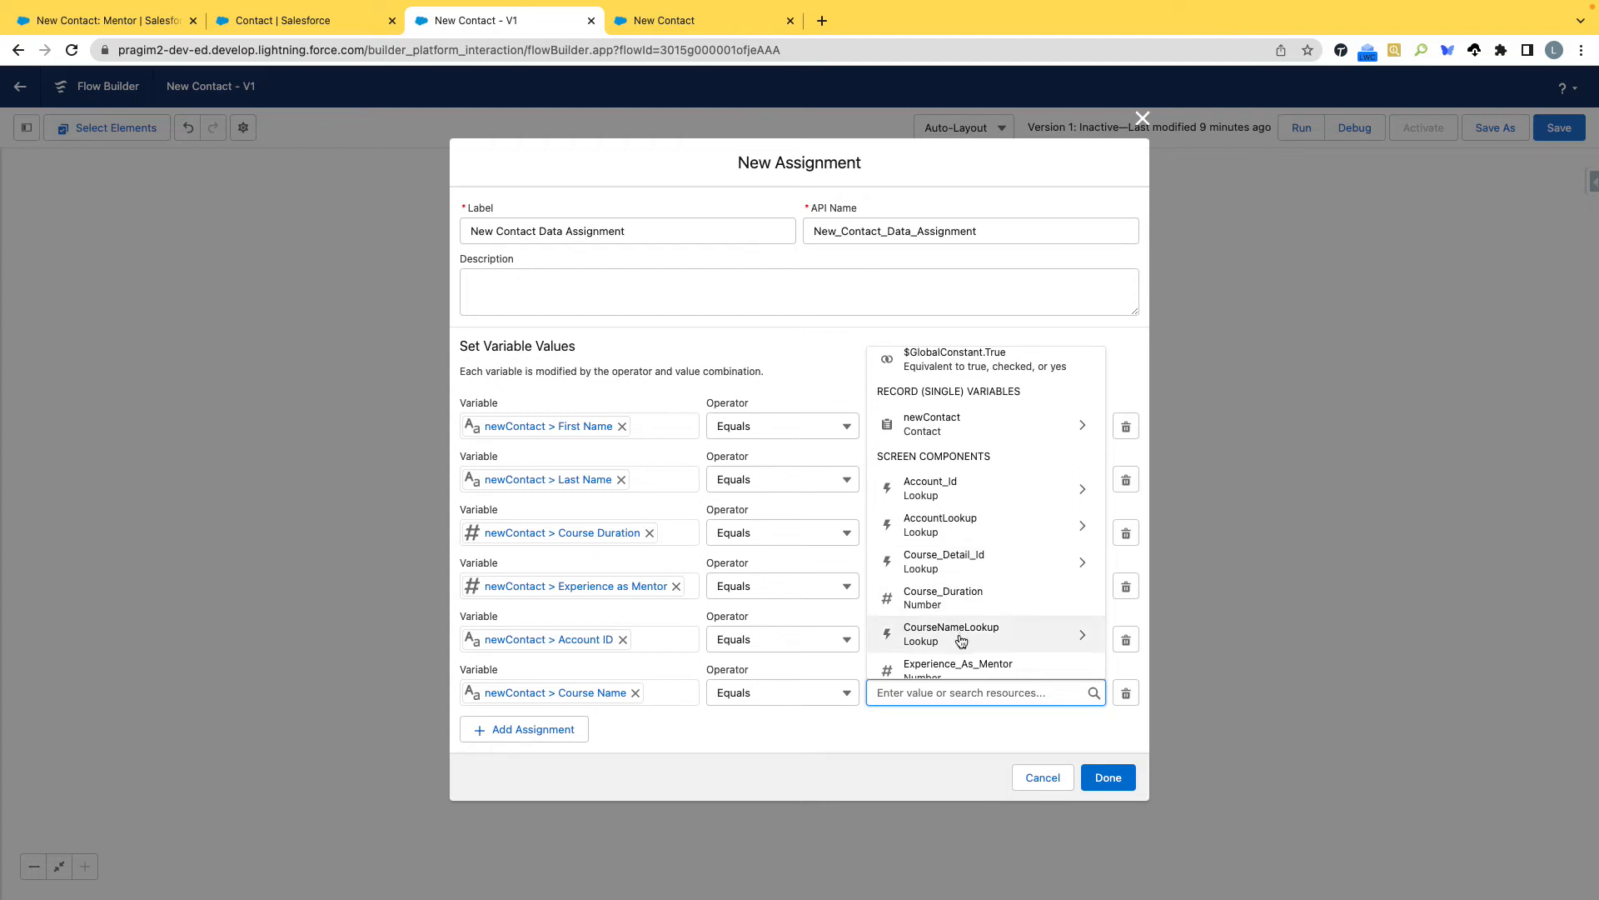
{"action": "left_click", "coordinate": [965, 567]}
{"action": "left_click", "coordinate": [927, 740]}
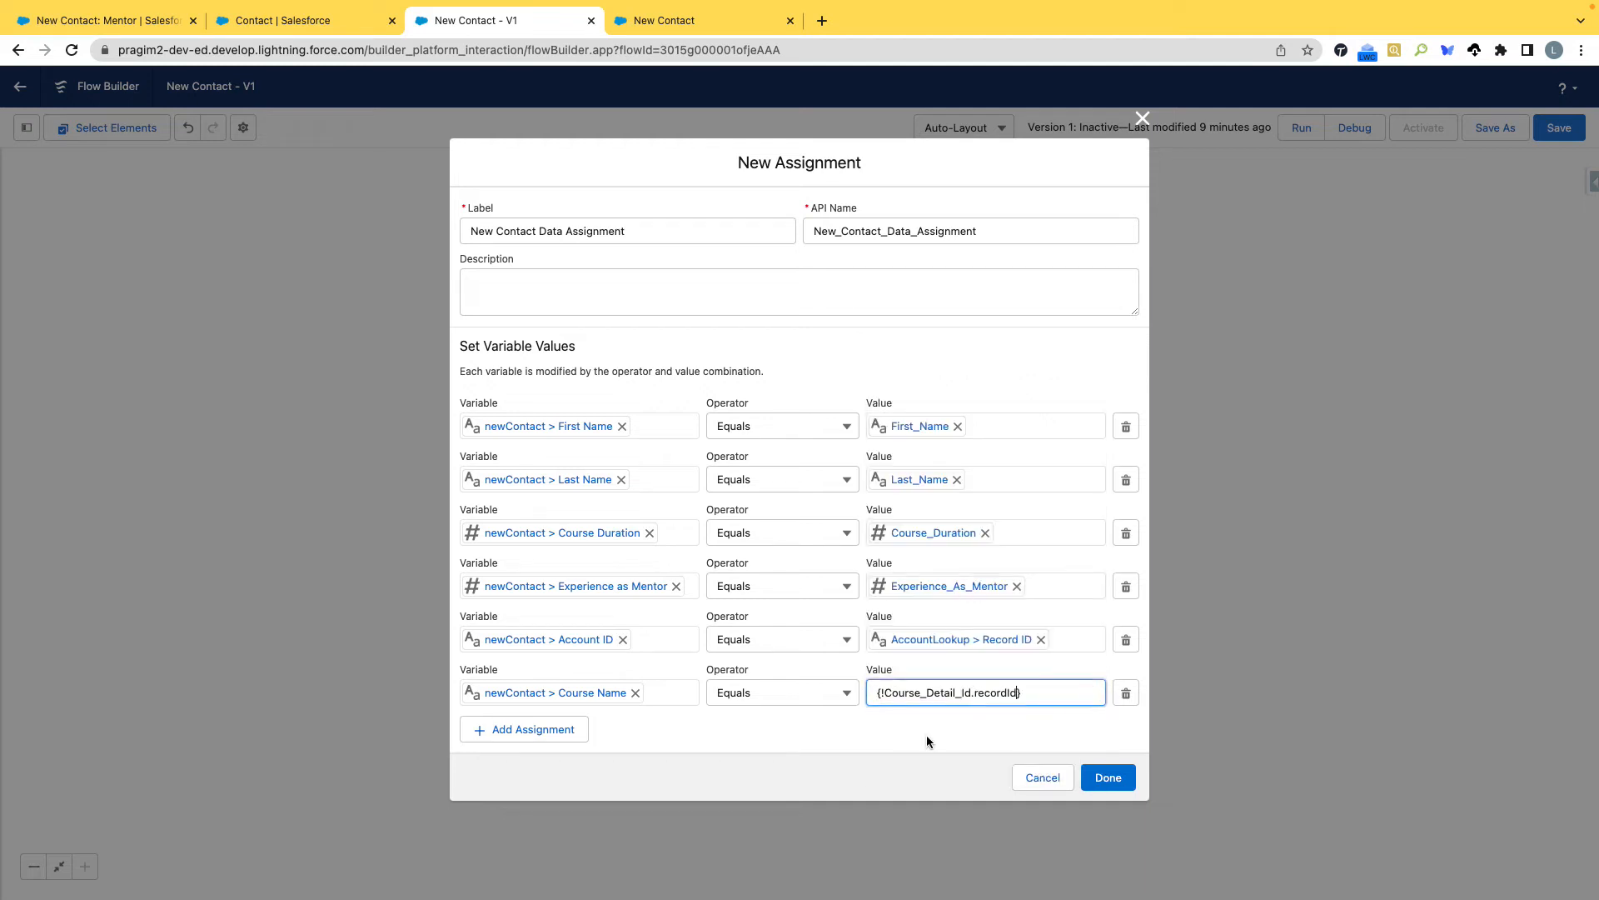
{"action": "left_click", "coordinate": [956, 721]}
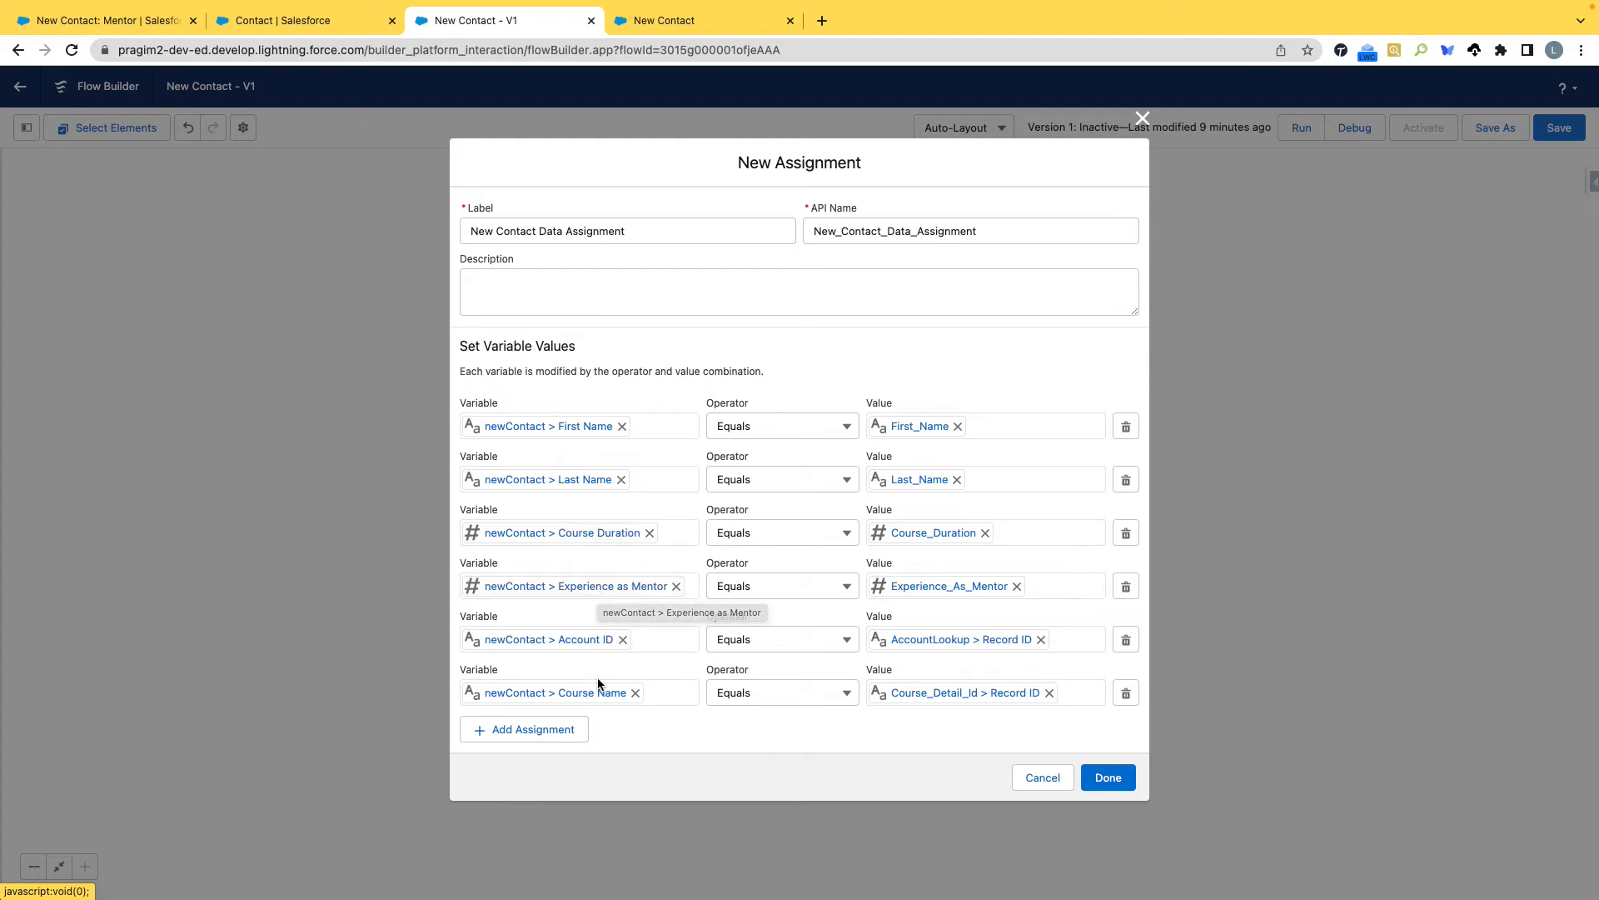
Check the assignment rows against the fields of the New Contact: Mentor form, and finish the New Contact Data Assignment element.
{"action": "left_click", "coordinate": [84, 22]}
{"action": "scroll", "coordinate": [658, 441], "scroll_direction": "up", "scroll_amount": 5}
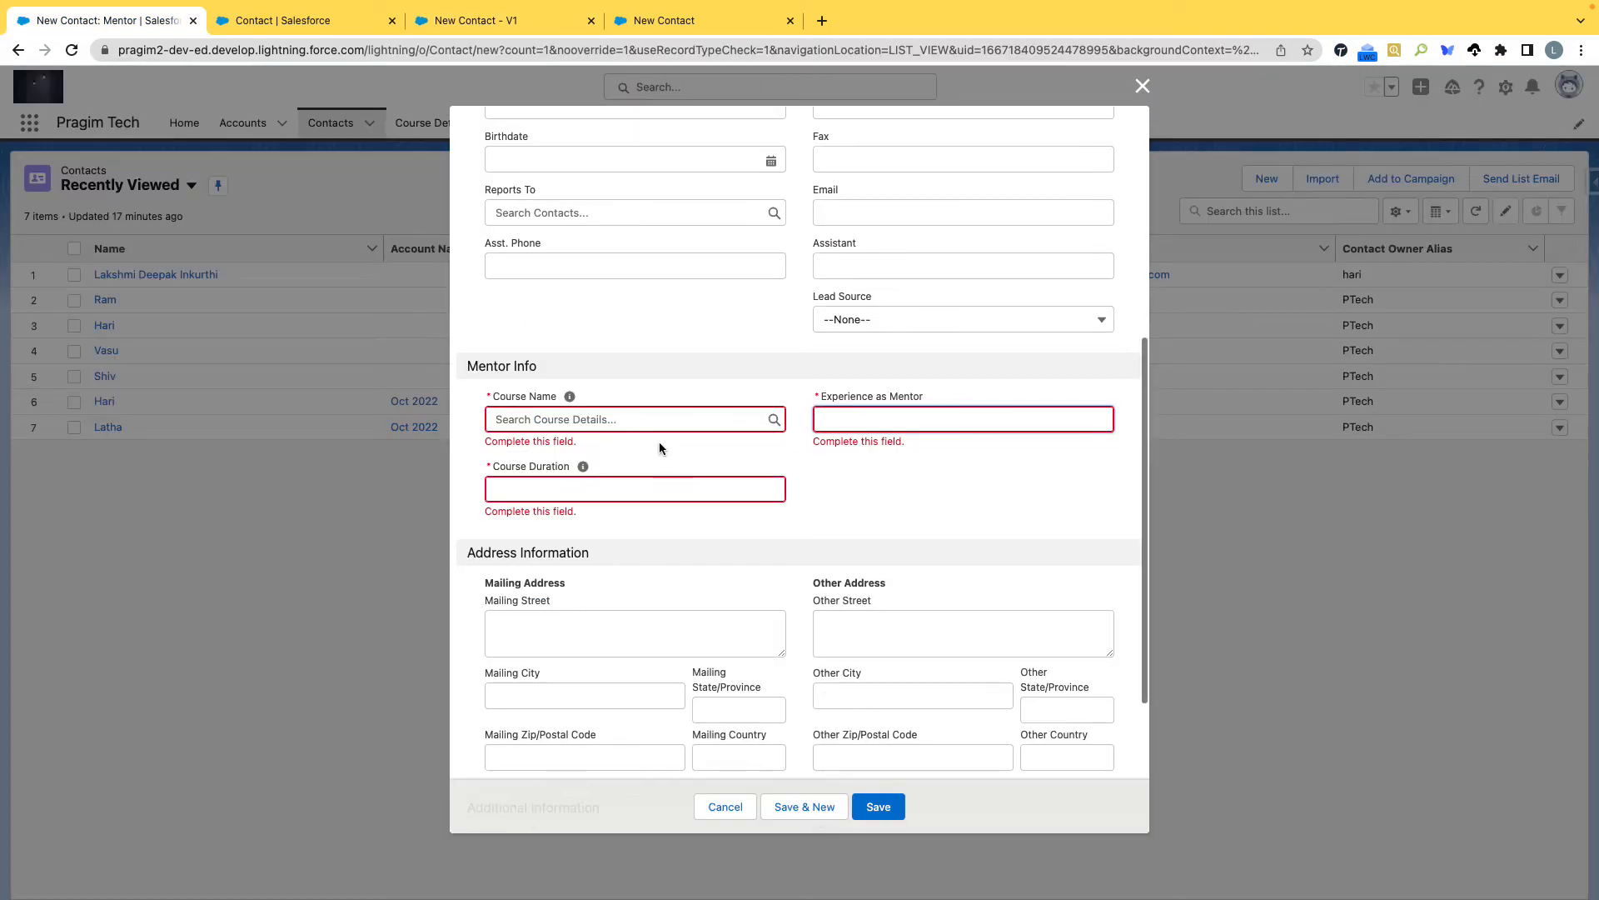
{"action": "scroll", "coordinate": [658, 442], "scroll_direction": "up", "scroll_amount": 2}
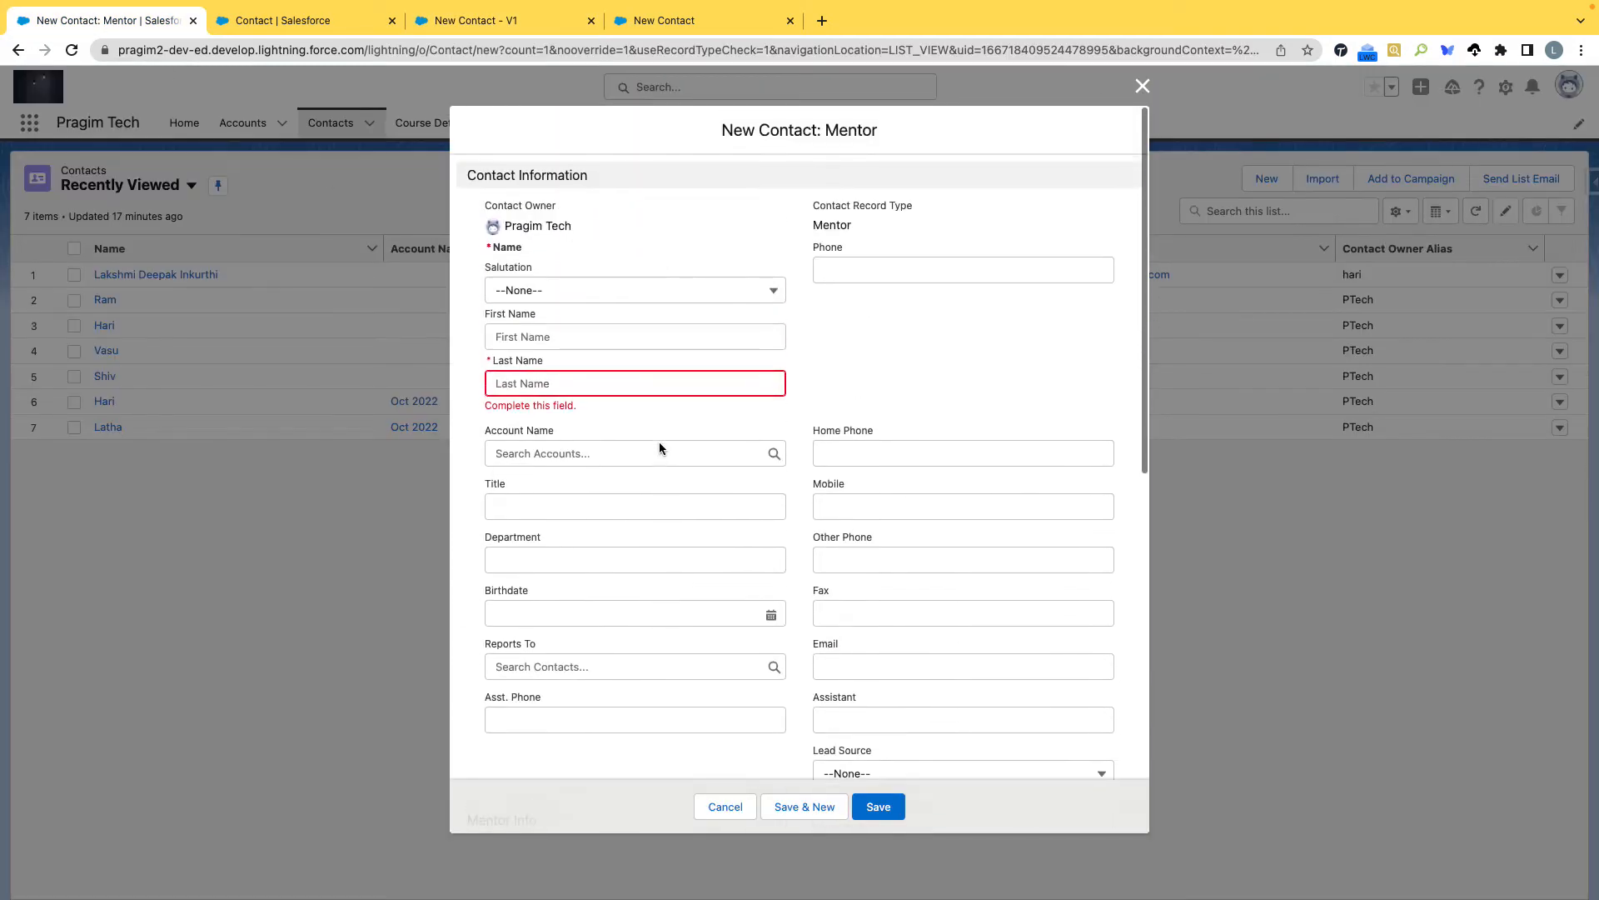
{"action": "left_click", "coordinate": [449, 23]}
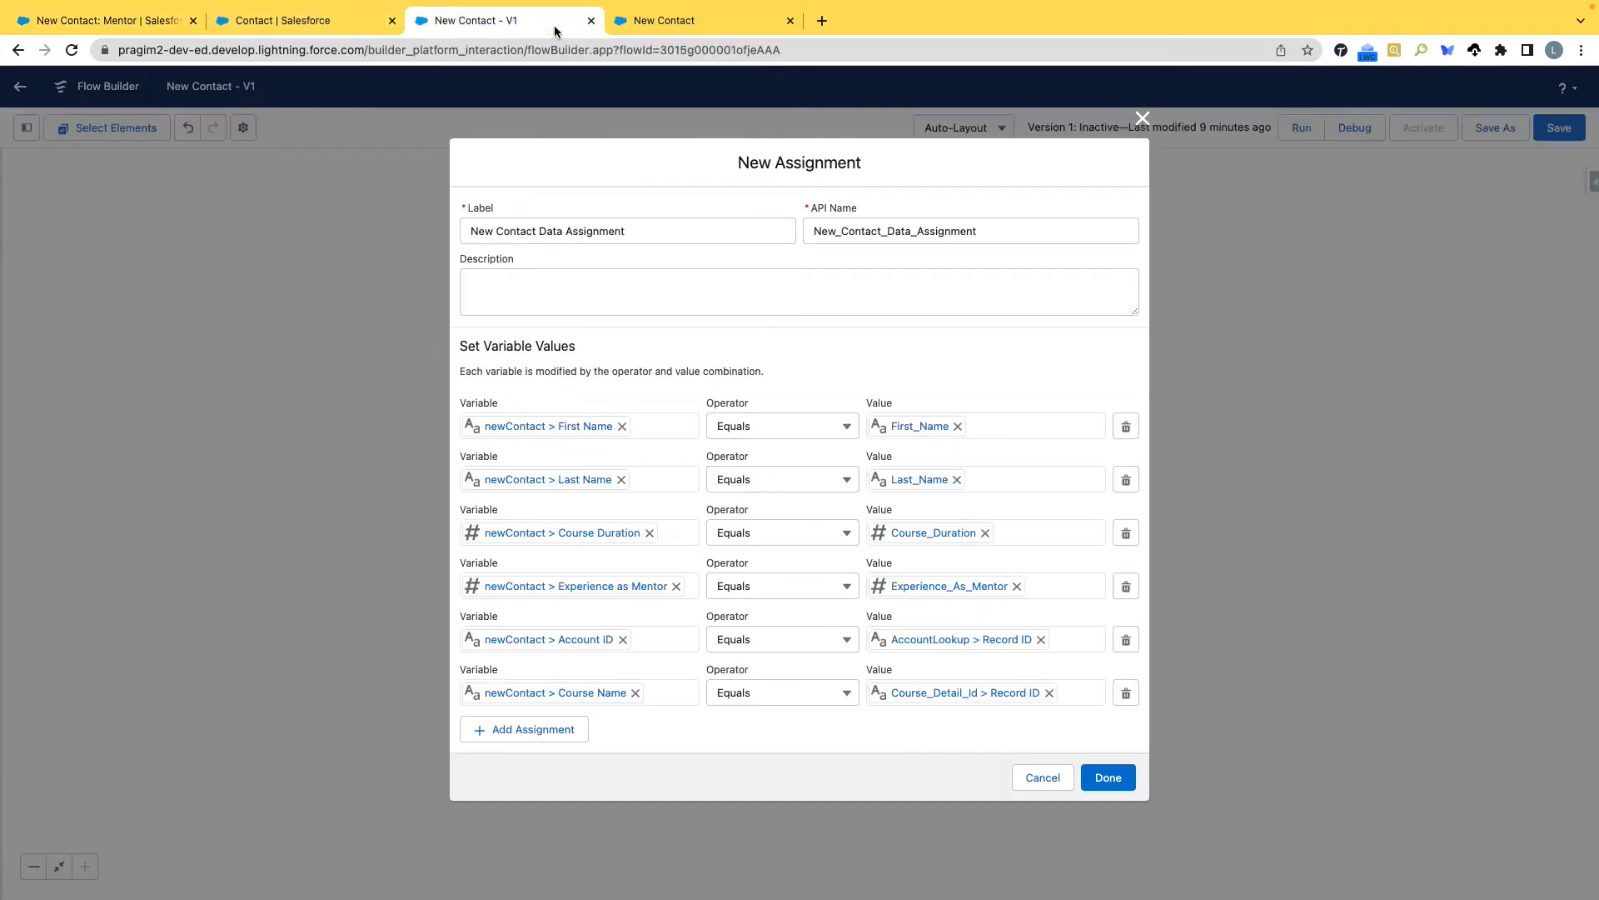
{"action": "left_click", "coordinate": [1108, 777]}
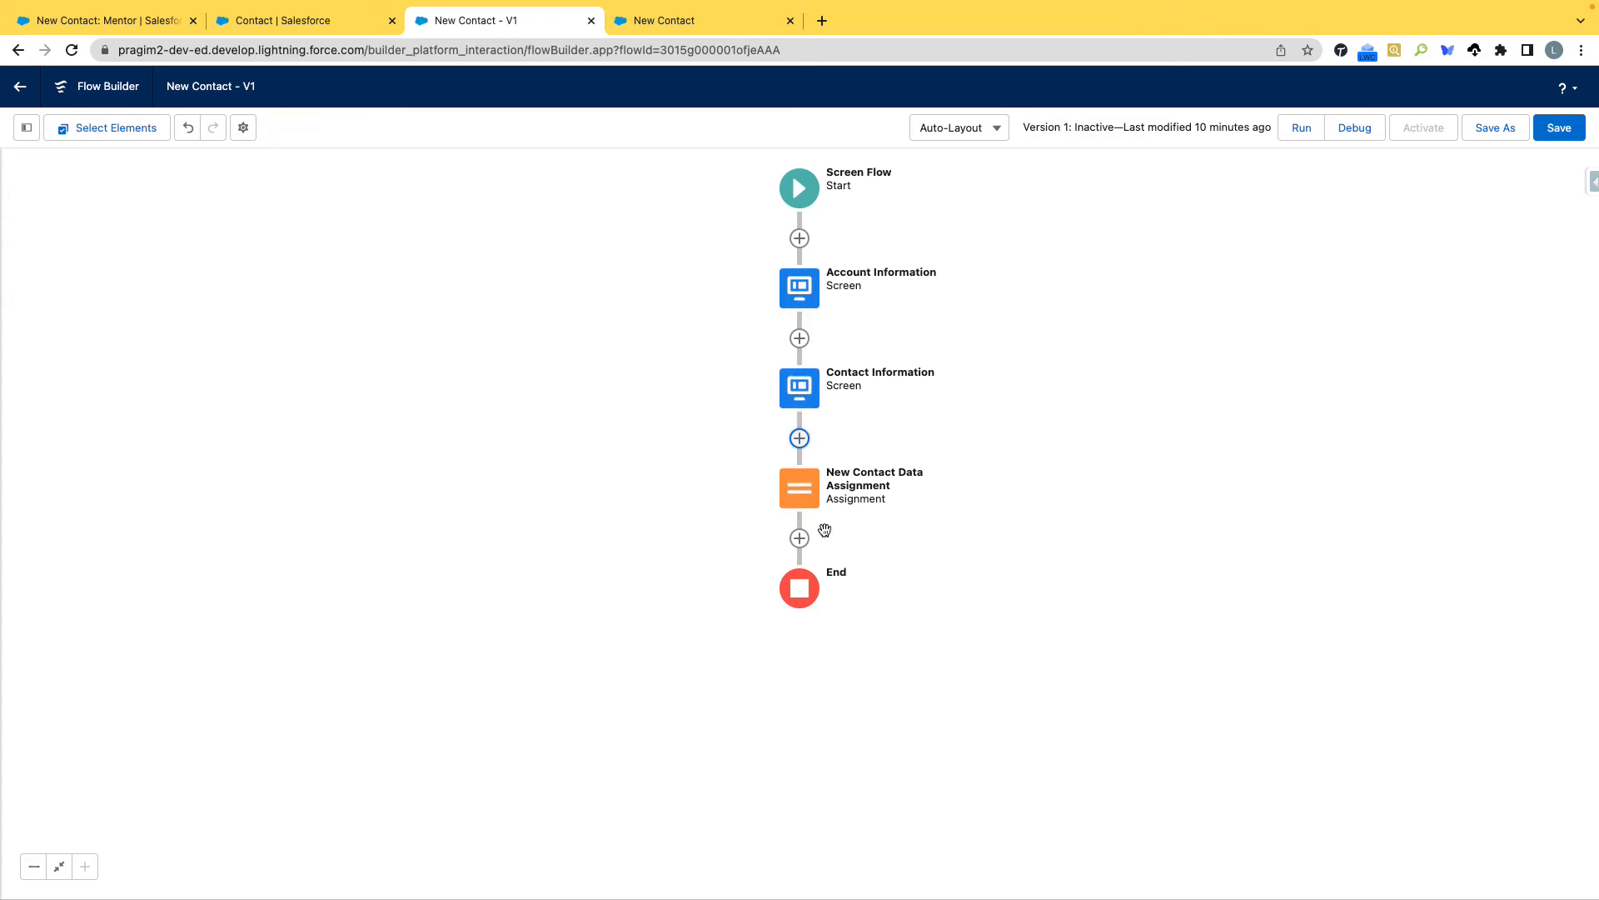
Close the open New Contact: Mentor form in Salesforce and start another contact to examine the record type choices, highlighting Mentor.
{"action": "left_click", "coordinate": [254, 20]}
{"action": "left_click", "coordinate": [104, 23]}
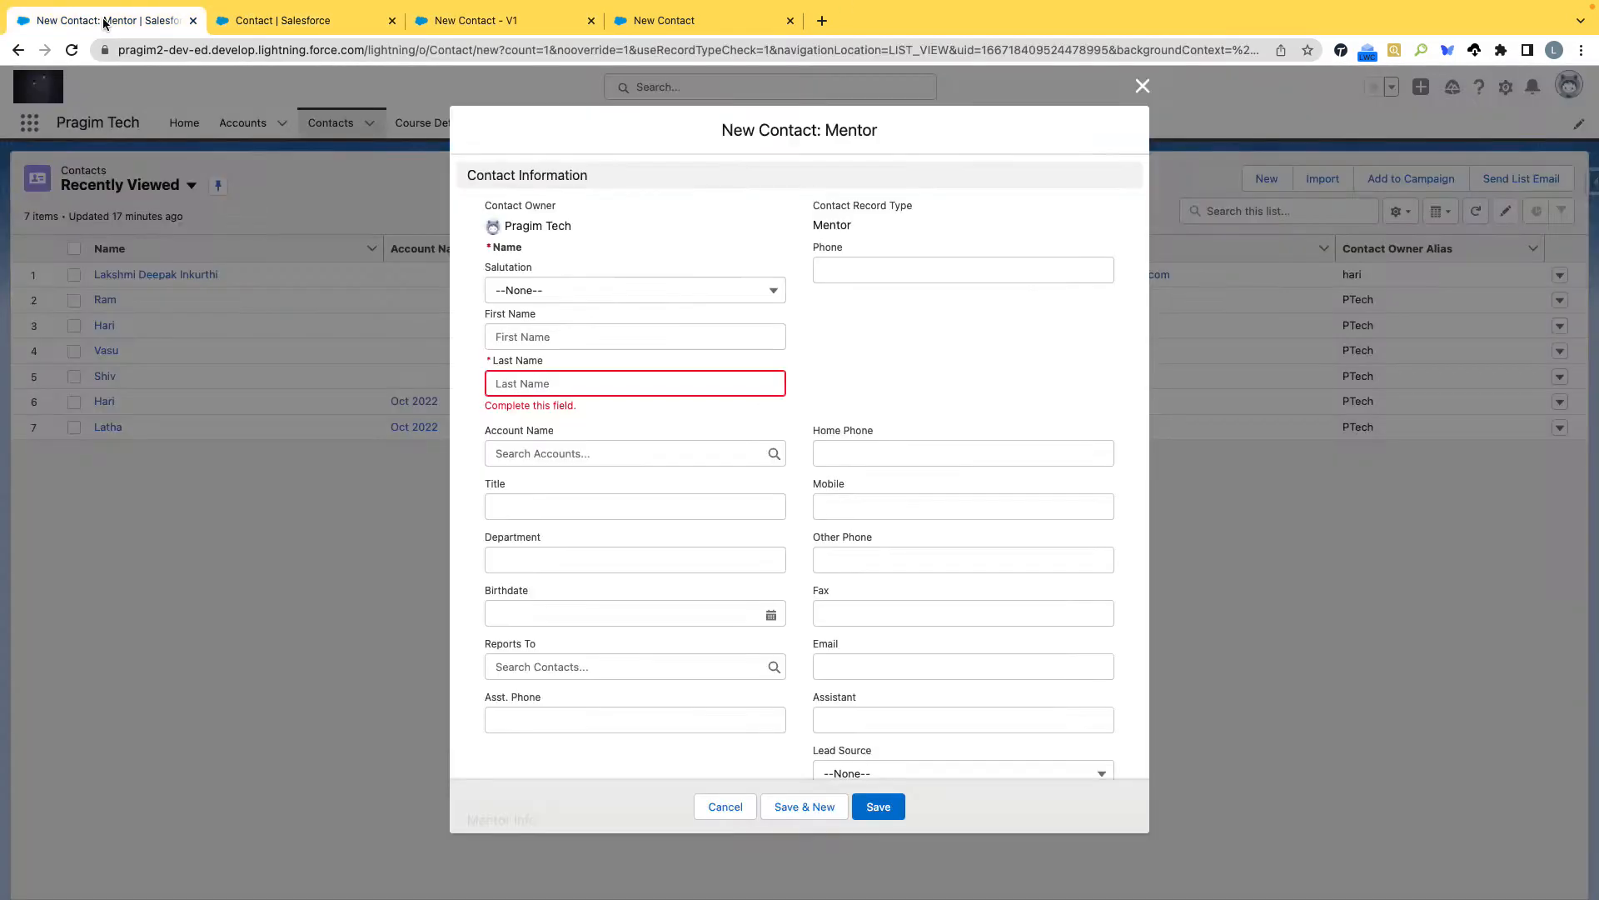
{"action": "left_click", "coordinate": [1138, 88]}
{"action": "left_click", "coordinate": [1266, 177]}
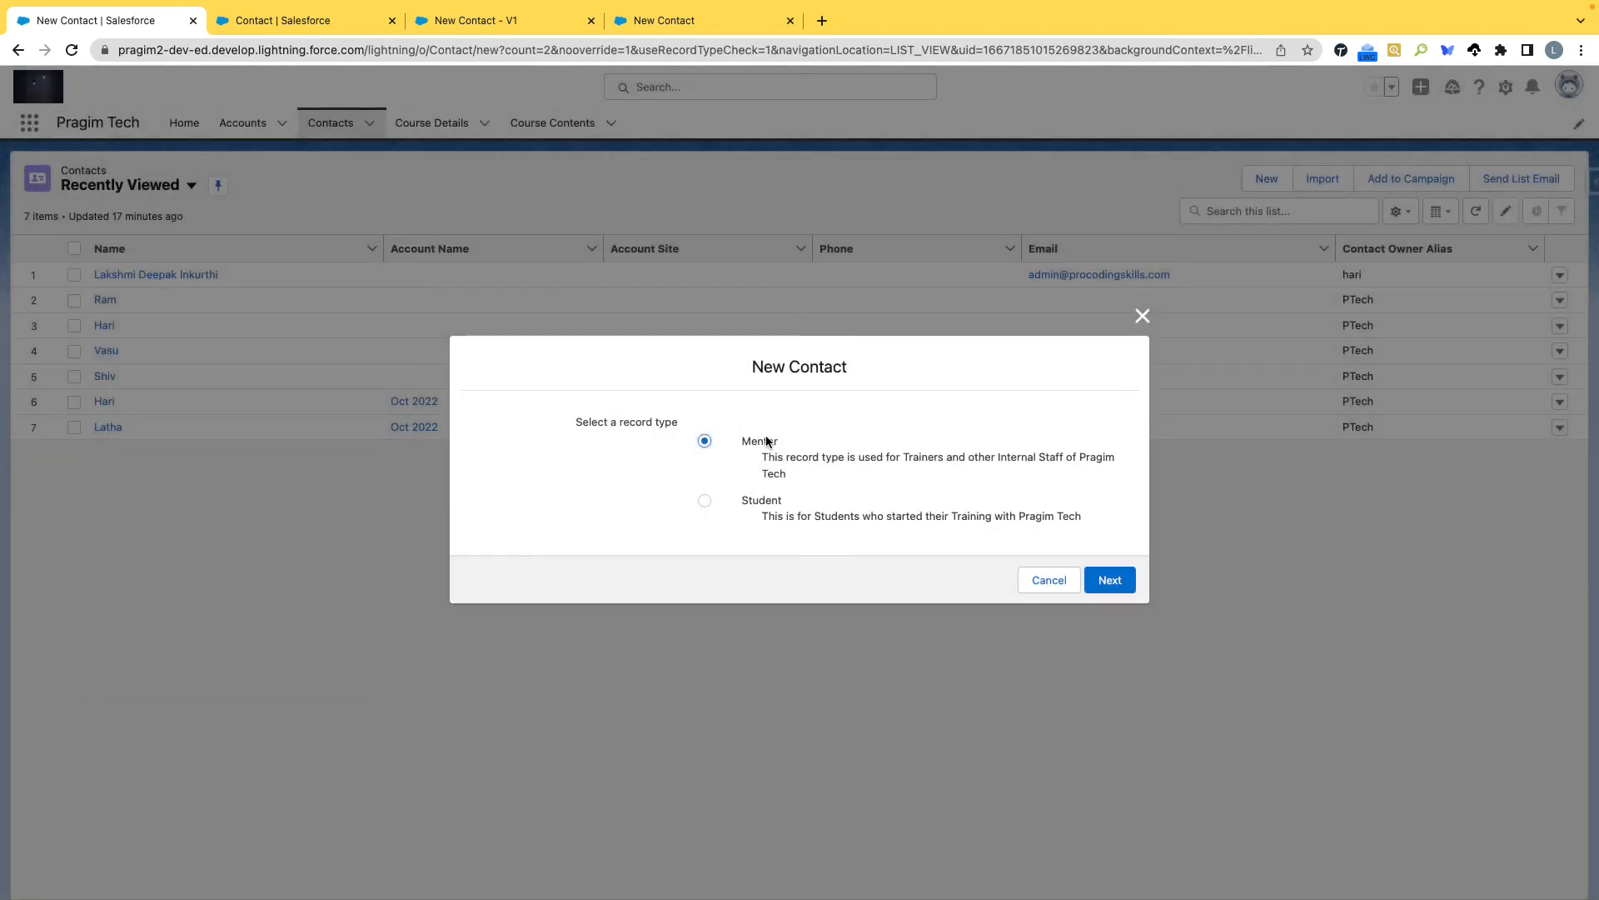
{"action": "left_click_drag", "start_coordinate": [738, 442], "coordinate": [783, 441]}
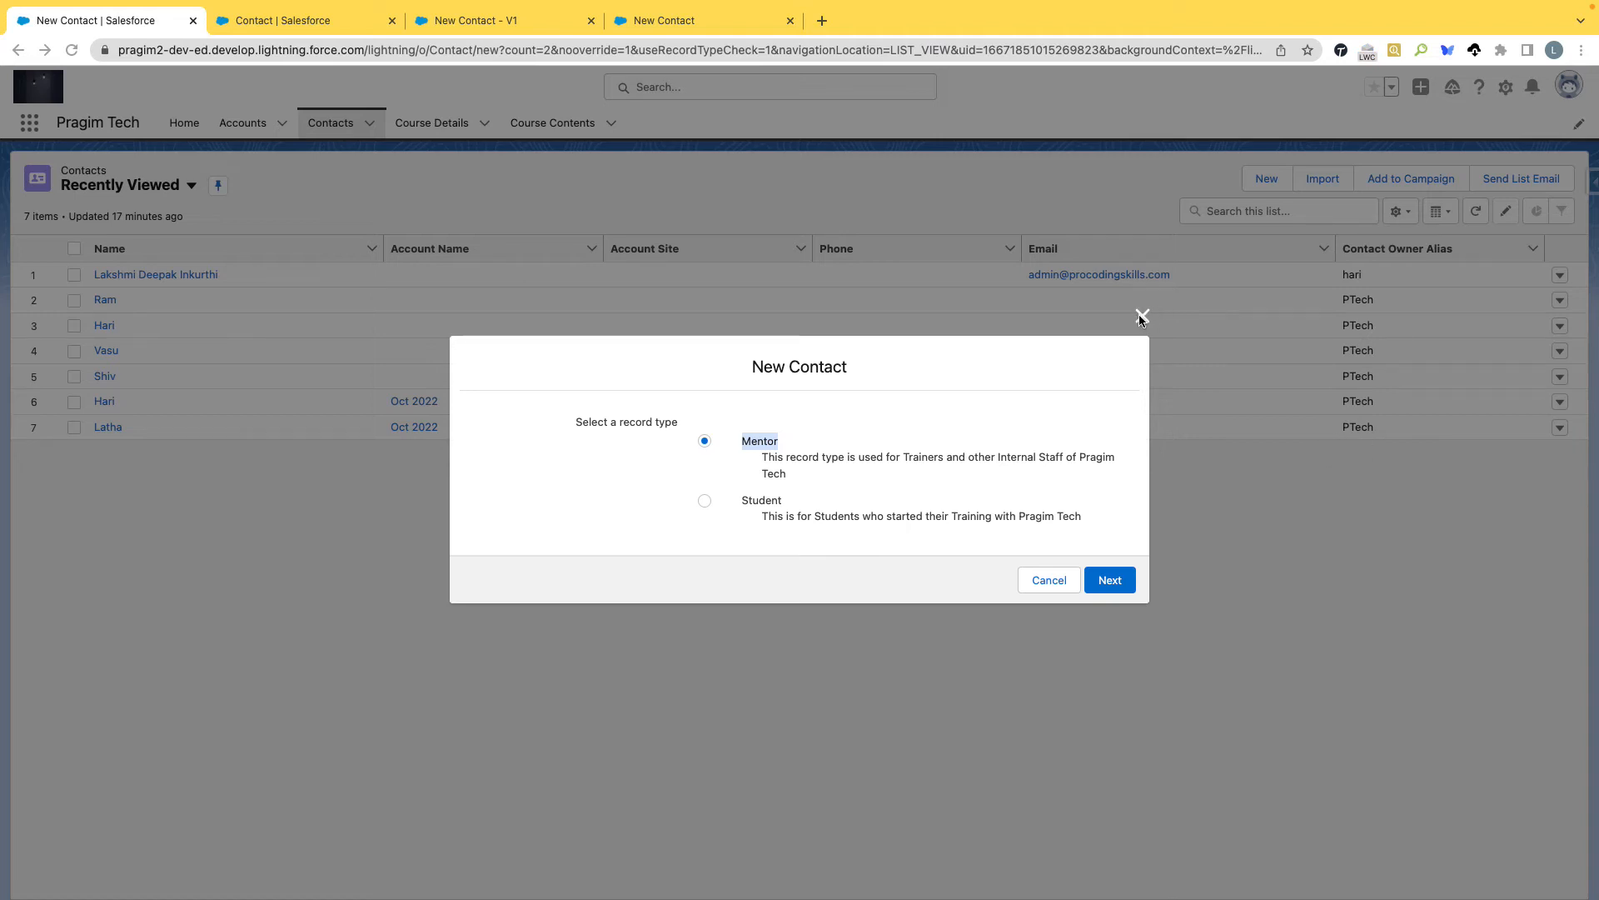
In the flow, add a Get Records element labelled Contact Record Types after New Contact Data Assignment, using the Record Type object.
{"action": "left_click", "coordinate": [506, 22]}
{"action": "left_click", "coordinate": [799, 538]}
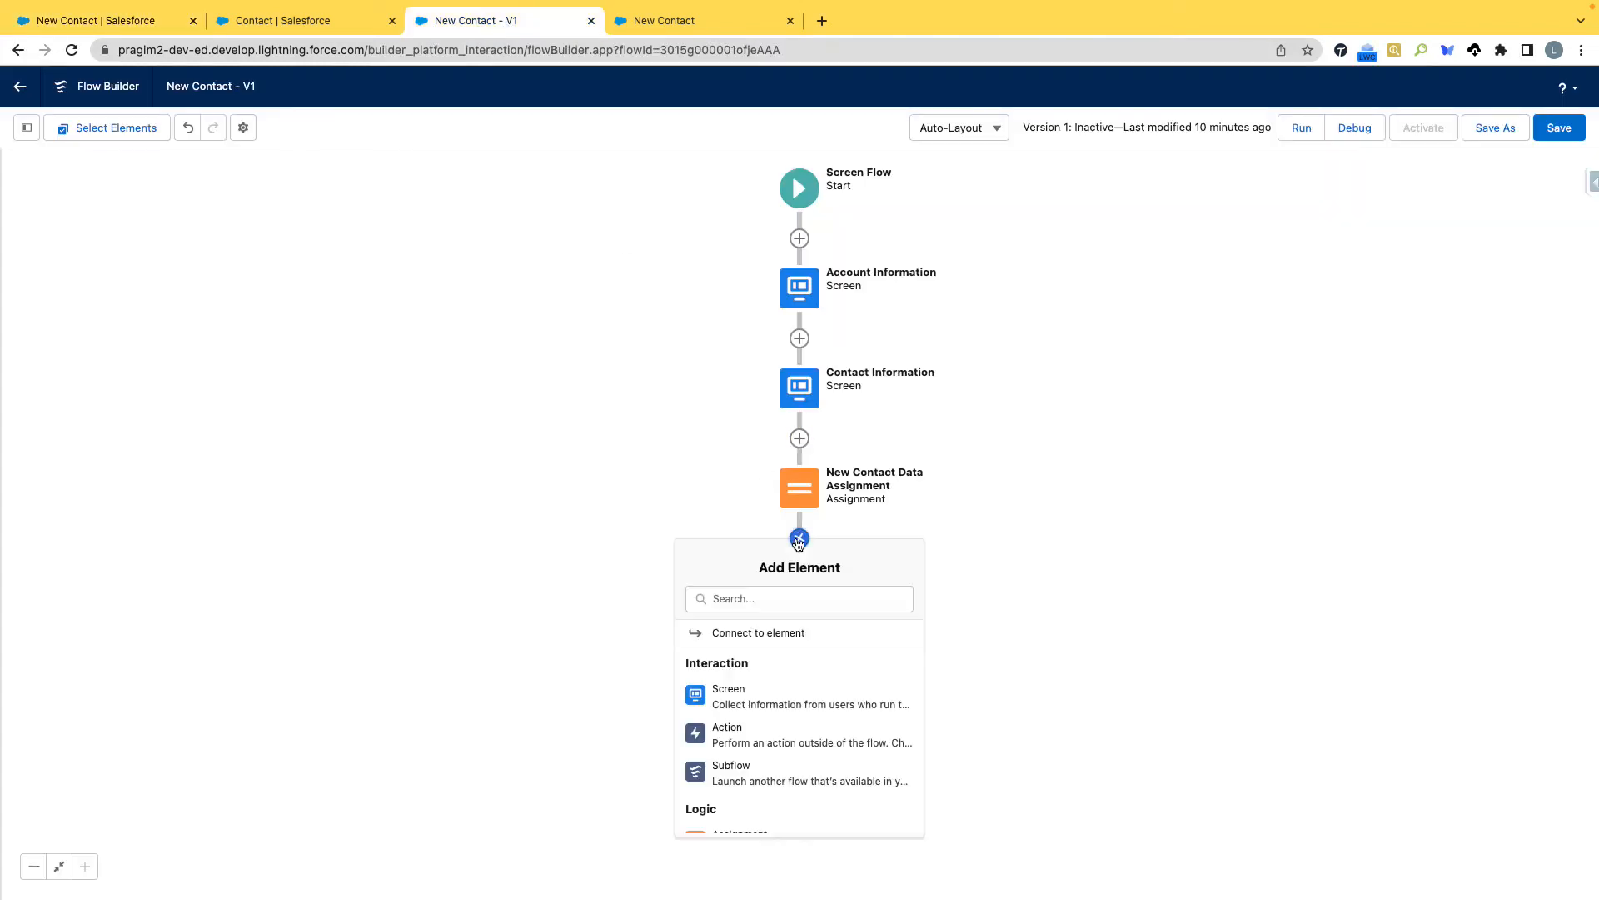
{"action": "scroll", "coordinate": [787, 700], "scroll_direction": "down", "scroll_amount": 10}
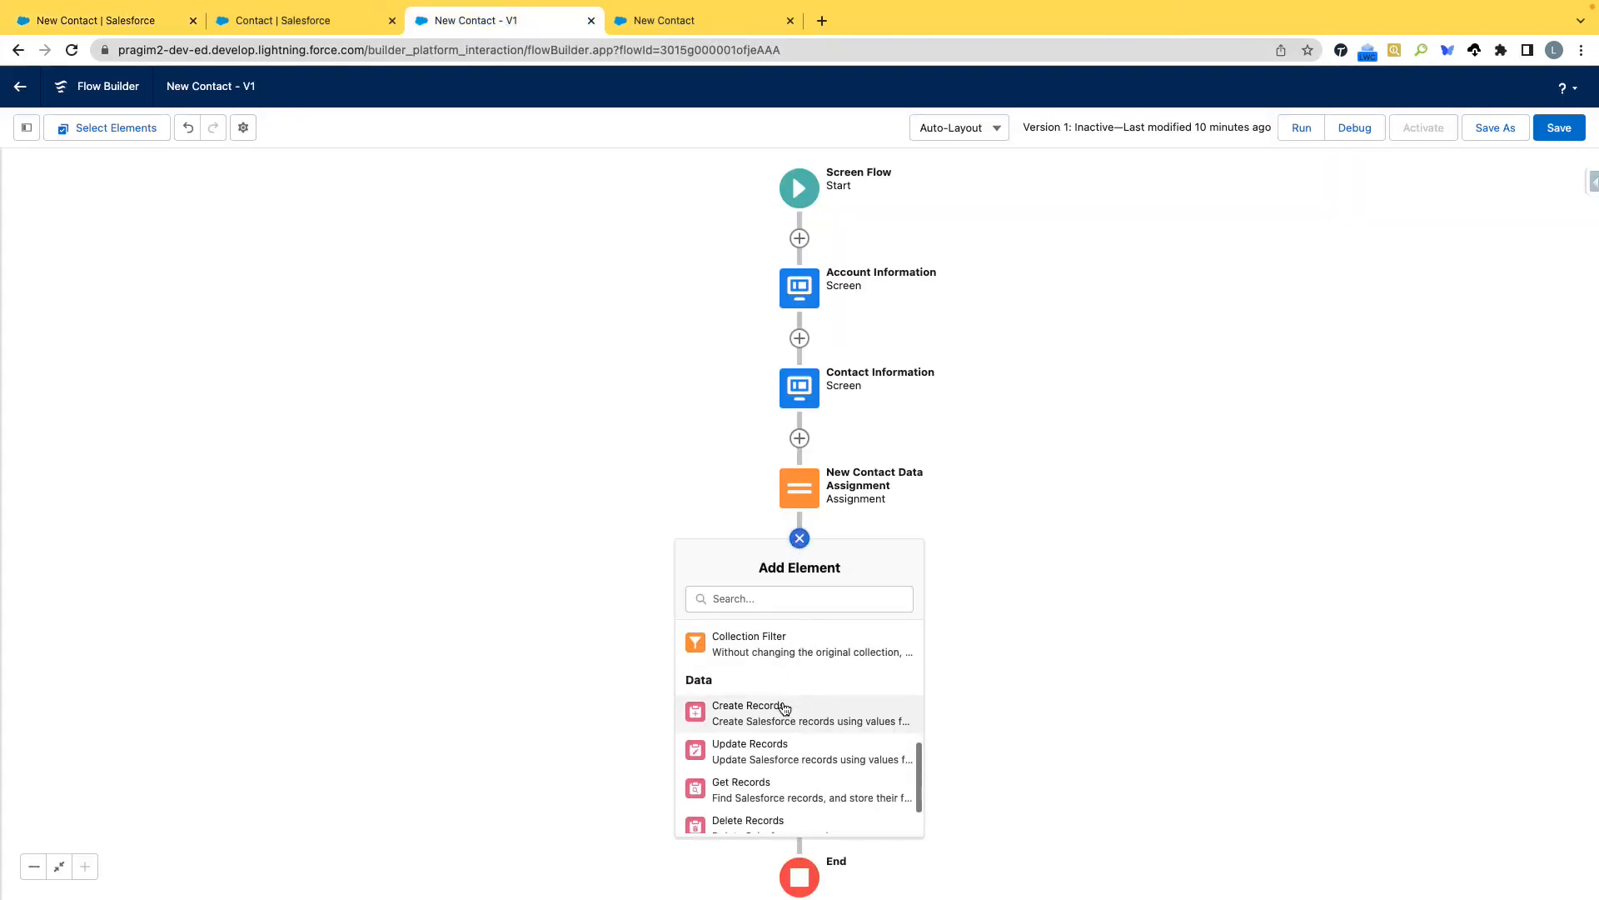
{"action": "left_click", "coordinate": [750, 743]}
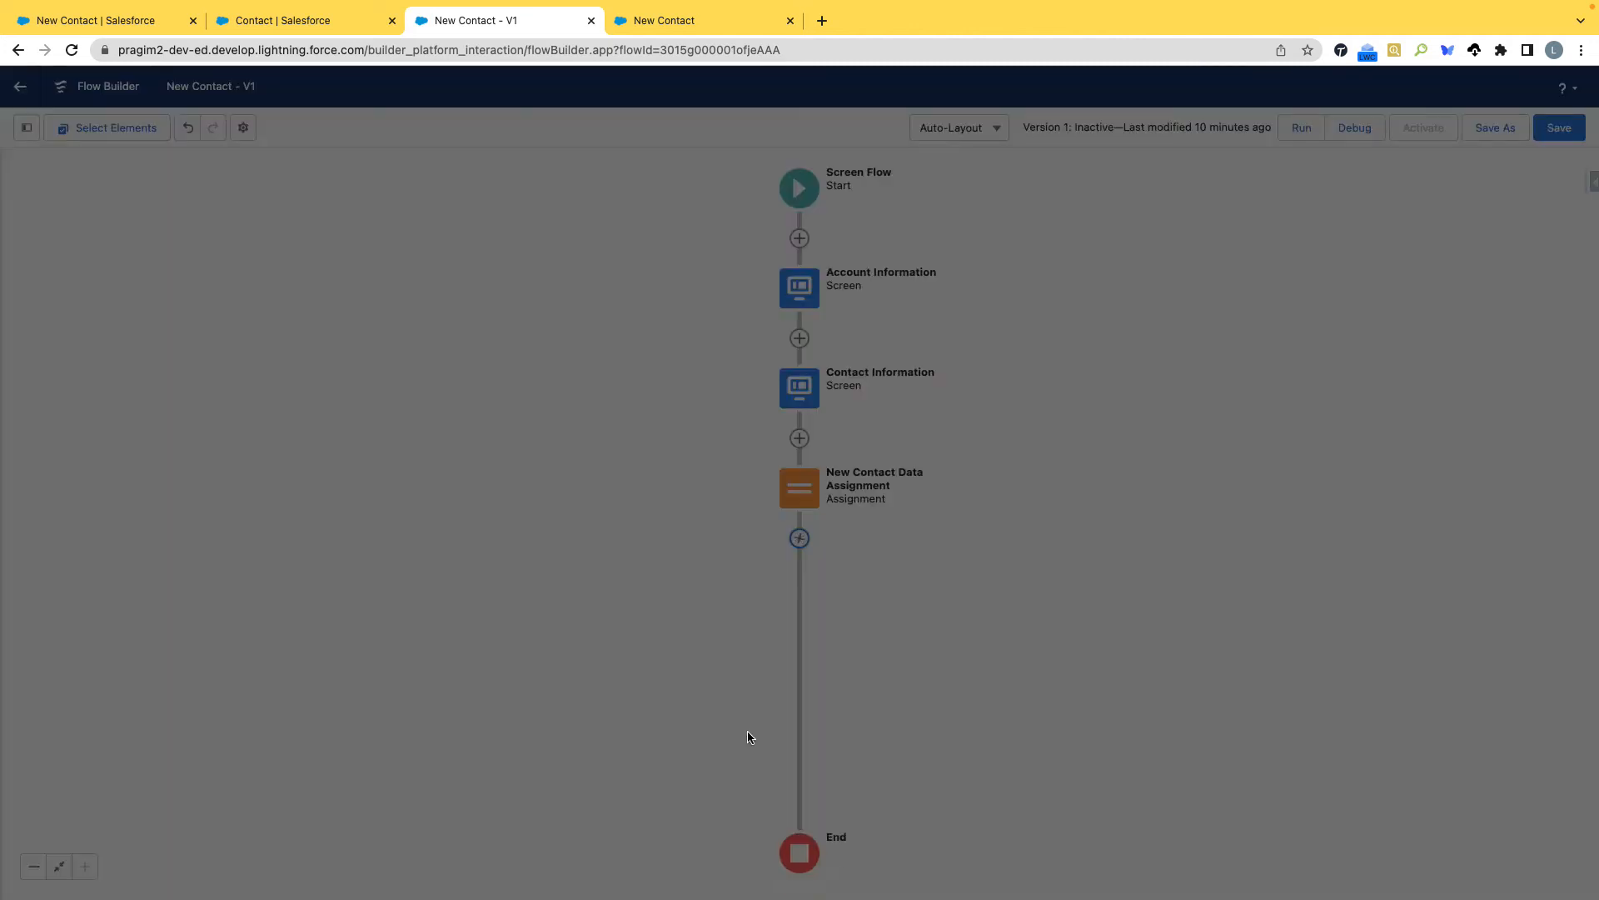
{"action": "type", "text": "Contact Record Types"}
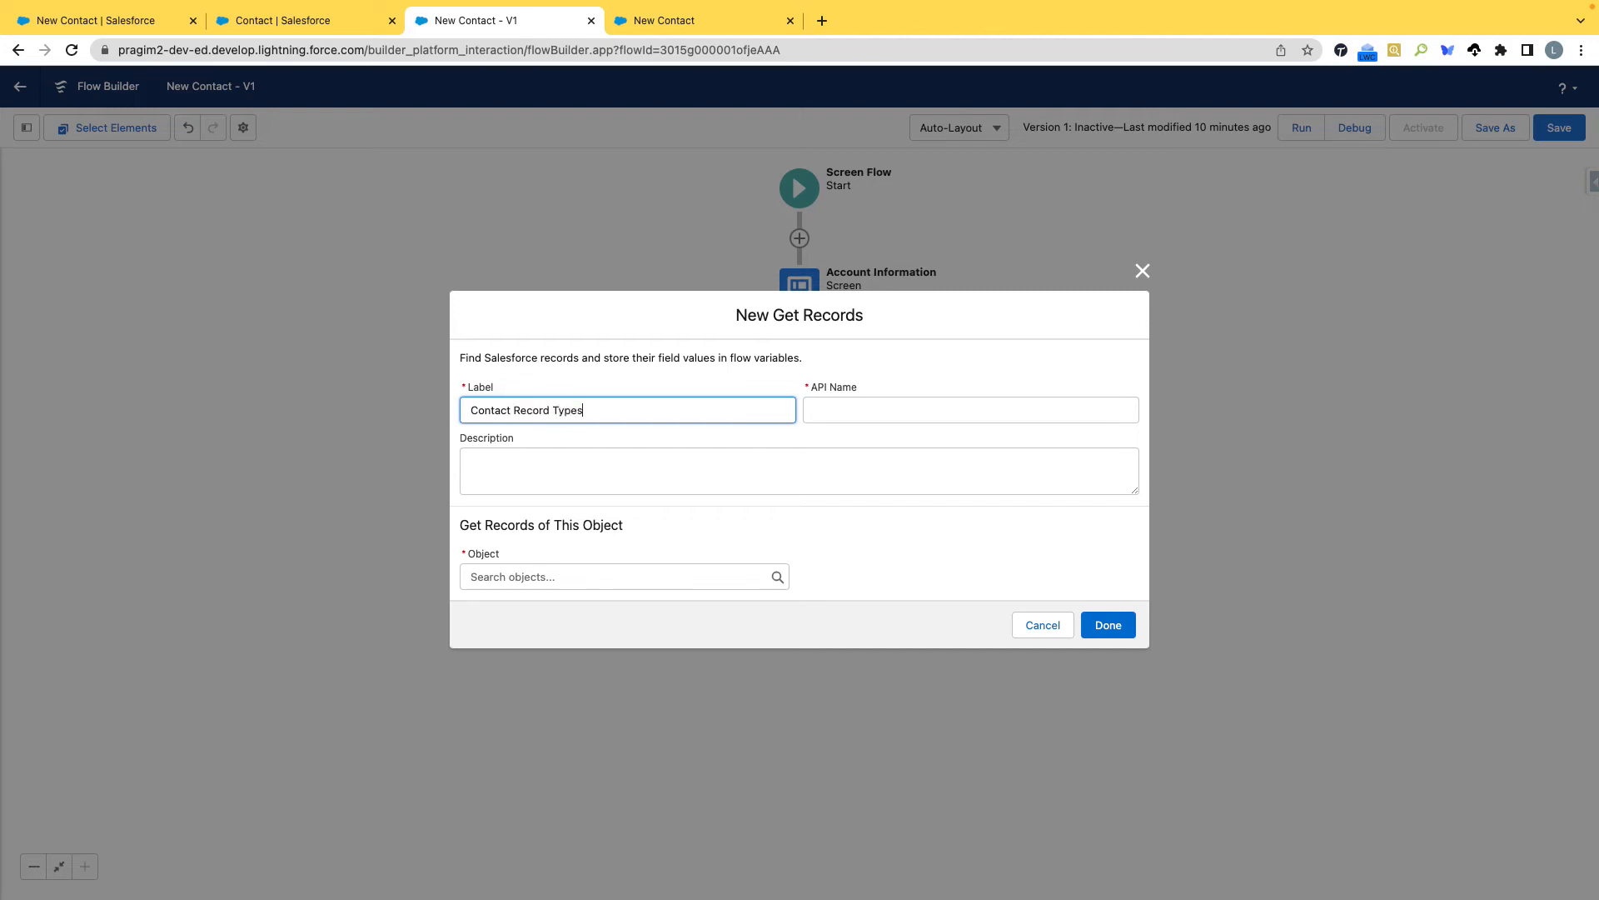
{"action": "key", "text": "Tab"}
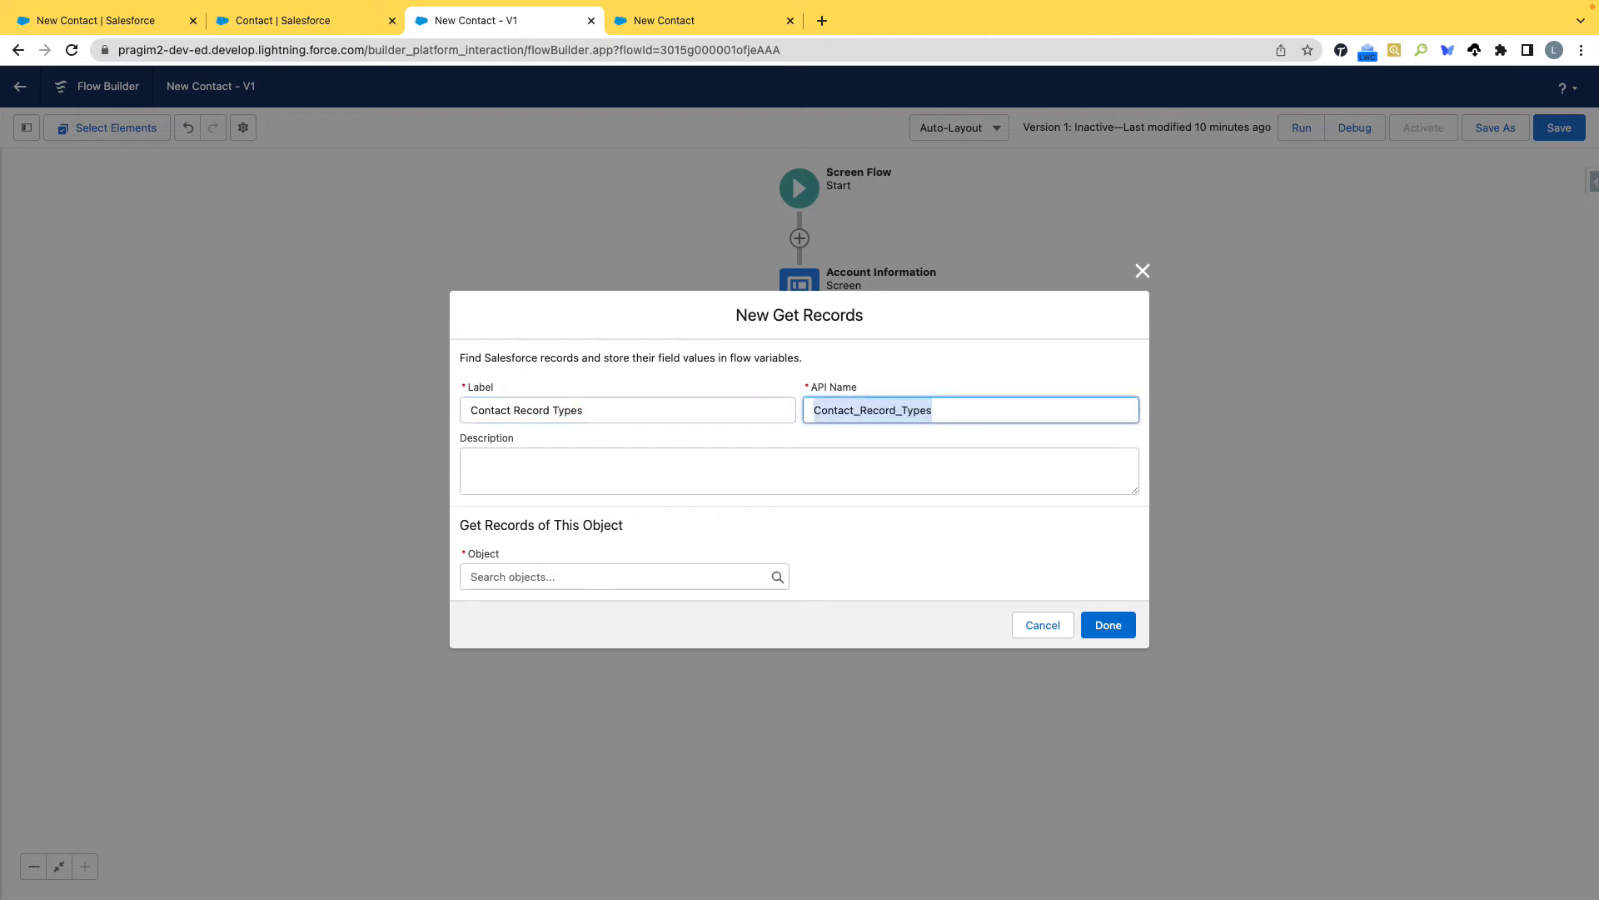
{"action": "left_click", "coordinate": [579, 579]}
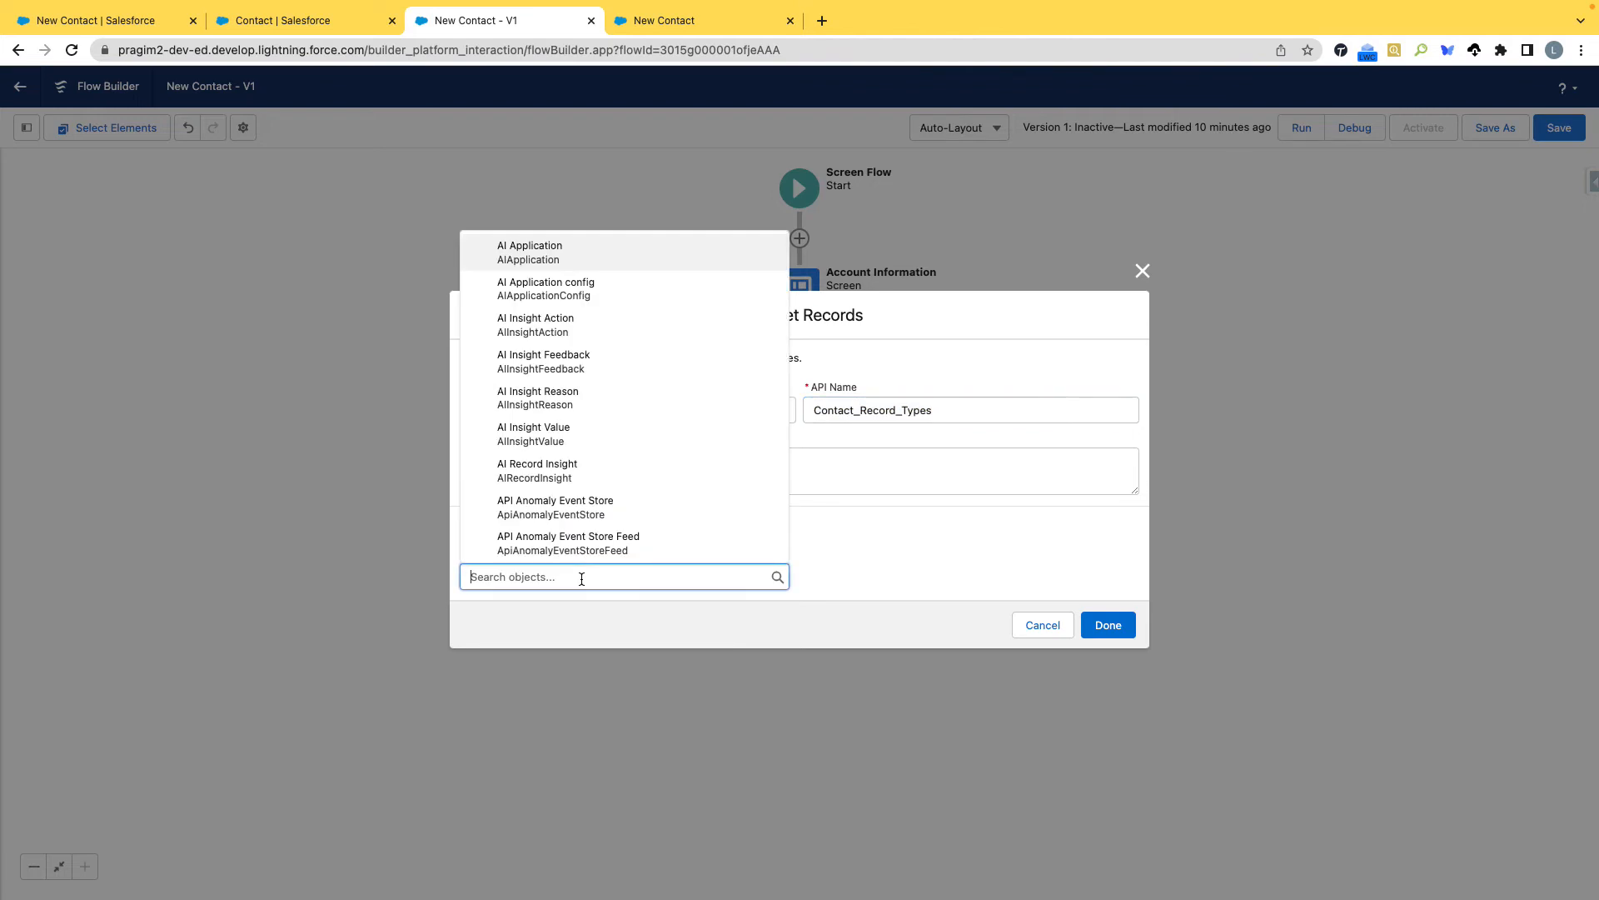
{"action": "type", "text": "RecordT"}
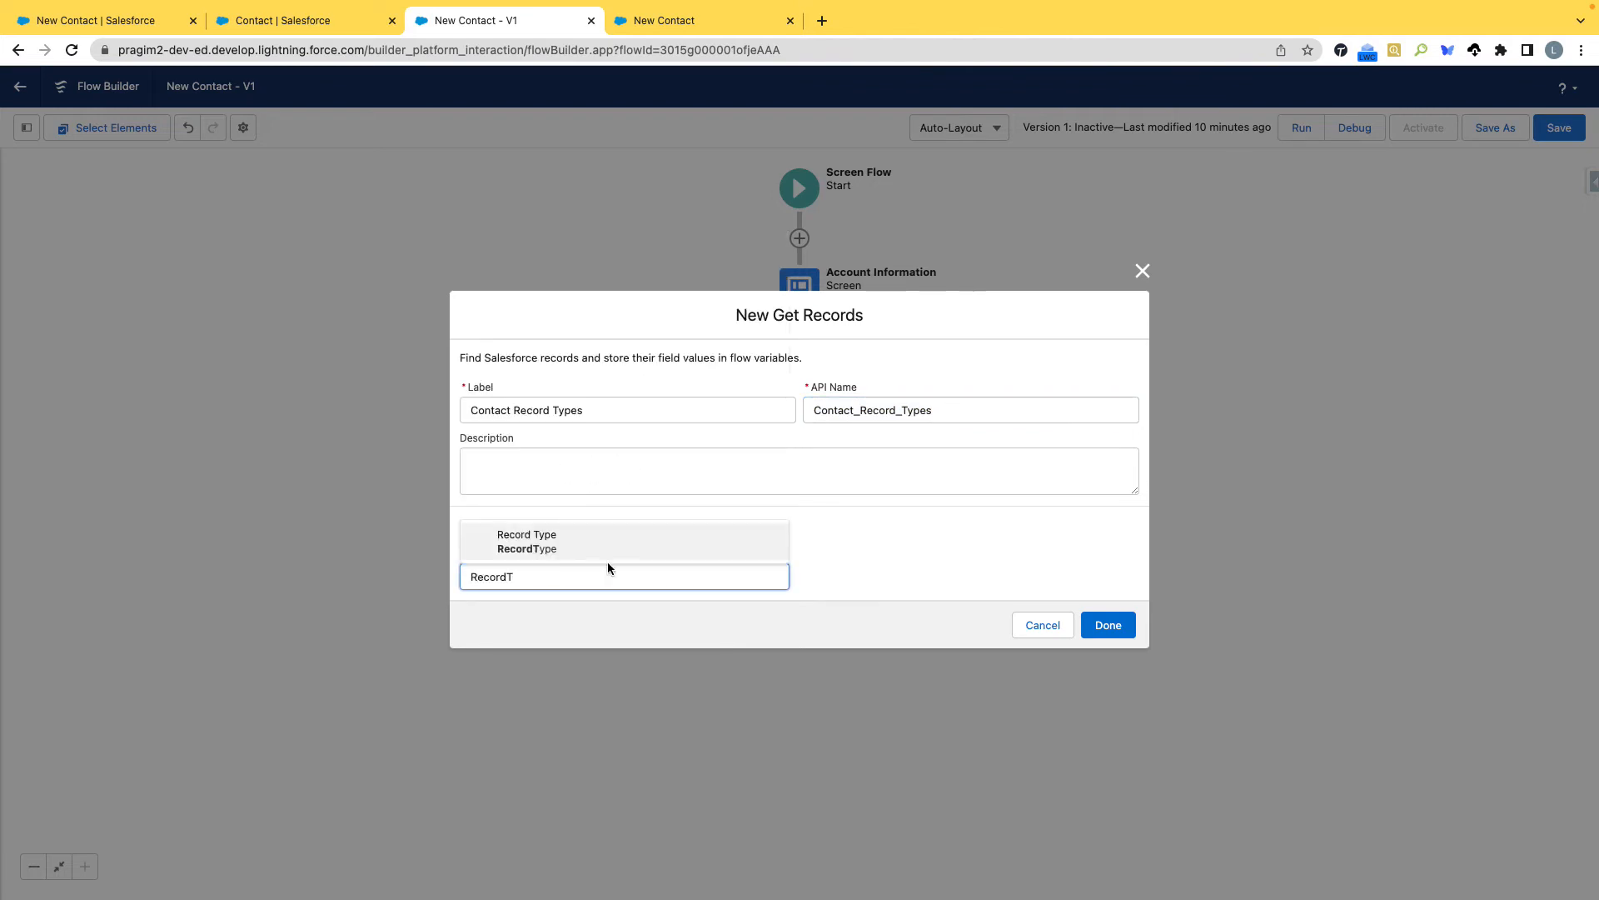
{"action": "left_click", "coordinate": [547, 546]}
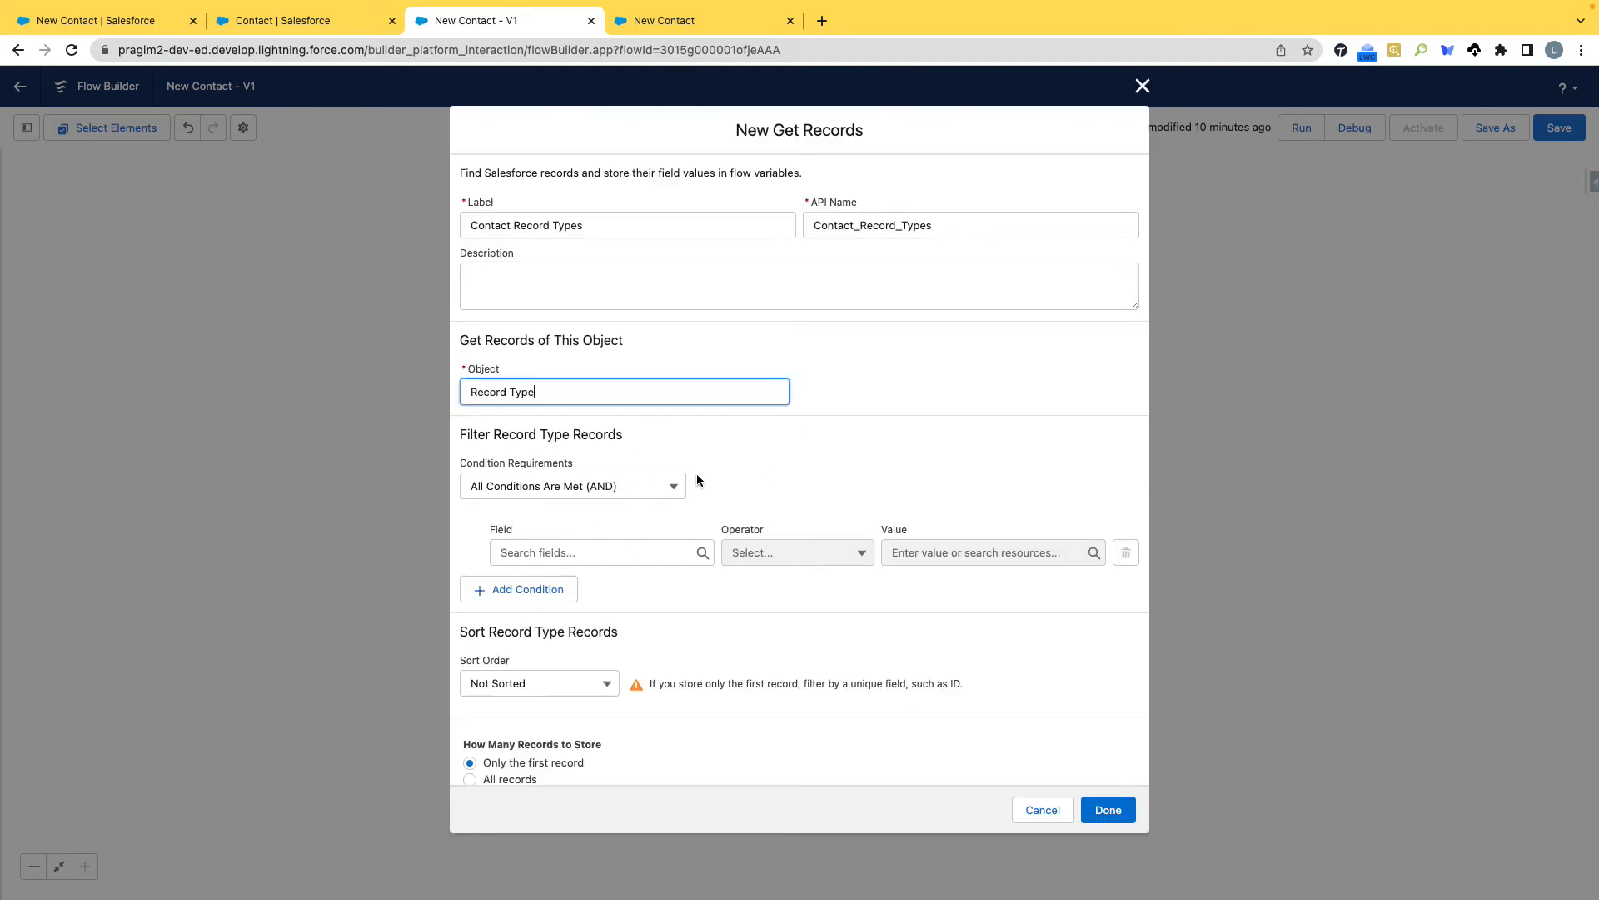
Filter the Record Type records with the condition SobjectType Equals Contact.
{"action": "left_click", "coordinate": [599, 554]}
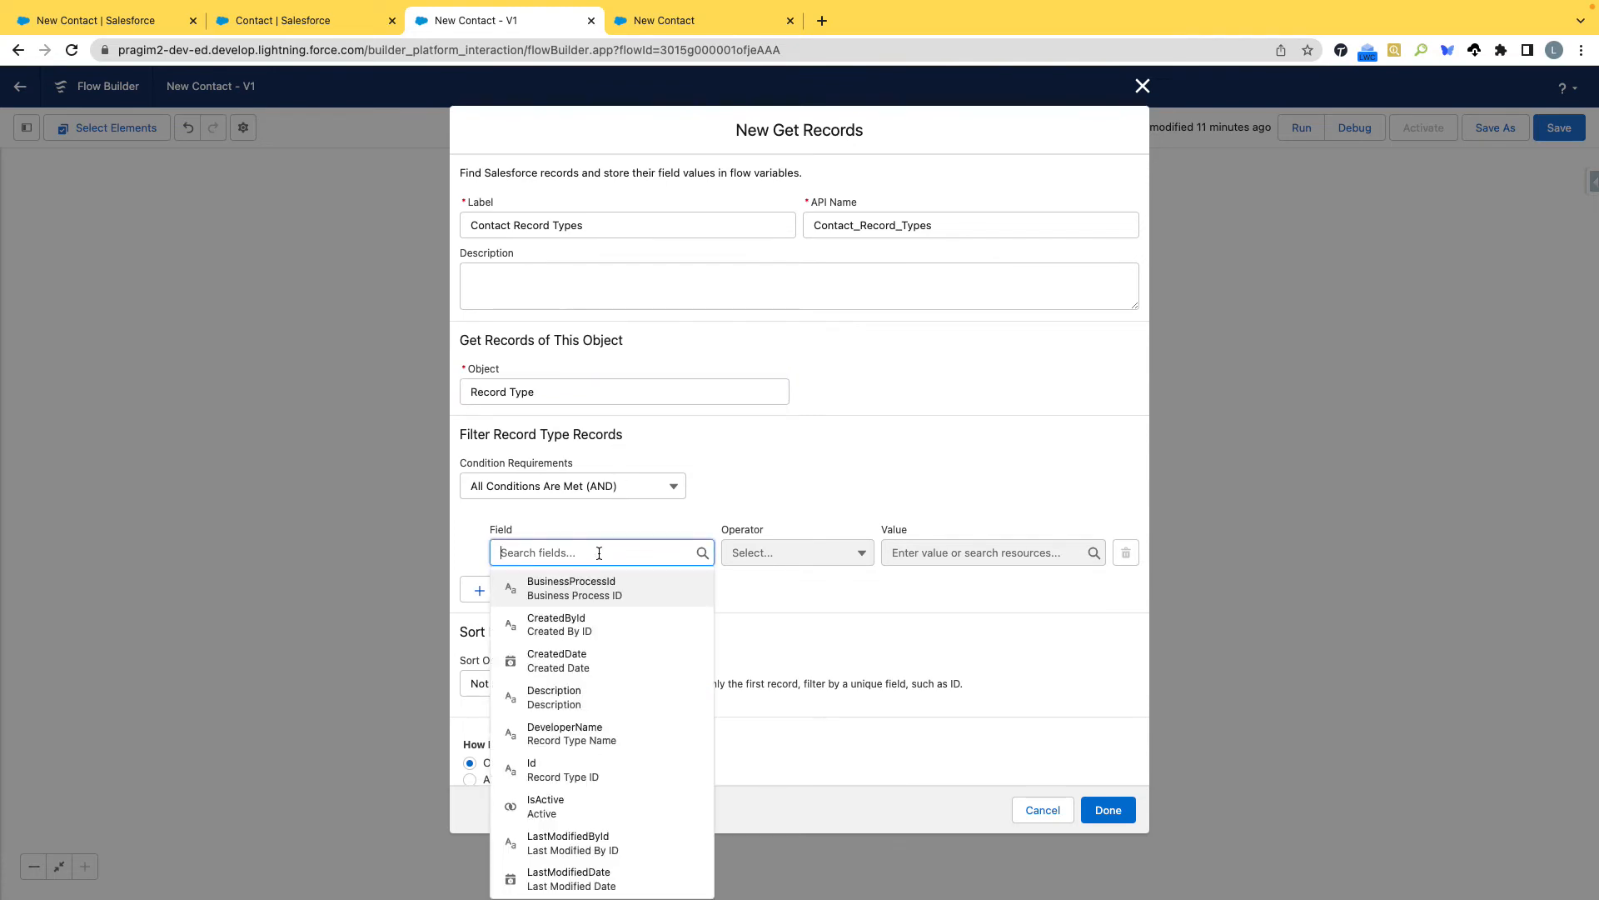
{"action": "type", "text": "s"}
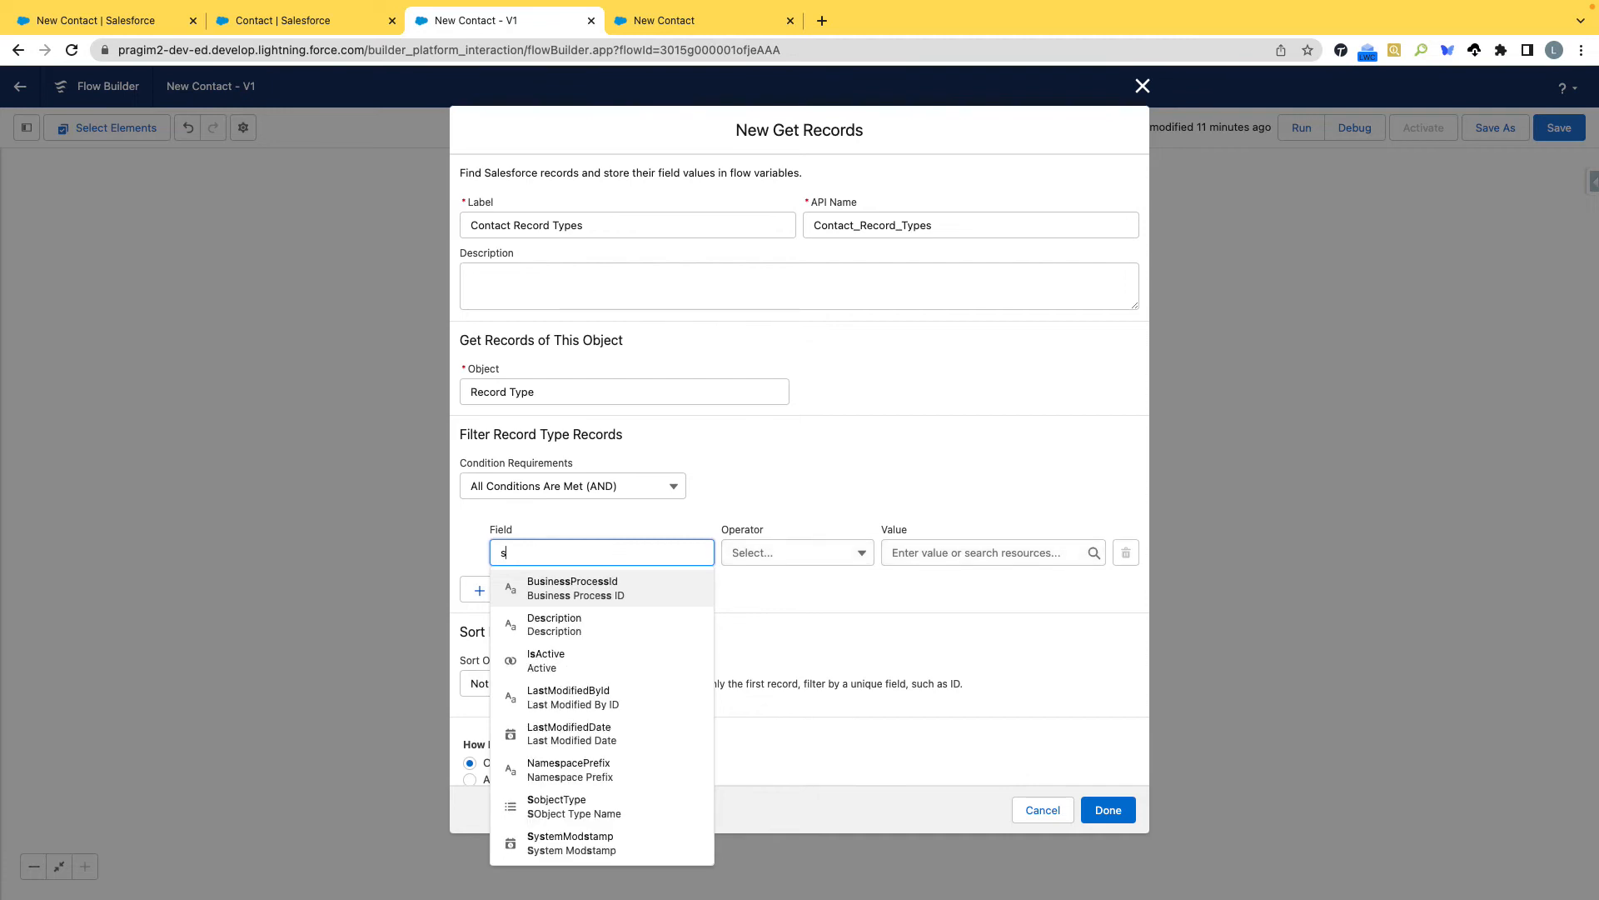
{"action": "left_click", "coordinate": [591, 806]}
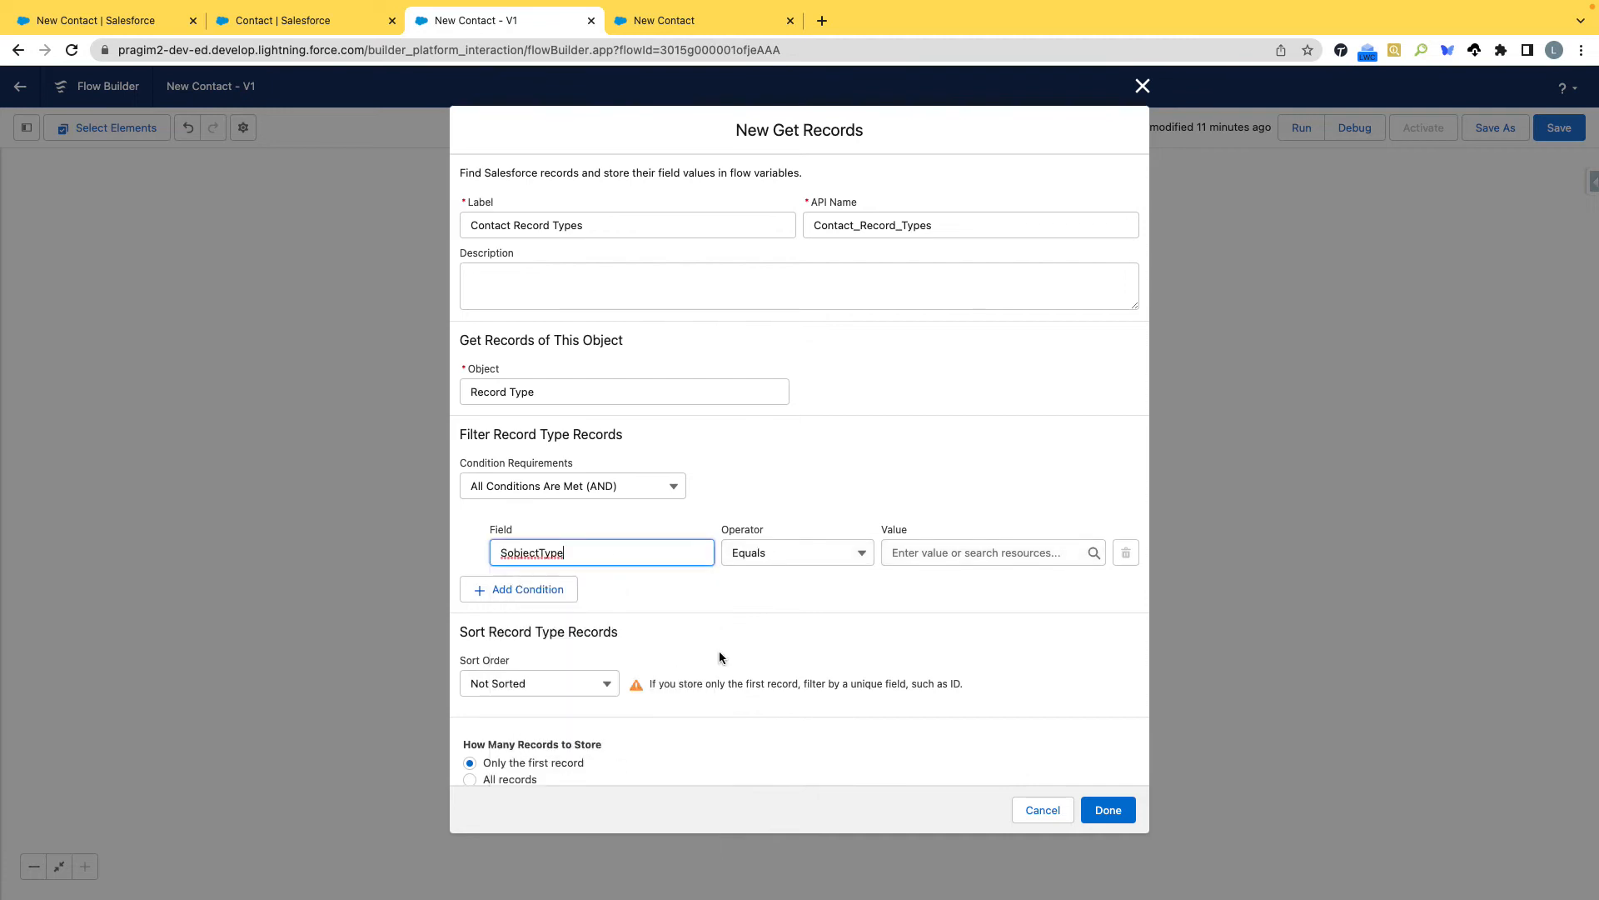
{"action": "left_click", "coordinate": [919, 555]}
{"action": "type", "text": "Contact"}
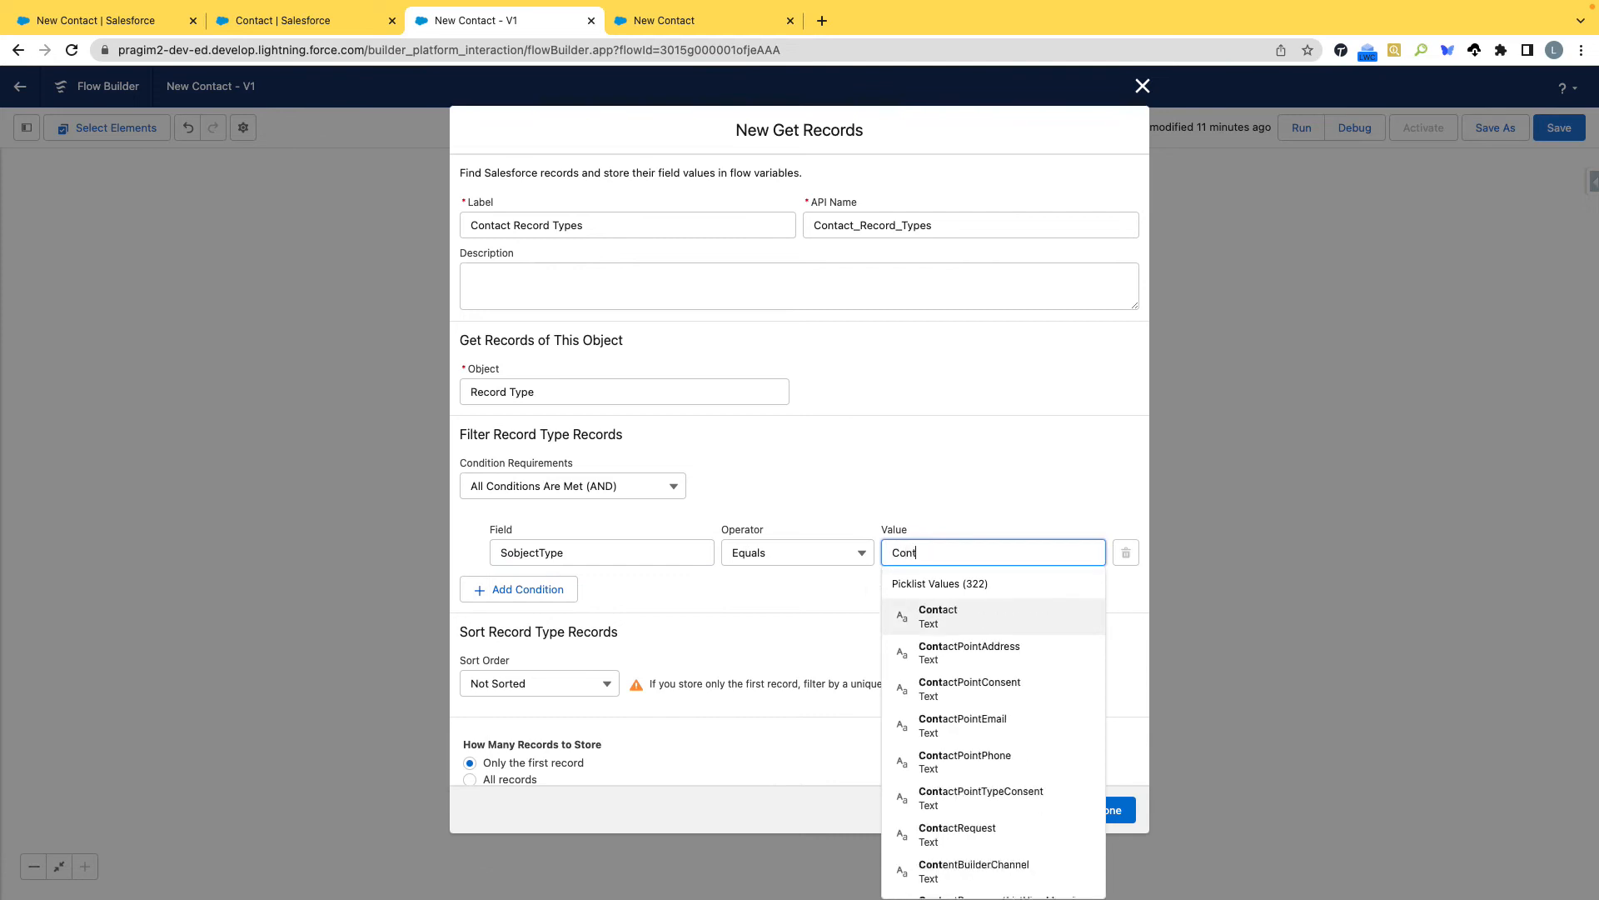
{"action": "left_click", "coordinate": [932, 468]}
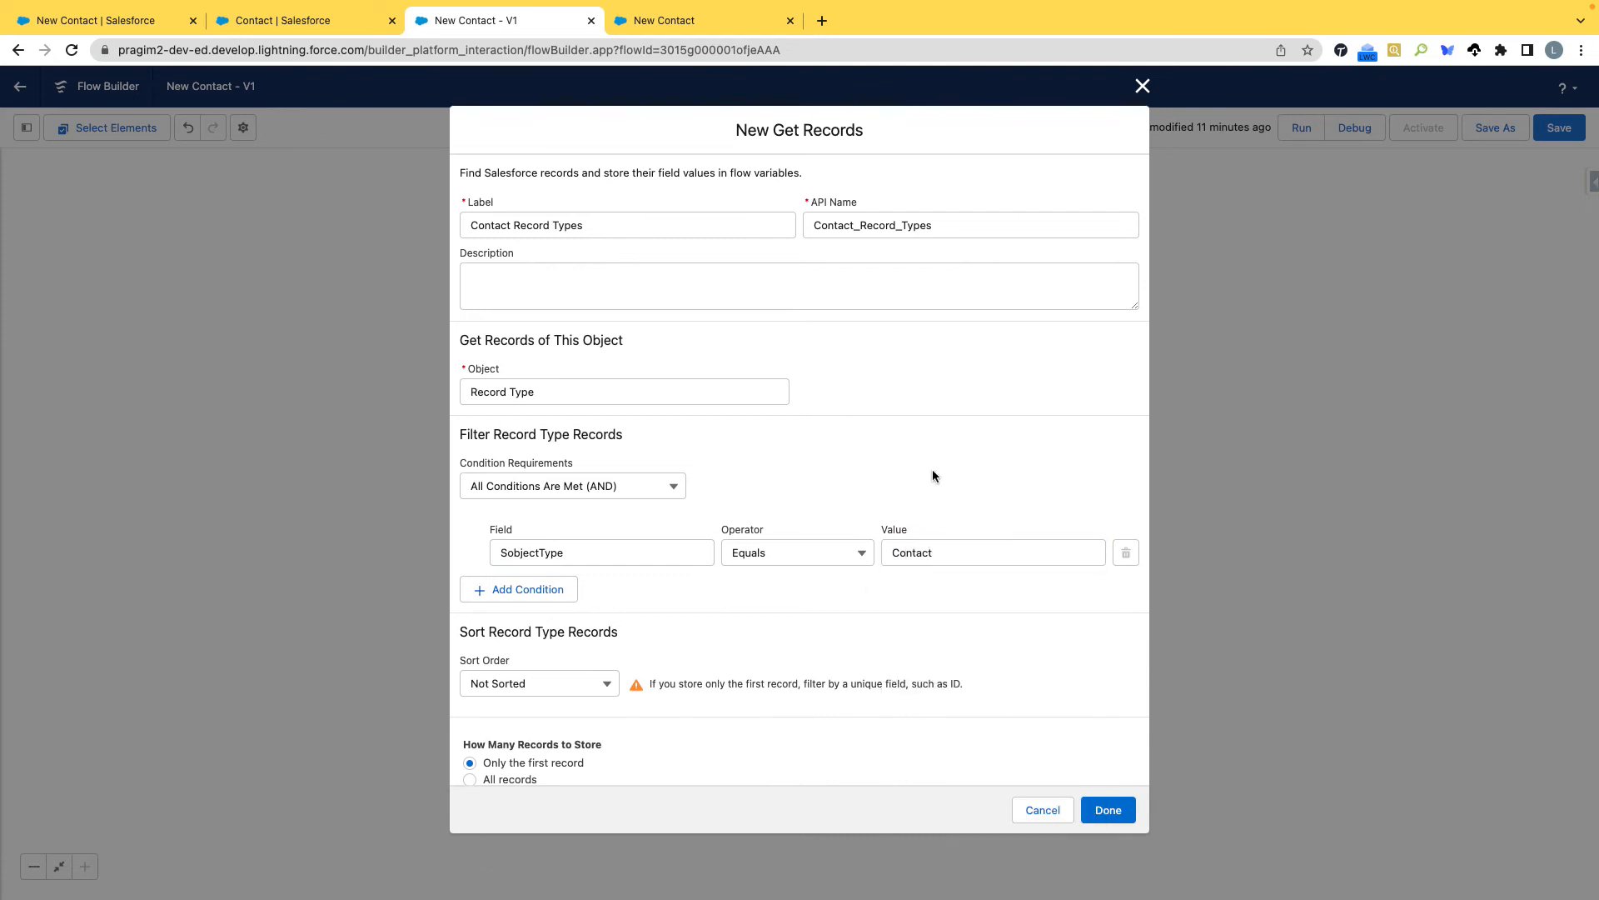
Add a second filter condition requiring DeveloperName Equals Mentor.
{"action": "left_click", "coordinate": [525, 590]}
{"action": "left_click", "coordinate": [576, 604]}
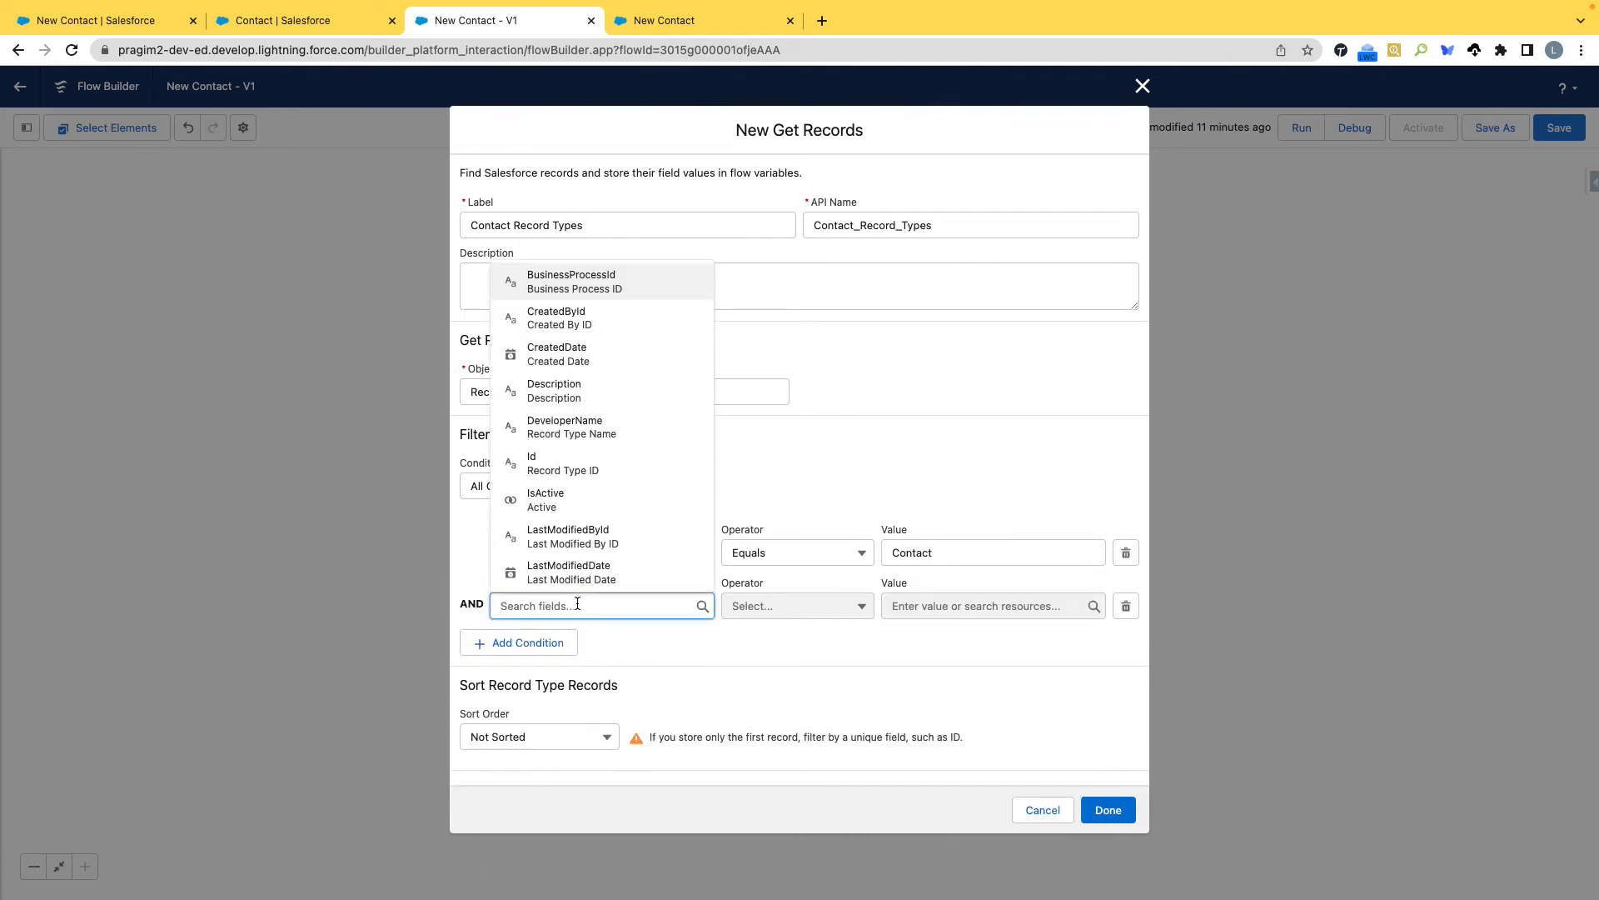
{"action": "left_click", "coordinate": [566, 426]}
{"action": "left_click", "coordinate": [944, 603]}
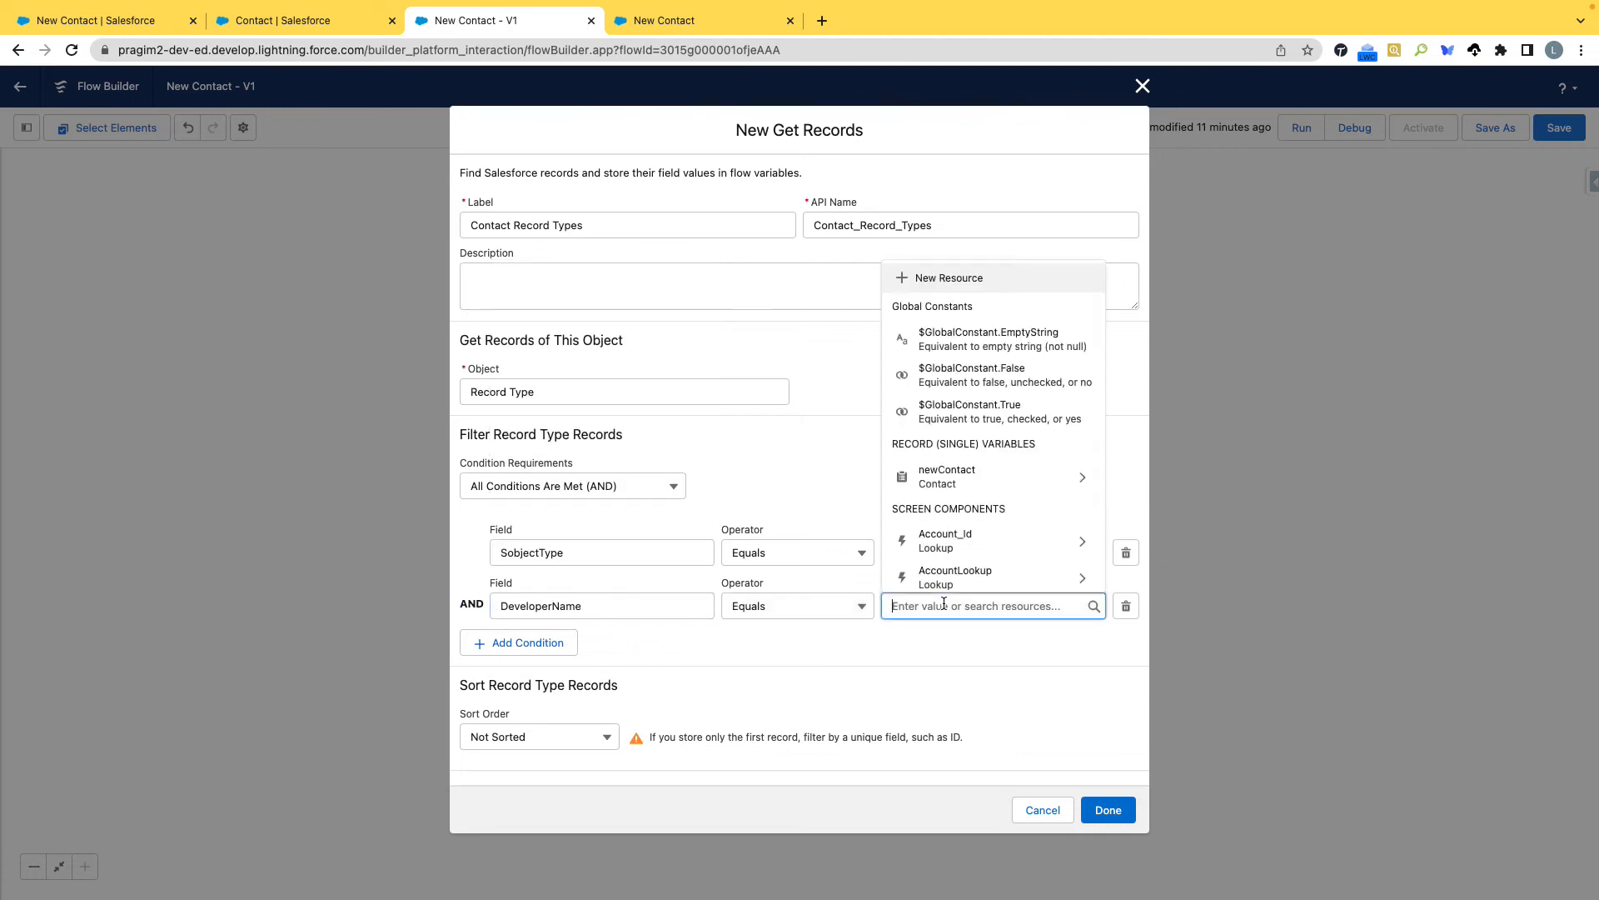
{"action": "type", "text": "Mentor"}
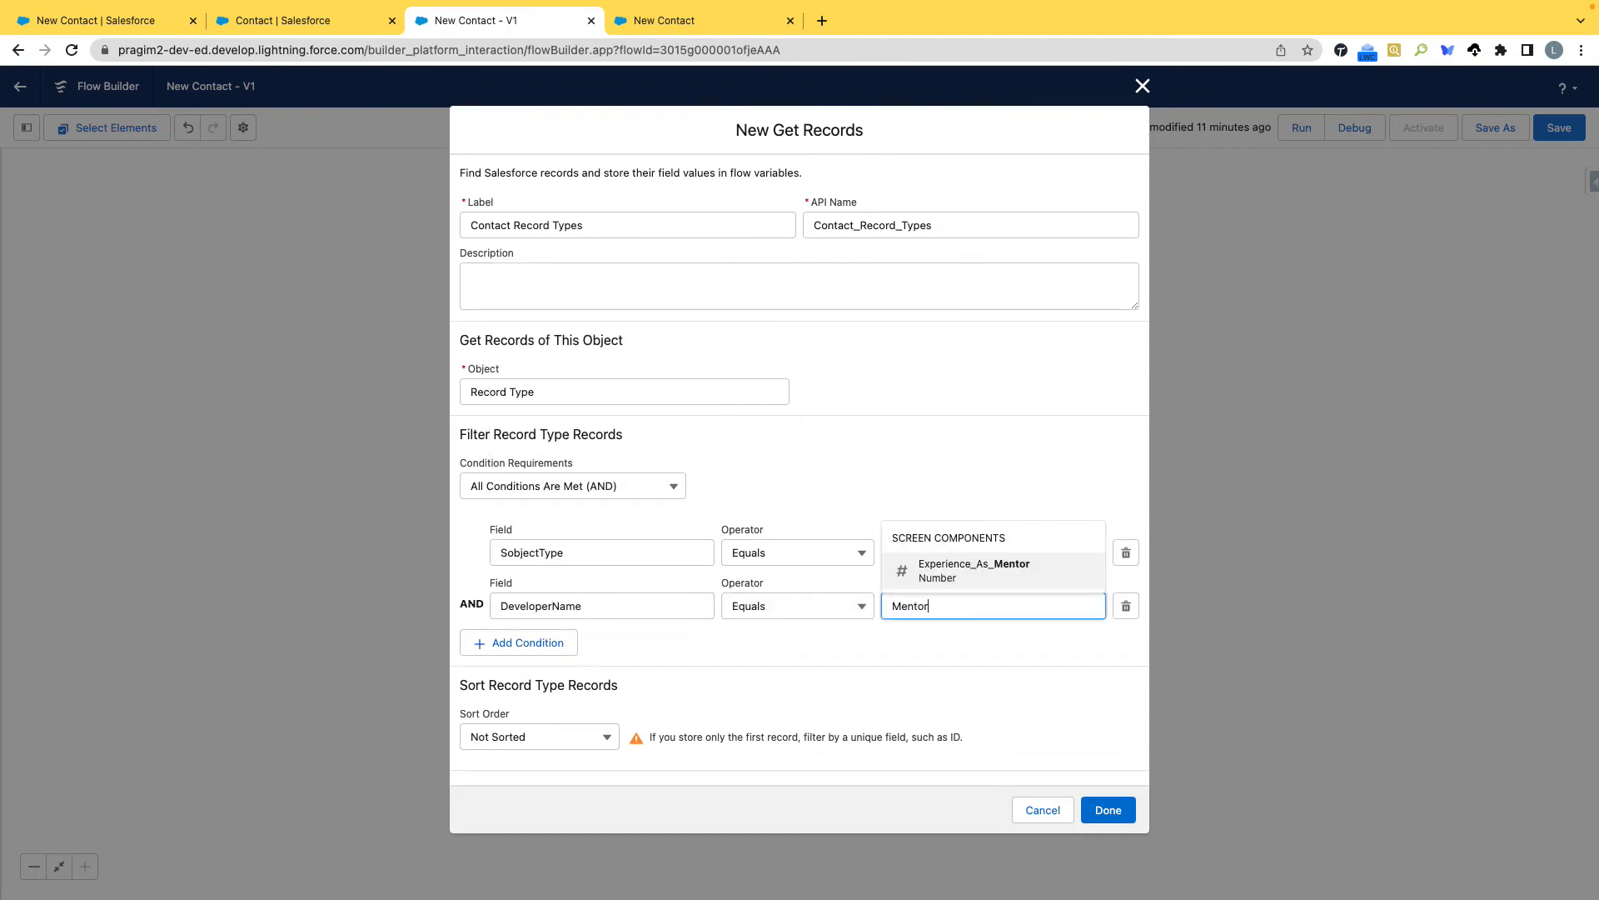
{"action": "left_click", "coordinate": [949, 468]}
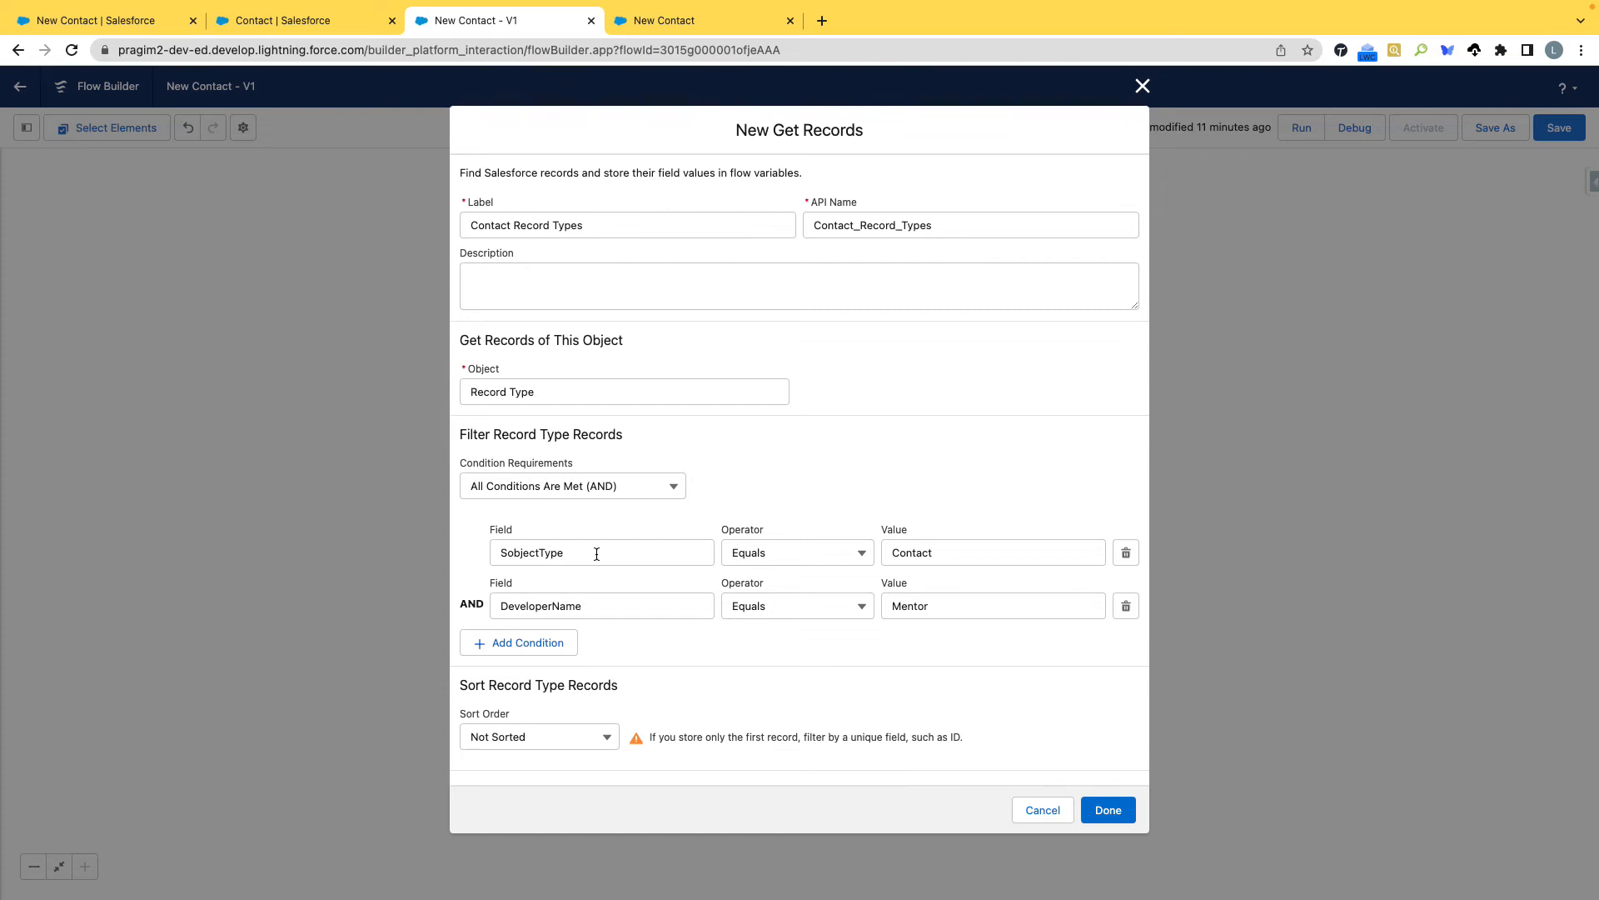
{"action": "left_click_drag", "start_coordinate": [597, 554], "coordinate": [498, 555]}
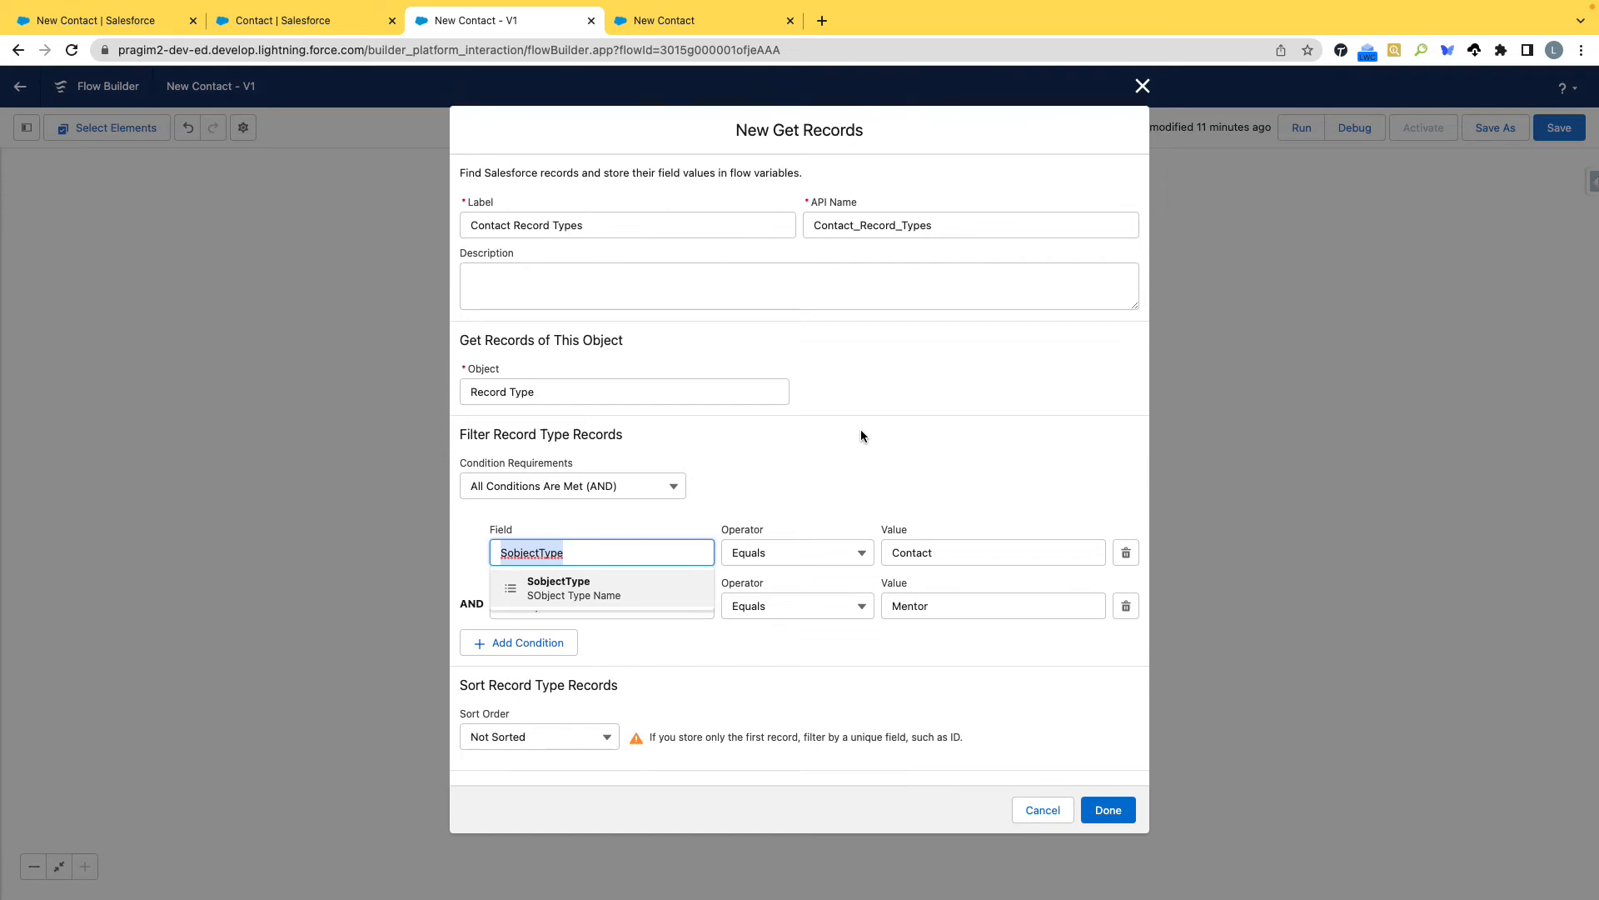
{"action": "left_click", "coordinate": [861, 435]}
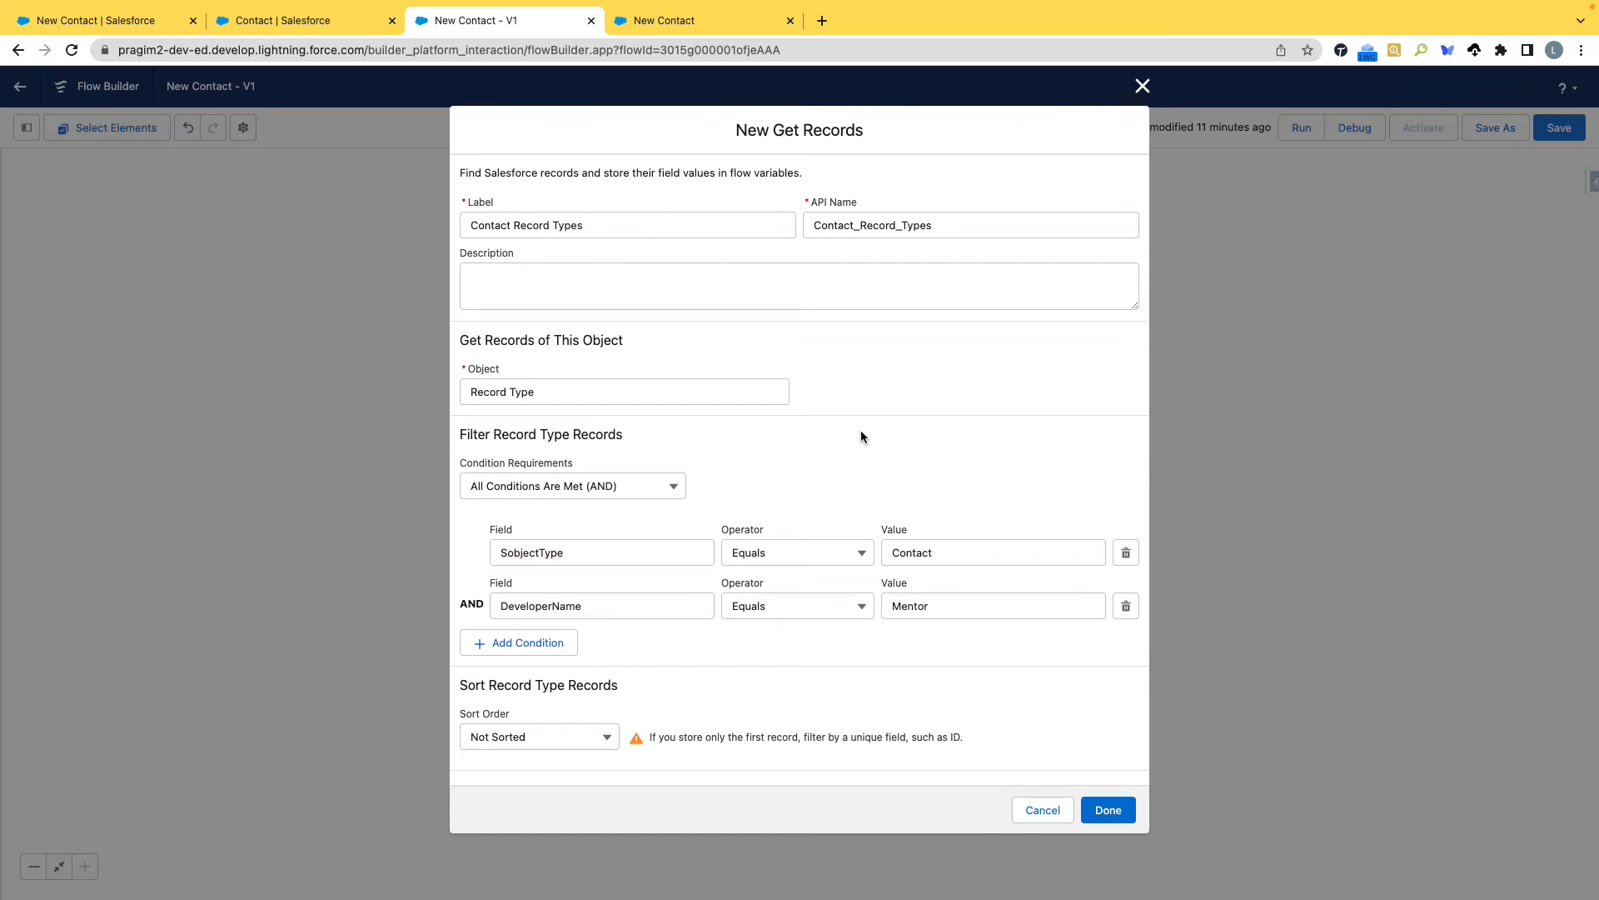
Search the web for "recordtype soap api" in a new browser tab and open Salesforce's RecordType object reference.
{"action": "left_click", "coordinate": [822, 20]}
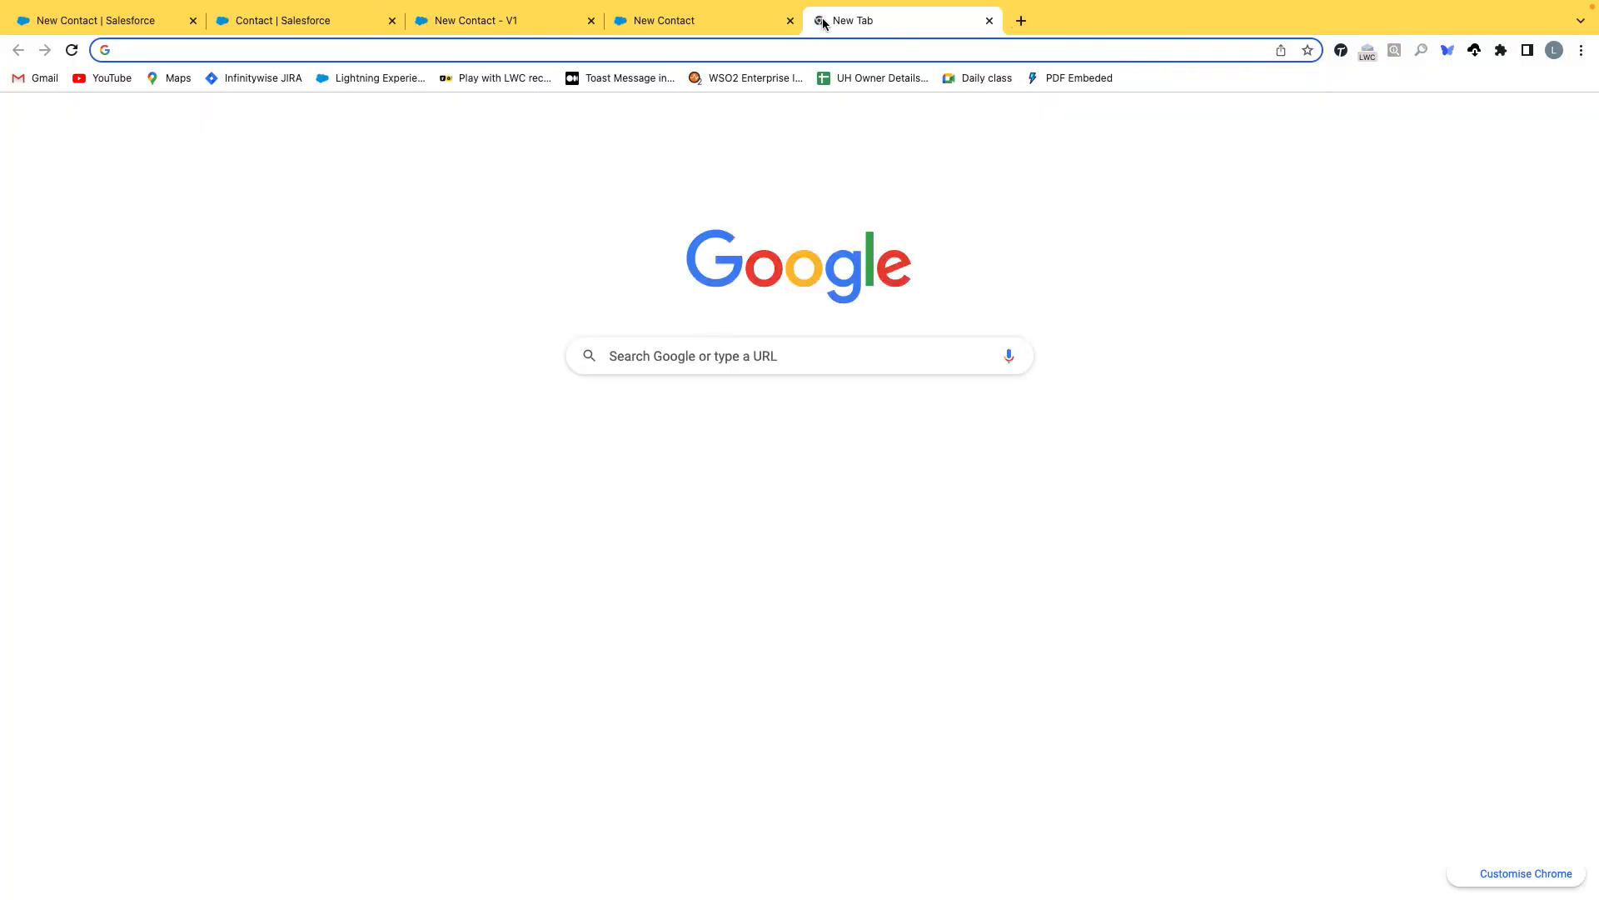
{"action": "type", "text": "RECORDTYPE"}
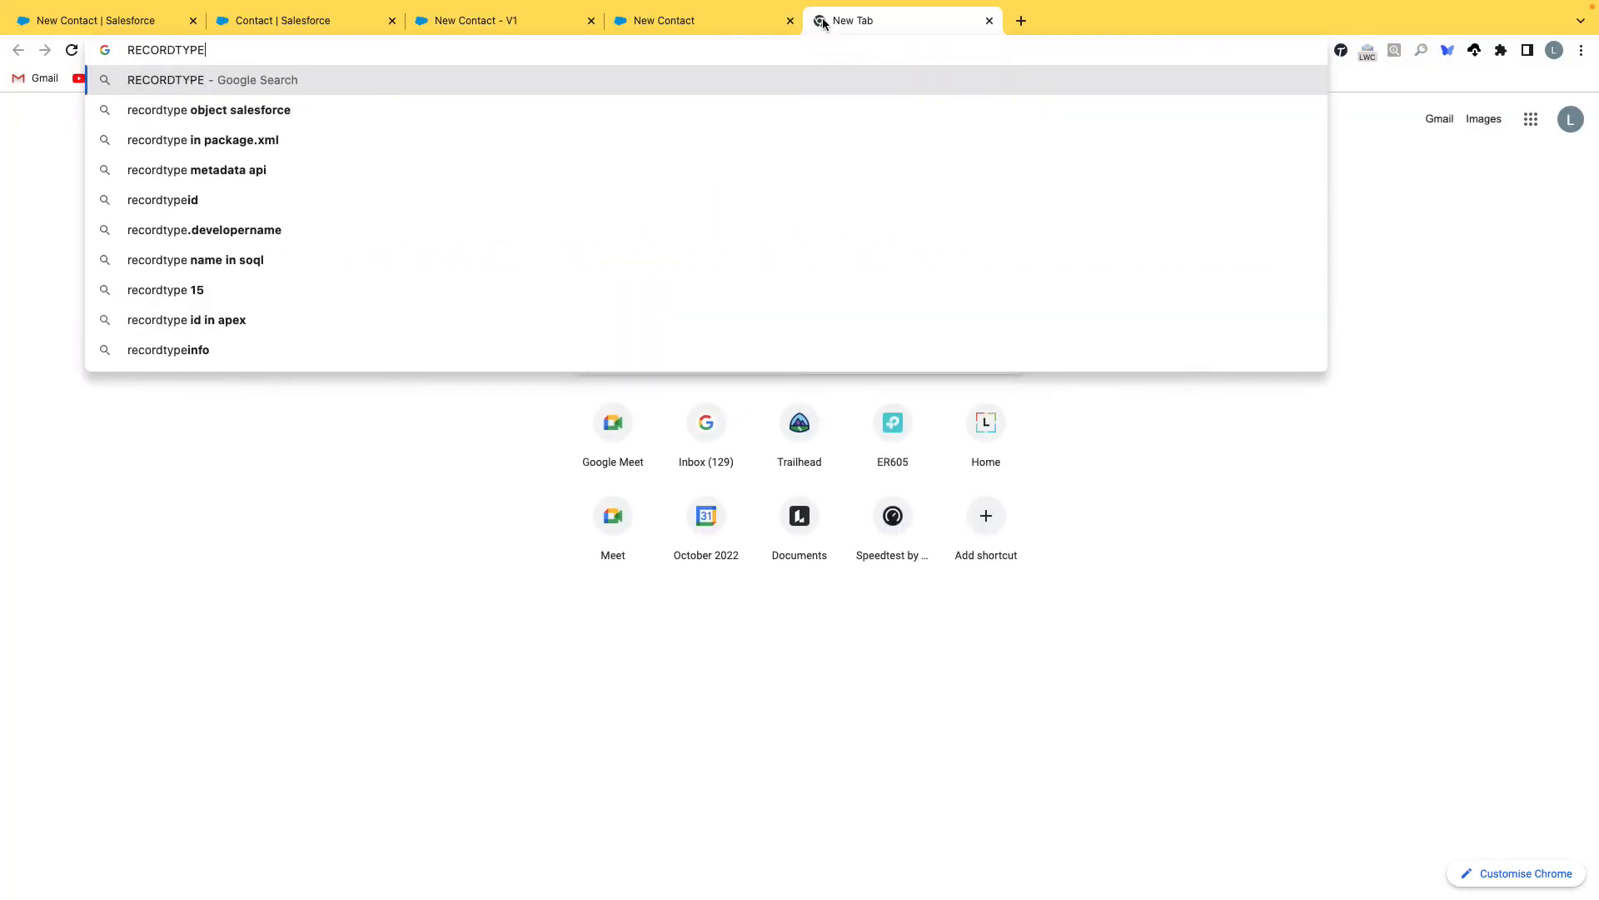
{"action": "type", "text": " SOAP API"}
{"action": "key", "text": "Return"}
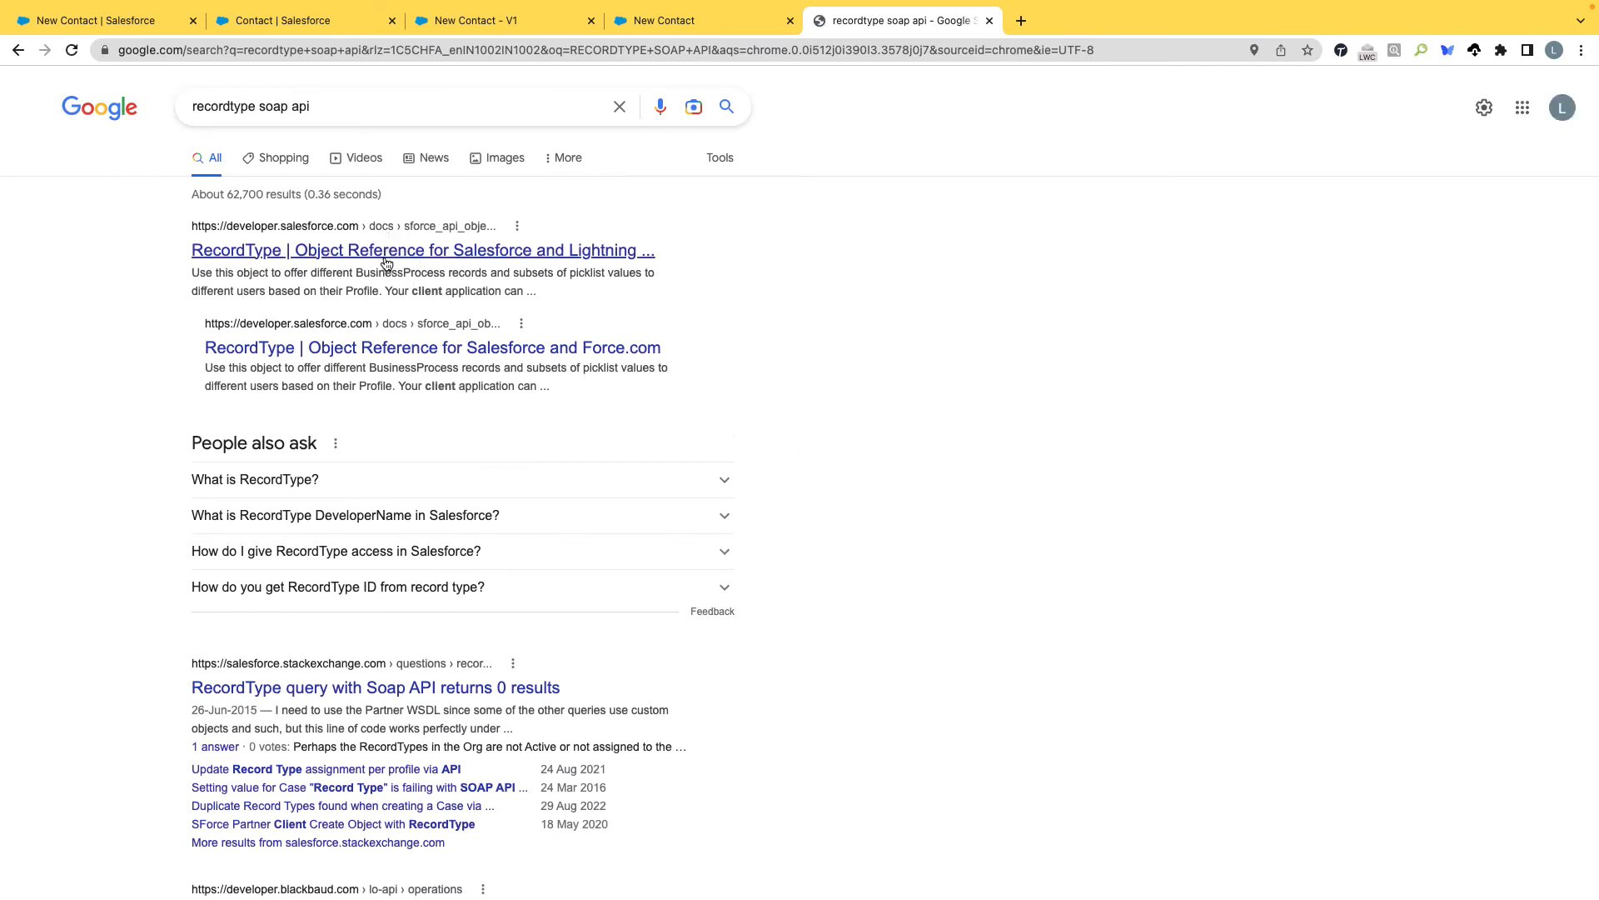
{"action": "left_click", "coordinate": [390, 259]}
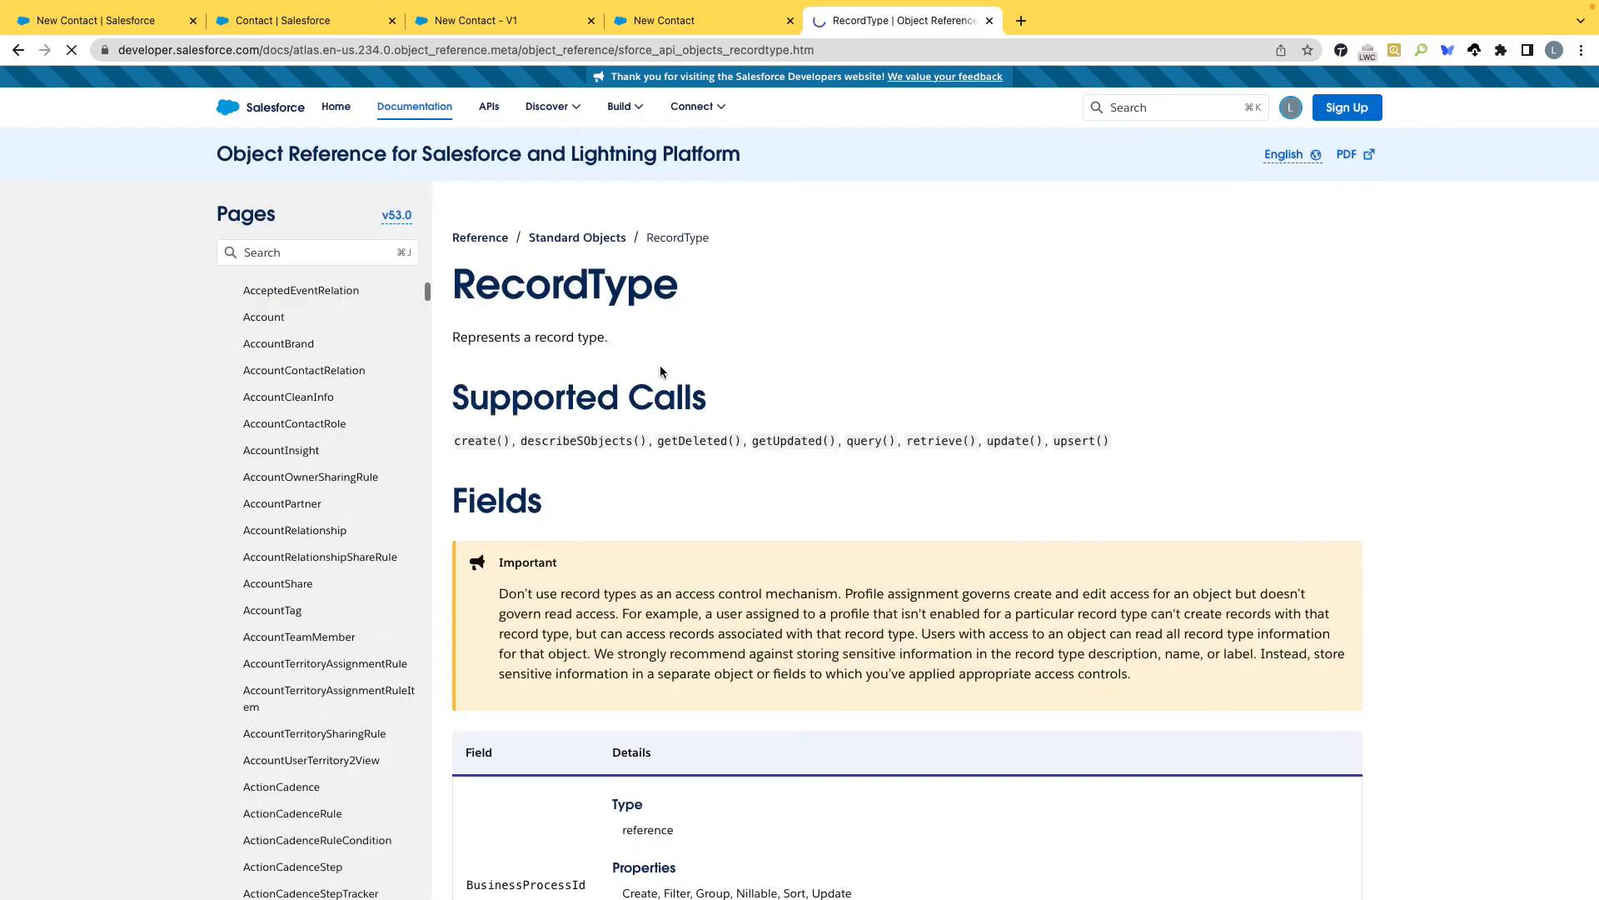
Examine the RecordType field descriptions, highlighting the one for SobjectType, and return to the Get Records settings in the flow.
{"action": "scroll", "coordinate": [715, 581], "scroll_direction": "down", "scroll_amount": 5}
{"action": "scroll", "coordinate": [714, 581], "scroll_direction": "down", "scroll_amount": 8}
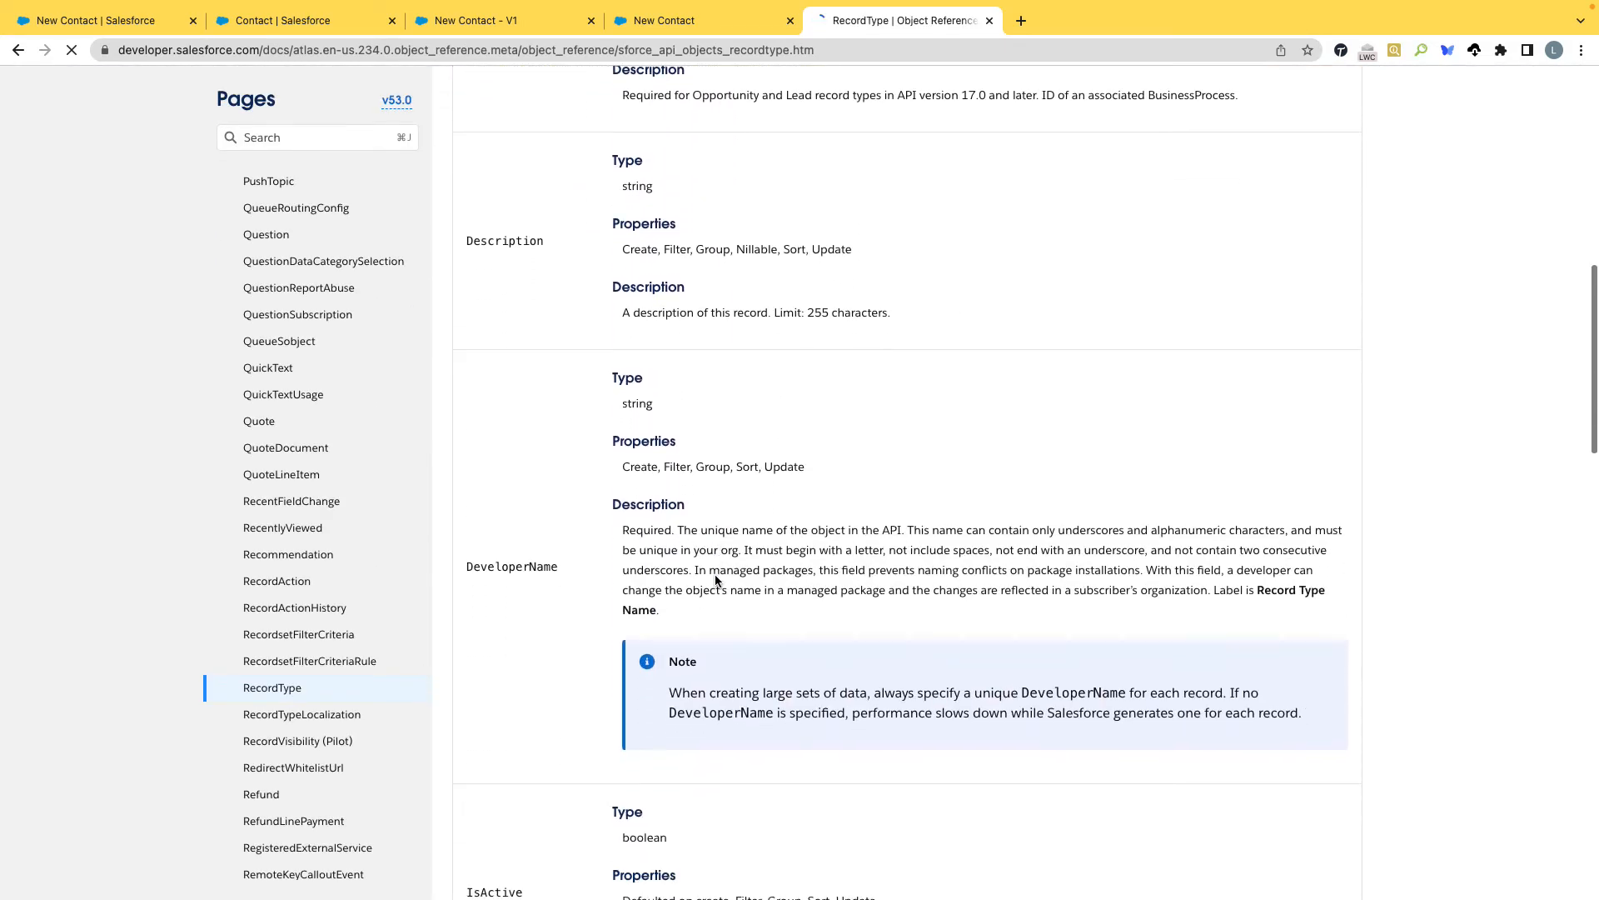
{"action": "scroll", "coordinate": [549, 347], "scroll_direction": "down", "scroll_amount": 15}
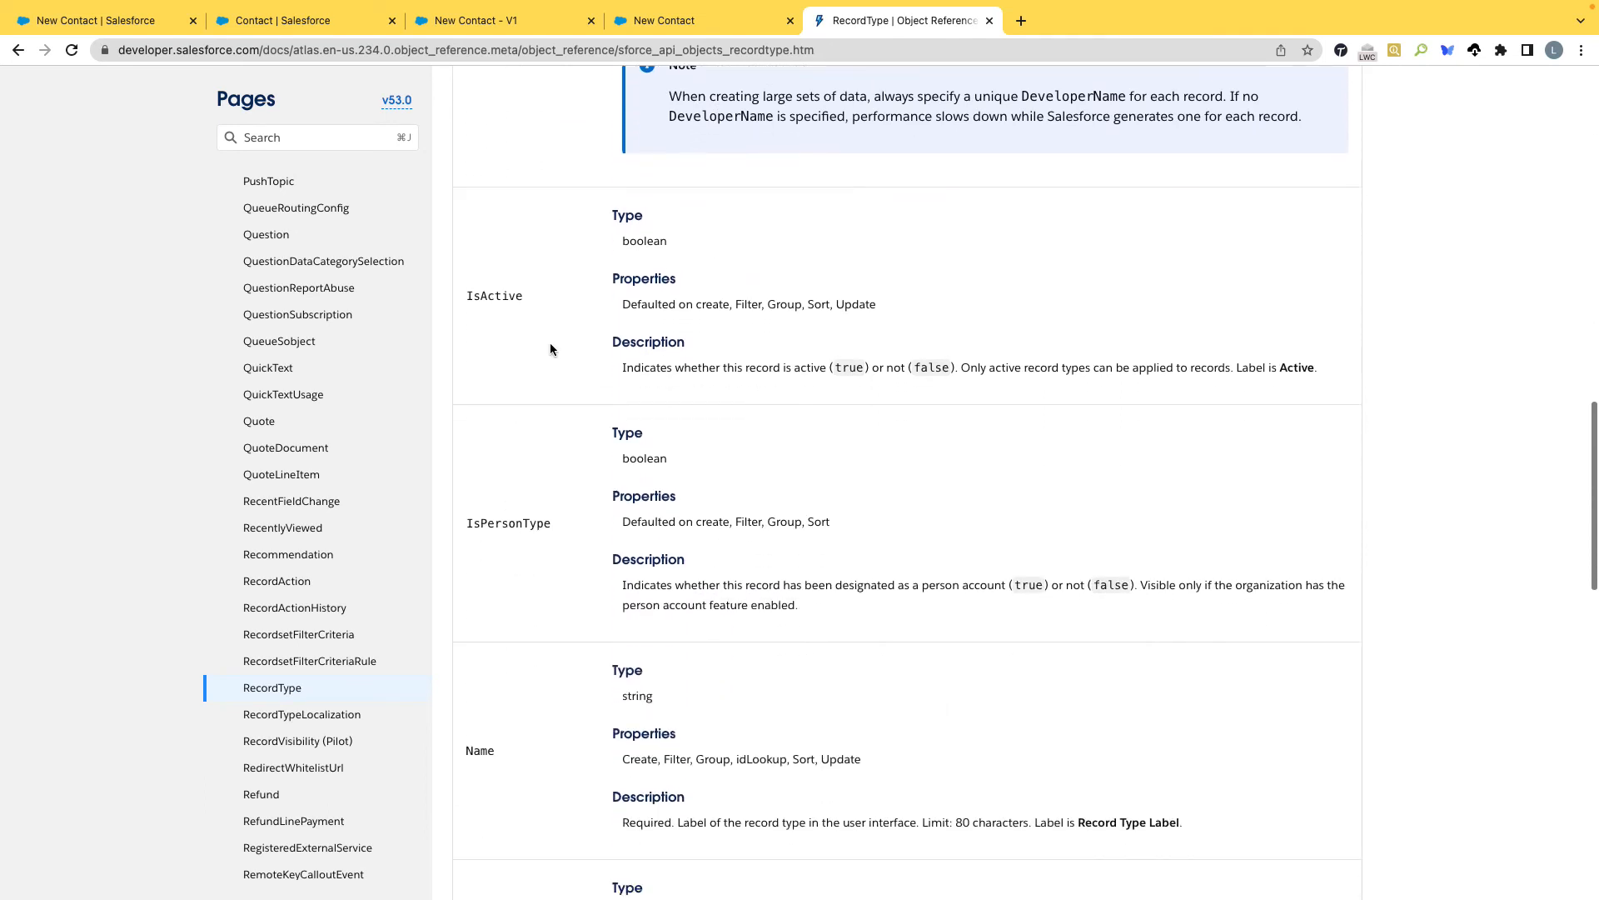
{"action": "scroll", "coordinate": [550, 349], "scroll_direction": "down", "scroll_amount": 3}
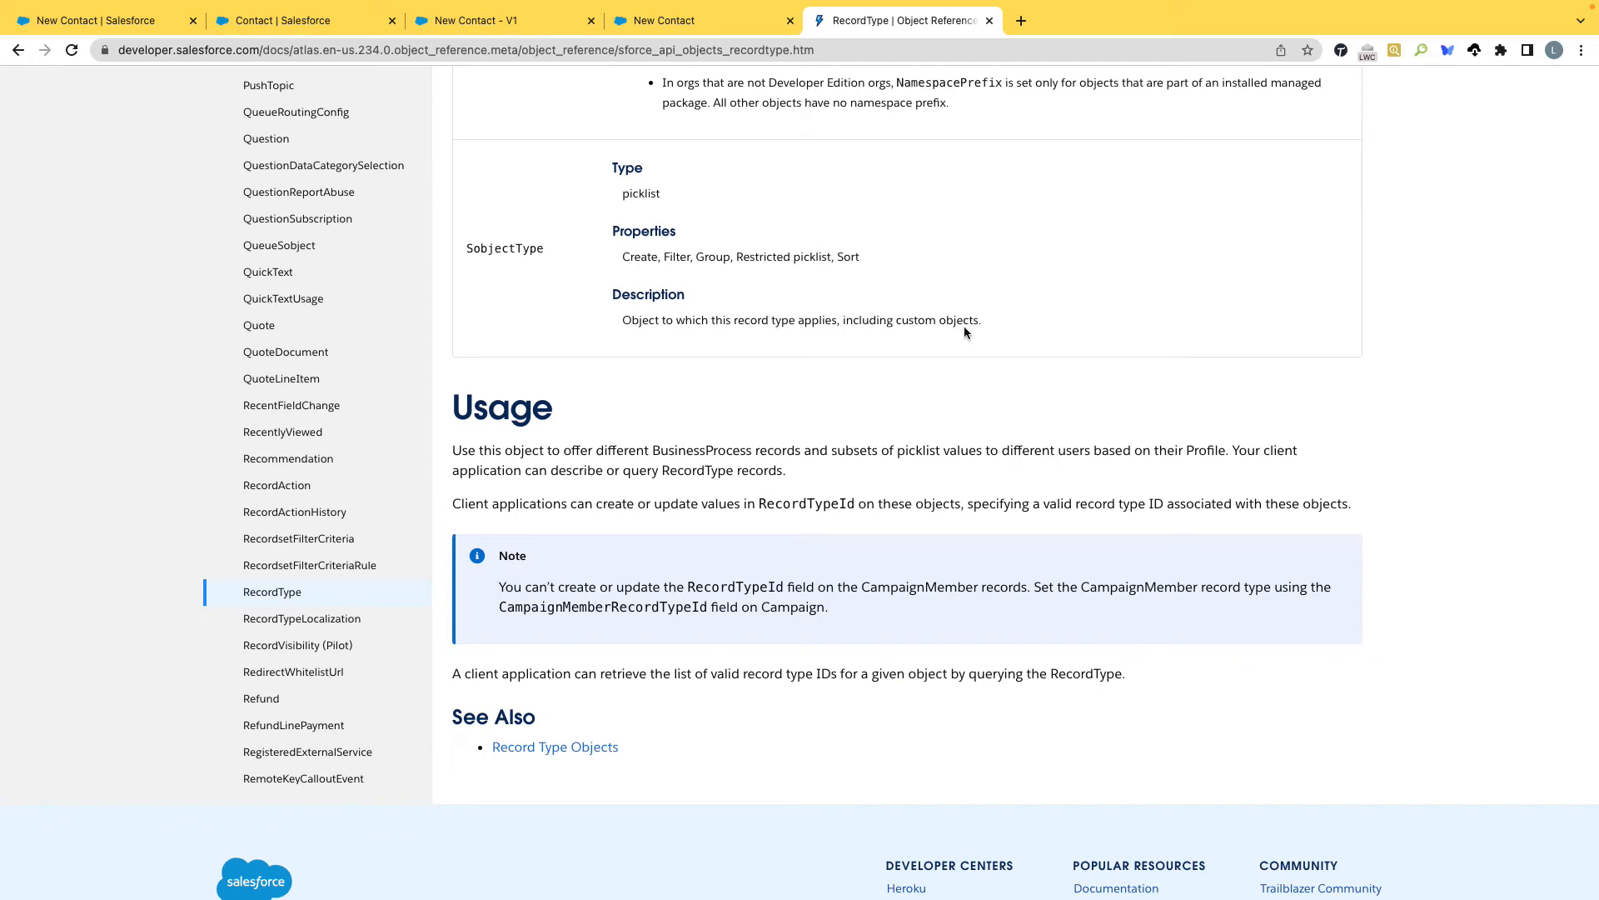
{"action": "left_click_drag", "start_coordinate": [986, 323], "coordinate": [620, 321]}
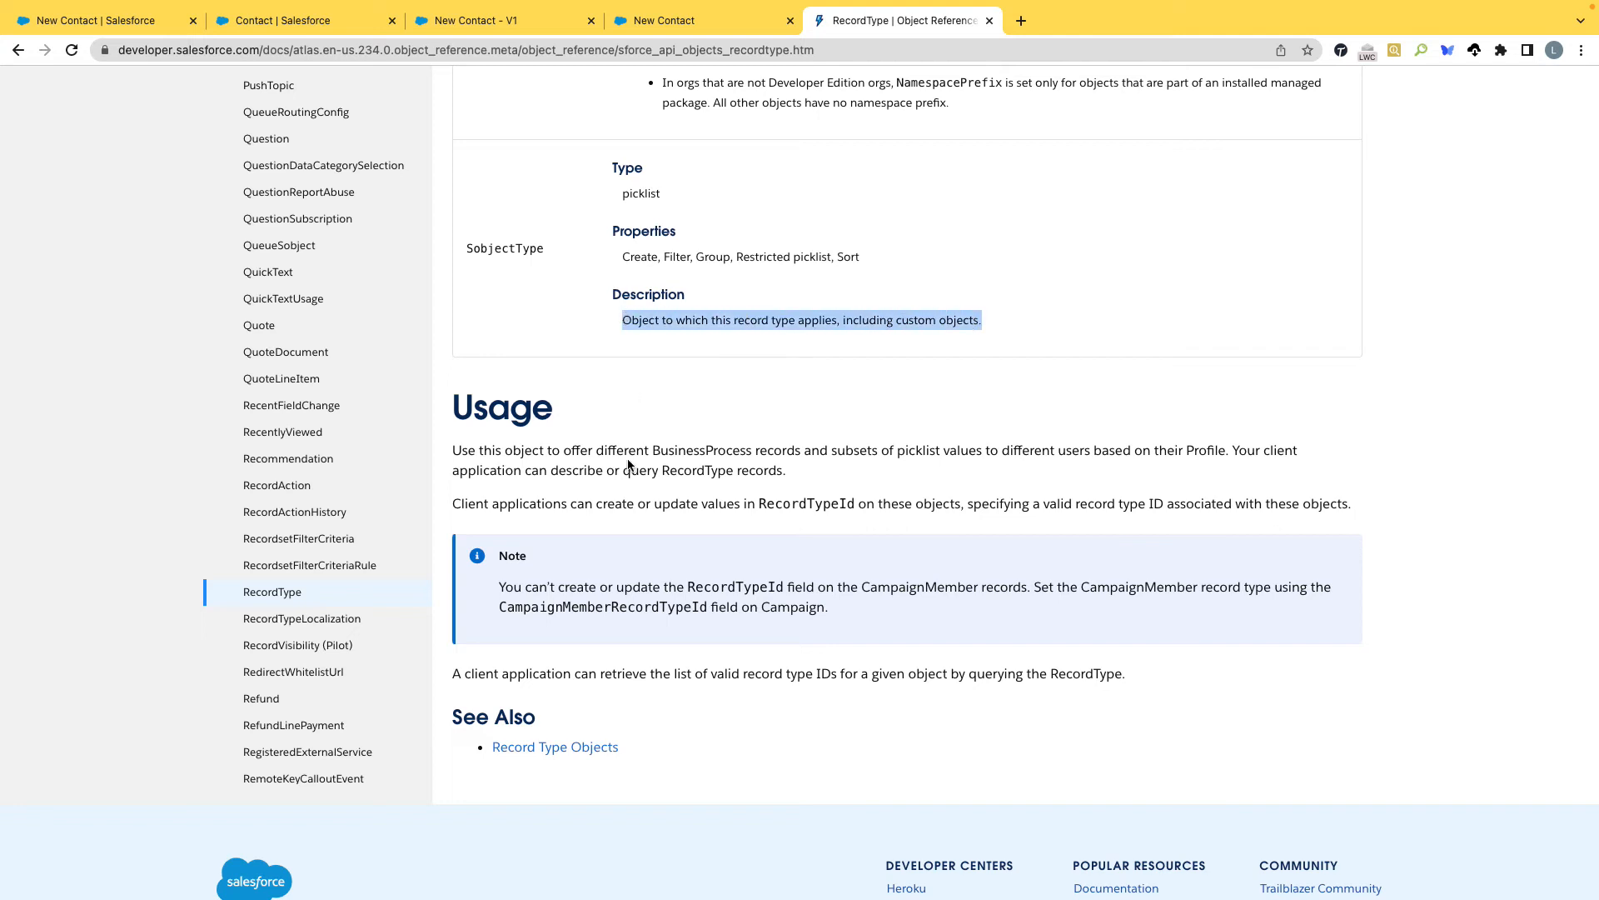
{"action": "scroll", "coordinate": [636, 441], "scroll_direction": "up", "scroll_amount": 2}
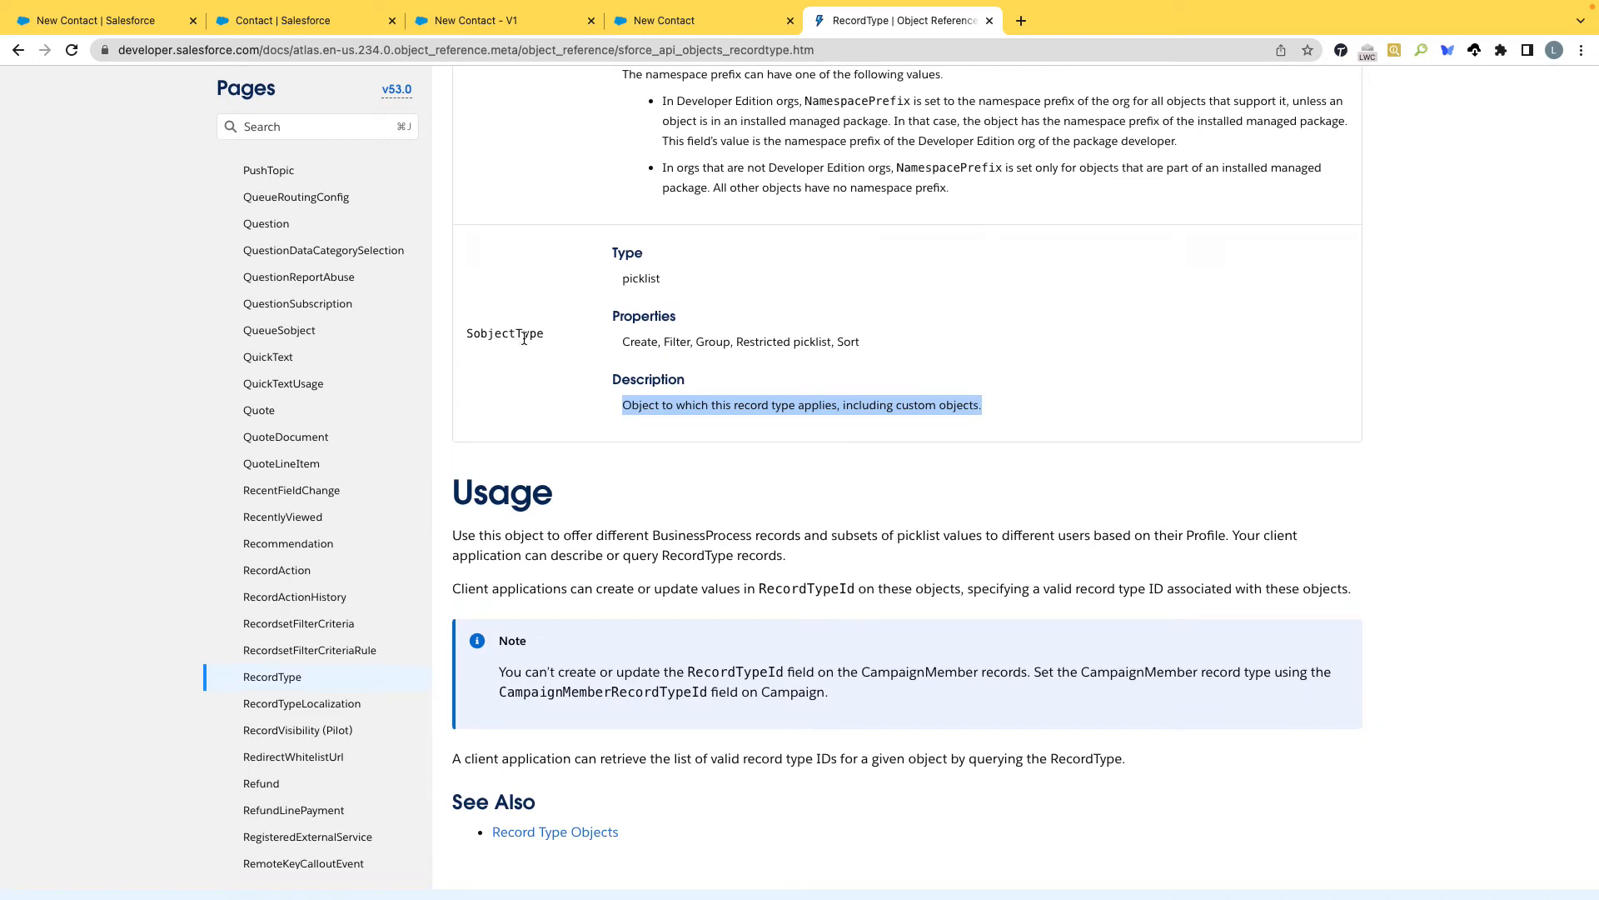
{"action": "left_click", "coordinate": [499, 20]}
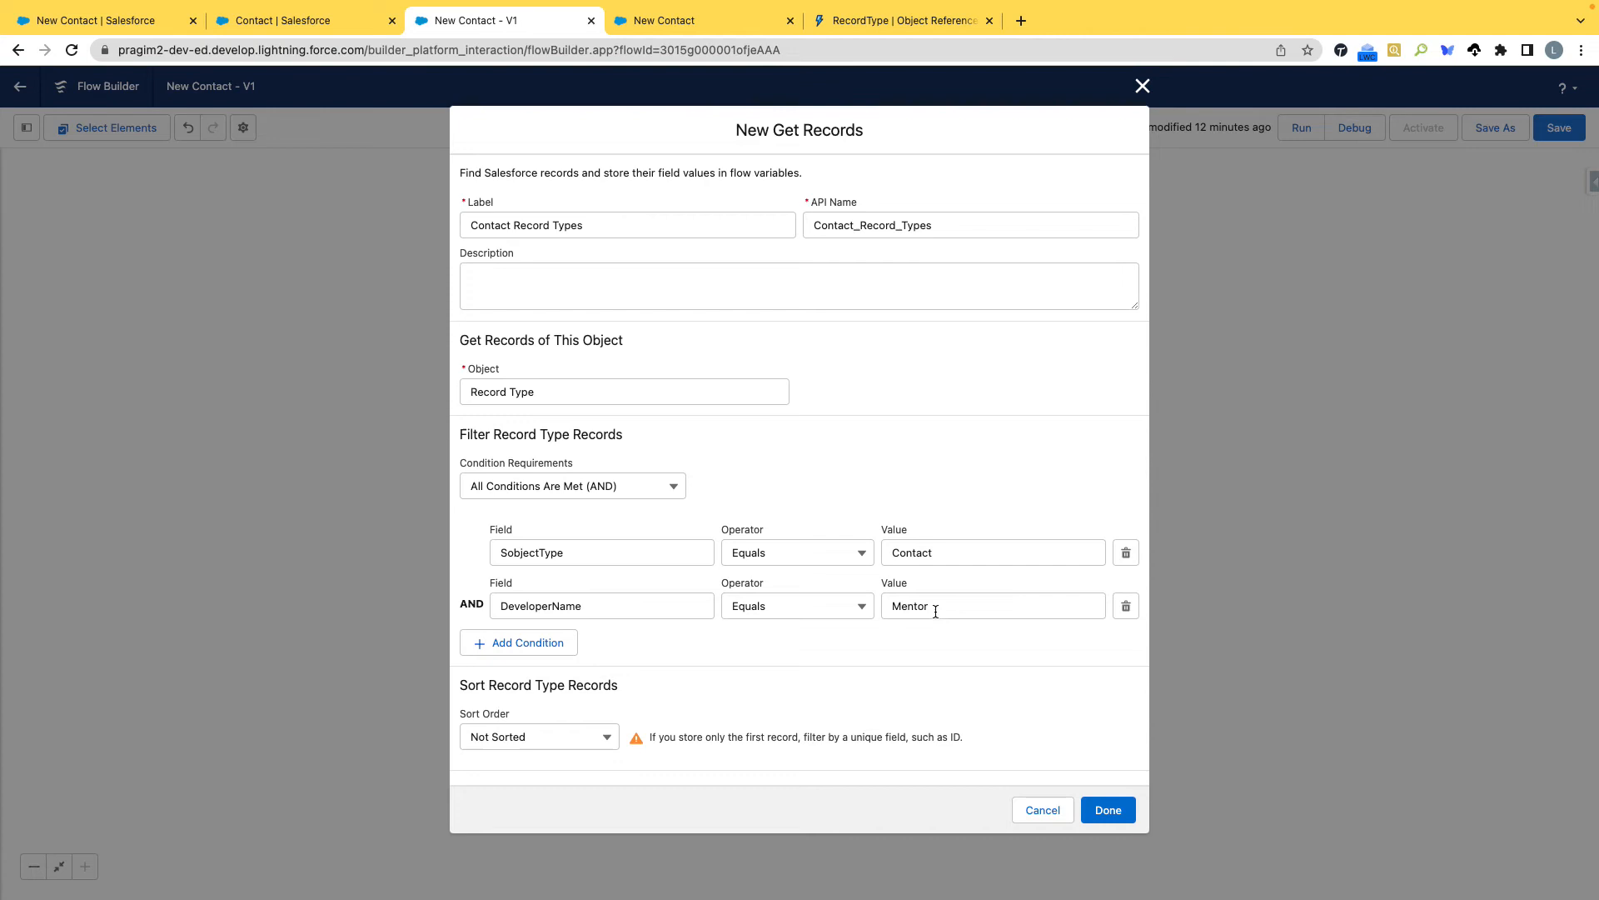
{"action": "scroll", "coordinate": [703, 700], "scroll_direction": "down", "scroll_amount": 3}
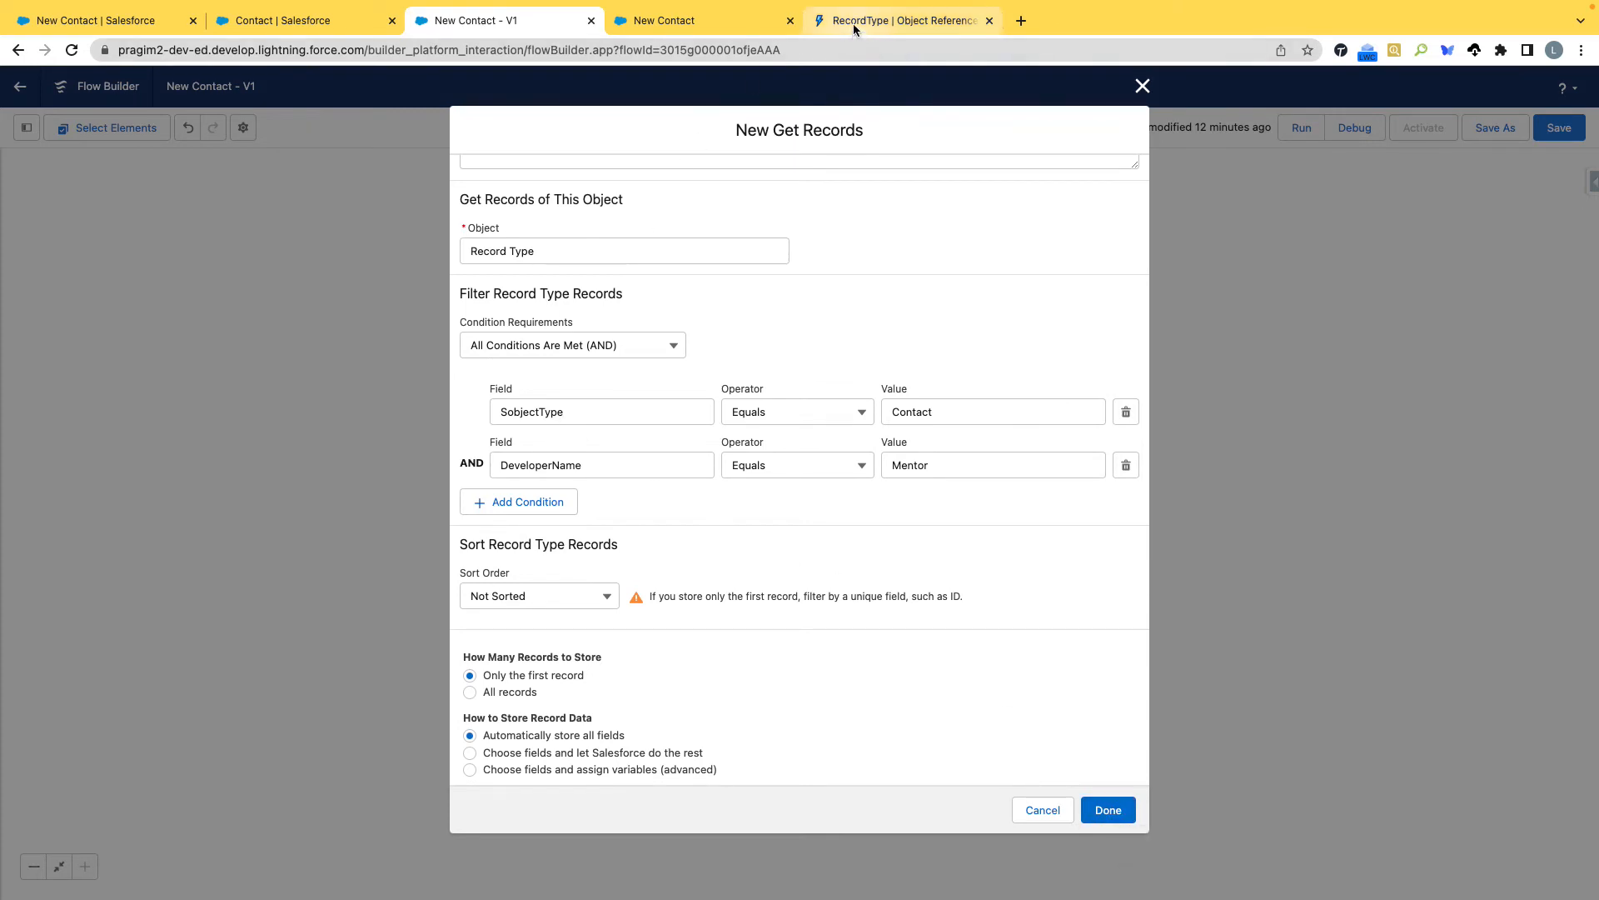
Open the Contact object's Mentor record type in Salesforce Setup and examine its Record Type Label and Record Type Name.
{"action": "left_click", "coordinate": [308, 30]}
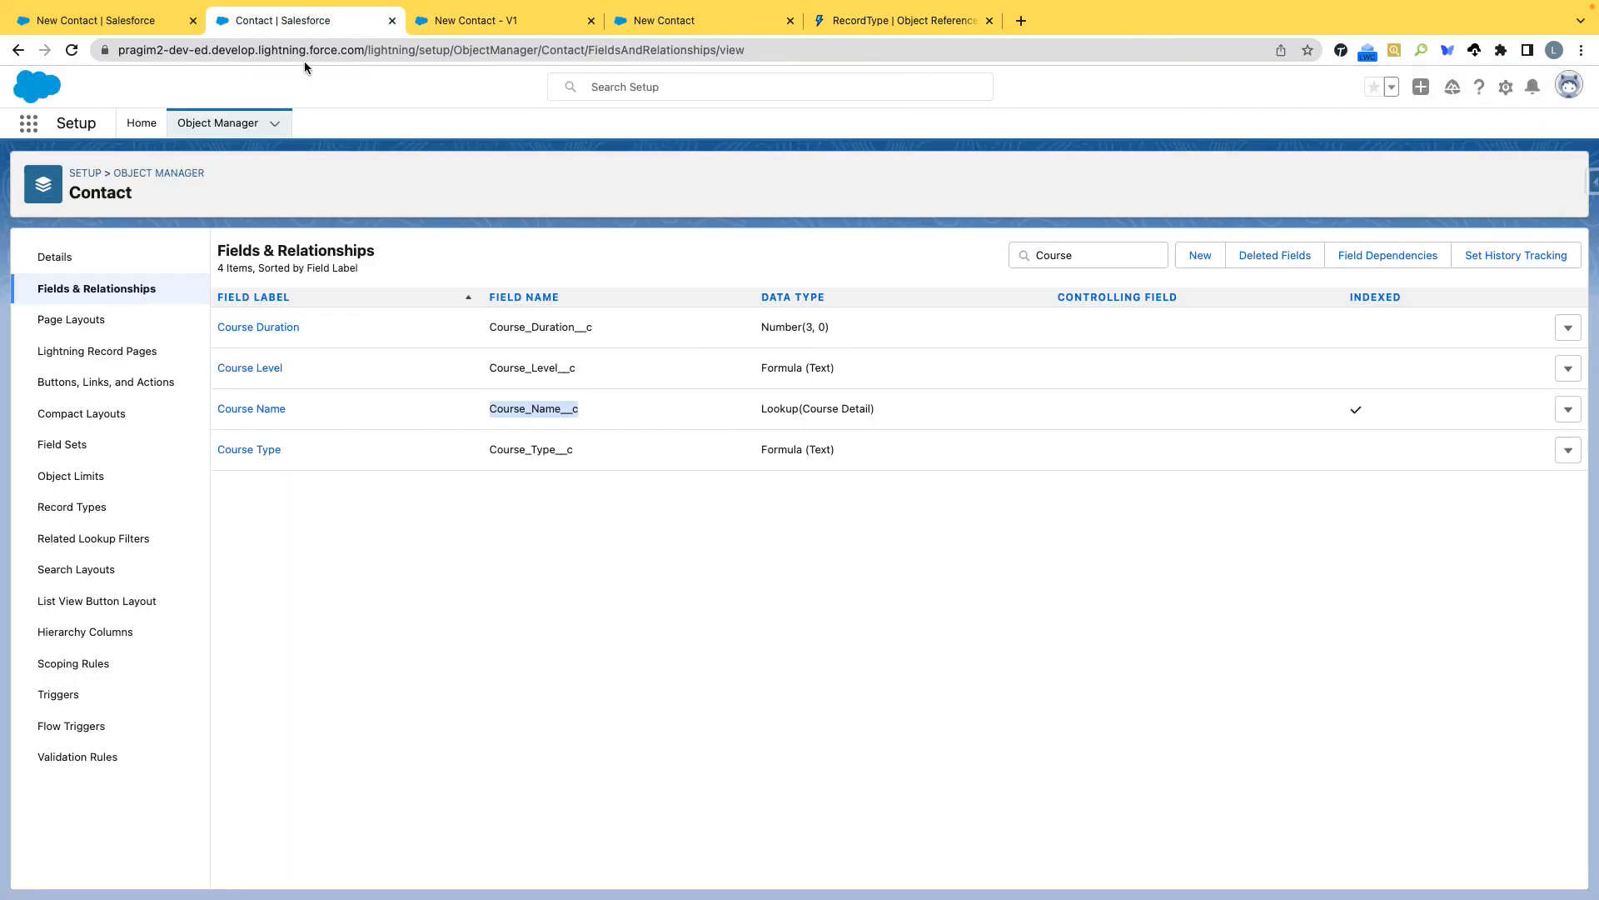
{"action": "left_click", "coordinate": [90, 506]}
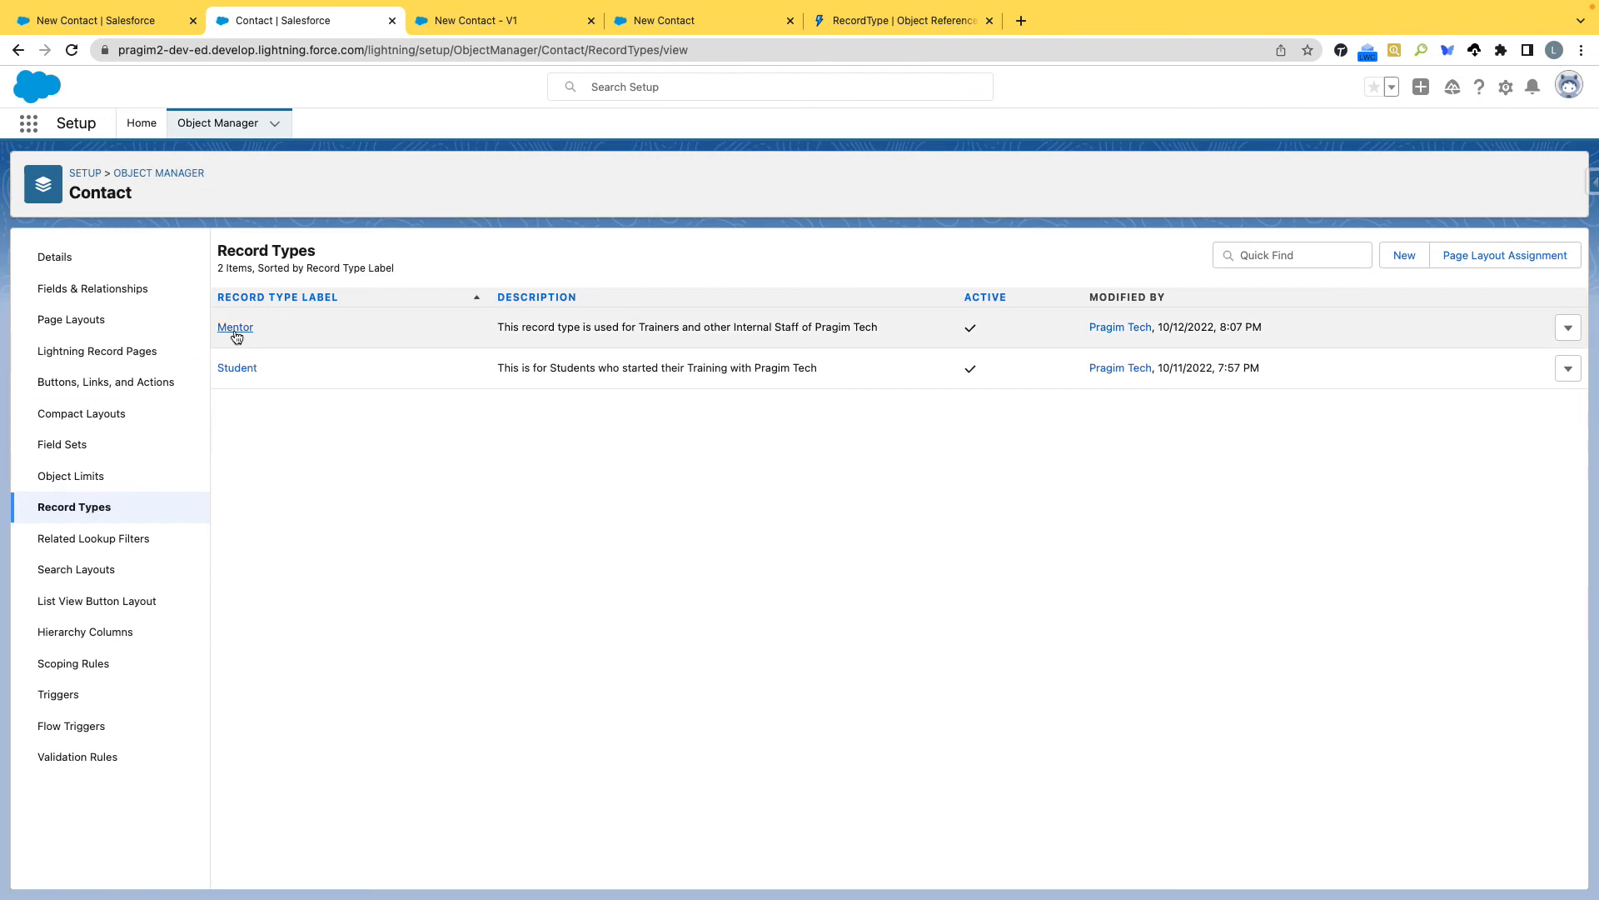
{"action": "left_click", "coordinate": [235, 329]}
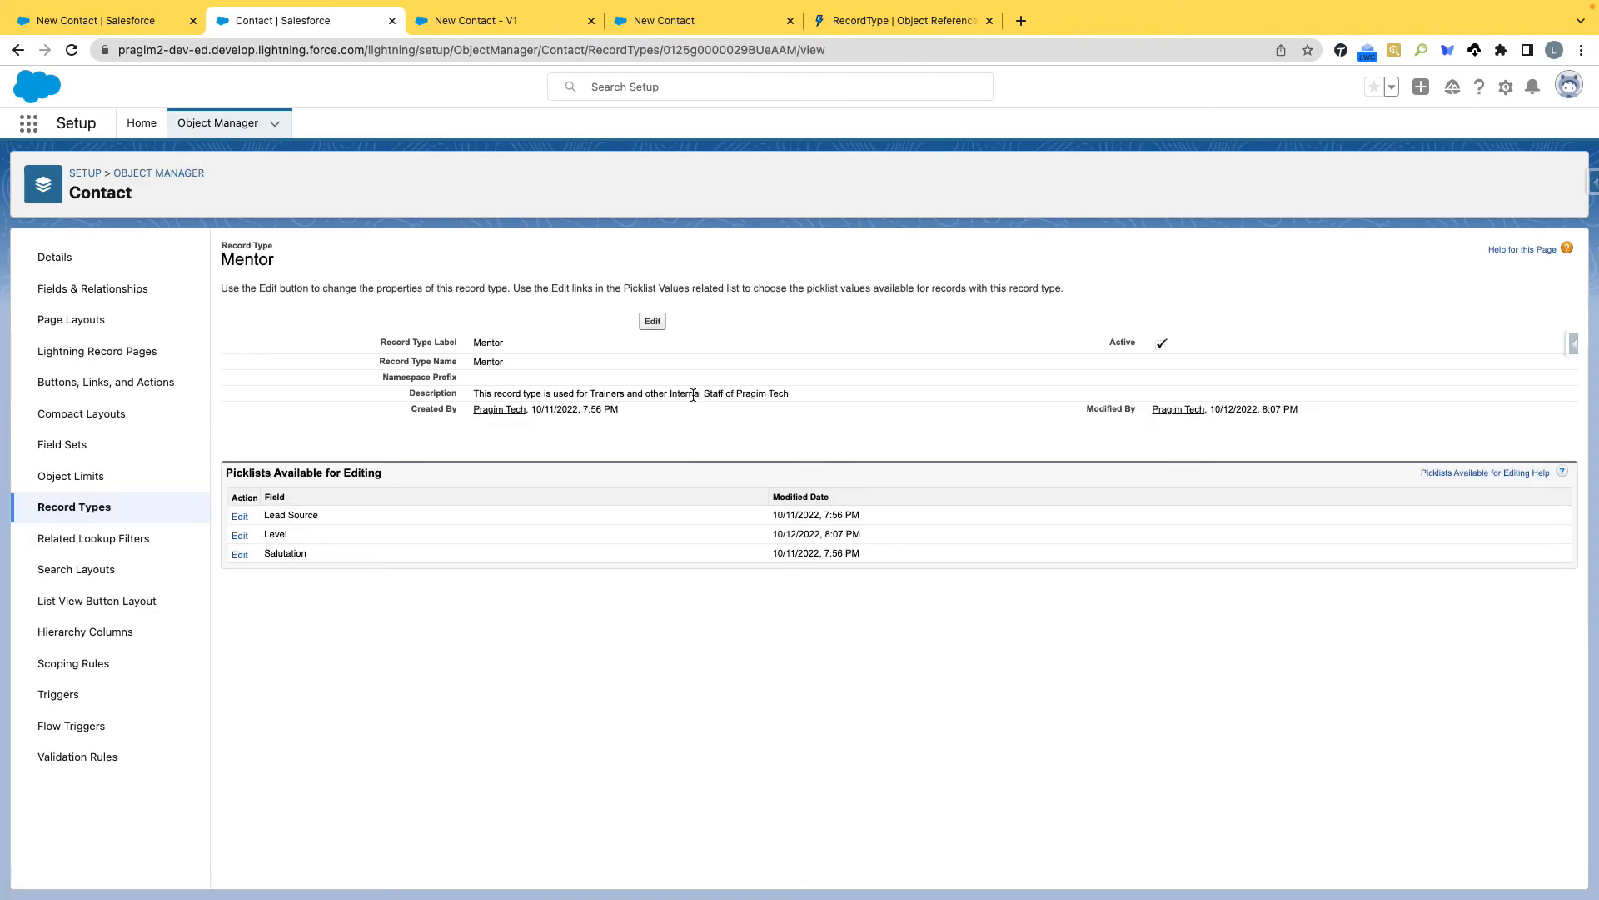
{"action": "left_click_drag", "start_coordinate": [507, 364], "coordinate": [374, 365]}
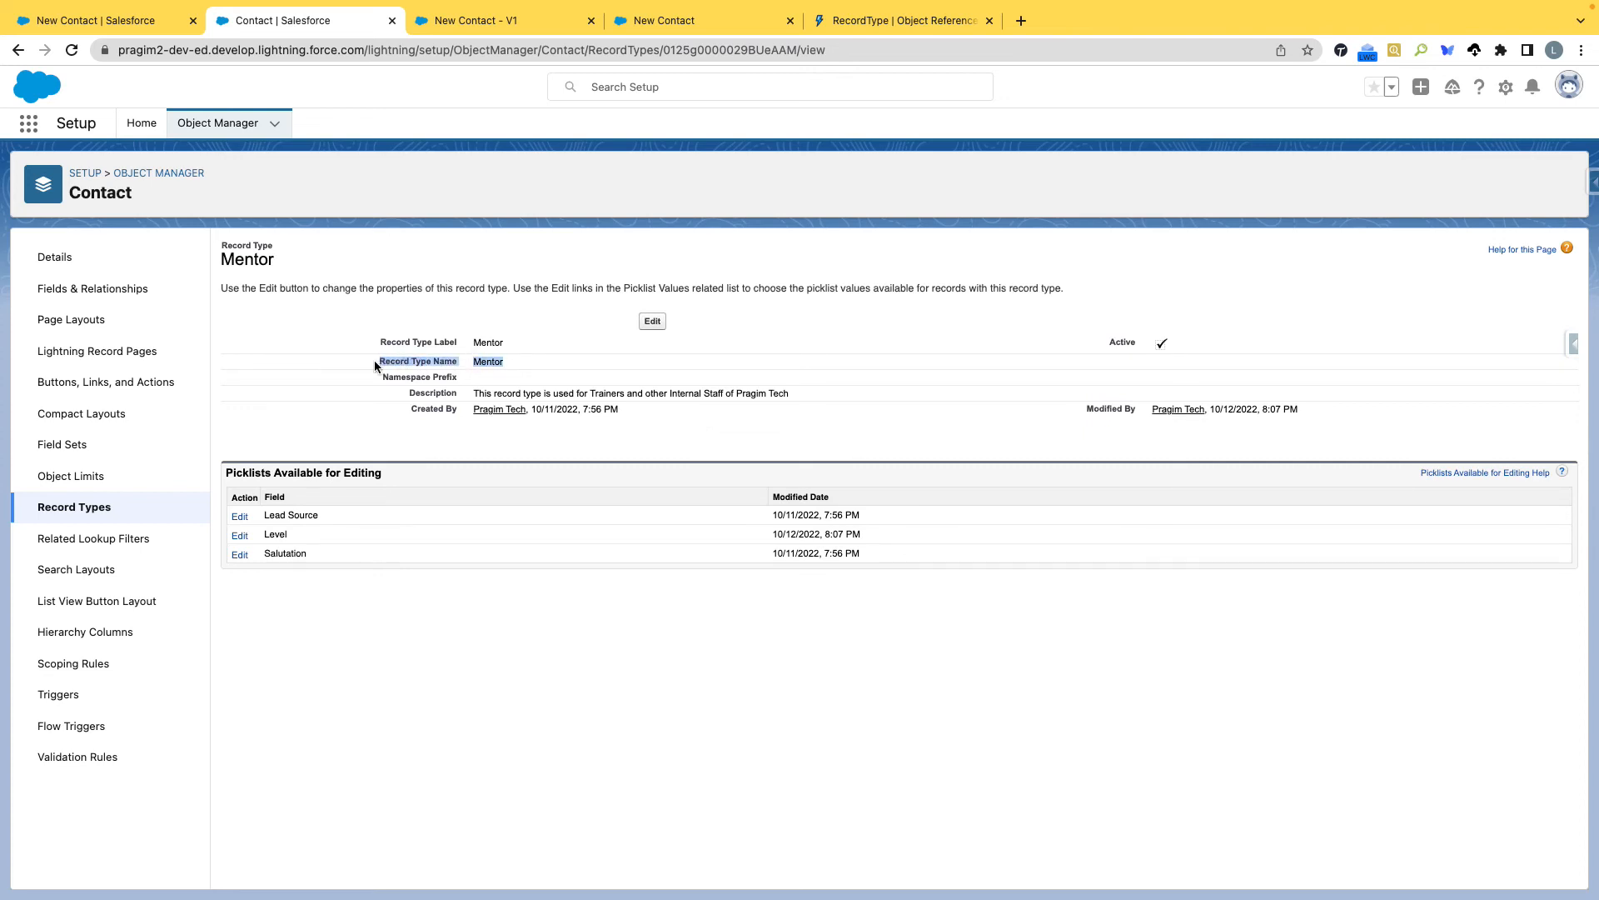
{"action": "left_click", "coordinate": [576, 362]}
{"action": "left_click_drag", "start_coordinate": [367, 358], "coordinate": [511, 358]}
{"action": "left_click_drag", "start_coordinate": [375, 337], "coordinate": [473, 361]}
{"action": "left_click_drag", "start_coordinate": [472, 344], "coordinate": [547, 347]}
Back in the flow, finish the Contact Record Types element and move it between Contact Information and New Contact Data Assignment.
{"action": "left_click", "coordinate": [509, 22]}
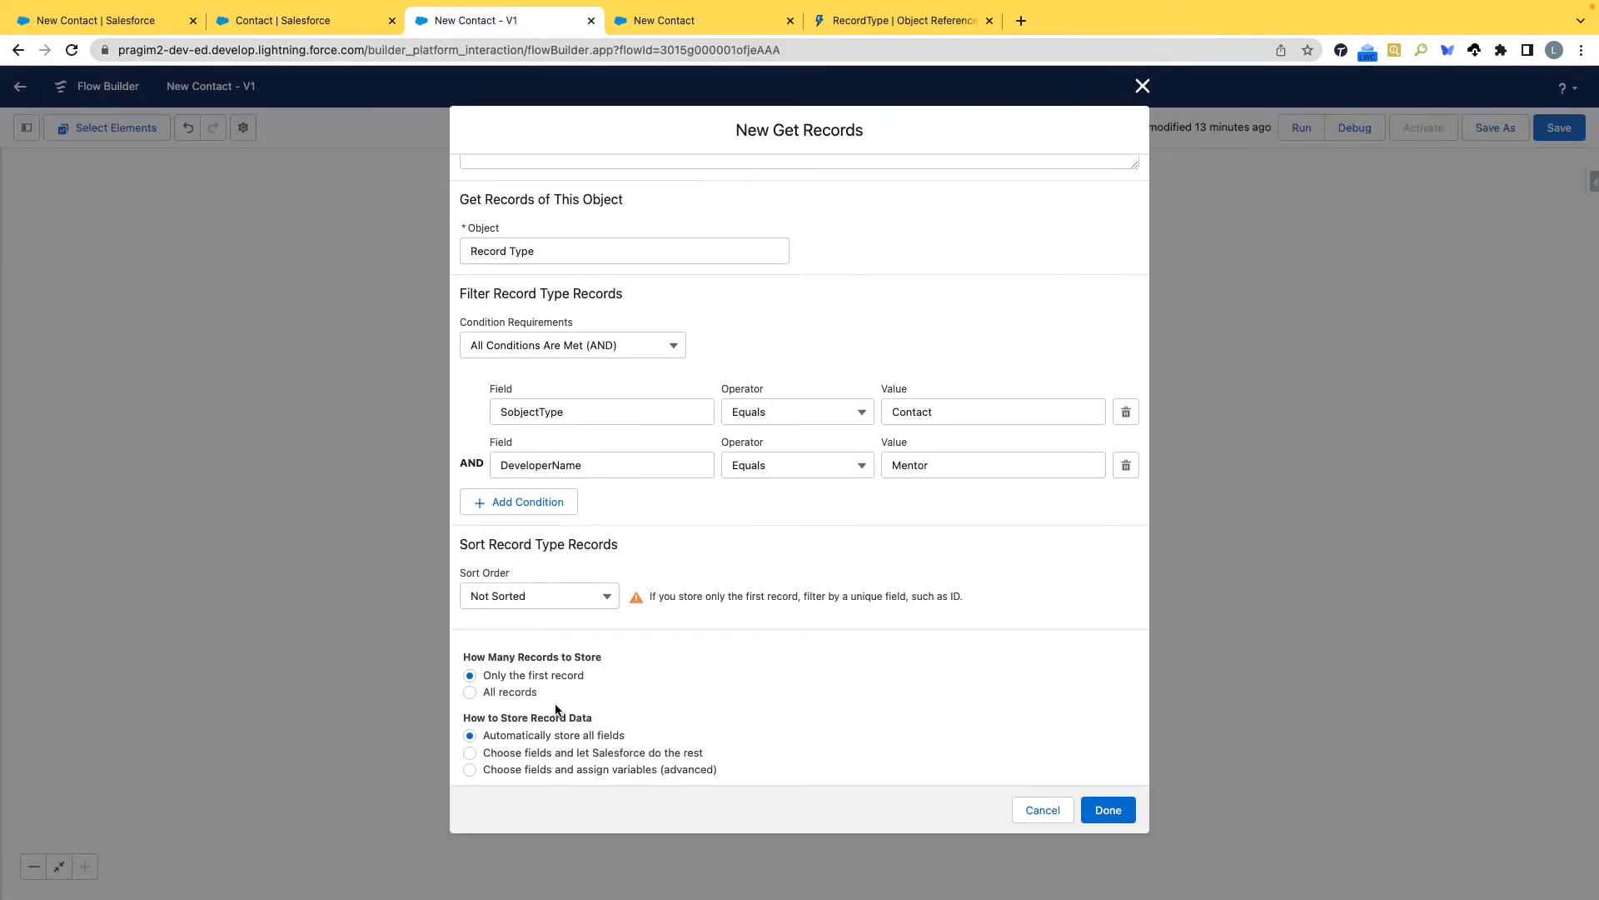
{"action": "left_click", "coordinate": [1111, 812]}
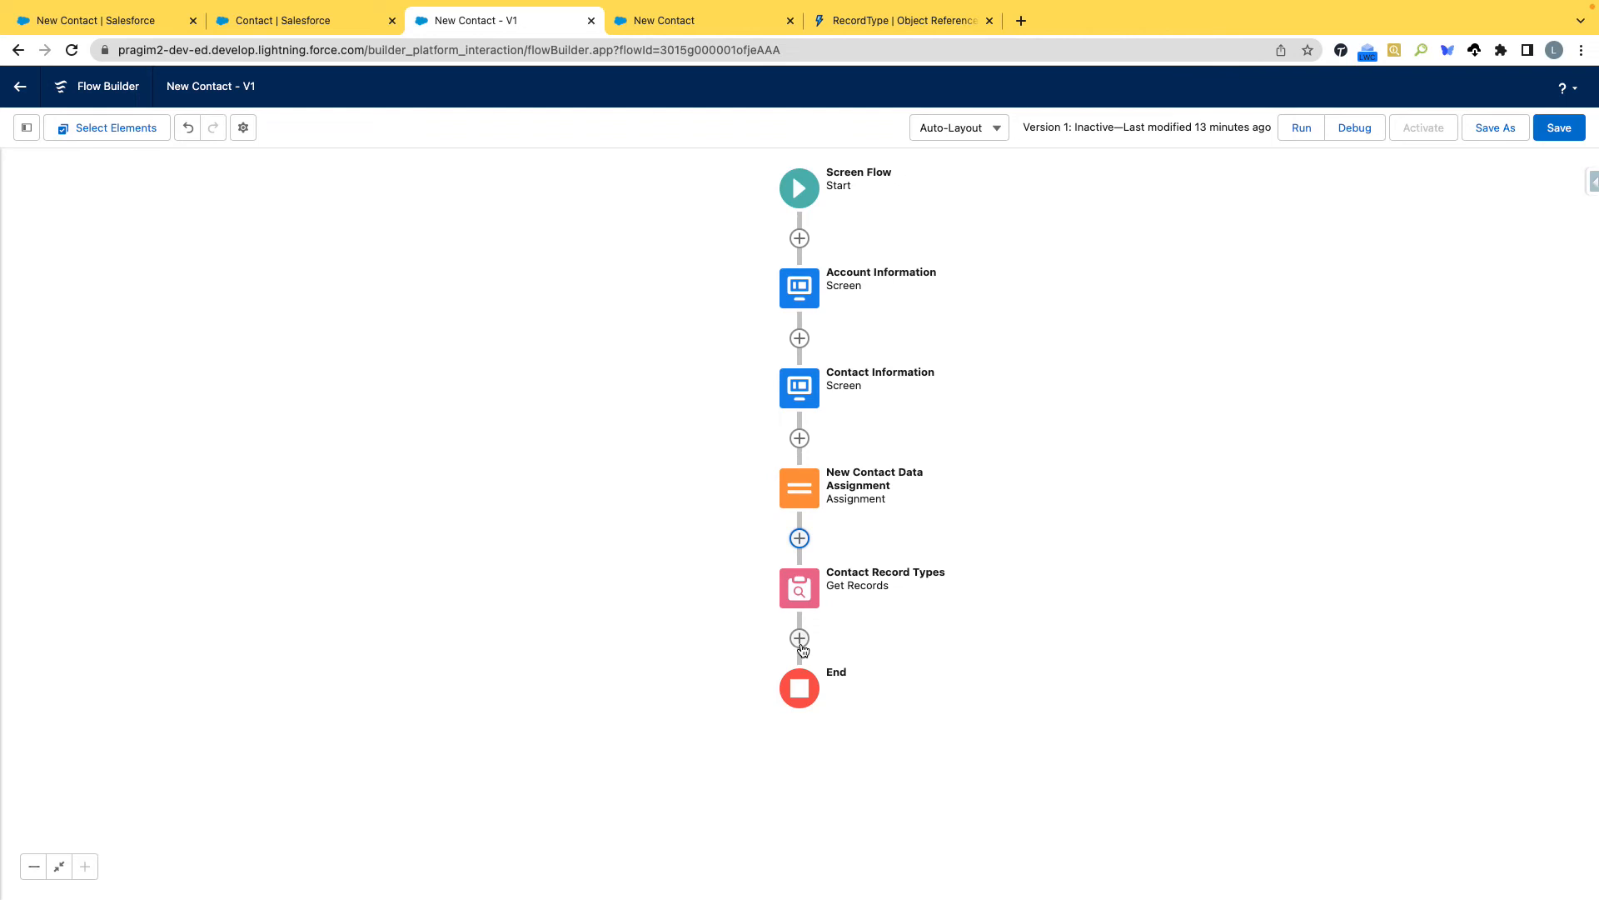
{"action": "right_click", "coordinate": [805, 588]}
{"action": "left_click", "coordinate": [798, 590]}
{"action": "left_click", "coordinate": [798, 590]}
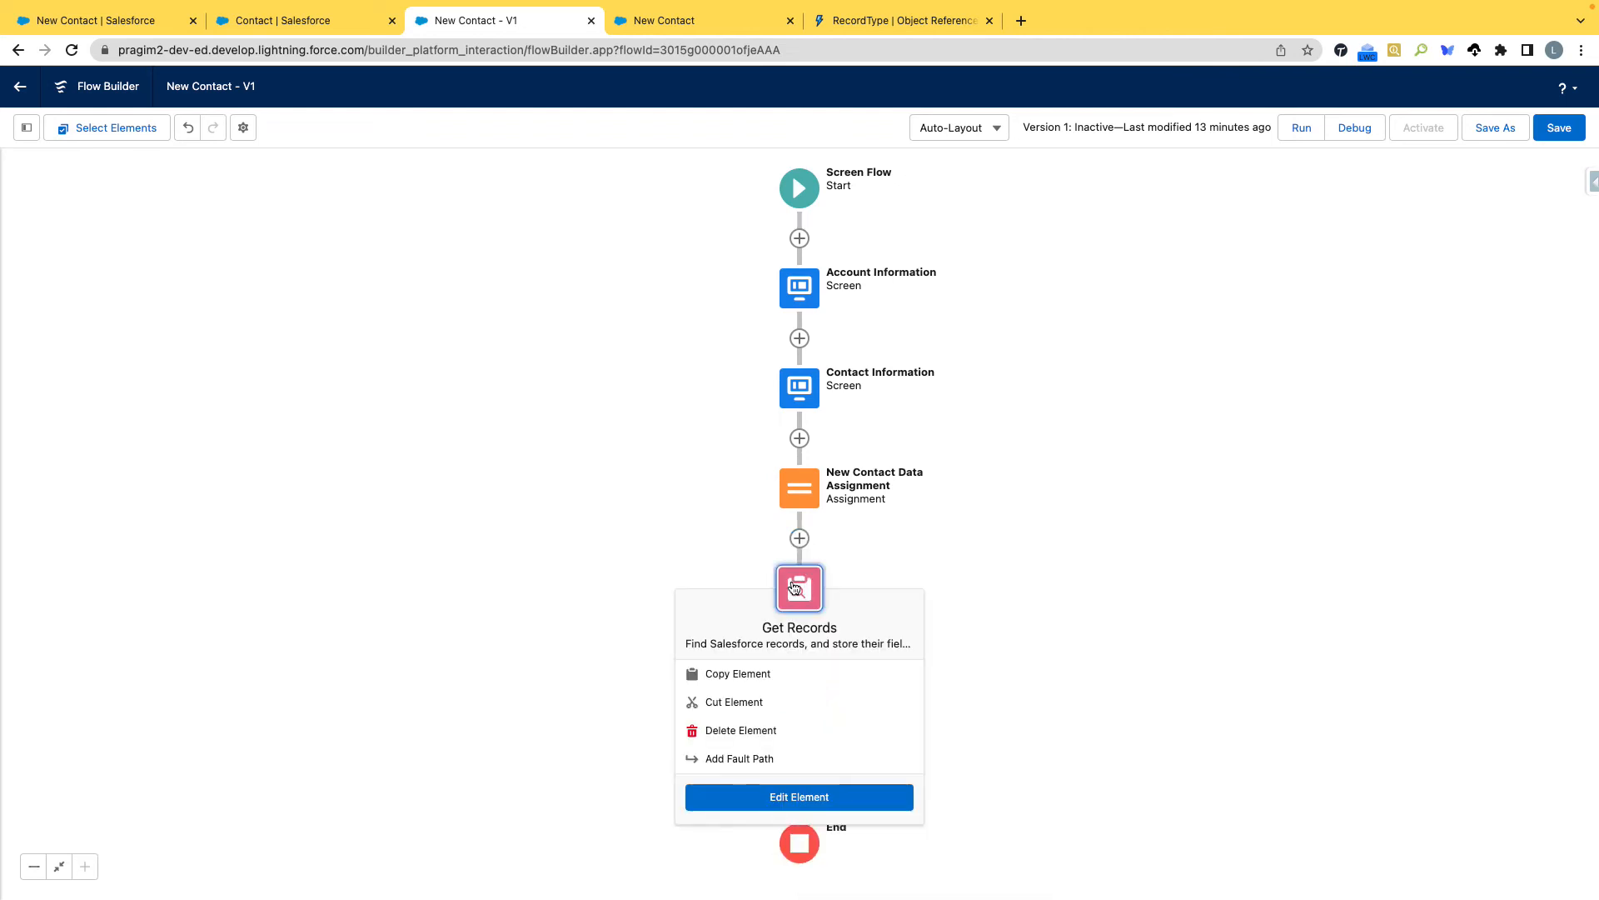
{"action": "left_click", "coordinate": [765, 701]}
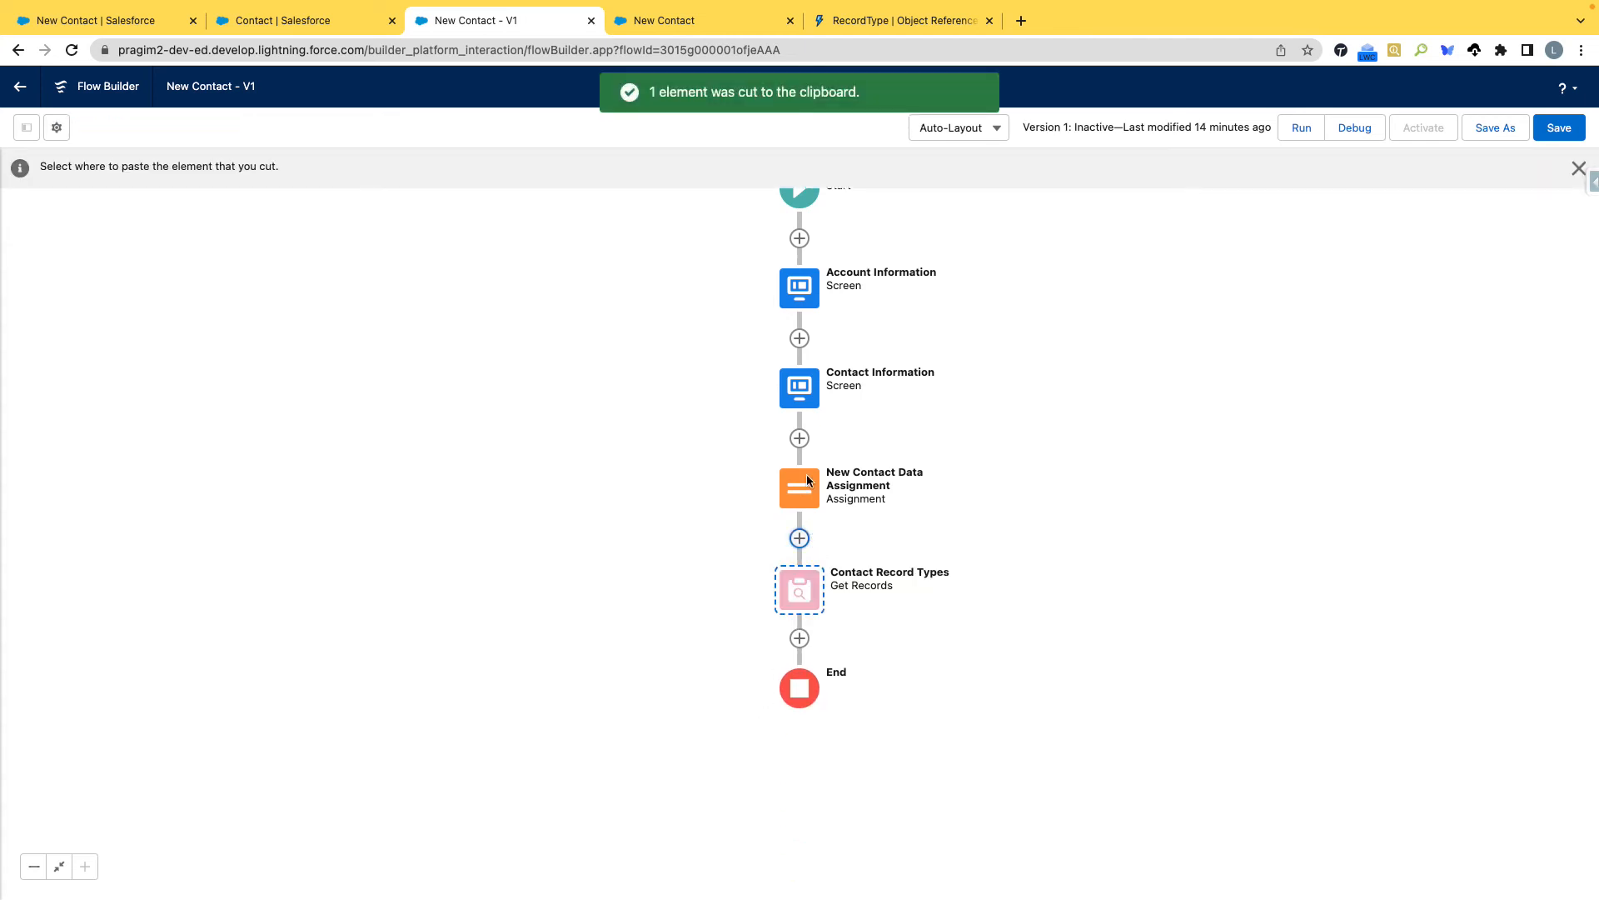
{"action": "left_click", "coordinate": [800, 439]}
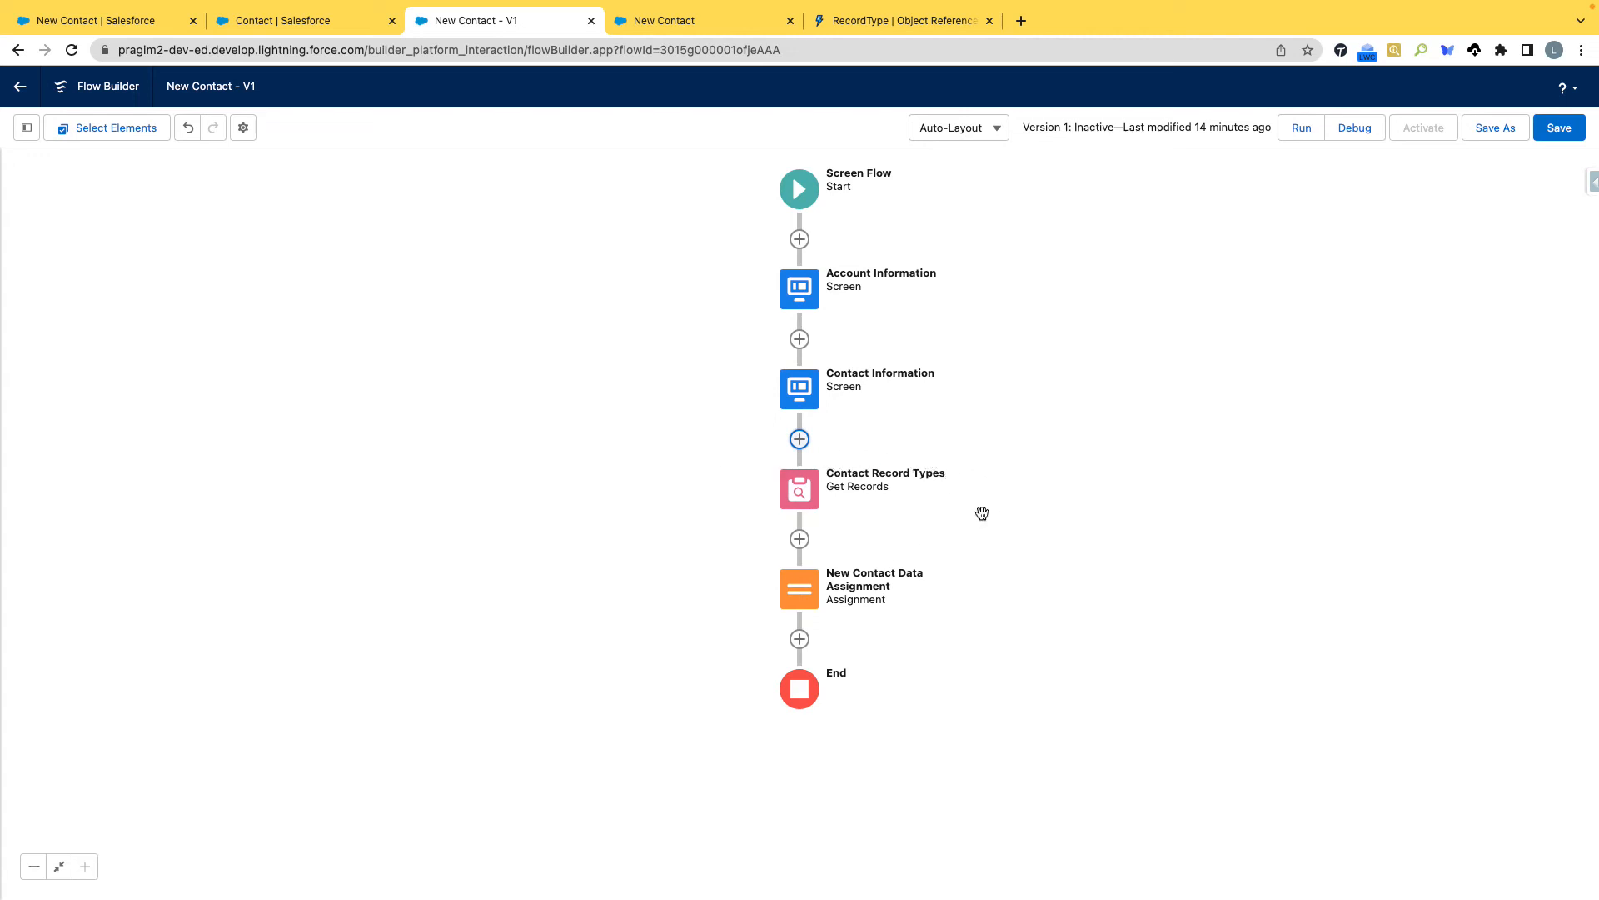
In New Contact Data Assignment, add an assignment setting newContact's RecordTypeId equal to the Id from Contact_Record_Types, and save the element's changes.
{"action": "left_click", "coordinate": [802, 607]}
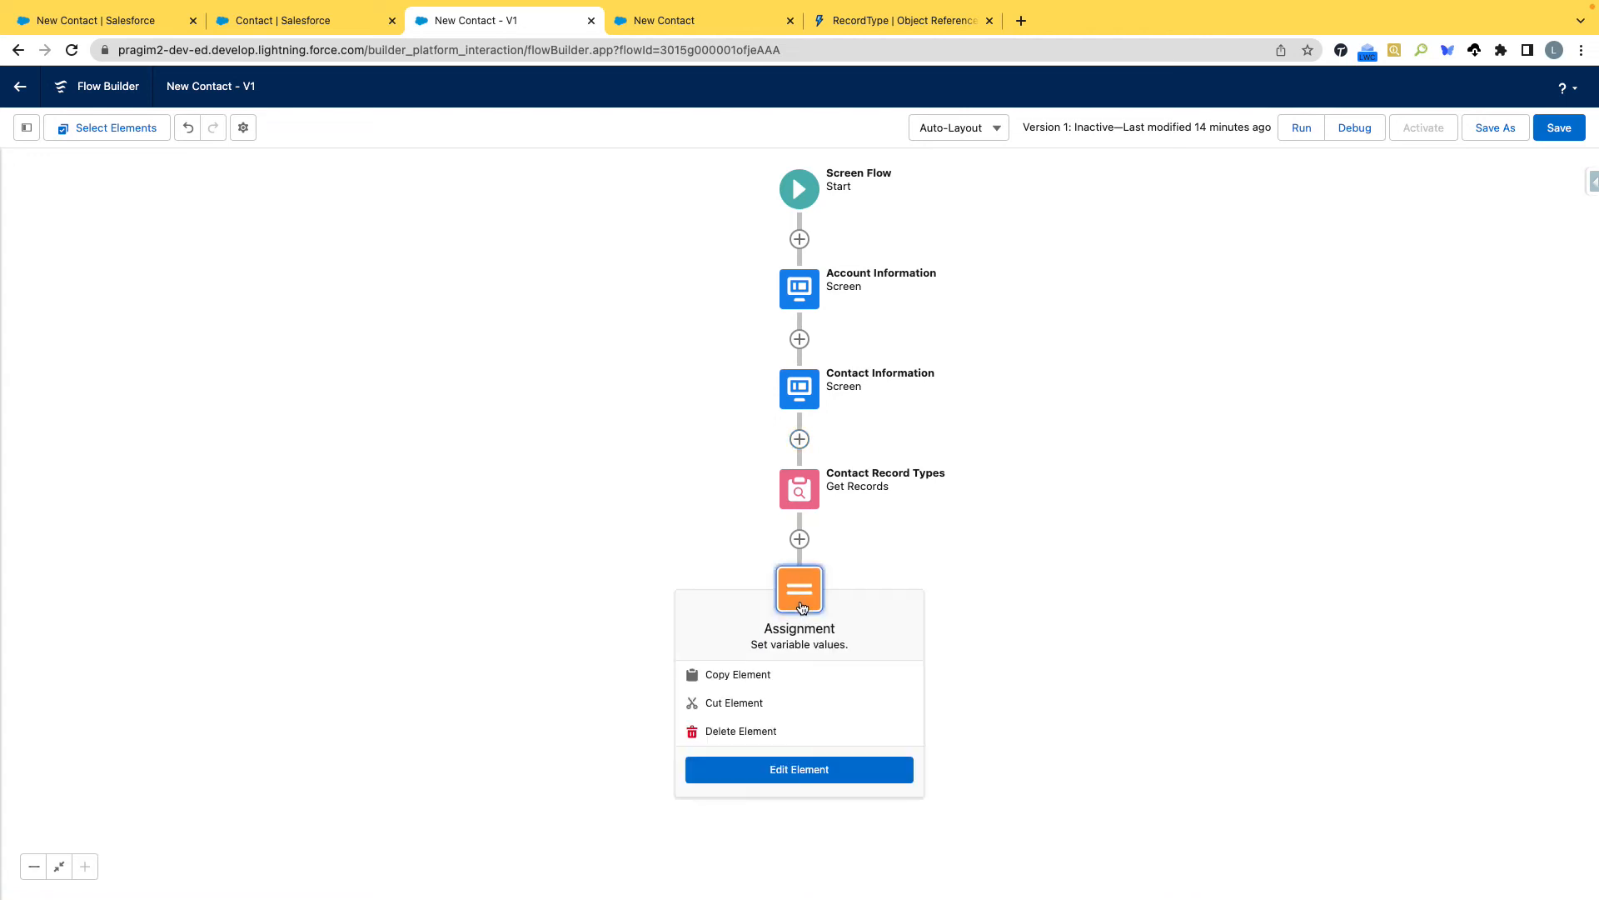
{"action": "left_click", "coordinate": [815, 774]}
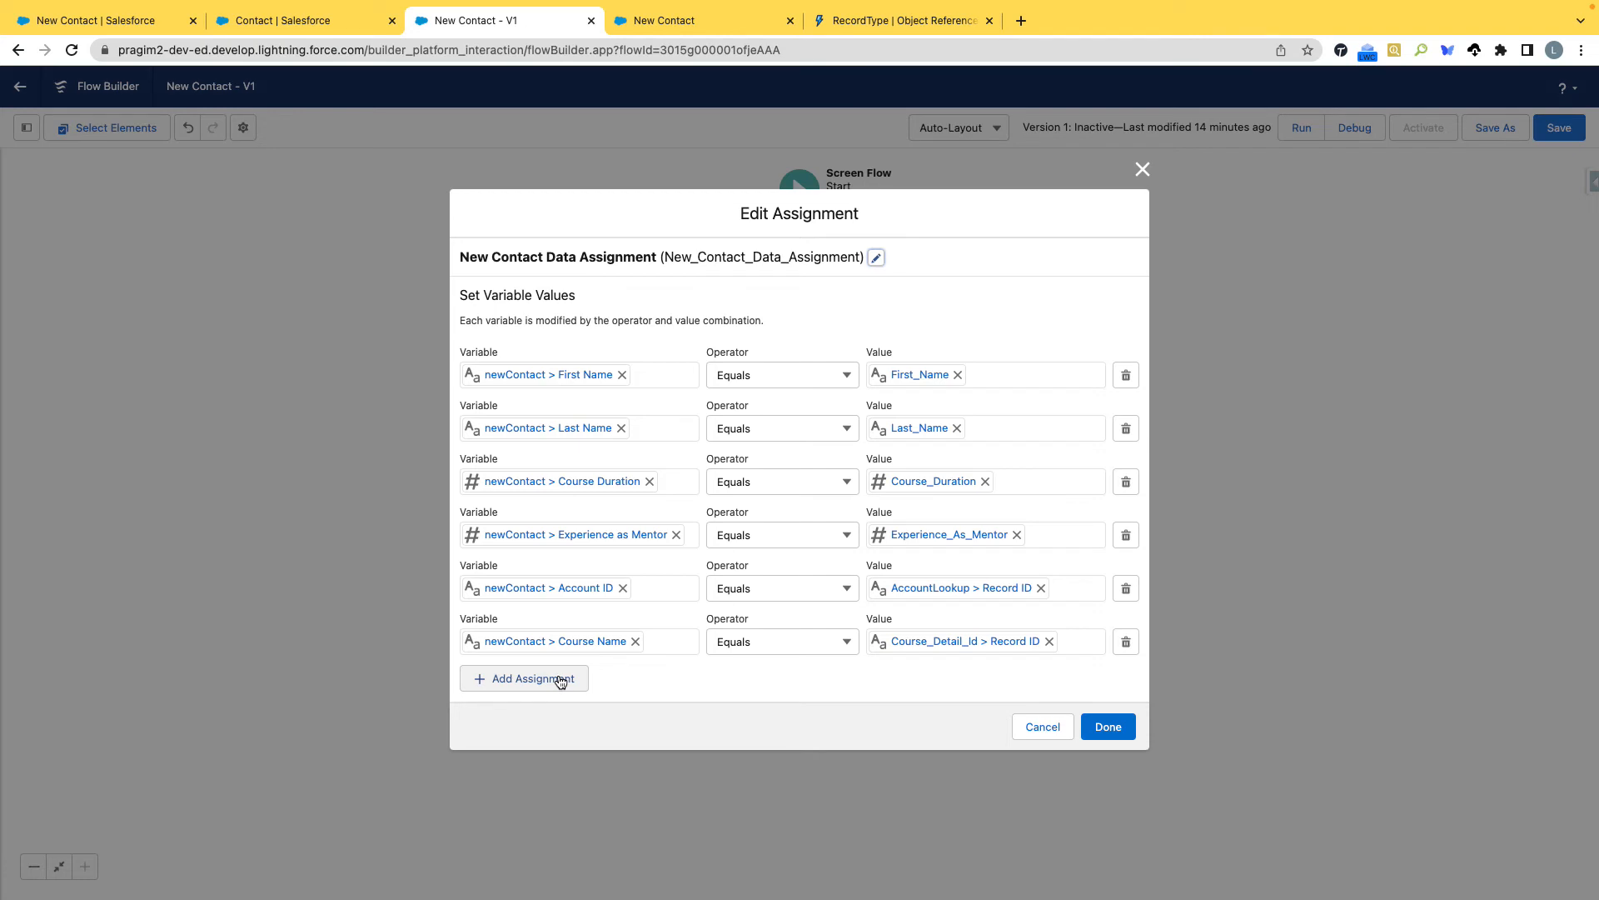
{"action": "left_click", "coordinate": [562, 679]}
{"action": "left_click", "coordinate": [558, 668]}
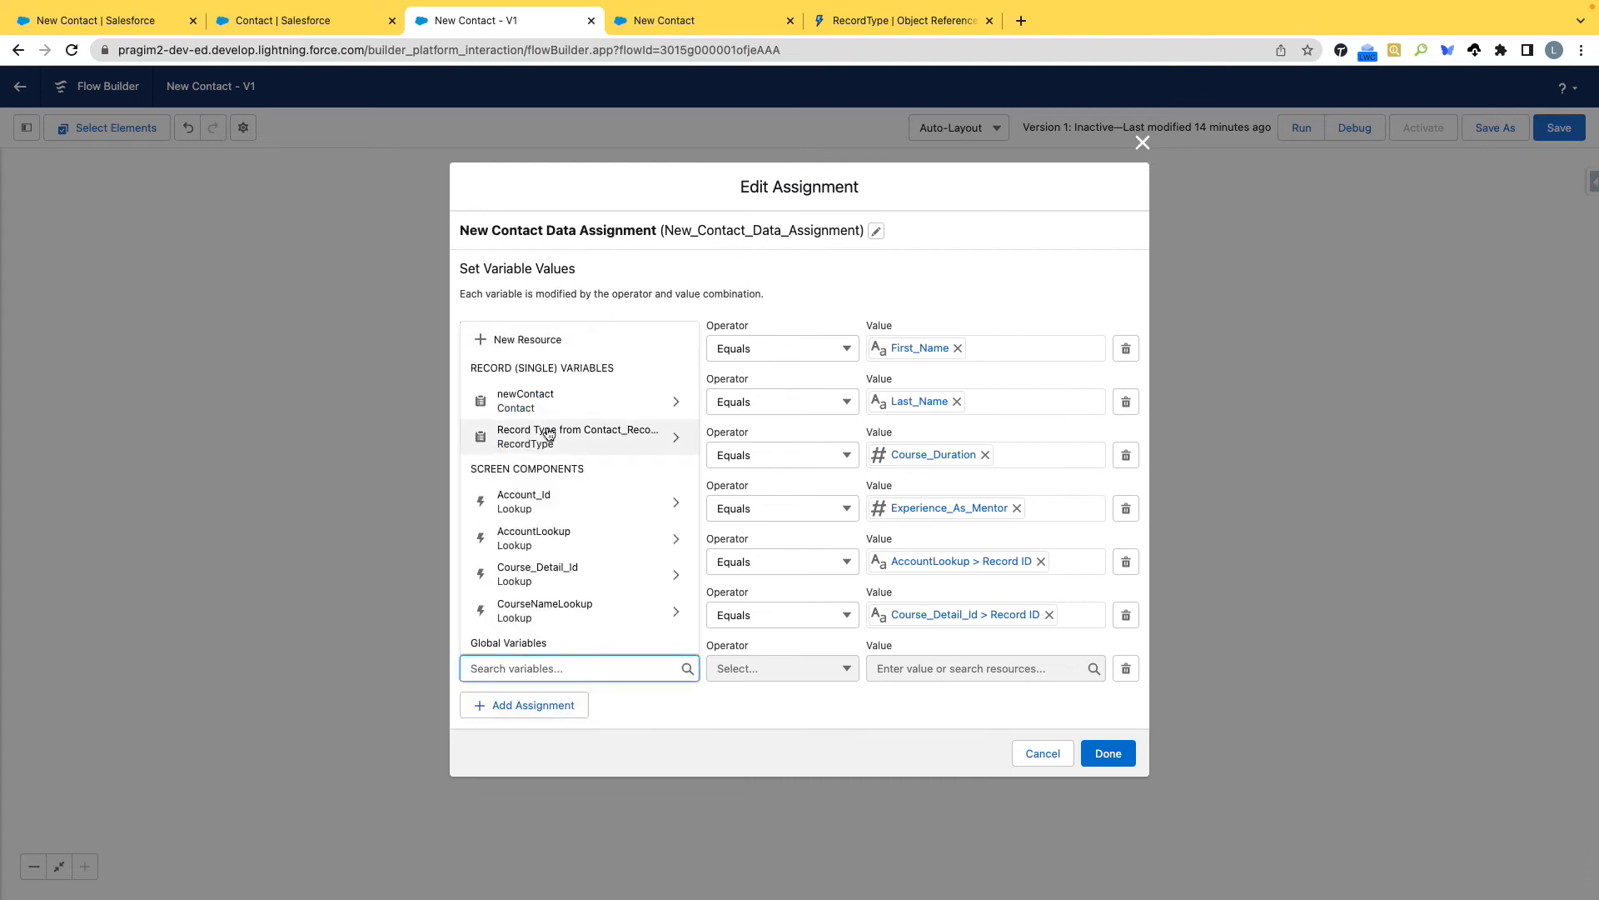
{"action": "left_click", "coordinate": [547, 402]}
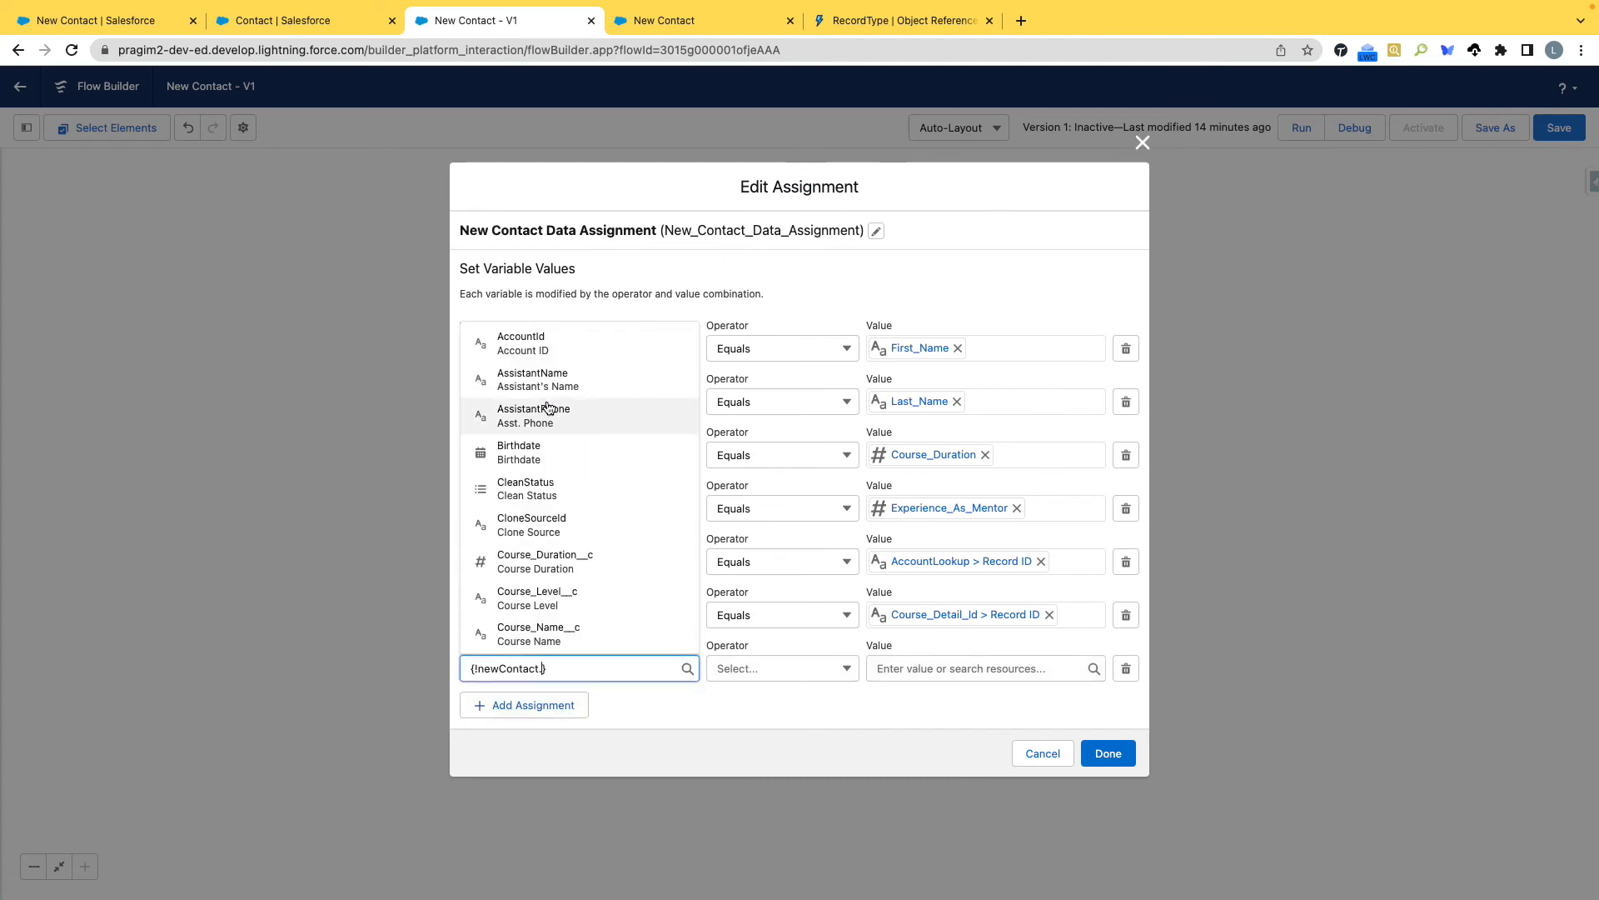
{"action": "type", "text": "Record"}
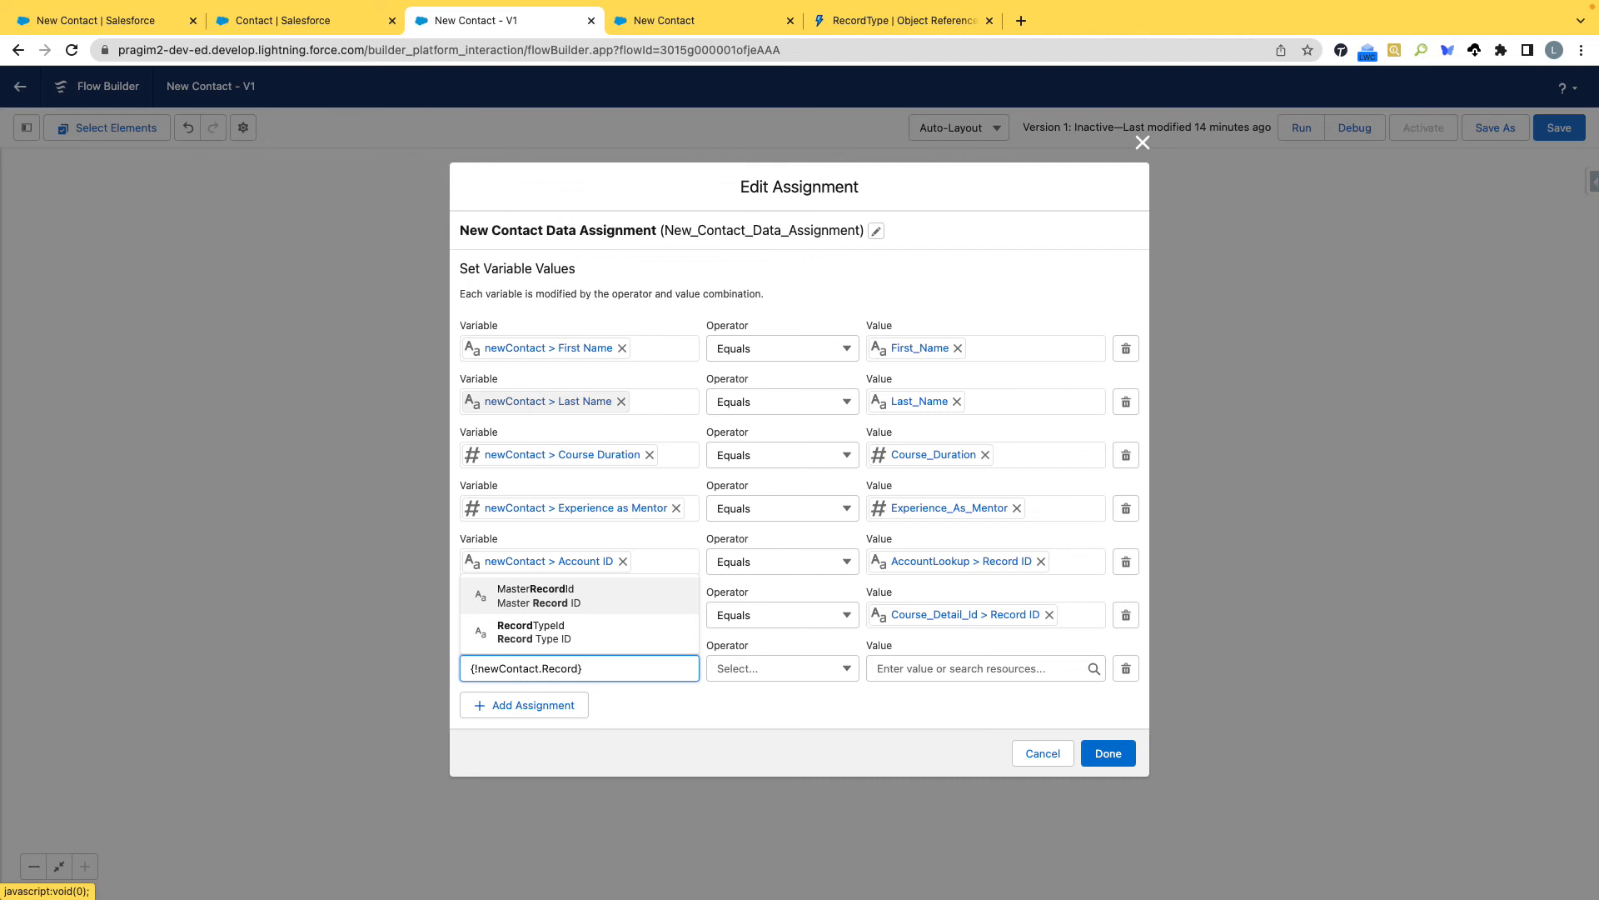
{"action": "left_click", "coordinate": [575, 631]}
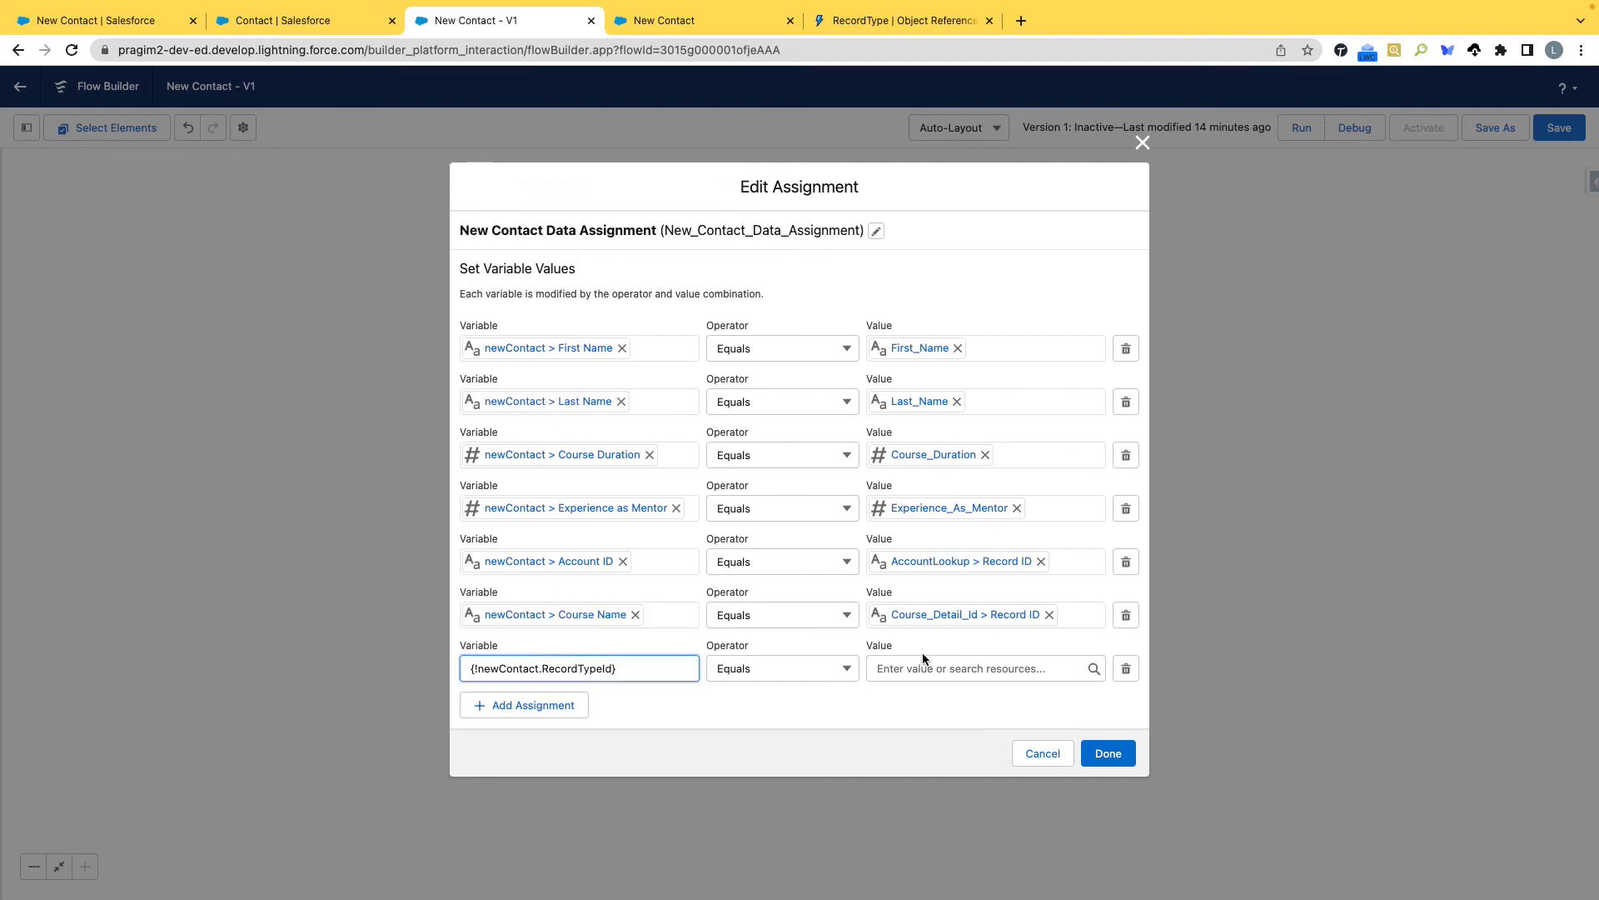
{"action": "left_click", "coordinate": [947, 667]}
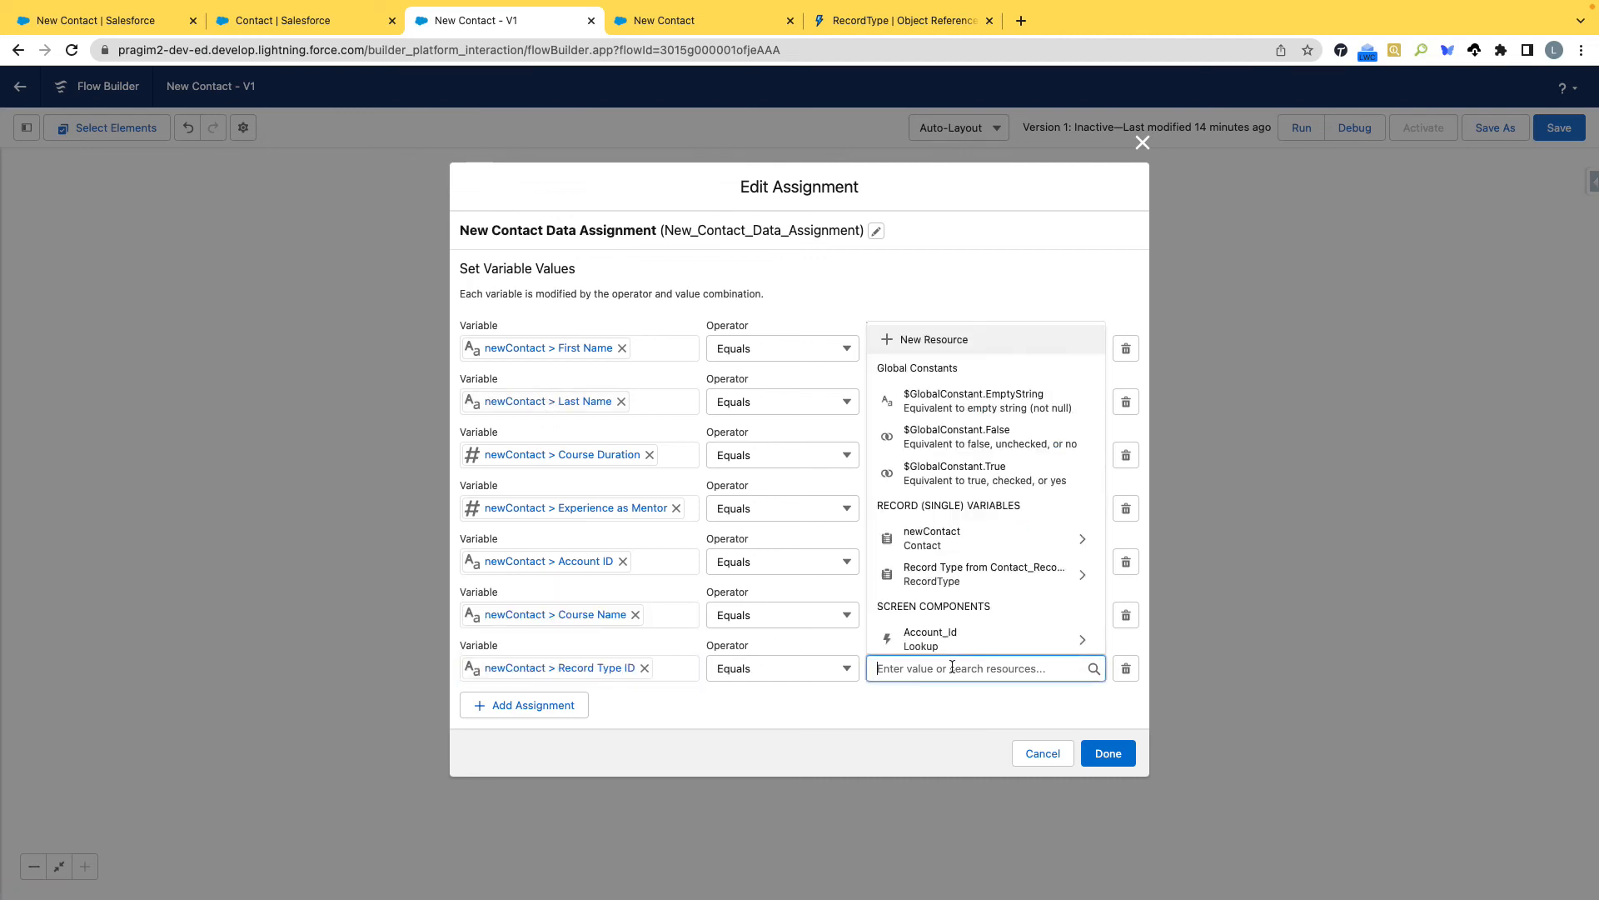
{"action": "left_click", "coordinate": [988, 576]}
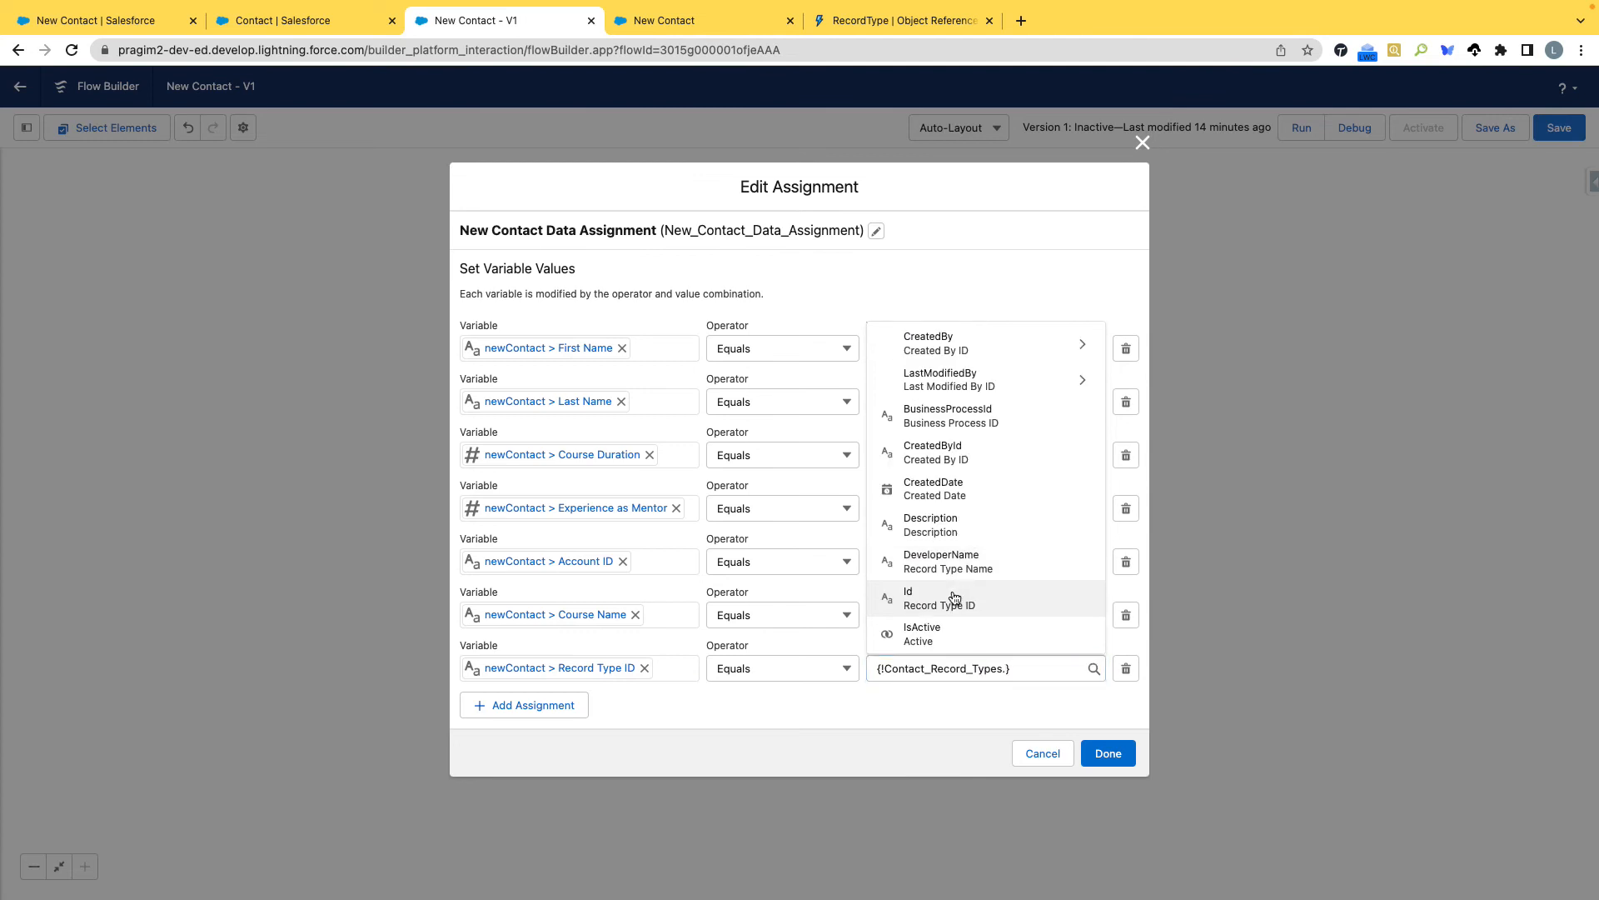
{"action": "left_click", "coordinate": [956, 598]}
{"action": "left_click", "coordinate": [1101, 750]}
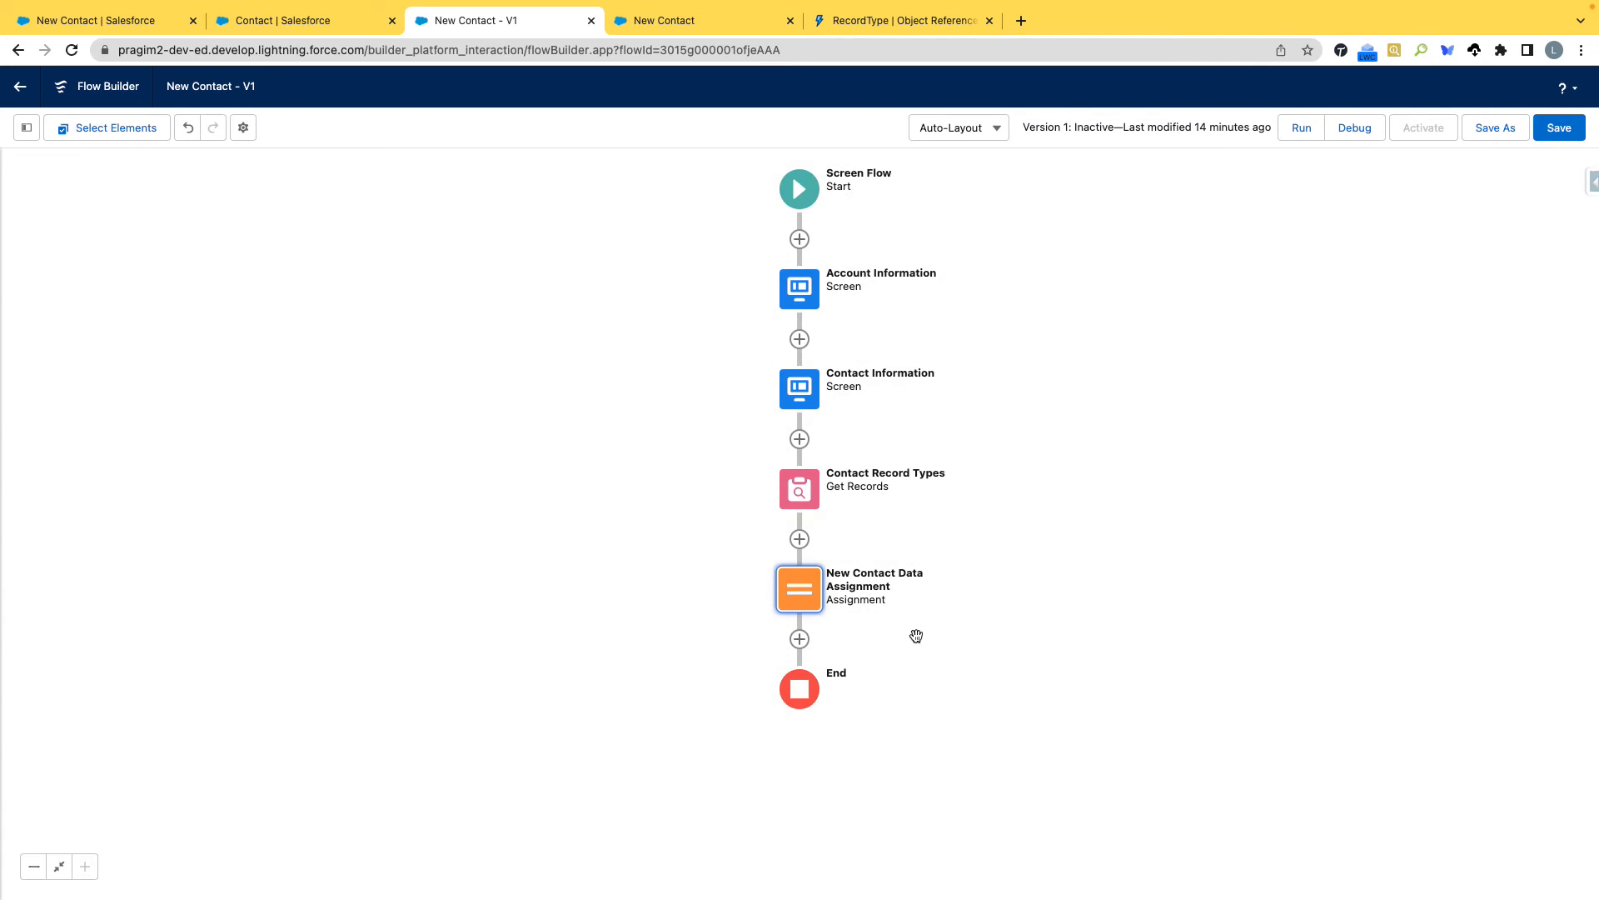
{"action": "left_click", "coordinate": [1073, 598]}
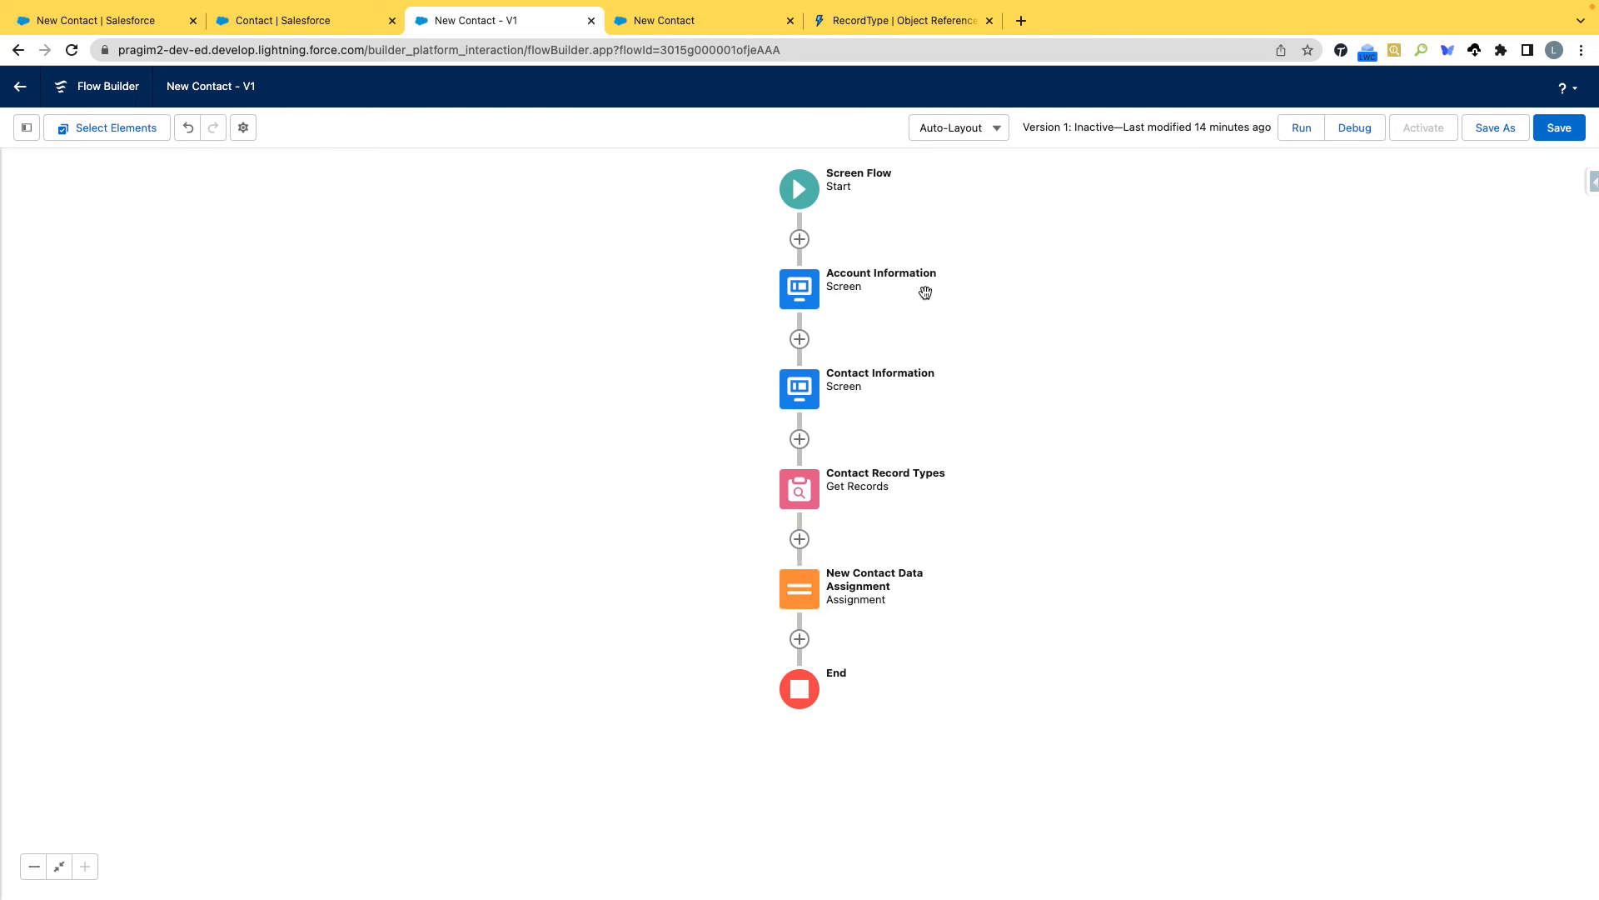
Add a Create Records element labelled Create Contacts after New Contact Data Assignment, with the API name Create_Contacts.
{"action": "left_click", "coordinate": [800, 640]}
{"action": "scroll", "coordinate": [812, 783], "scroll_direction": "down", "scroll_amount": 5}
{"action": "scroll", "coordinate": [812, 783], "scroll_direction": "down", "scroll_amount": 5}
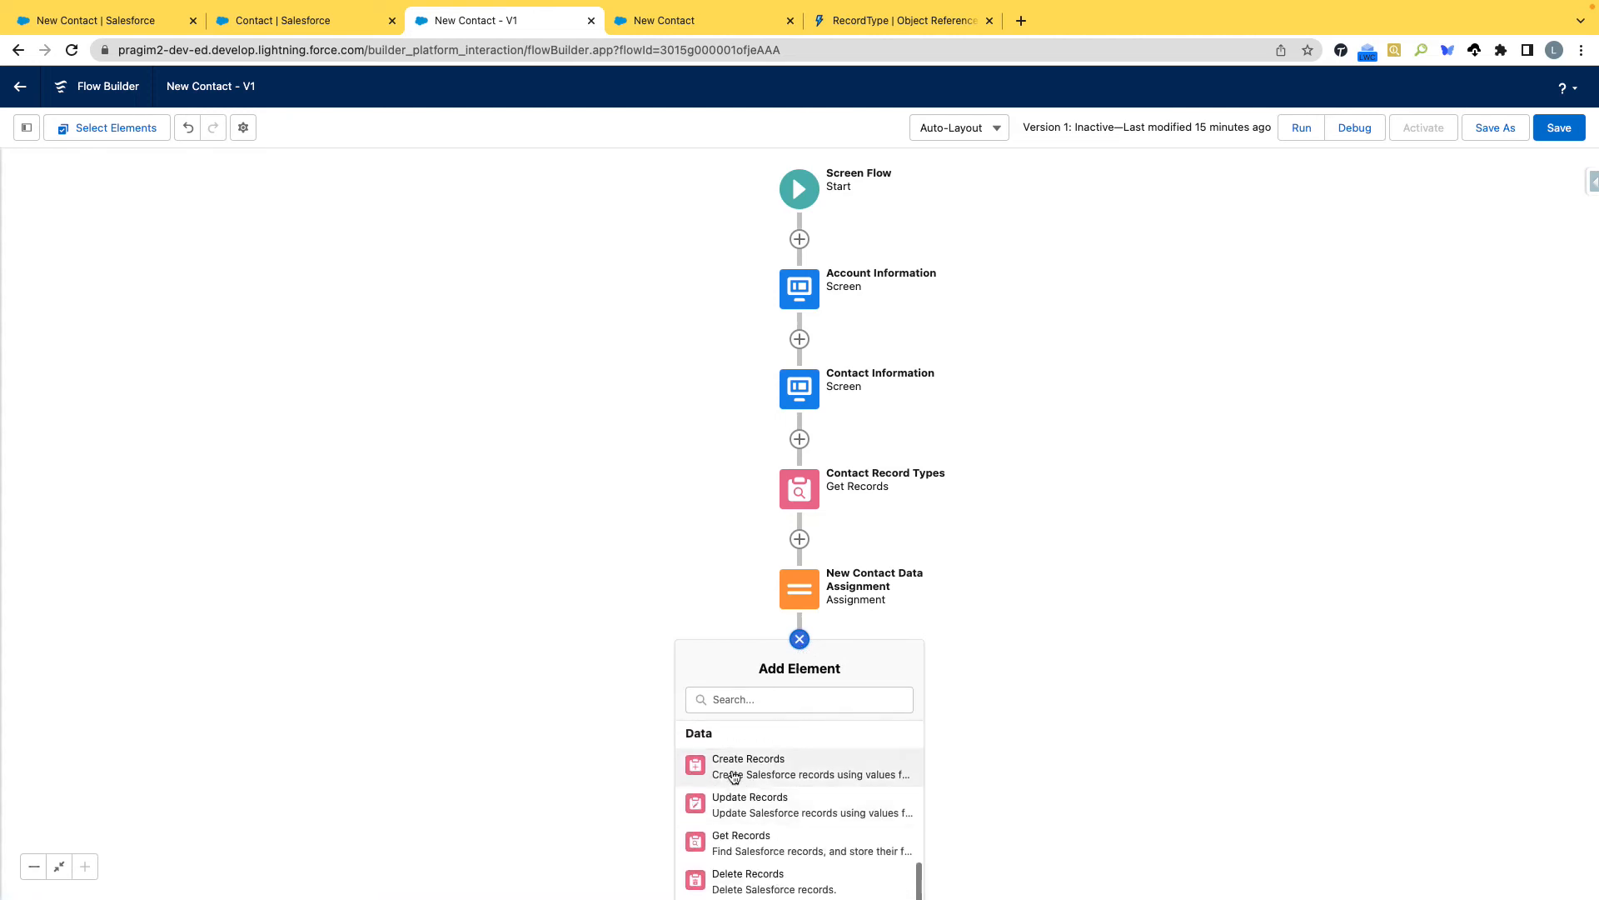
{"action": "left_click", "coordinate": [739, 771]}
{"action": "left_click", "coordinate": [545, 316]}
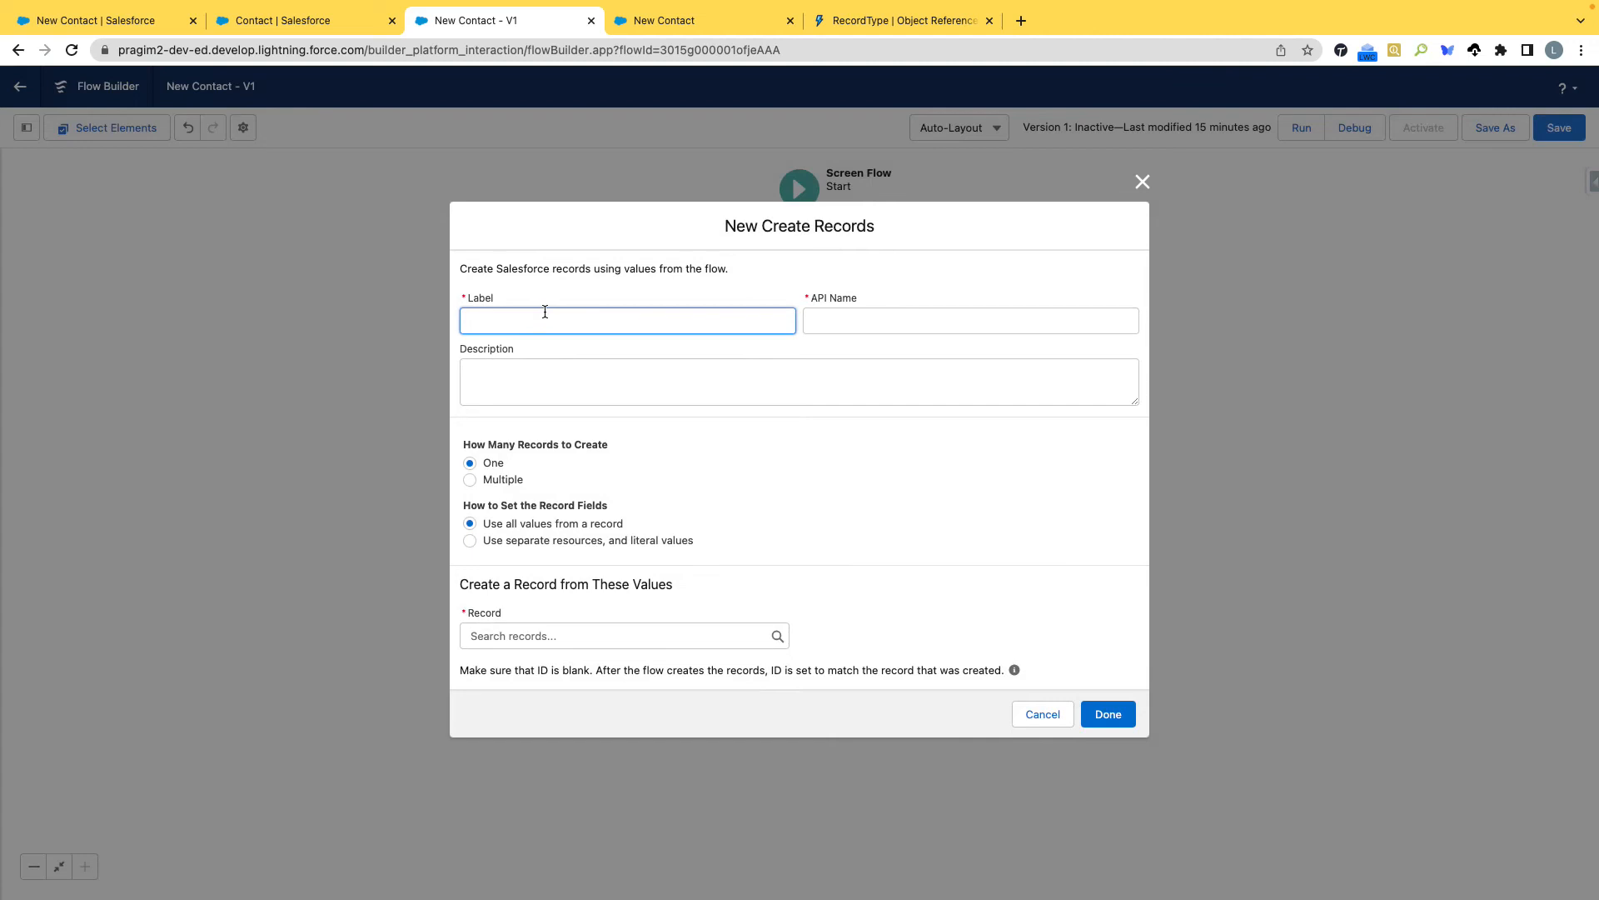
{"action": "type", "text": "Create Contacts"}
{"action": "key", "text": "Tab"}
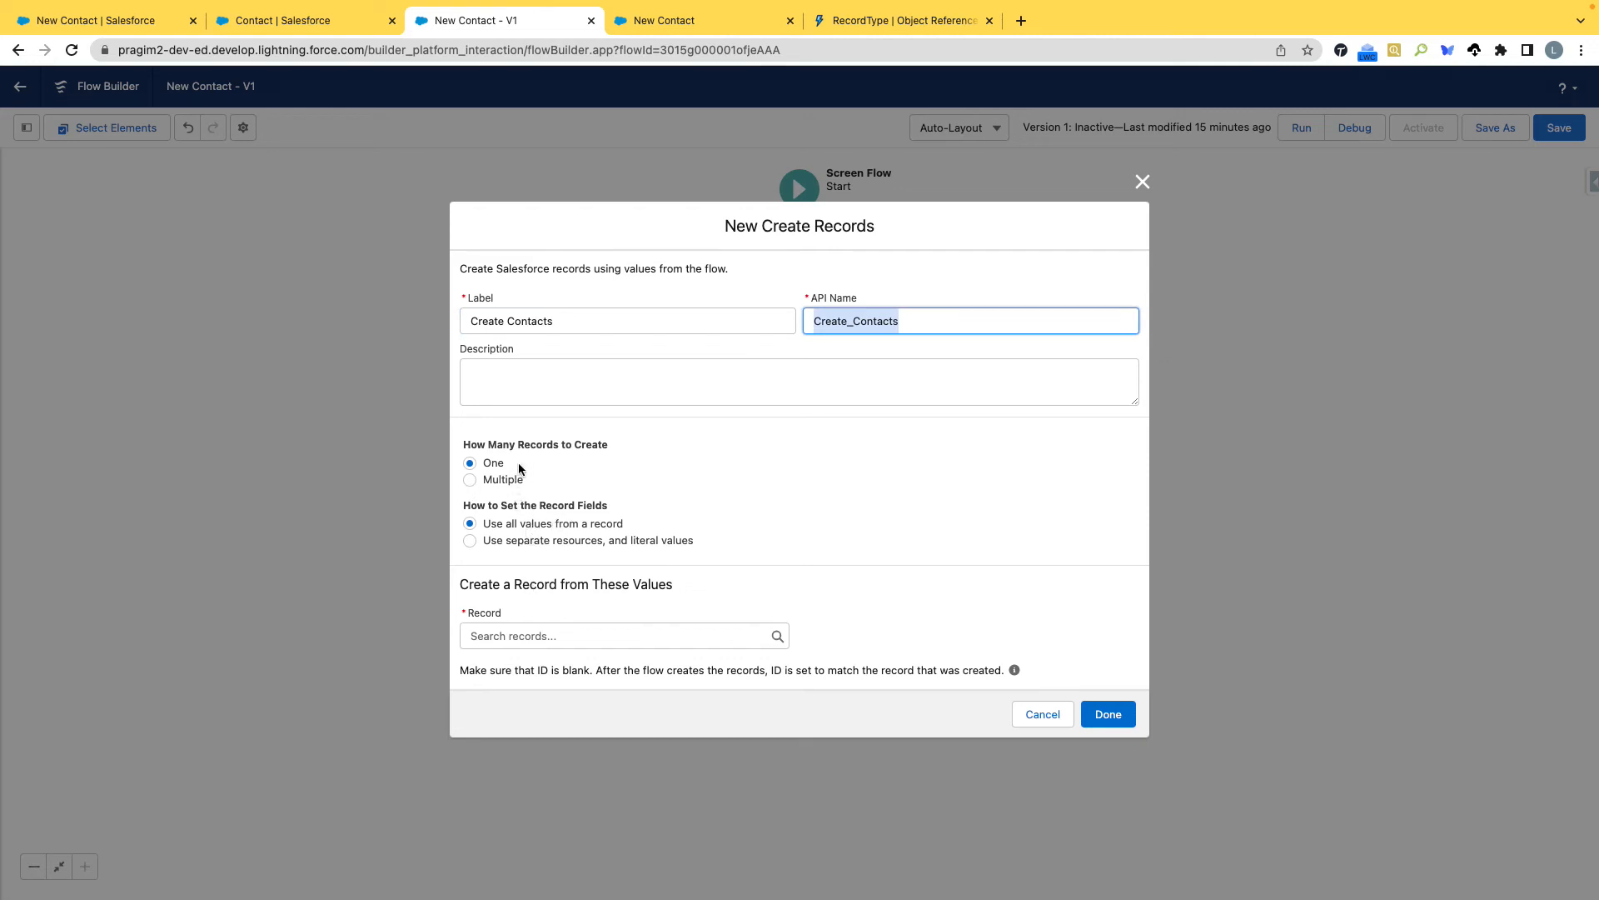
Use newContact as the record whose values Create Contacts uses, and finish the element.
{"action": "left_click", "coordinate": [526, 636]}
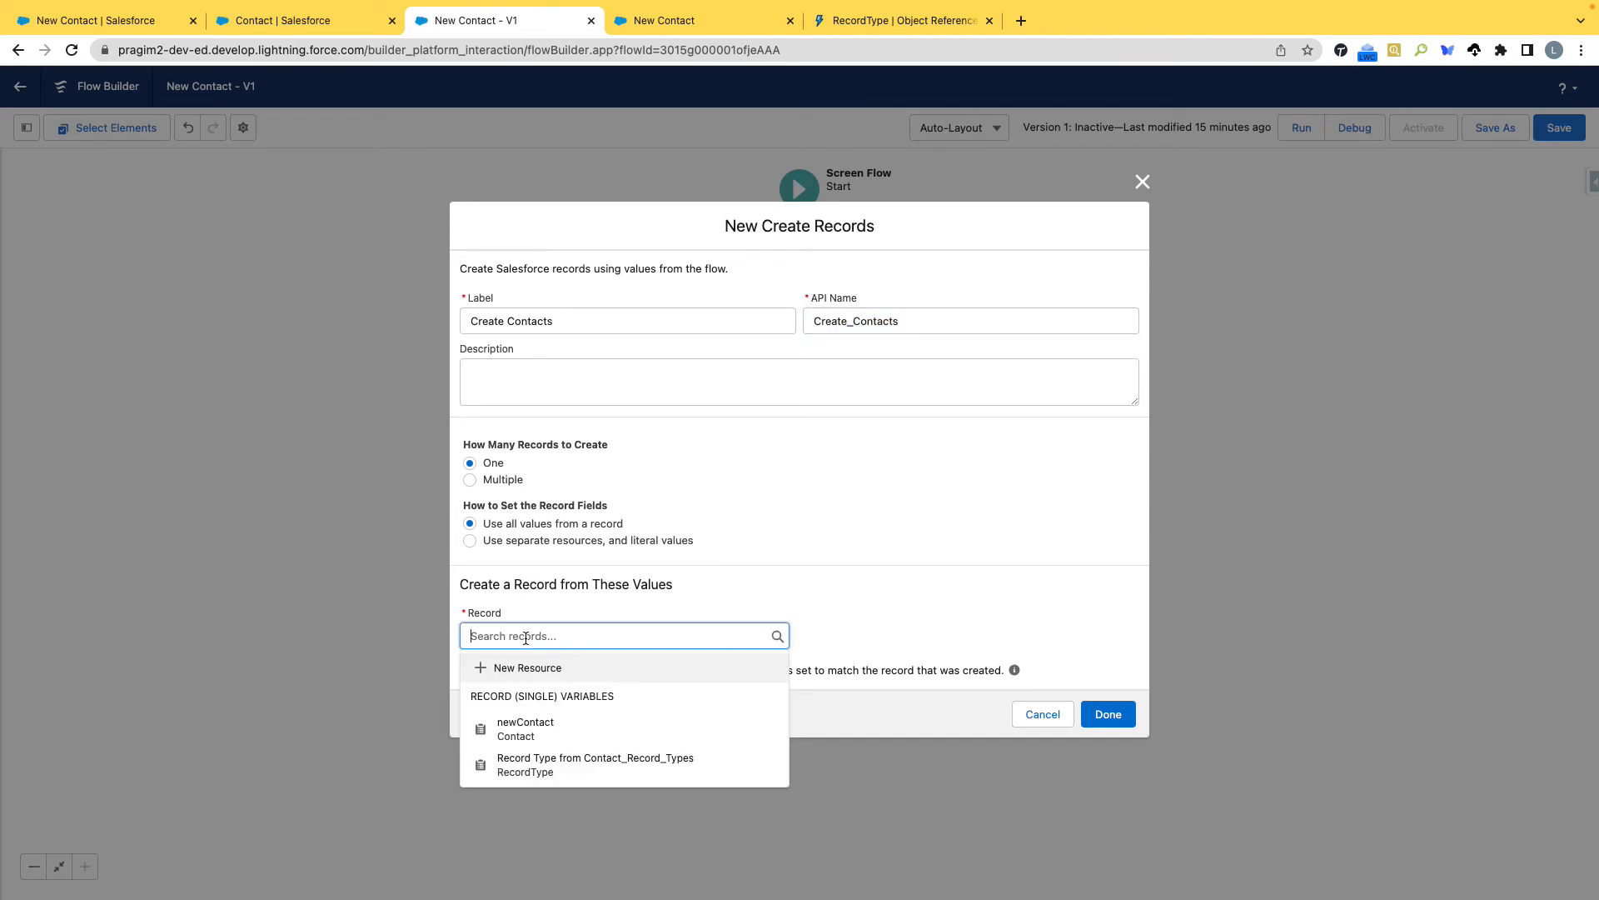
{"action": "left_click", "coordinate": [536, 737]}
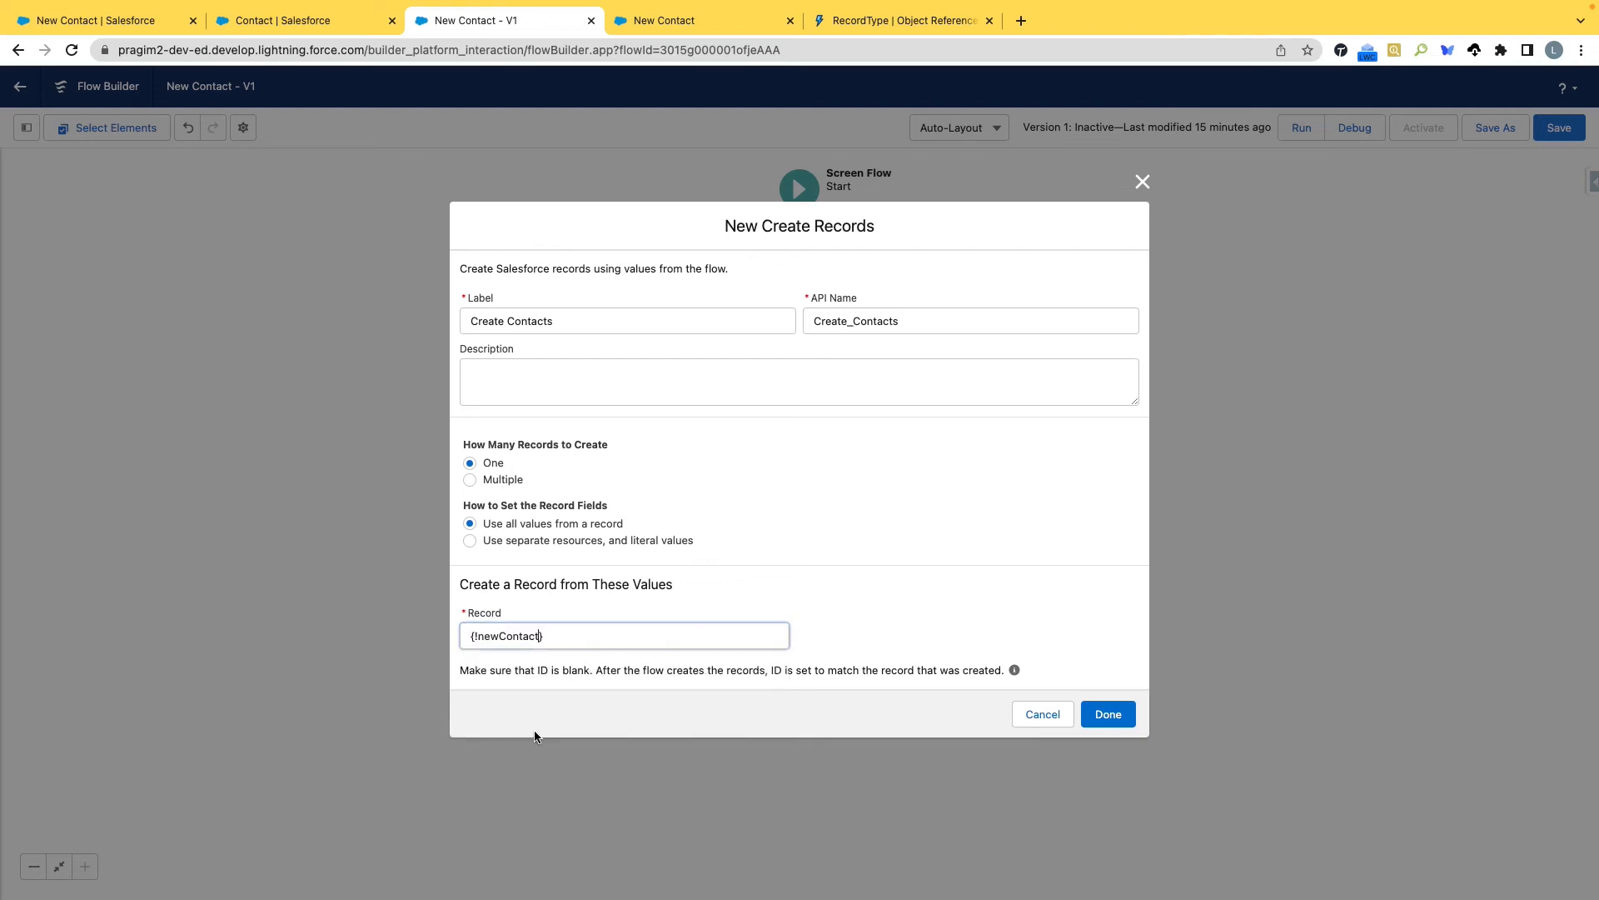
{"action": "left_click", "coordinate": [1116, 716]}
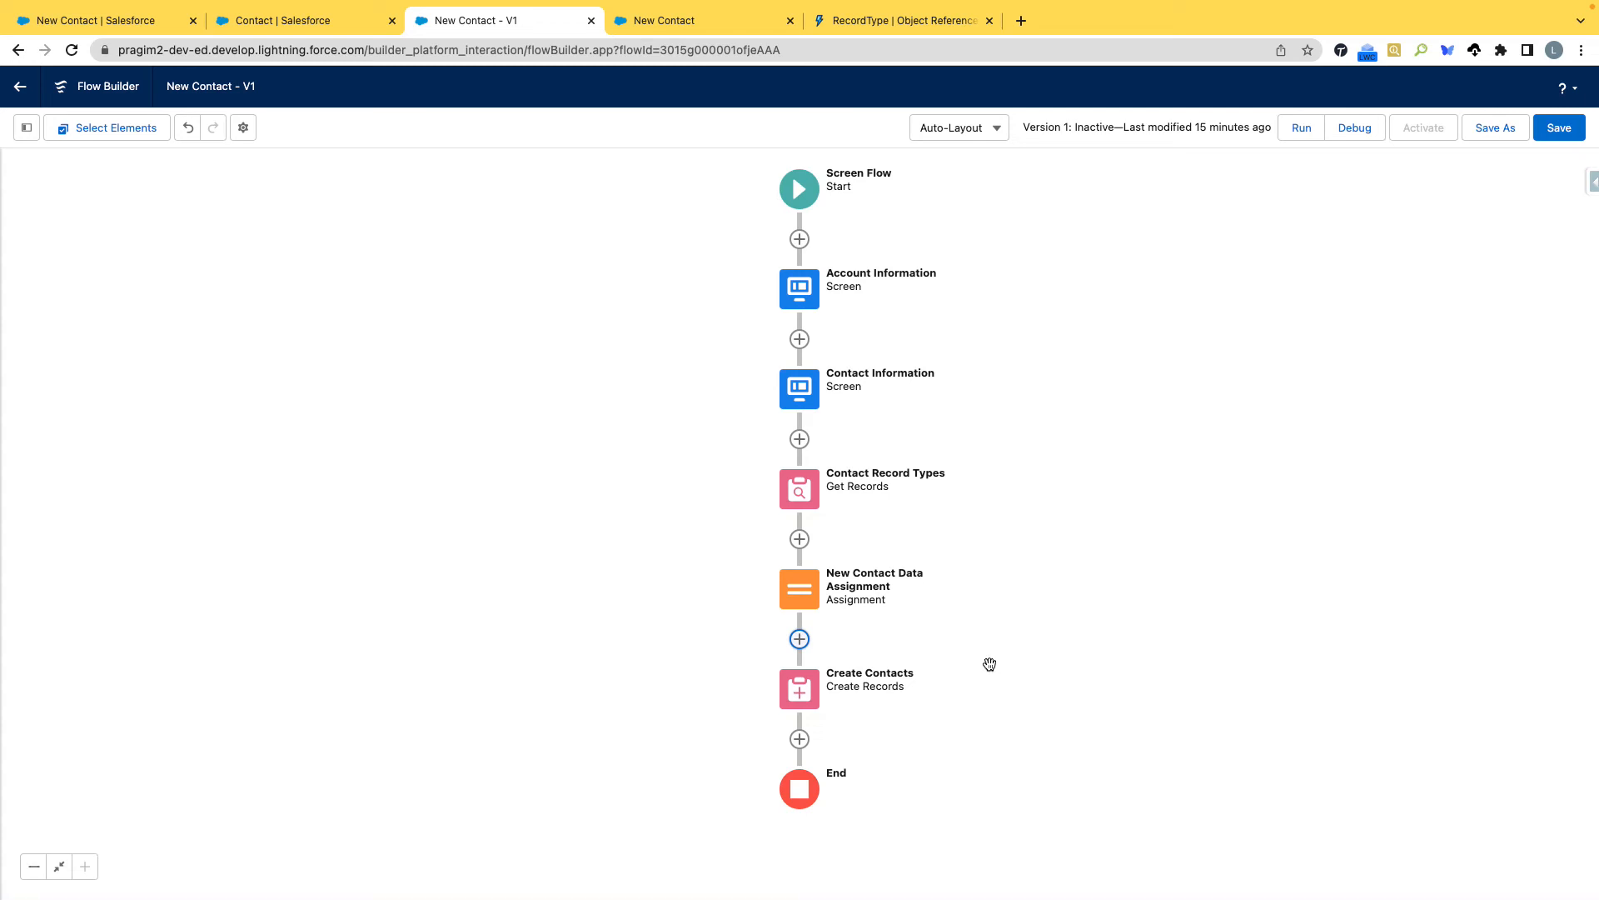
{"action": "left_click", "coordinate": [800, 739]}
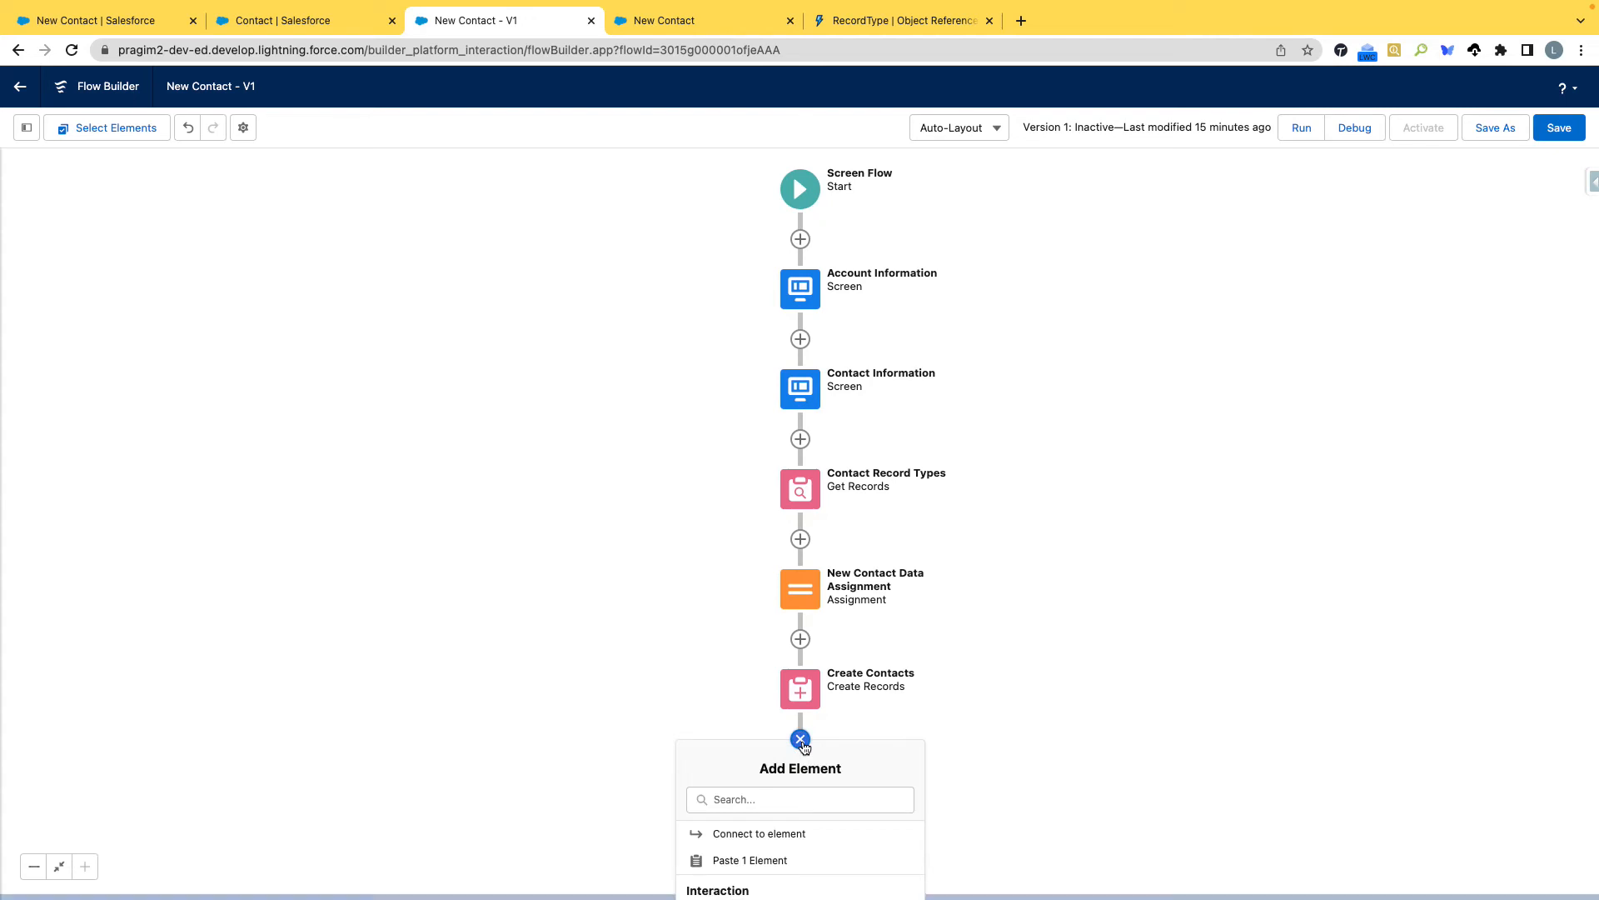
{"action": "scroll", "coordinate": [823, 828], "scroll_direction": "down", "scroll_amount": 3}
{"action": "scroll", "coordinate": [823, 828], "scroll_direction": "up", "scroll_amount": 1}
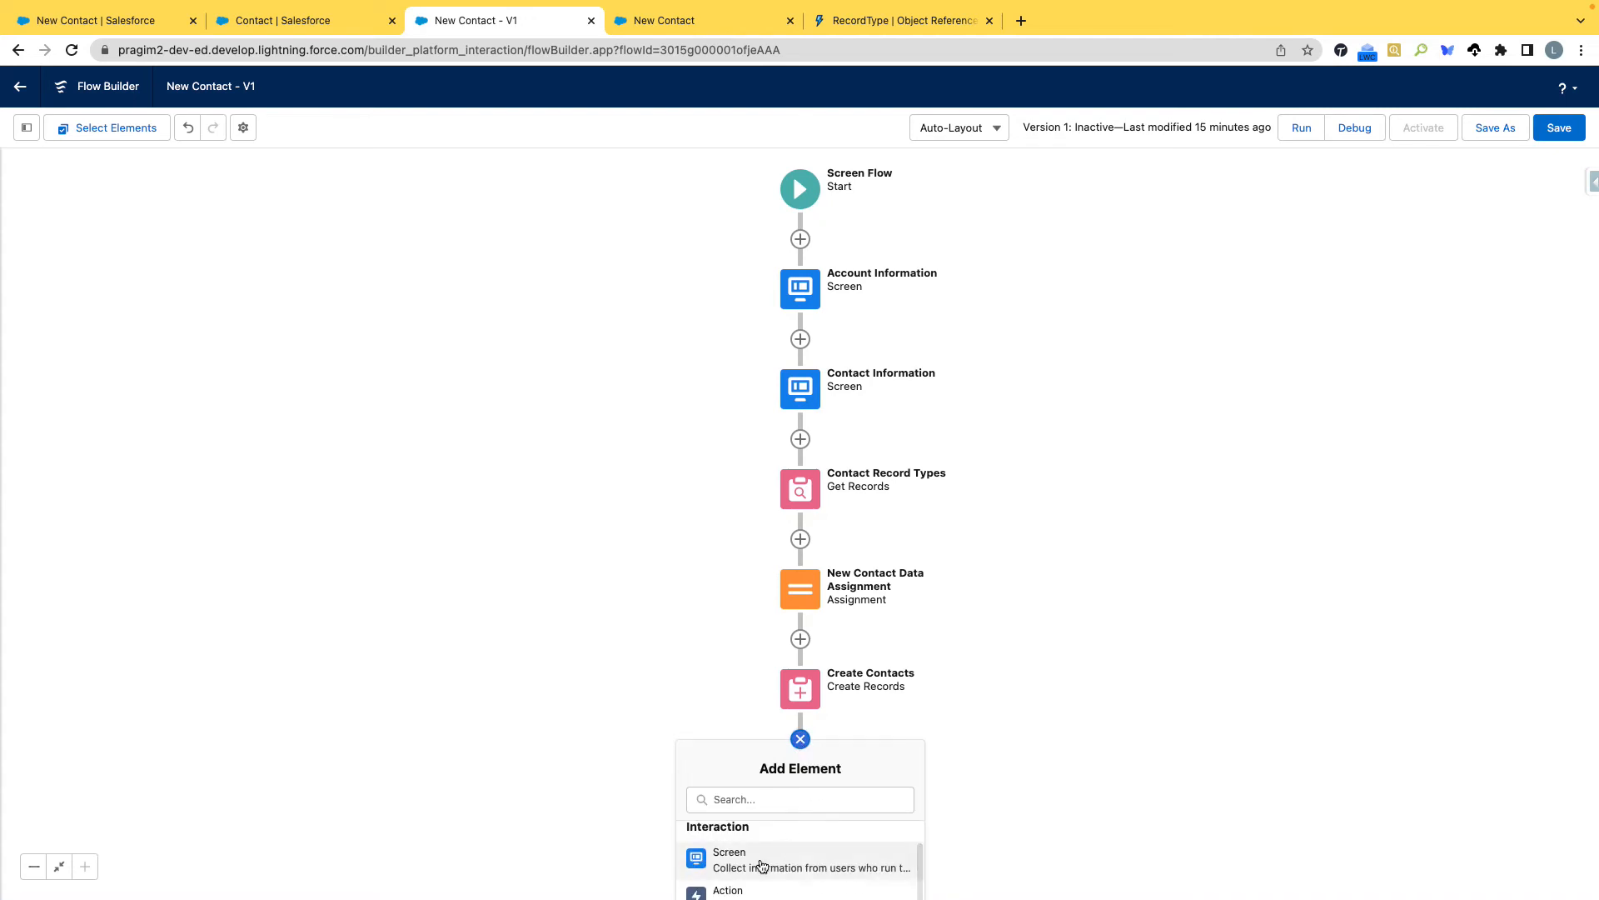
{"action": "left_click", "coordinate": [767, 862]}
{"action": "left_click", "coordinate": [1413, 771]}
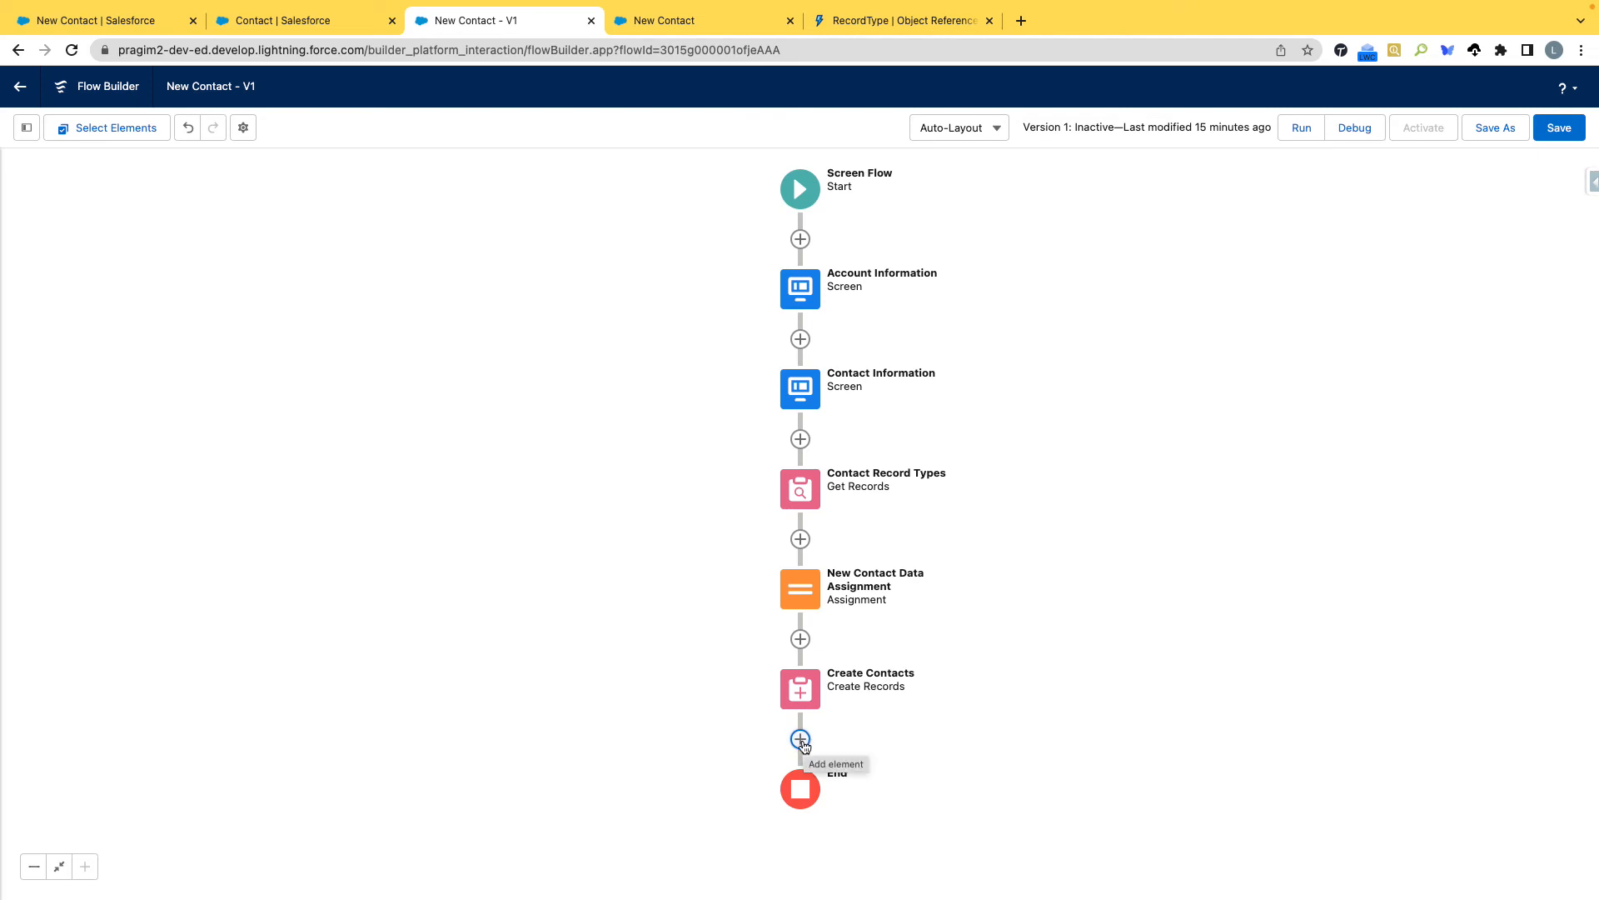
Add a Decision element labelled Is Contact Processed after Create Contacts, and label its first outcome Is Success.
{"action": "left_click", "coordinate": [801, 741]}
{"action": "scroll", "coordinate": [801, 846], "scroll_direction": "down", "scroll_amount": 5}
{"action": "scroll", "coordinate": [796, 858], "scroll_direction": "up", "scroll_amount": 1}
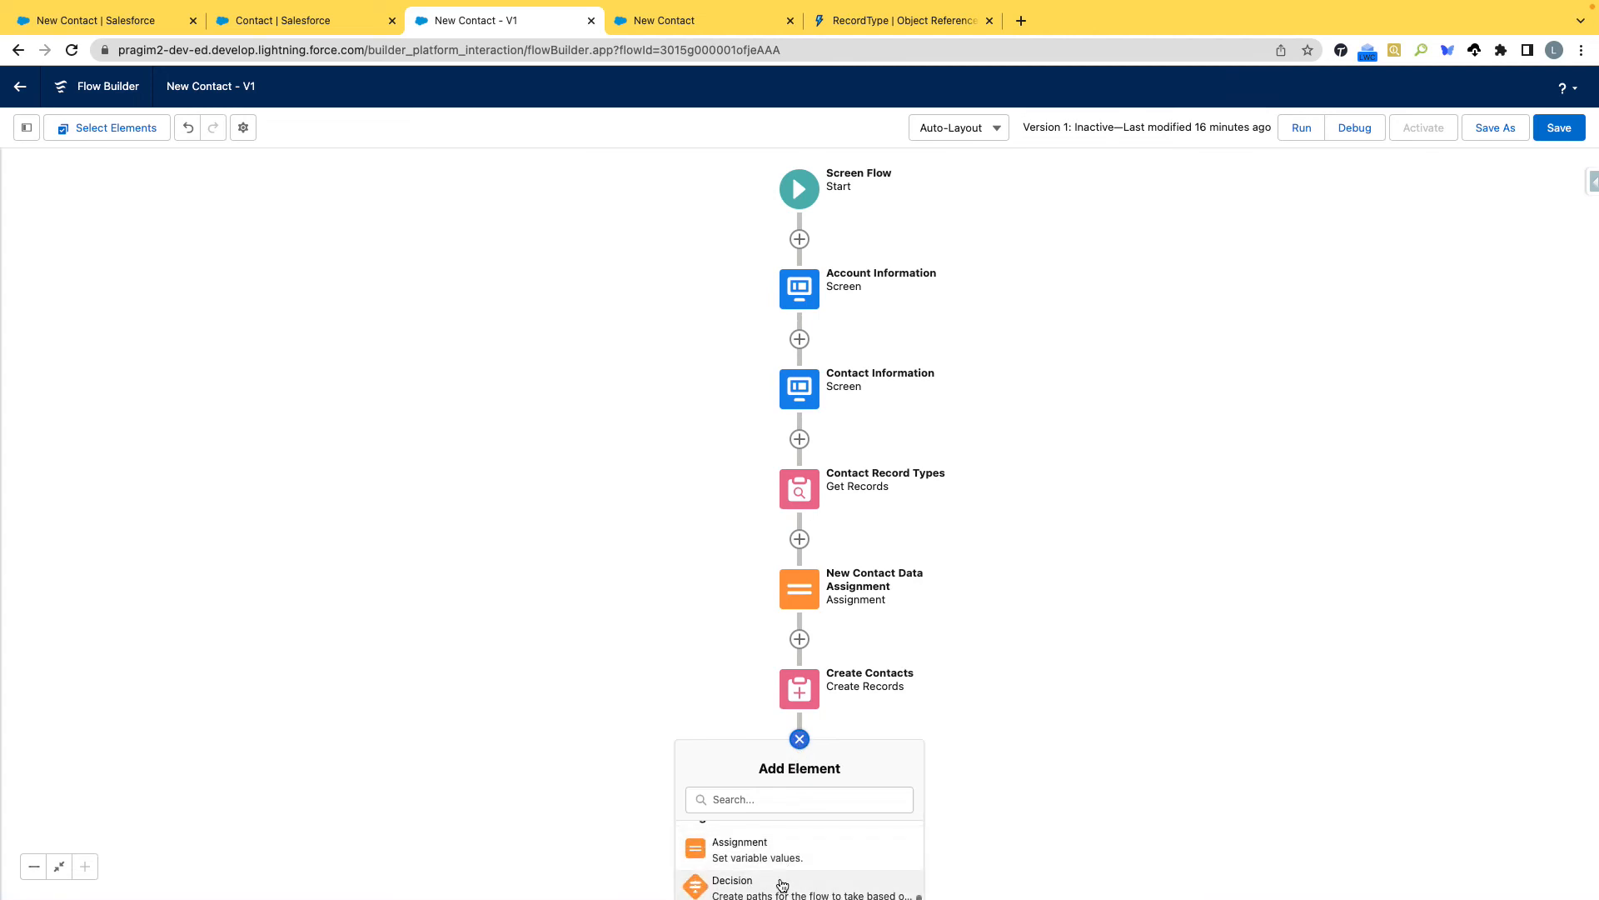
{"action": "left_click", "coordinate": [783, 880]}
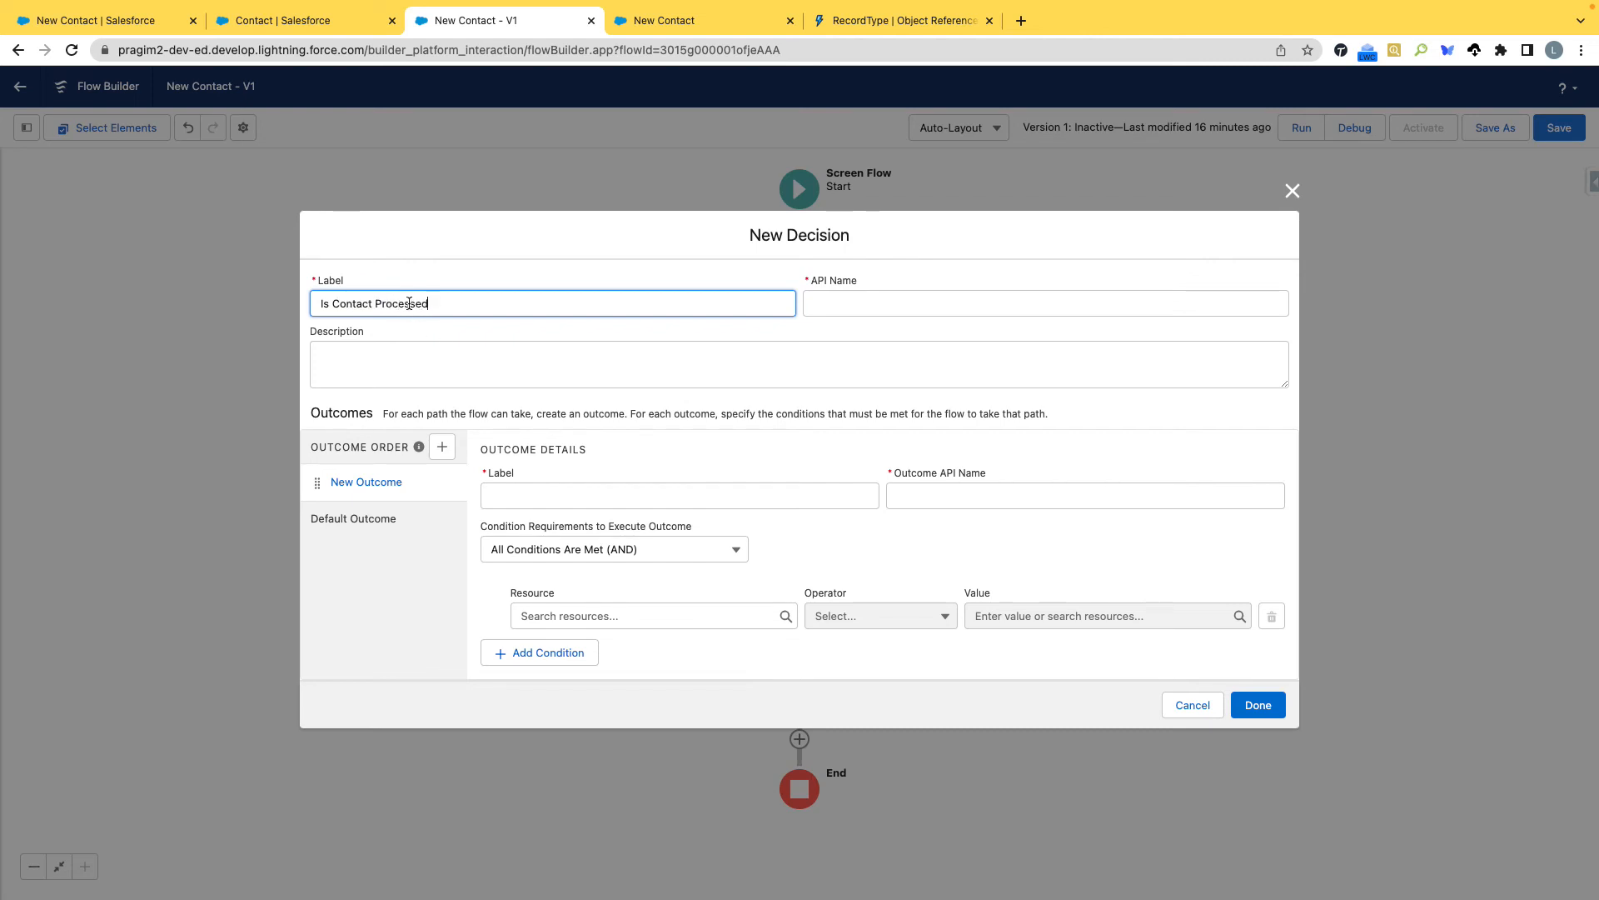
{"action": "left_click", "coordinate": [842, 304]}
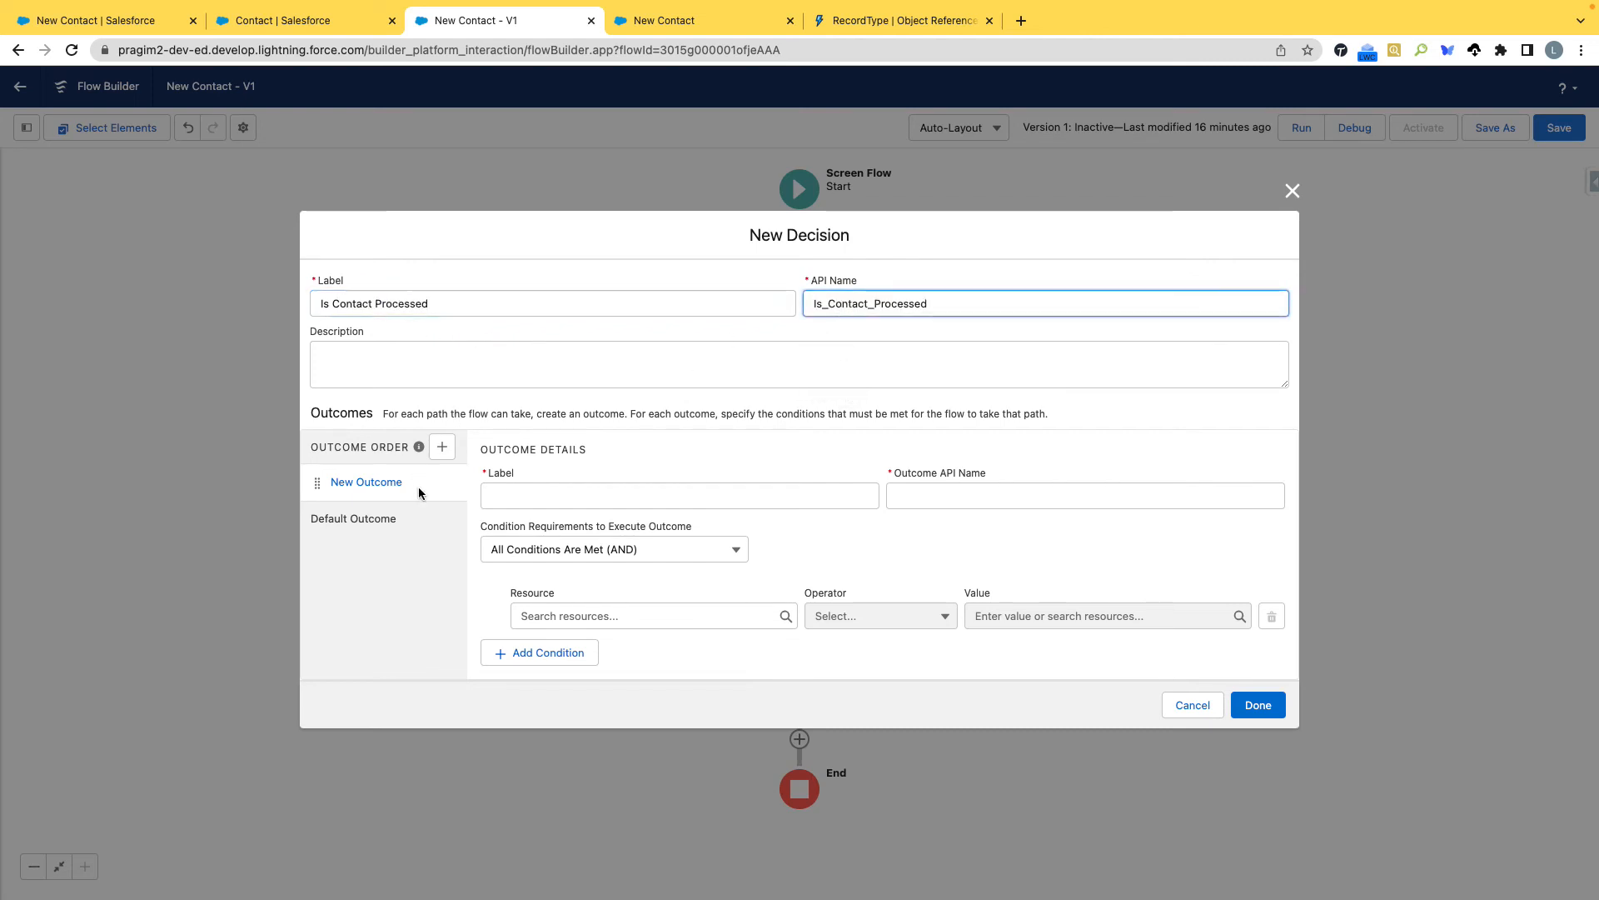
{"action": "left_click", "coordinate": [516, 497]}
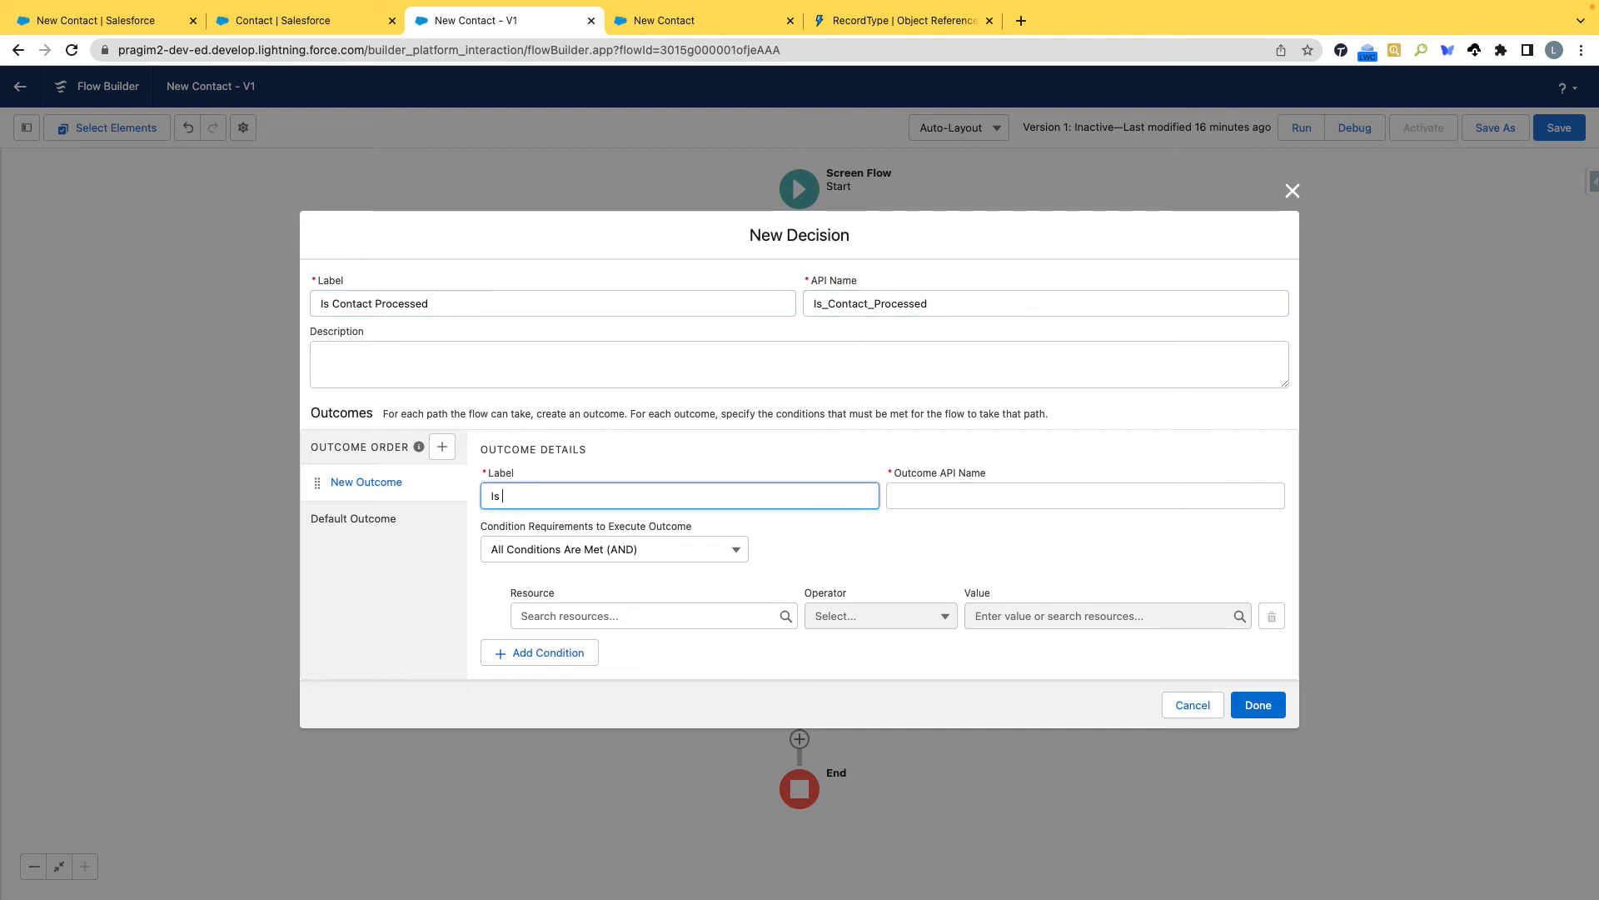
{"action": "type", "text": "Is Success"}
{"action": "key", "text": "Tab"}
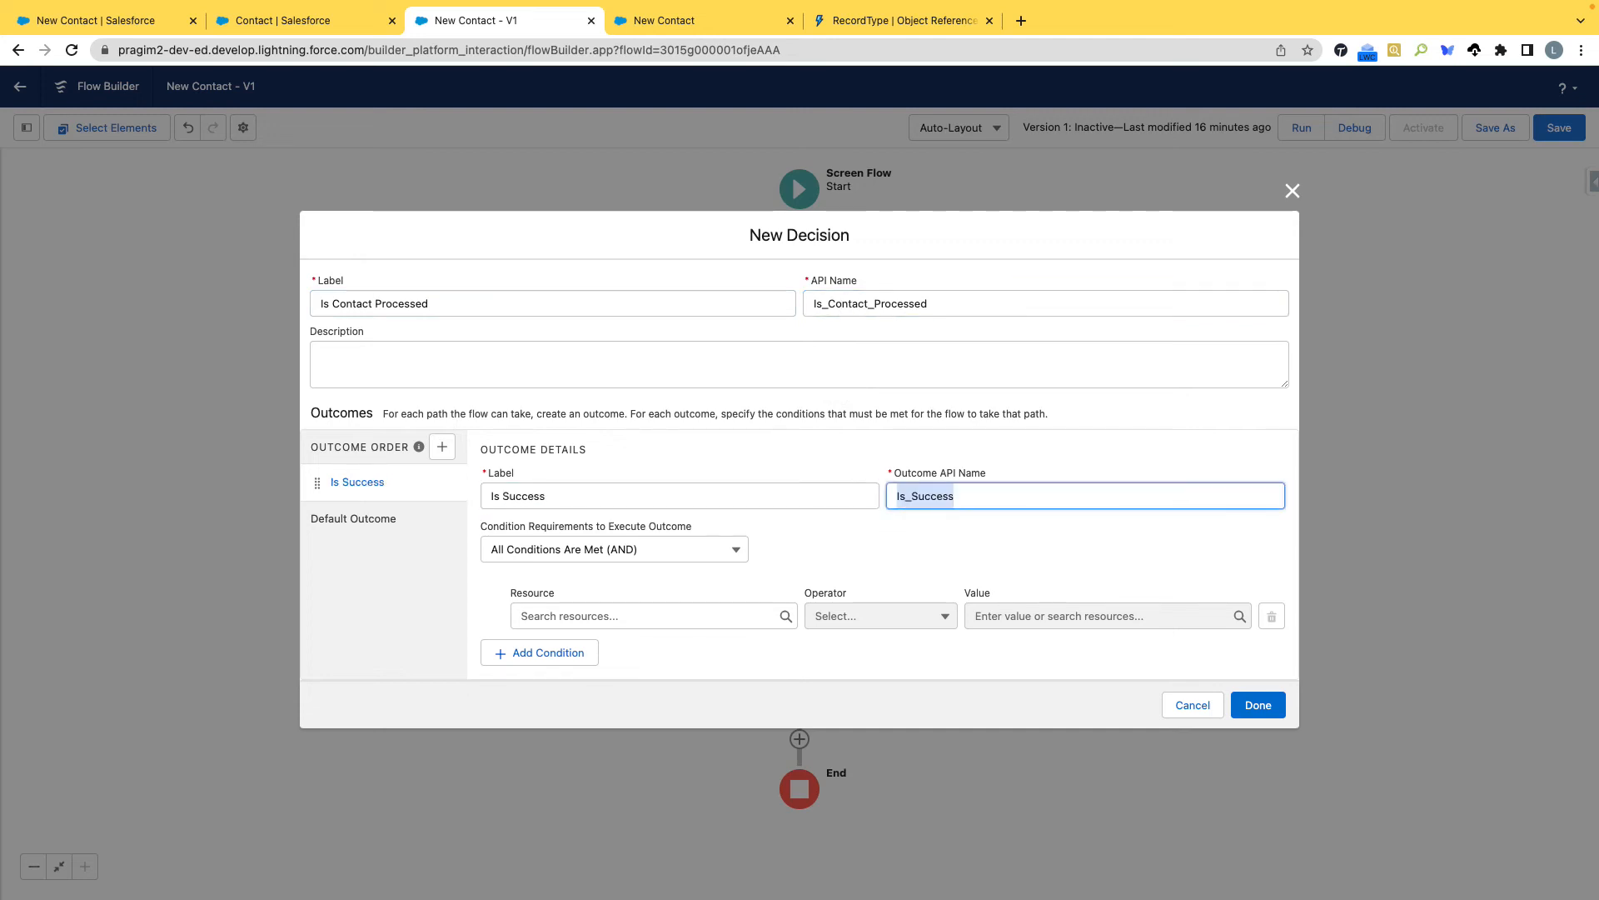
Set the Is Success outcome's condition to newContact's Id, operator Is Null, value False, and finish the decision.
{"action": "left_click", "coordinate": [605, 625]}
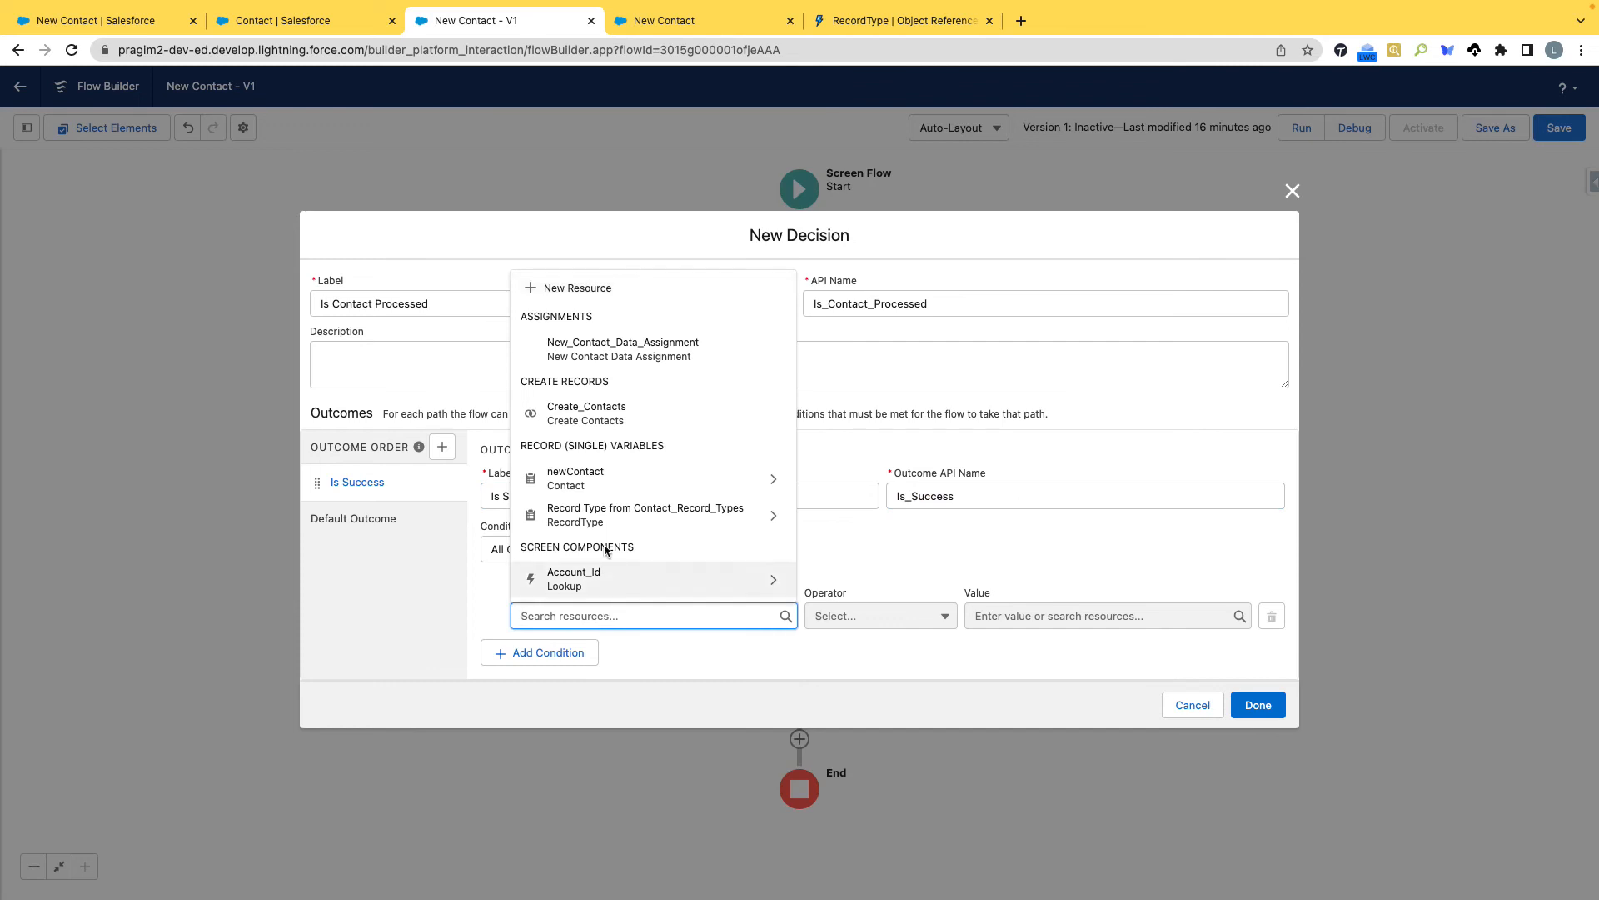
{"action": "left_click", "coordinate": [599, 475]}
{"action": "type", "text": "Id"}
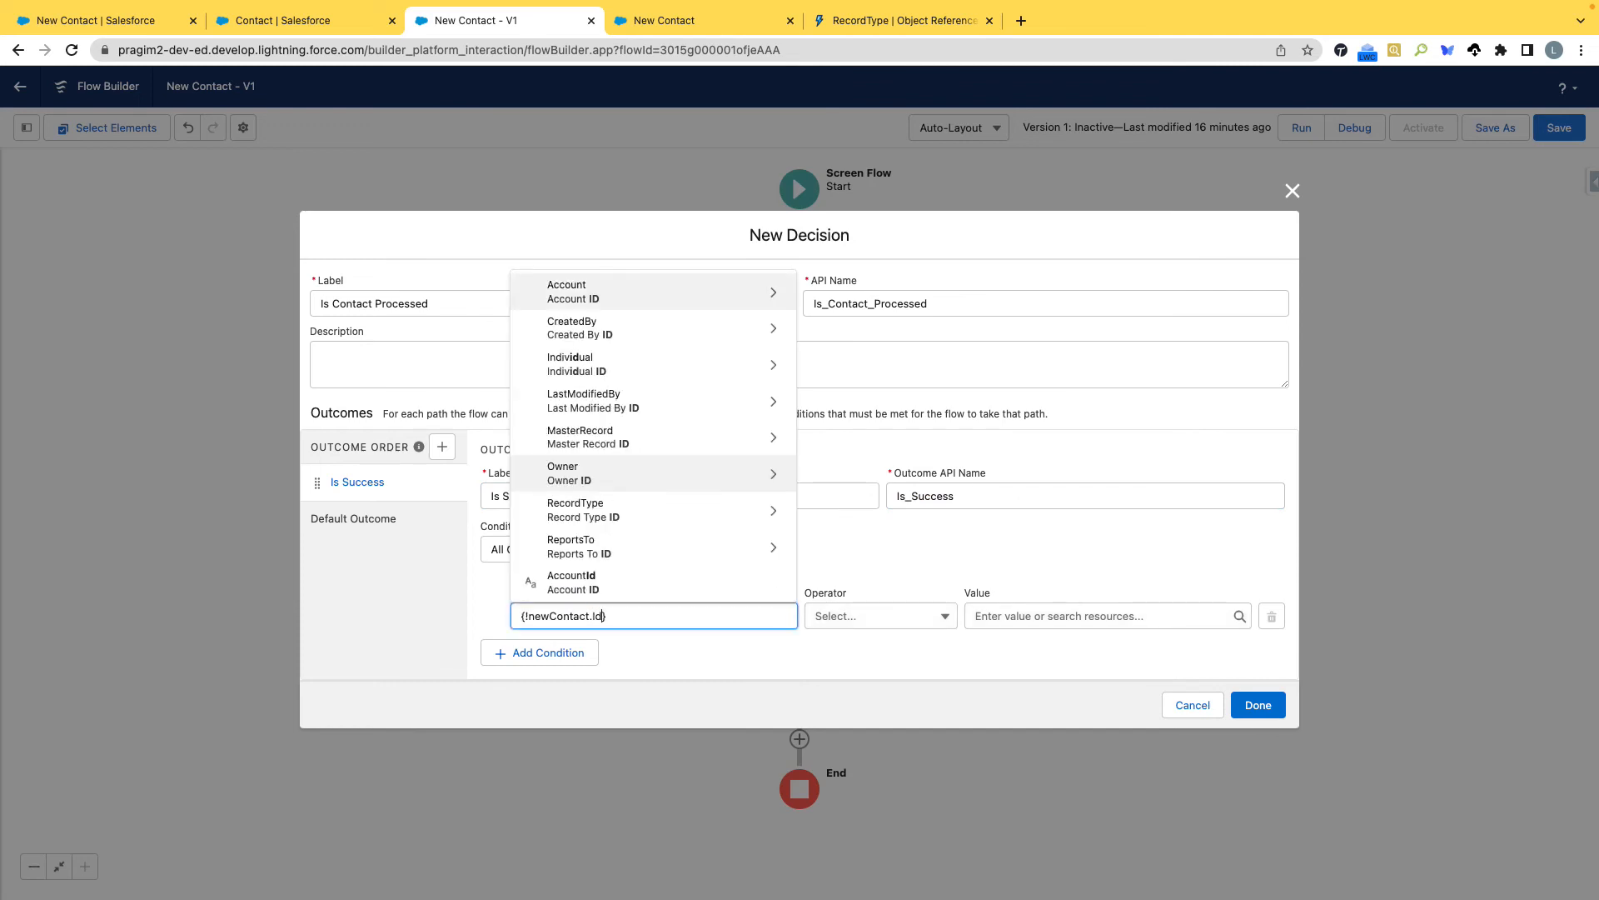
{"action": "scroll", "coordinate": [614, 458], "scroll_direction": "down", "scroll_amount": 3}
{"action": "left_click", "coordinate": [615, 557]}
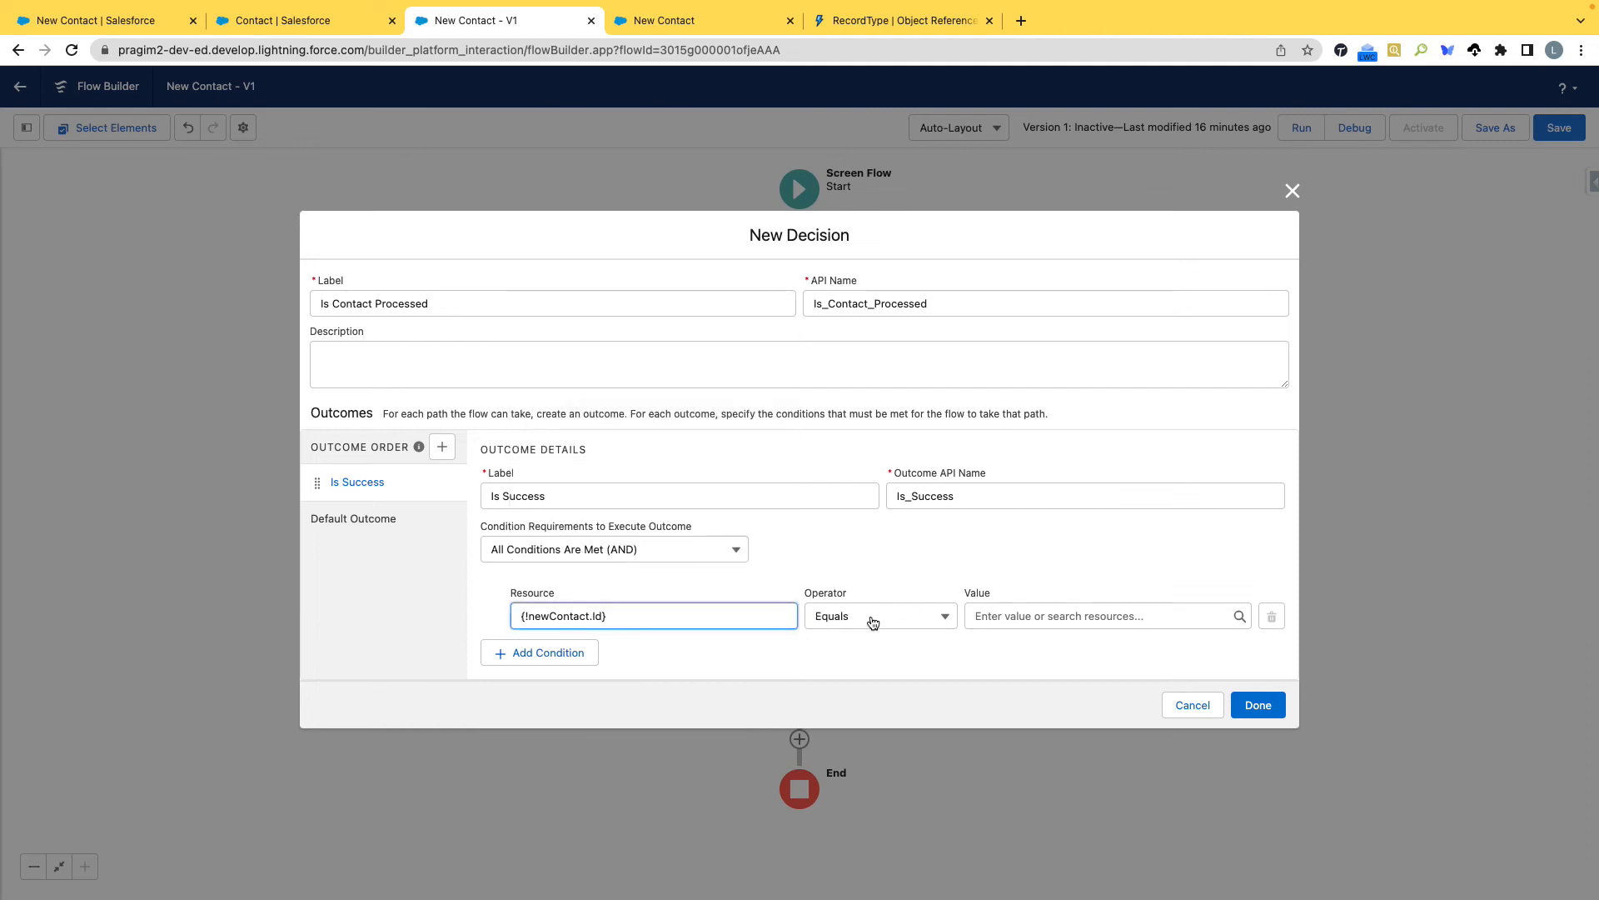
{"action": "left_click", "coordinate": [937, 620]}
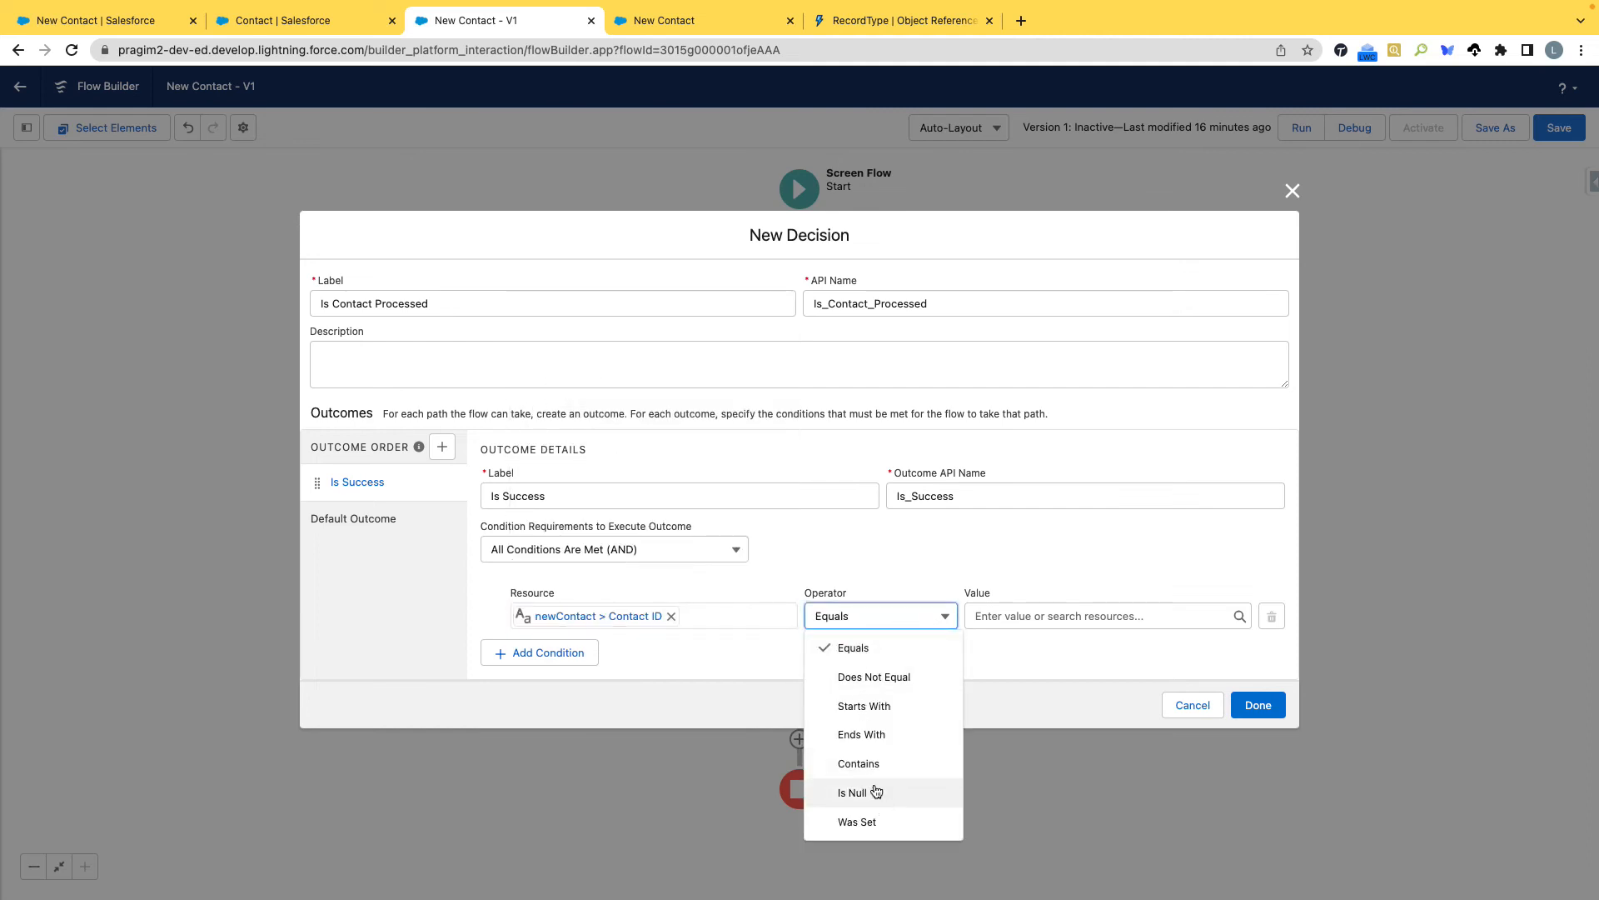
{"action": "left_click", "coordinate": [869, 801]}
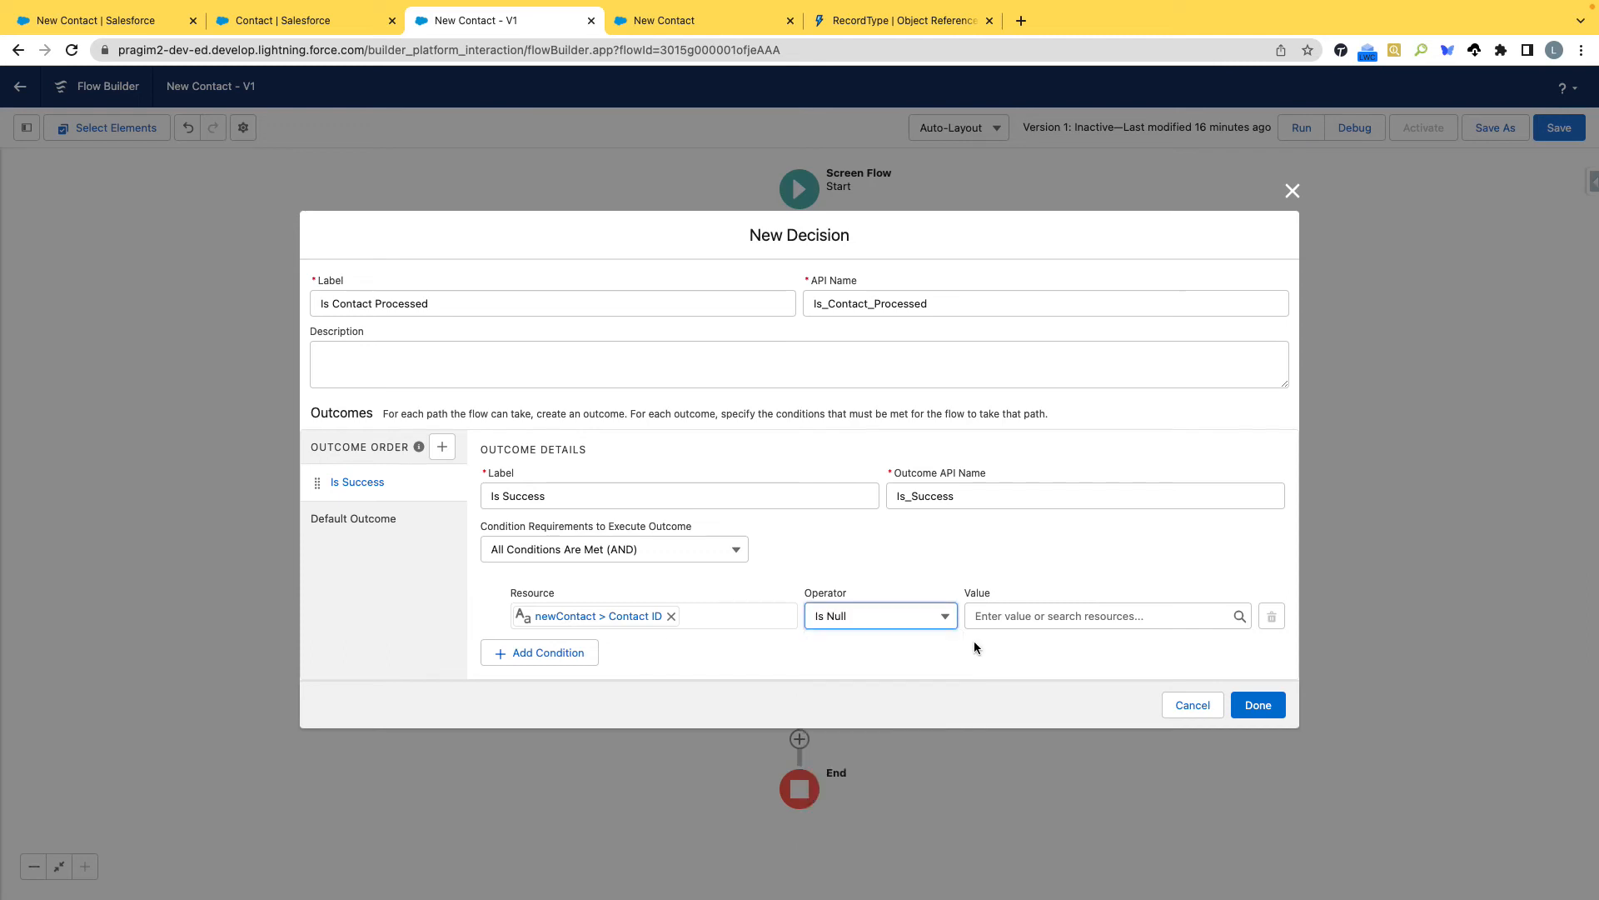
{"action": "left_click", "coordinate": [1003, 617]}
{"action": "left_click", "coordinate": [1025, 419]}
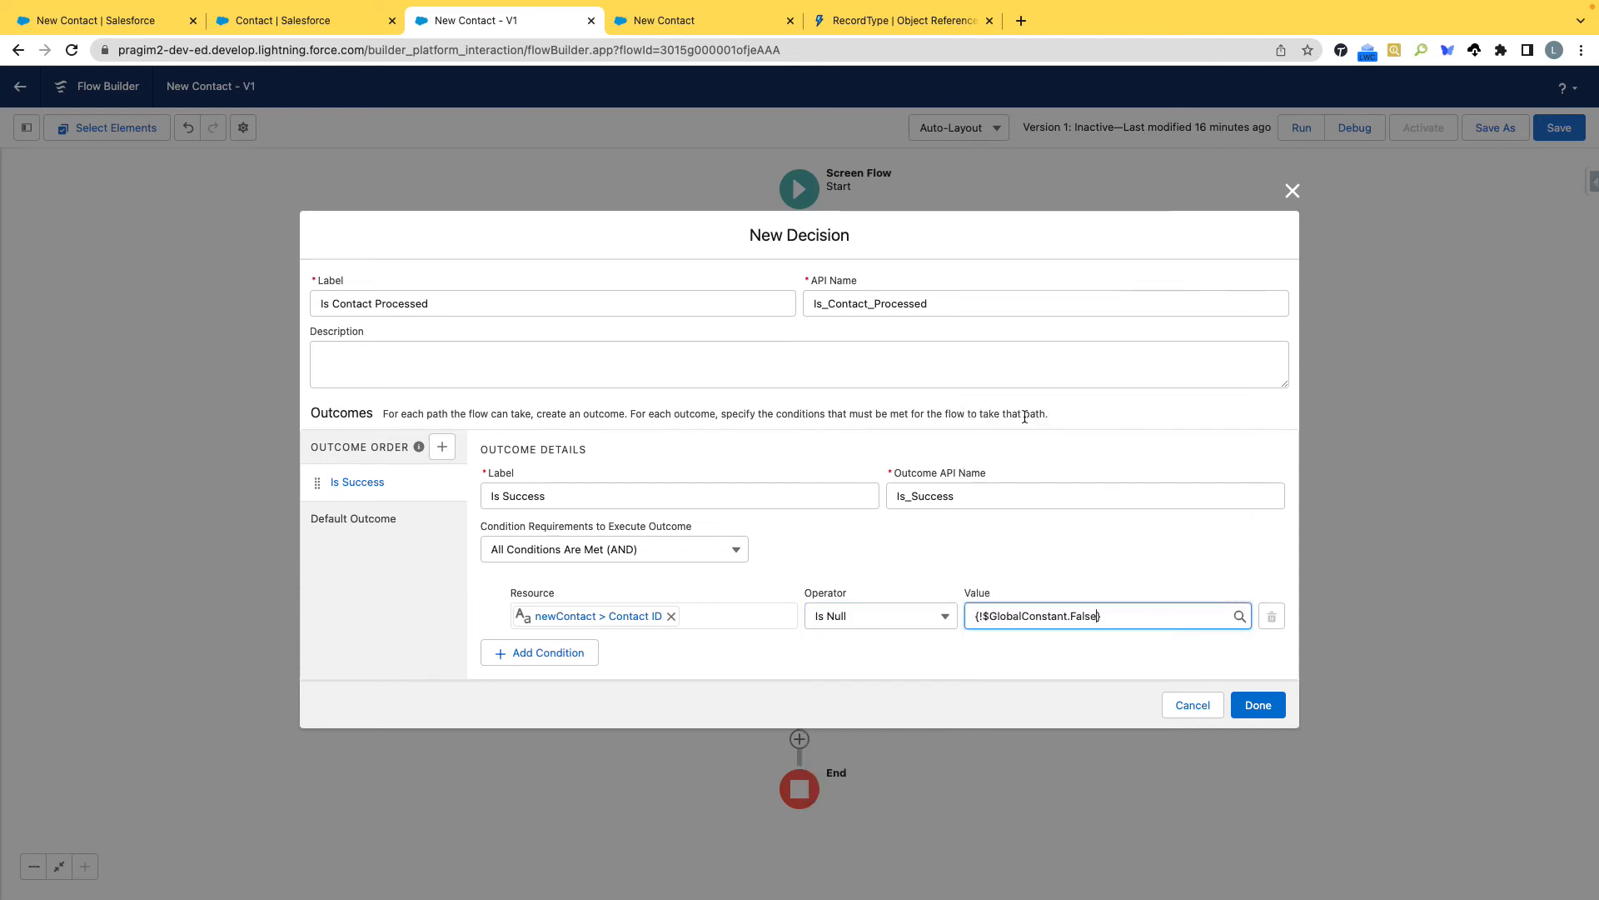
{"action": "left_click", "coordinate": [334, 527]}
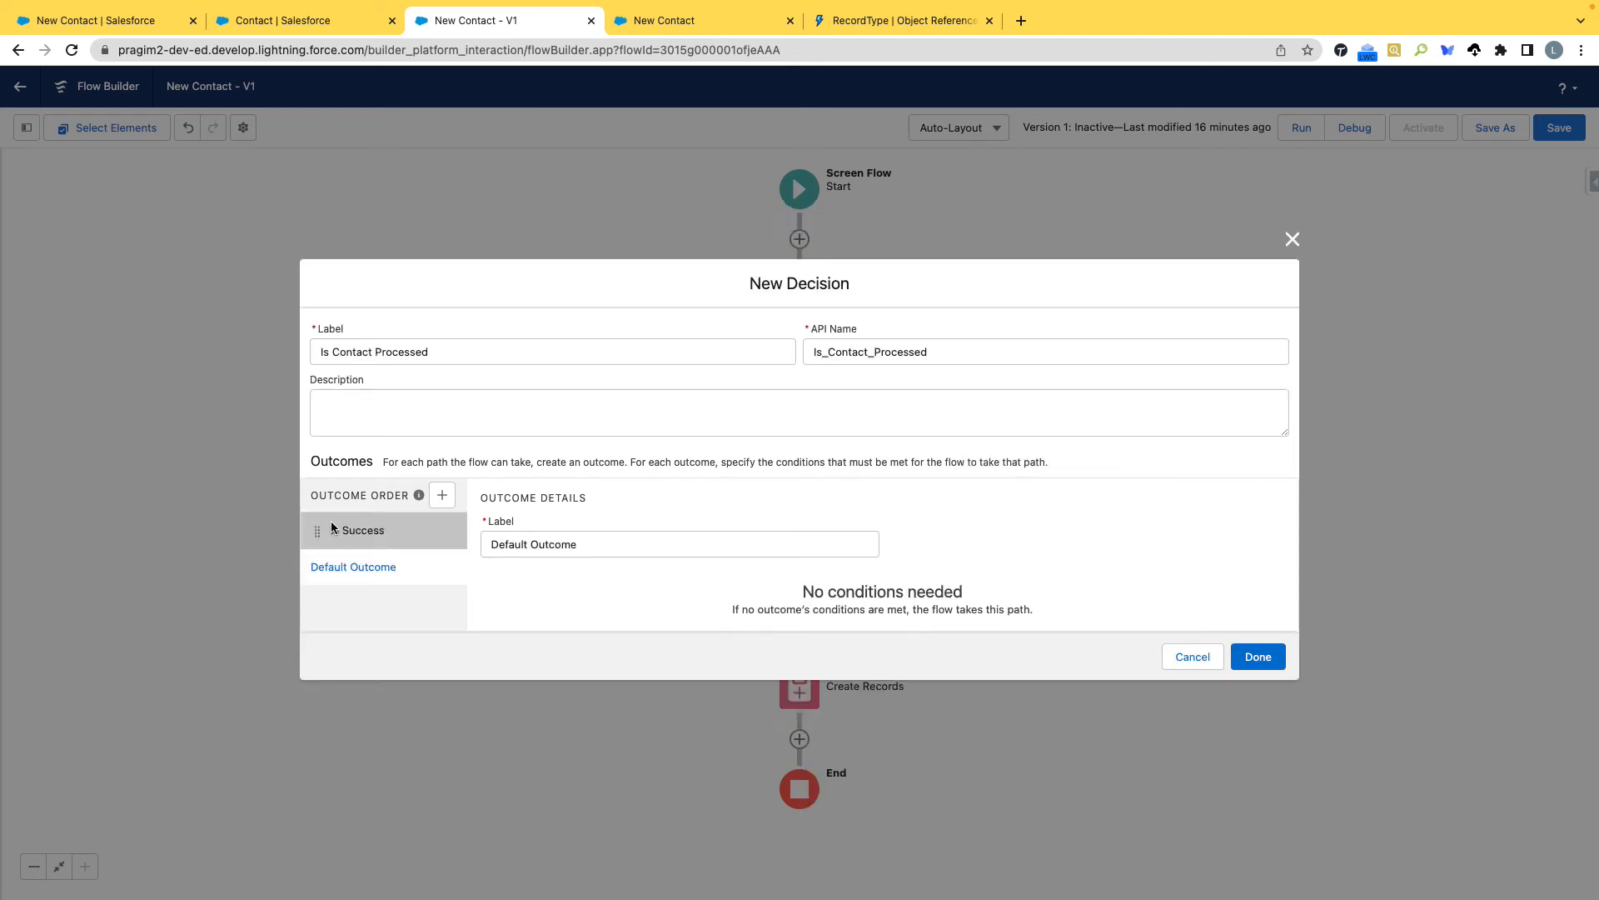
{"action": "left_click", "coordinate": [363, 481]}
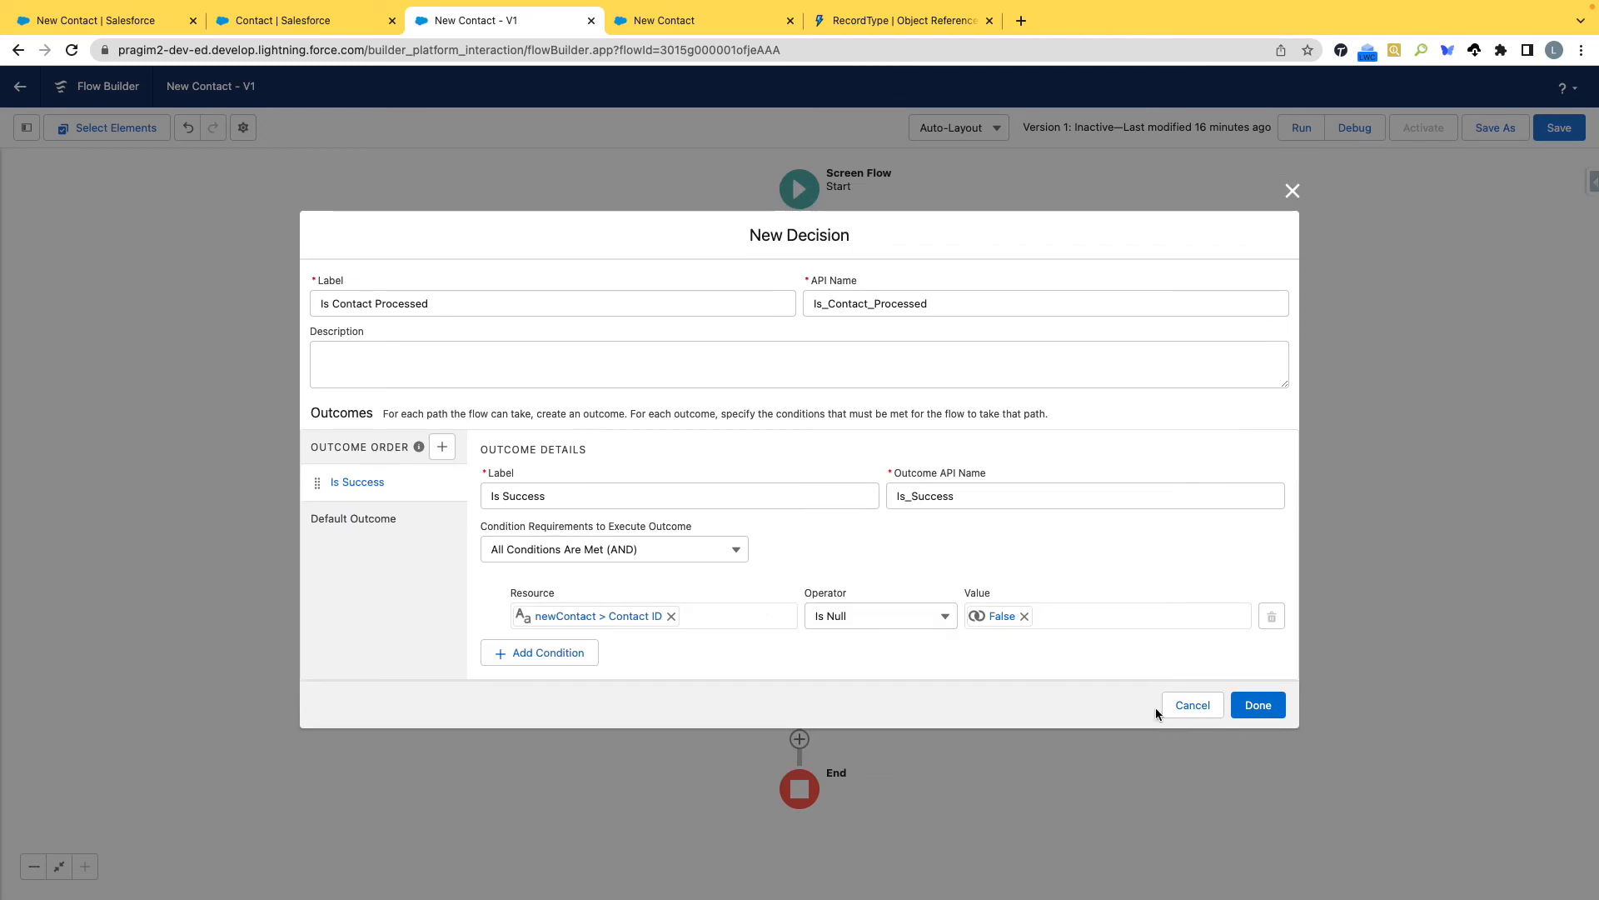
{"action": "left_click", "coordinate": [1257, 706]}
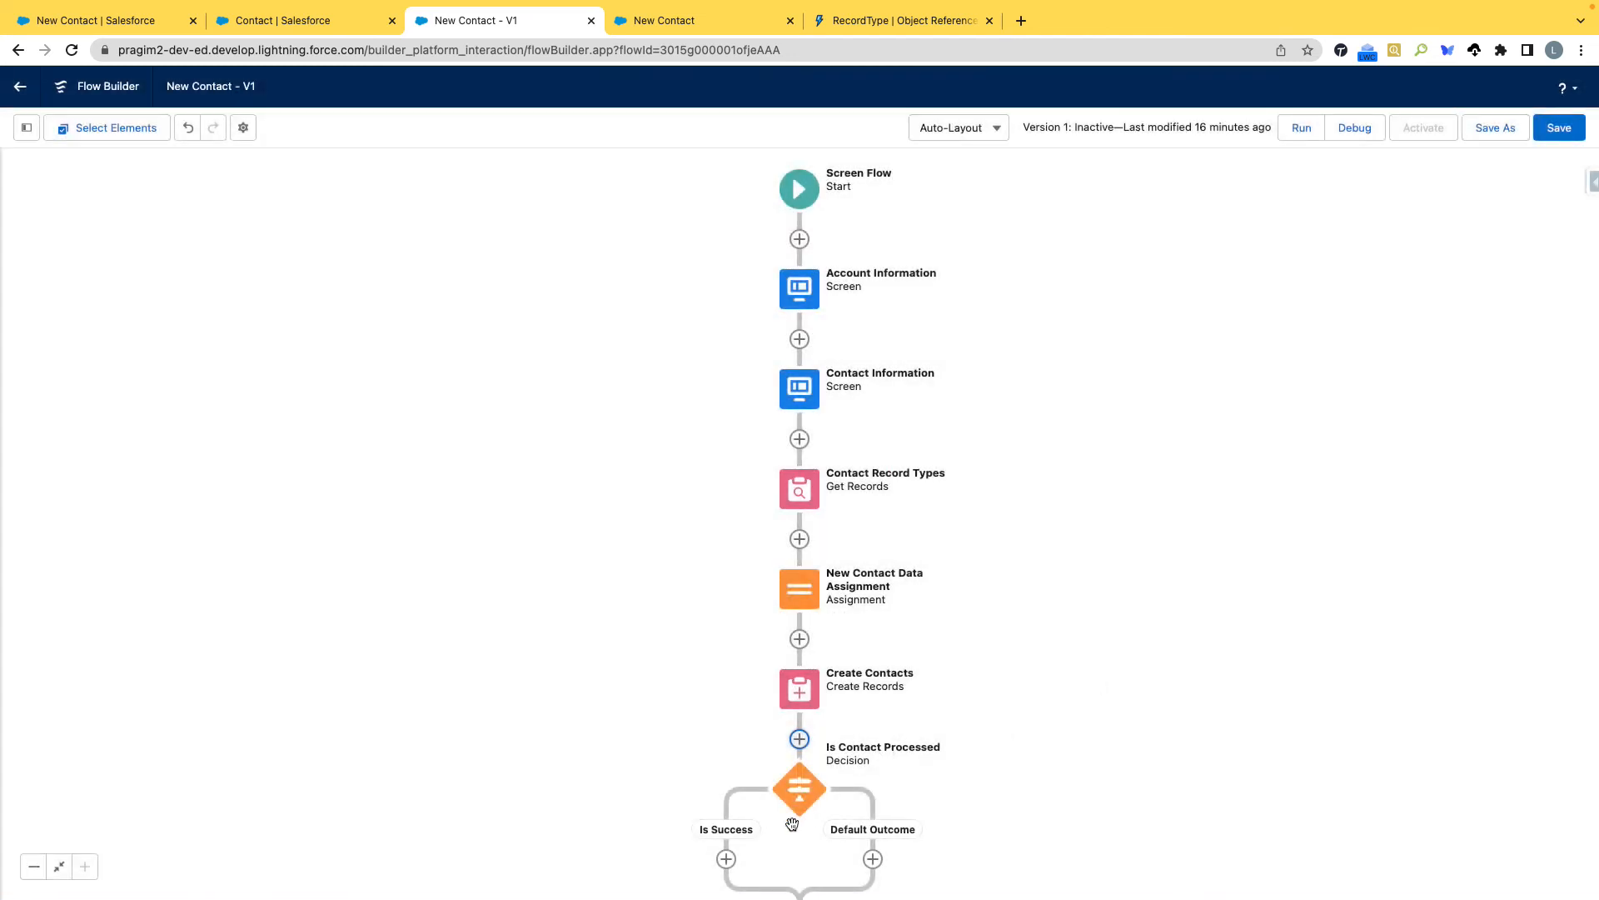
Add a Screen element on the Is Success path, labelled Confirmation screen with the API name Confirmation_screen.
{"action": "left_click", "coordinate": [726, 858]}
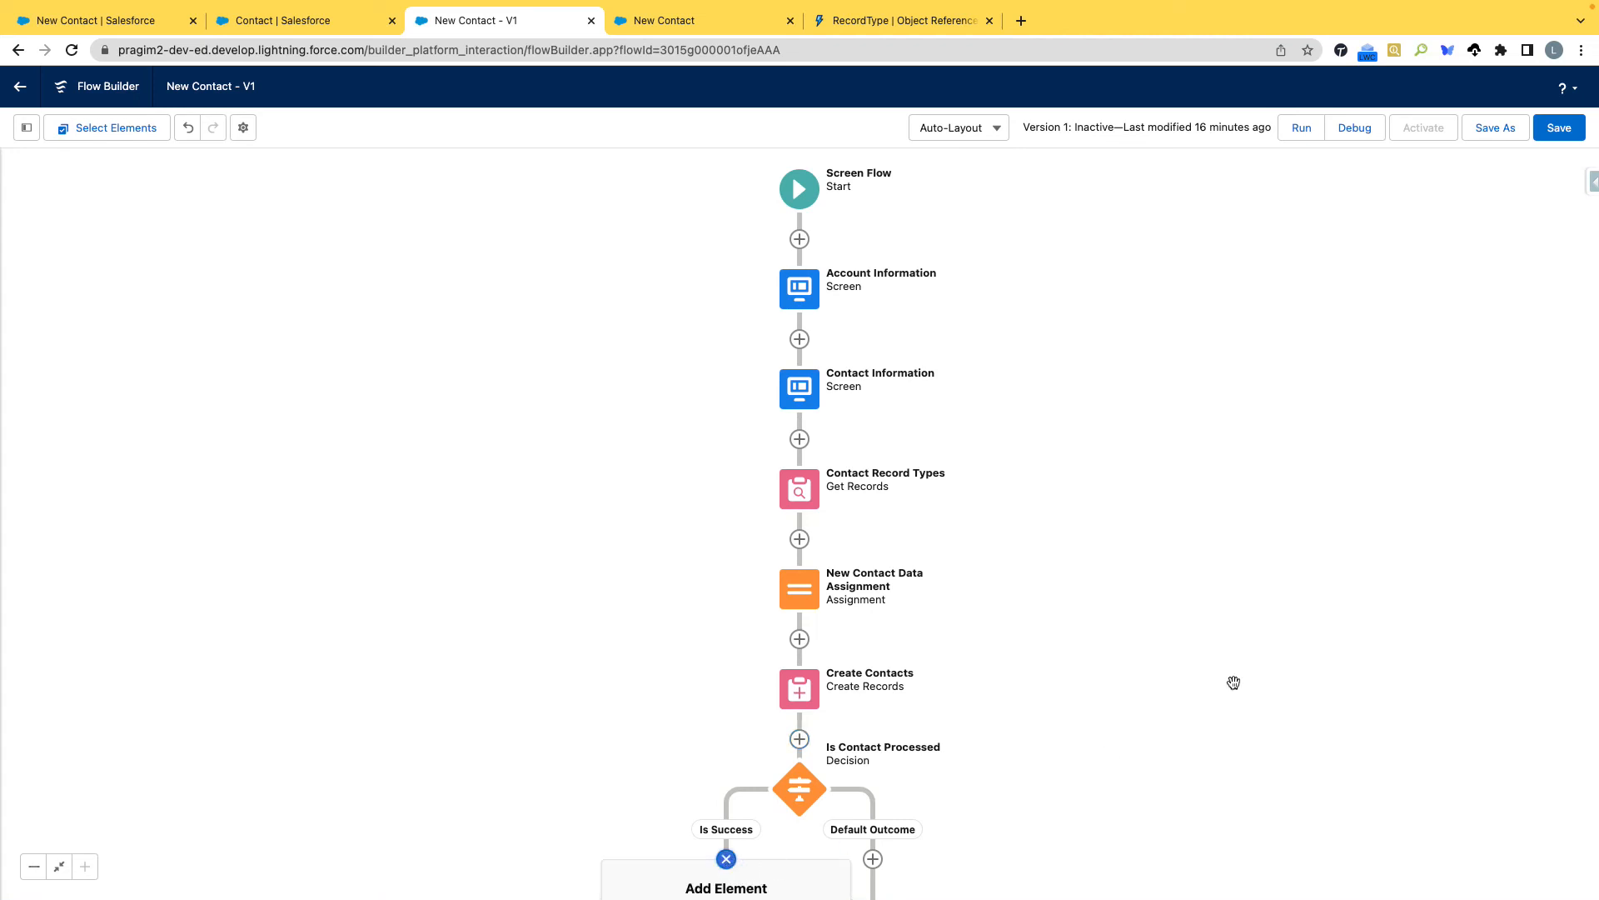
{"action": "left_click_drag", "start_coordinate": [1307, 633], "coordinate": [1288, 212]}
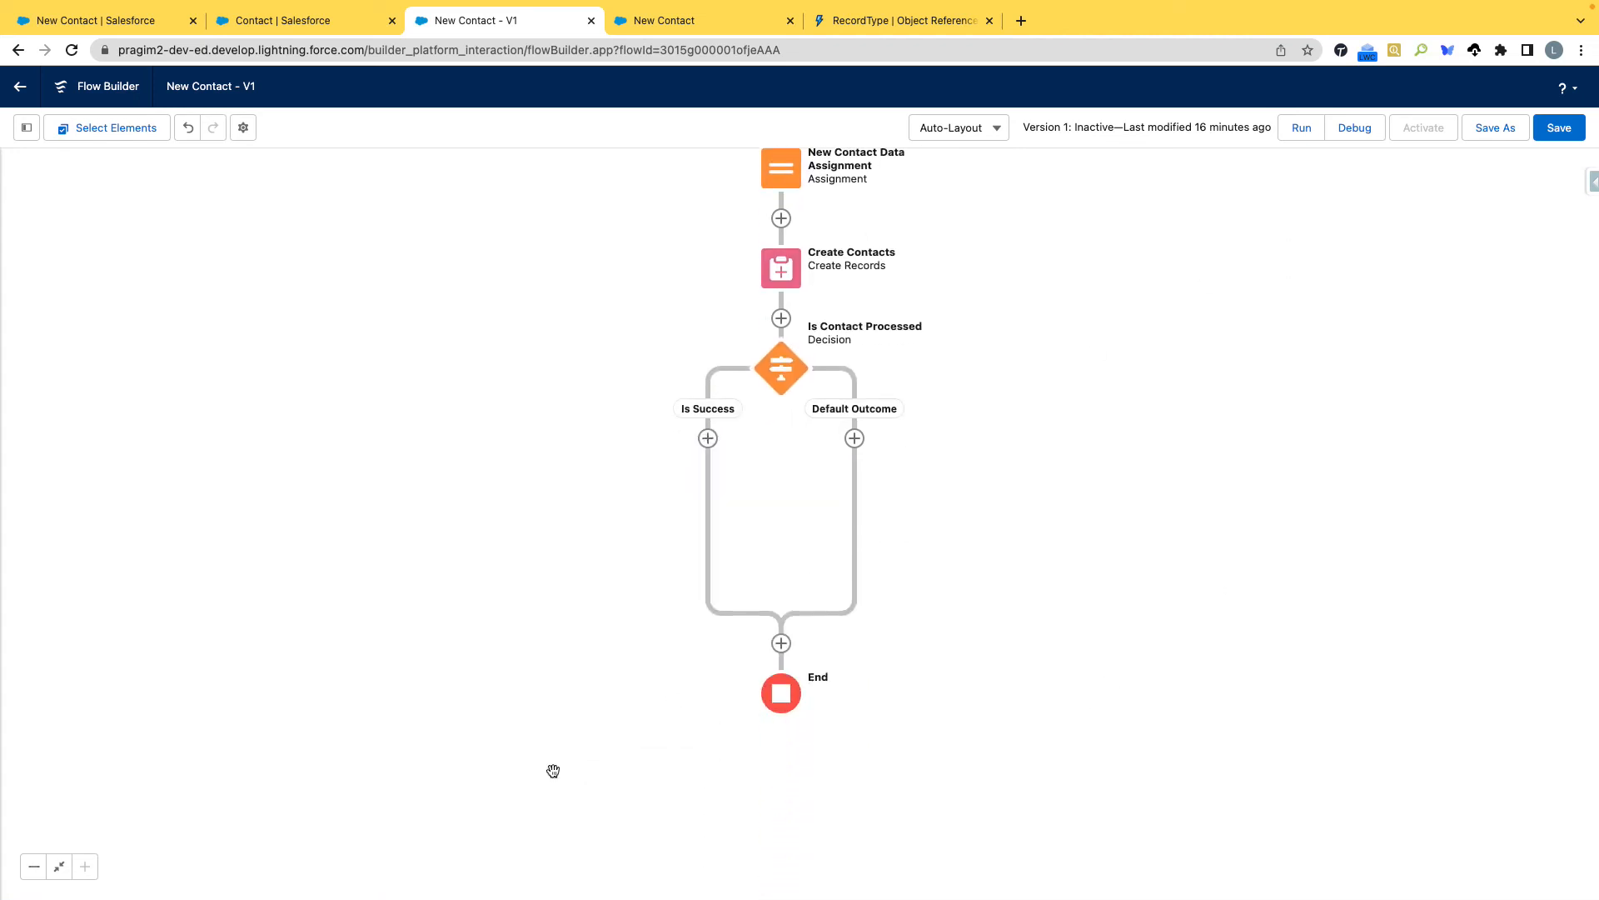
{"action": "left_click", "coordinate": [708, 438]}
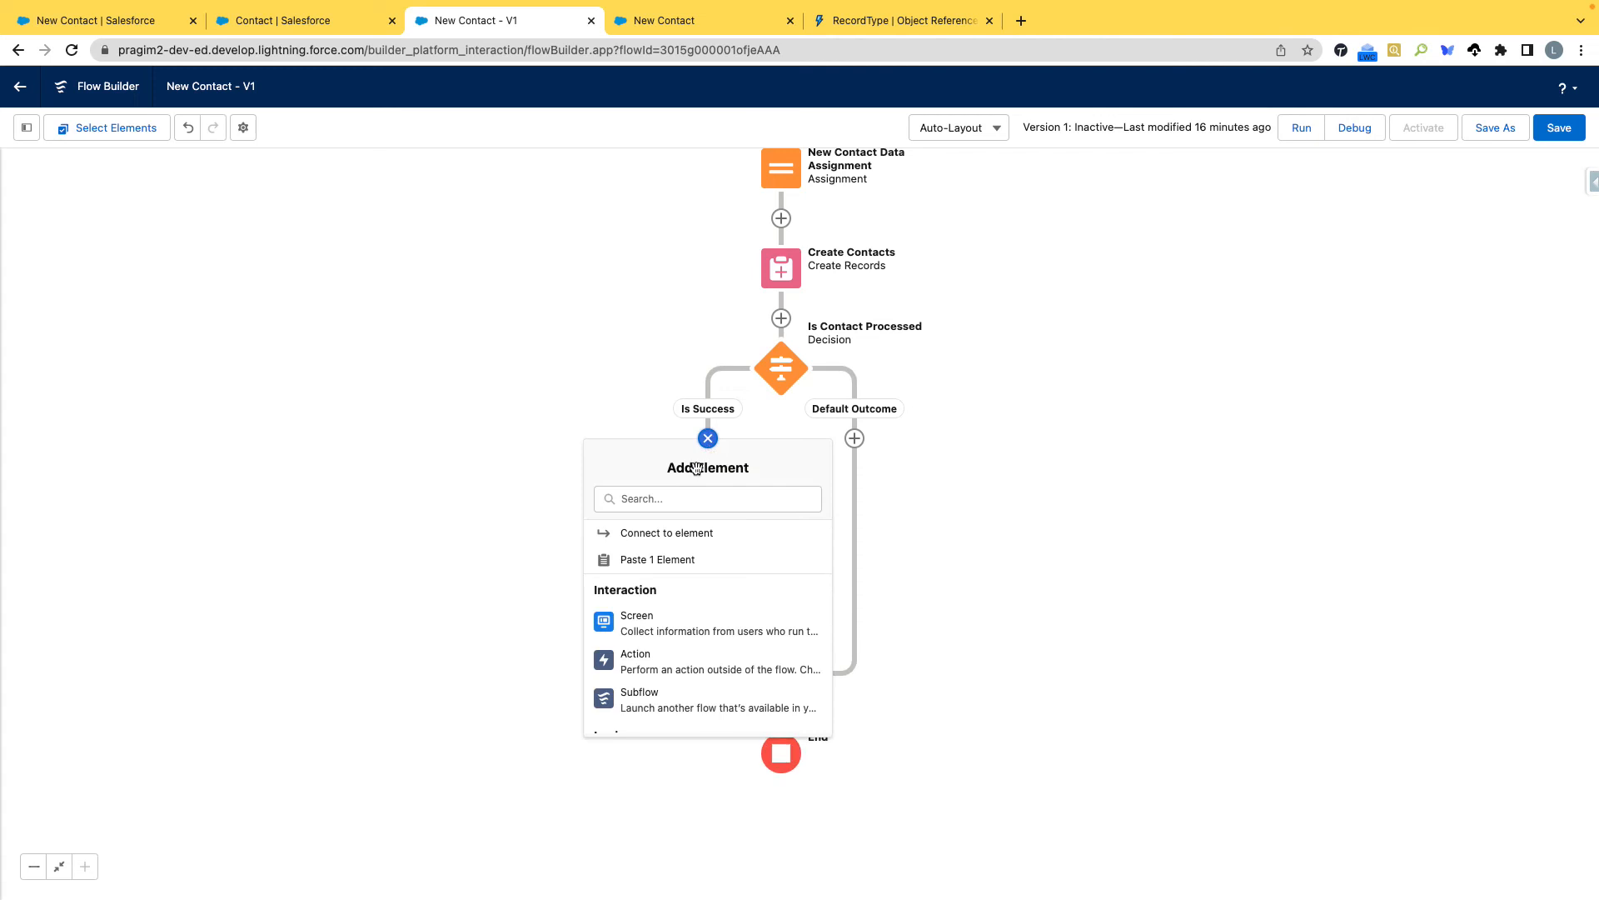
{"action": "left_click", "coordinate": [646, 636]}
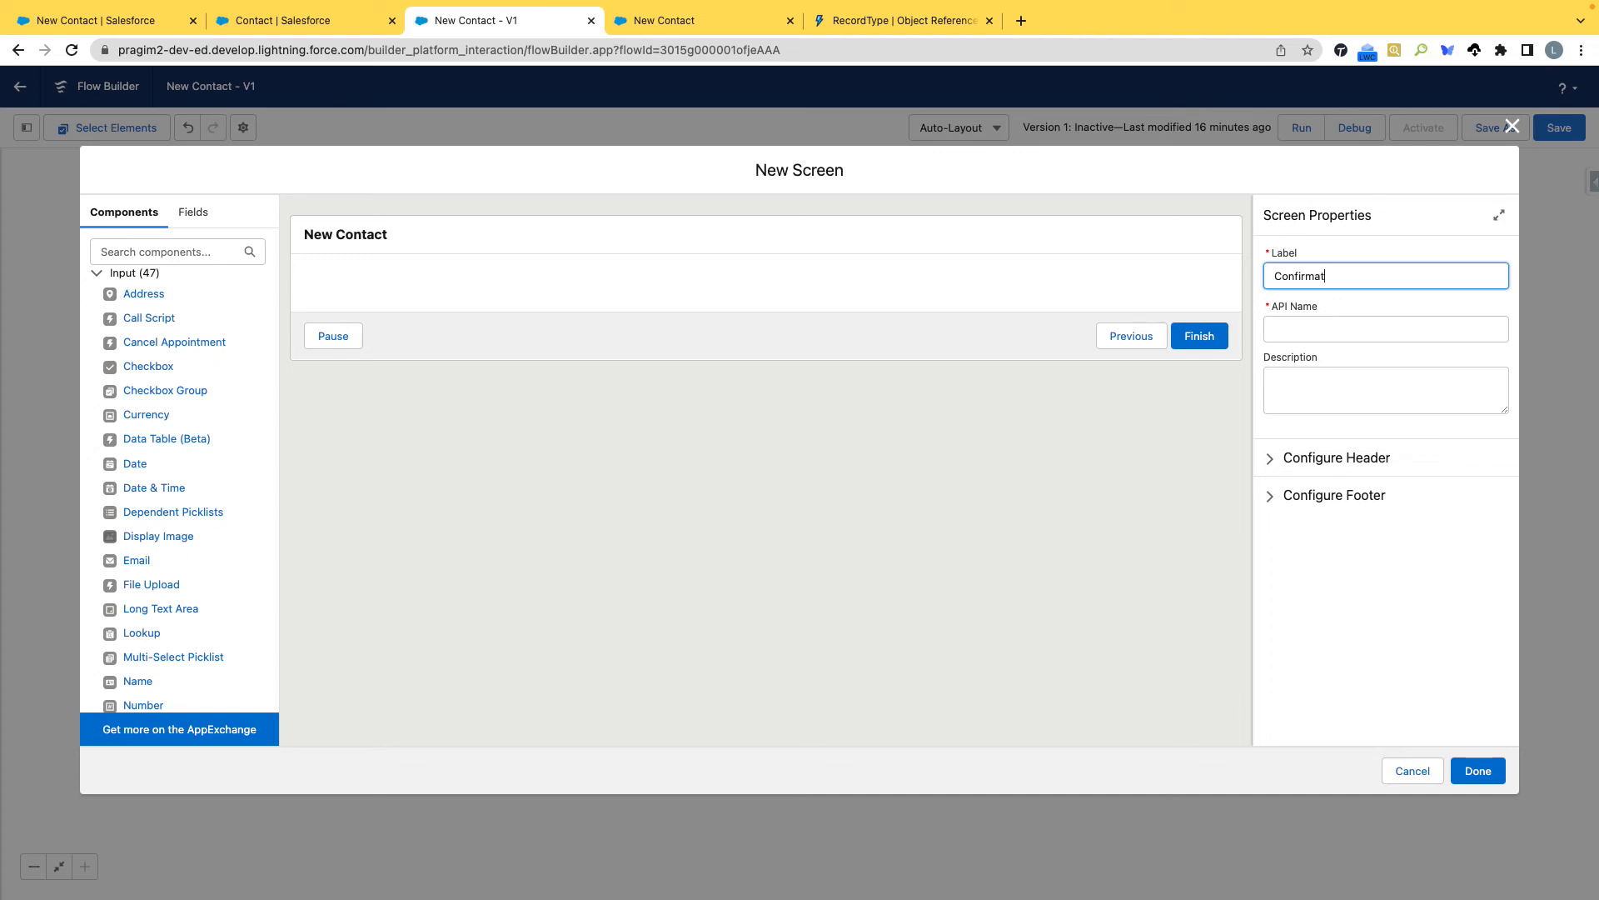
{"action": "key", "text": "Tab"}
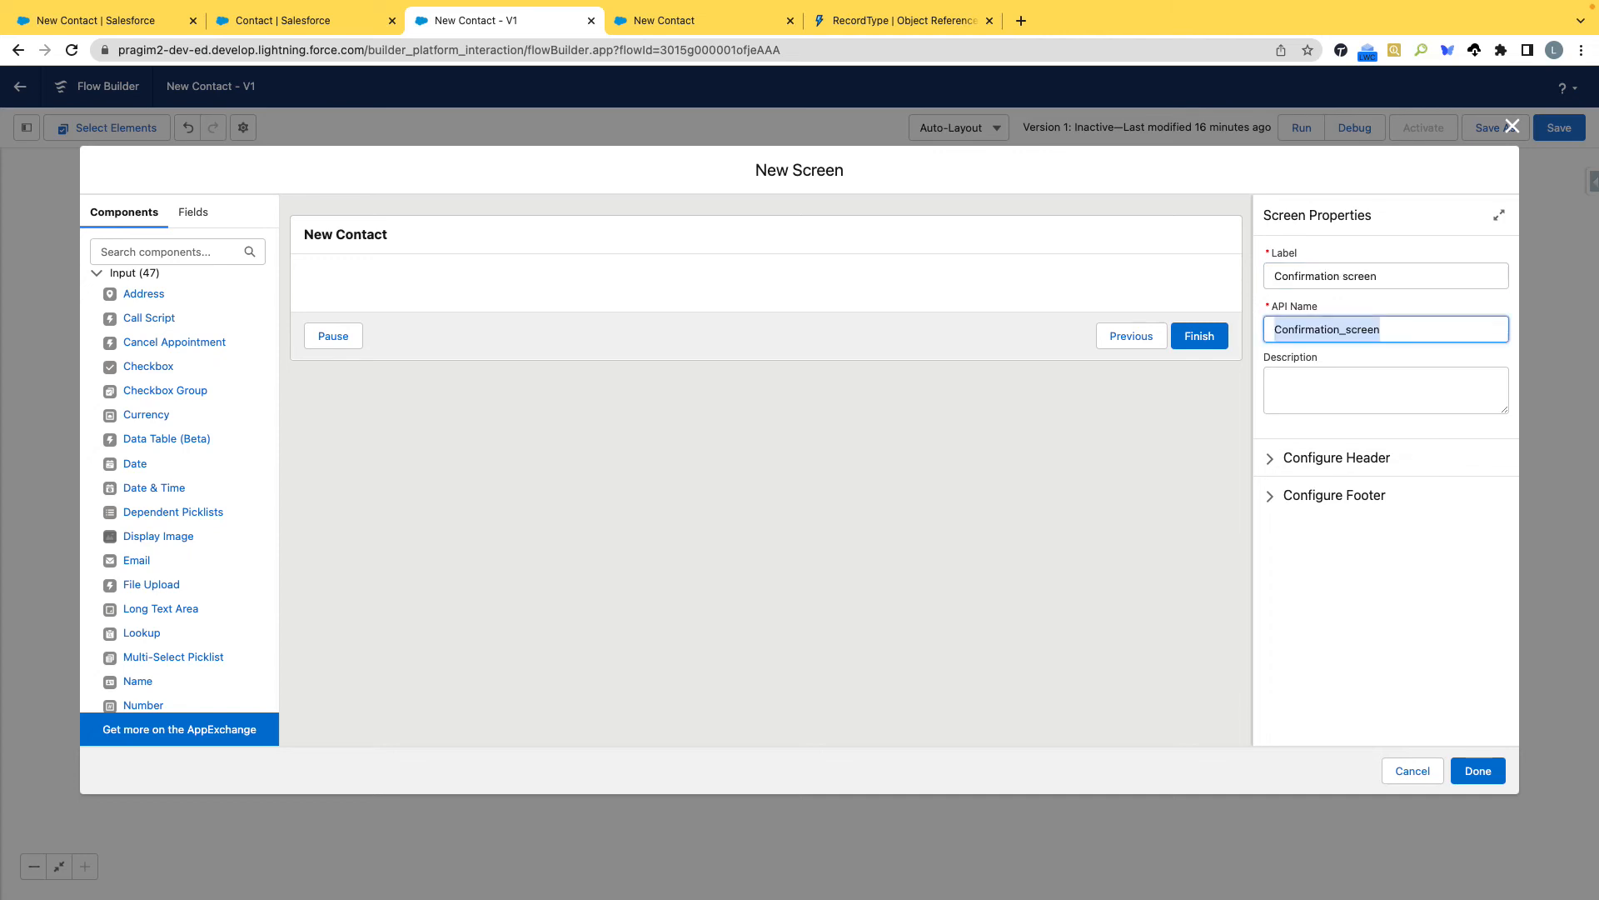
Place a Display Text component on the confirmation screen and give it the API name SuccessMsg.
{"action": "scroll", "coordinate": [206, 432], "scroll_direction": "down", "scroll_amount": 5}
{"action": "scroll", "coordinate": [207, 431], "scroll_direction": "down", "scroll_amount": 6}
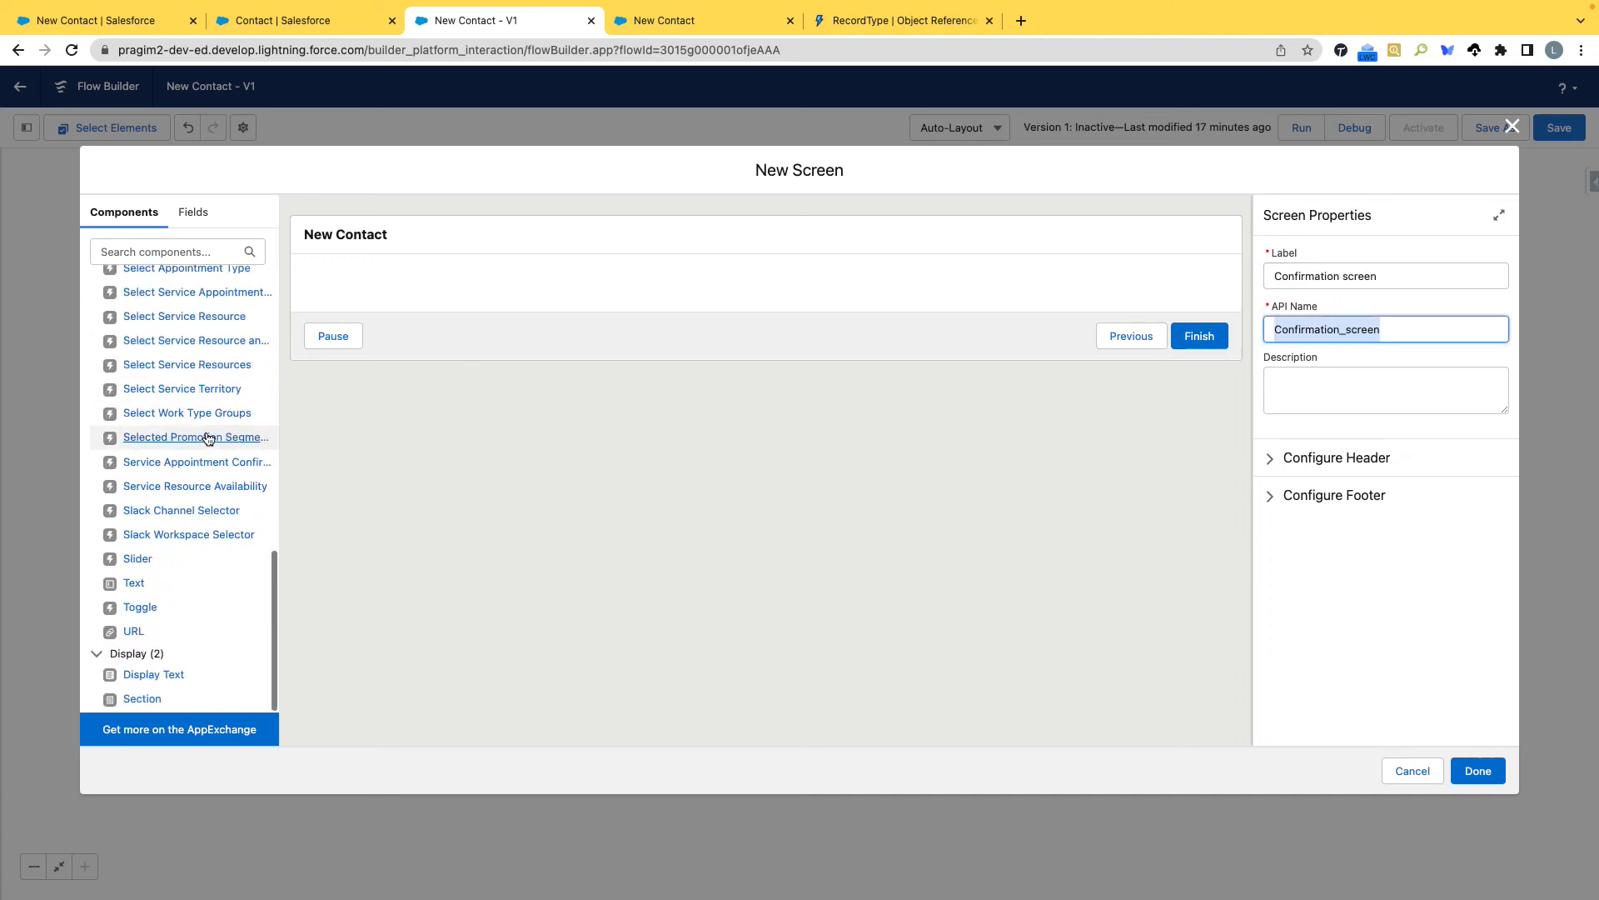
{"action": "left_click_drag", "start_coordinate": [167, 673], "coordinate": [364, 274]}
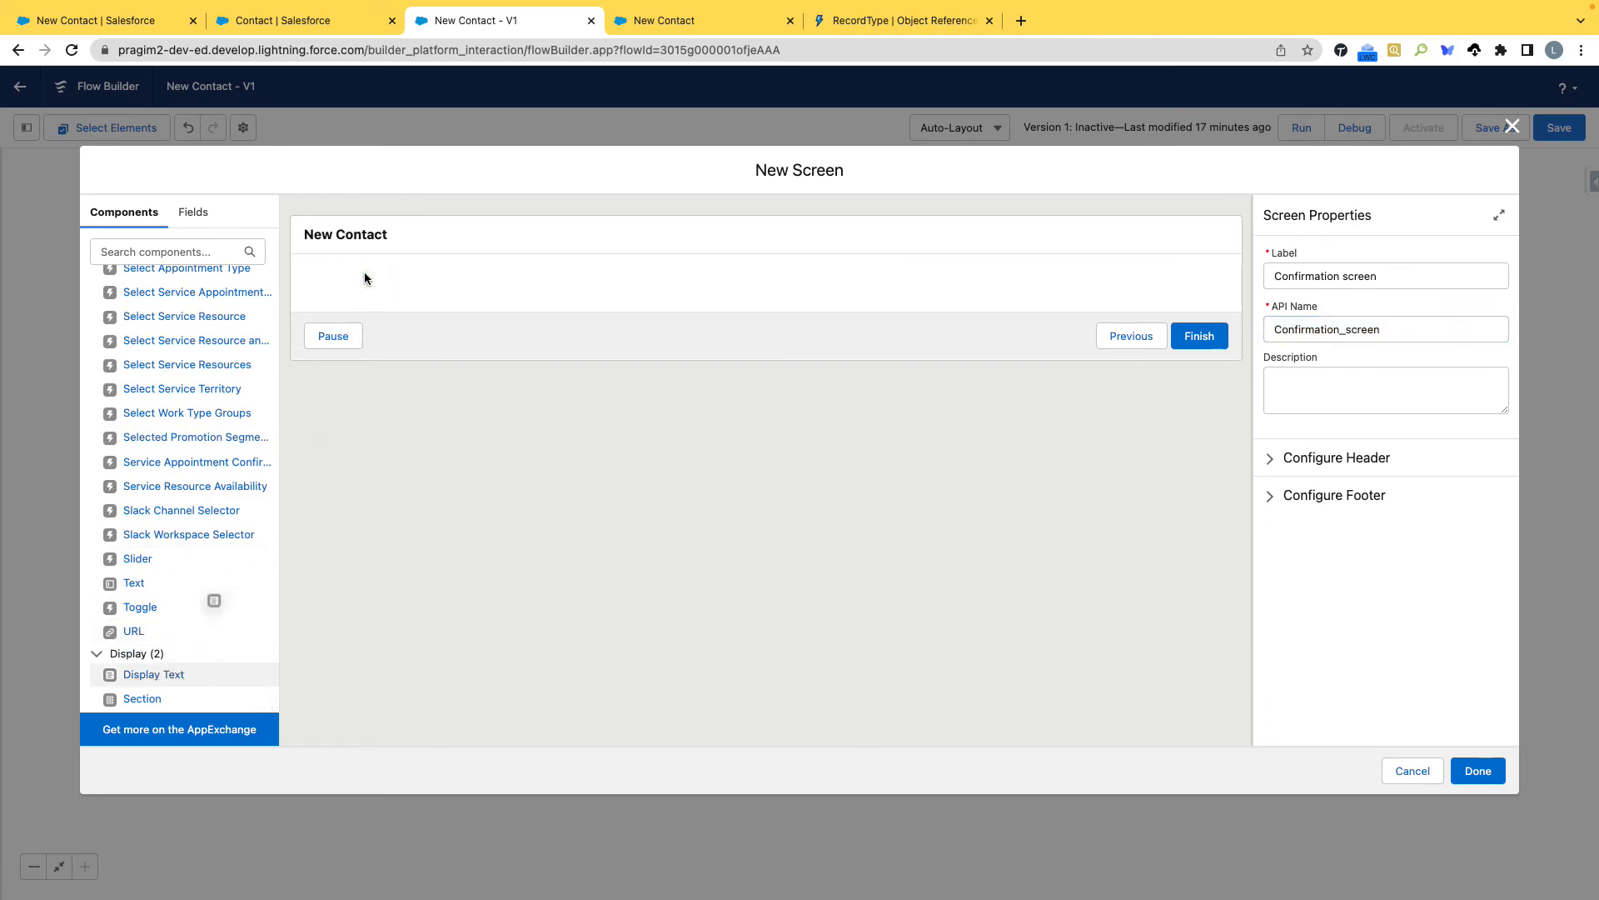
{"action": "left_click_drag", "start_coordinate": [149, 676], "coordinate": [463, 283]}
{"action": "left_click", "coordinate": [1357, 277]}
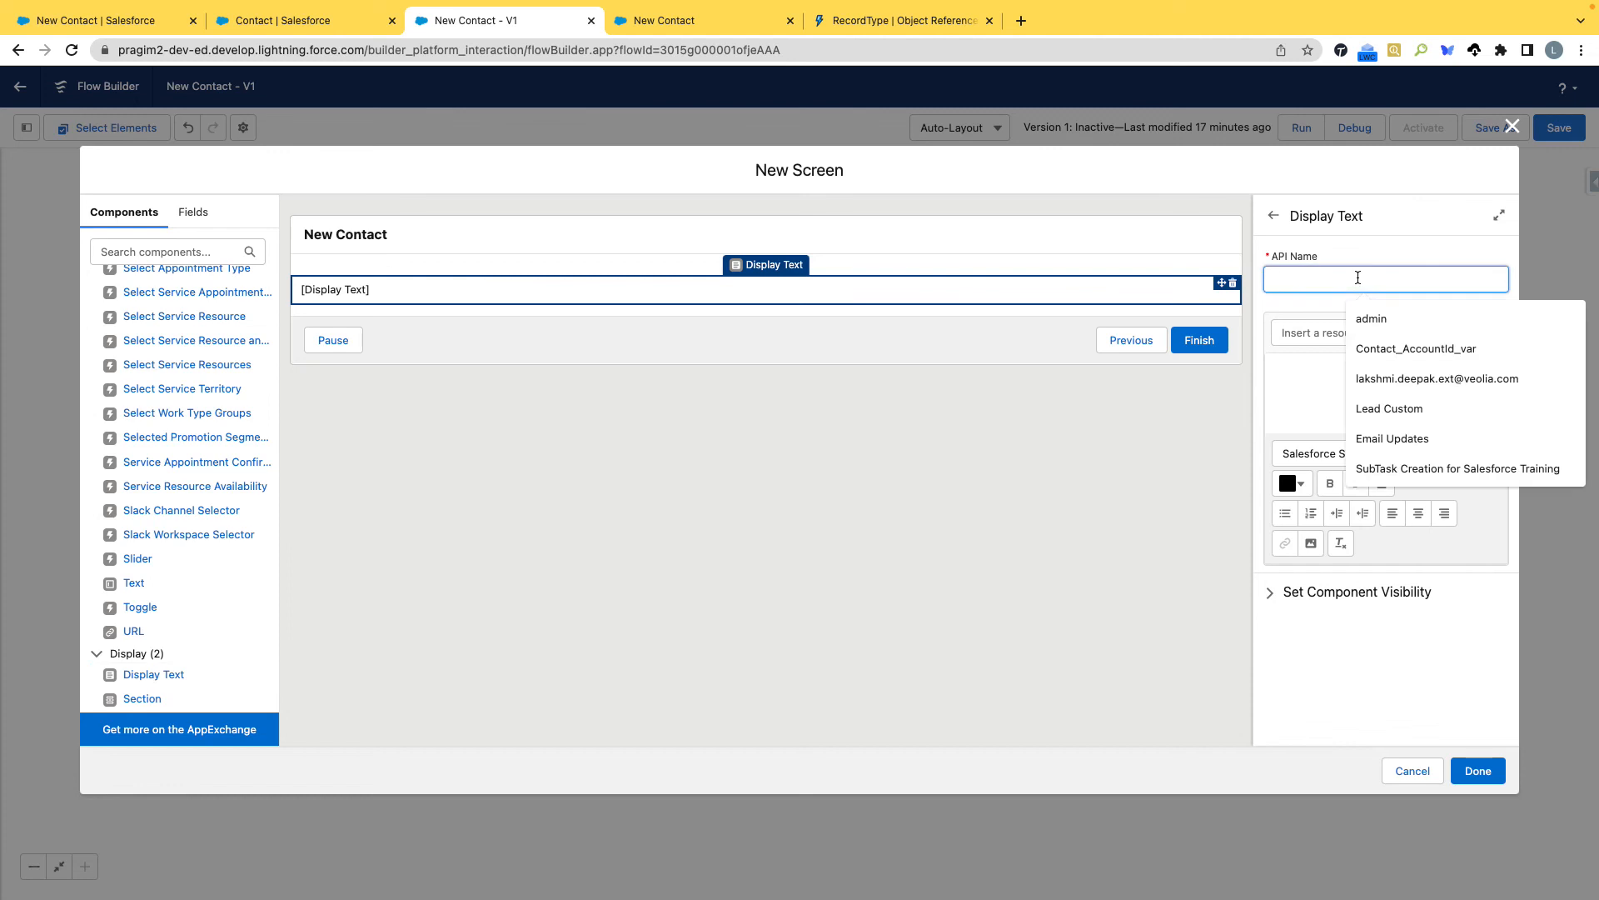
{"action": "type", "text": "SuccessMsg"}
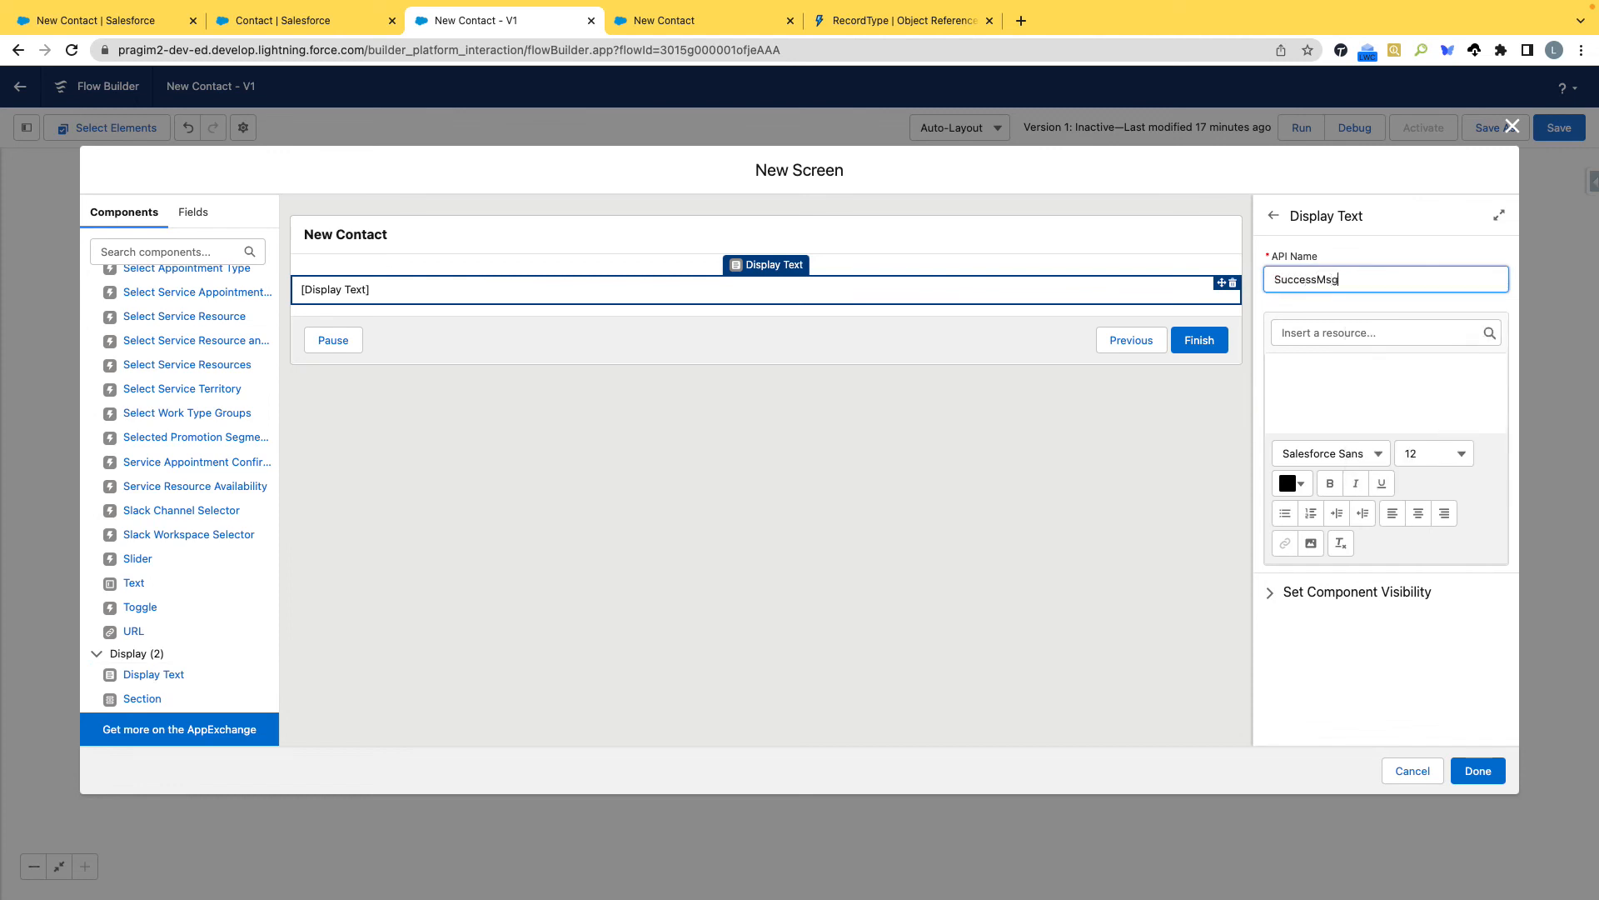
Enter "Contact Created Successfull" as the SuccessMsg display text, followed by a new line.
{"action": "left_click", "coordinate": [1364, 375]}
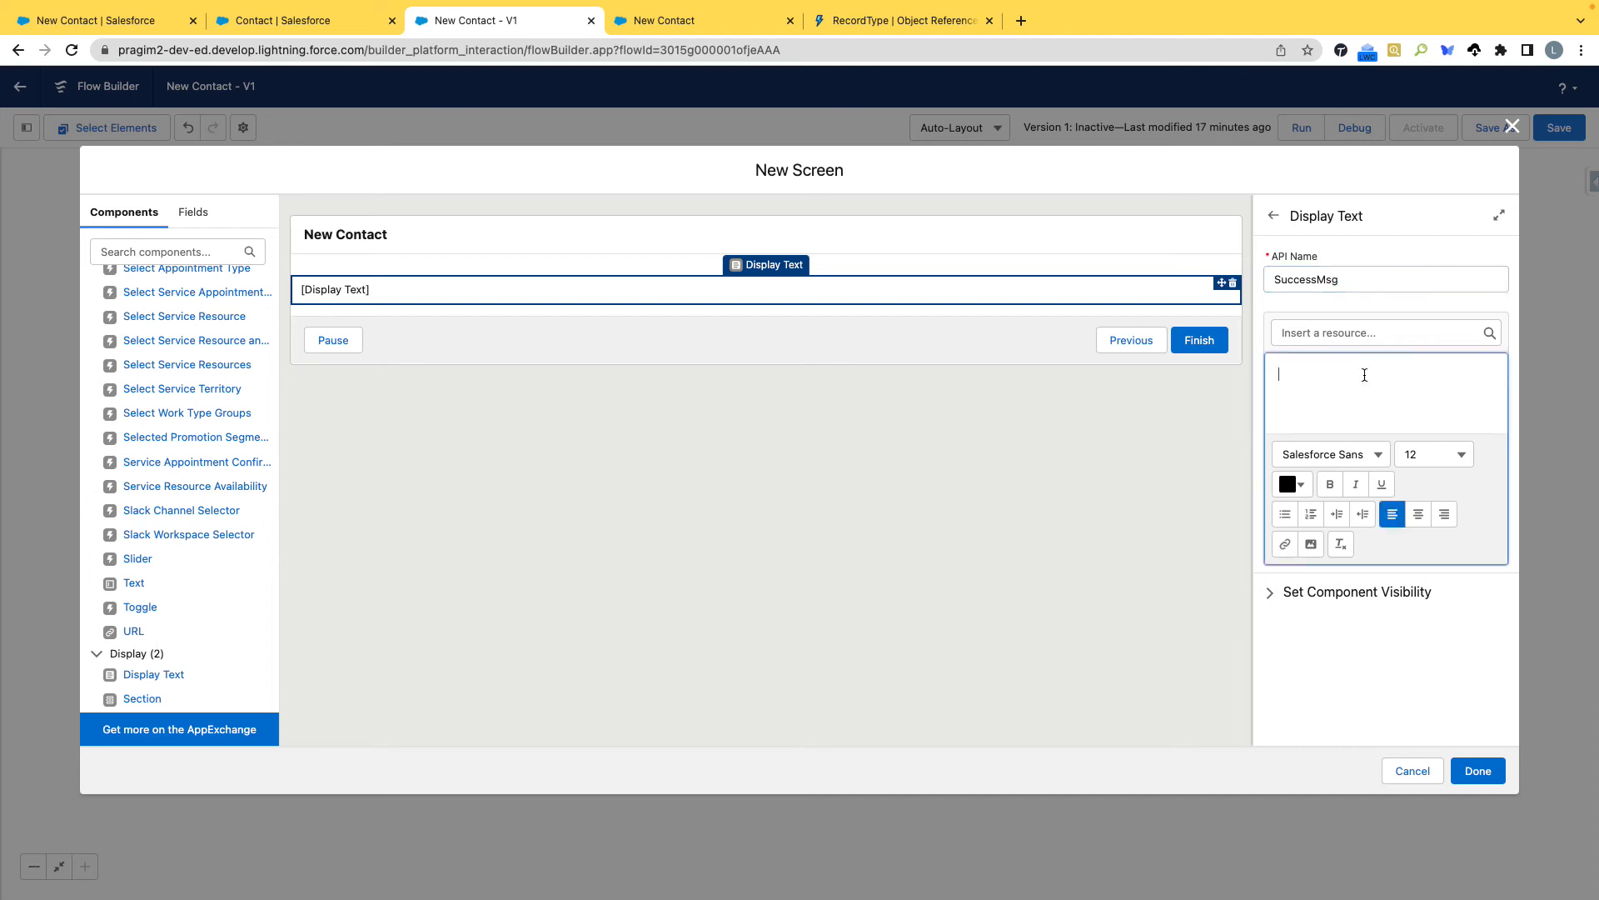
{"action": "type", "text": "Contact Created Successf"}
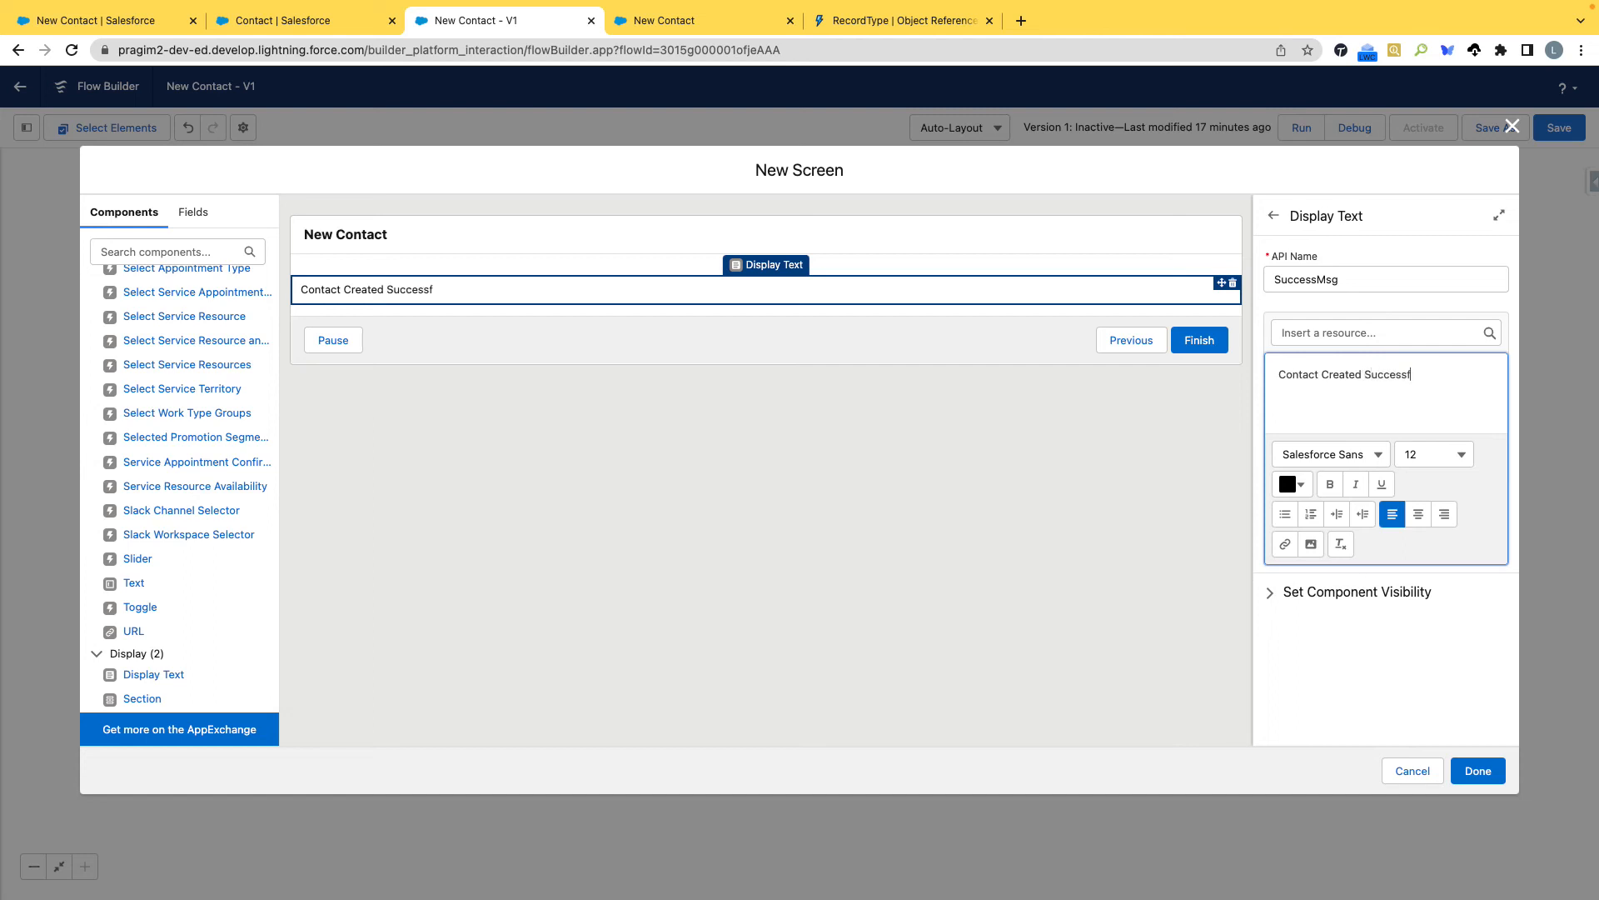
{"action": "type", "text": "ull"}
{"action": "key", "text": "Return"}
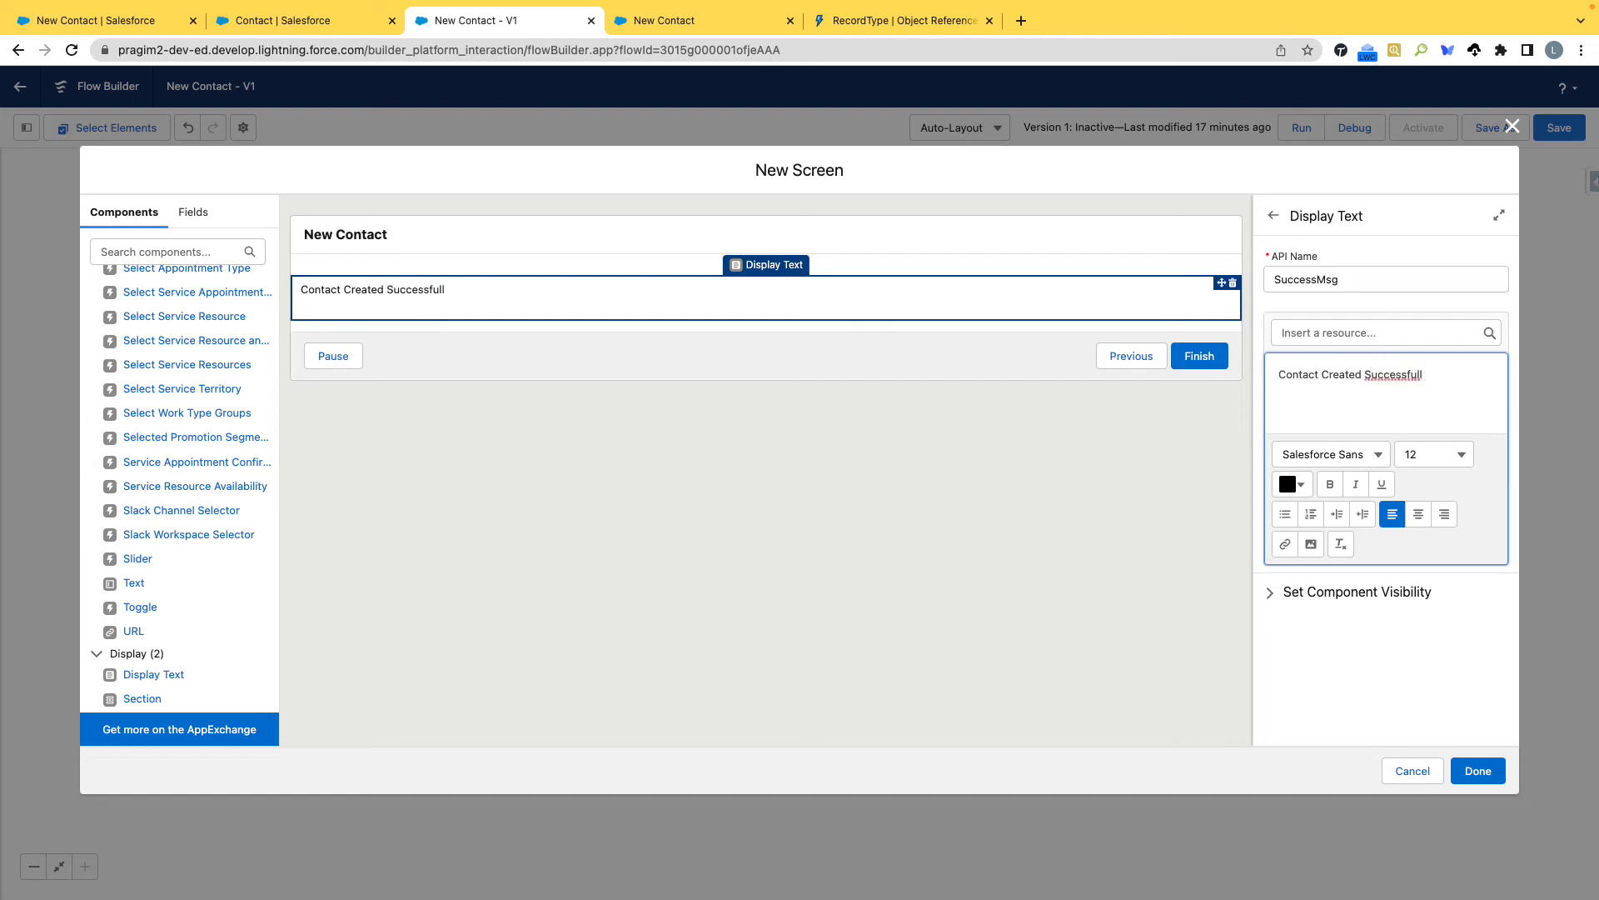
Correct the SuccessMsg text to "Contact Created Successfully" and start a new line below it.
{"action": "key", "text": "BackSpace"}
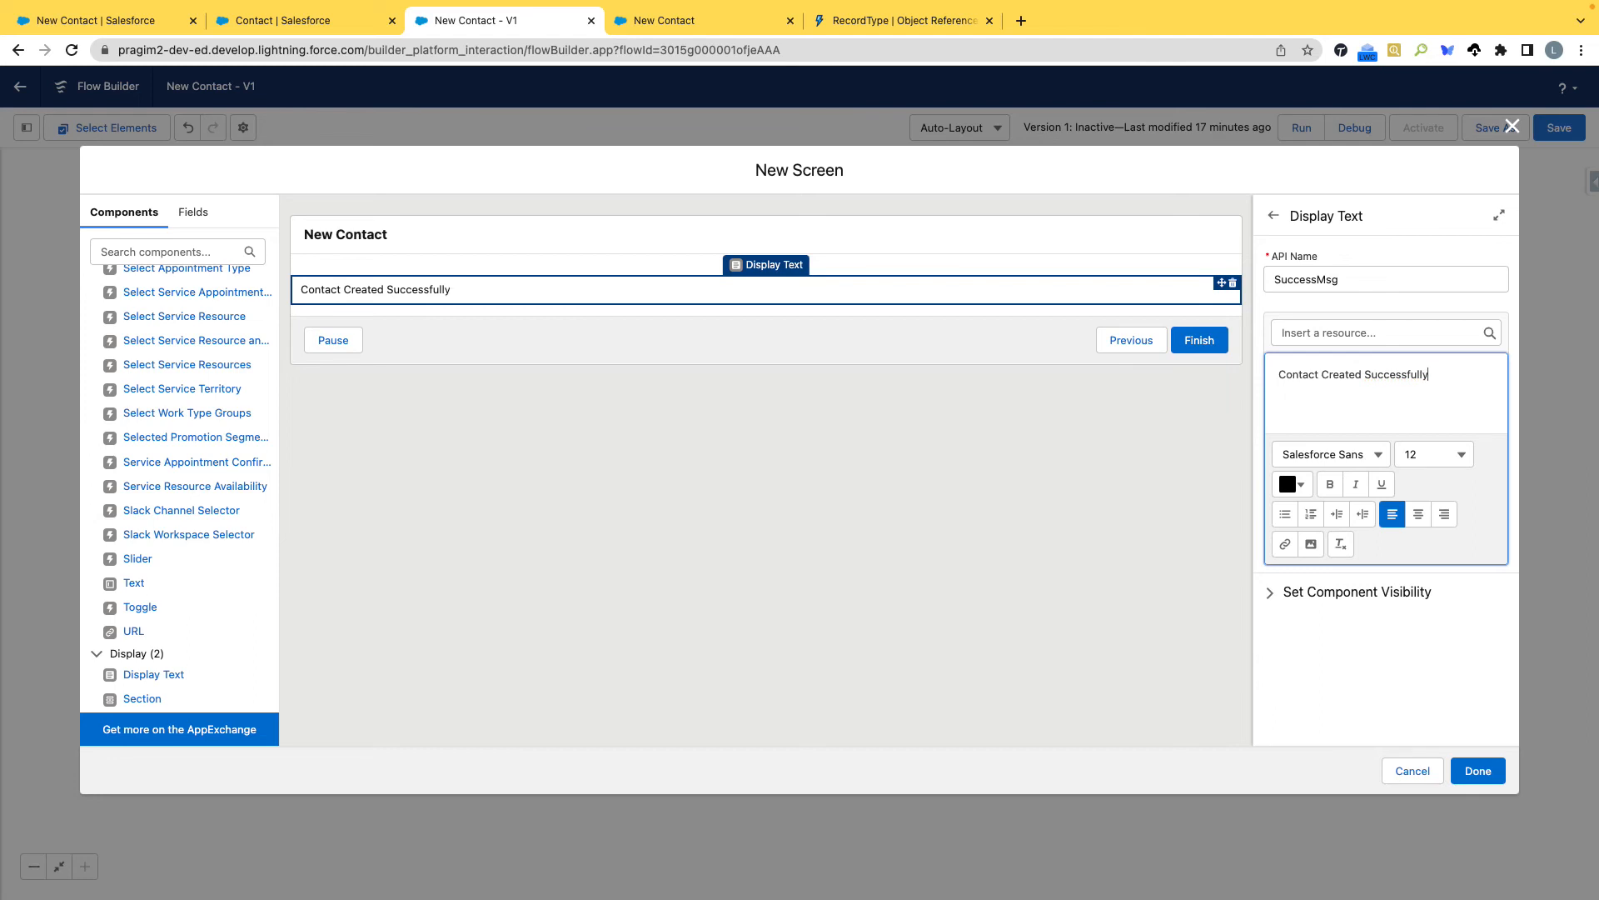
{"action": "type", "text": "y"}
{"action": "key", "text": "Return"}
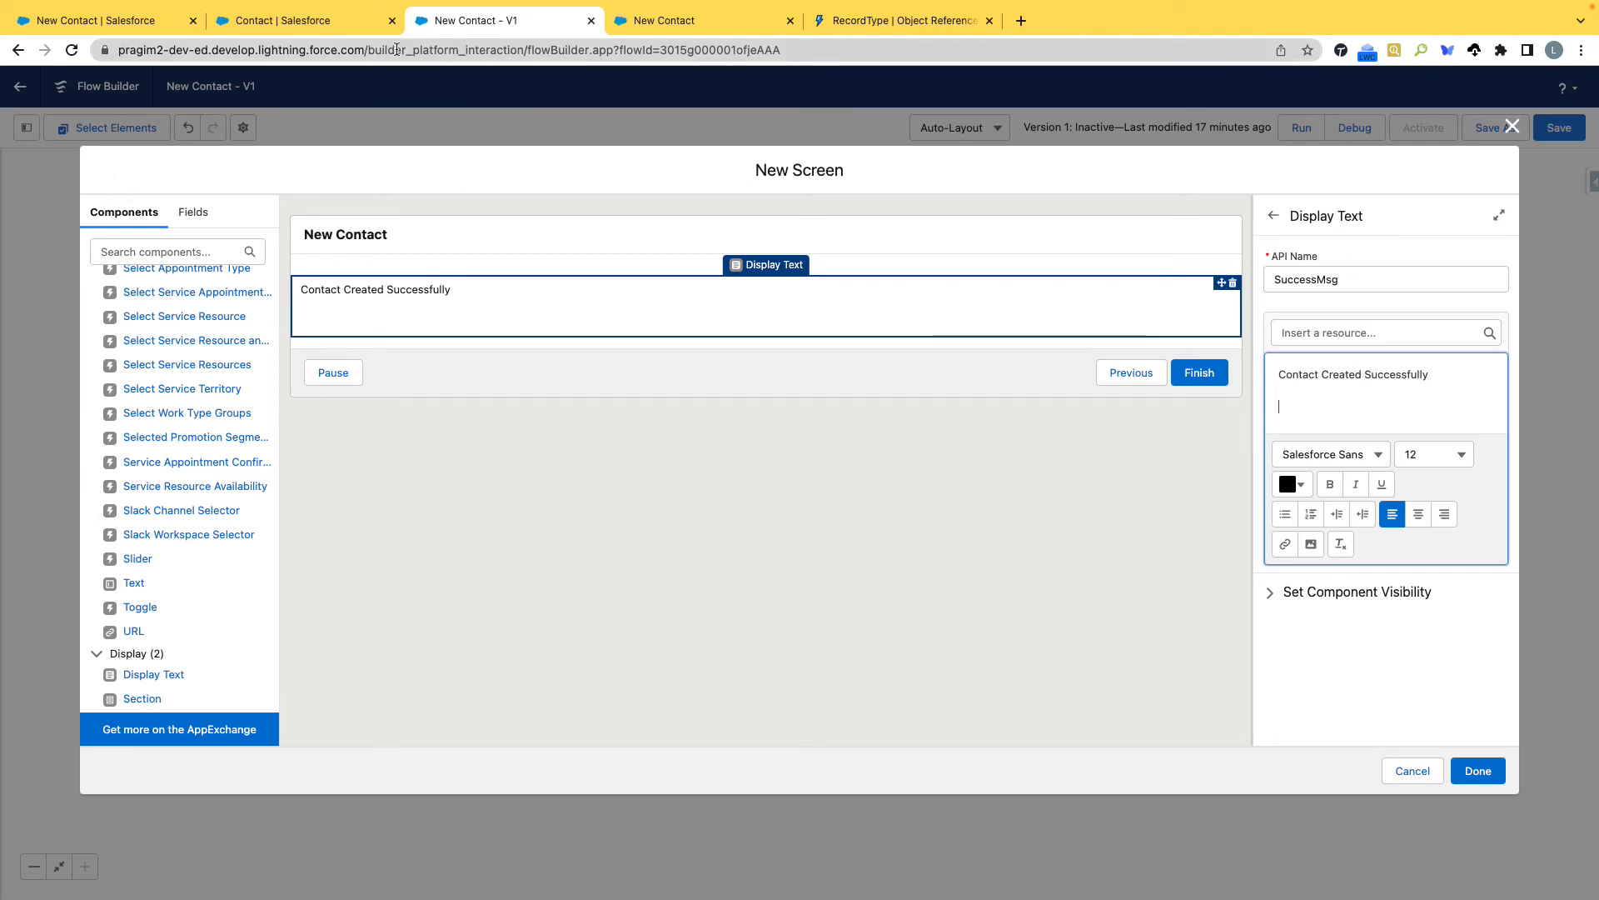
Copy the org's base URL from the browser address and return to the empty line of the SuccessMsg text.
{"action": "left_click_drag", "start_coordinate": [367, 49], "coordinate": [86, 64]}
{"action": "key", "text": "ctrl+c"}
{"action": "left_click", "coordinate": [1321, 405]}
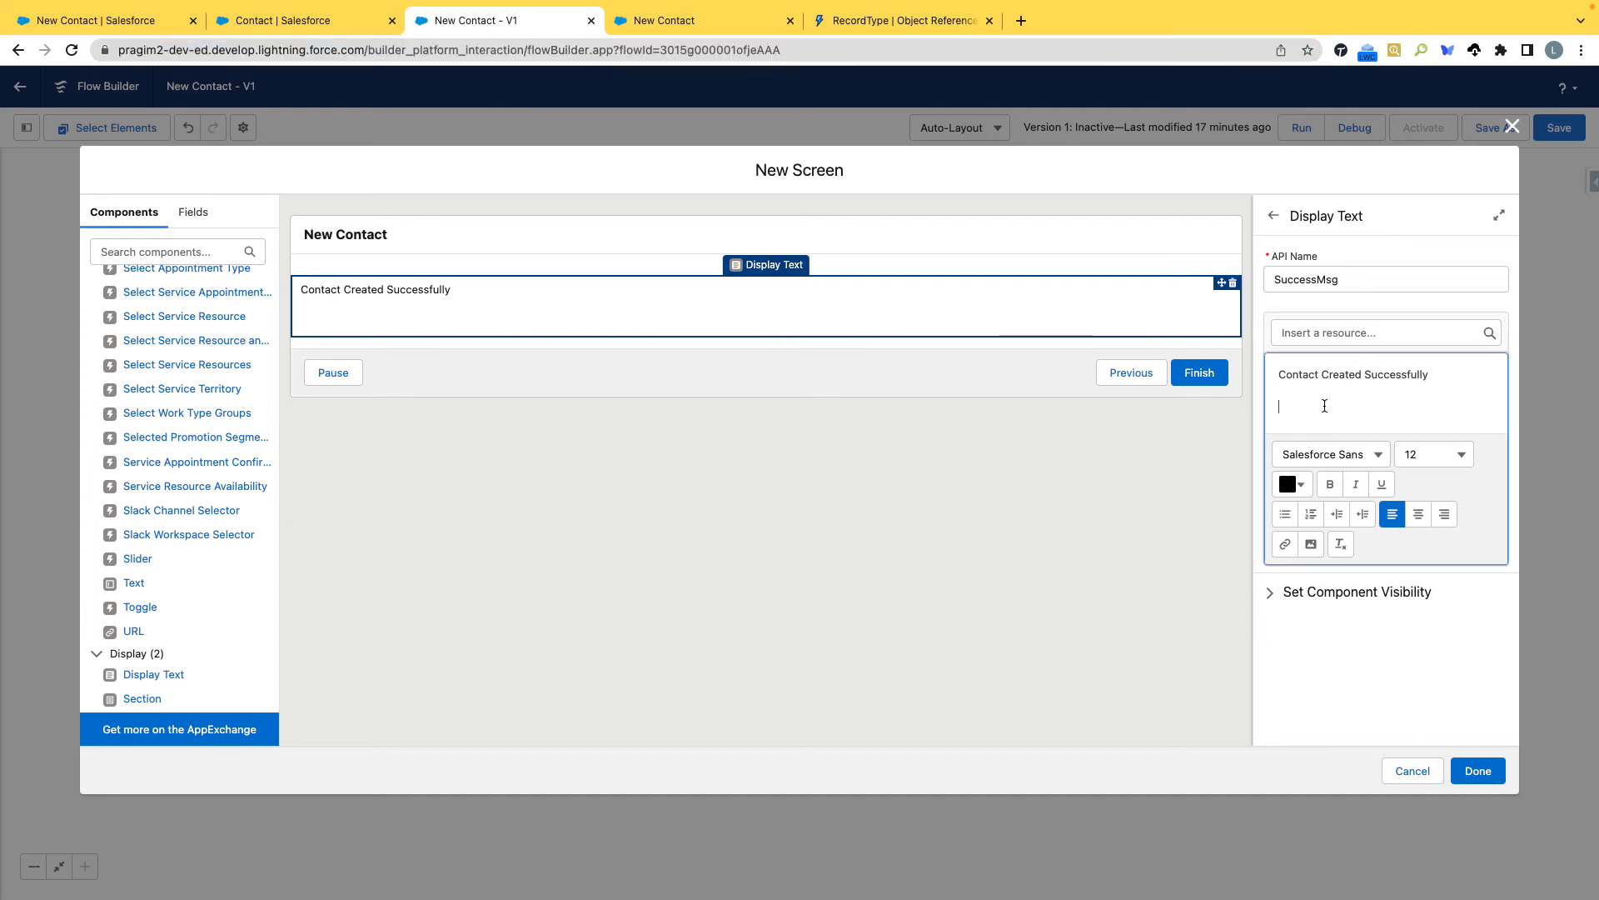
{"action": "left_click", "coordinate": [1334, 342]}
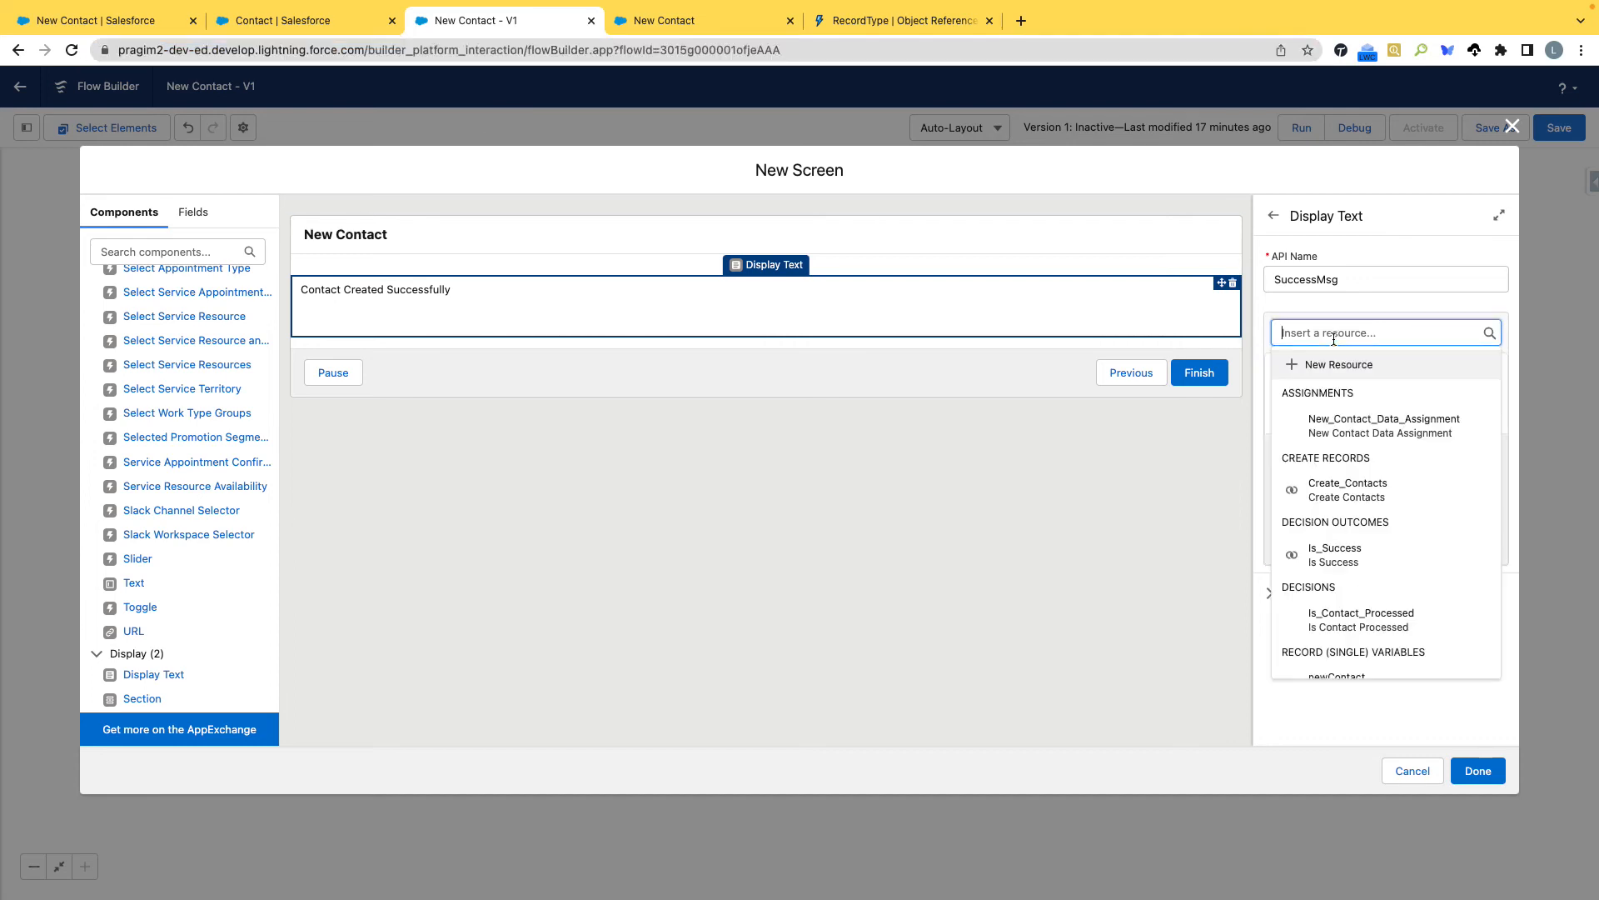
{"action": "scroll", "coordinate": [1372, 553], "scroll_direction": "down", "scroll_amount": 5}
{"action": "scroll", "coordinate": [1373, 555], "scroll_direction": "down", "scroll_amount": 5}
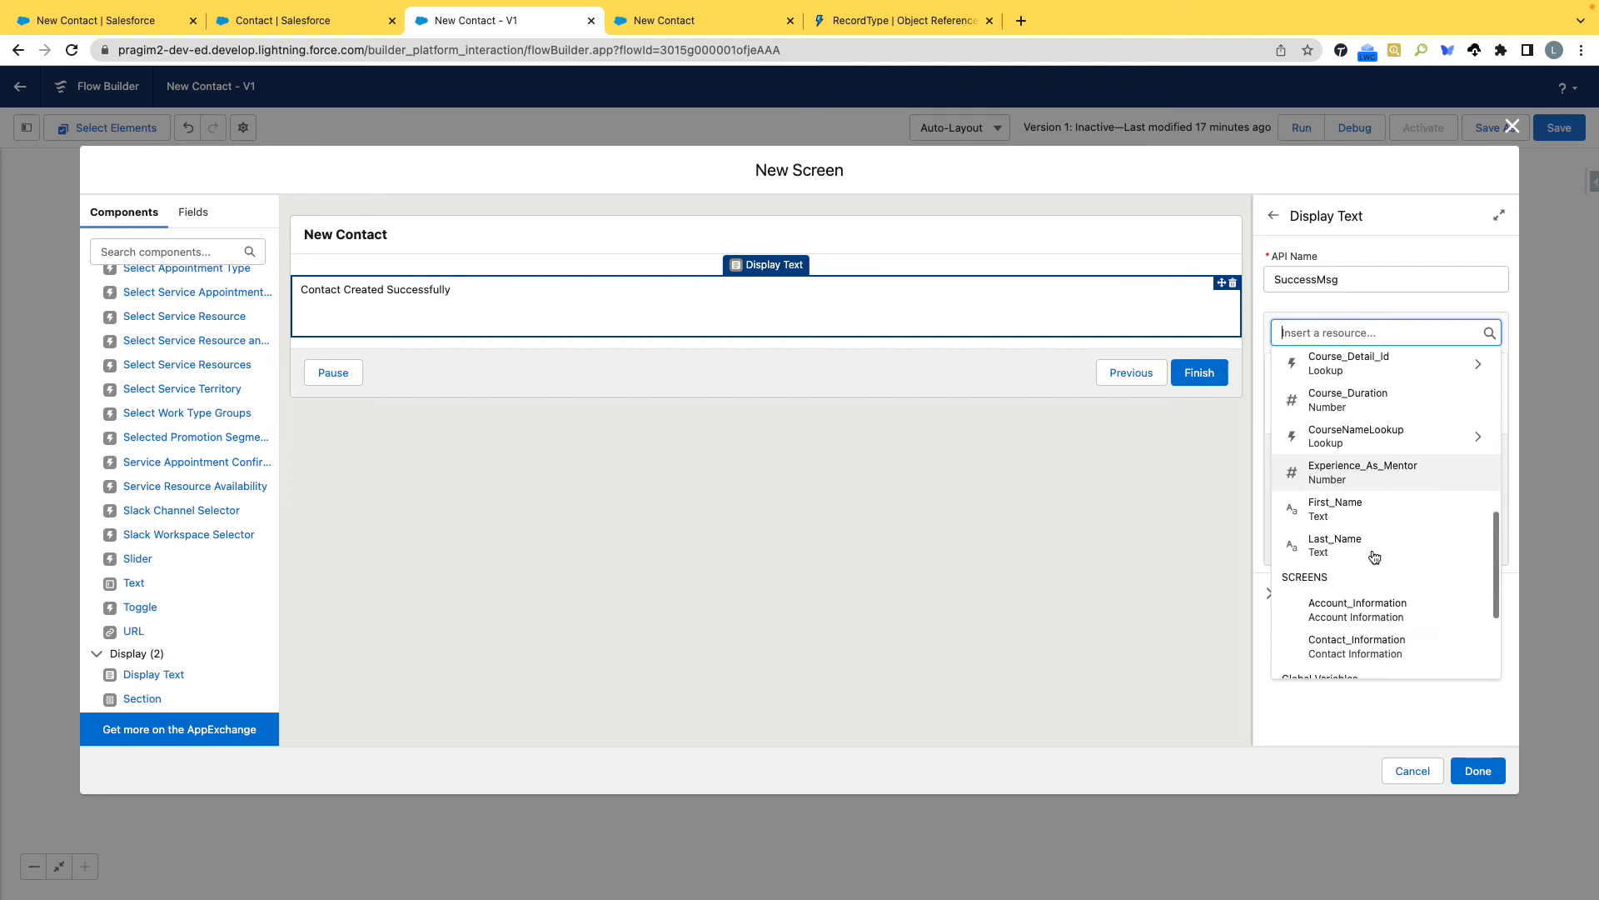
{"action": "left_click", "coordinate": [1387, 577]}
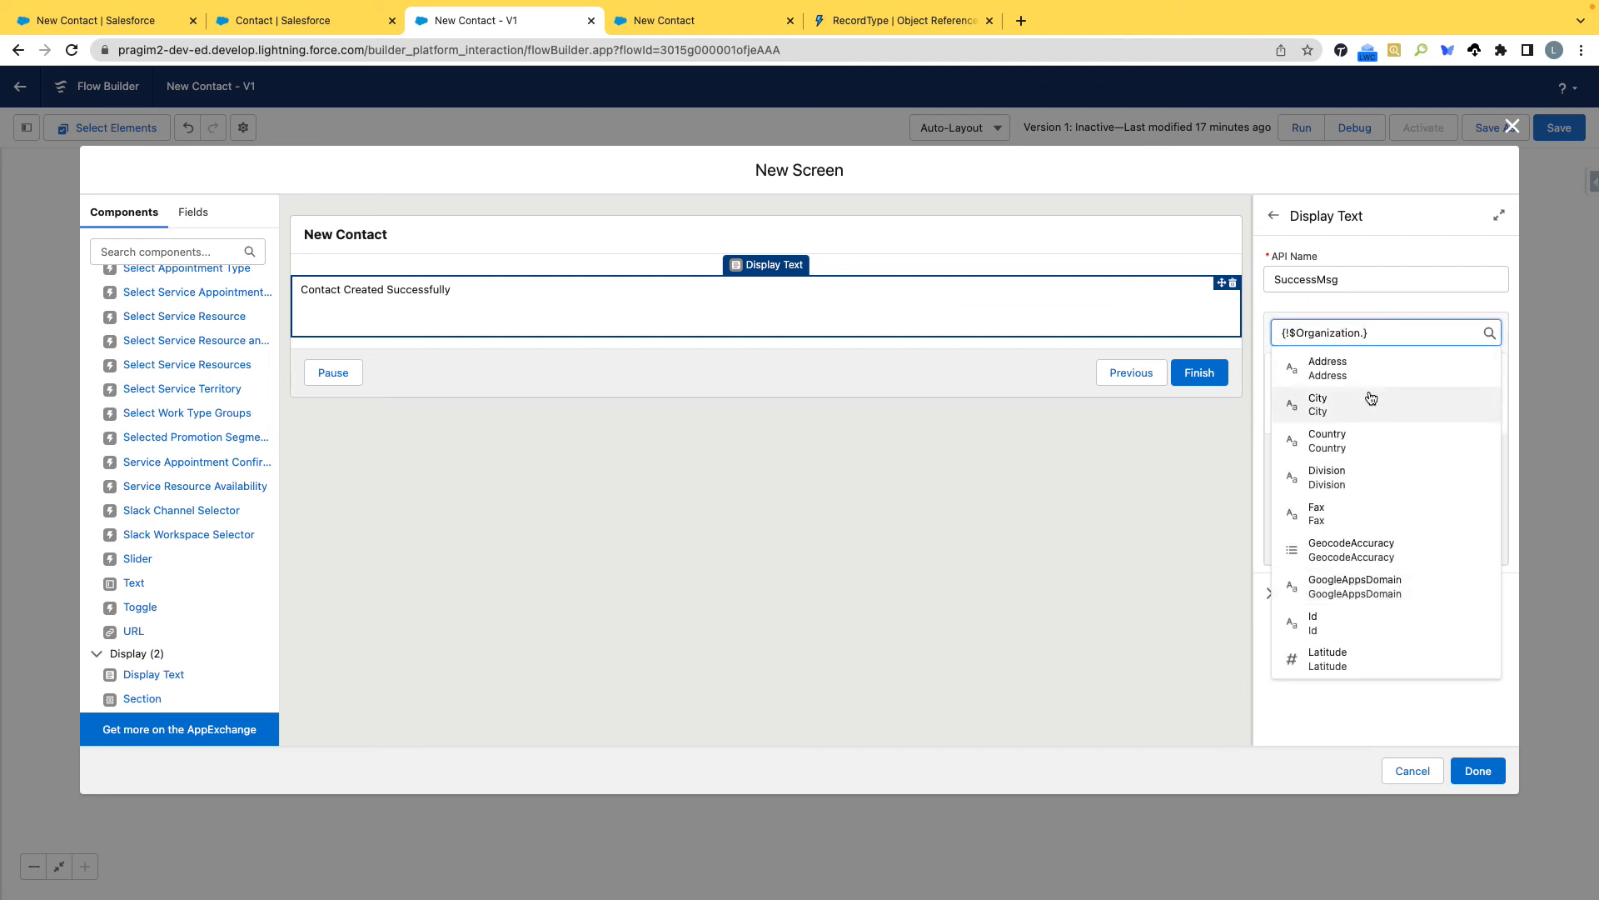
{"action": "type", "text": "ur"}
{"action": "key", "text": "BackSpace"}
{"action": "key", "text": "BackSpace"}
{"action": "key", "text": "BackSpace"}
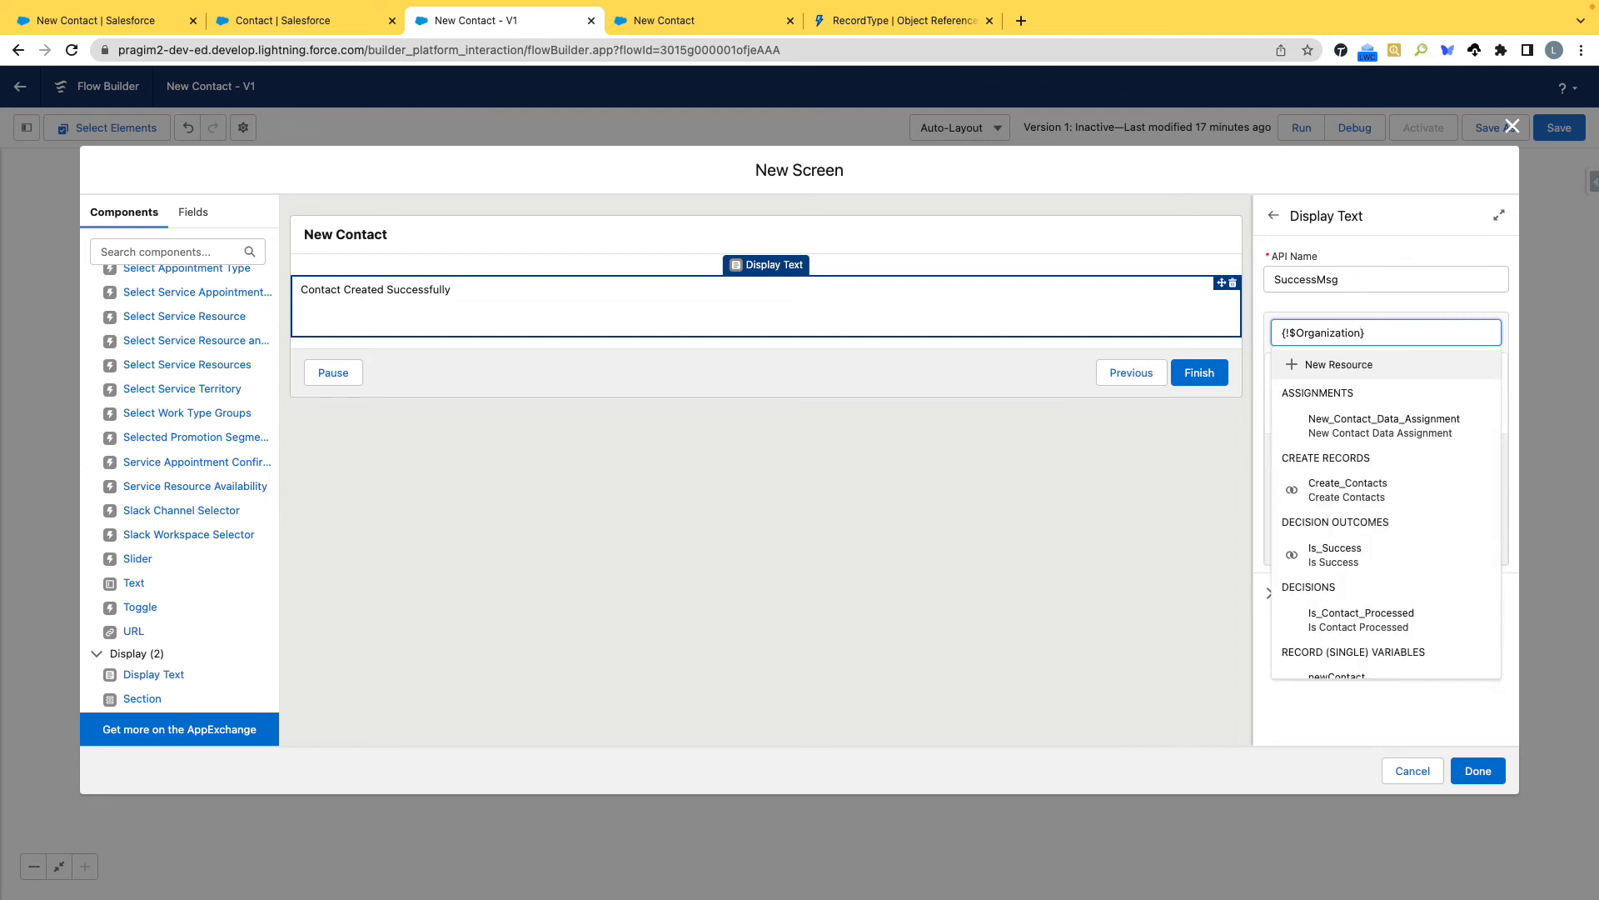
{"action": "key", "text": "ctrl+a"}
{"action": "key", "text": "BackSpace"}
{"action": "left_click", "coordinate": [1291, 300]}
{"action": "left_click", "coordinate": [1296, 401]}
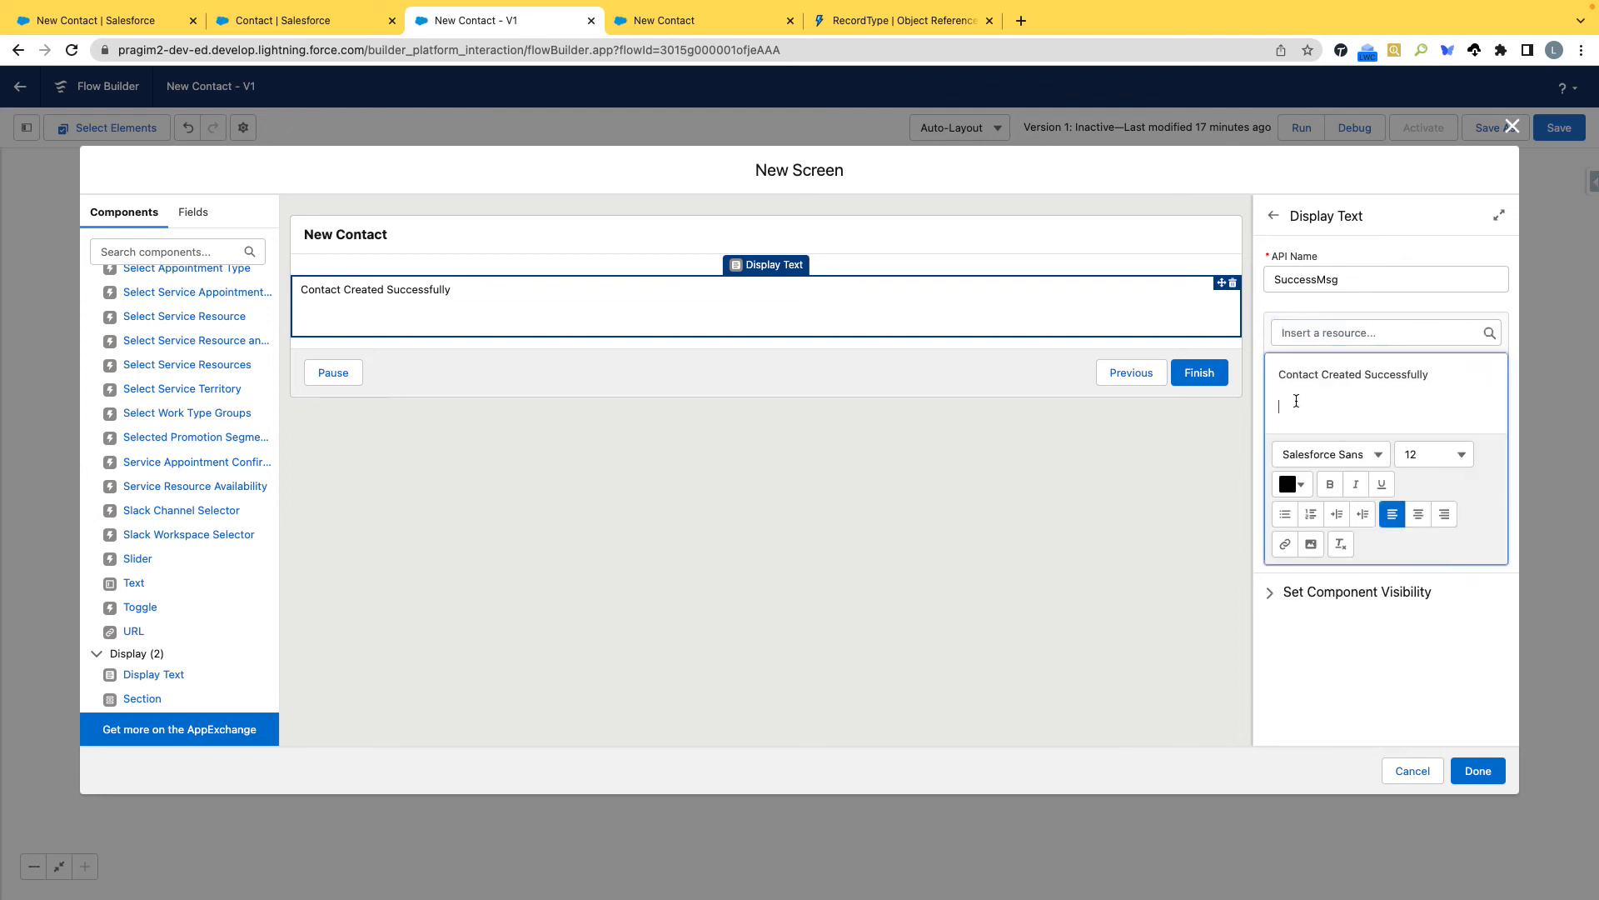
{"action": "key", "text": "ctrl+v"}
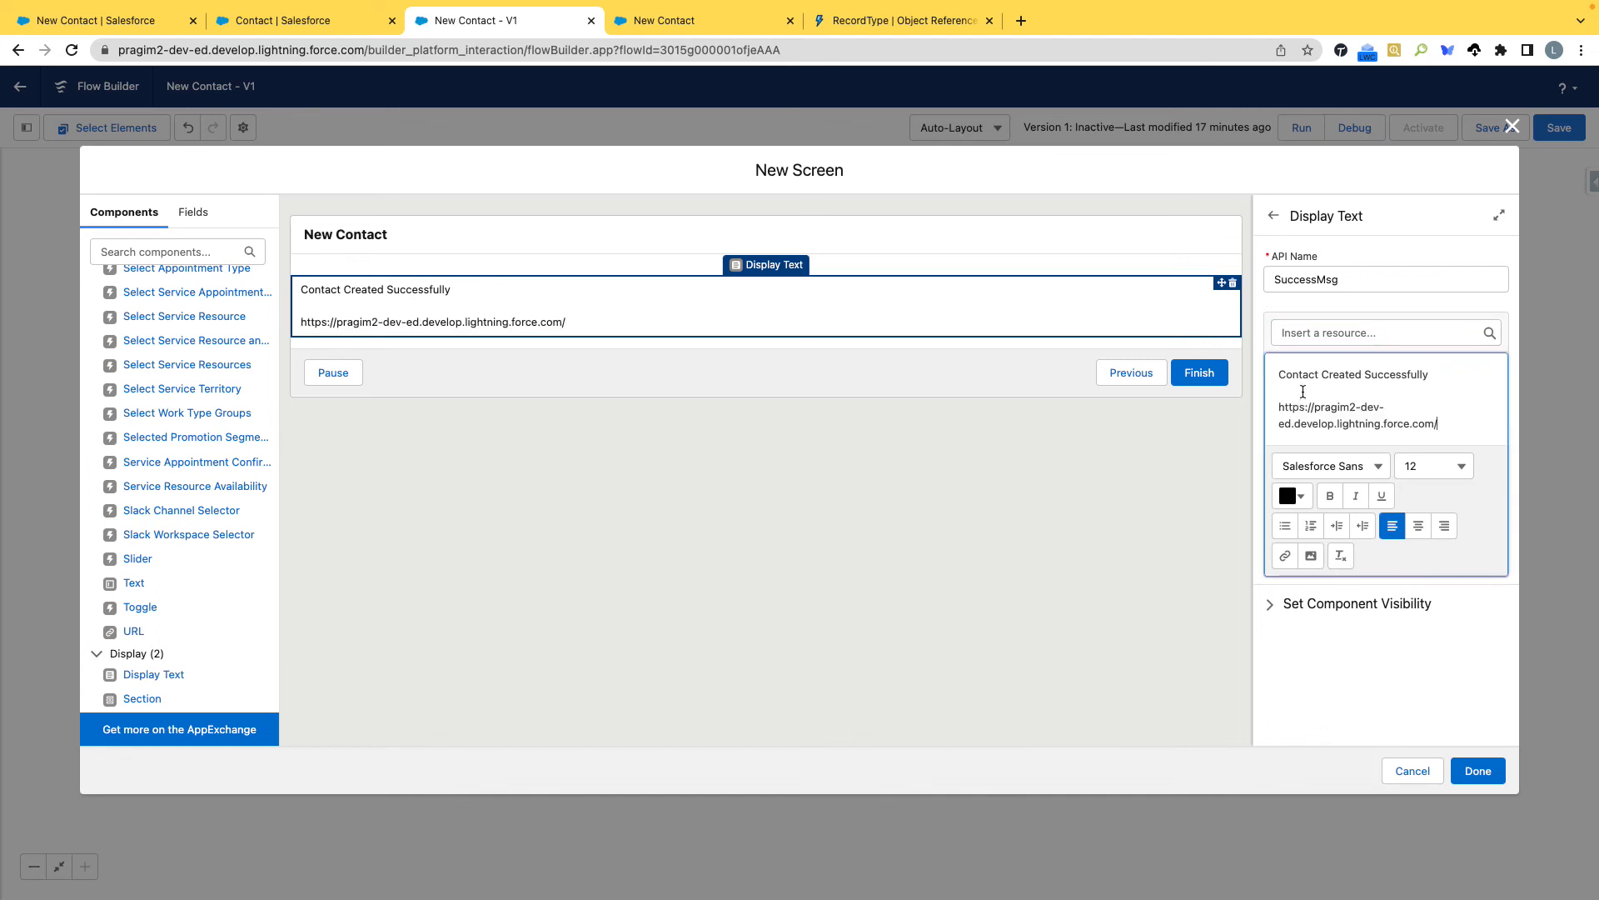
{"action": "left_click", "coordinate": [1316, 333]}
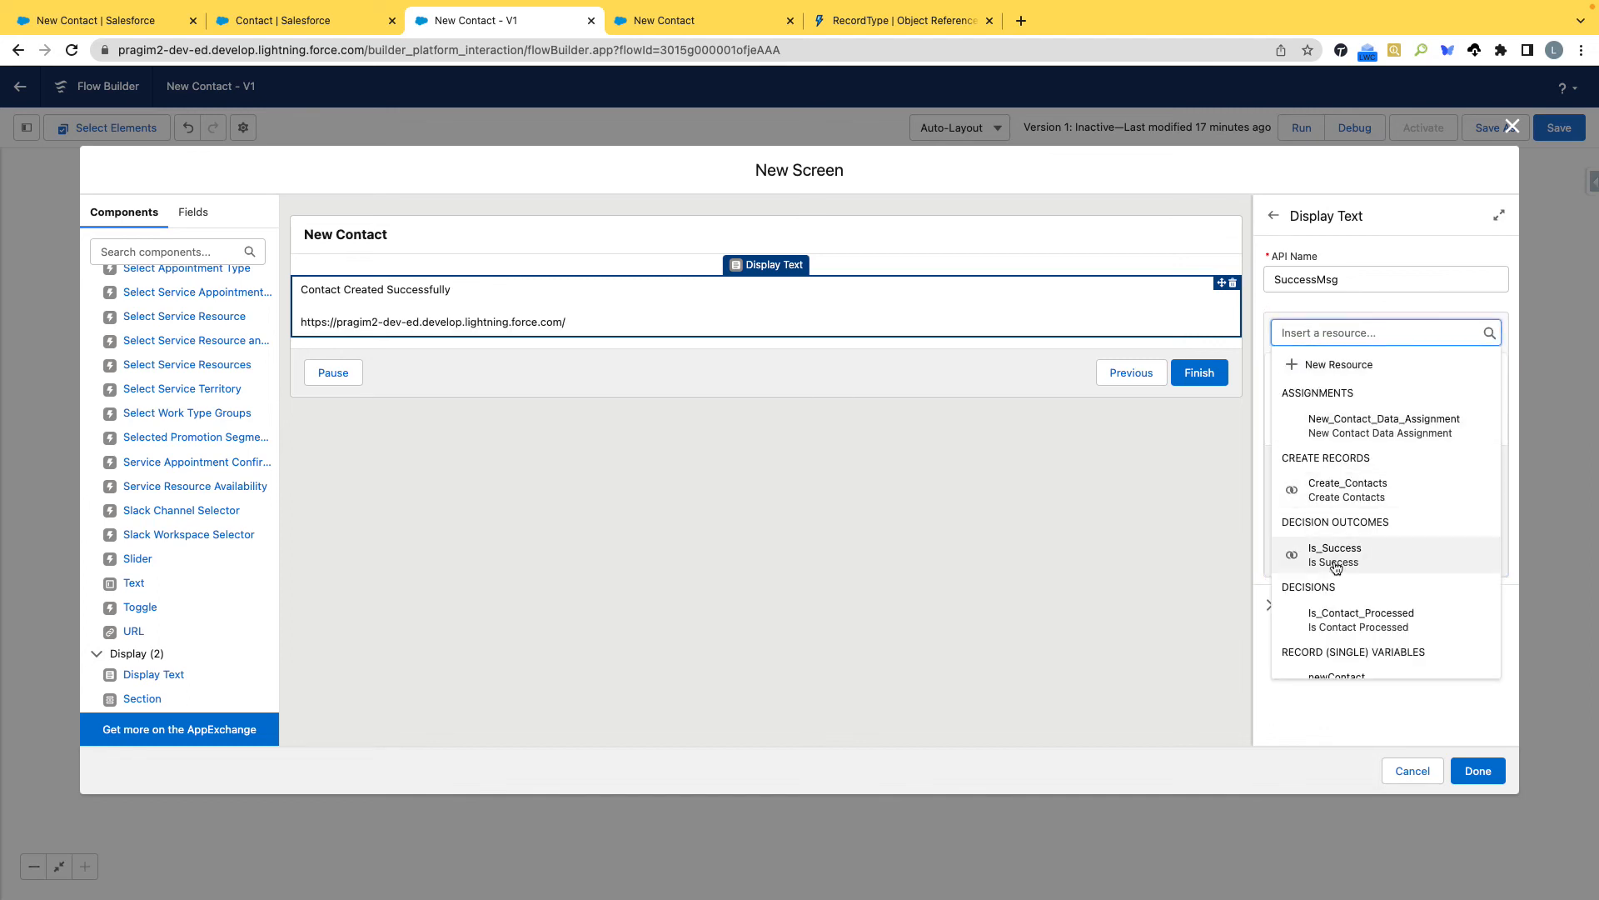
{"action": "scroll", "coordinate": [1324, 558], "scroll_direction": "down", "scroll_amount": 5}
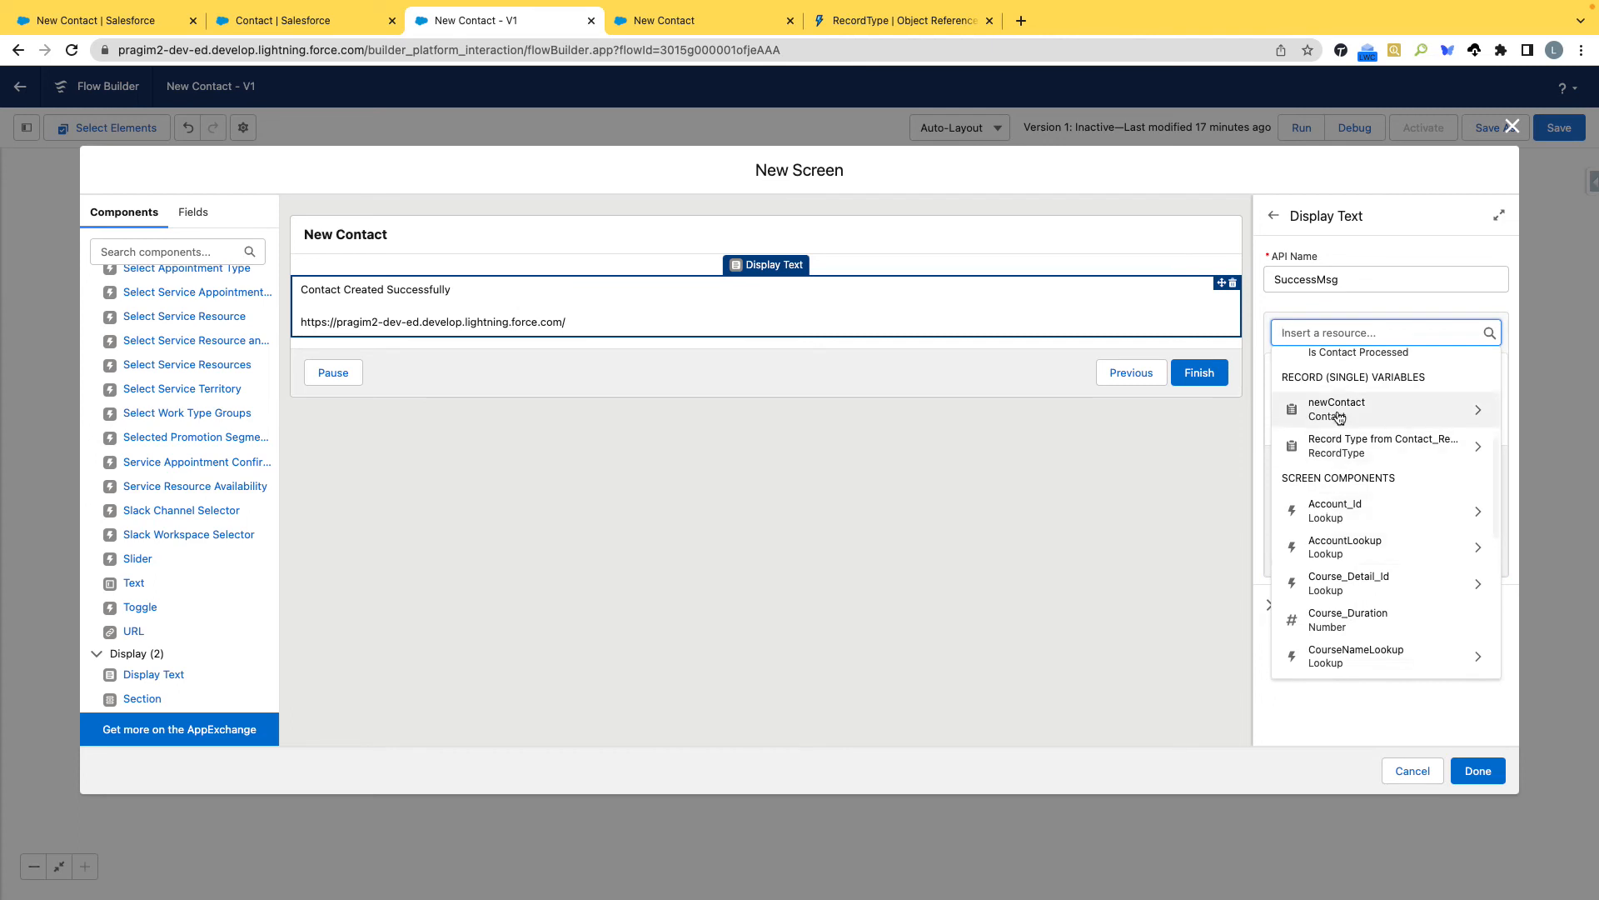
{"action": "left_click", "coordinate": [1325, 410]}
{"action": "type", "text": "Id"}
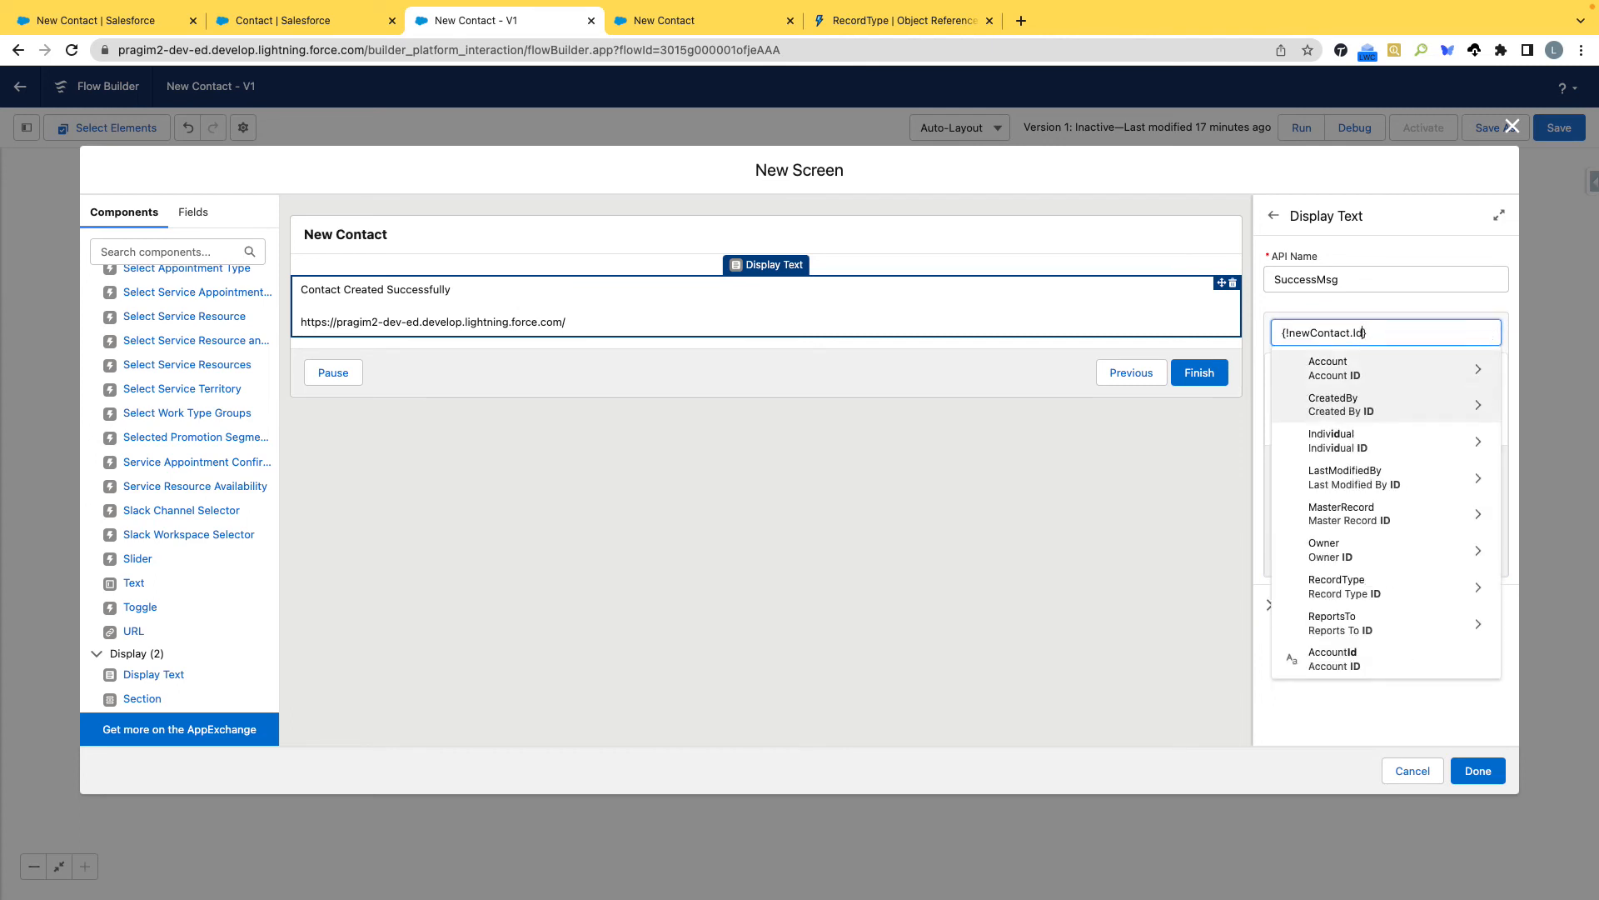
{"action": "scroll", "coordinate": [1356, 520], "scroll_direction": "down", "scroll_amount": 5}
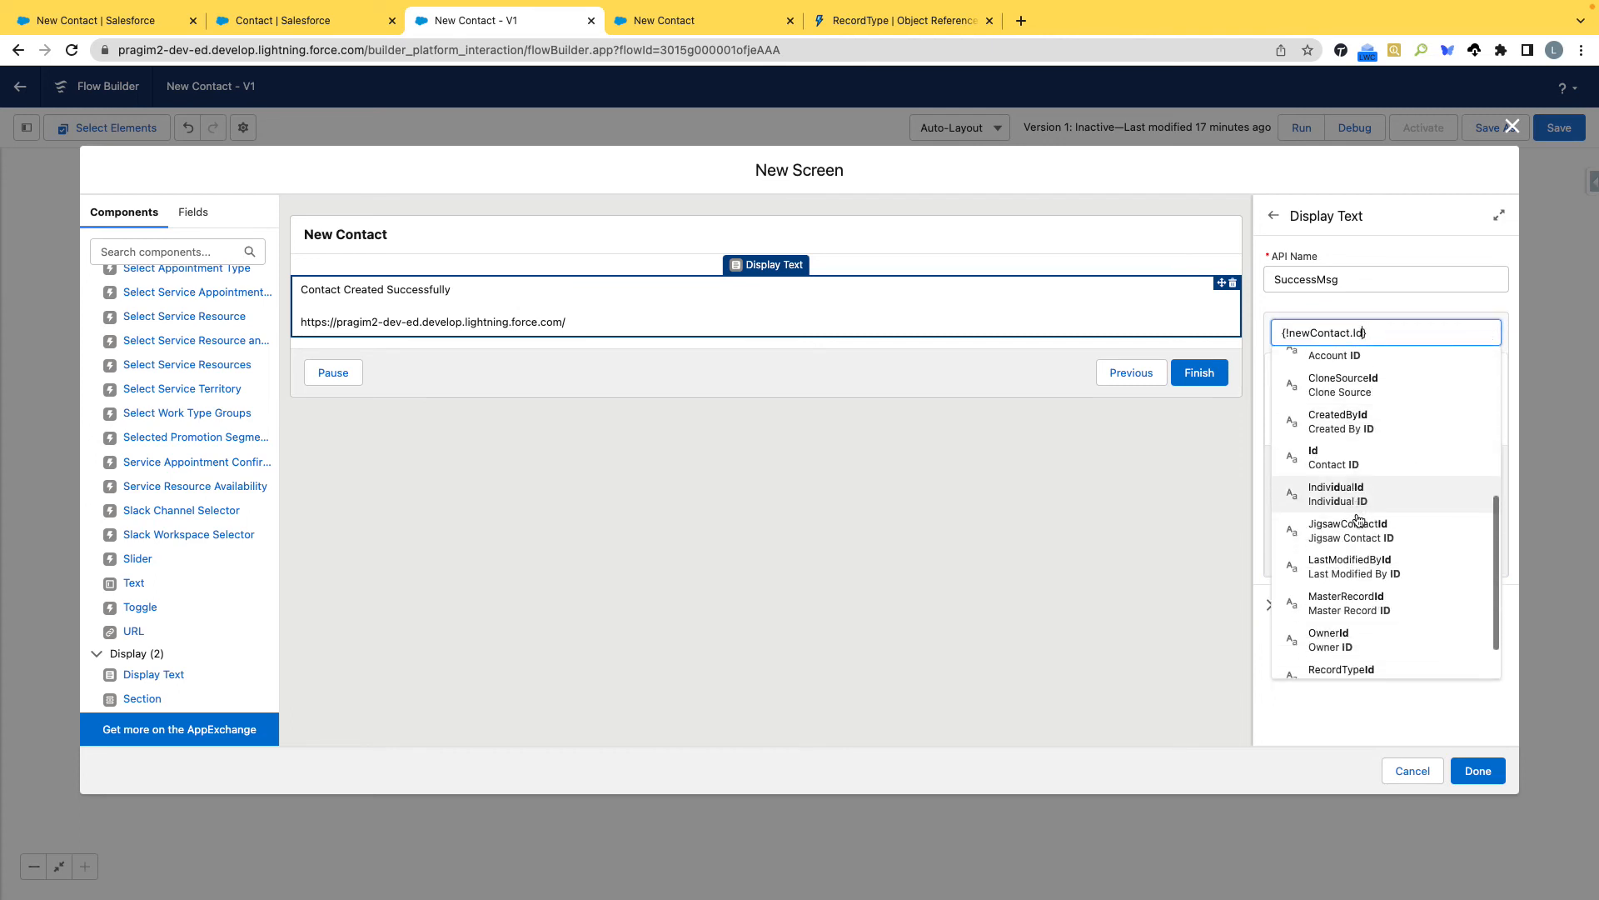
{"action": "left_click", "coordinate": [1337, 443]}
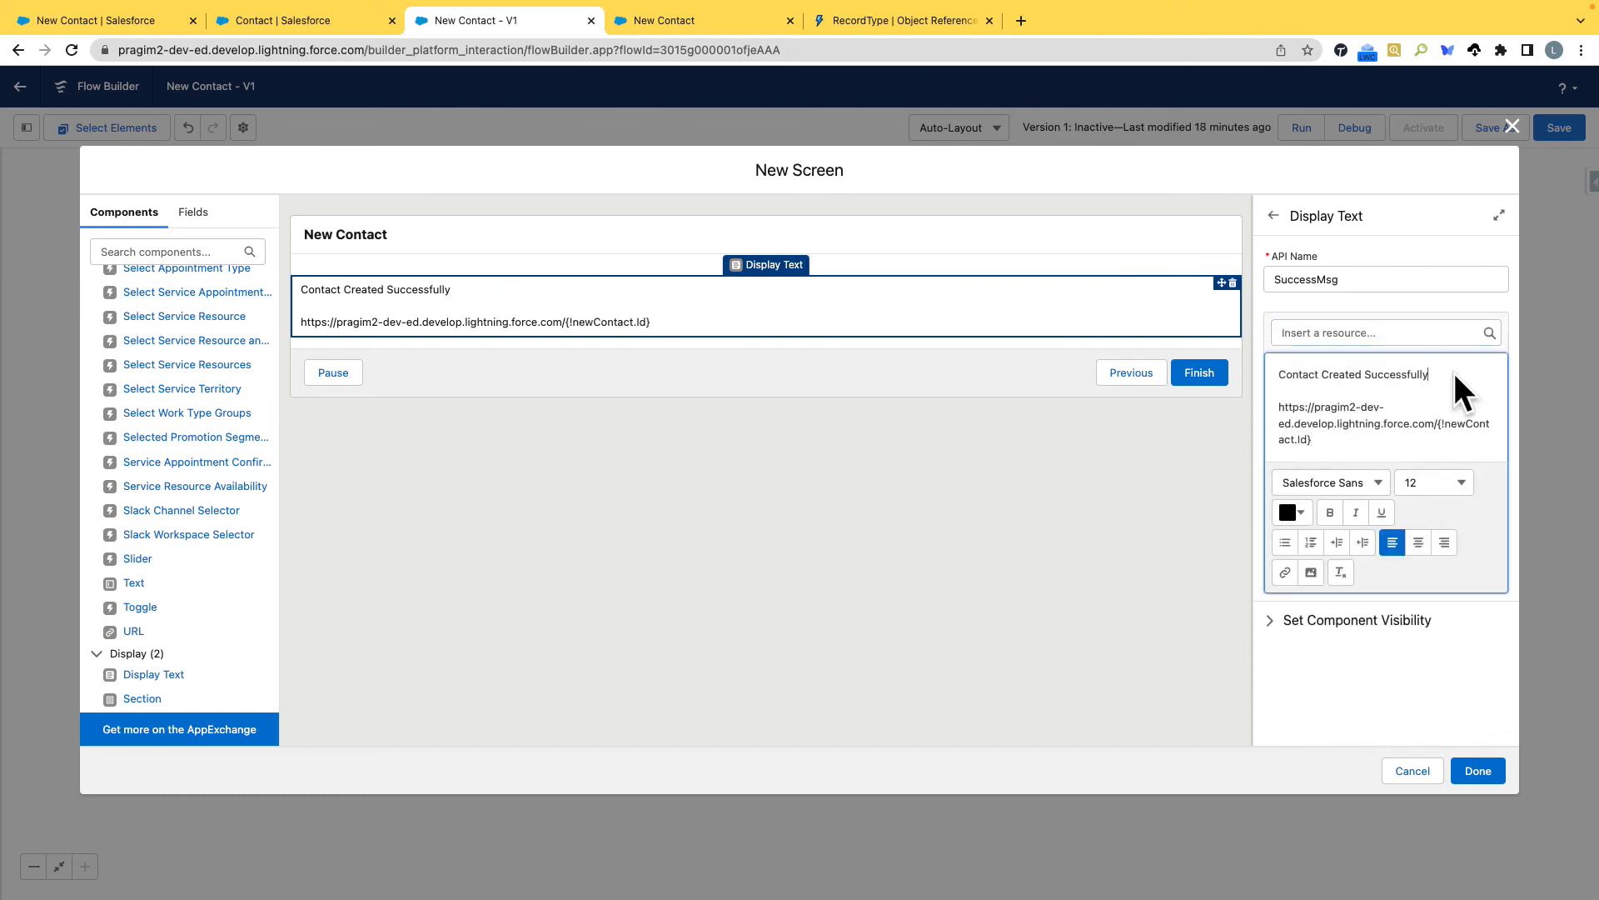
Try to recolour the "Contact Created Successfully" line by picking another hue, and finish the confirmation screen.
{"action": "left_click_drag", "start_coordinate": [1462, 376], "coordinate": [1265, 375]}
{"action": "left_click", "coordinate": [1302, 513]}
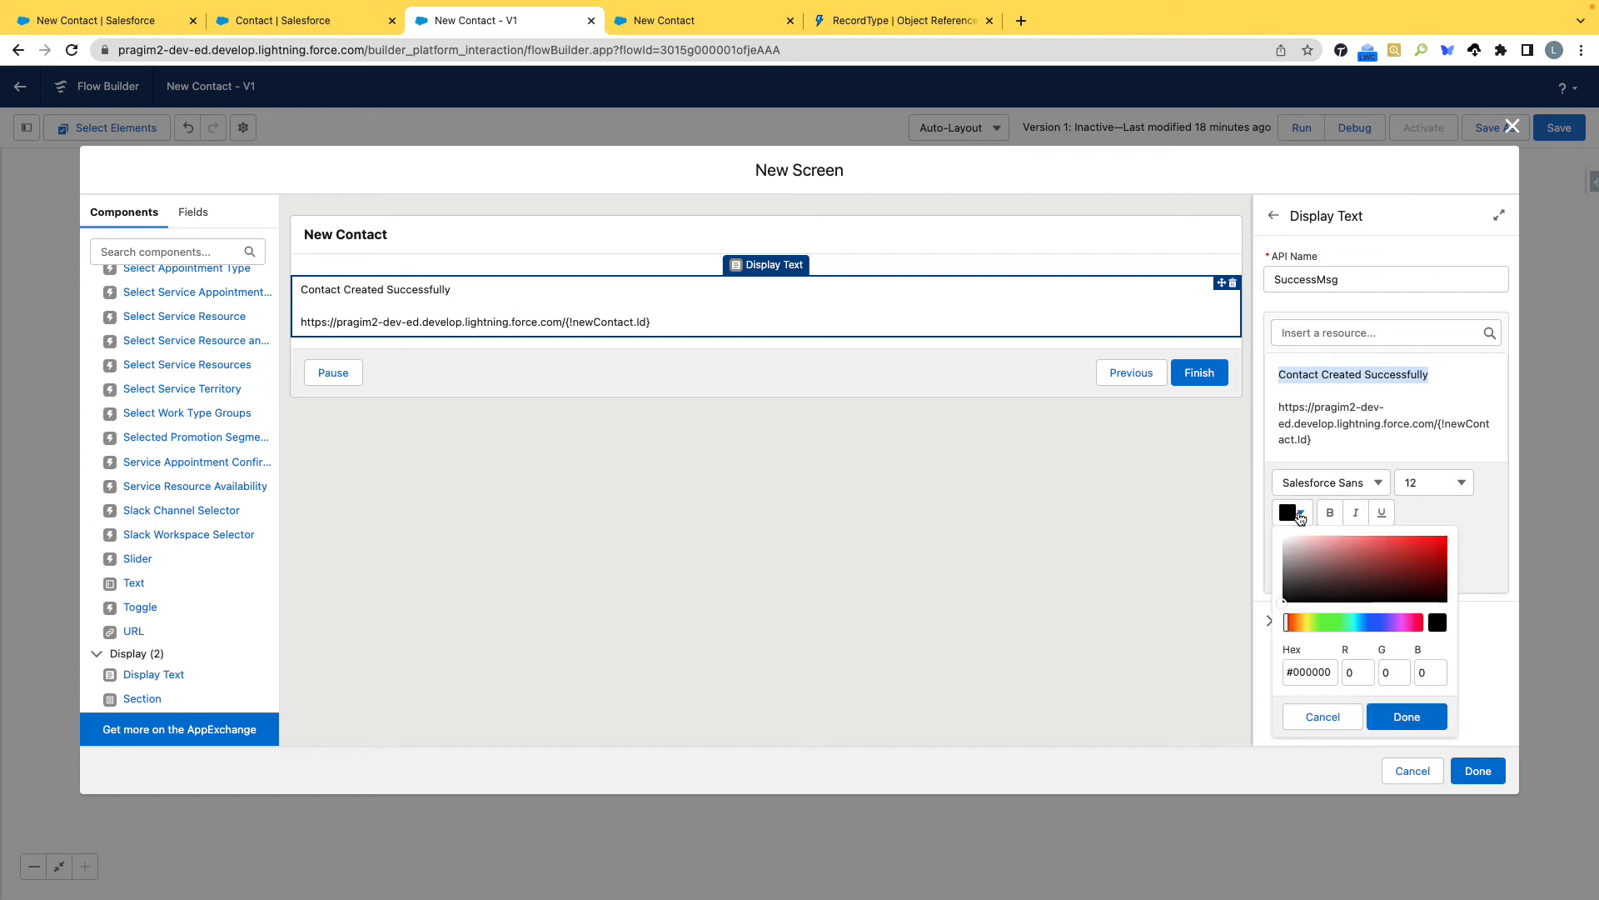
{"action": "left_click", "coordinate": [1345, 622]}
{"action": "left_click", "coordinate": [1407, 717]}
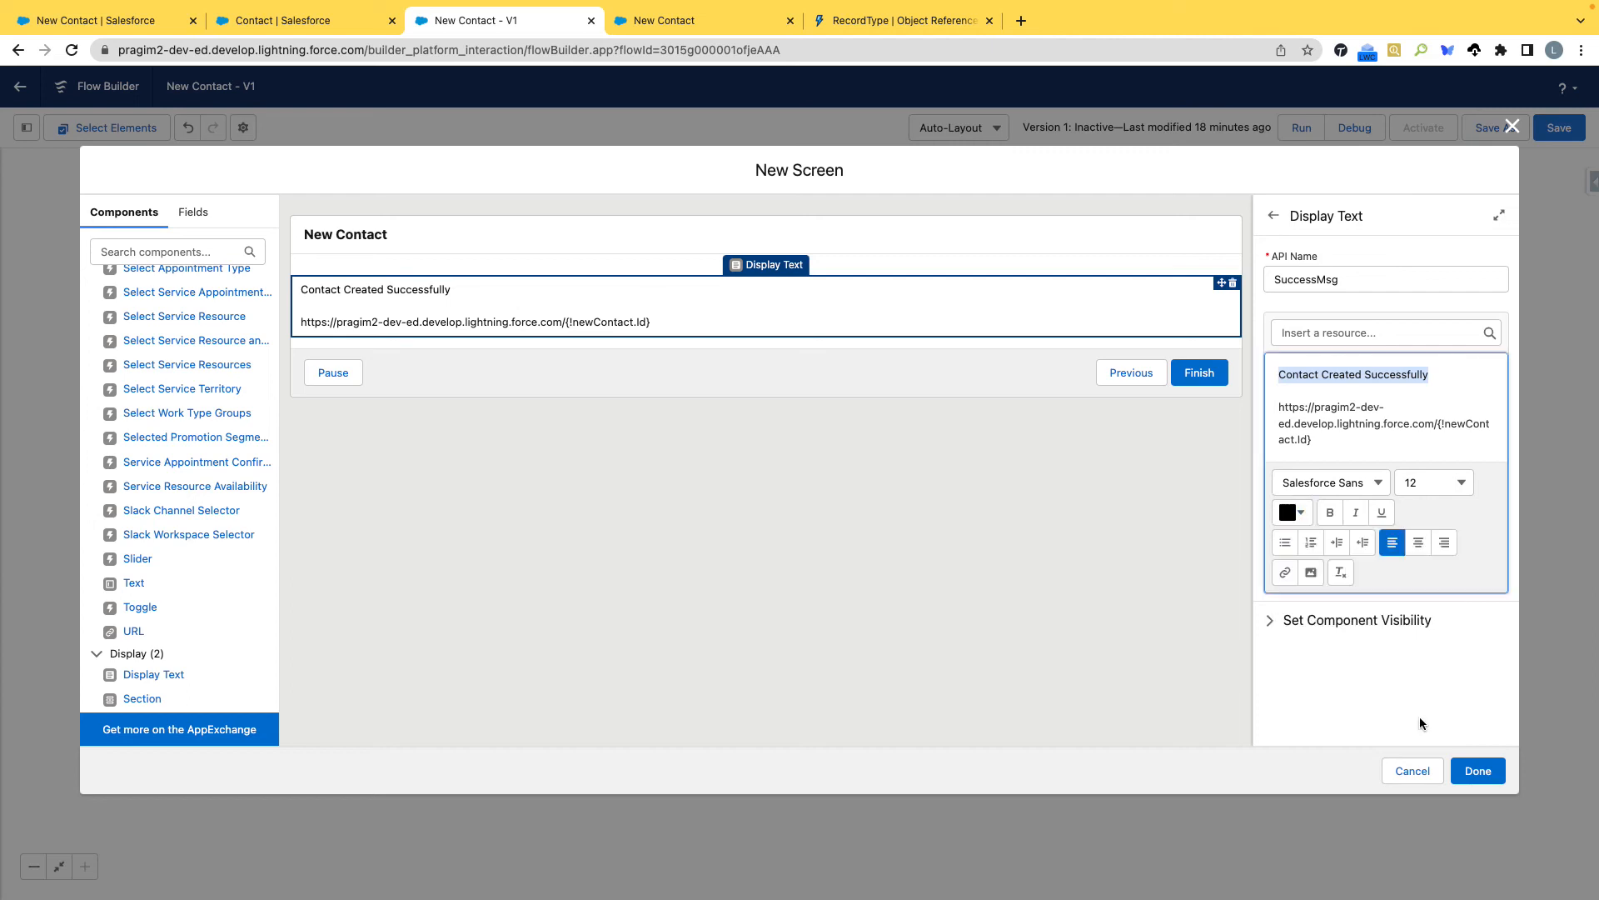
{"action": "left_click", "coordinate": [1478, 770]}
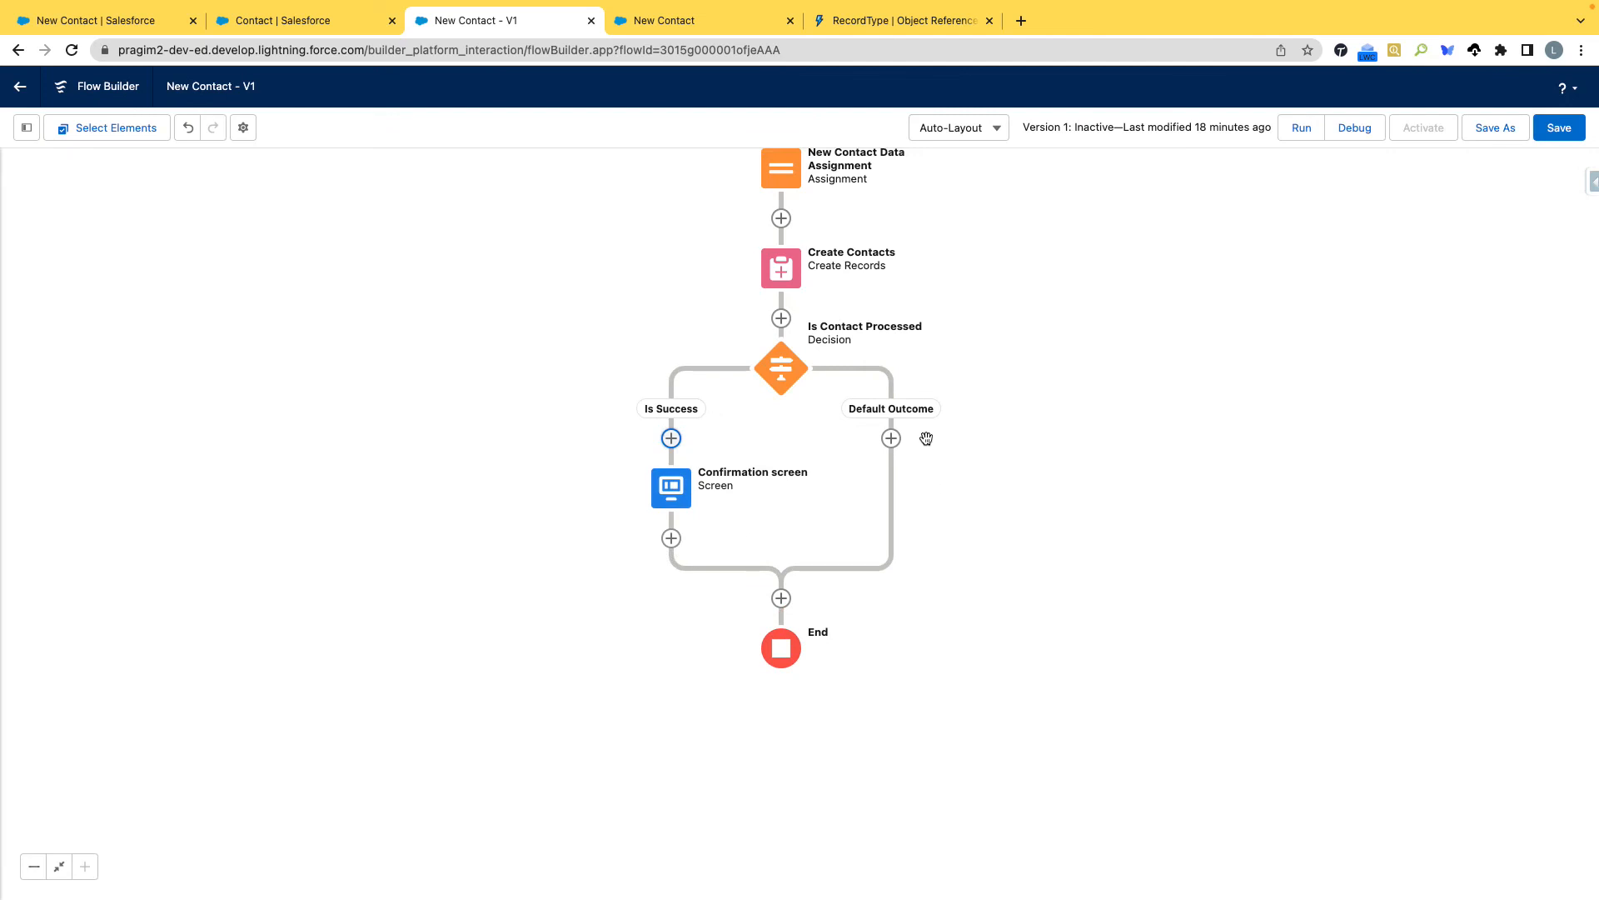
{"action": "left_click", "coordinate": [785, 325]}
{"action": "scroll", "coordinate": [820, 545], "scroll_direction": "down", "scroll_amount": 5}
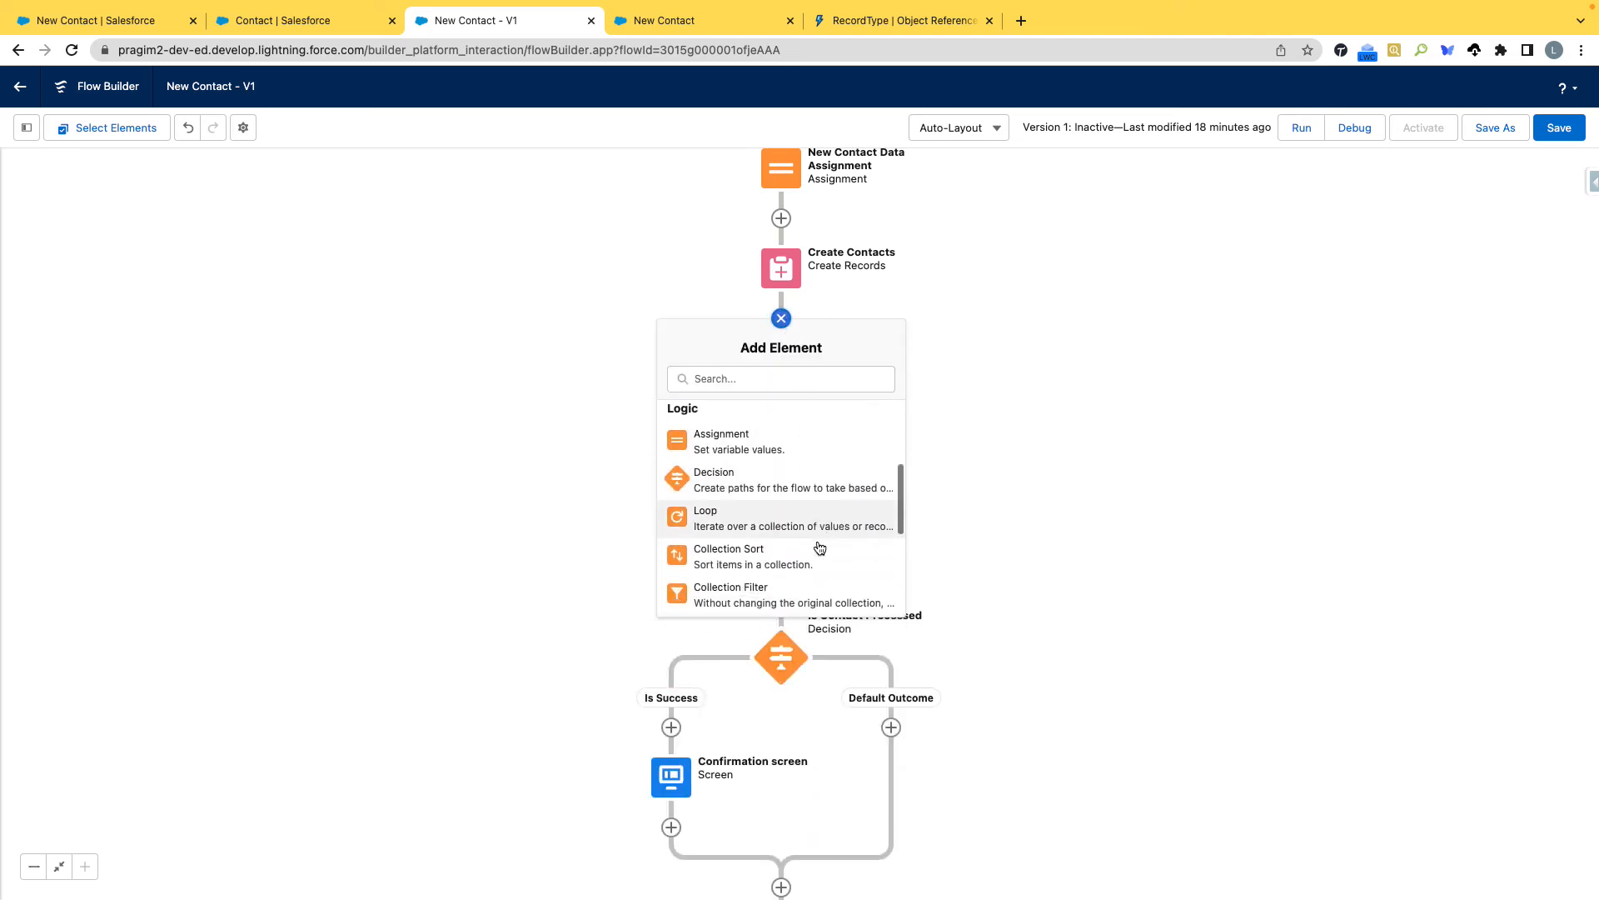
{"action": "scroll", "coordinate": [821, 548], "scroll_direction": "down", "scroll_amount": 1}
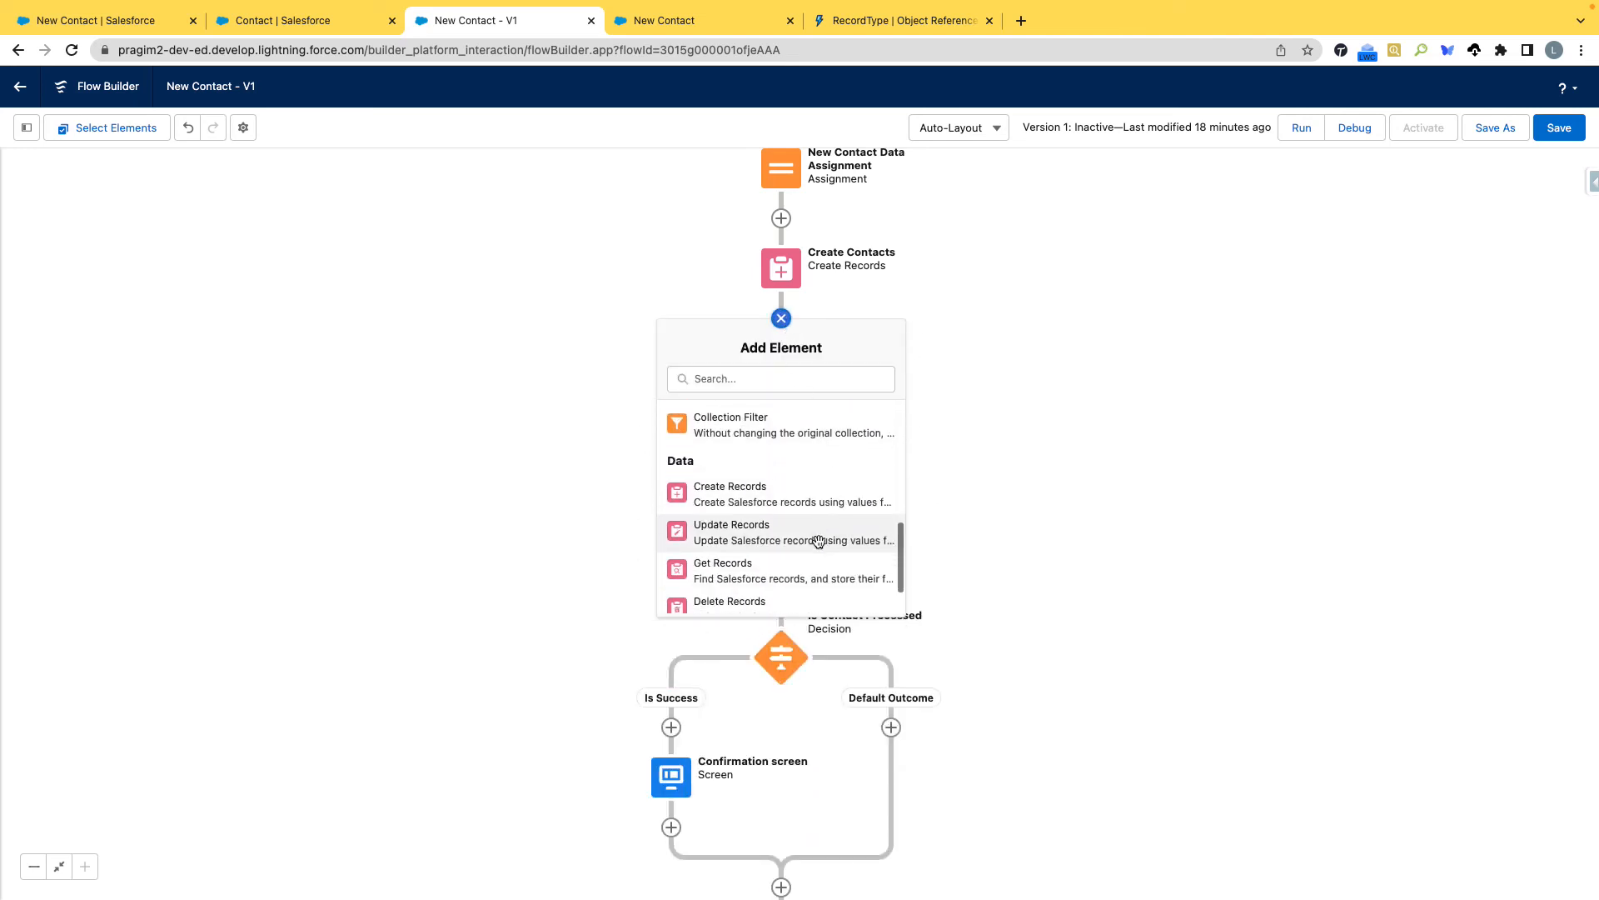
{"action": "left_click", "coordinate": [1016, 535]}
{"action": "left_click_drag", "start_coordinate": [788, 283], "coordinate": [746, 401]}
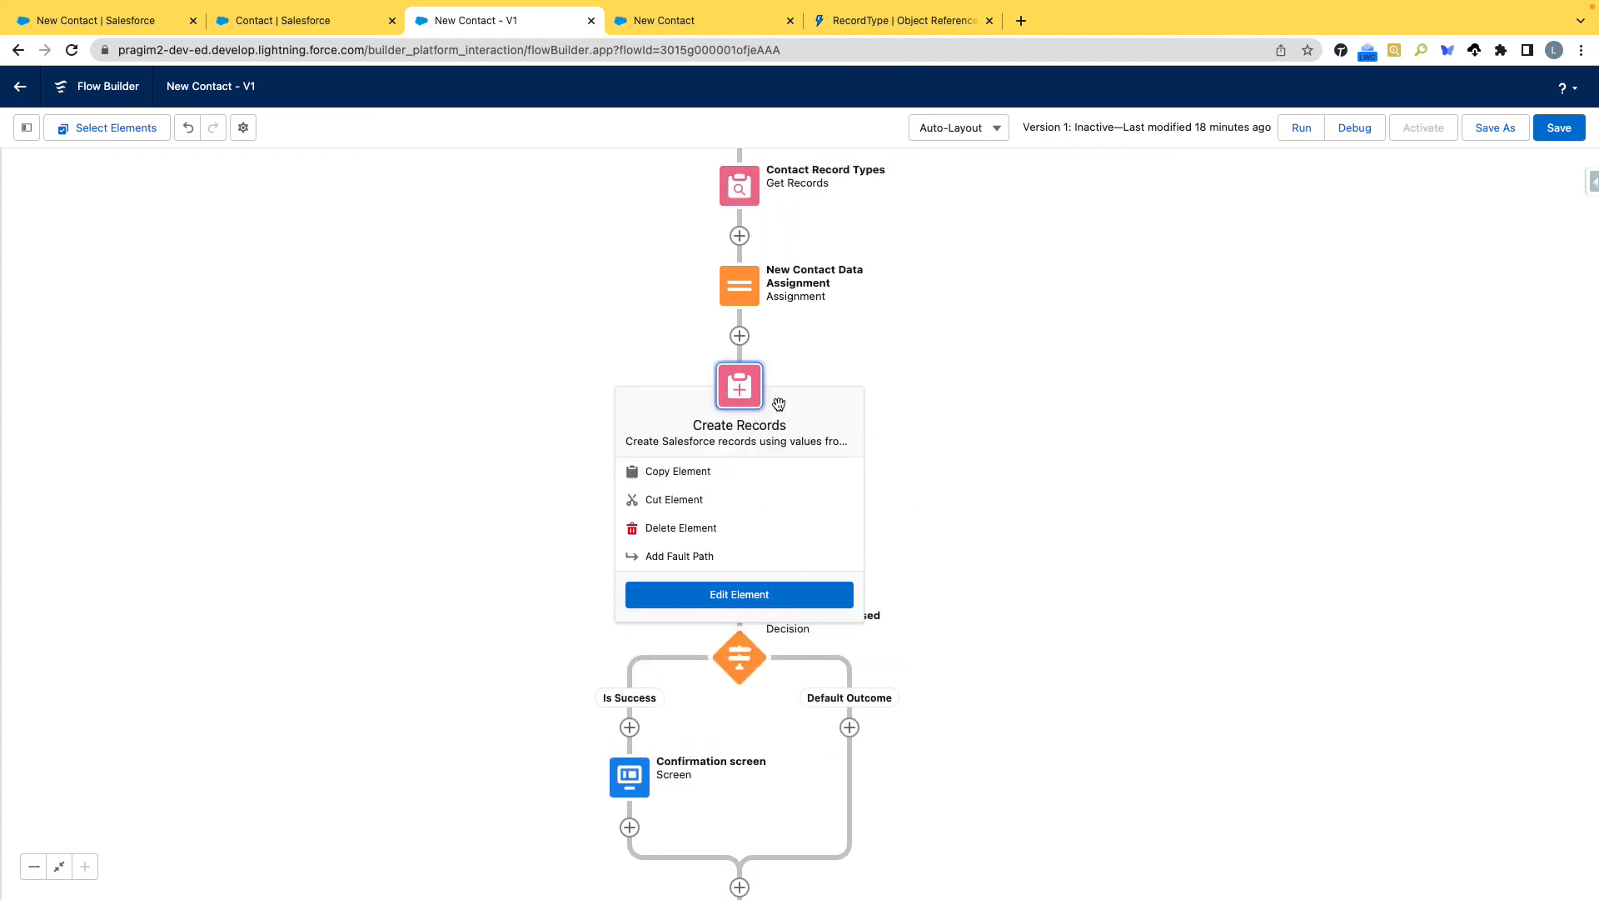
{"action": "left_click", "coordinate": [936, 408]}
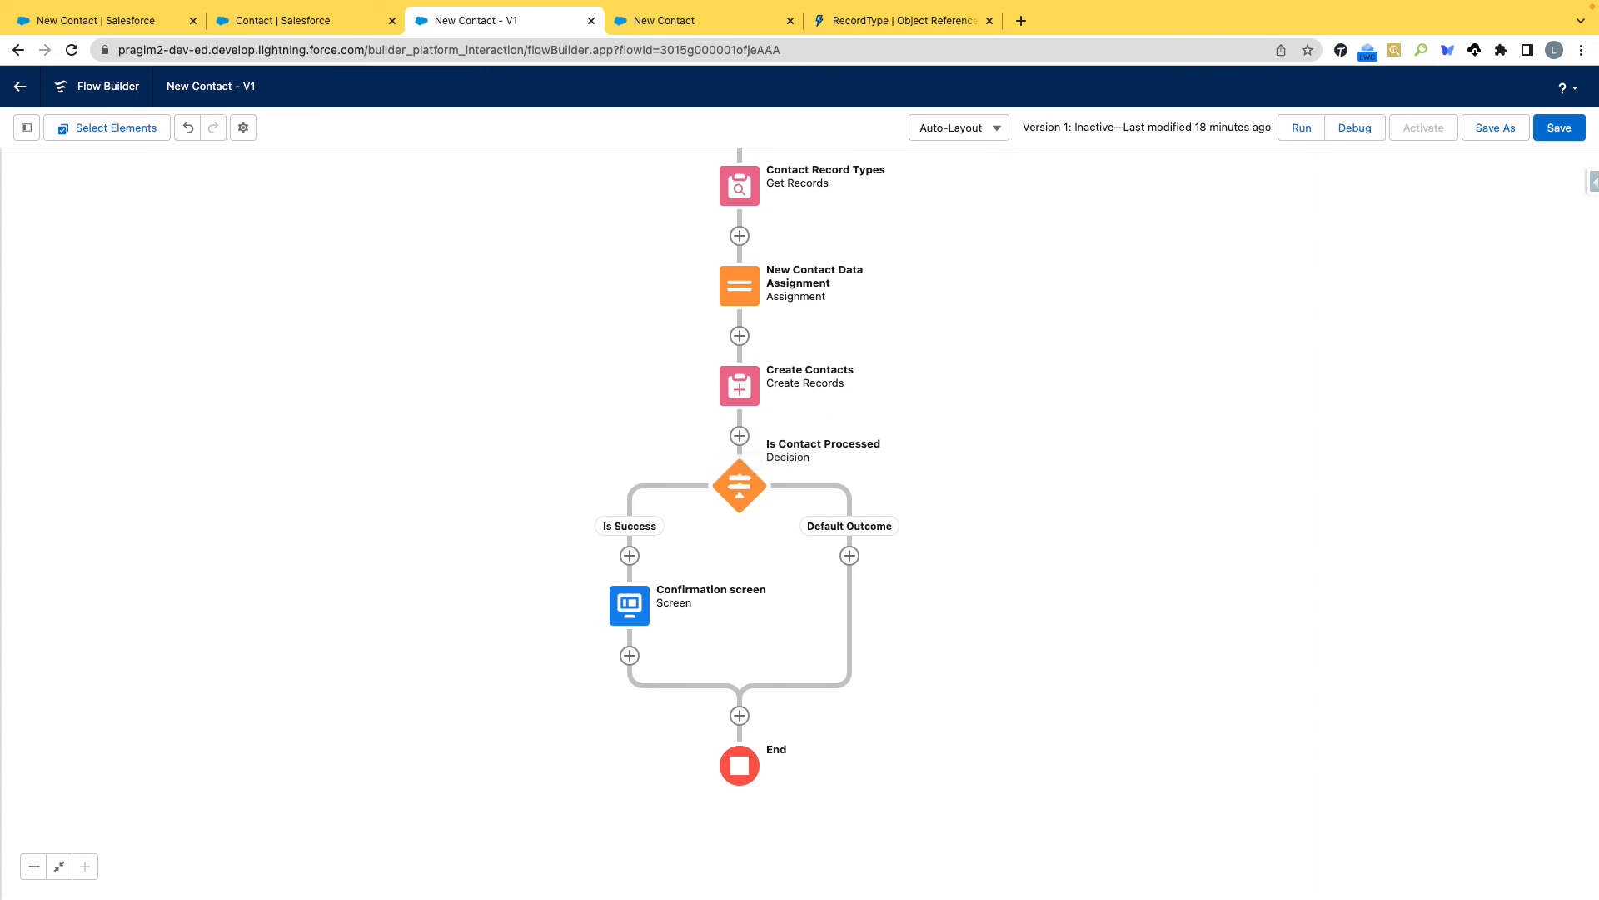
Save the flow and switch the canvas layout to Free-Form.
{"action": "left_click", "coordinate": [1557, 127]}
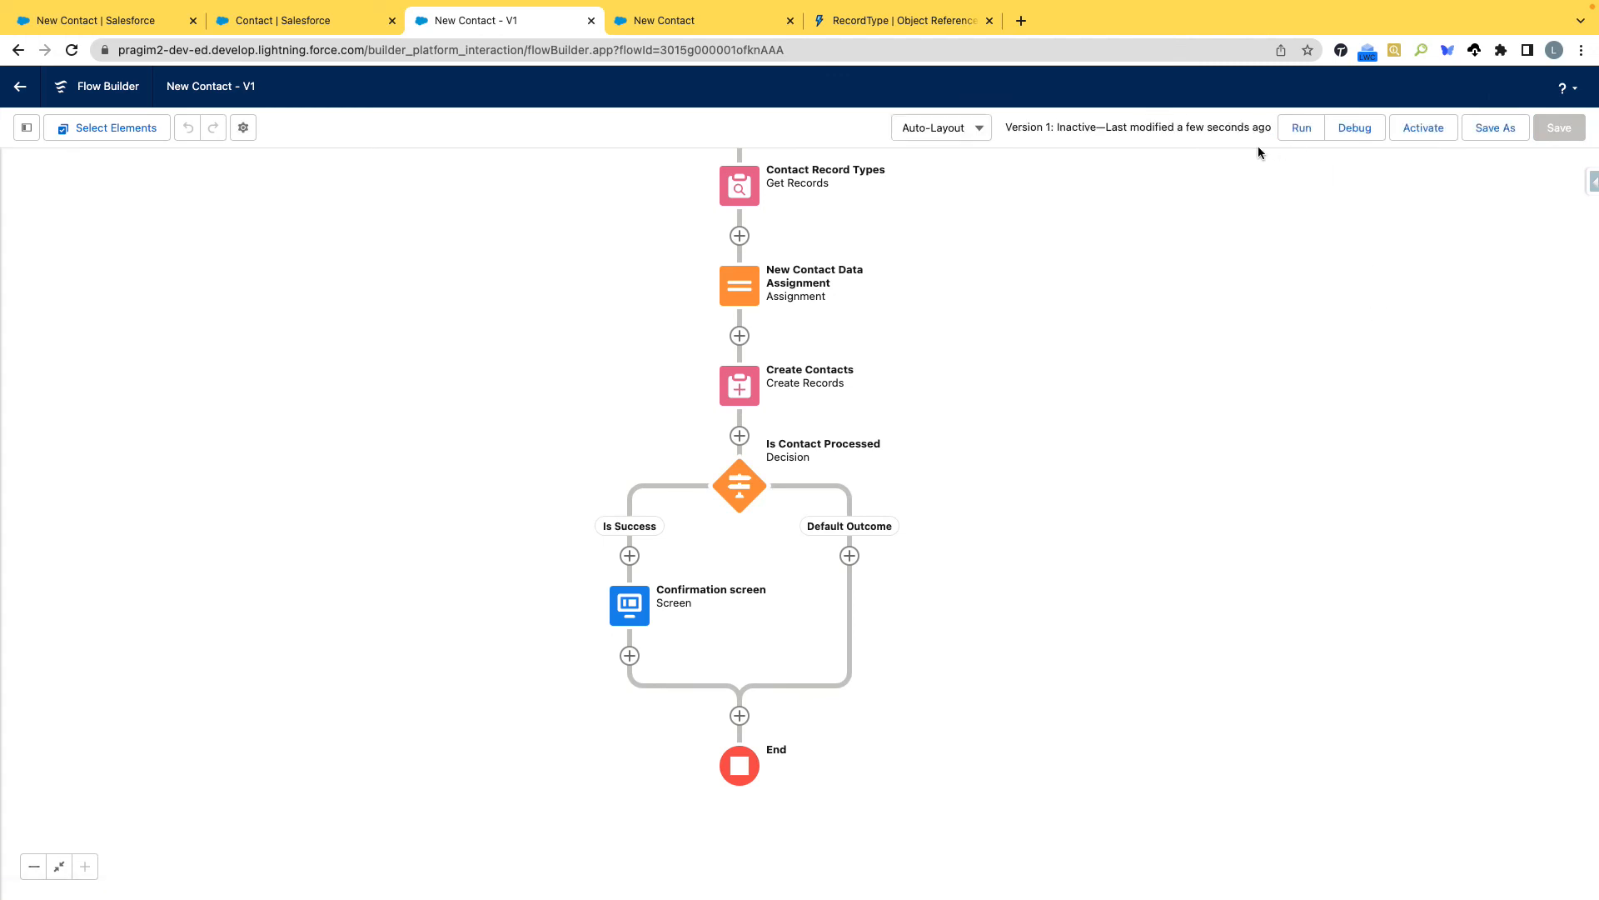
{"action": "left_click", "coordinate": [983, 132]}
{"action": "left_click", "coordinate": [962, 194]}
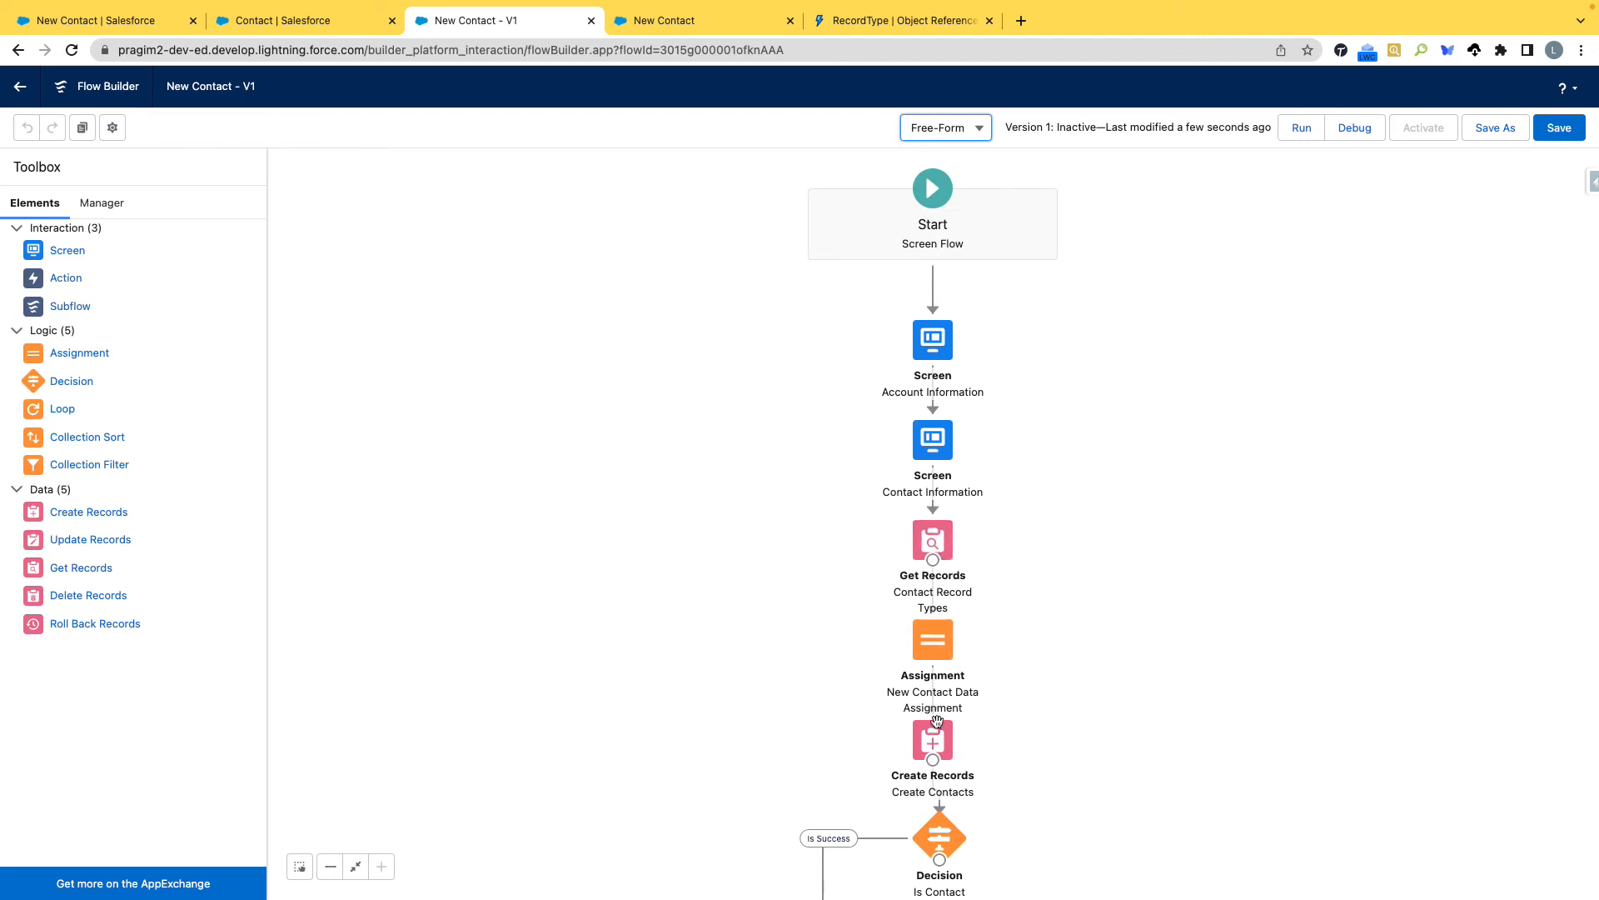
Move the Create Contacts element aside and add a Screen element labelled Processing Erorr with the API name Processing_Erorr.
{"action": "left_click_drag", "start_coordinate": [938, 737], "coordinate": [1136, 724]}
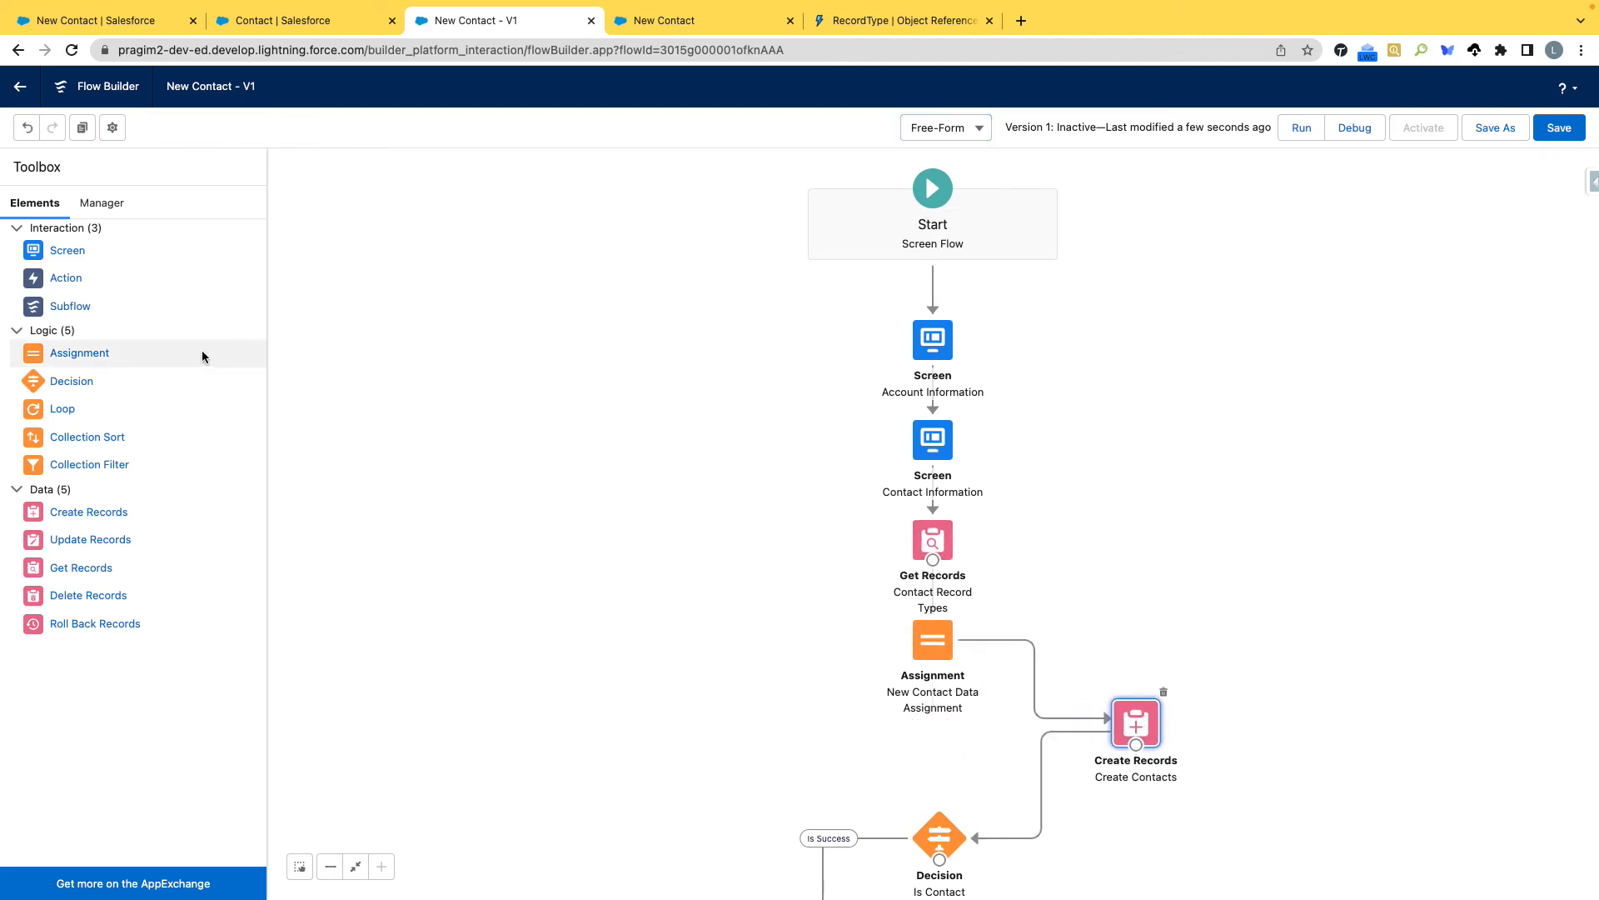
{"action": "left_click_drag", "start_coordinate": [100, 260], "coordinate": [1298, 436]}
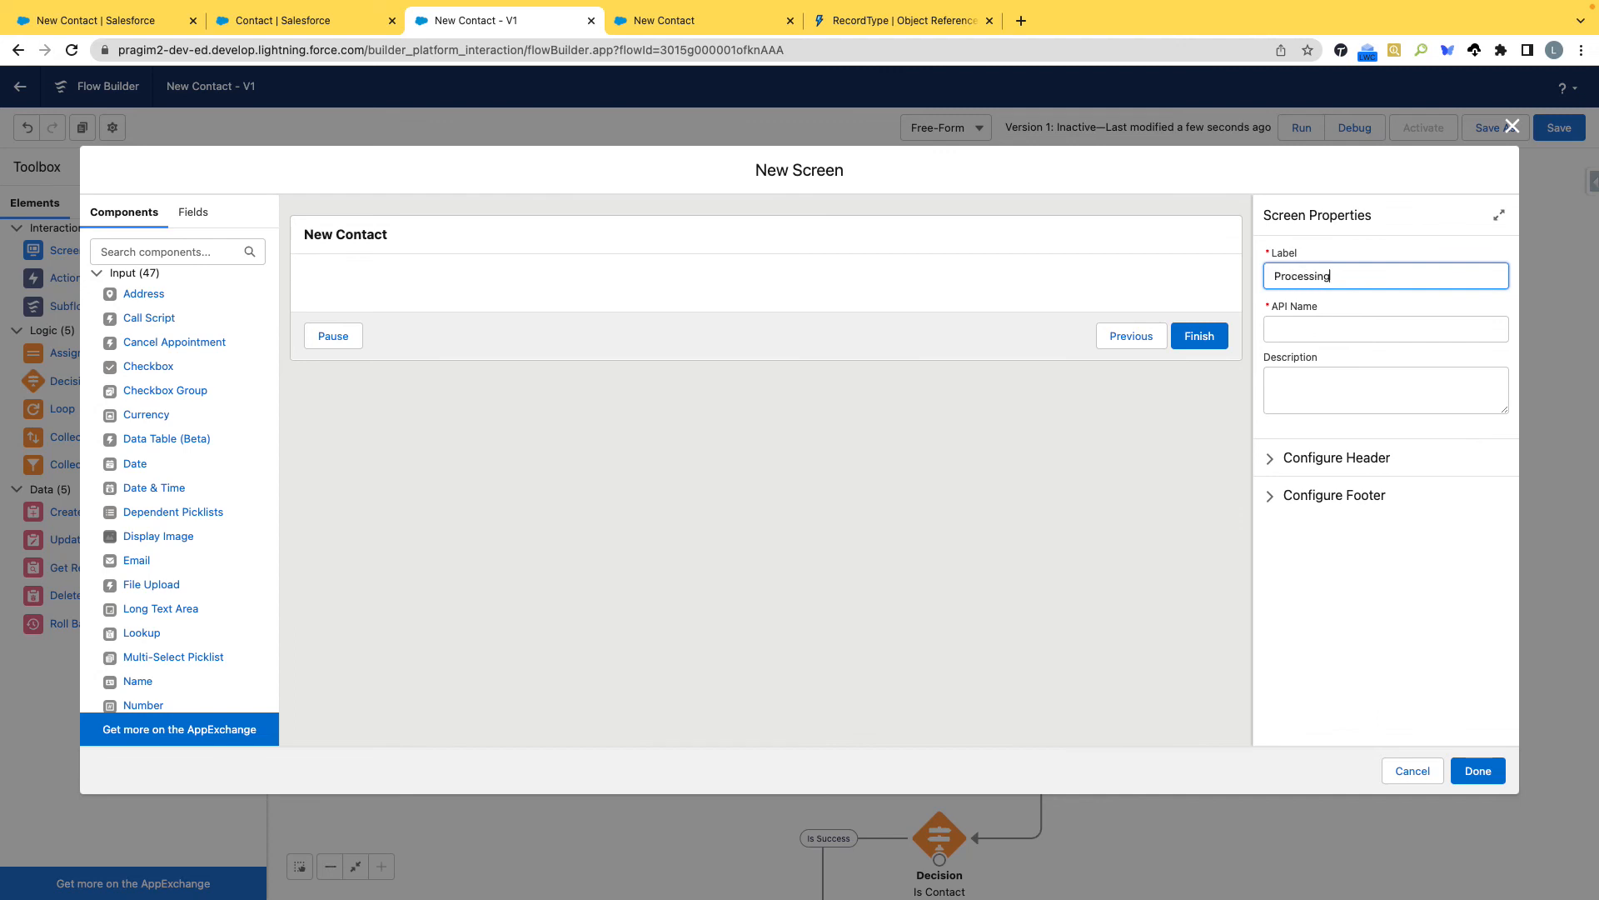
{"action": "key", "text": "Tab"}
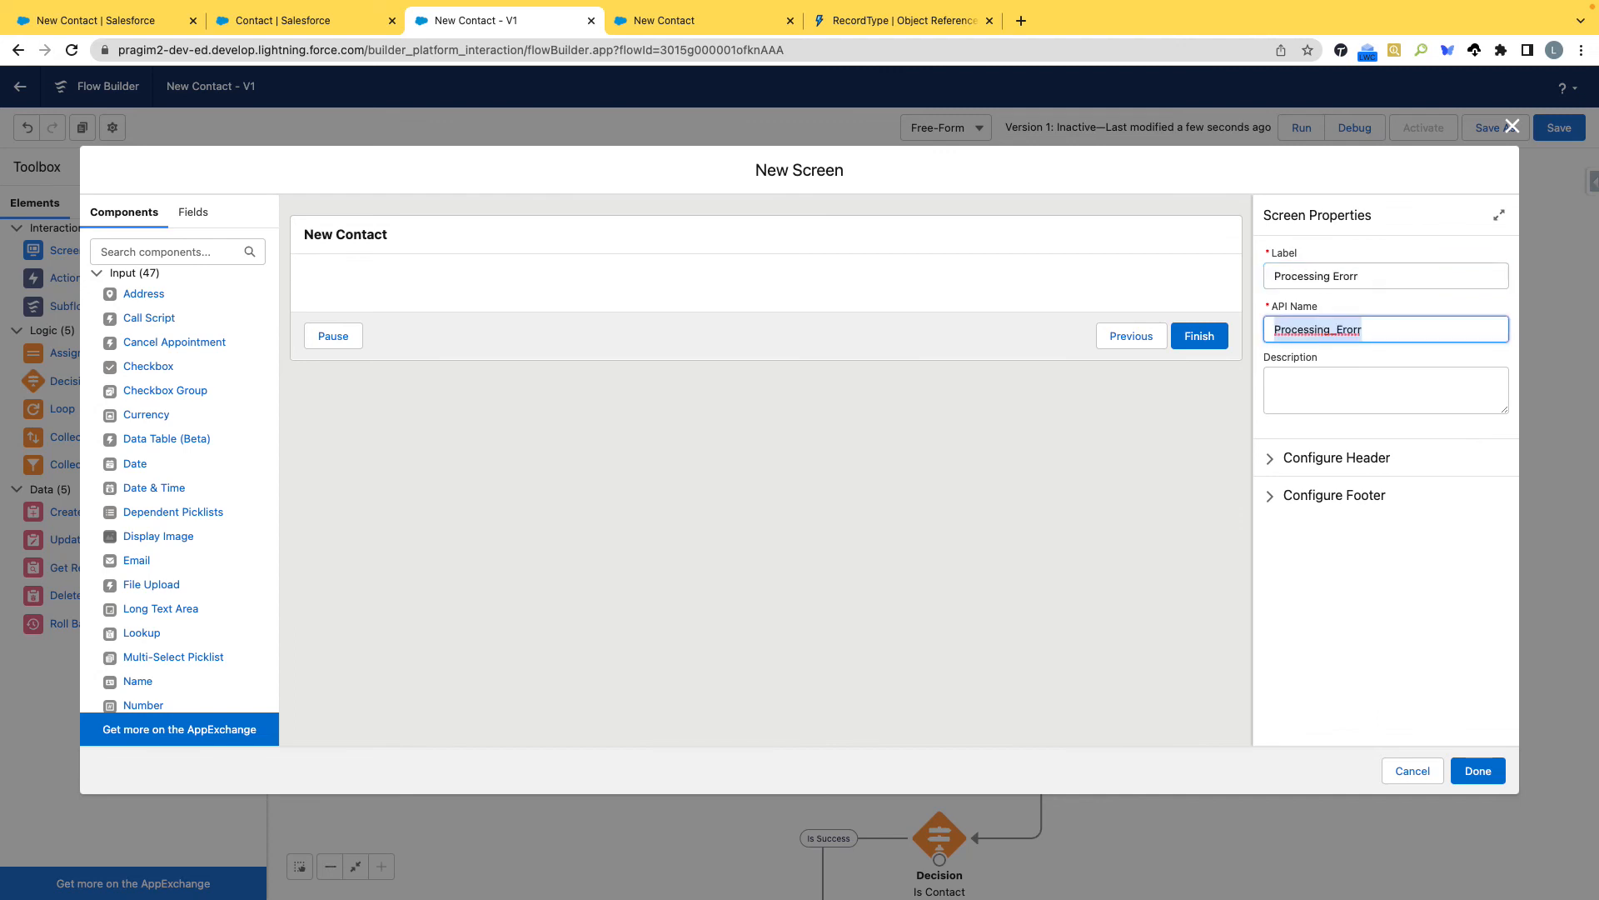
Place a Display Text component on the error screen and give it the API name ErrorConfirmation.
{"action": "scroll", "coordinate": [177, 543], "scroll_direction": "down", "scroll_amount": 10}
{"action": "left_click_drag", "start_coordinate": [148, 679], "coordinate": [557, 283]}
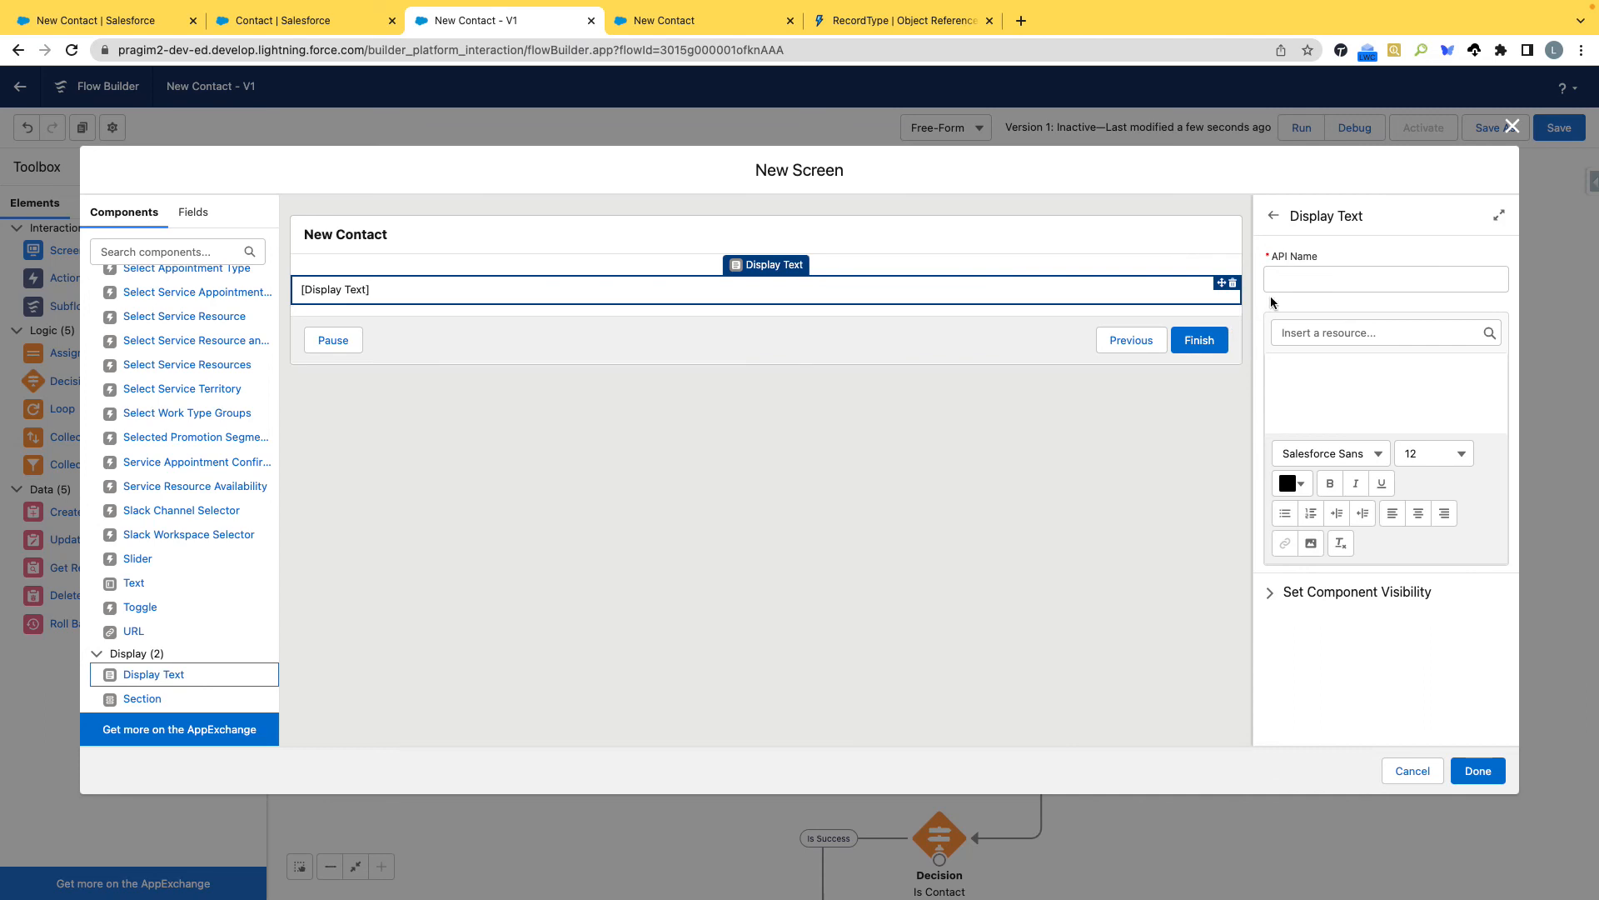
{"action": "left_click", "coordinate": [1296, 281]}
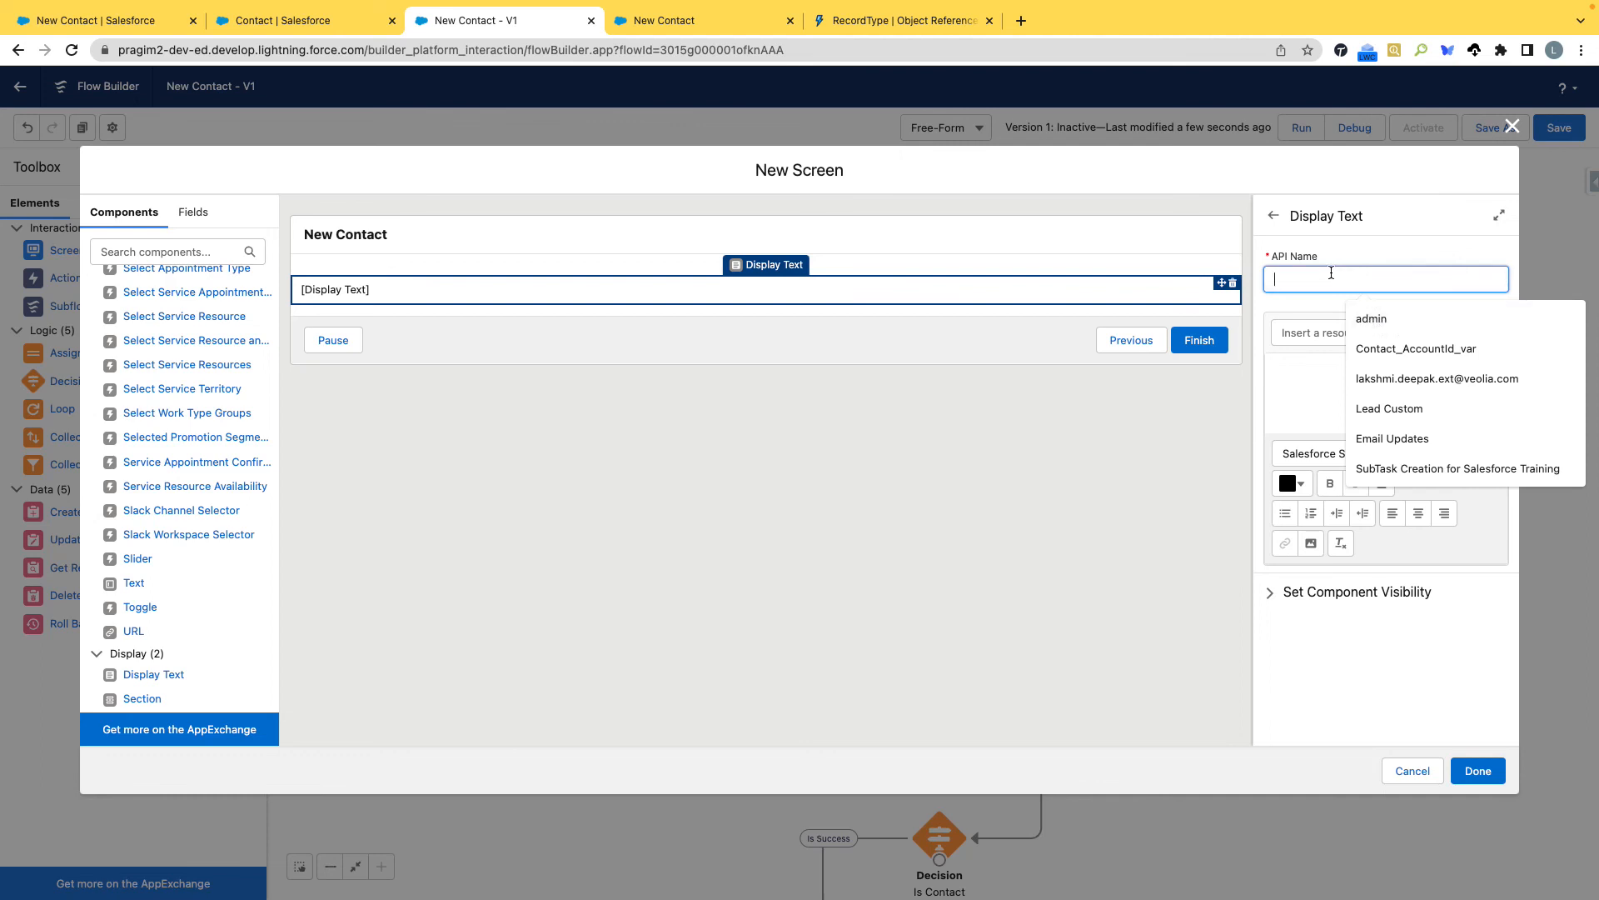
{"action": "type", "text": "Error Conf"}
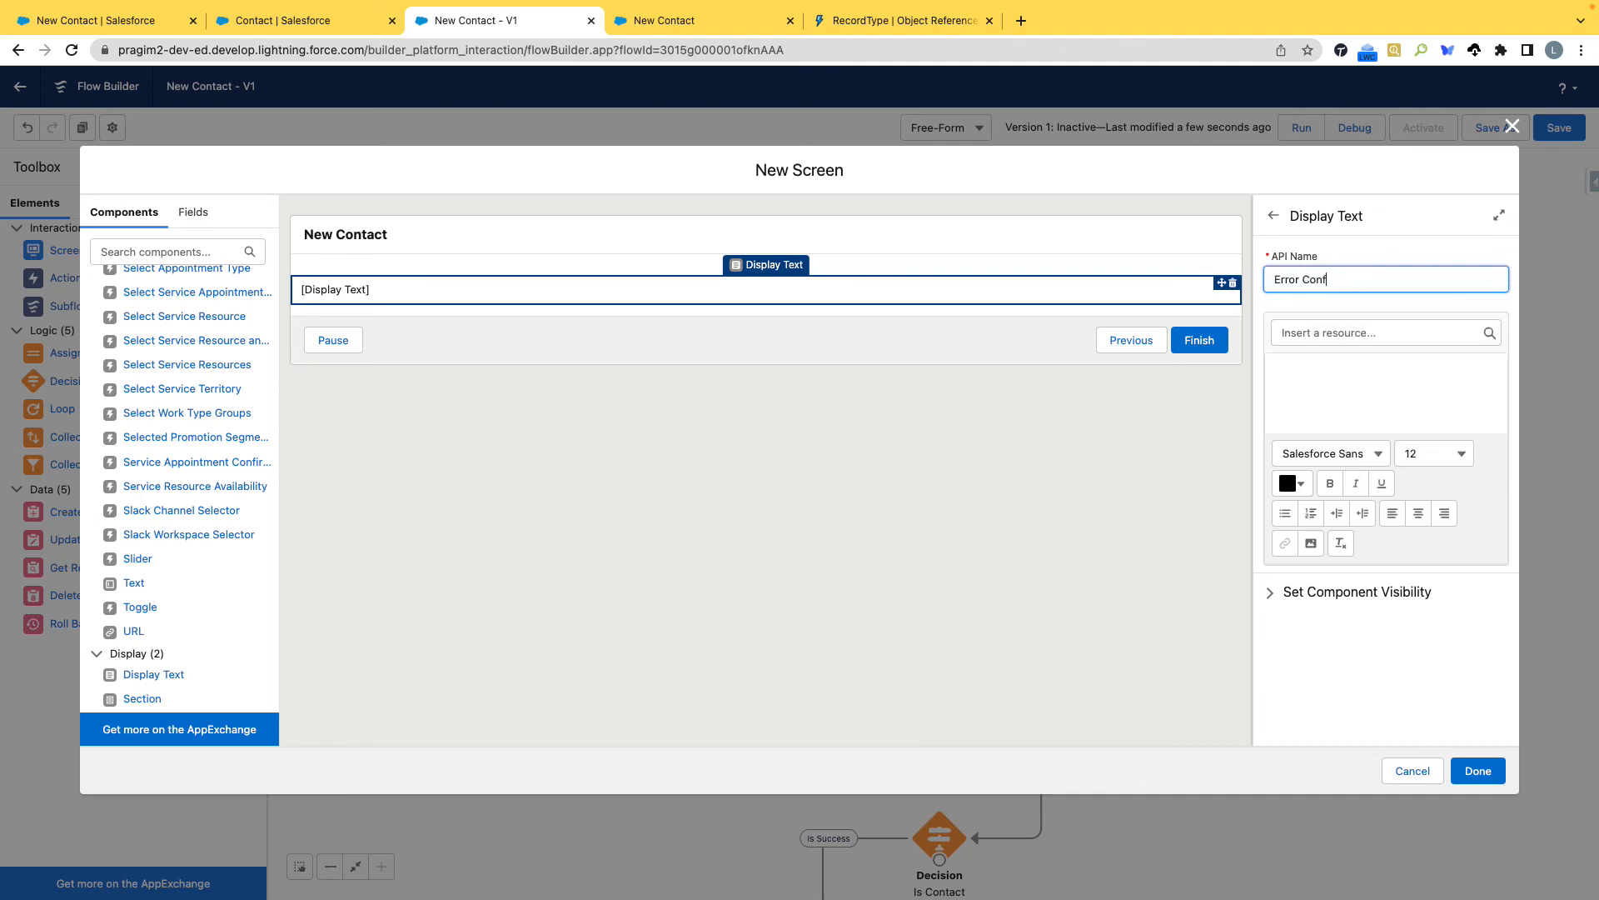
{"action": "type", "text": "irmation"}
{"action": "key", "text": "Tab"}
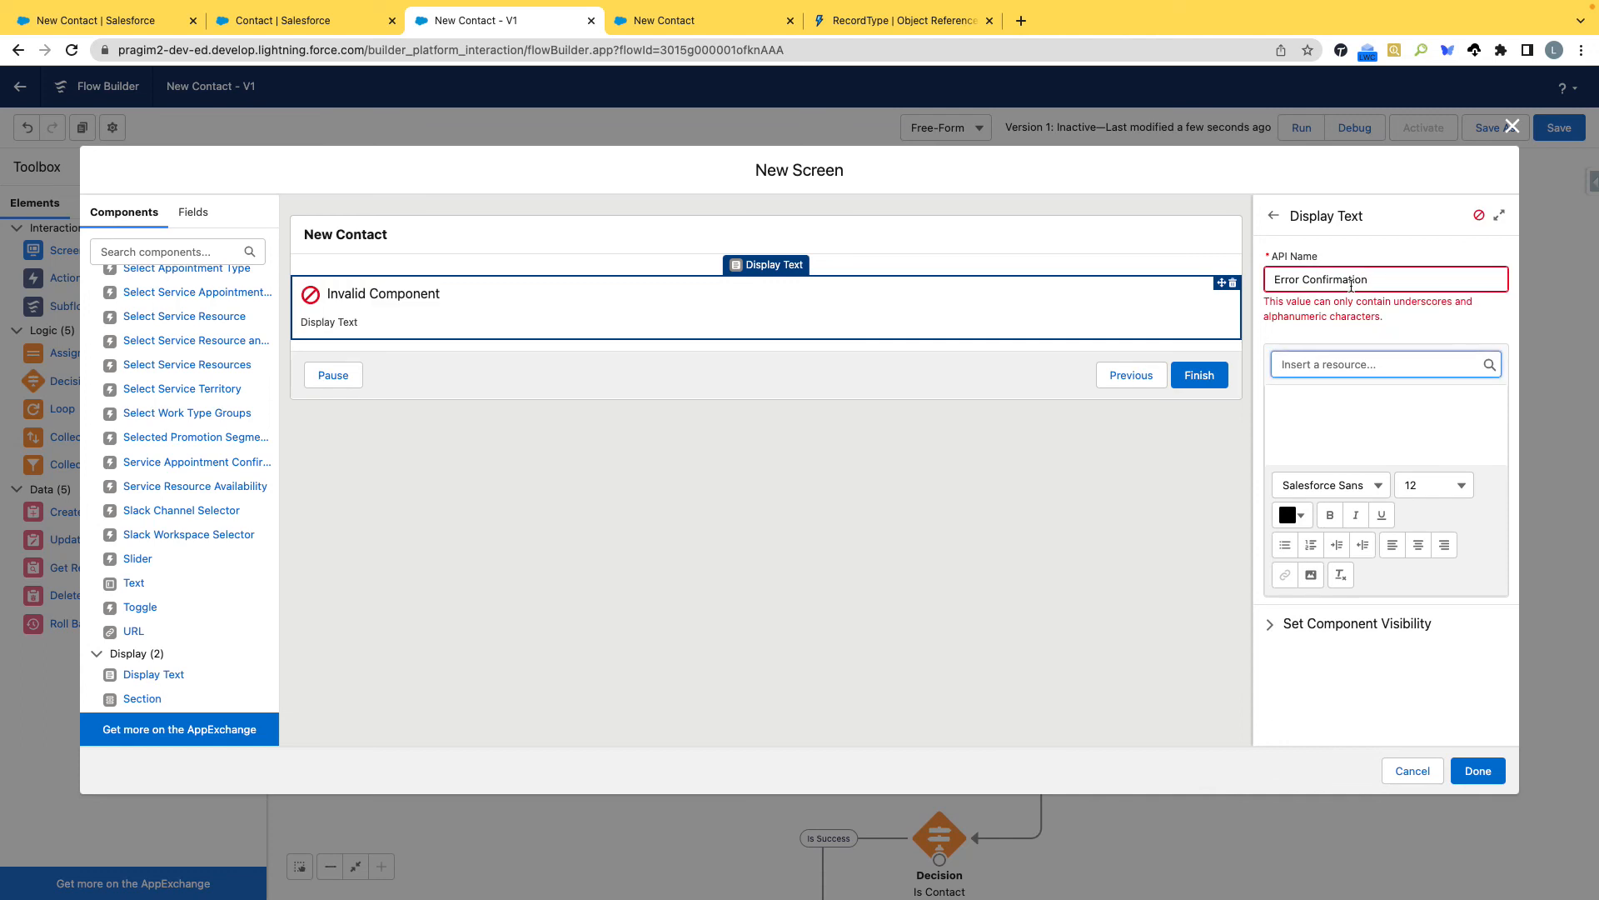
{"action": "left_click", "coordinate": [1304, 280]}
{"action": "key", "text": "BackSpace"}
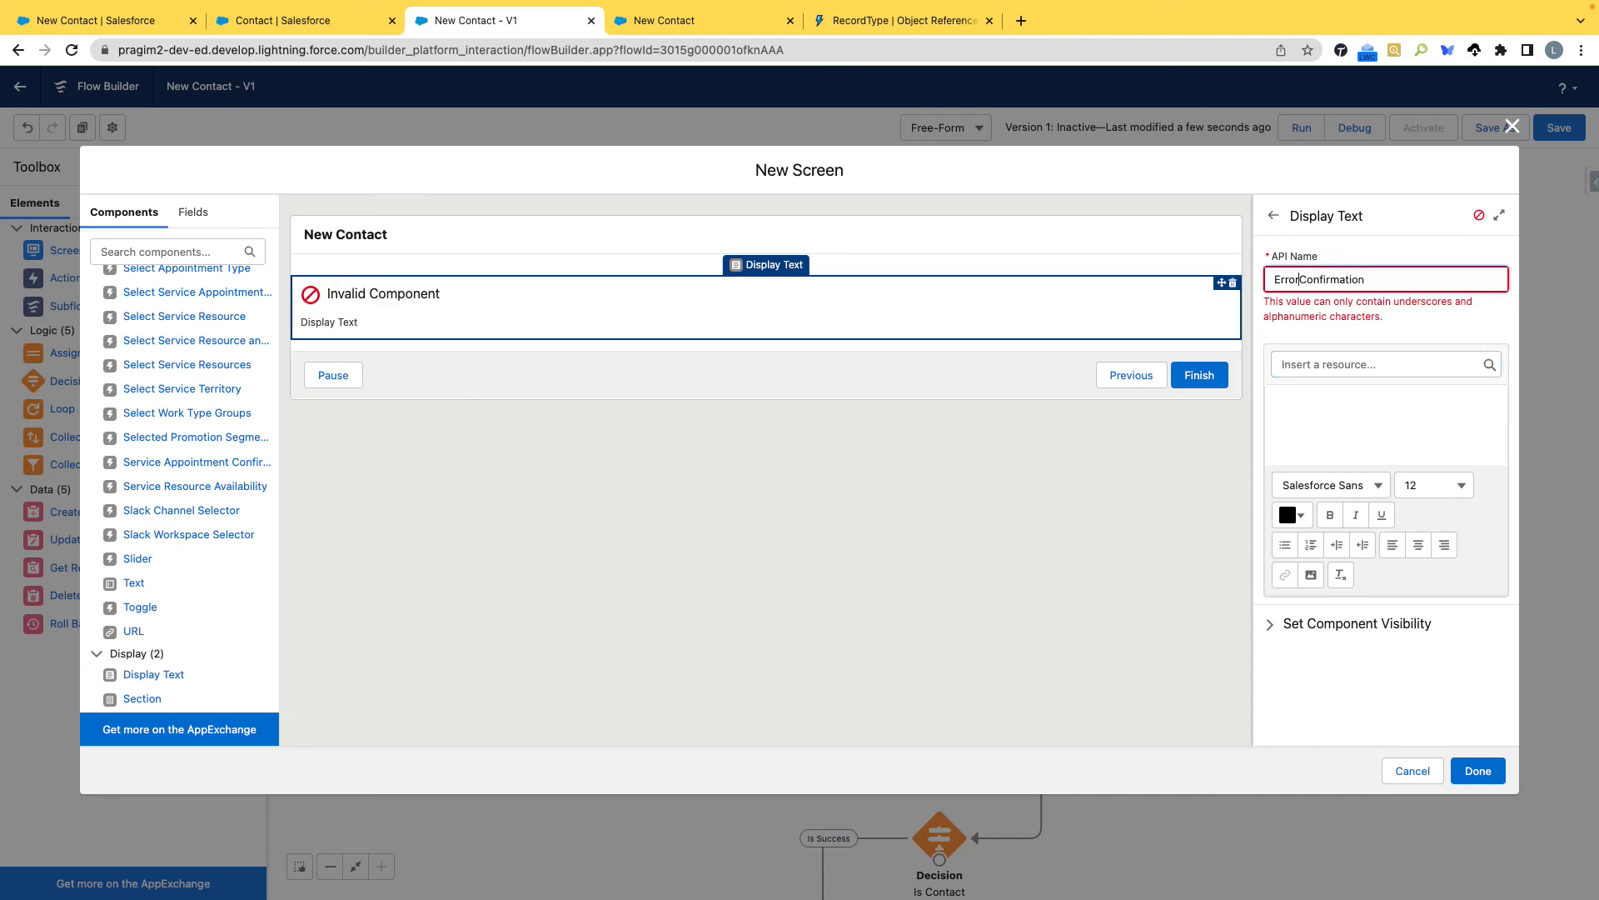
{"action": "left_click", "coordinate": [1330, 438]}
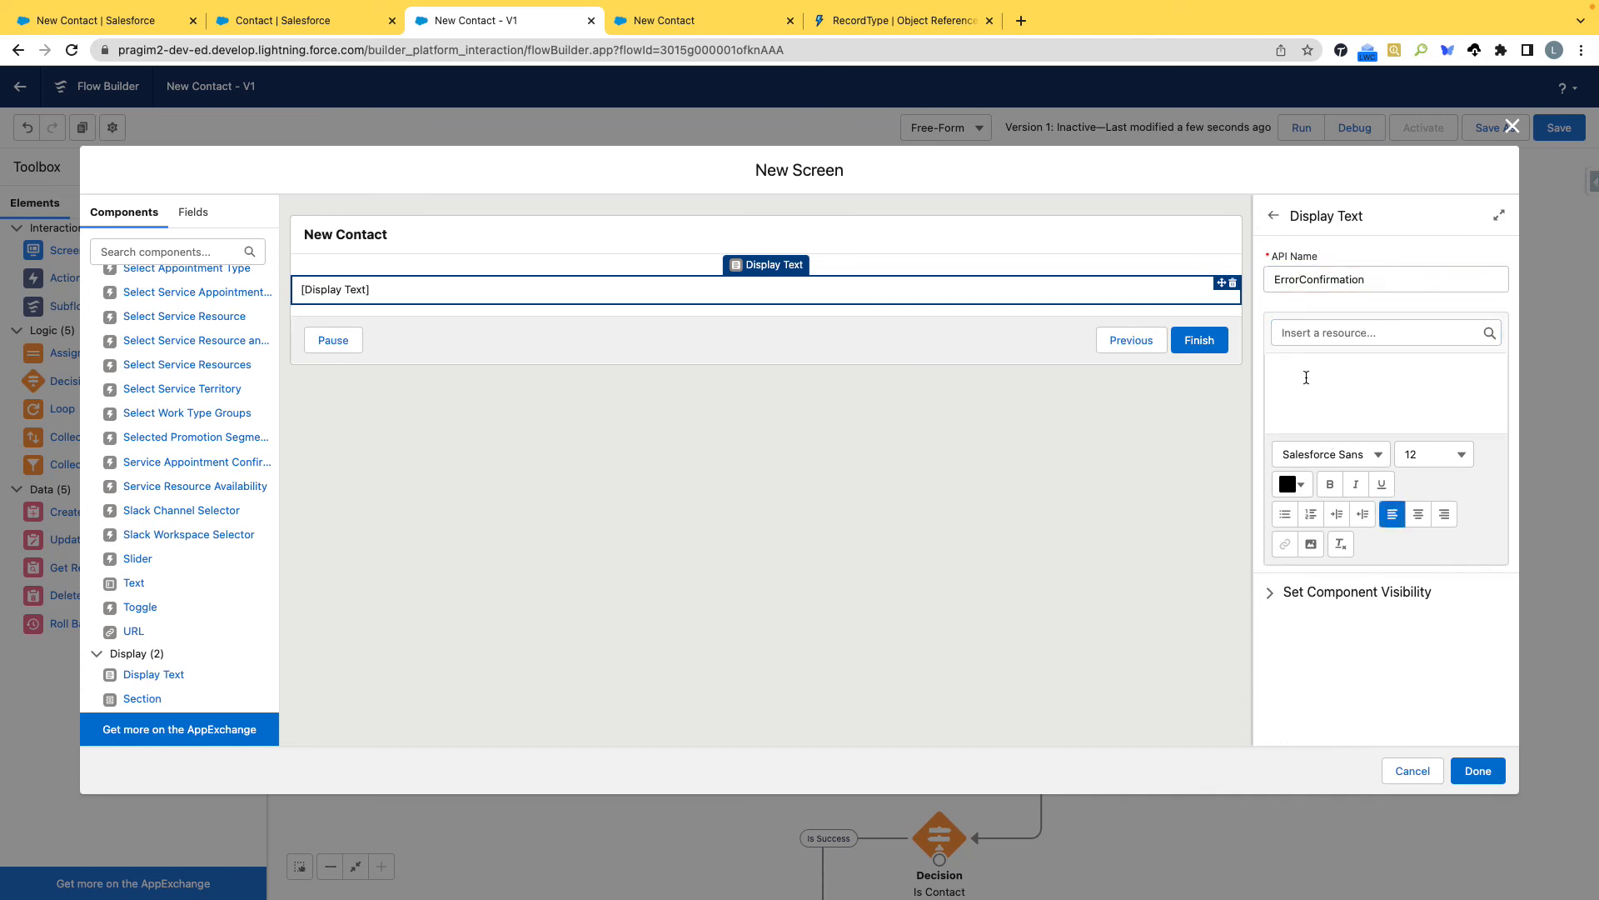
{"action": "type", "text": "E"}
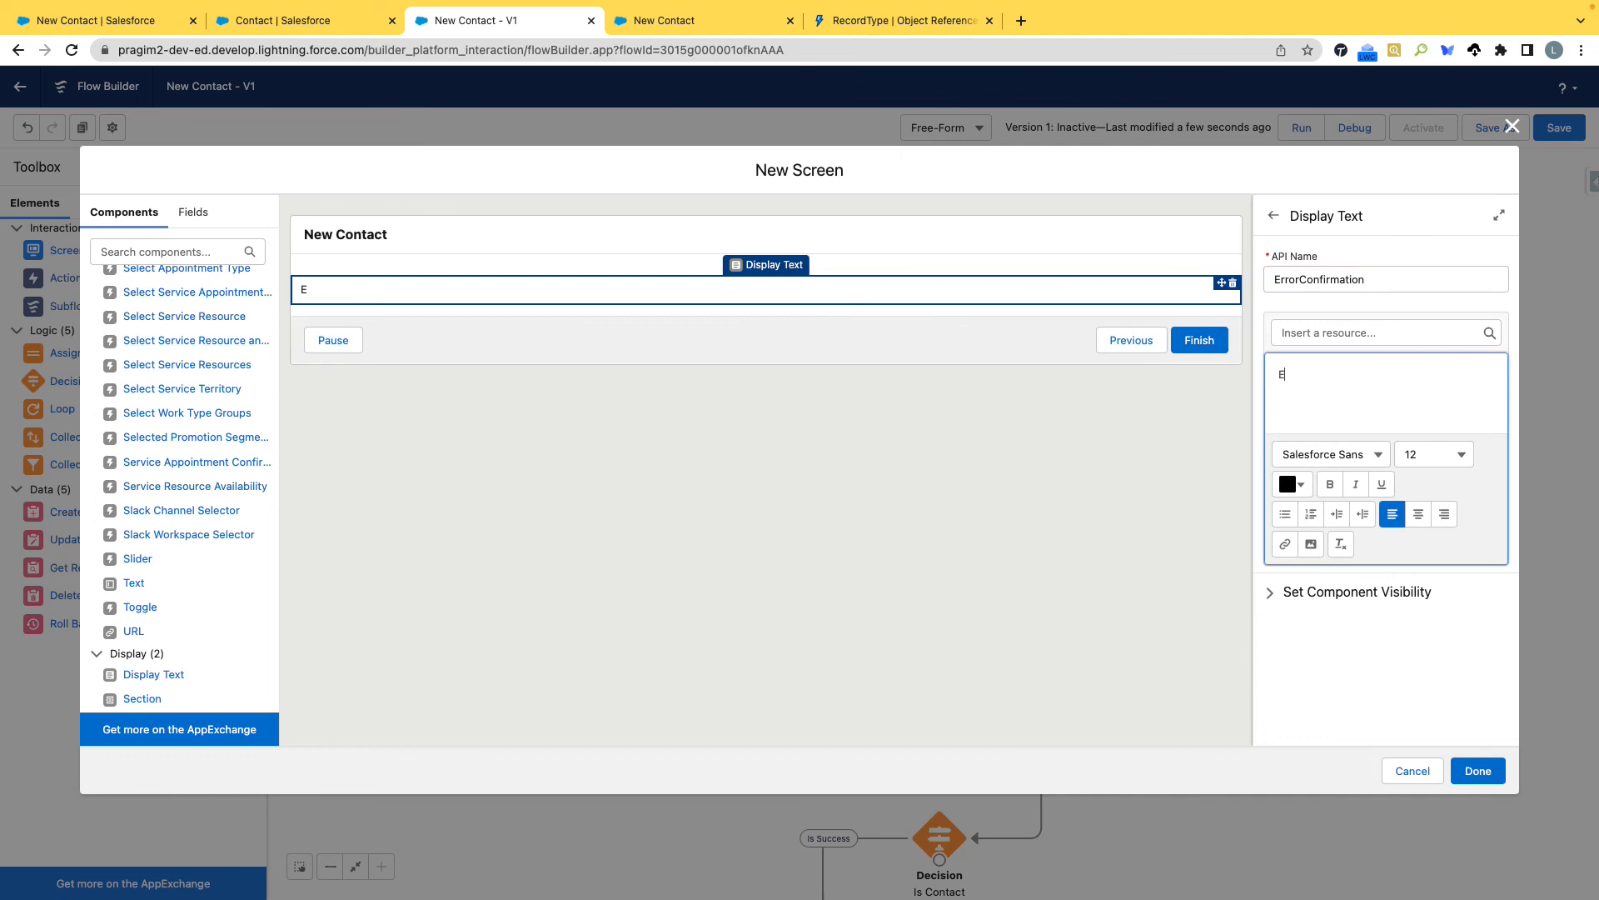
{"action": "key", "text": "BackSpace"}
{"action": "key", "text": "BackSpace"}
{"action": "key", "text": "BackSpace"}
Insert the $Flow.FaultMessage resource as the content of the ErrorConfirmation display text.
{"action": "left_click", "coordinate": [1338, 334]}
{"action": "scroll", "coordinate": [1349, 587], "scroll_direction": "down", "scroll_amount": 5}
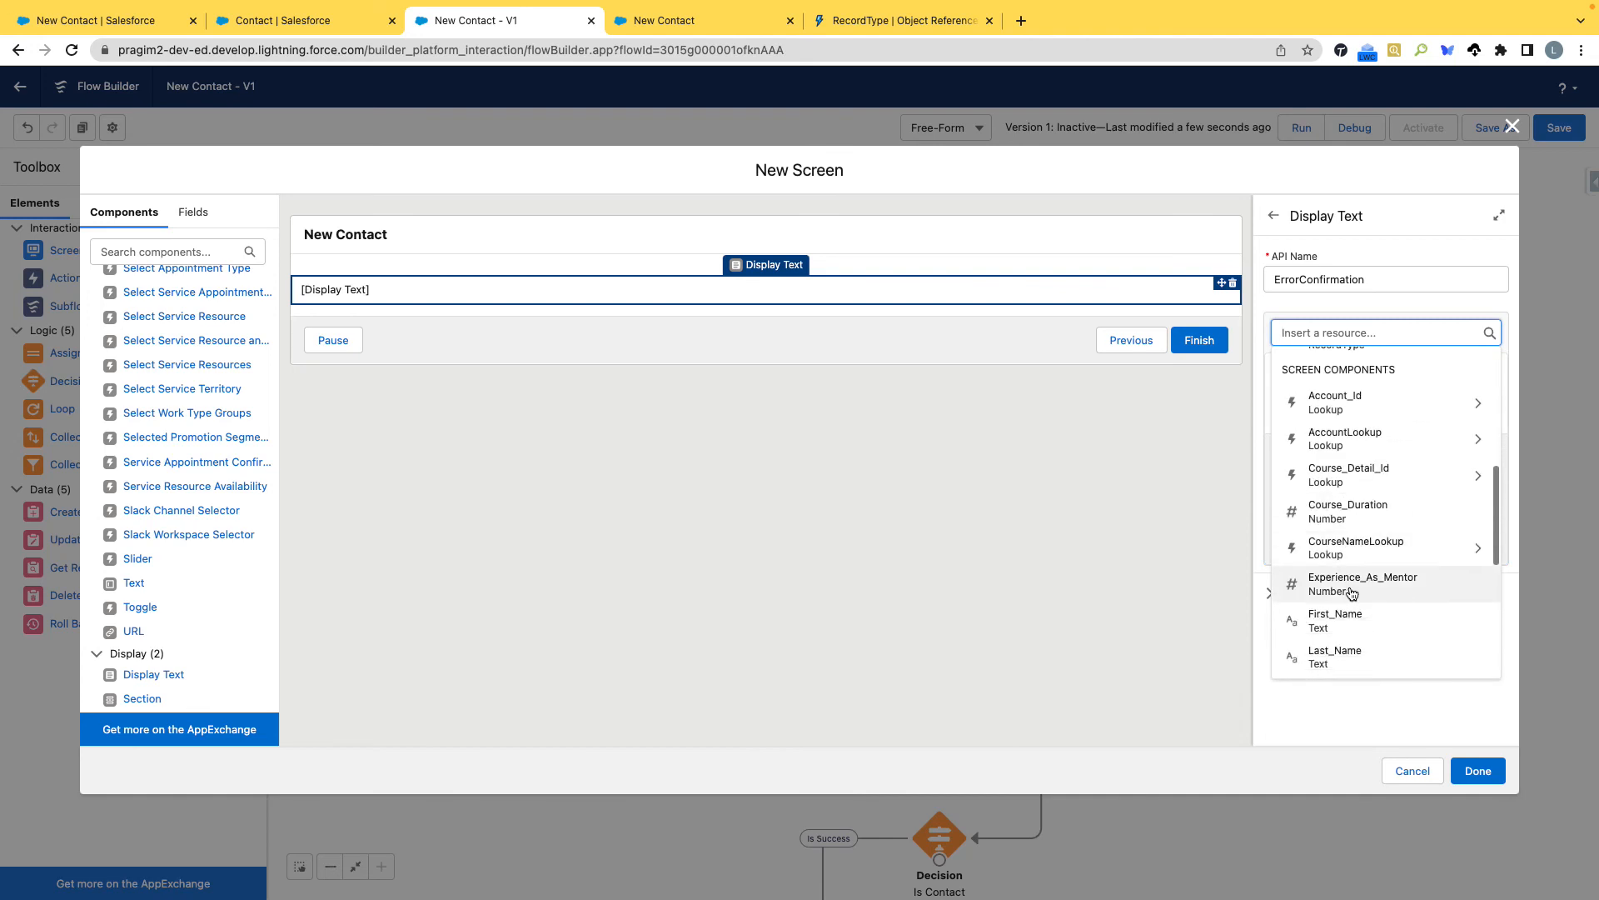
{"action": "scroll", "coordinate": [1350, 593], "scroll_direction": "down", "scroll_amount": 5}
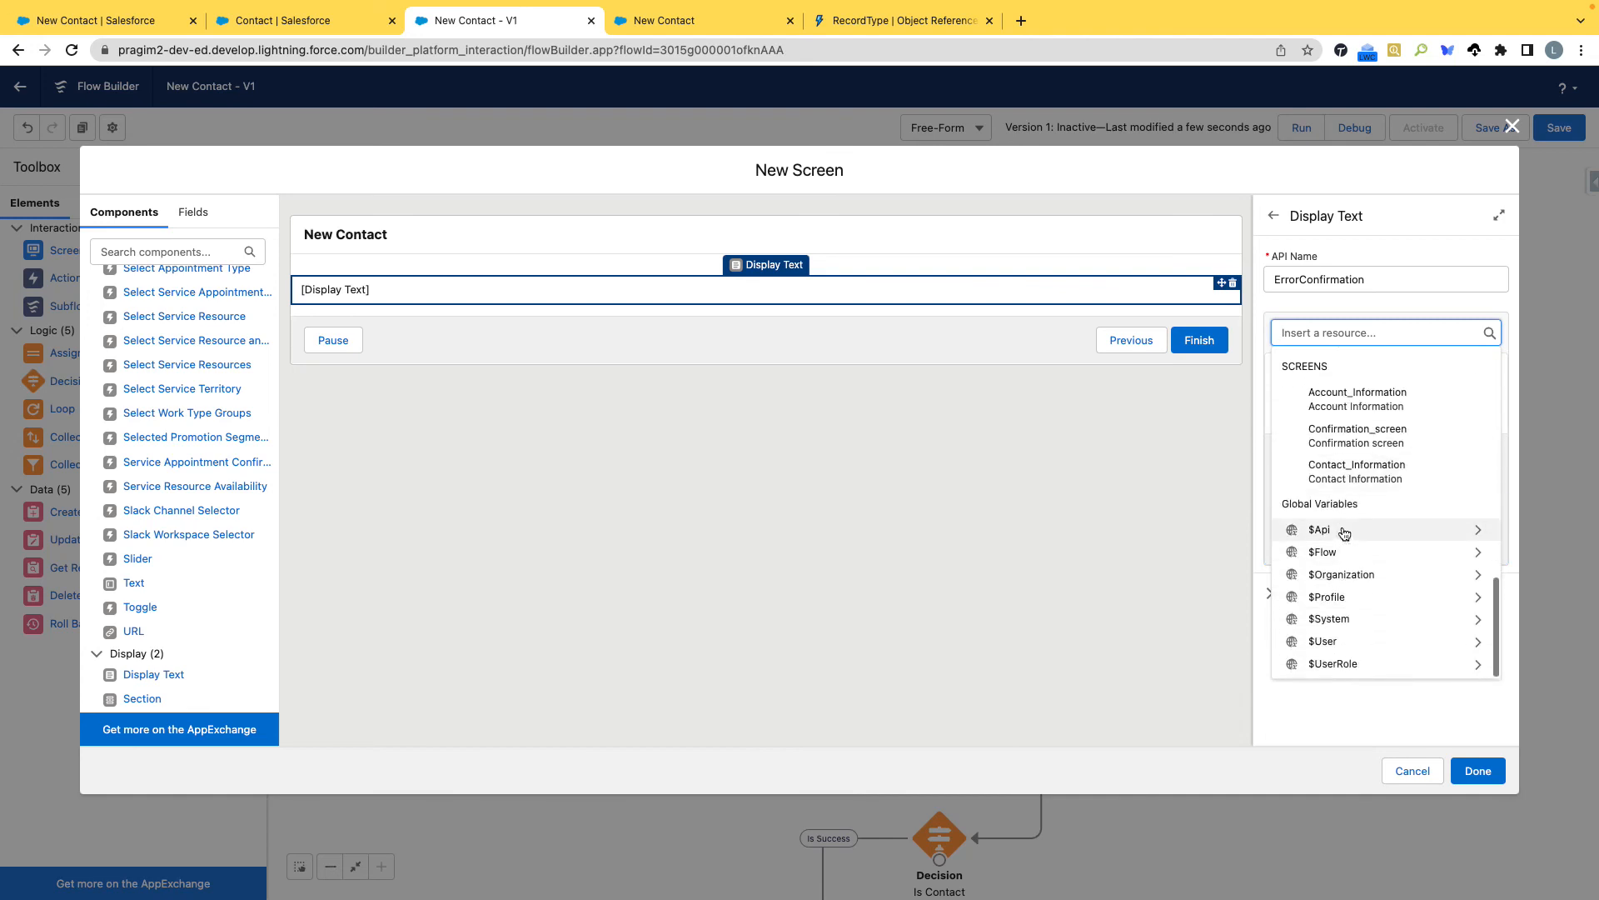
{"action": "left_click", "coordinate": [1354, 552]}
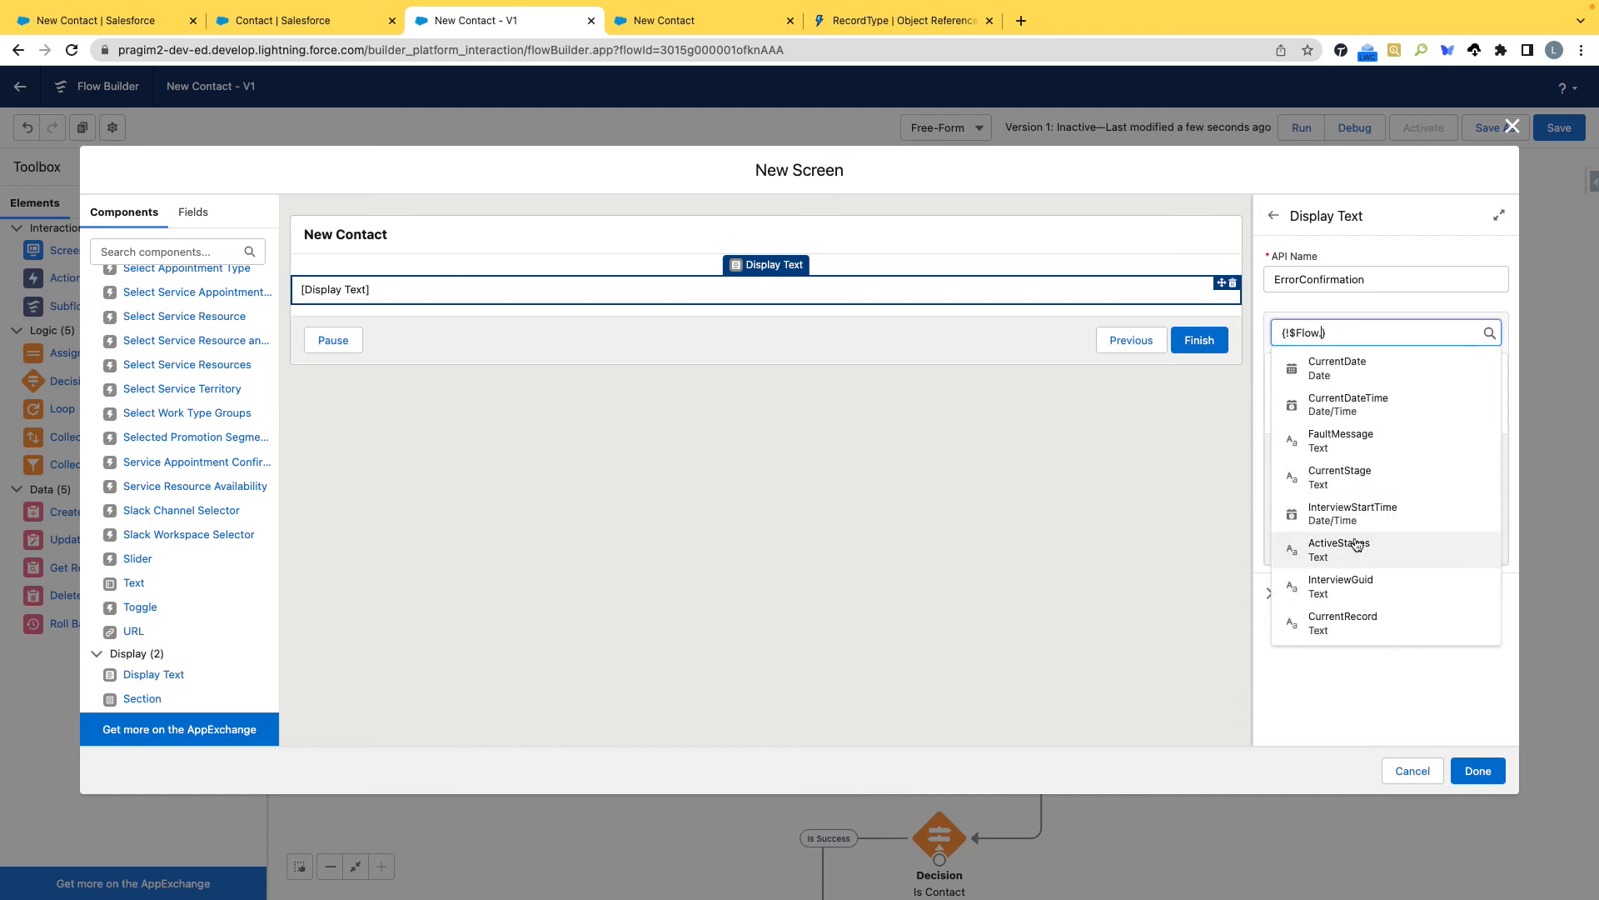
{"action": "left_click", "coordinate": [1347, 439]}
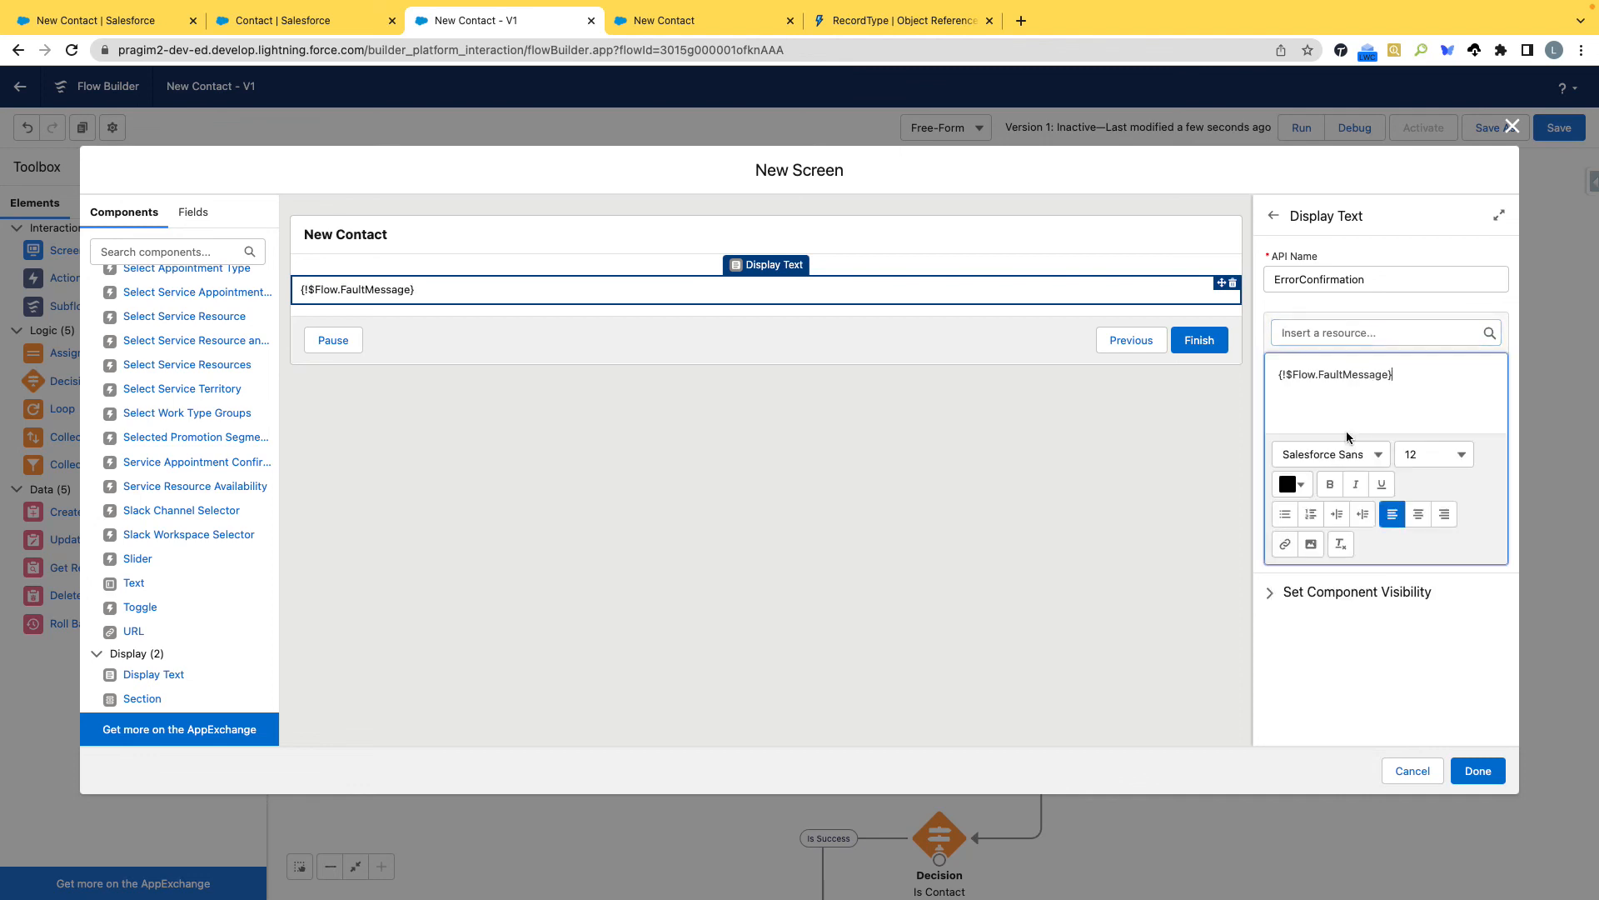
Change the text colour of the whole fault message and finish the error screen.
{"action": "left_click_drag", "start_coordinate": [1414, 378], "coordinate": [1252, 382]}
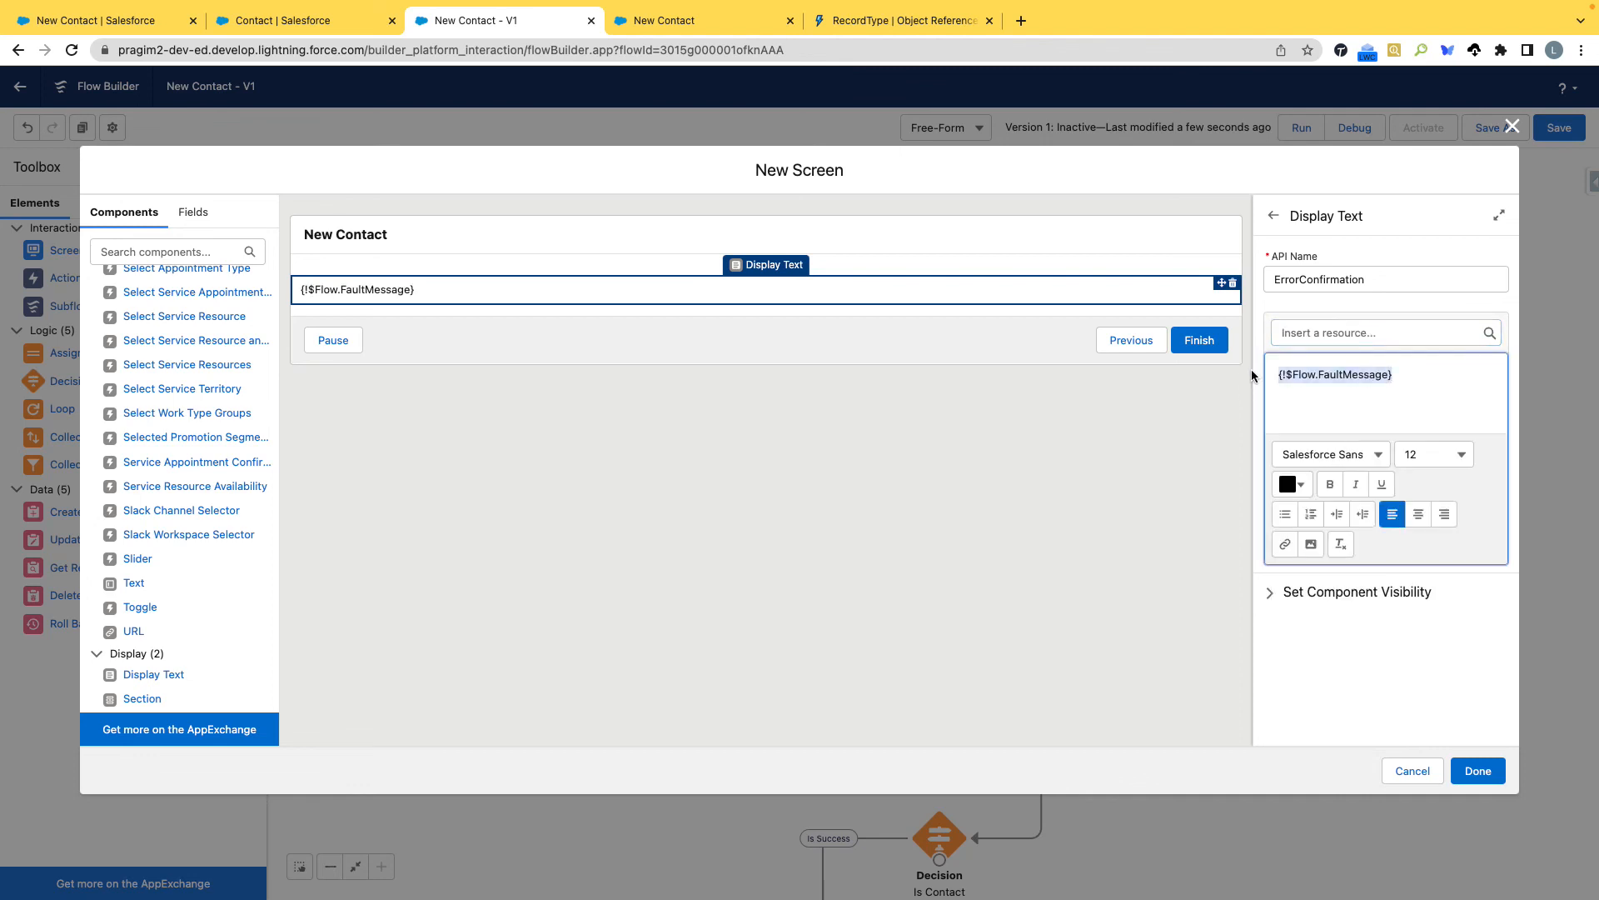
{"action": "left_click", "coordinate": [1297, 484]}
{"action": "left_click", "coordinate": [1435, 520]}
{"action": "left_click", "coordinate": [1479, 771]}
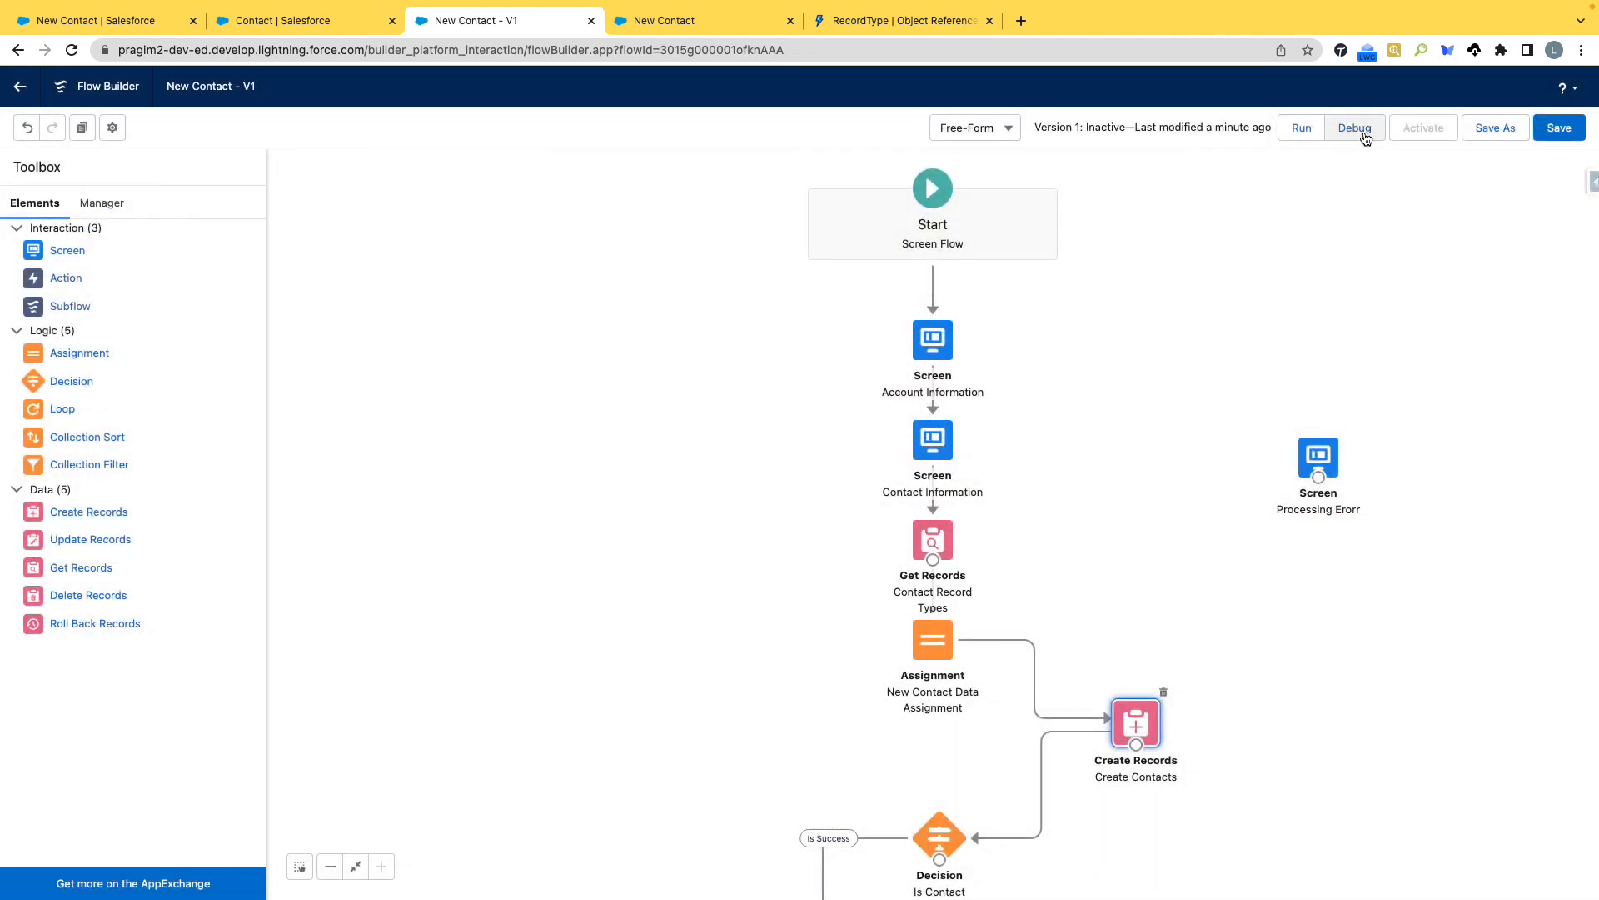
Connect the Create Contacts element to the Processing Erorr screen with a fault path, save the flow, and dismiss the issues notice.
{"action": "left_click", "coordinate": [1559, 133]}
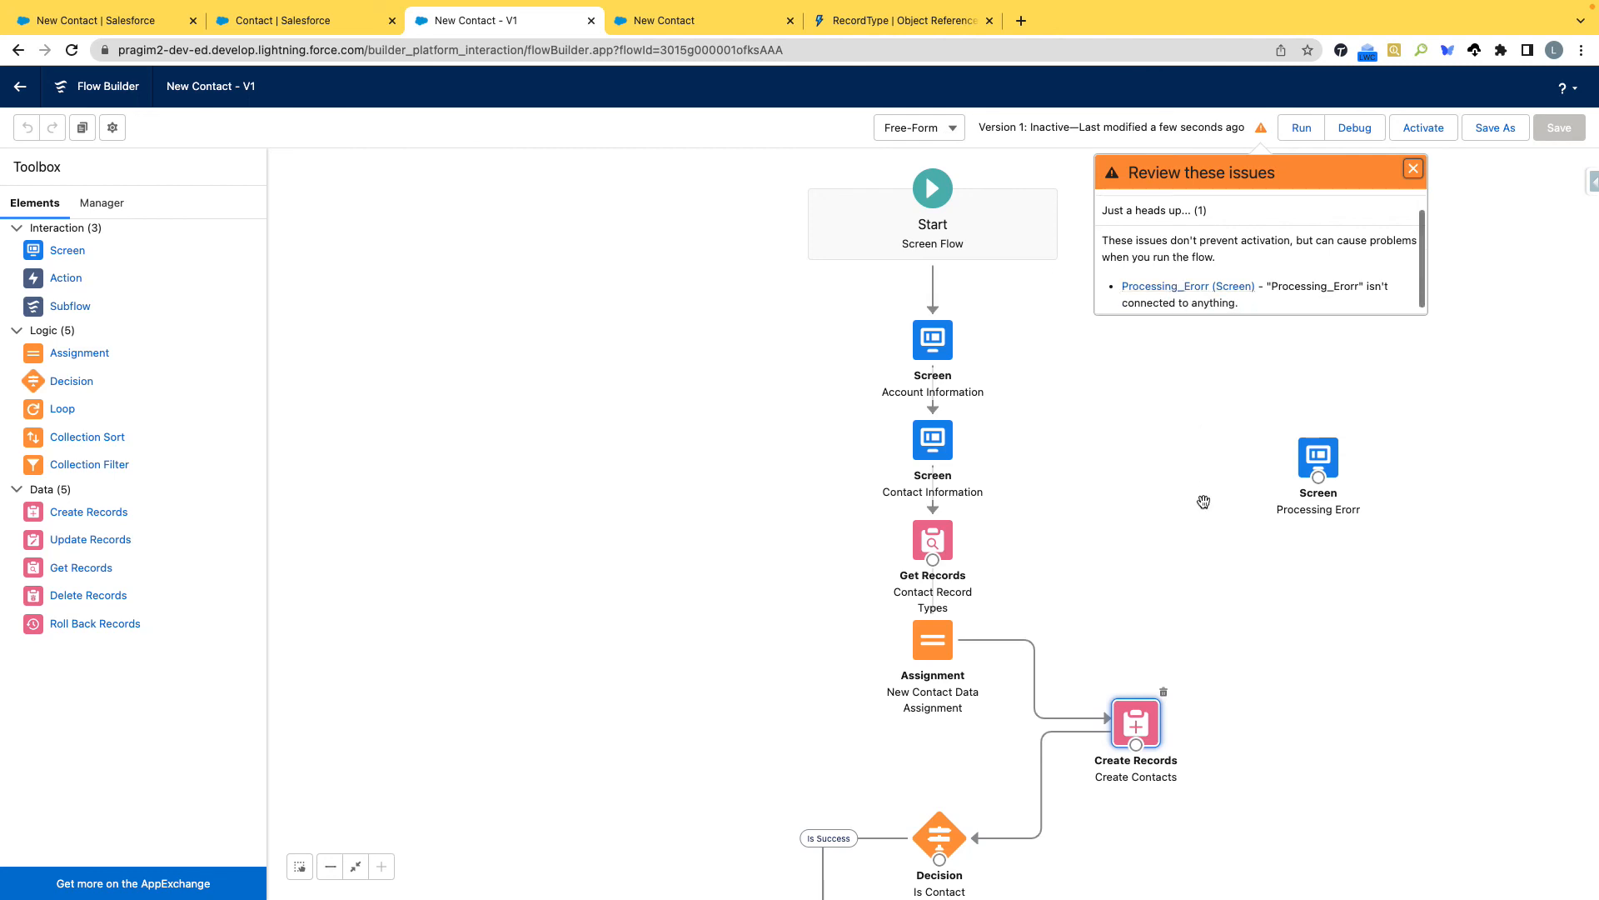
{"action": "left_click_drag", "start_coordinate": [1141, 746], "coordinate": [1318, 483]}
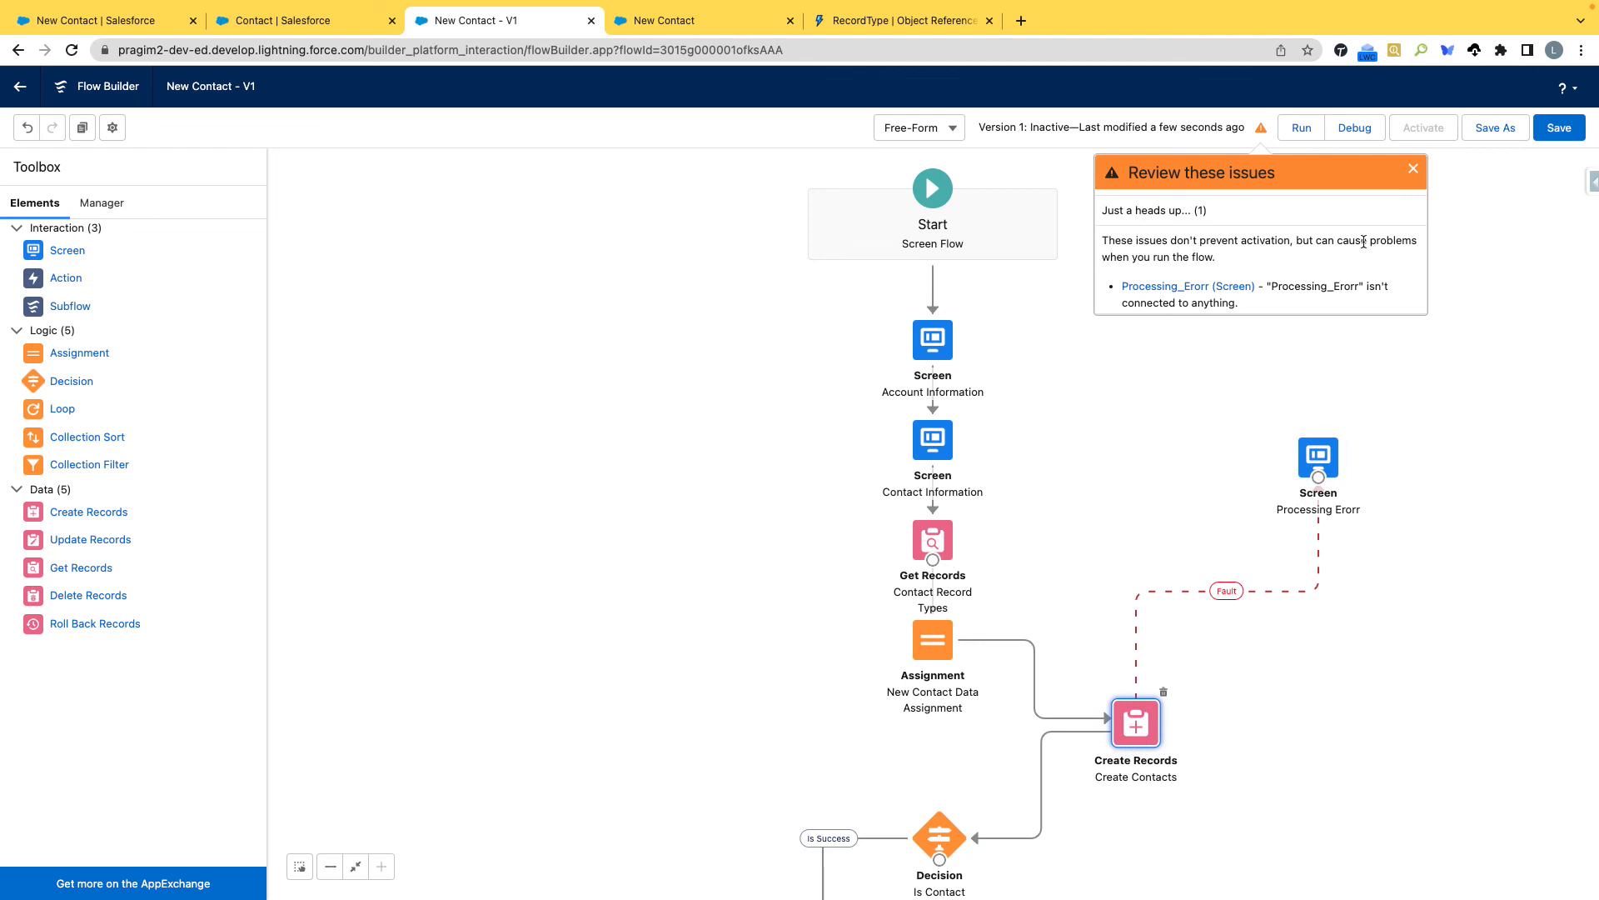
{"action": "left_click", "coordinate": [1555, 132]}
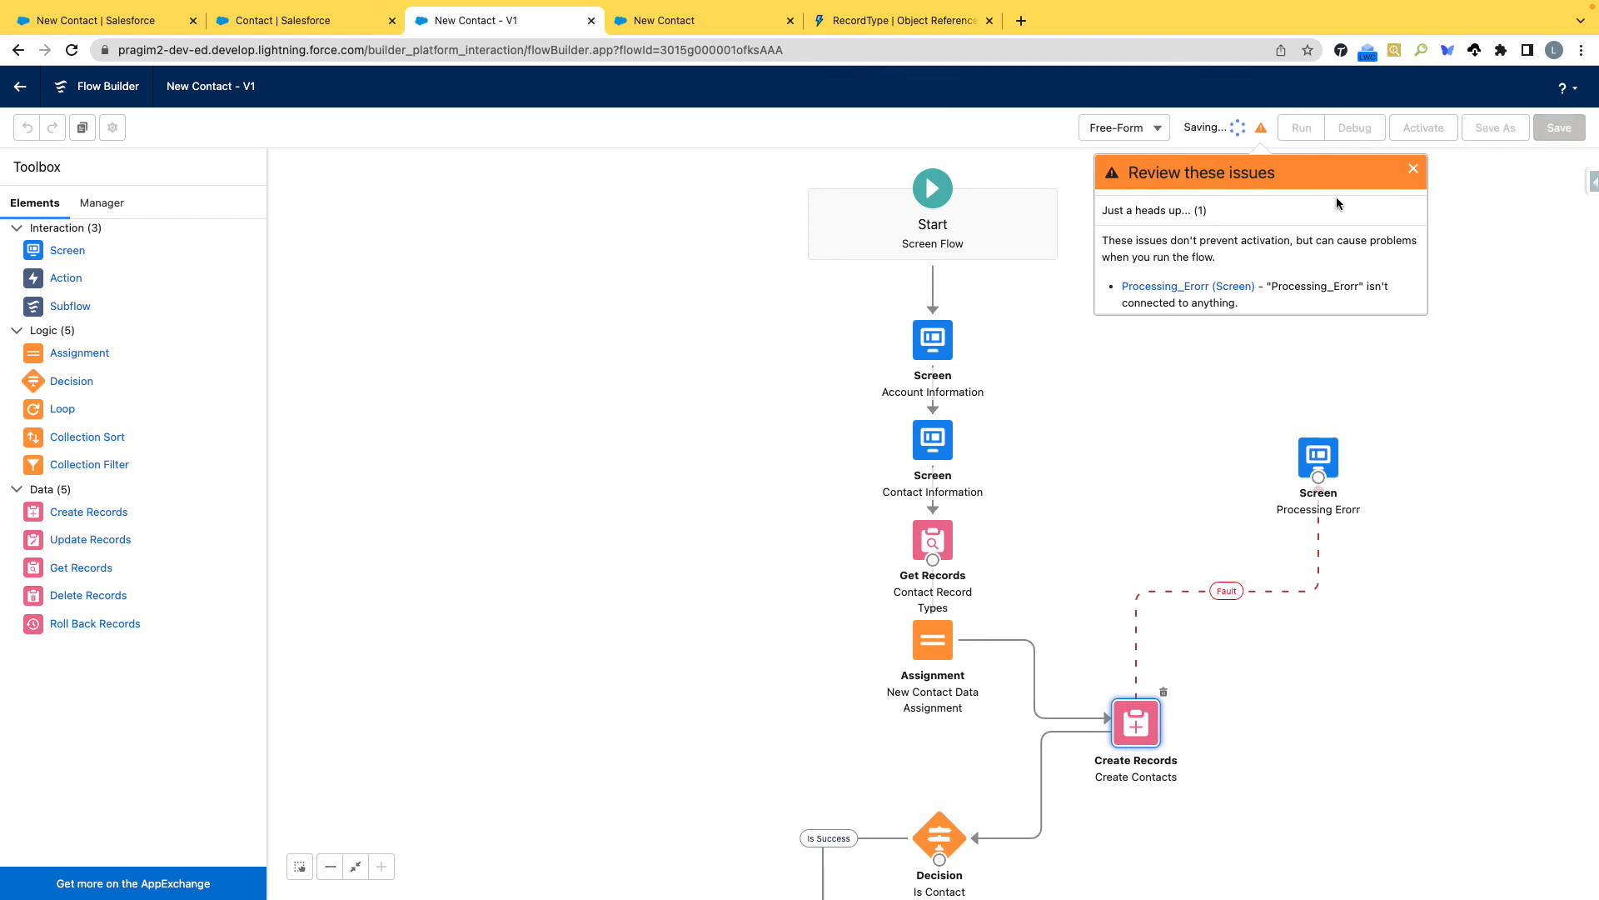
{"action": "left_click", "coordinate": [1408, 174]}
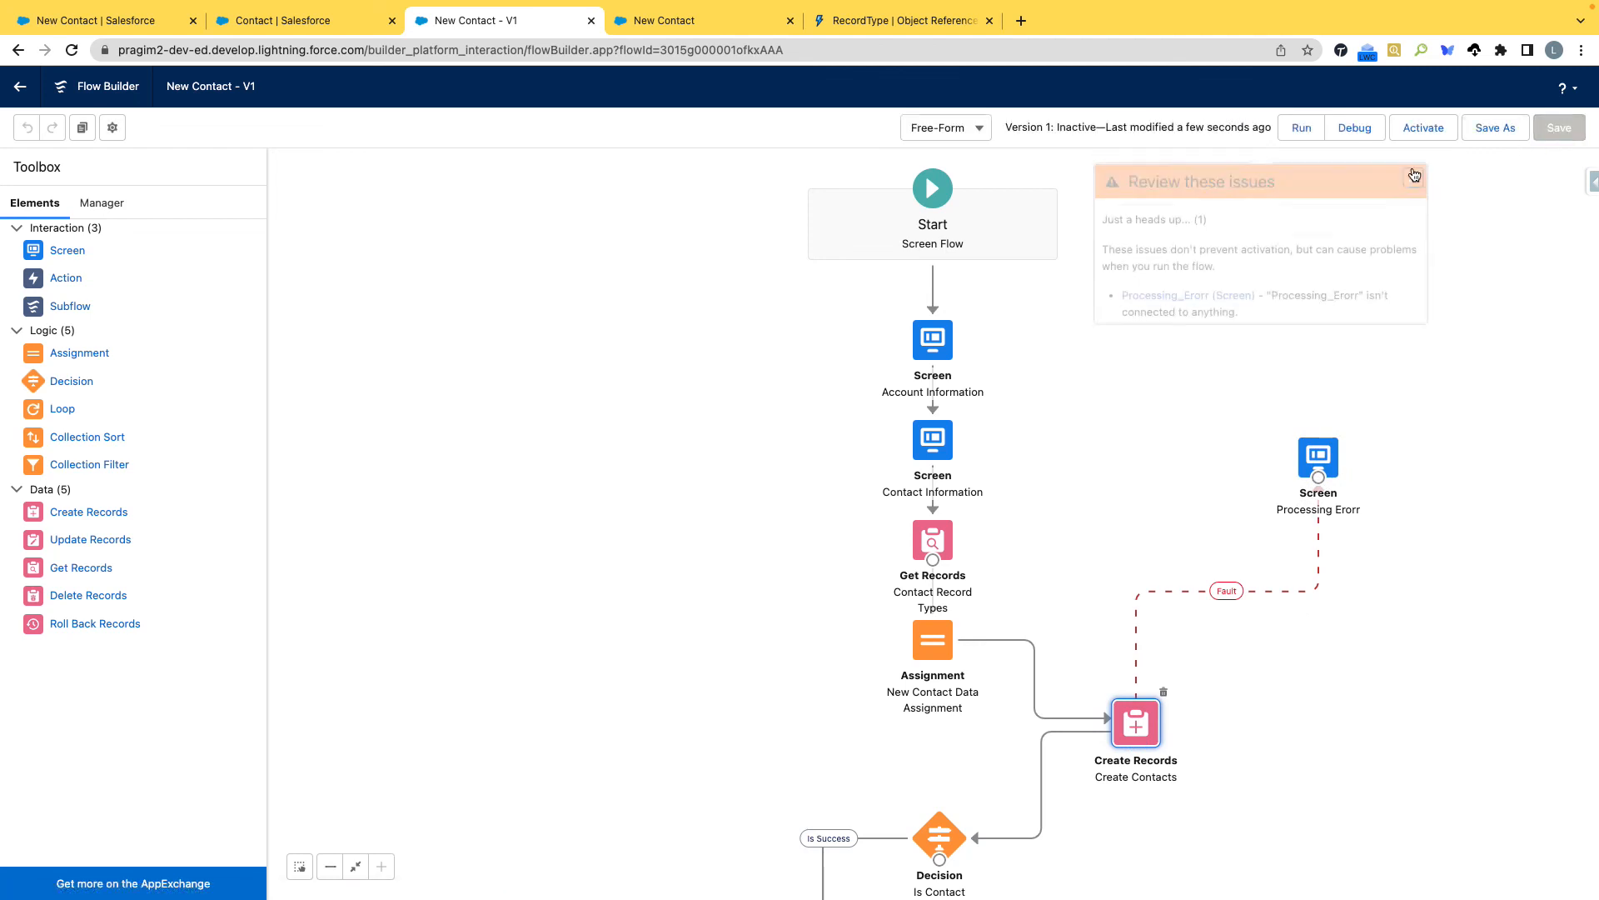
Switch the flow canvas back to Auto-Layout and save the flow.
{"action": "left_click", "coordinate": [981, 133]}
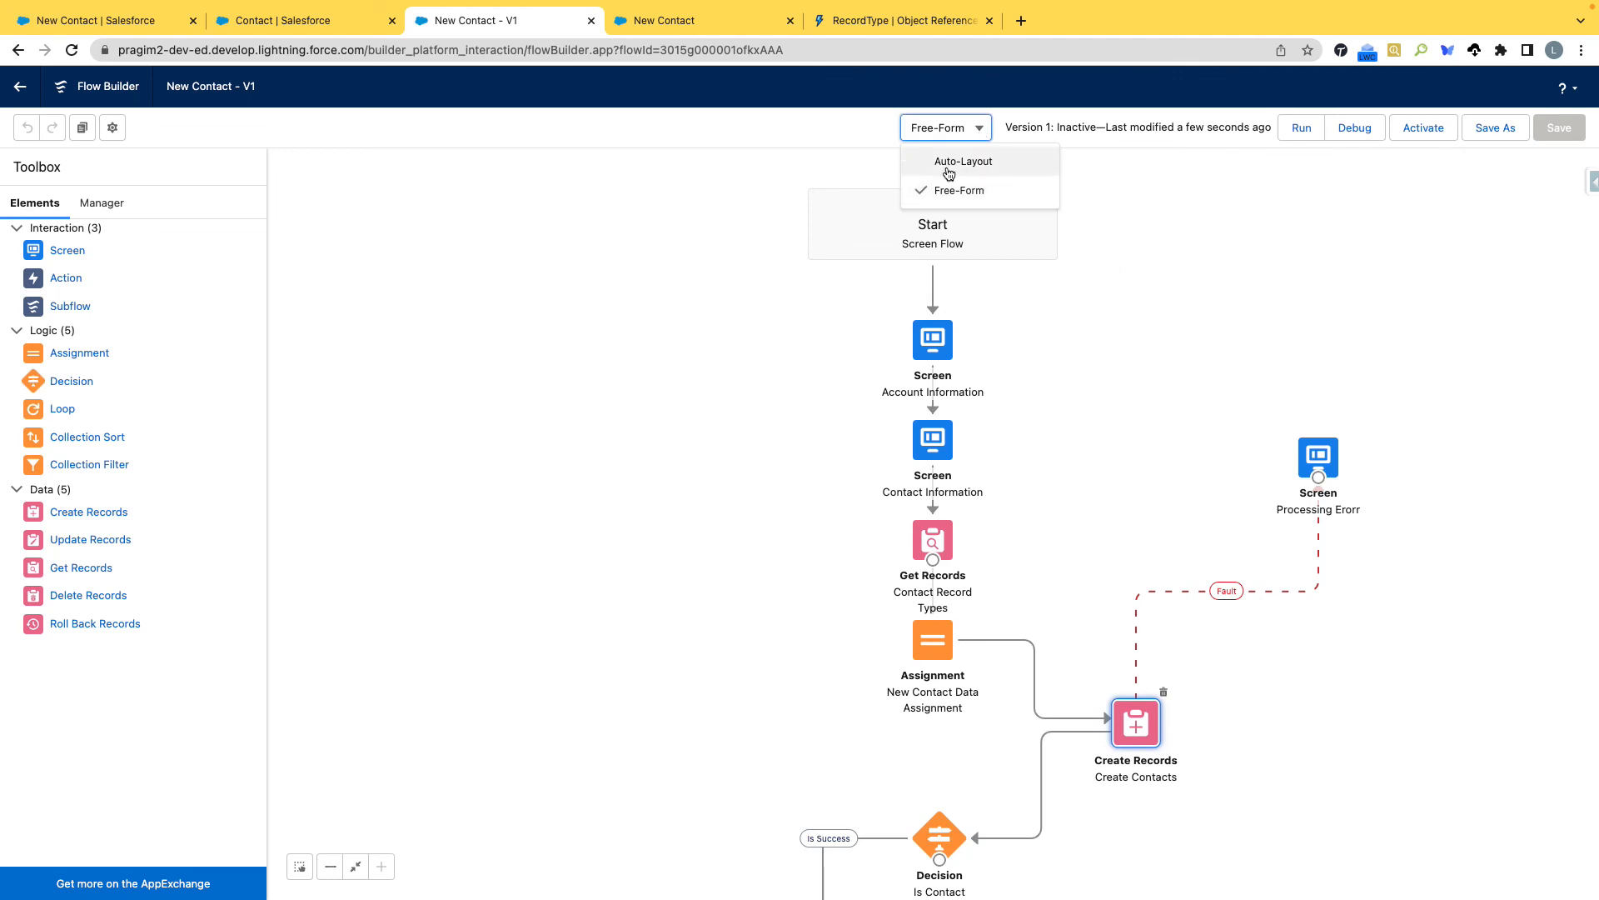
{"action": "left_click", "coordinate": [947, 169]}
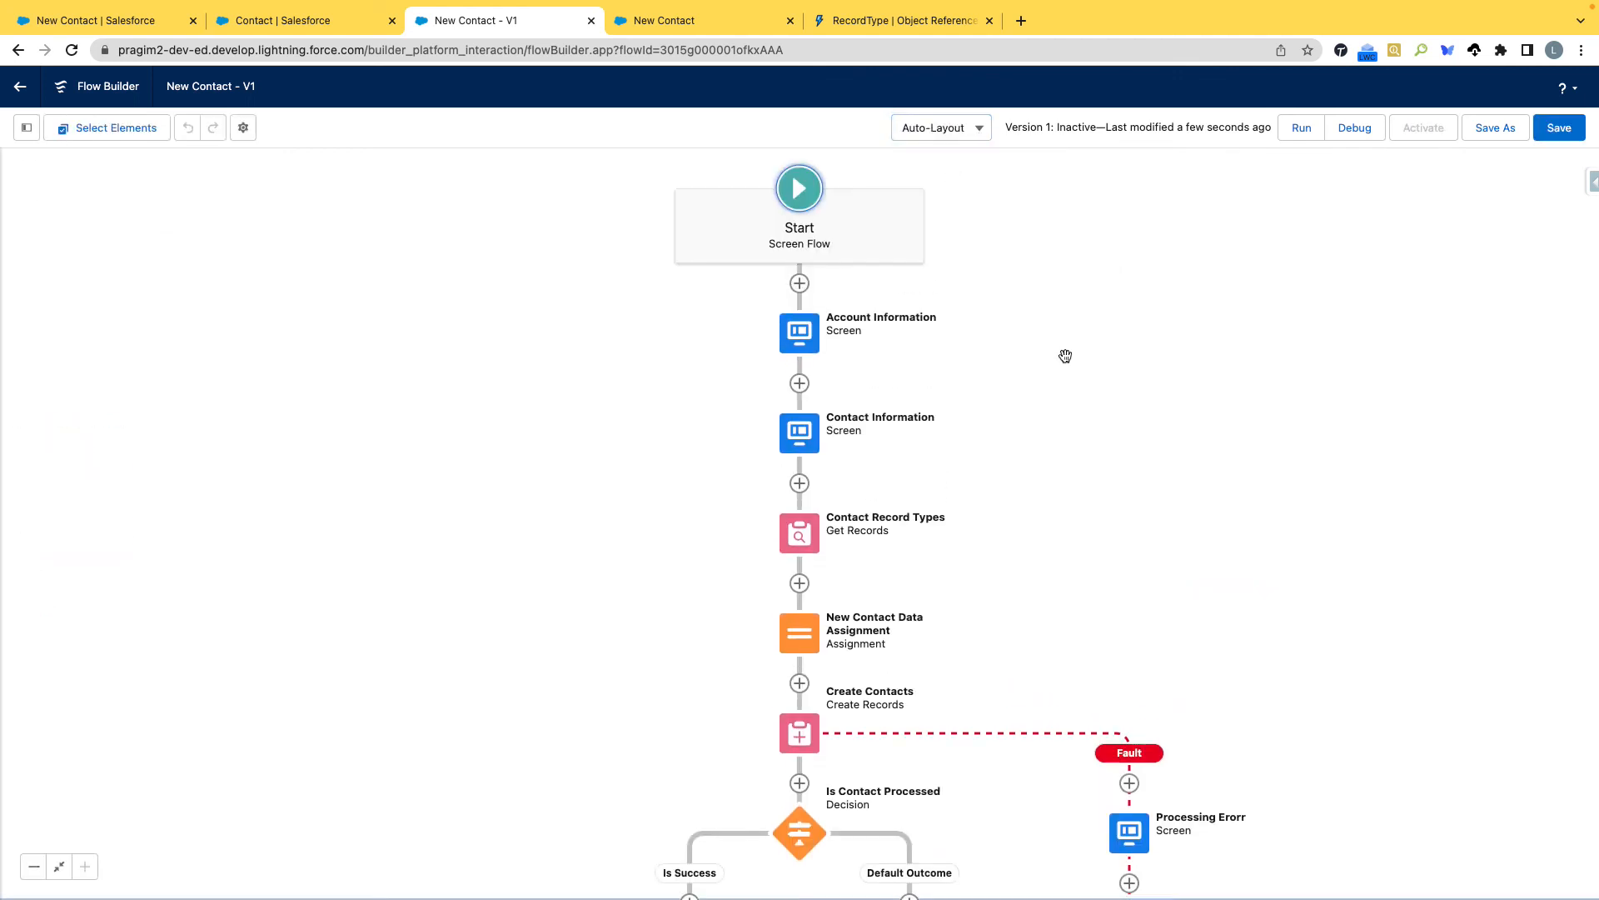
{"action": "left_click_drag", "start_coordinate": [1264, 503], "coordinate": [1074, 356]}
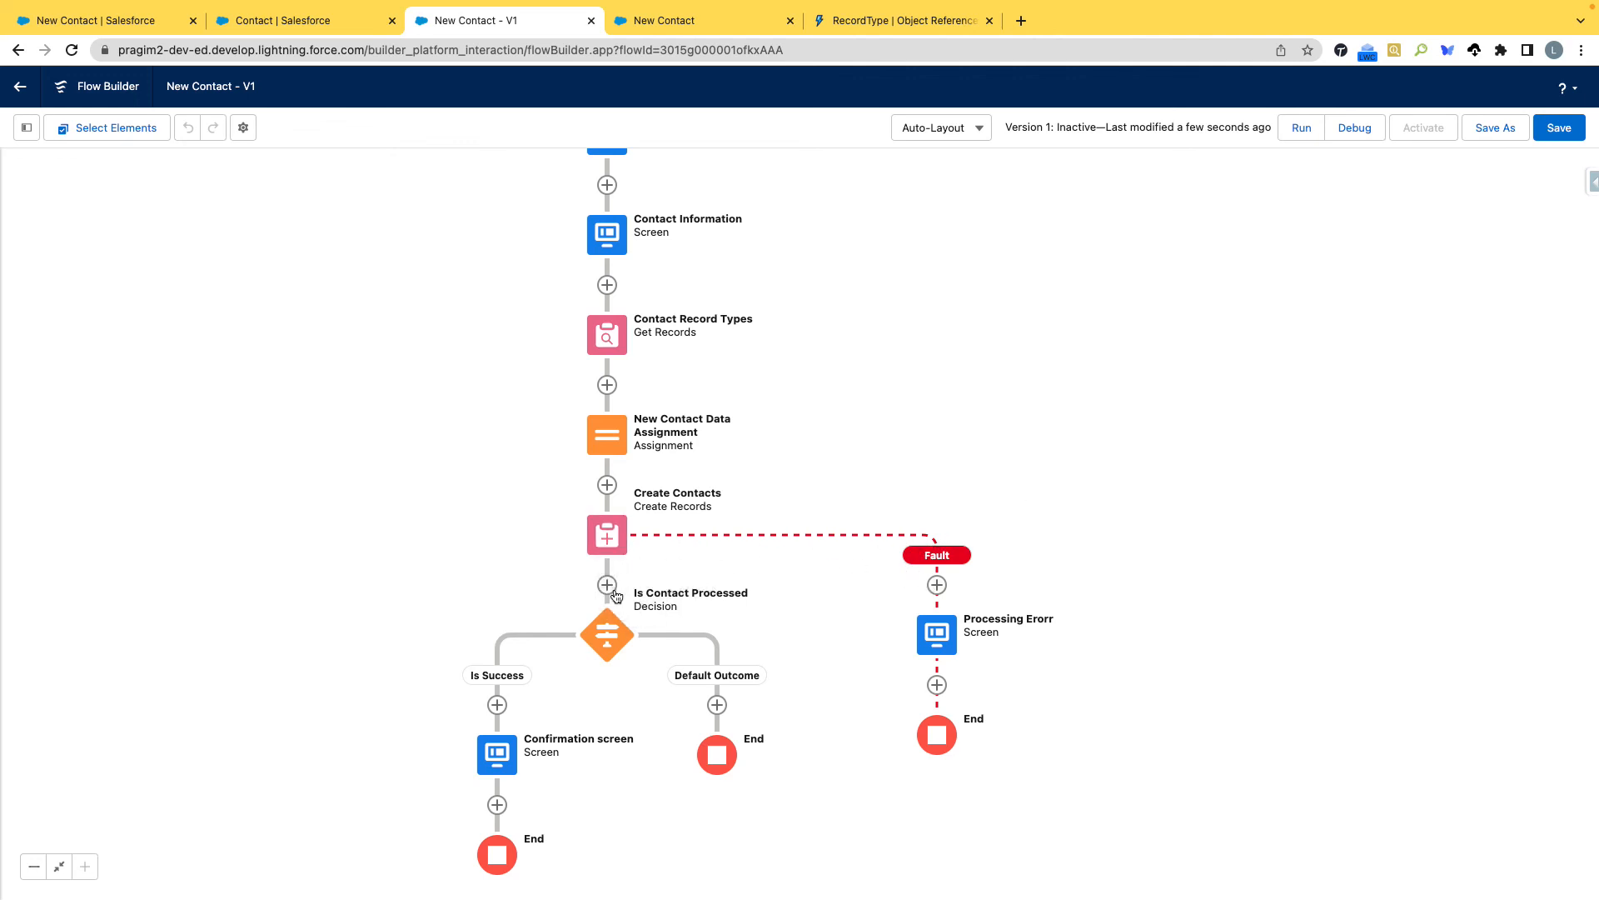
{"action": "left_click_drag", "start_coordinate": [1092, 398], "coordinate": [1106, 455]}
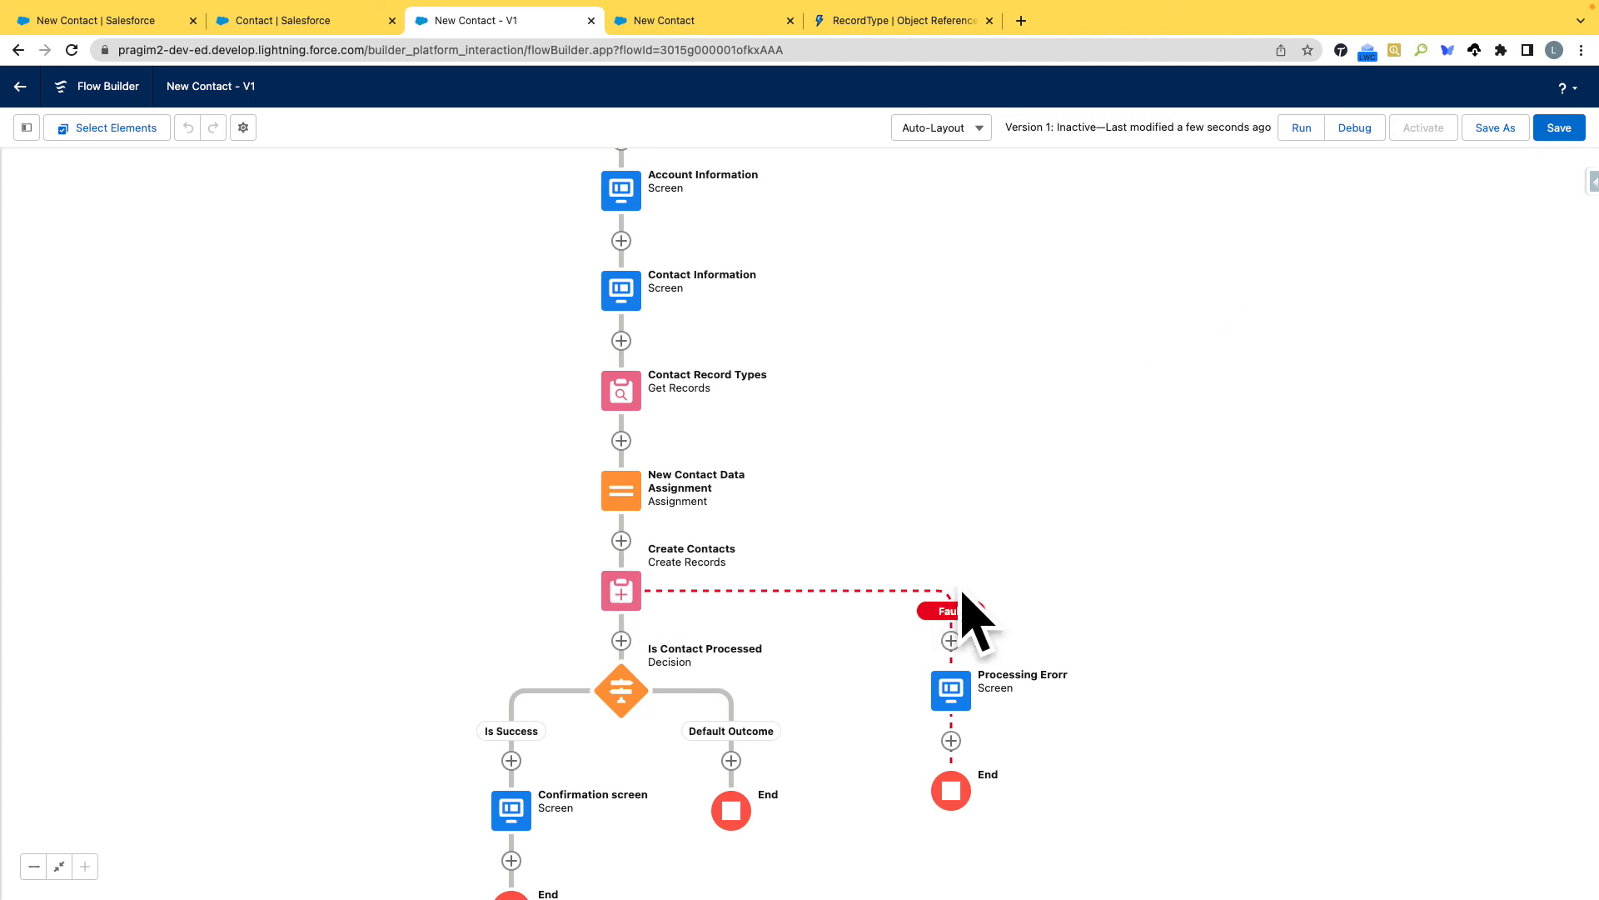
{"action": "left_click_drag", "start_coordinate": [1271, 464], "coordinate": [1270, 533]}
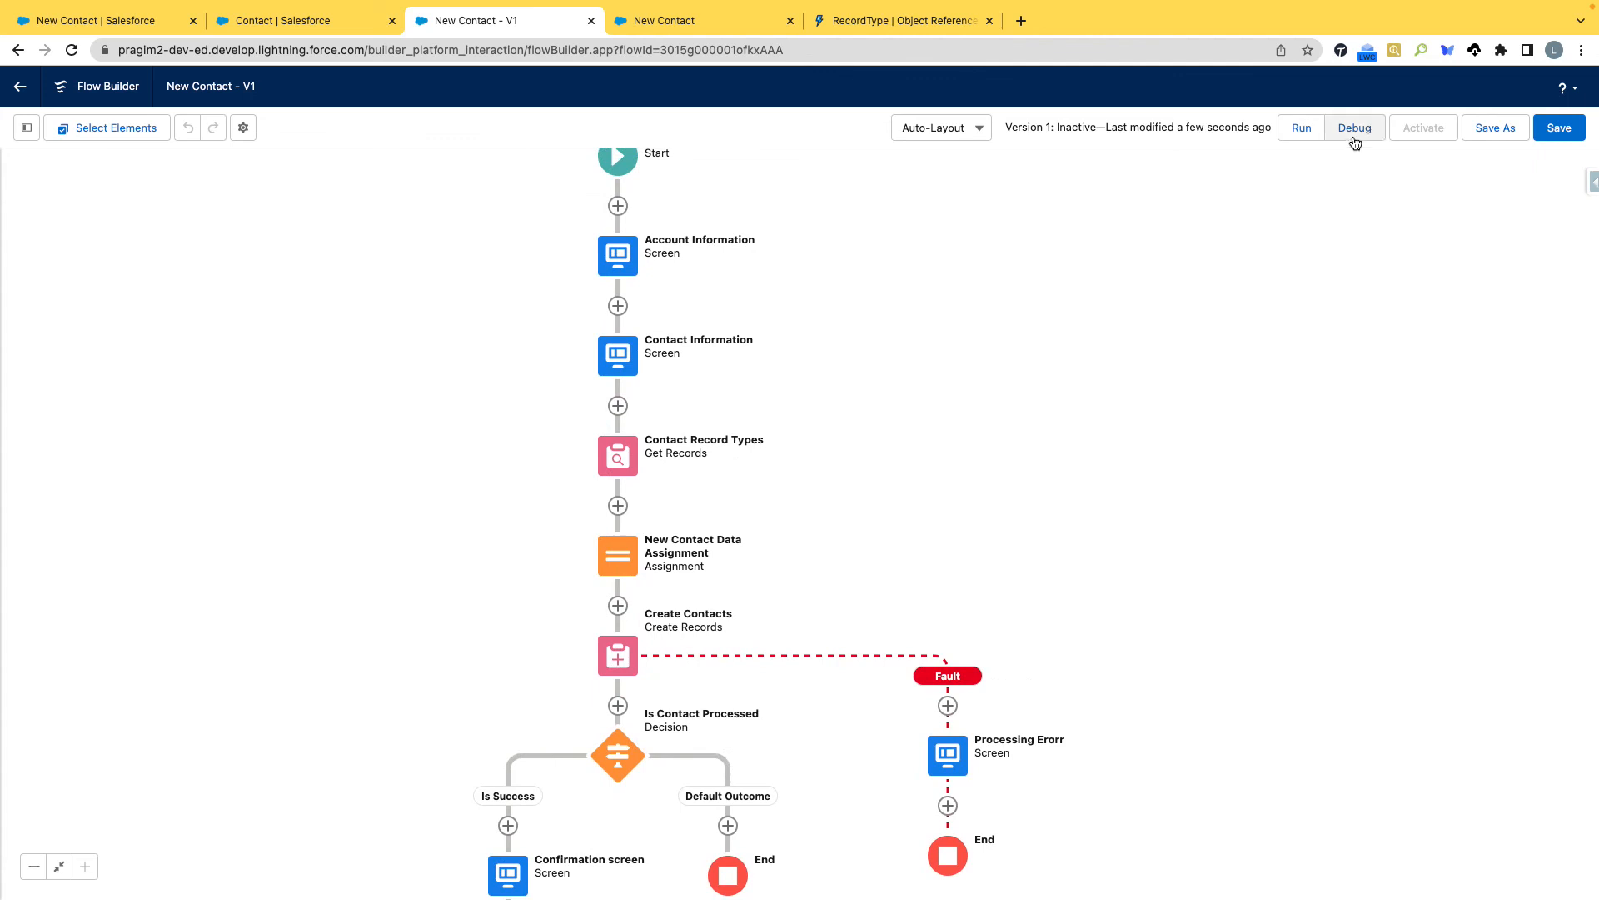
{"action": "left_click", "coordinate": [1554, 134]}
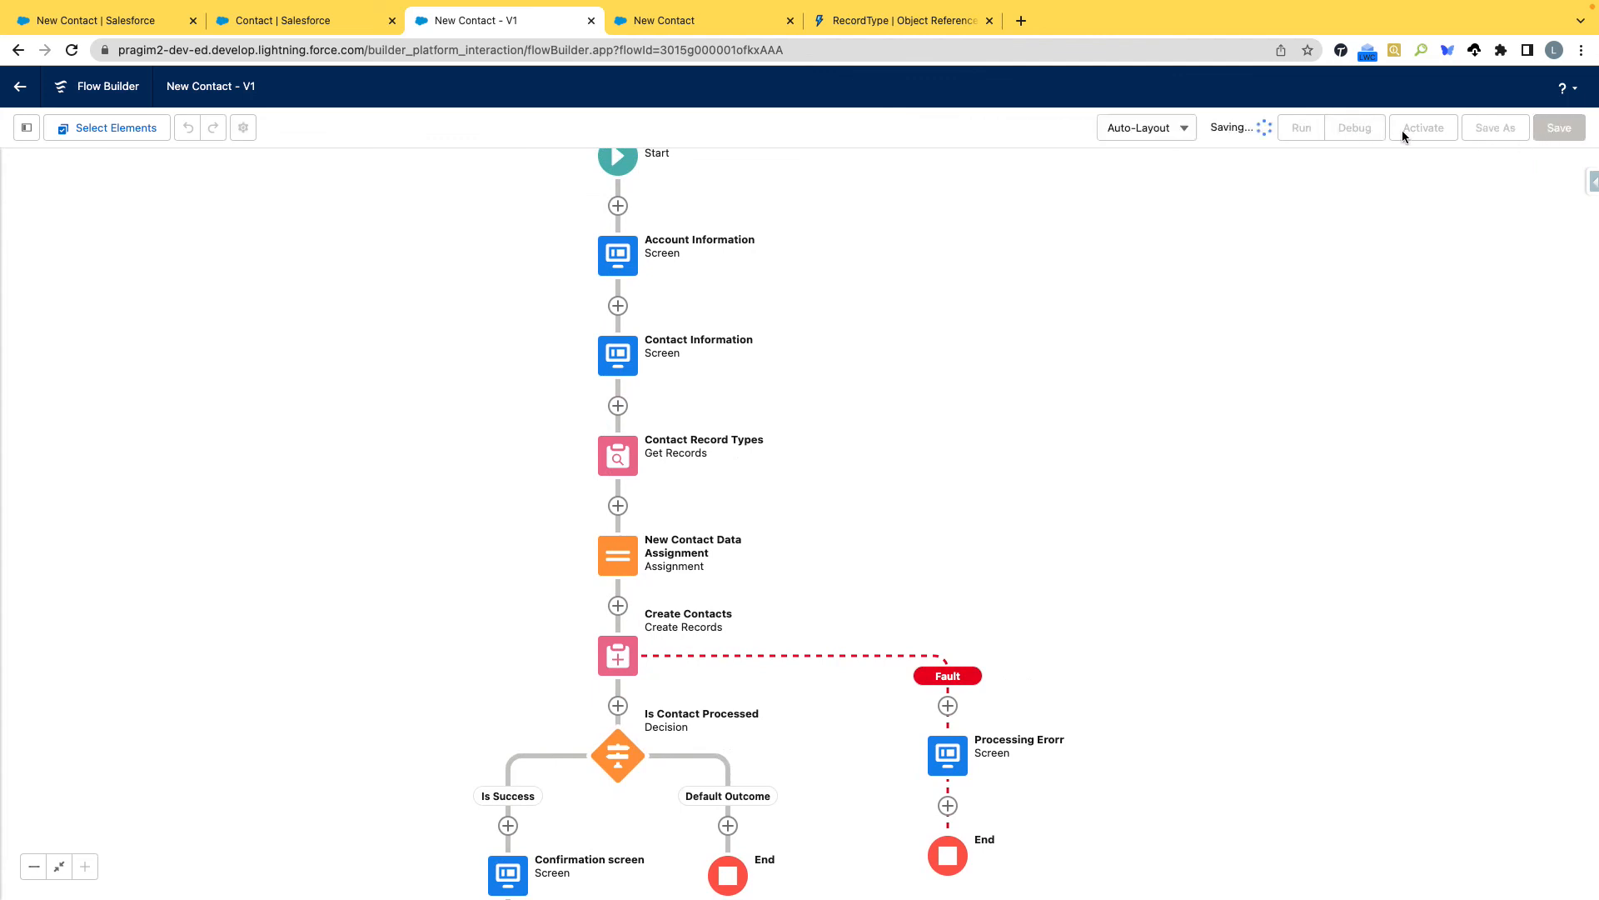
Start a debug run of the flow, choose a recent account and the Salesforce course, and continue to the contact details.
{"action": "left_click", "coordinate": [1357, 130]}
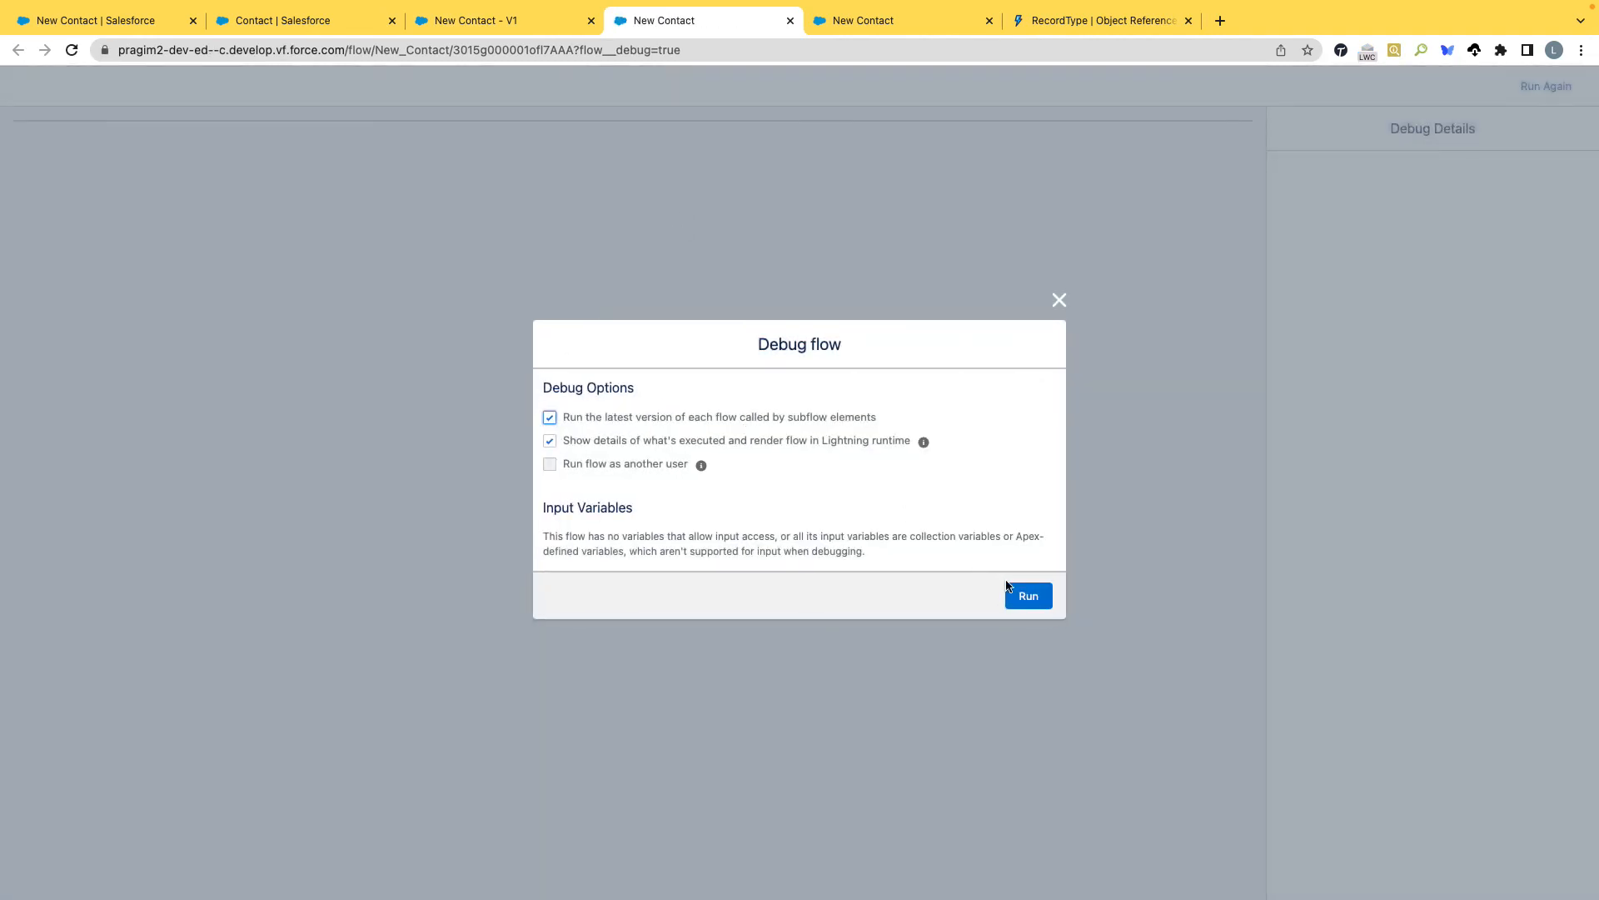
{"action": "left_click", "coordinate": [1018, 593]}
{"action": "left_click", "coordinate": [358, 207]}
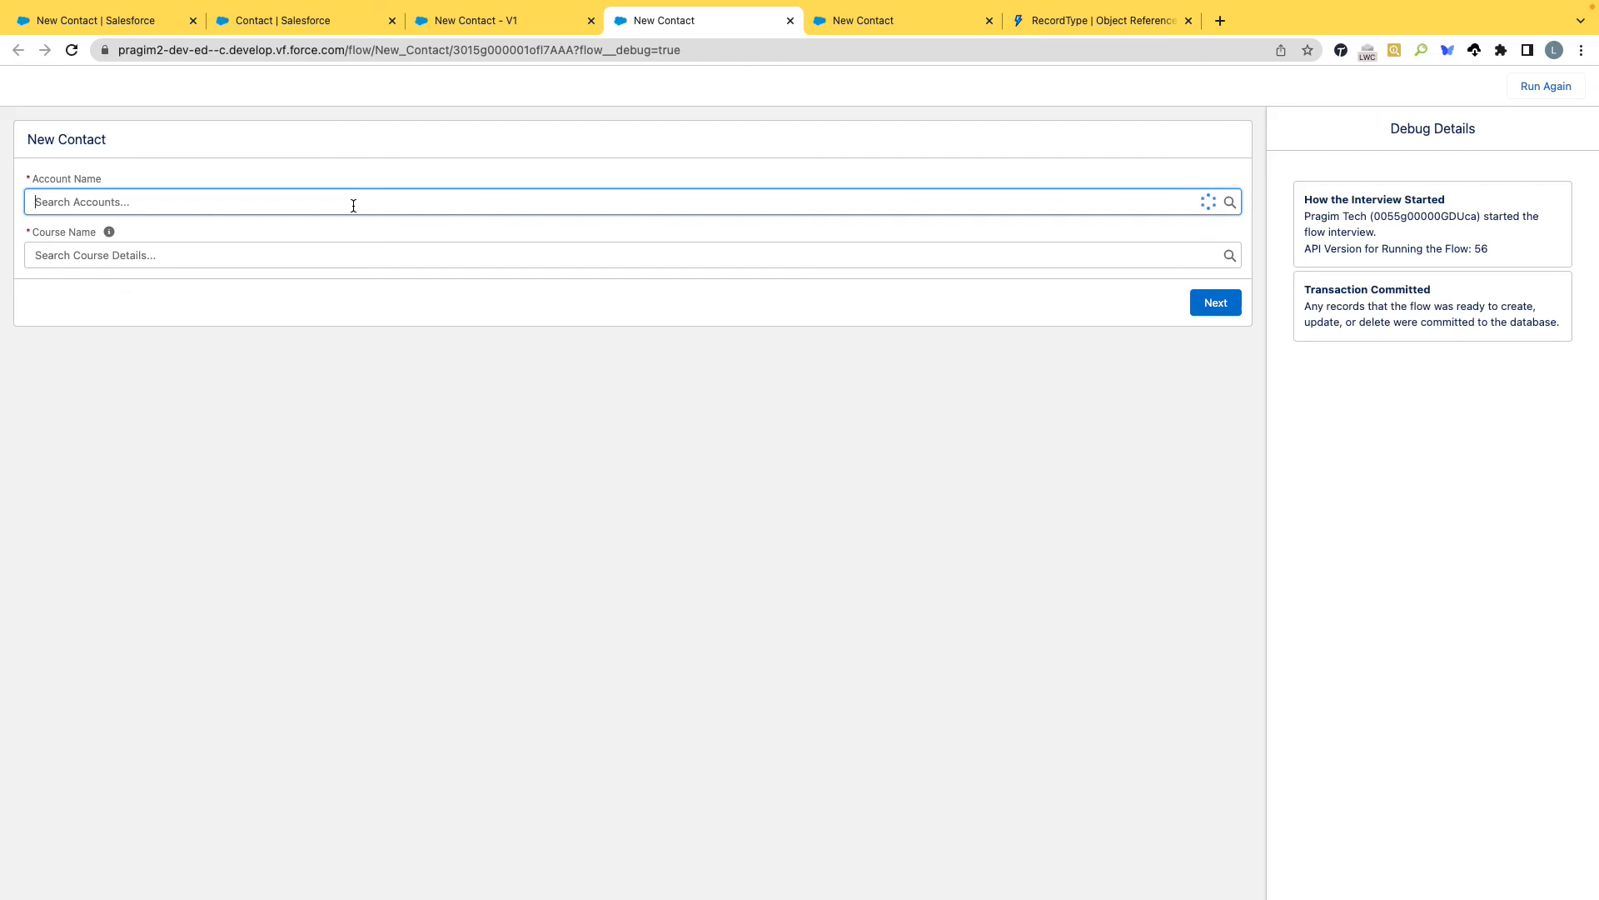
{"action": "left_click", "coordinate": [161, 258]}
{"action": "left_click", "coordinate": [112, 245]}
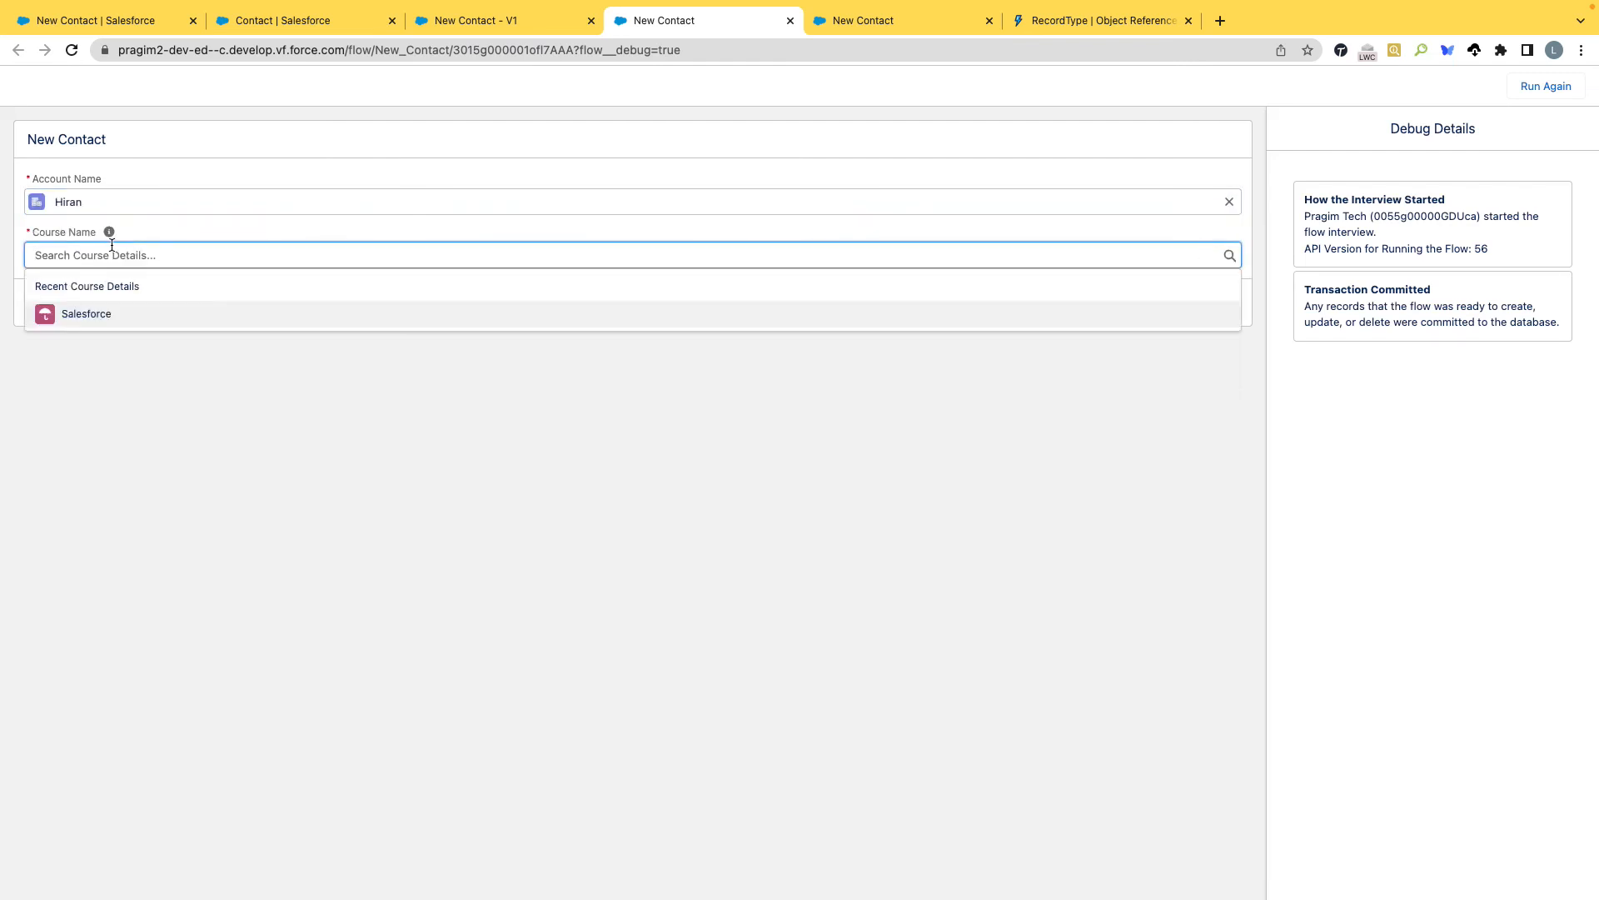
{"action": "left_click", "coordinate": [97, 315]}
{"action": "left_click", "coordinate": [1217, 305]}
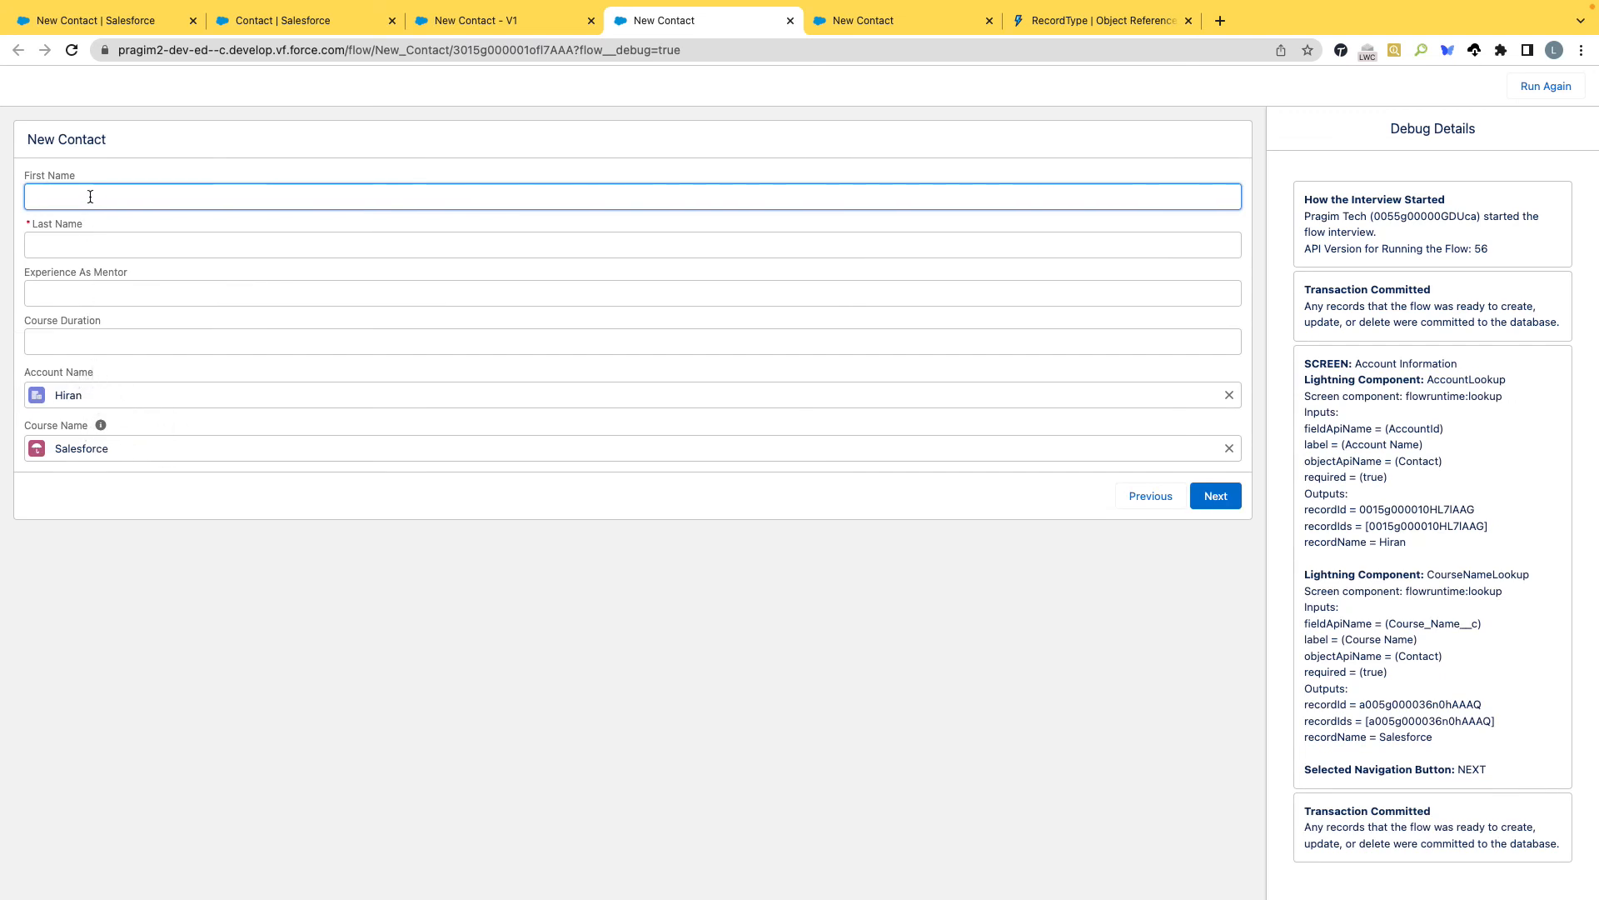
Fill in placeholder first and last names, set Experience As Mentor to 1 and Course Duration to 1, and submit the contact.
{"action": "type", "text": "lld"}
{"action": "key", "text": "Tab"}
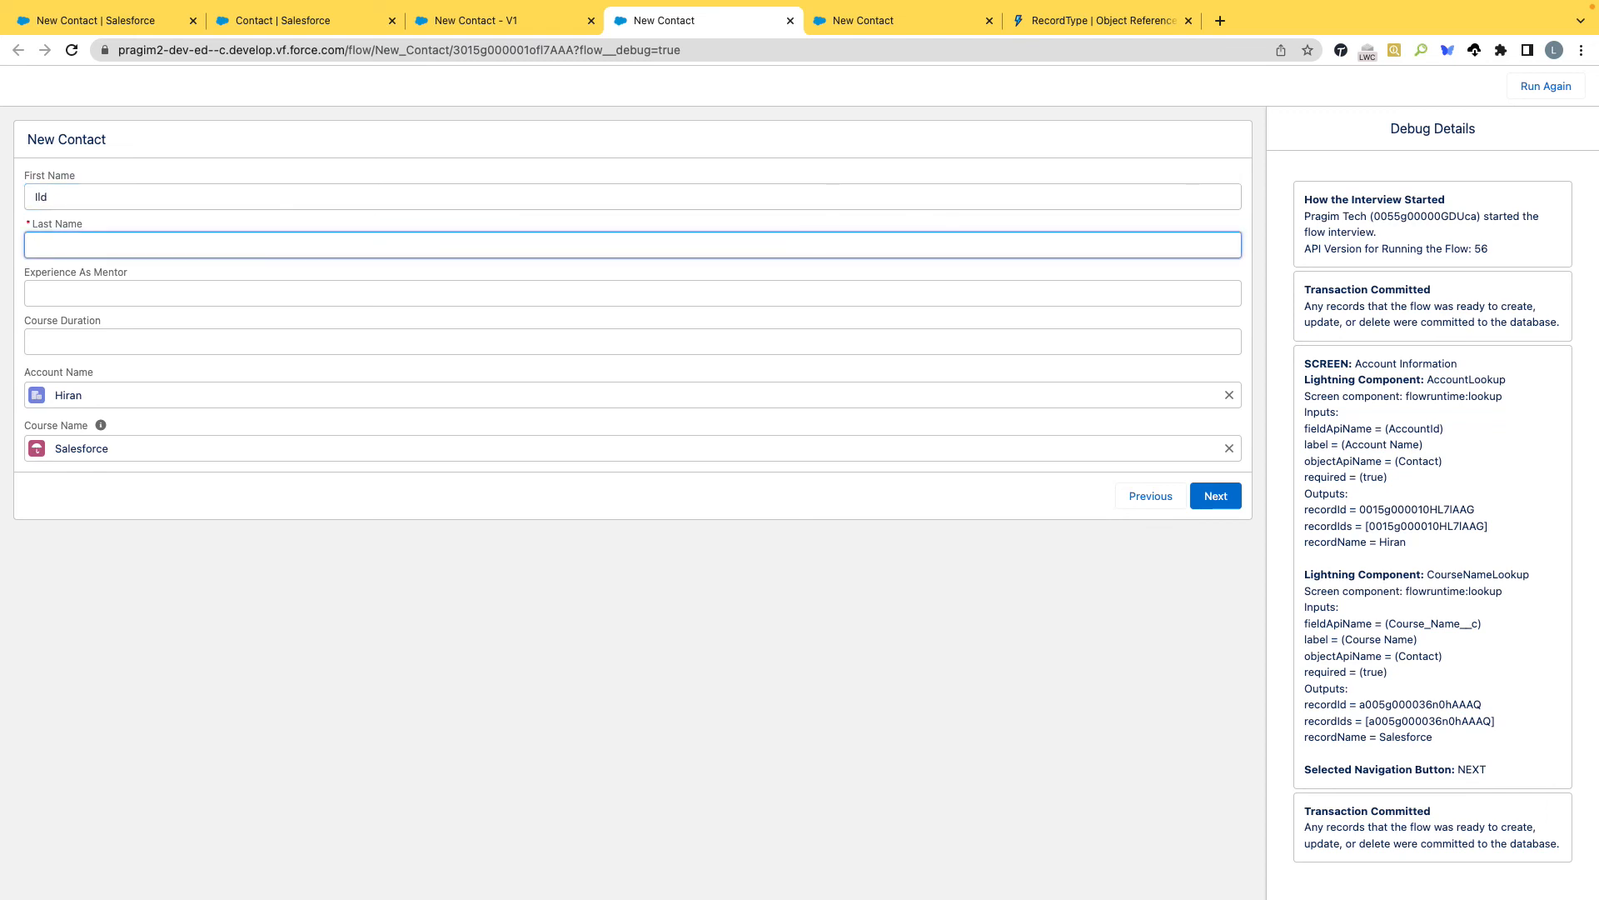
{"action": "type", "text": "lld"}
{"action": "key", "text": "Tab"}
{"action": "key", "text": "Tab"}
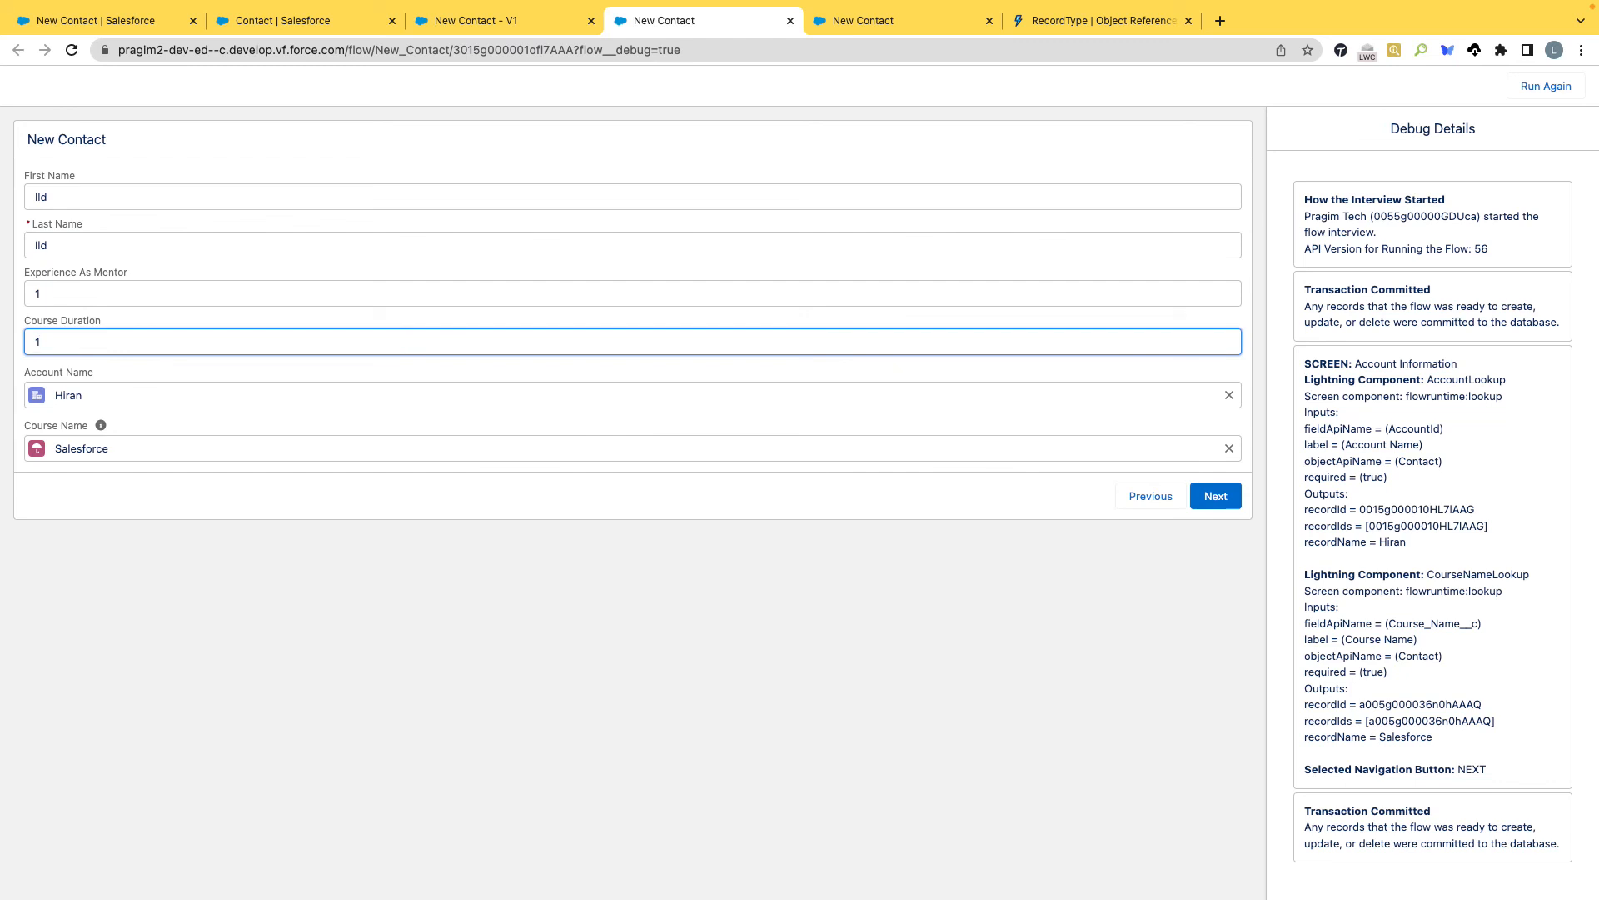
{"action": "left_click", "coordinate": [1212, 496]}
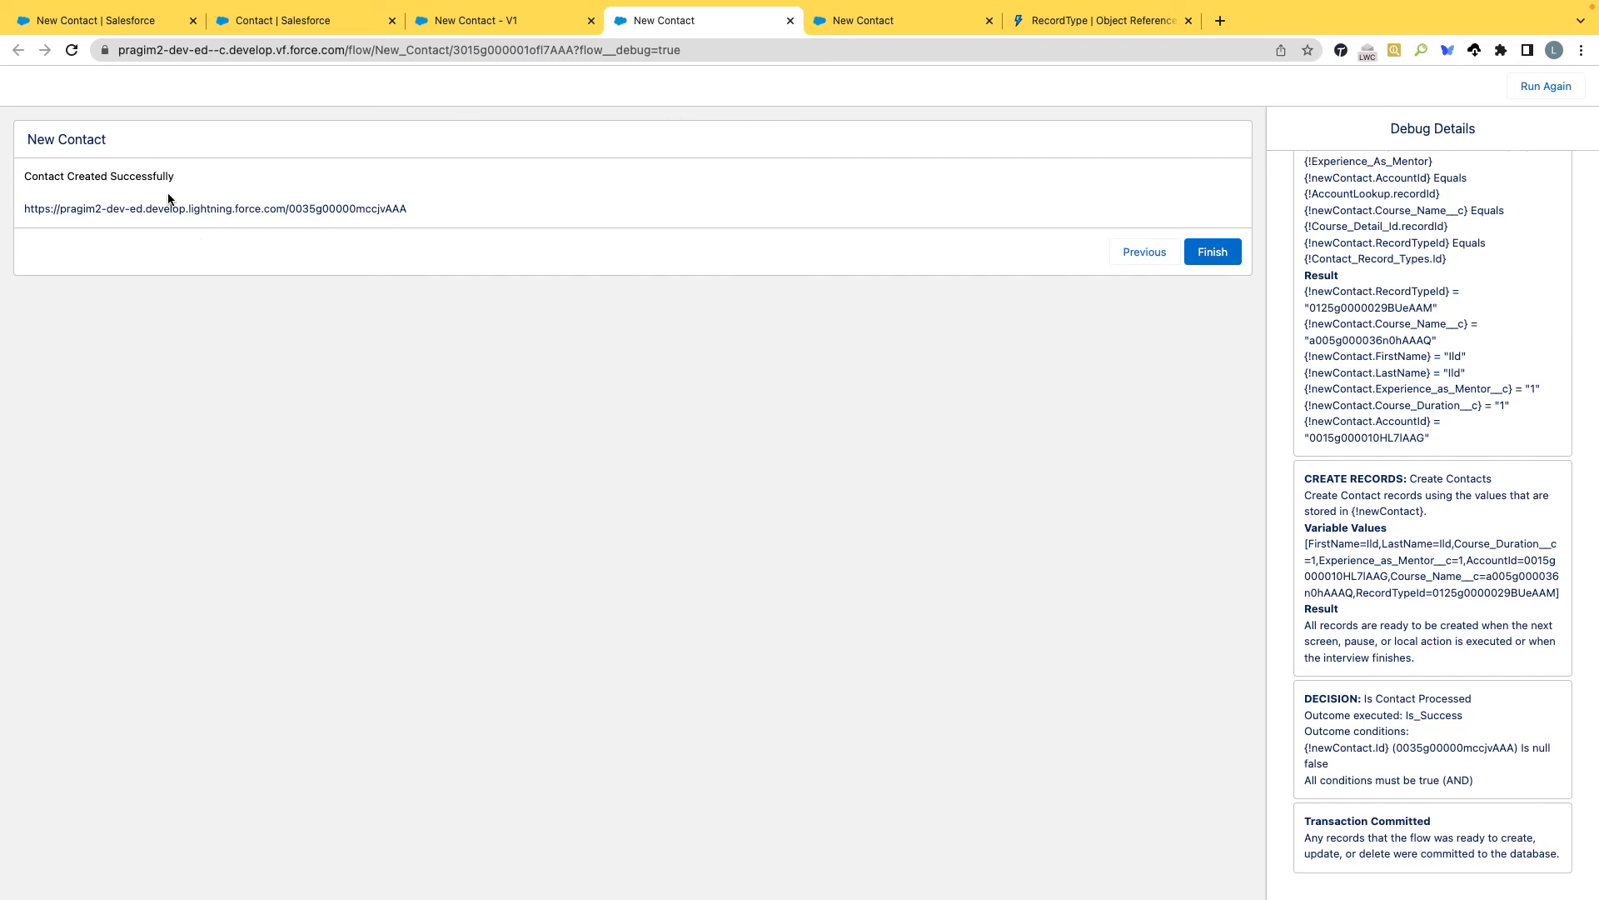
Activate the New Contact flow in Flow Builder and check its API name in the version properties.
{"action": "left_click", "coordinate": [467, 20]}
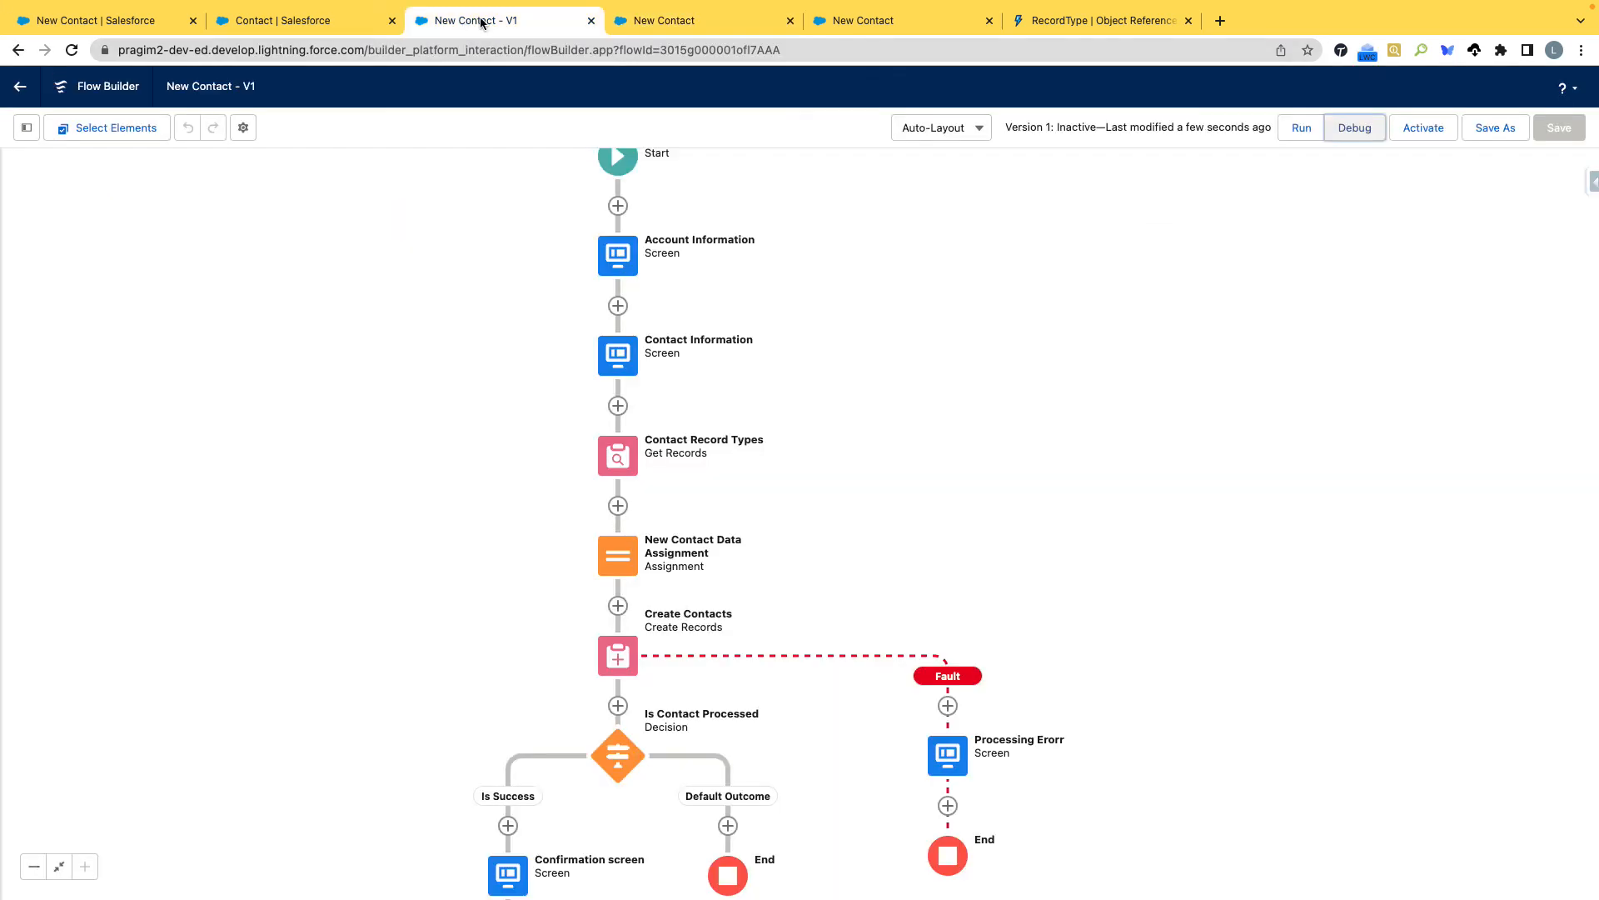
{"action": "left_click", "coordinate": [1445, 131]}
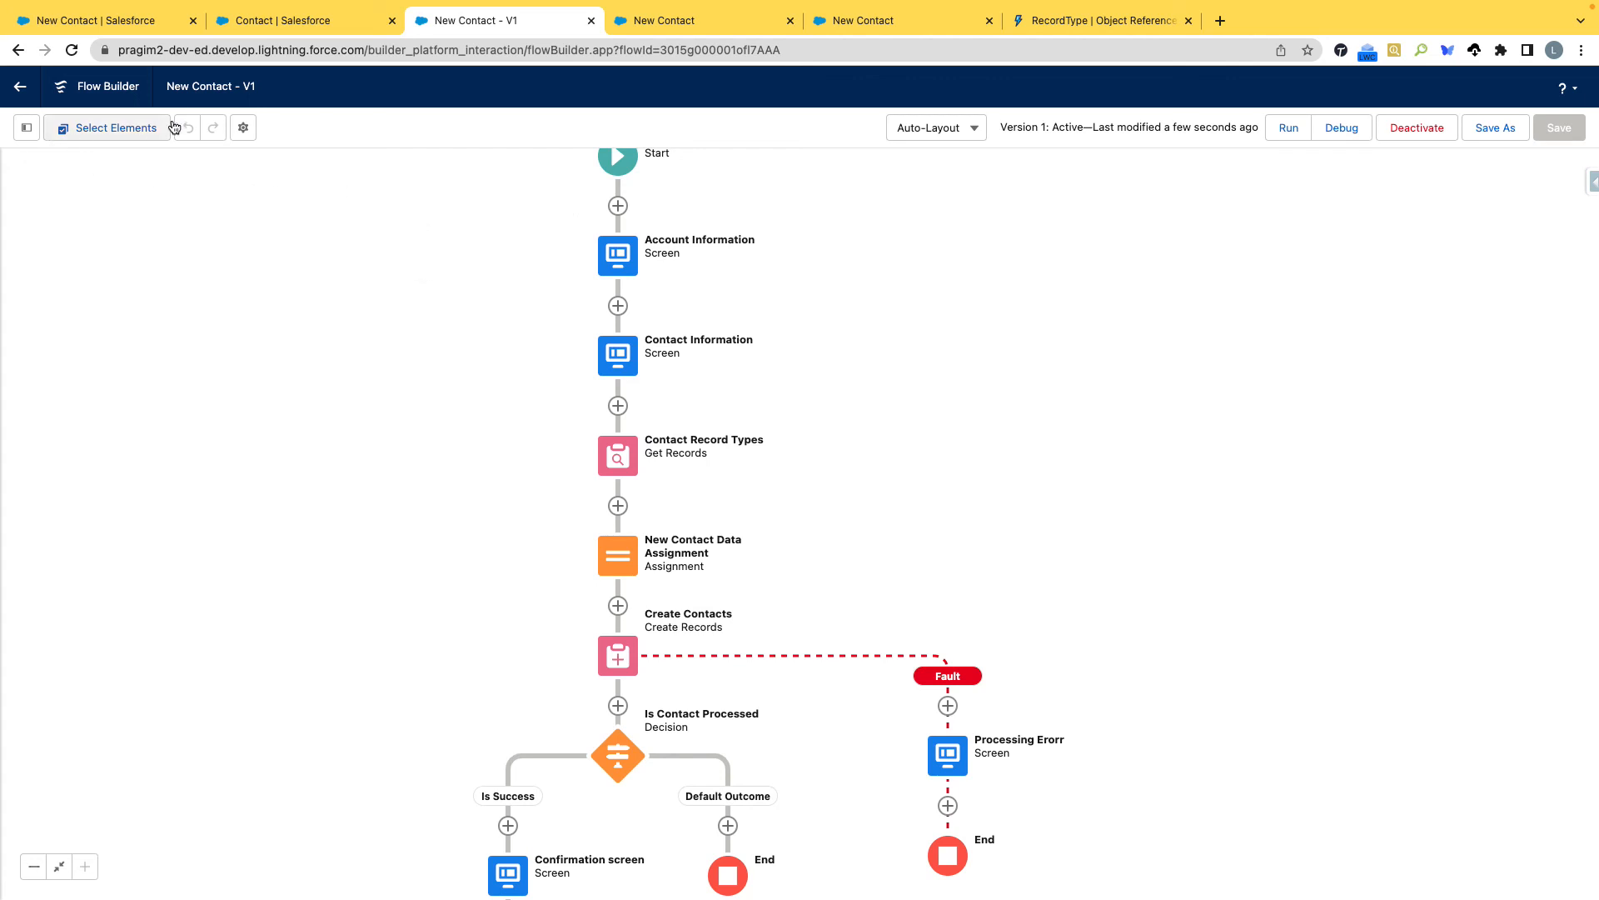
{"action": "left_click", "coordinate": [243, 128]}
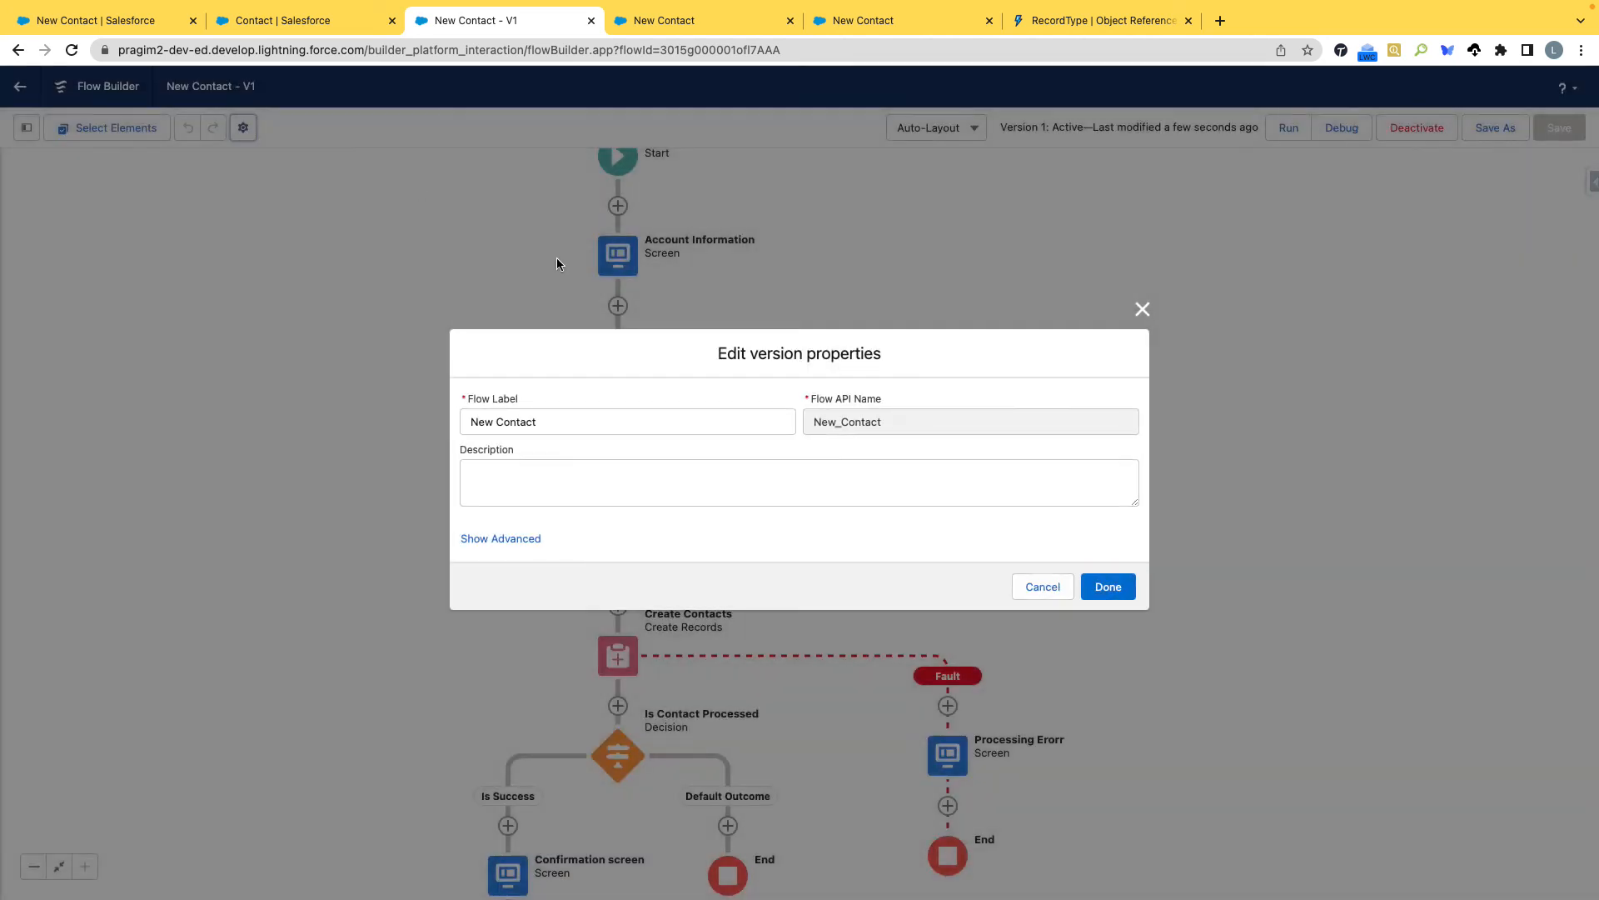
{"action": "left_click_drag", "start_coordinate": [887, 425], "coordinate": [805, 426]}
{"action": "key", "text": "ctrl+c"}
{"action": "left_click", "coordinate": [1037, 586]}
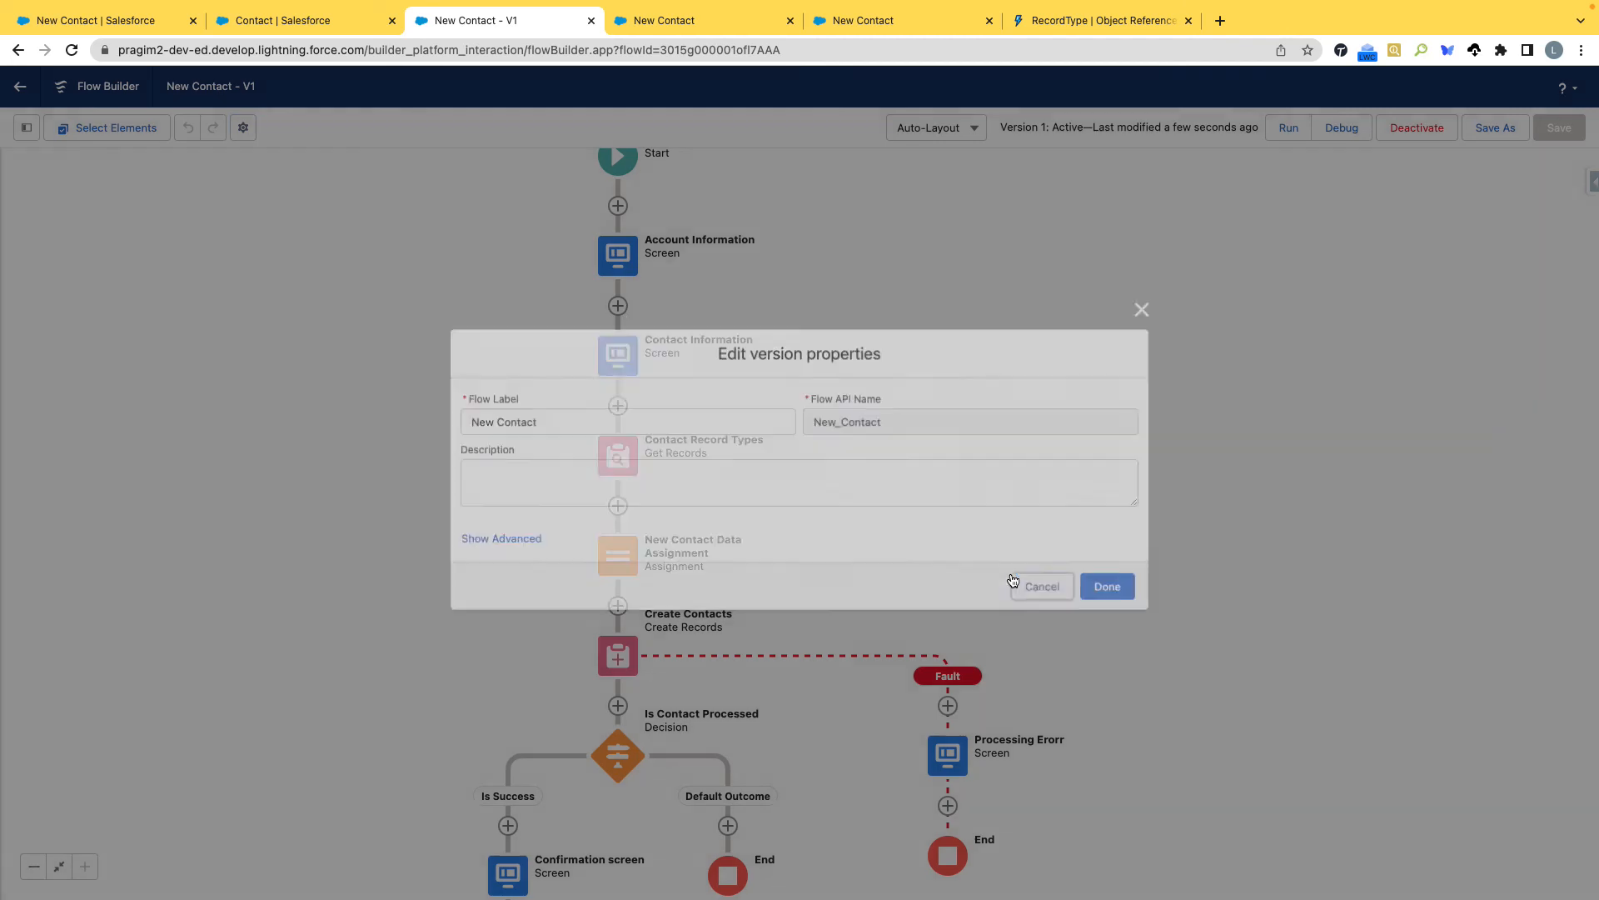
Dismiss the standard new contact dialog, go to the Pragim Tech home page, and open that page for editing in Lightning App Builder.
{"action": "left_click", "coordinate": [50, 12]}
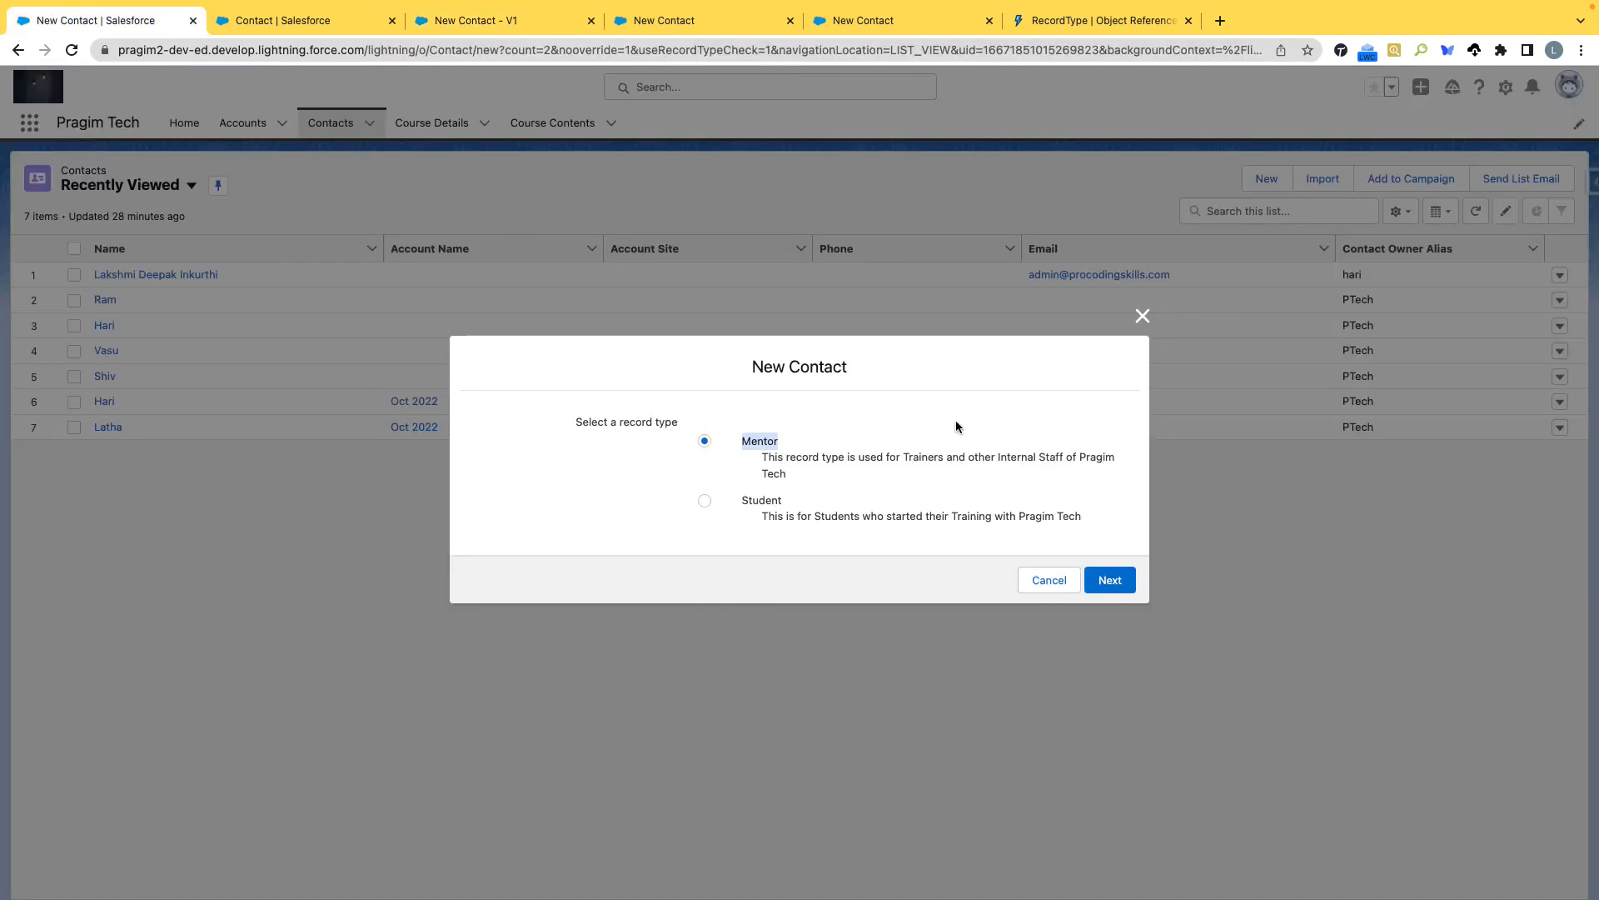
{"action": "left_click", "coordinate": [1142, 316]}
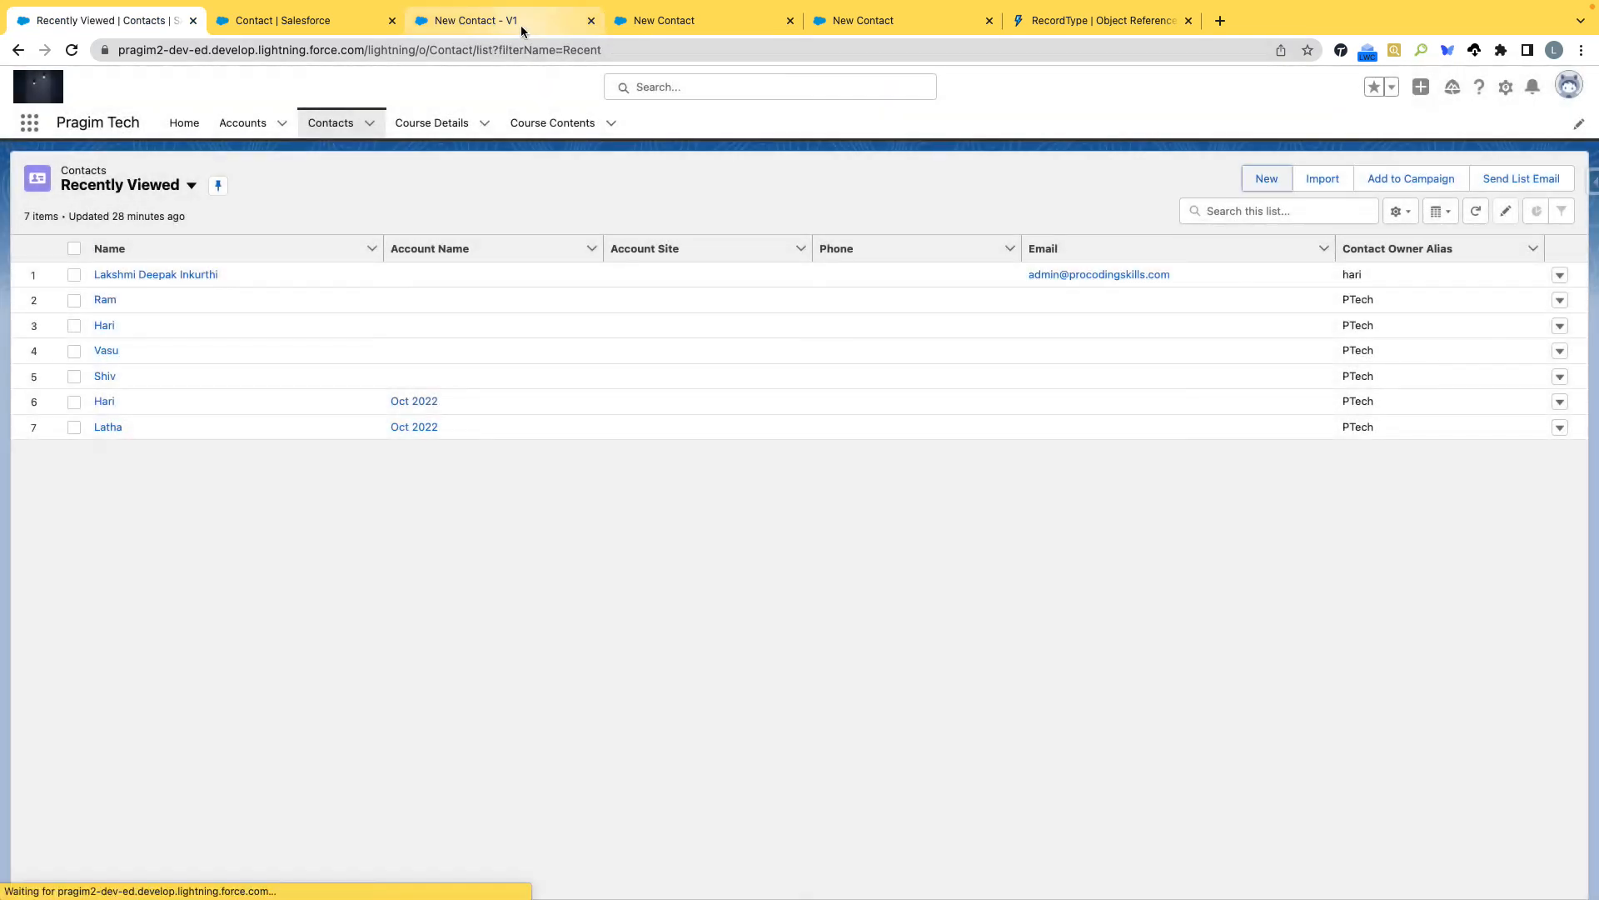
{"action": "left_click", "coordinate": [518, 24]}
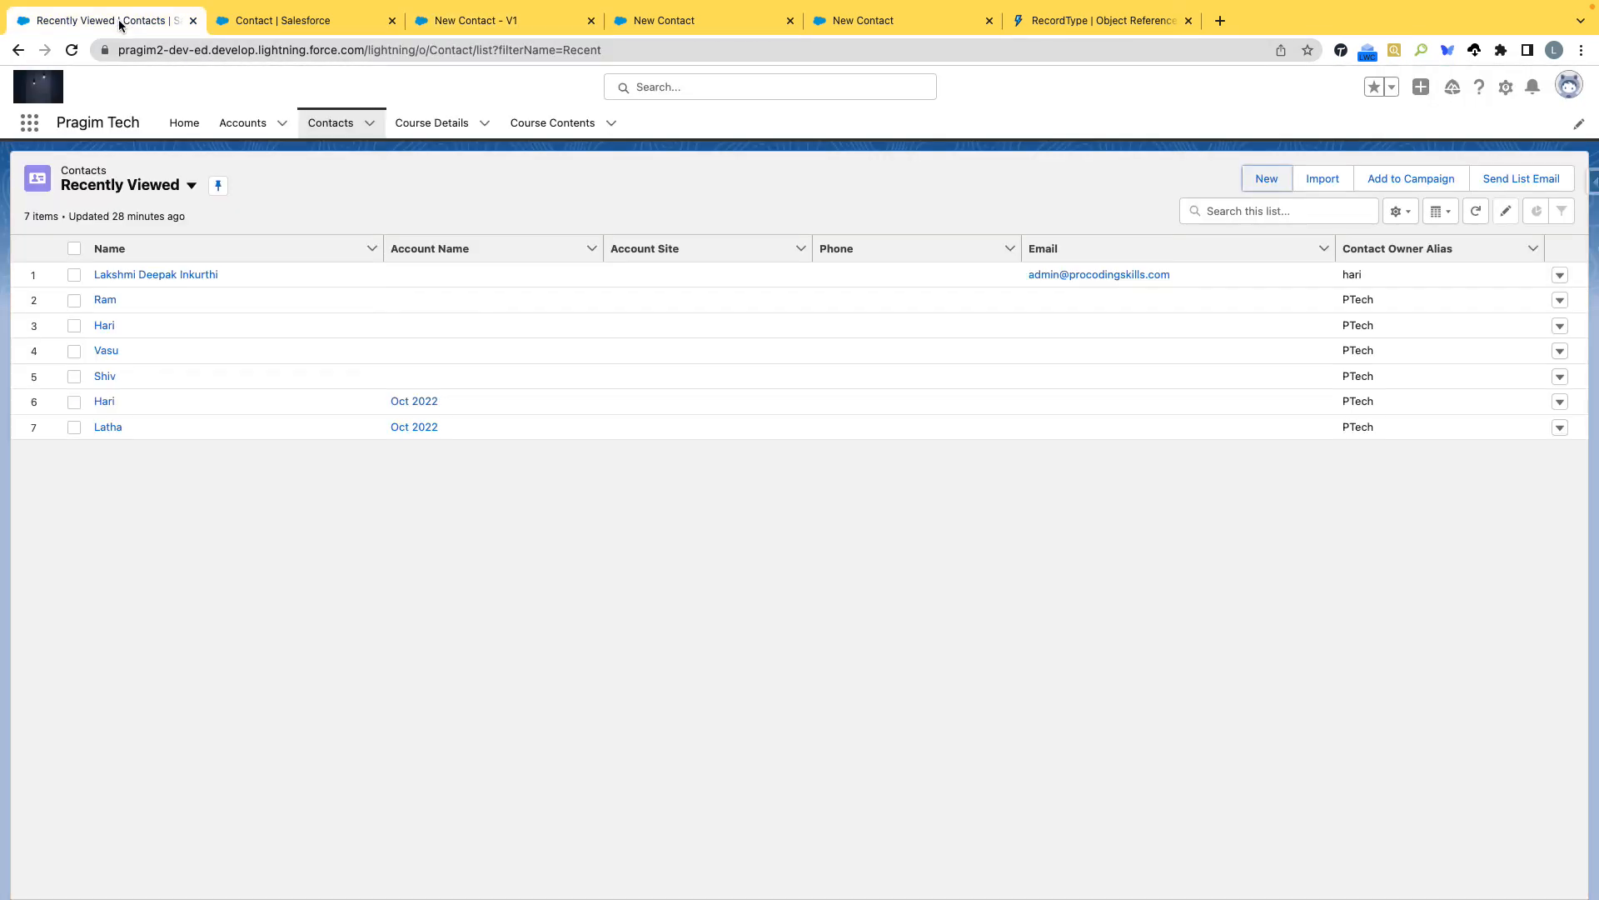
{"action": "left_click", "coordinate": [190, 131]}
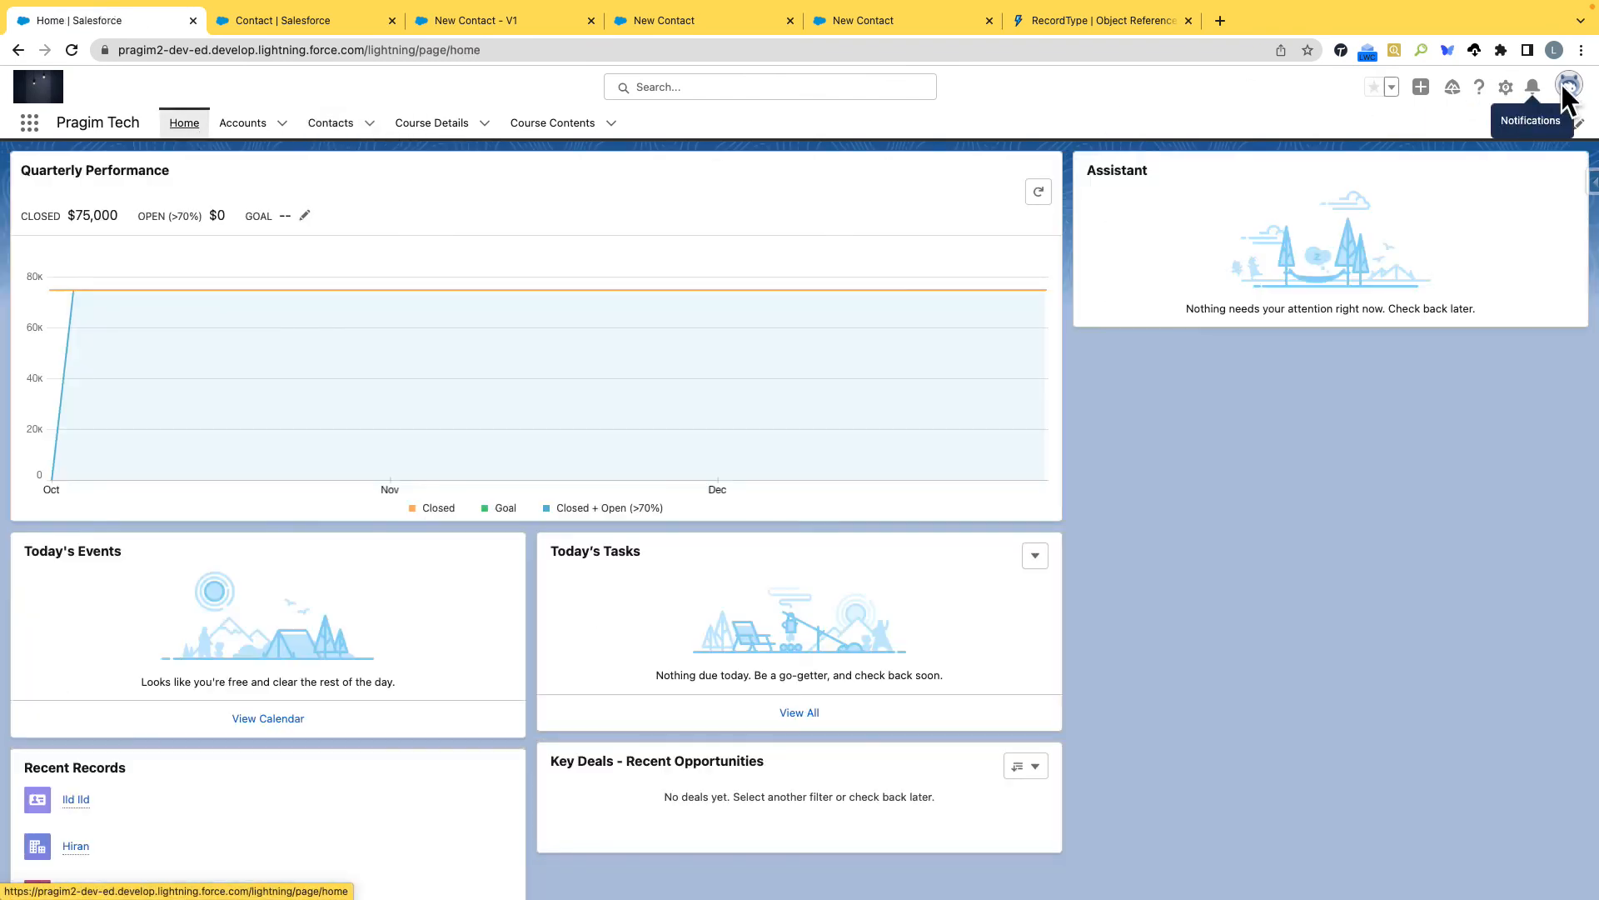
{"action": "left_click", "coordinate": [1505, 87]}
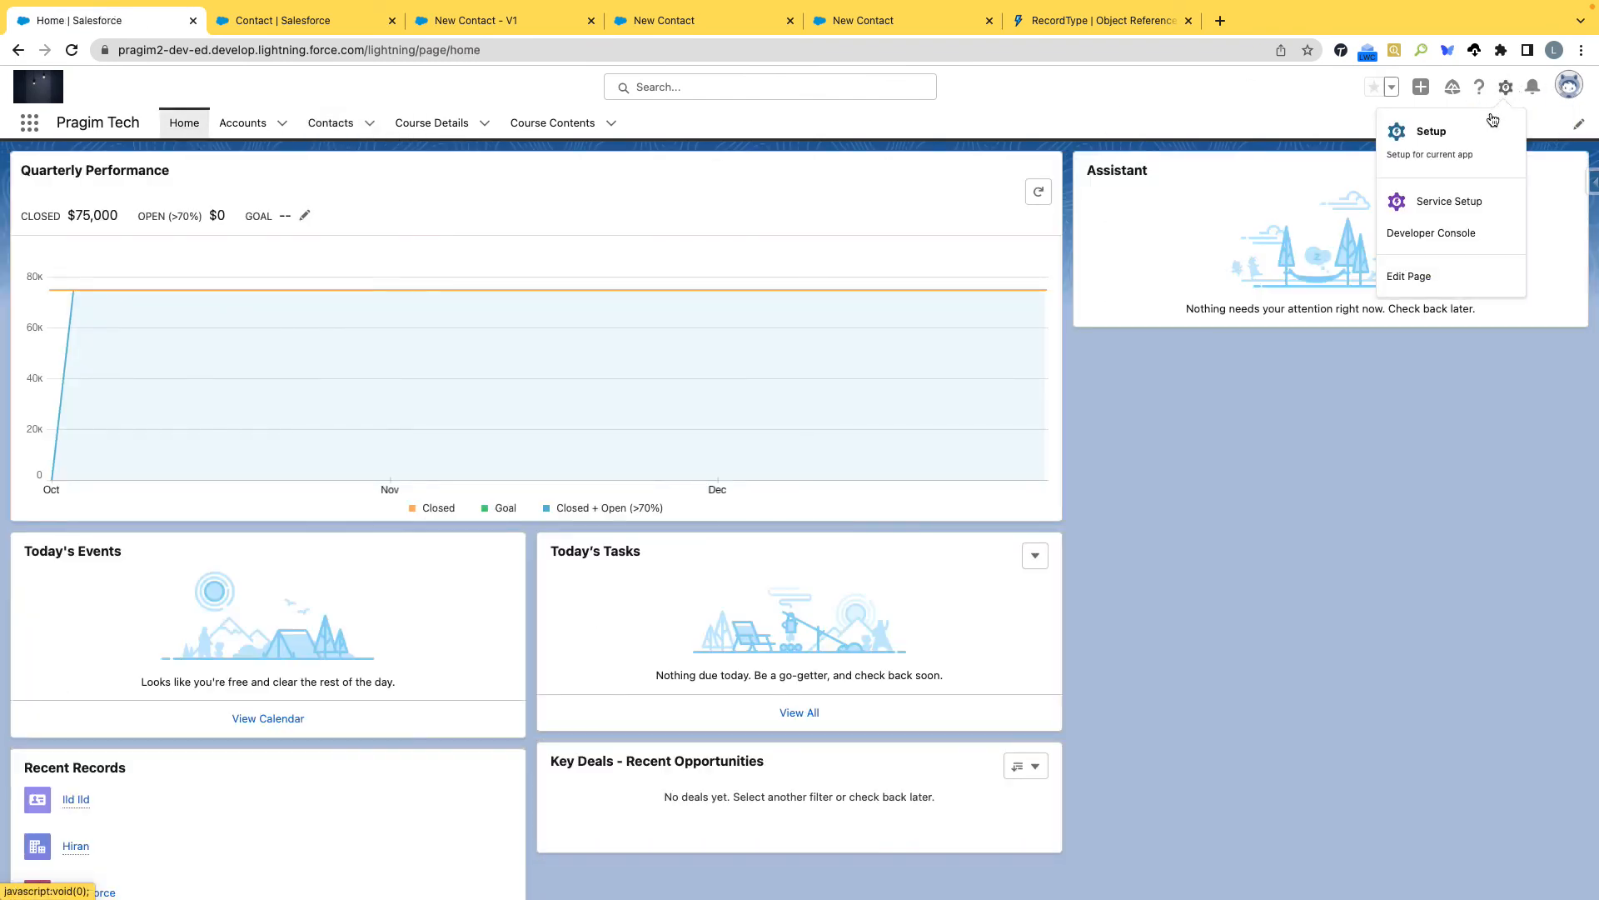
{"action": "left_click", "coordinate": [1426, 275]}
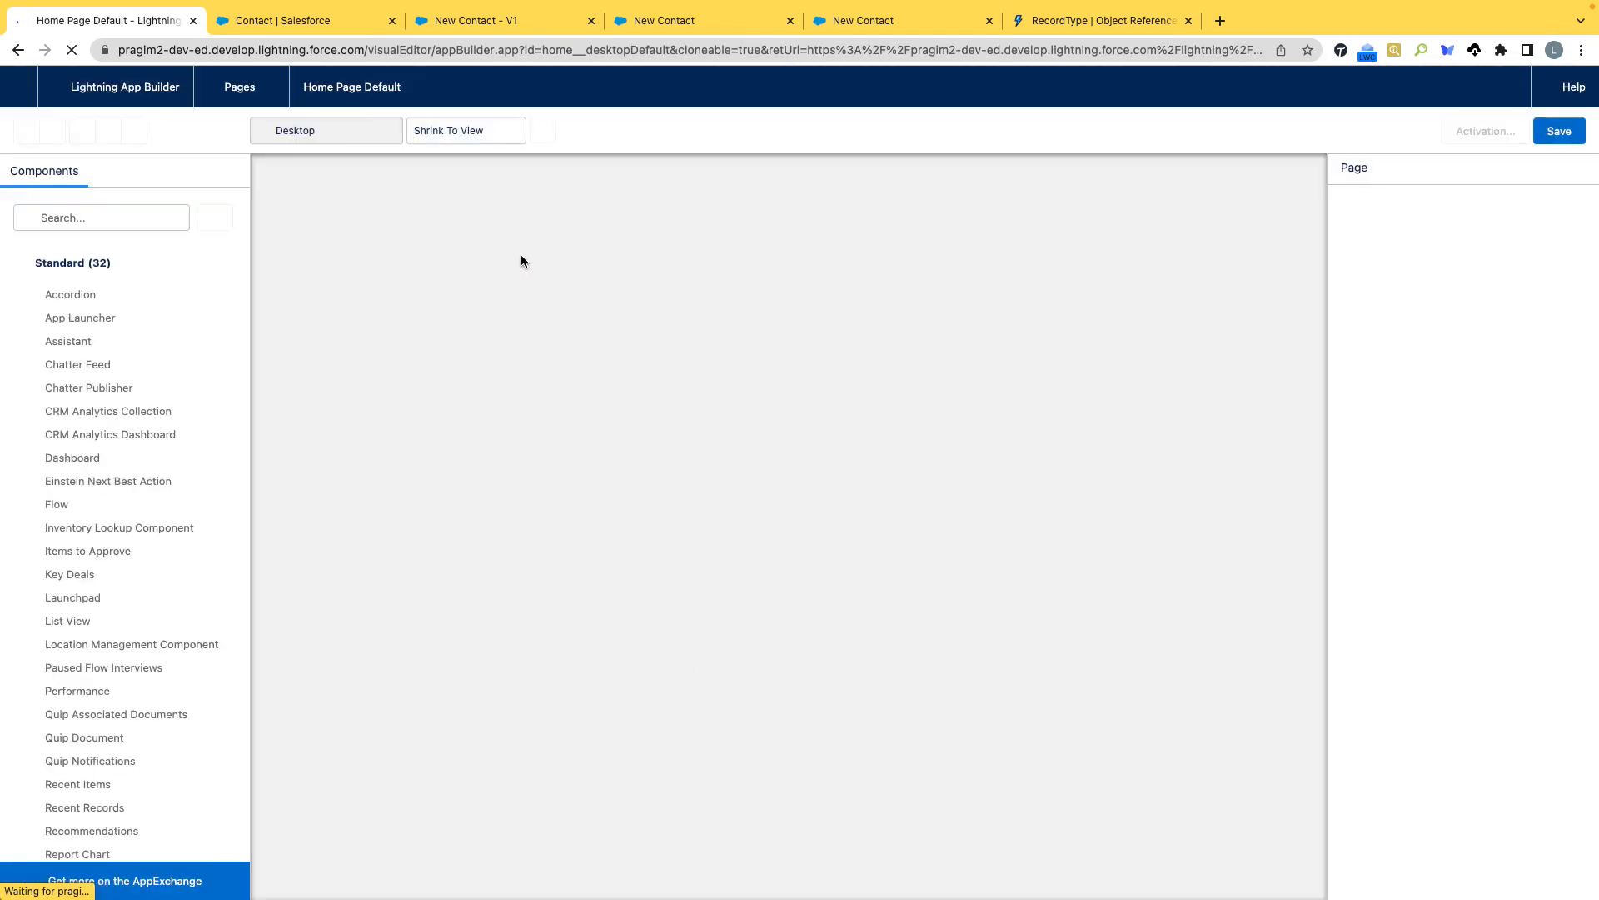
Find the Flow component with the search term "flow" and place it above the Assistant component on the home page.
{"action": "scroll", "coordinate": [111, 288], "scroll_direction": "down", "scroll_amount": 5}
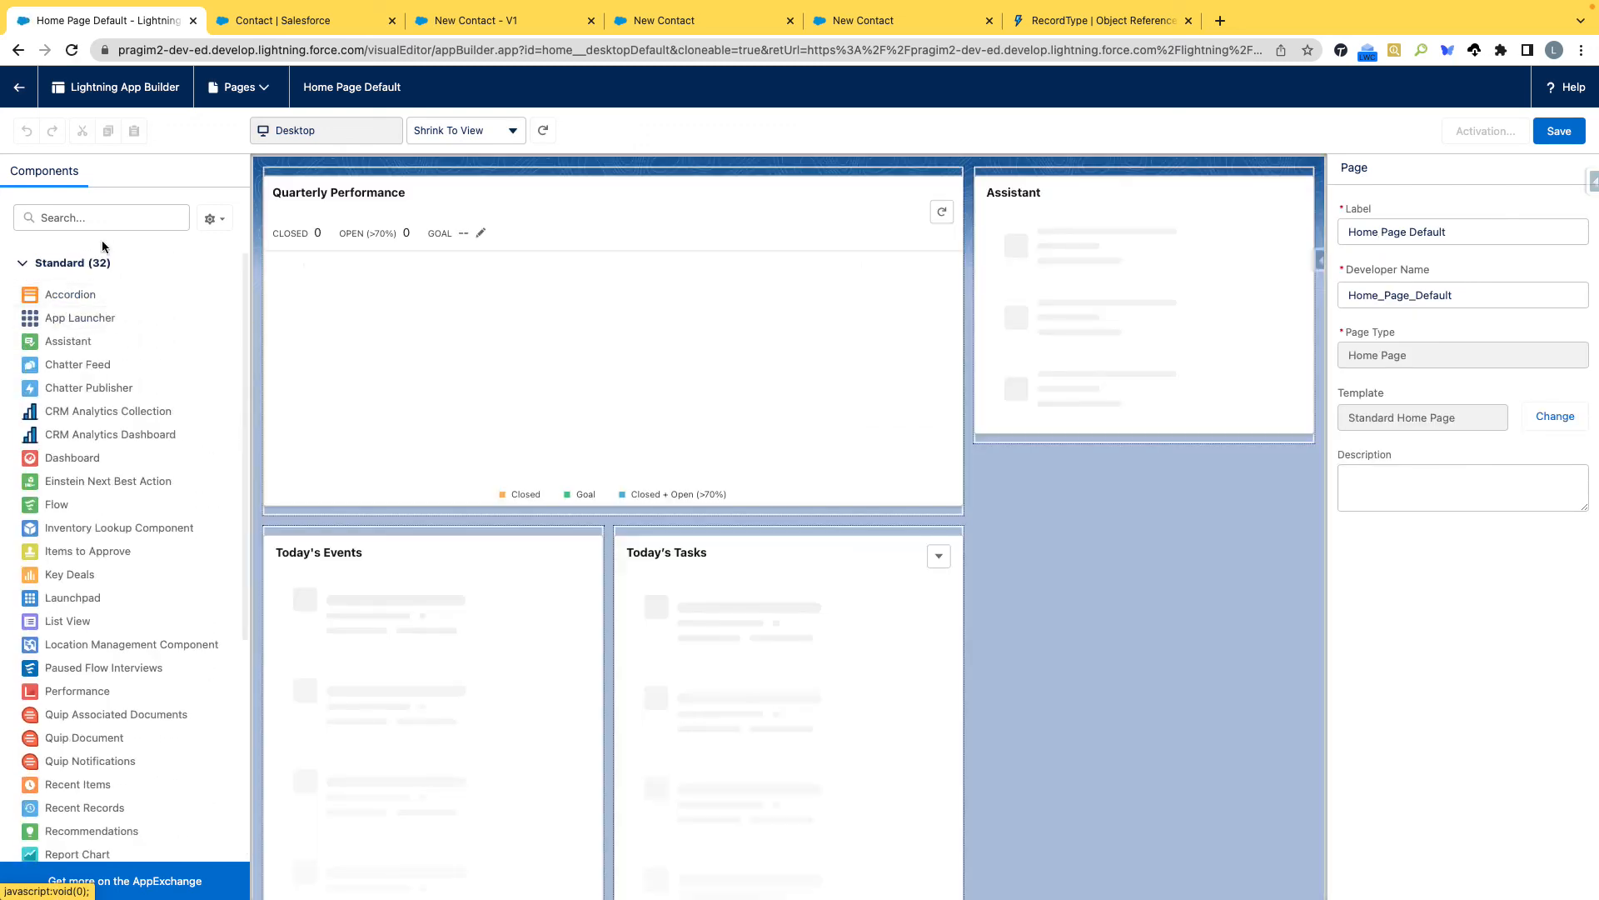
{"action": "left_click", "coordinate": [100, 217]}
{"action": "type", "text": "flow"}
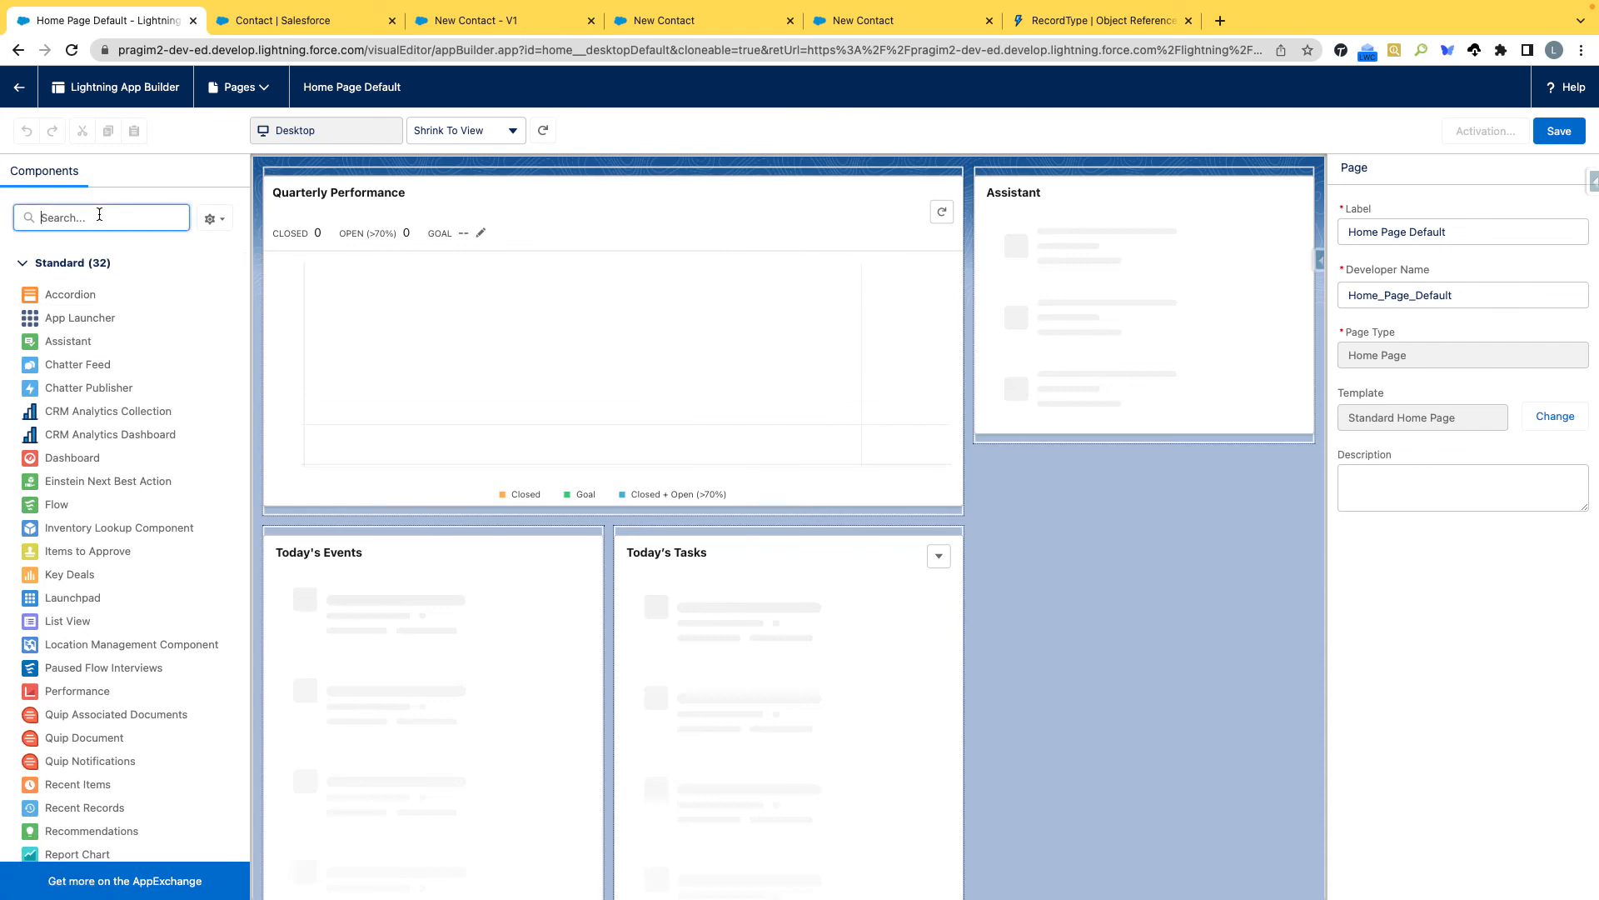
{"action": "left_click_drag", "start_coordinate": [99, 294], "coordinate": [1048, 325]}
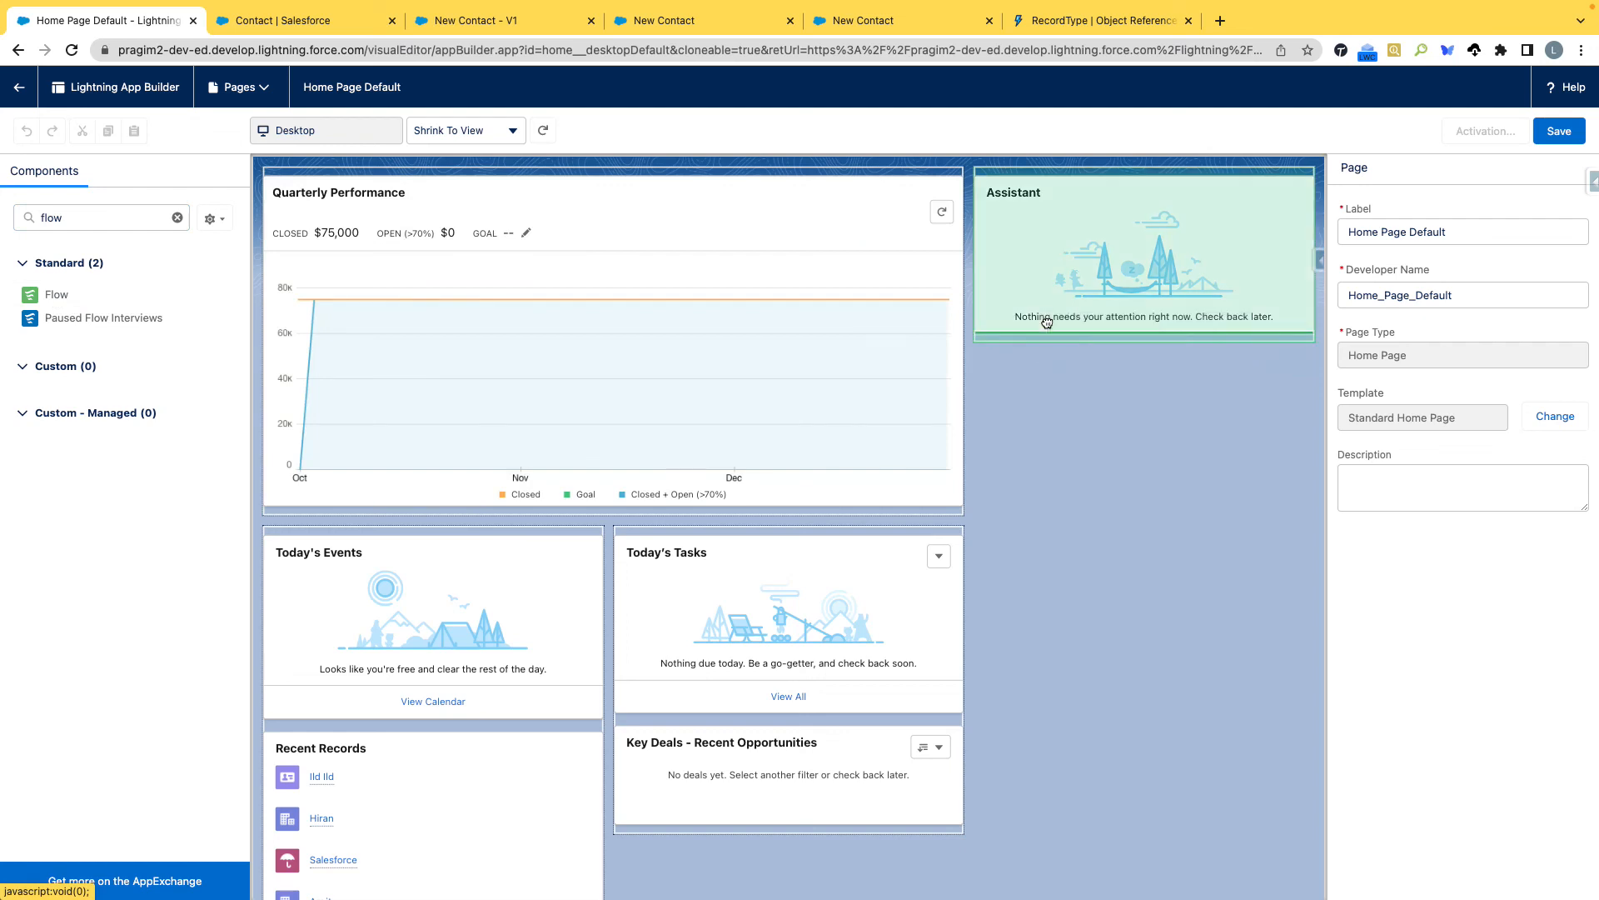
{"action": "left_click_drag", "start_coordinate": [1195, 370], "coordinate": [1187, 176]}
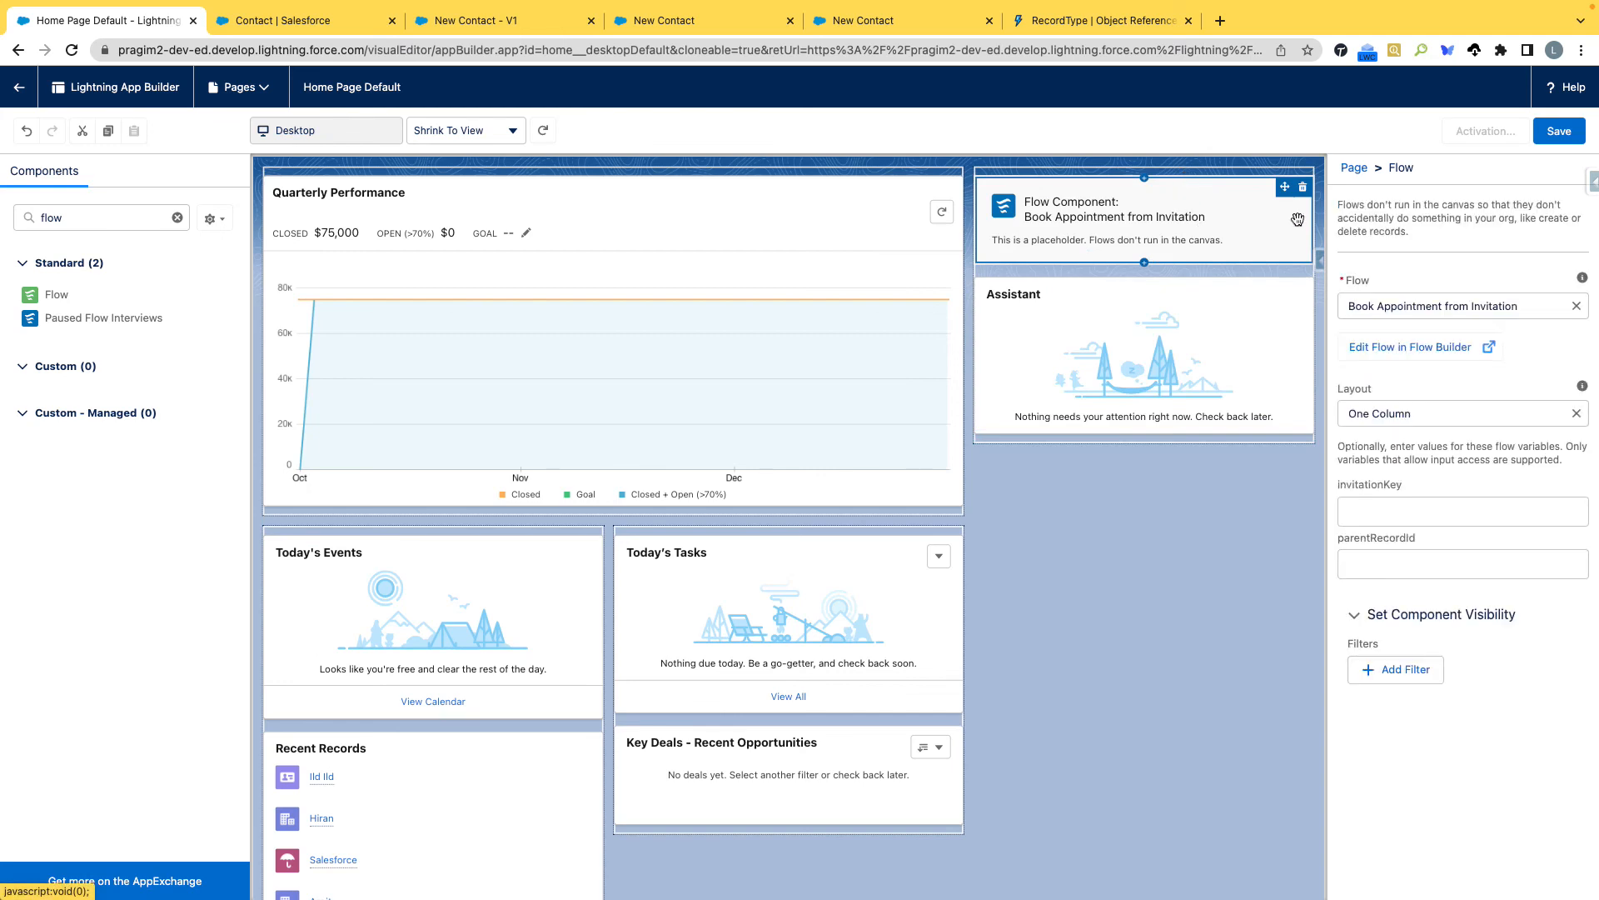
Replace the flow selected in the new Flow component with New Contact.
{"action": "left_click", "coordinate": [1576, 306]}
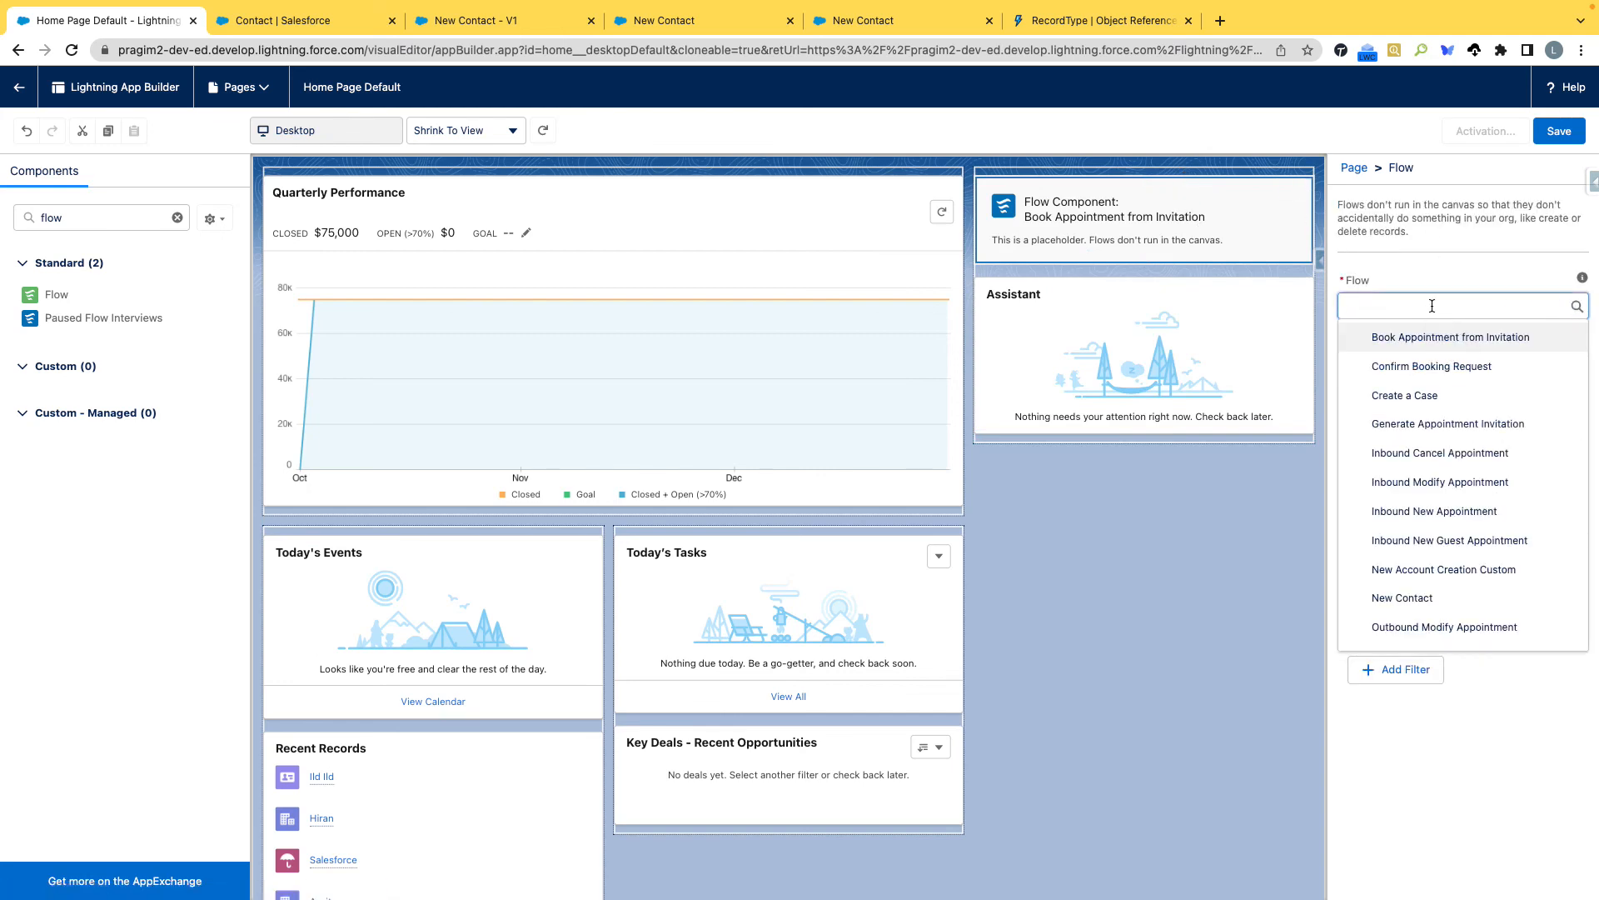
{"action": "key", "text": "ctrl+v"}
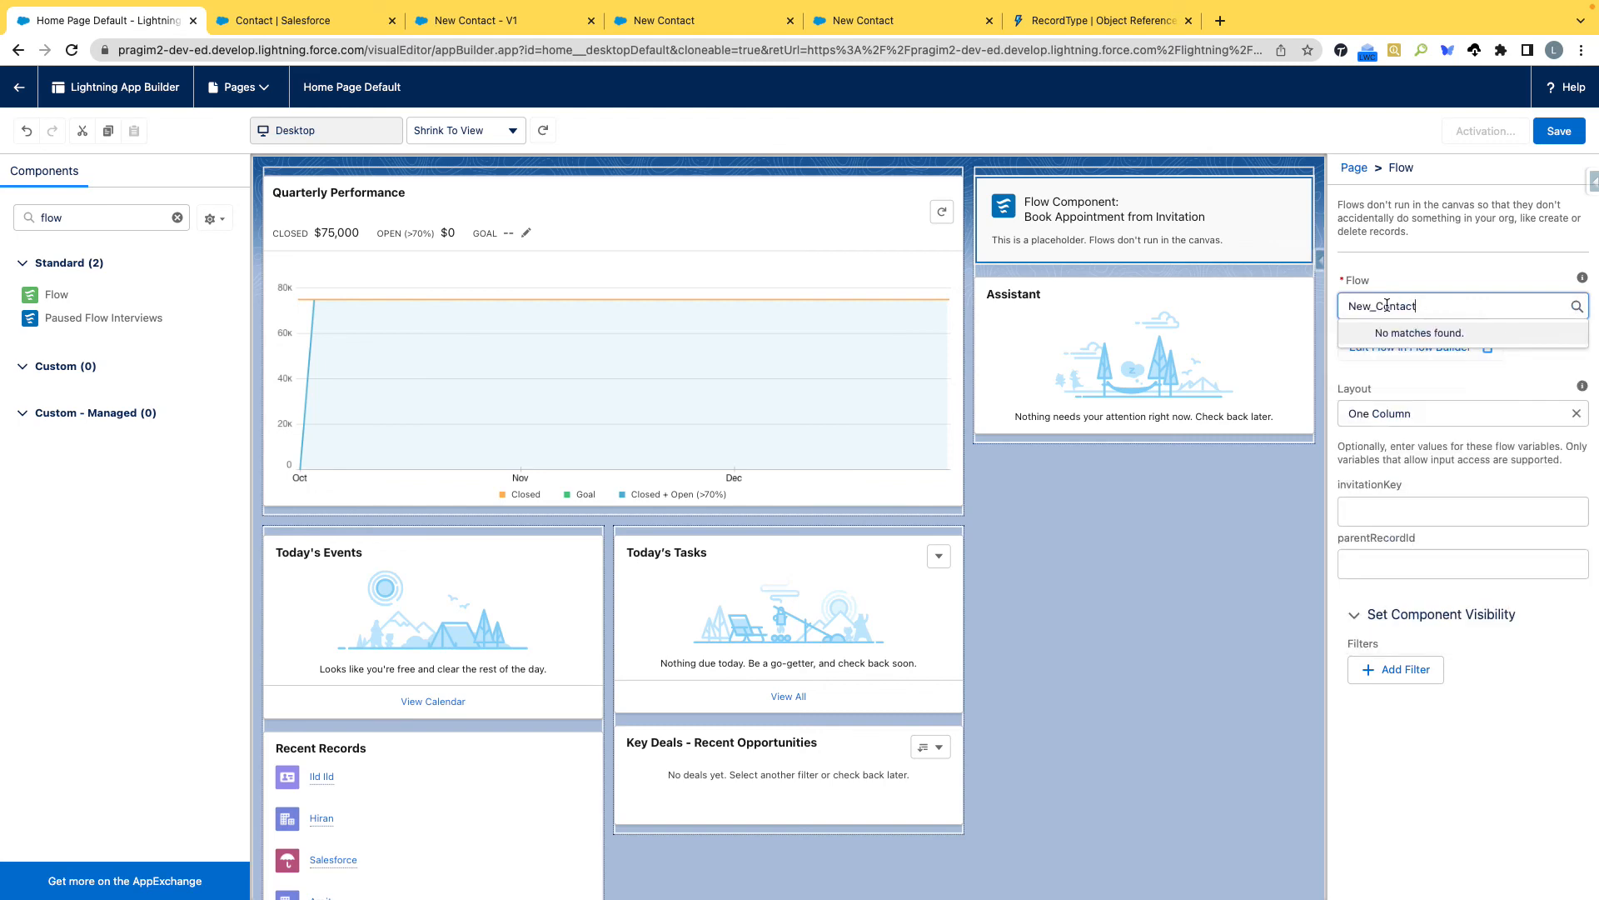
{"action": "key", "text": "BackSpace"}
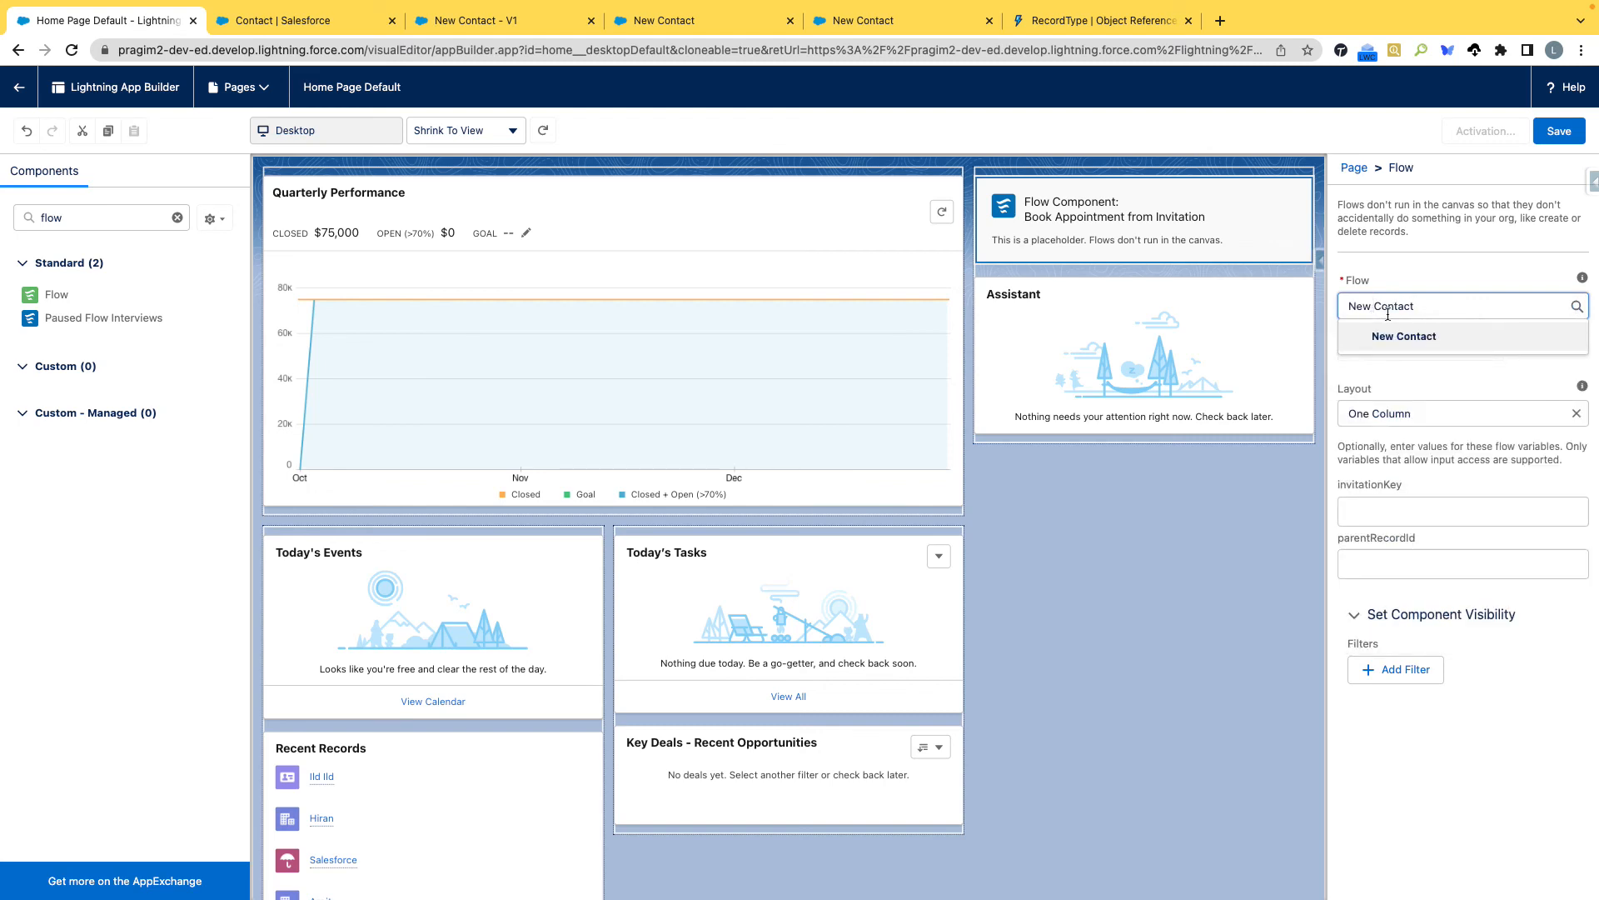
{"action": "left_click", "coordinate": [1404, 338]}
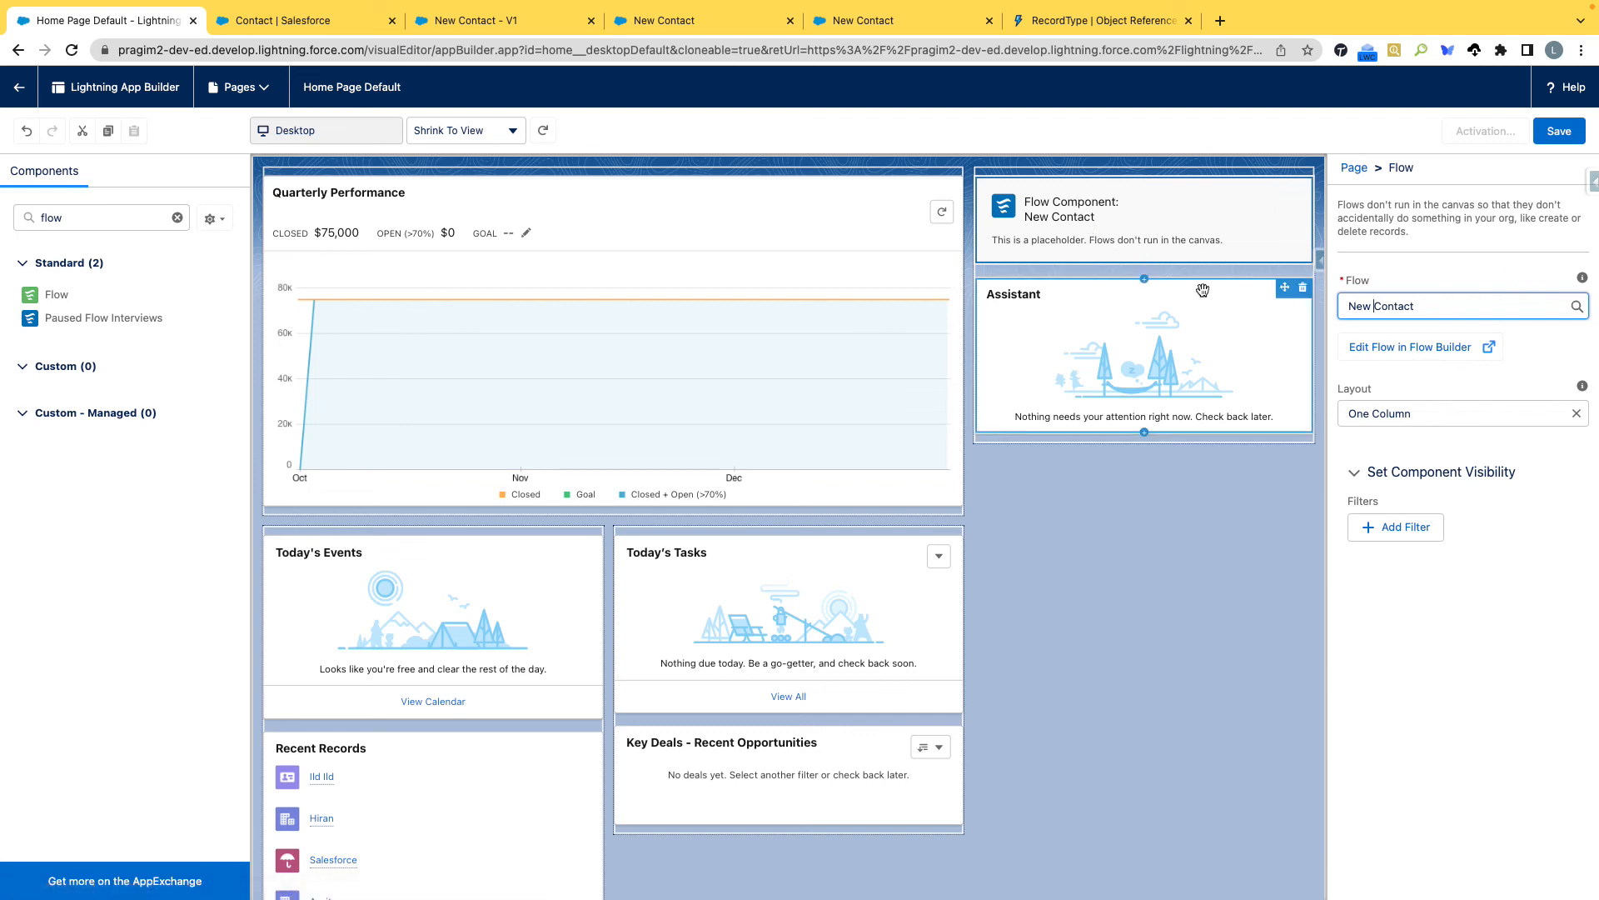
Save and activate the page as the org default, and return to the Pragim Tech home page.
{"action": "left_click", "coordinate": [1568, 136]}
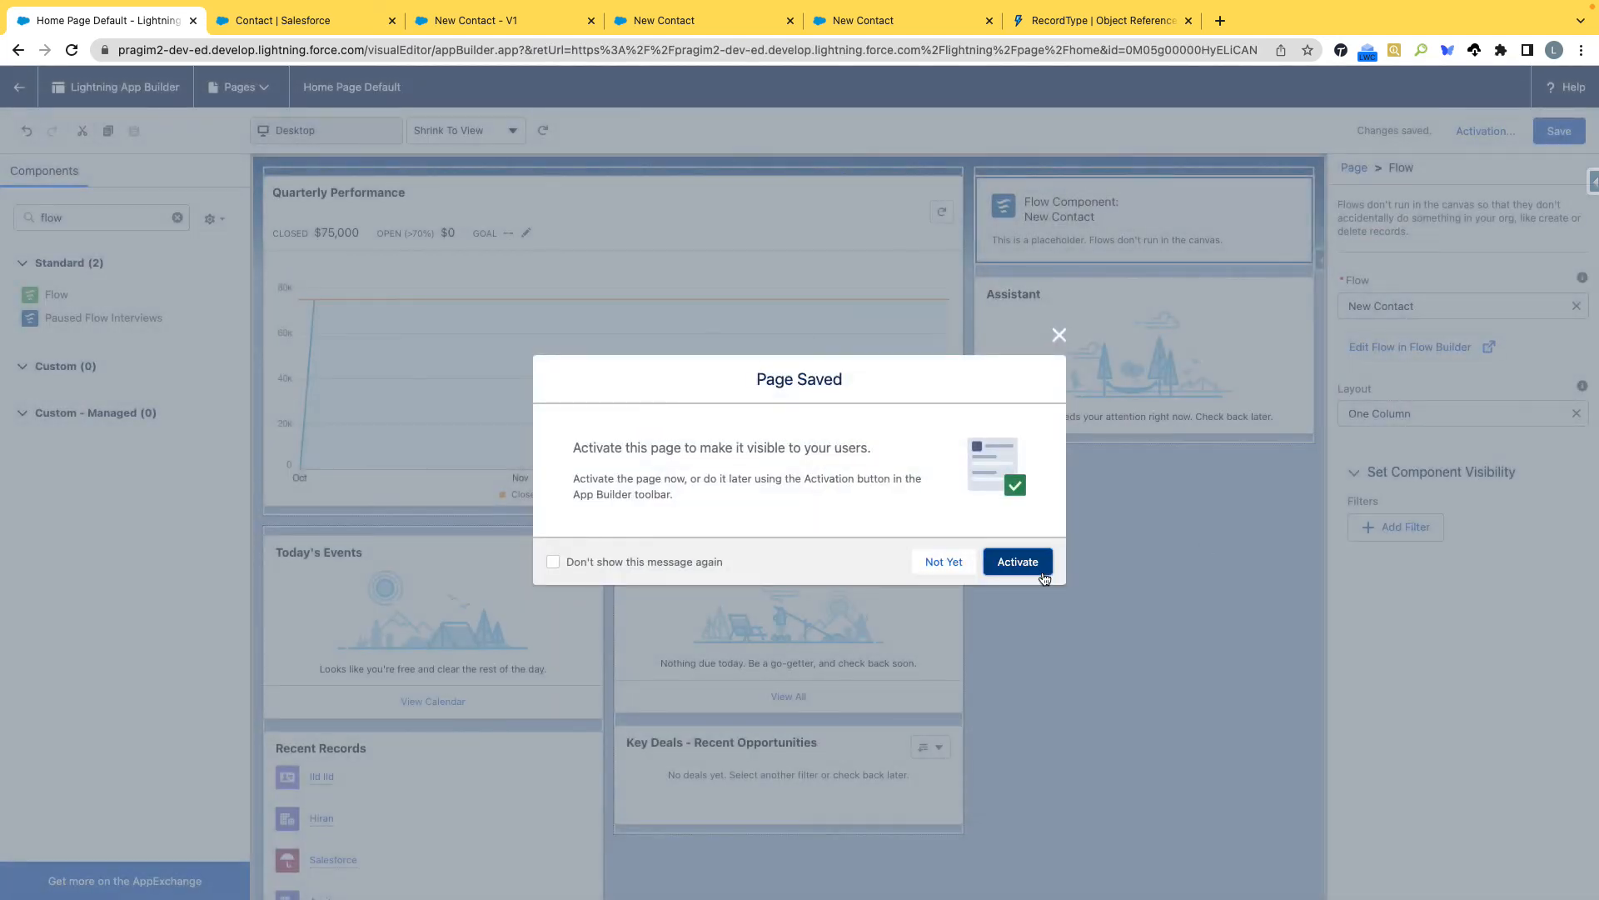
{"action": "left_click", "coordinate": [1013, 563]}
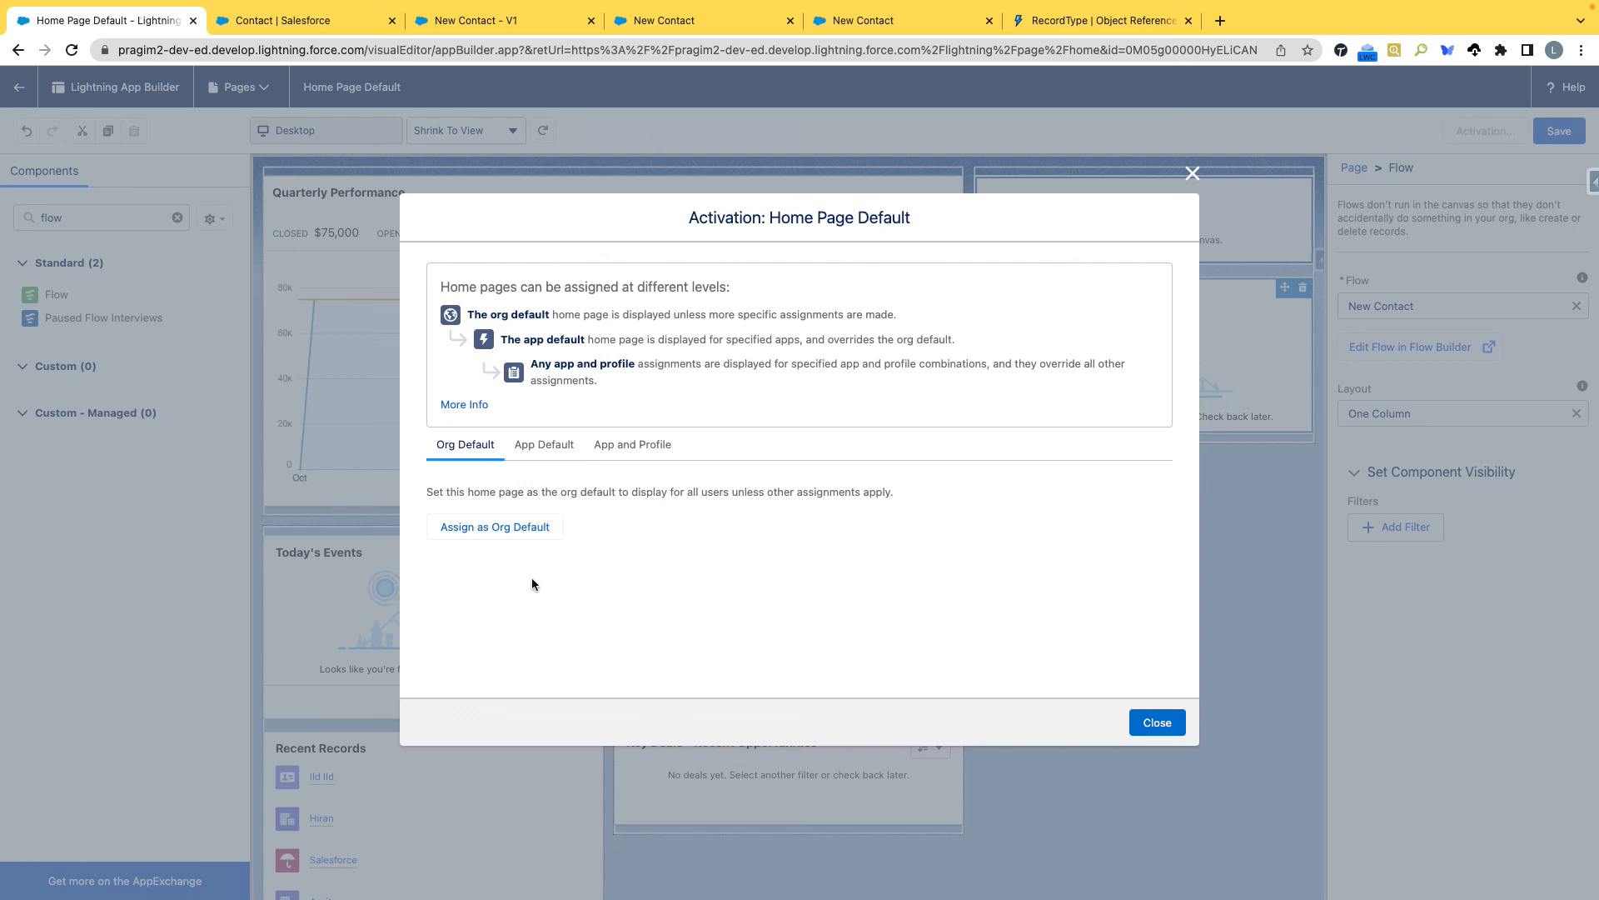
{"action": "left_click", "coordinate": [501, 538]}
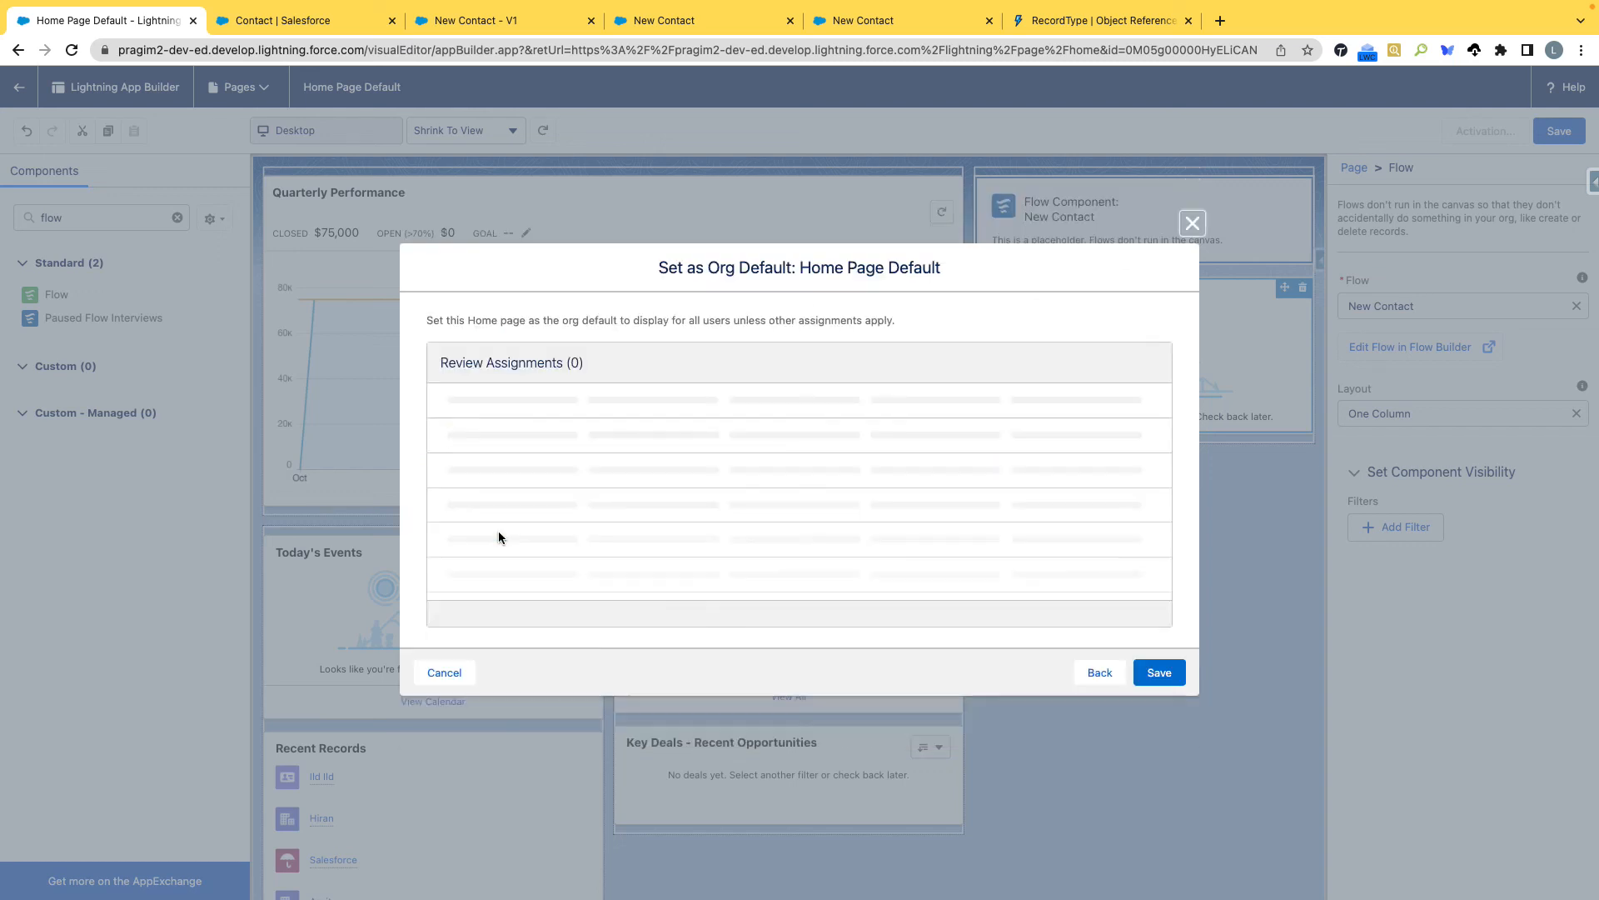
{"action": "left_click", "coordinate": [1165, 673]}
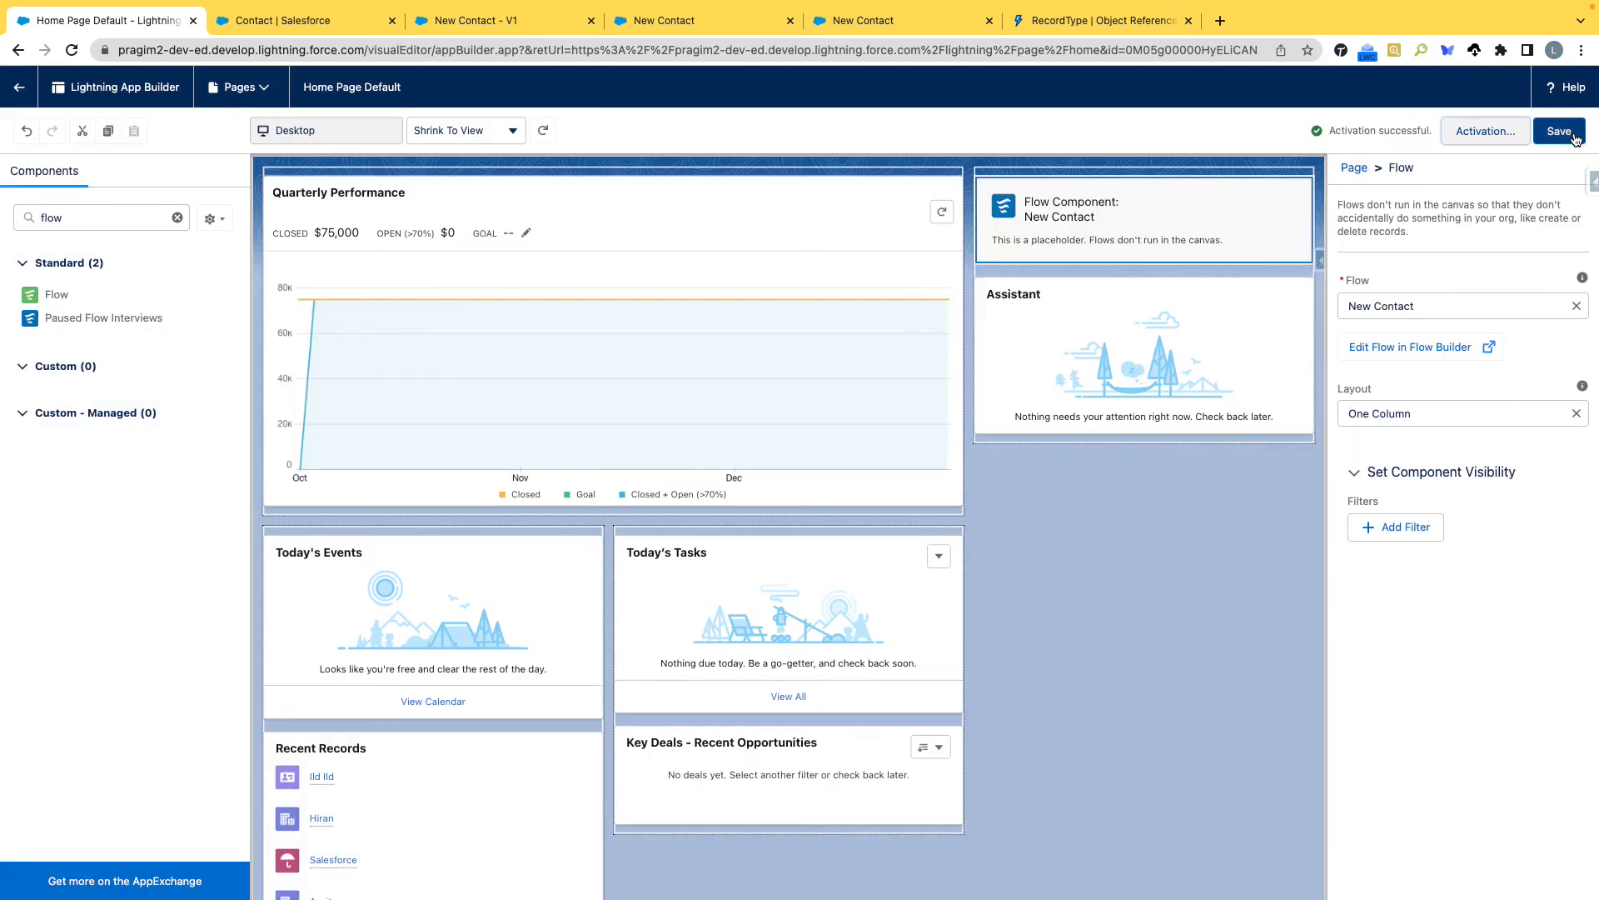
{"action": "left_click", "coordinate": [1569, 135]}
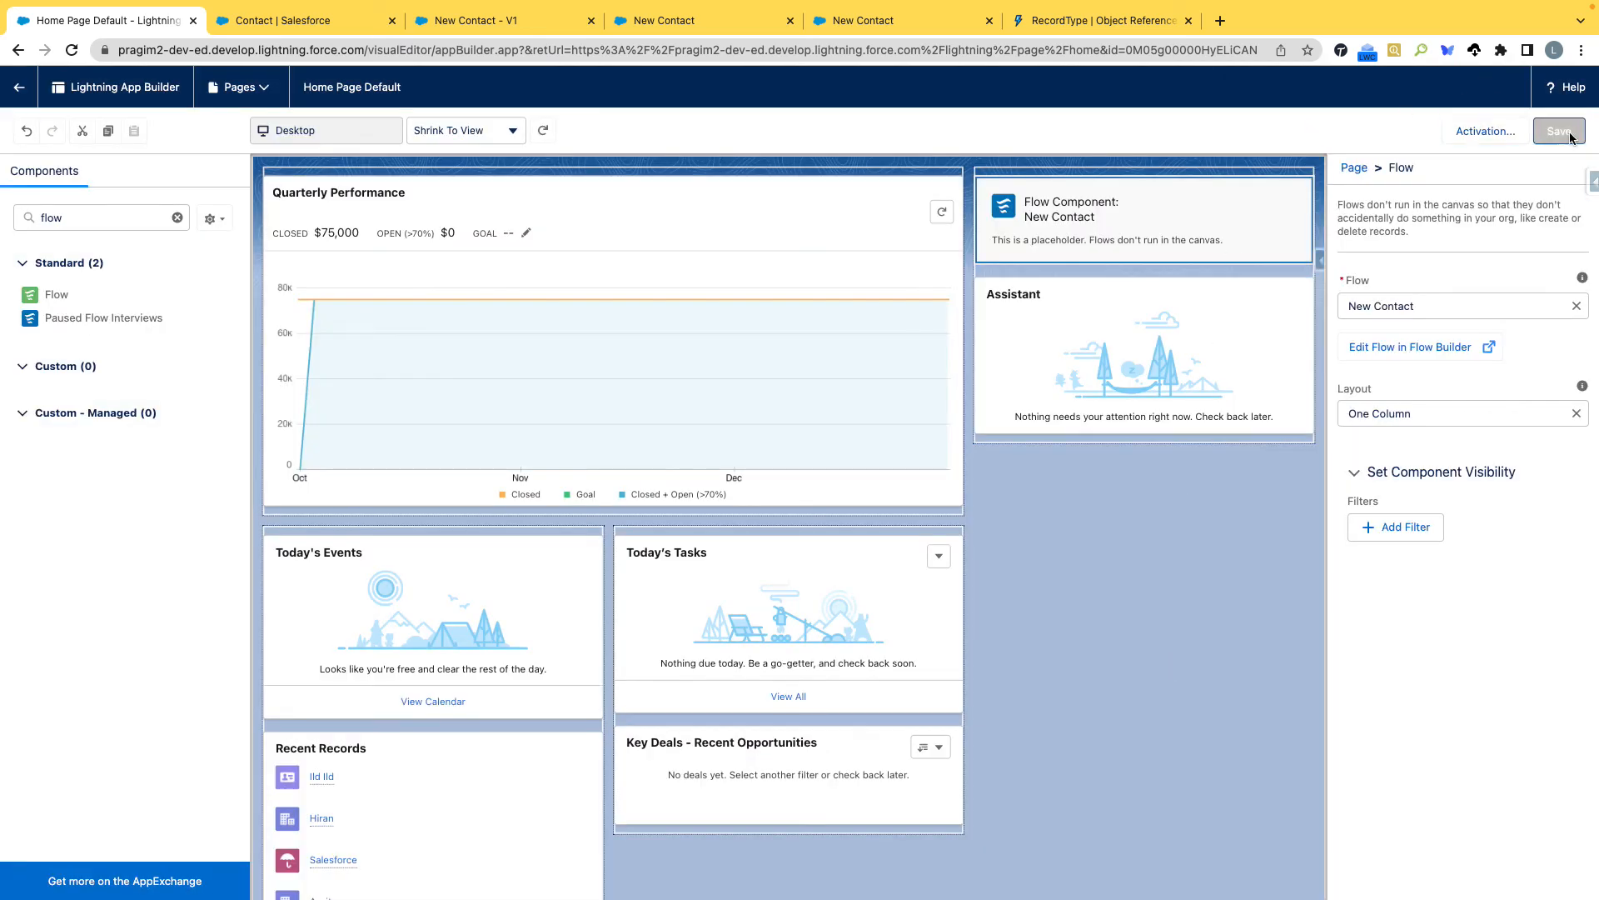
{"action": "left_click", "coordinate": [19, 90]}
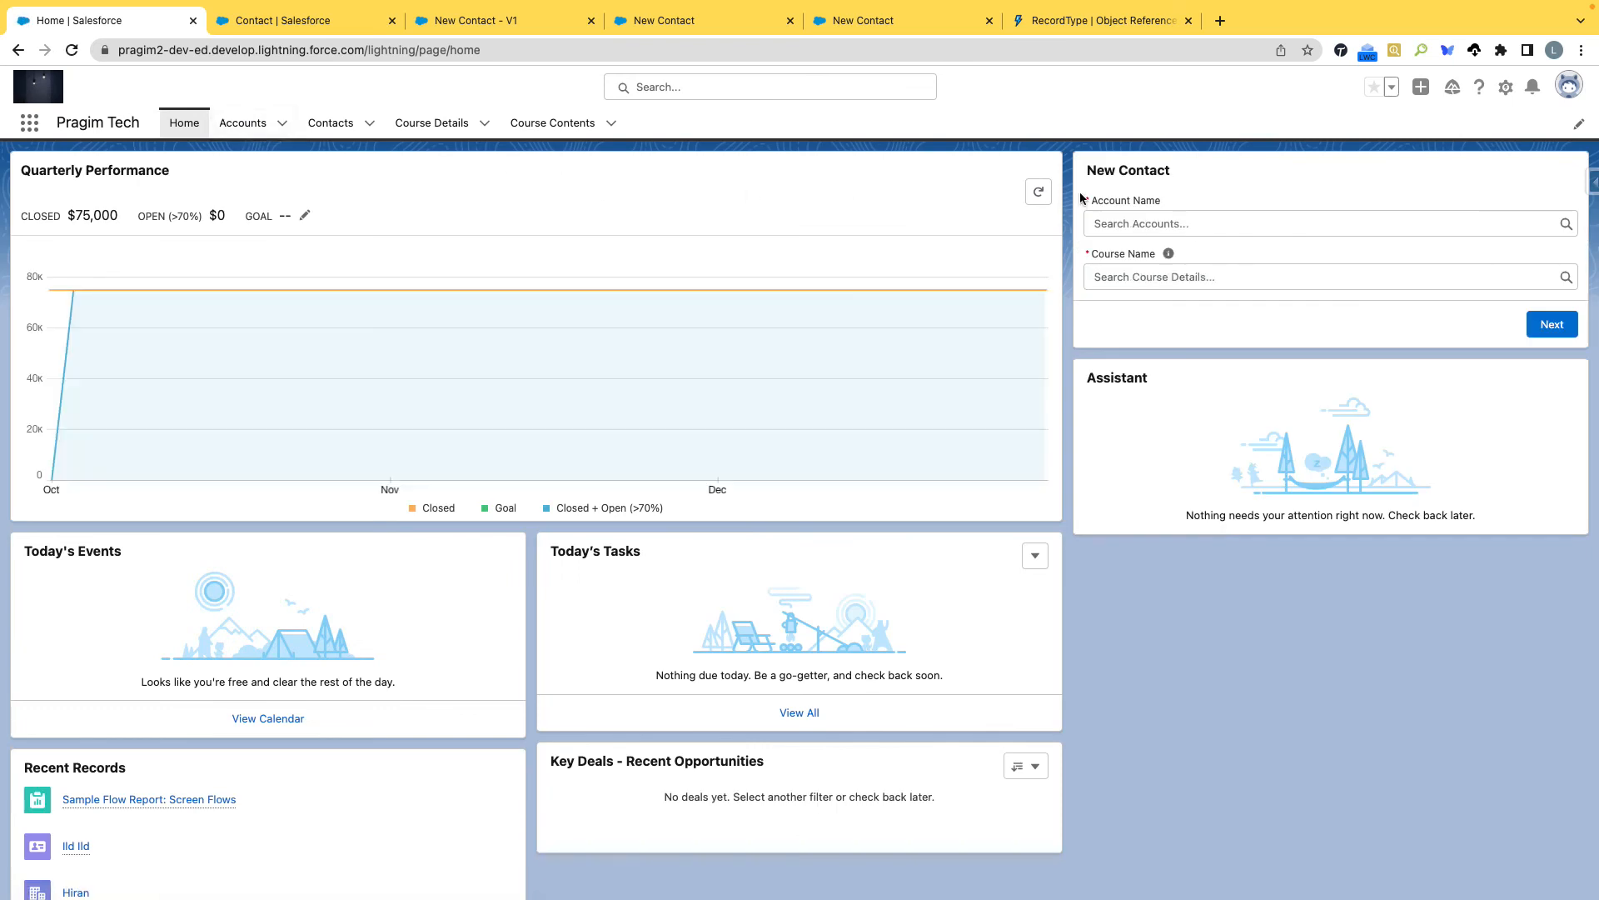
In the home page's New Contact flow, choose a recent account and the Salesforce course, and continue to the contact details.
{"action": "left_click_drag", "start_coordinate": [1077, 157], "coordinate": [1537, 278]}
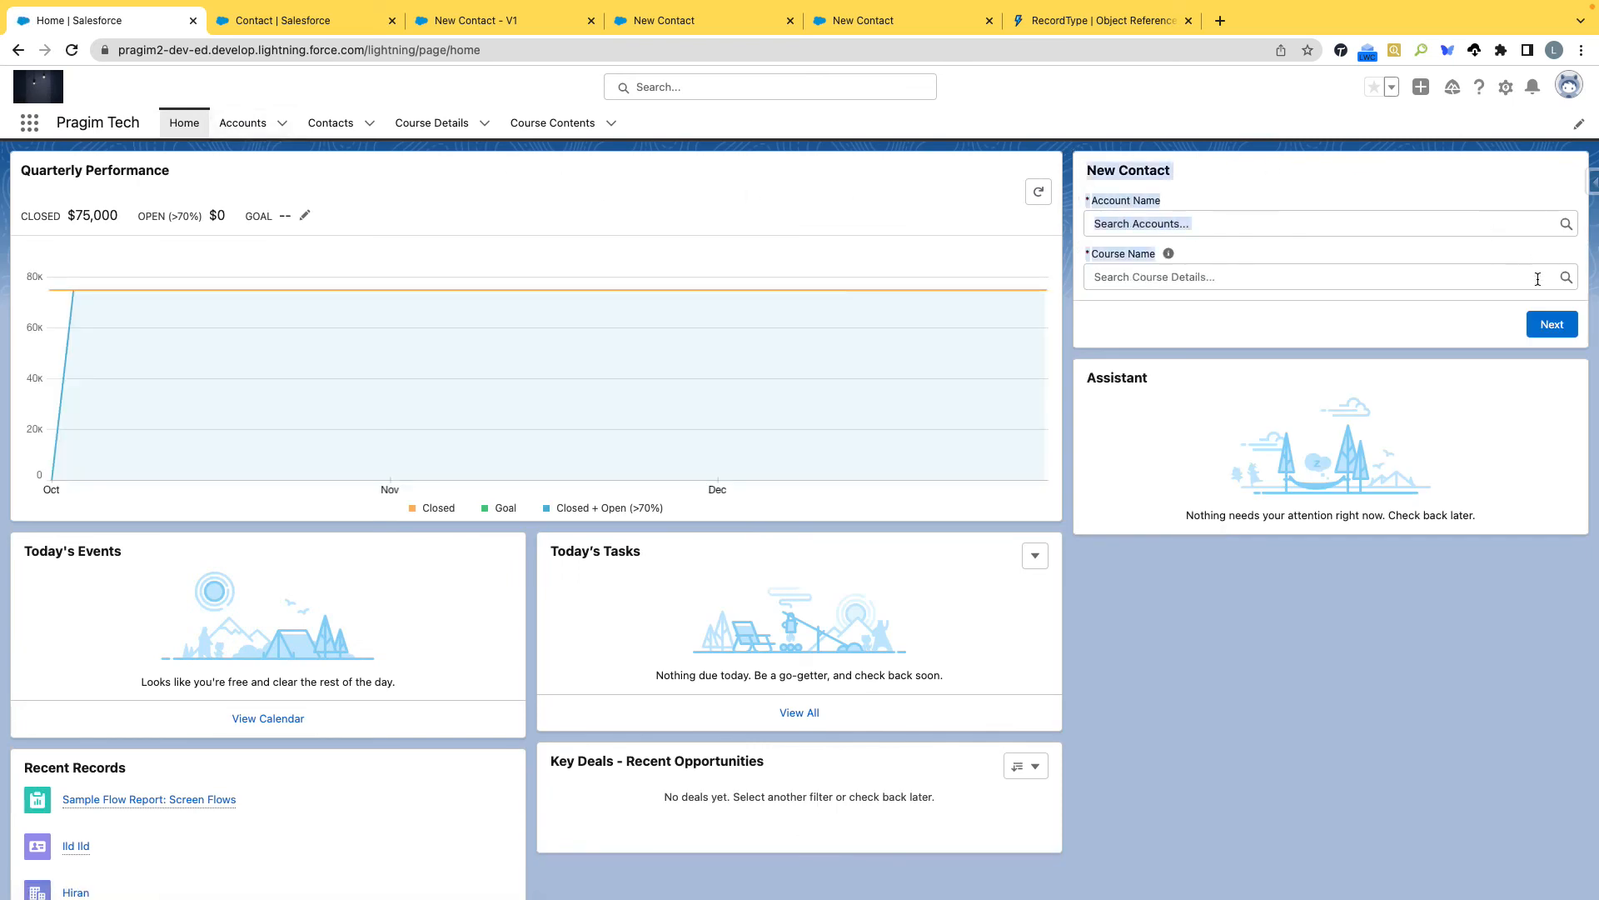
{"action": "left_click", "coordinate": [1388, 328]}
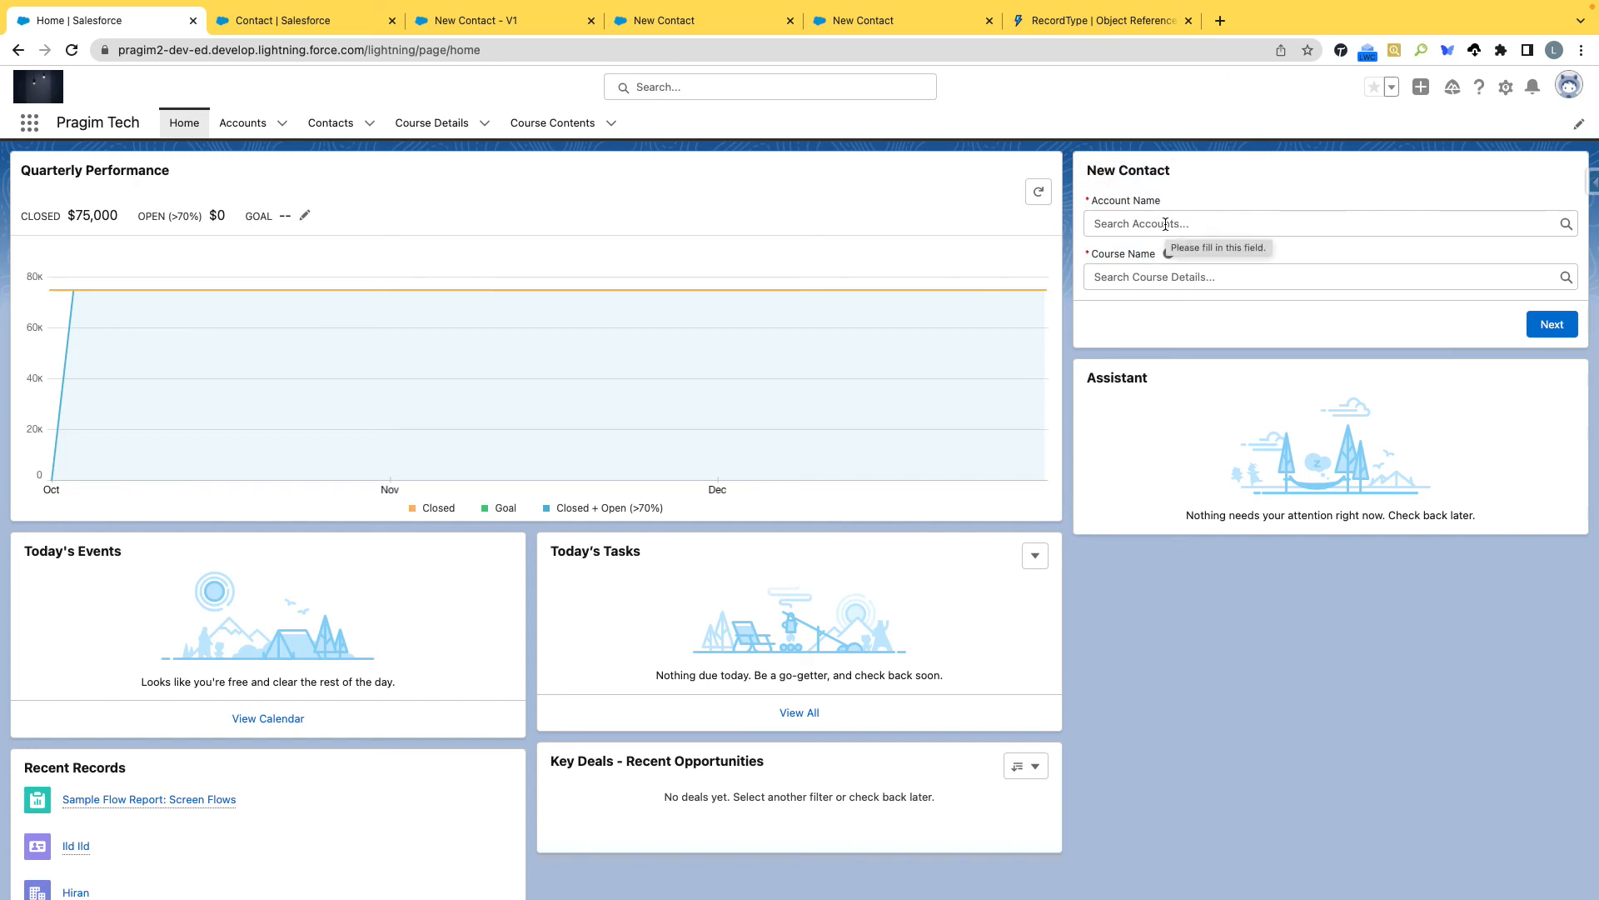
{"action": "left_click", "coordinate": [1165, 224]}
{"action": "left_click", "coordinate": [1167, 284]}
{"action": "left_click", "coordinate": [1167, 284]}
{"action": "left_click", "coordinate": [1147, 335]}
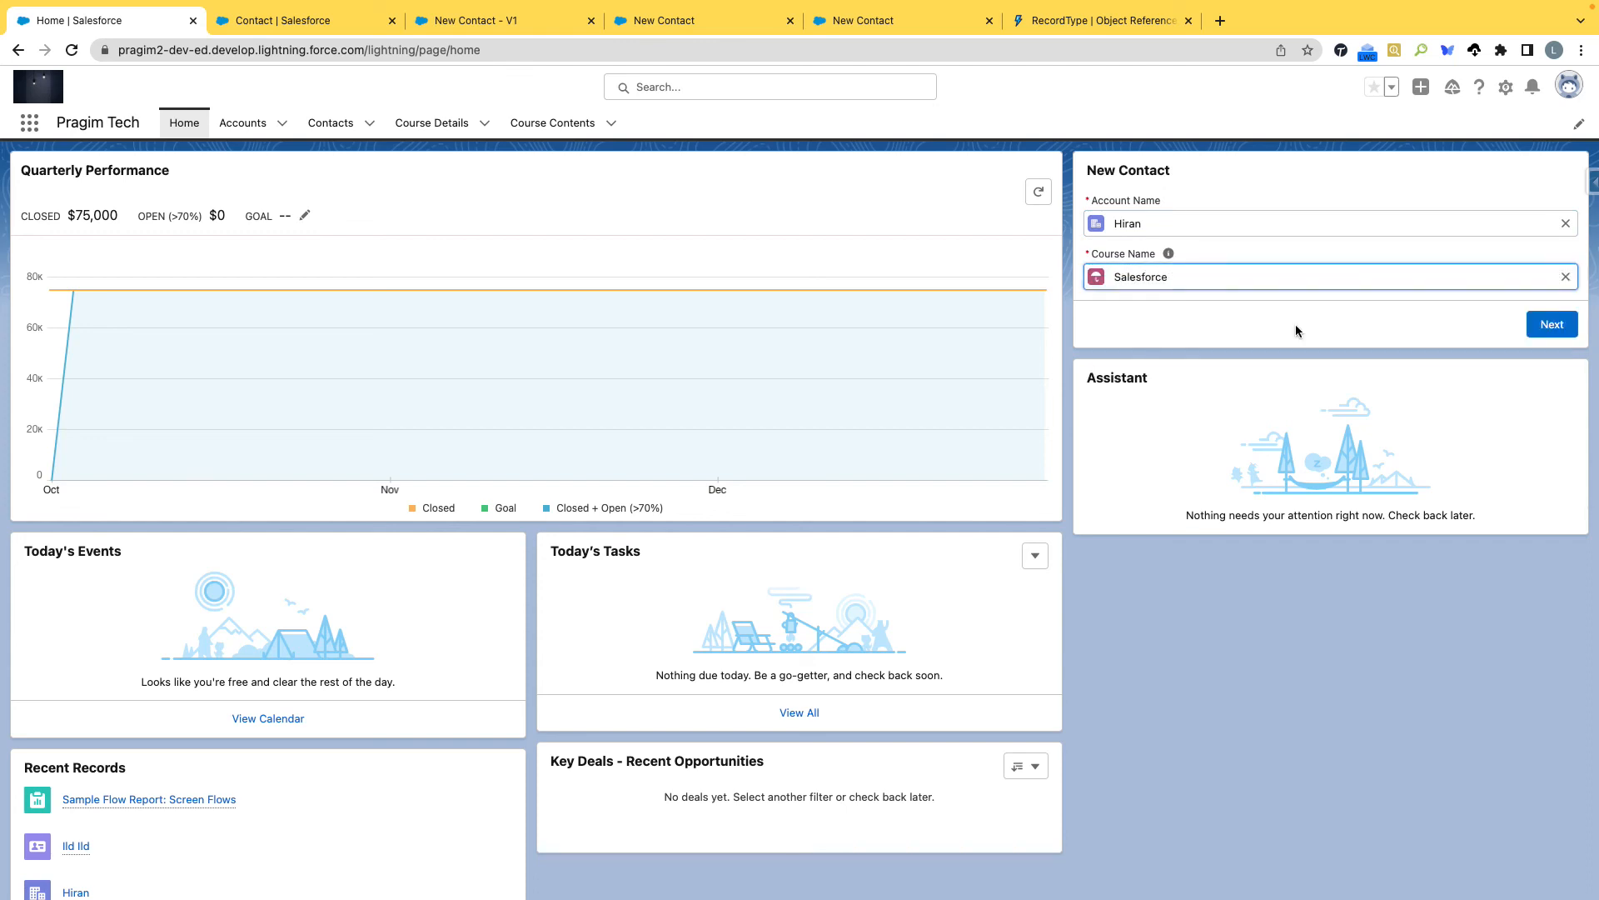
{"action": "left_click", "coordinate": [1554, 326]}
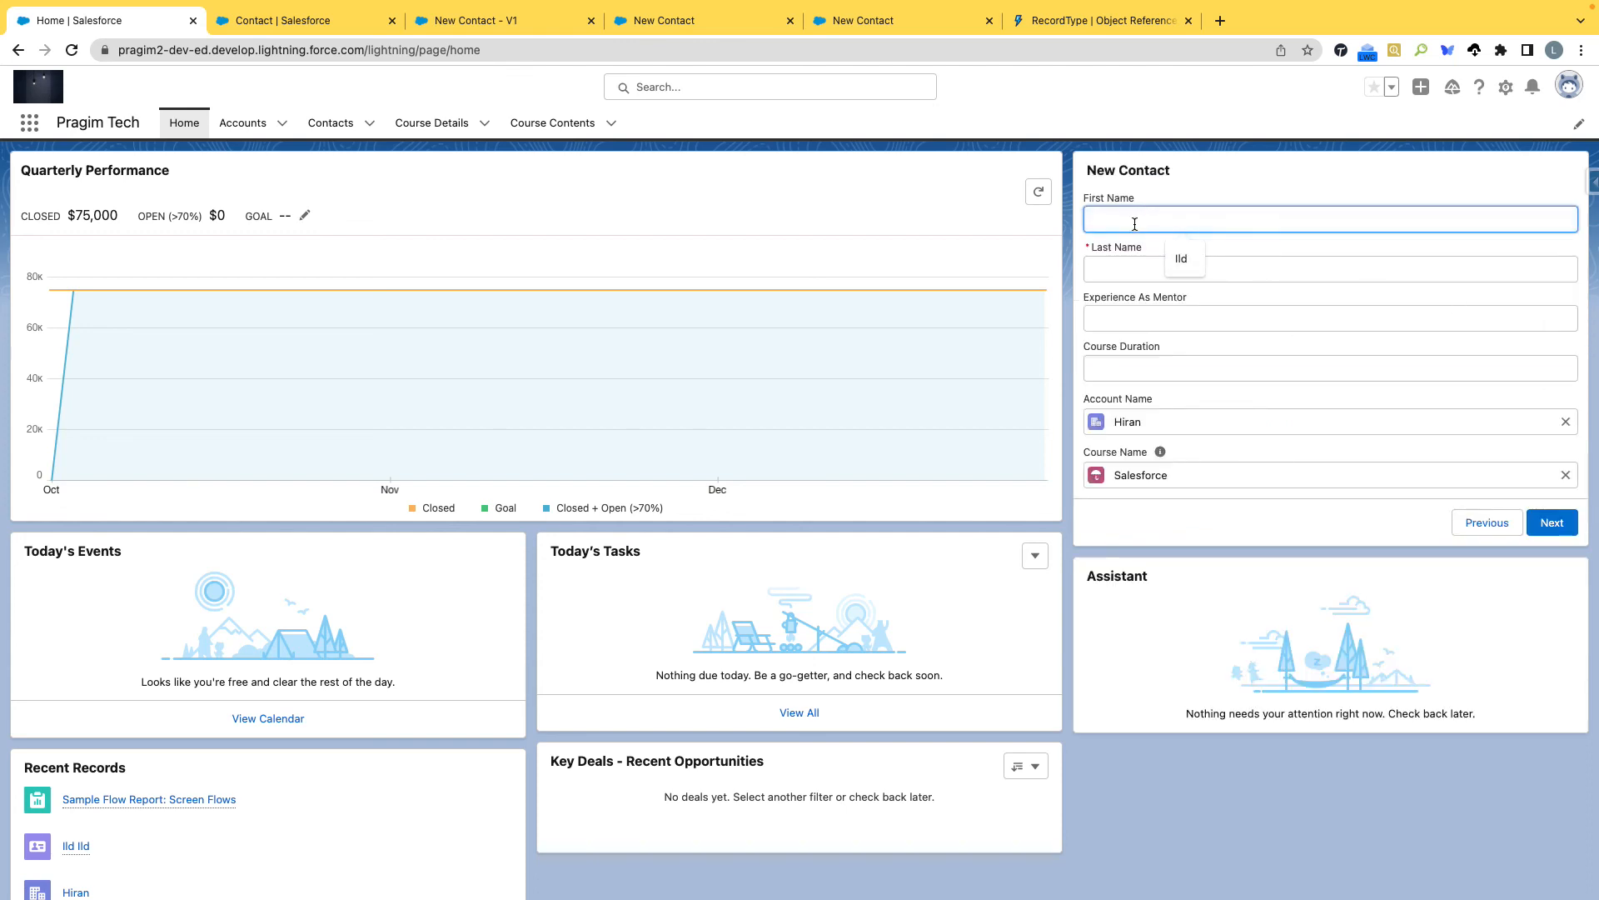
Enter the contact's first and last names, set Experience As Mentor to 9 and Course Duration to 9, then submit and finish the flow.
{"action": "key", "text": "Tab"}
{"action": "key", "text": "Tab"}
{"action": "type", "text": "9"}
{"action": "key", "text": "Tab"}
{"action": "type", "text": "9"}
{"action": "key", "text": "Tab"}
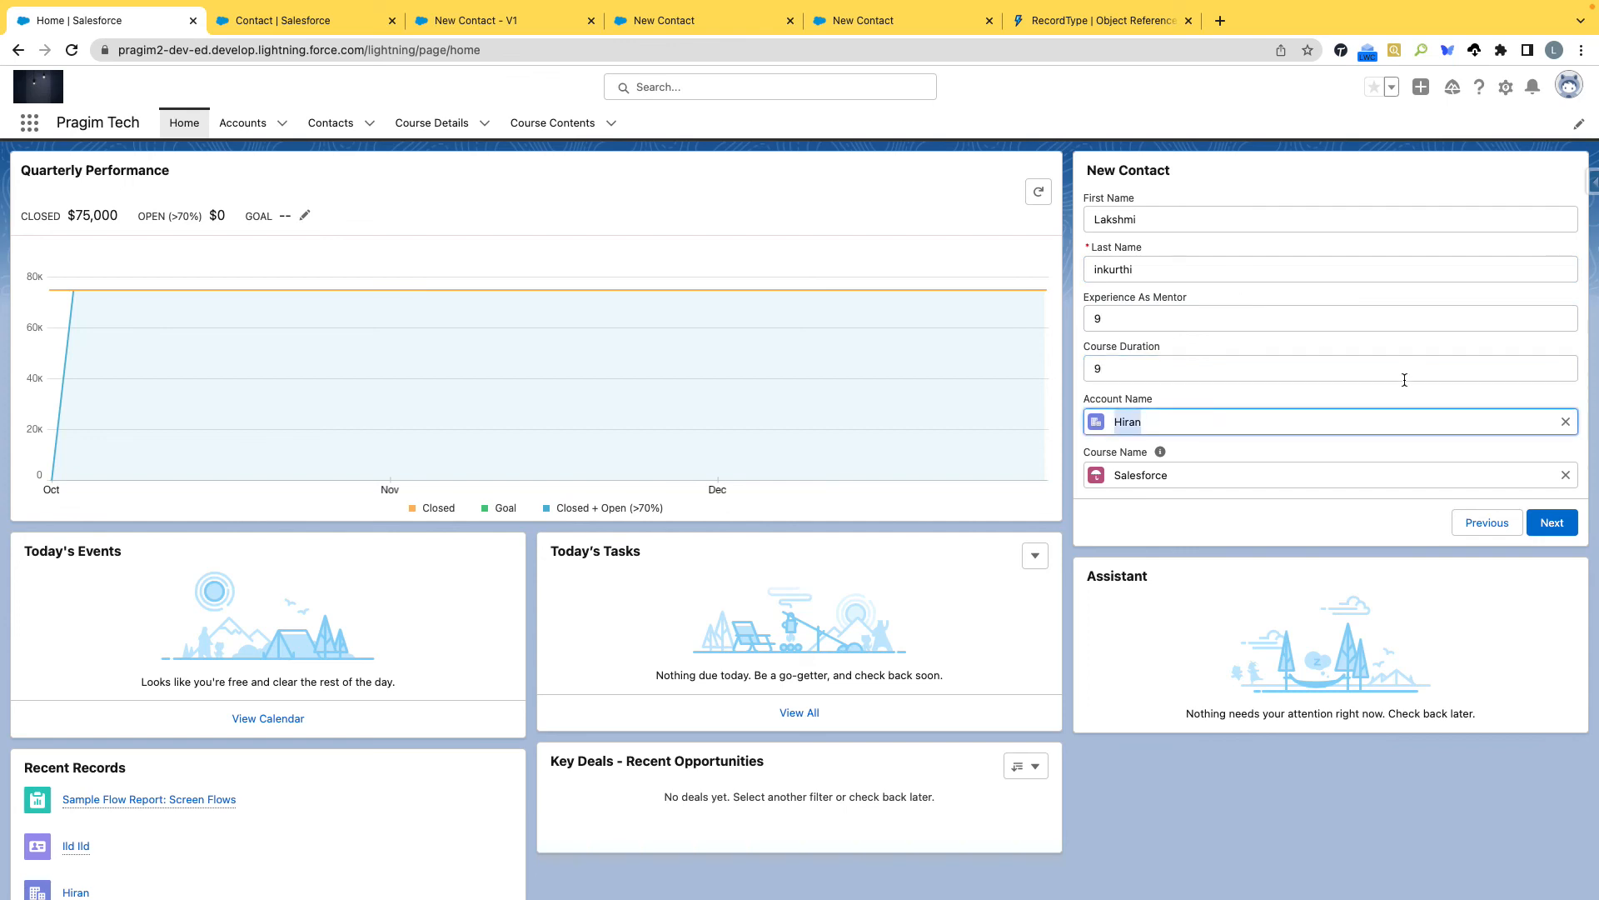
{"action": "left_click", "coordinate": [1548, 525]}
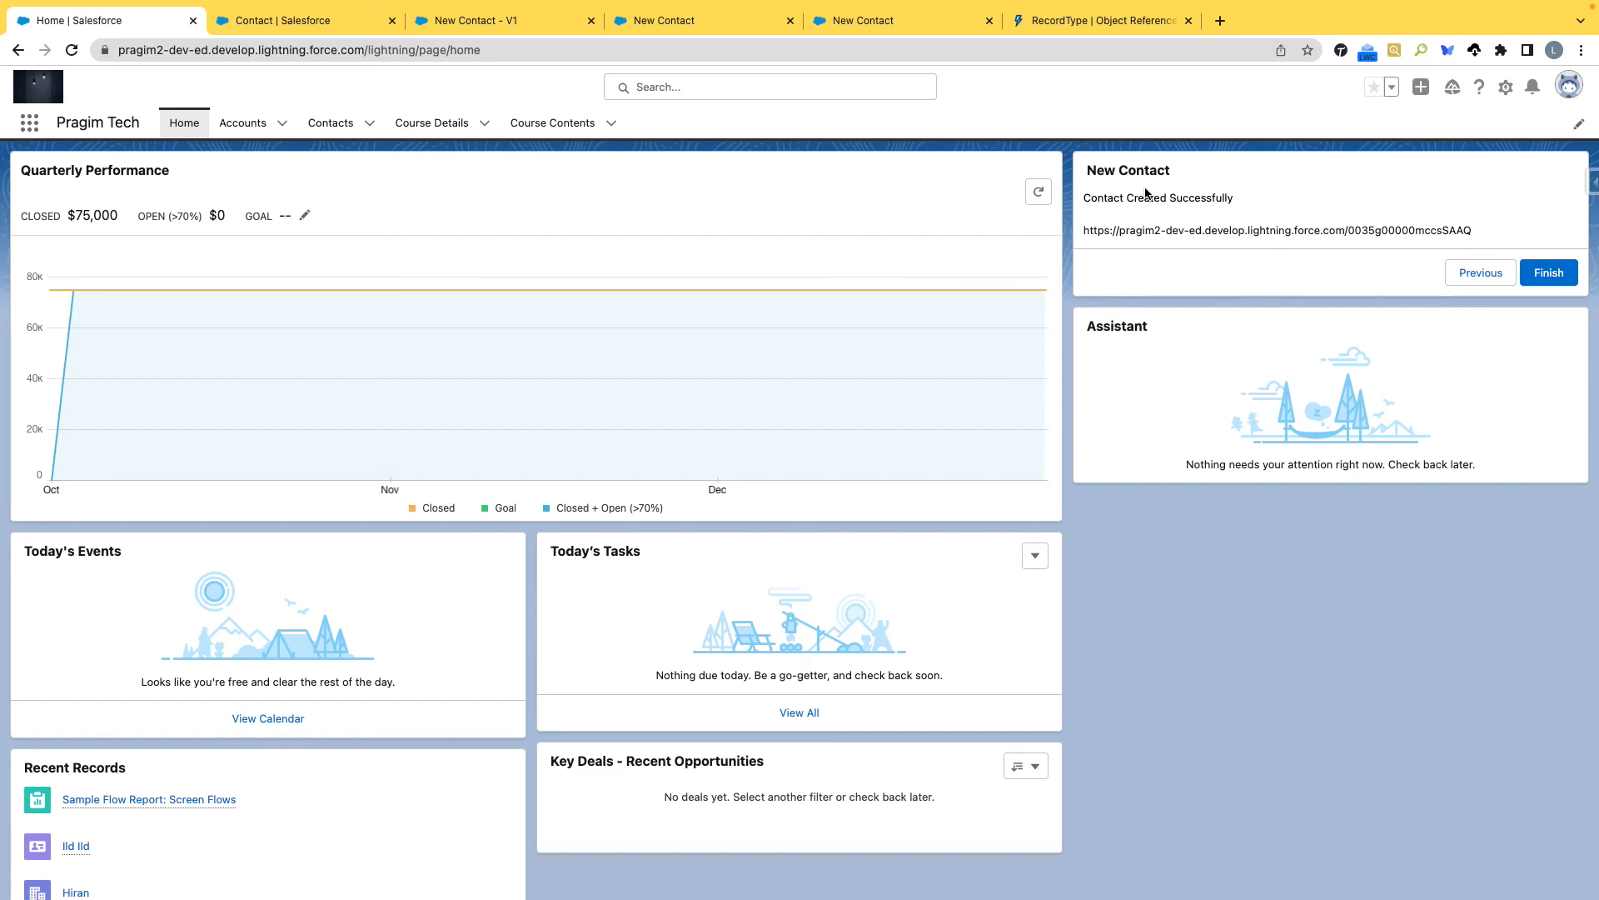
{"action": "left_click", "coordinate": [1541, 273]}
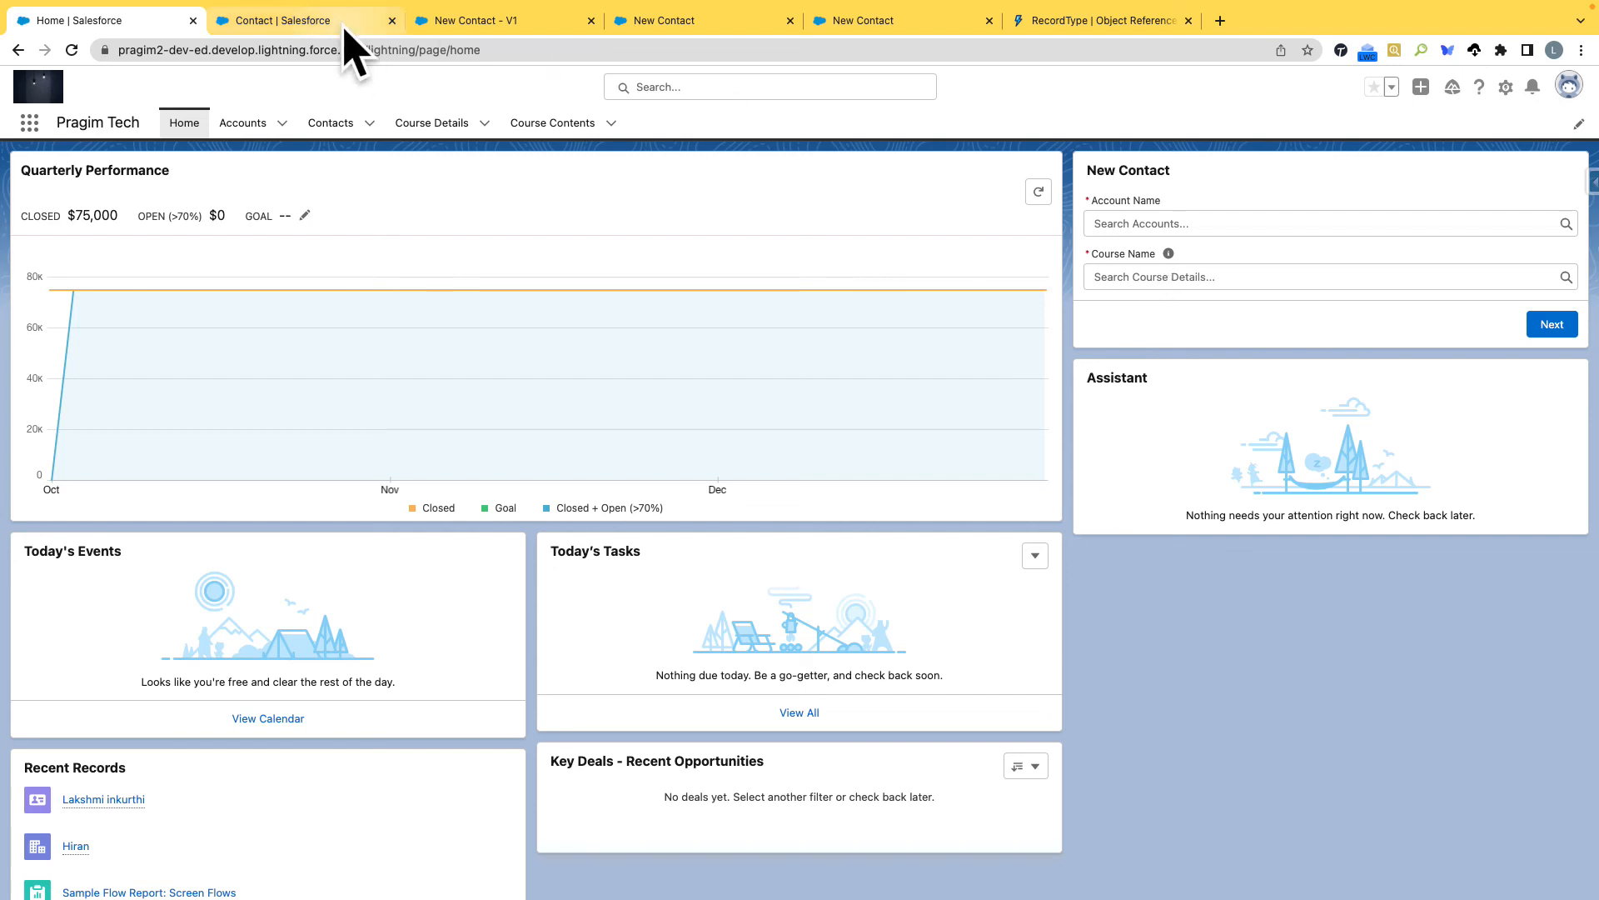
Review the New Contact flow in Flow Builder from its start through the record creation, decision and fault paths.
{"action": "left_click", "coordinate": [467, 21]}
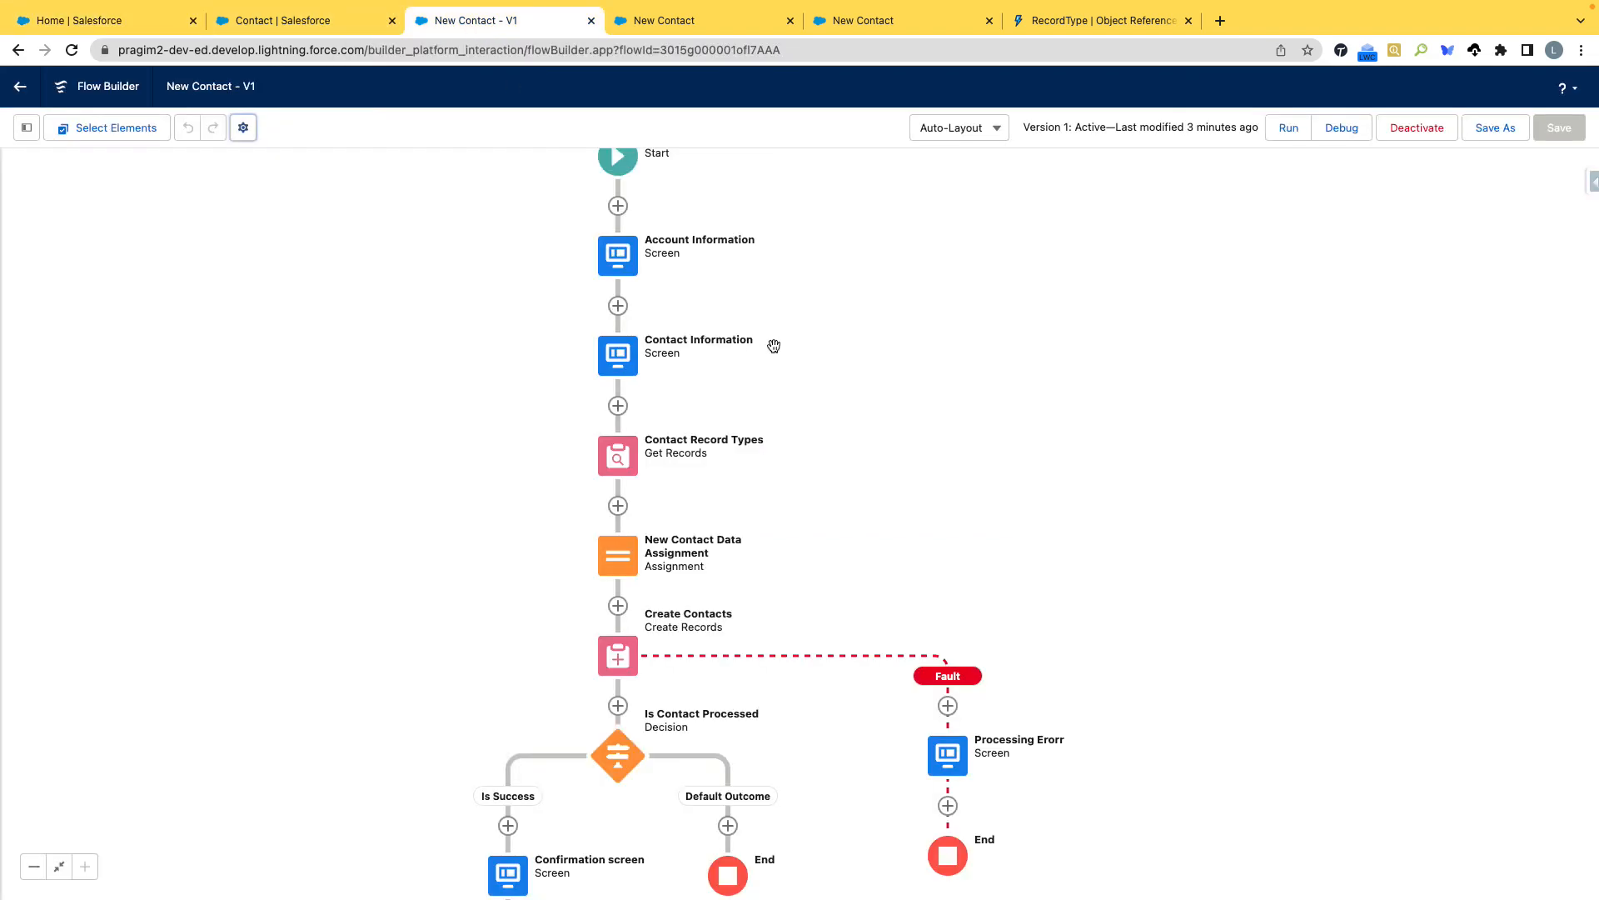
{"action": "scroll", "coordinate": [889, 283], "scroll_direction": "up", "scroll_amount": 3}
{"action": "left_click_drag", "start_coordinate": [913, 351], "coordinate": [956, 296]}
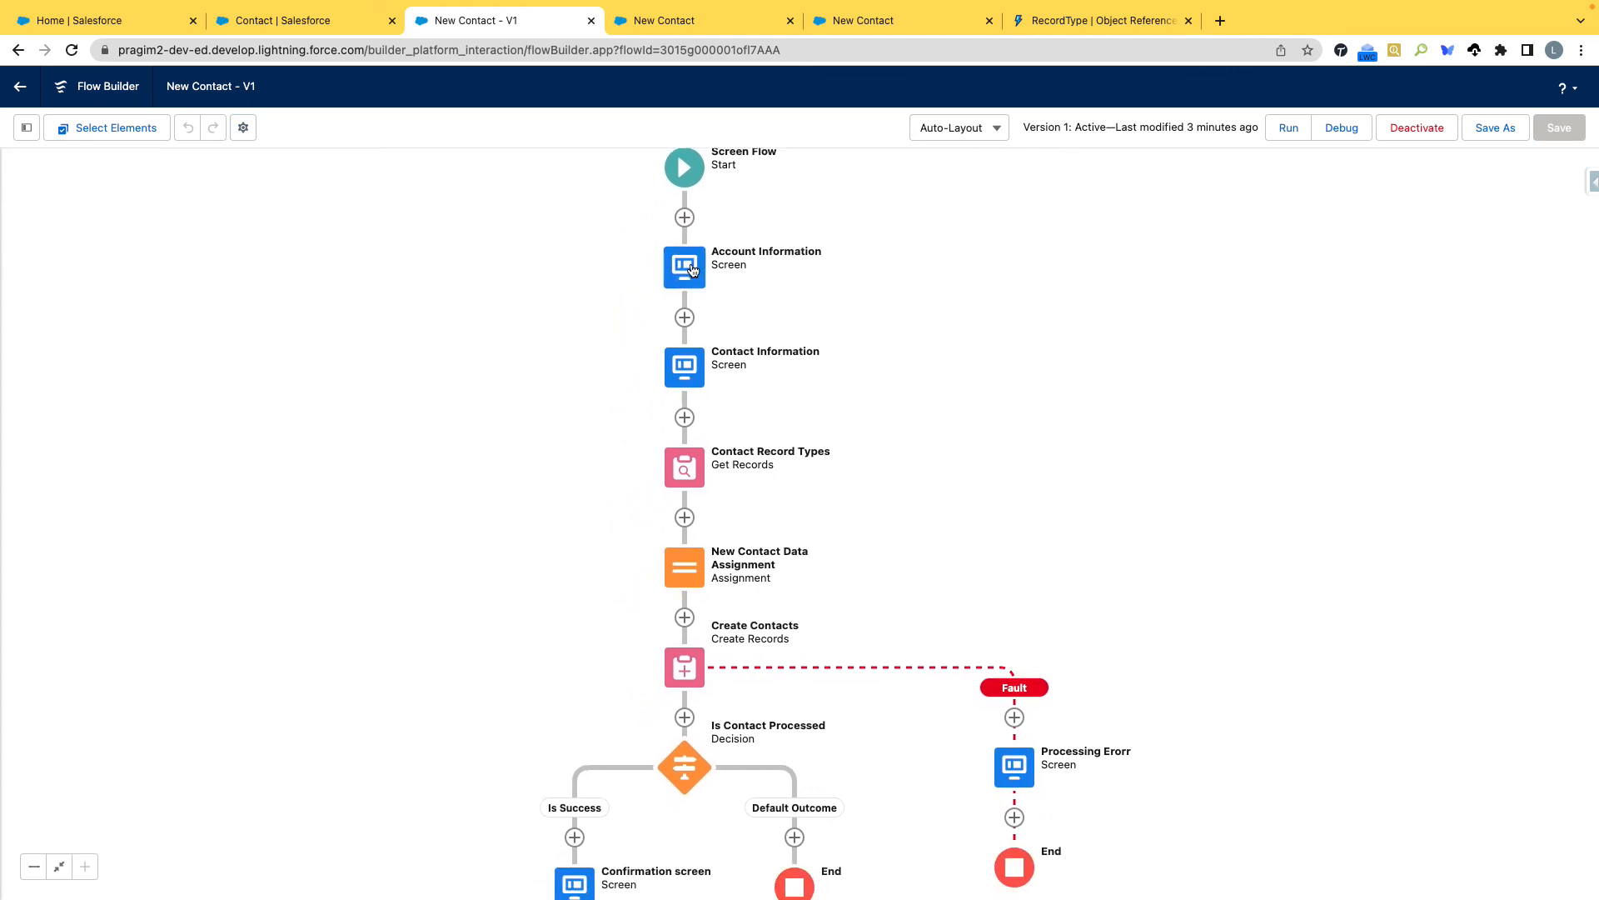
{"action": "left_click_drag", "start_coordinate": [967, 457], "coordinate": [961, 346]}
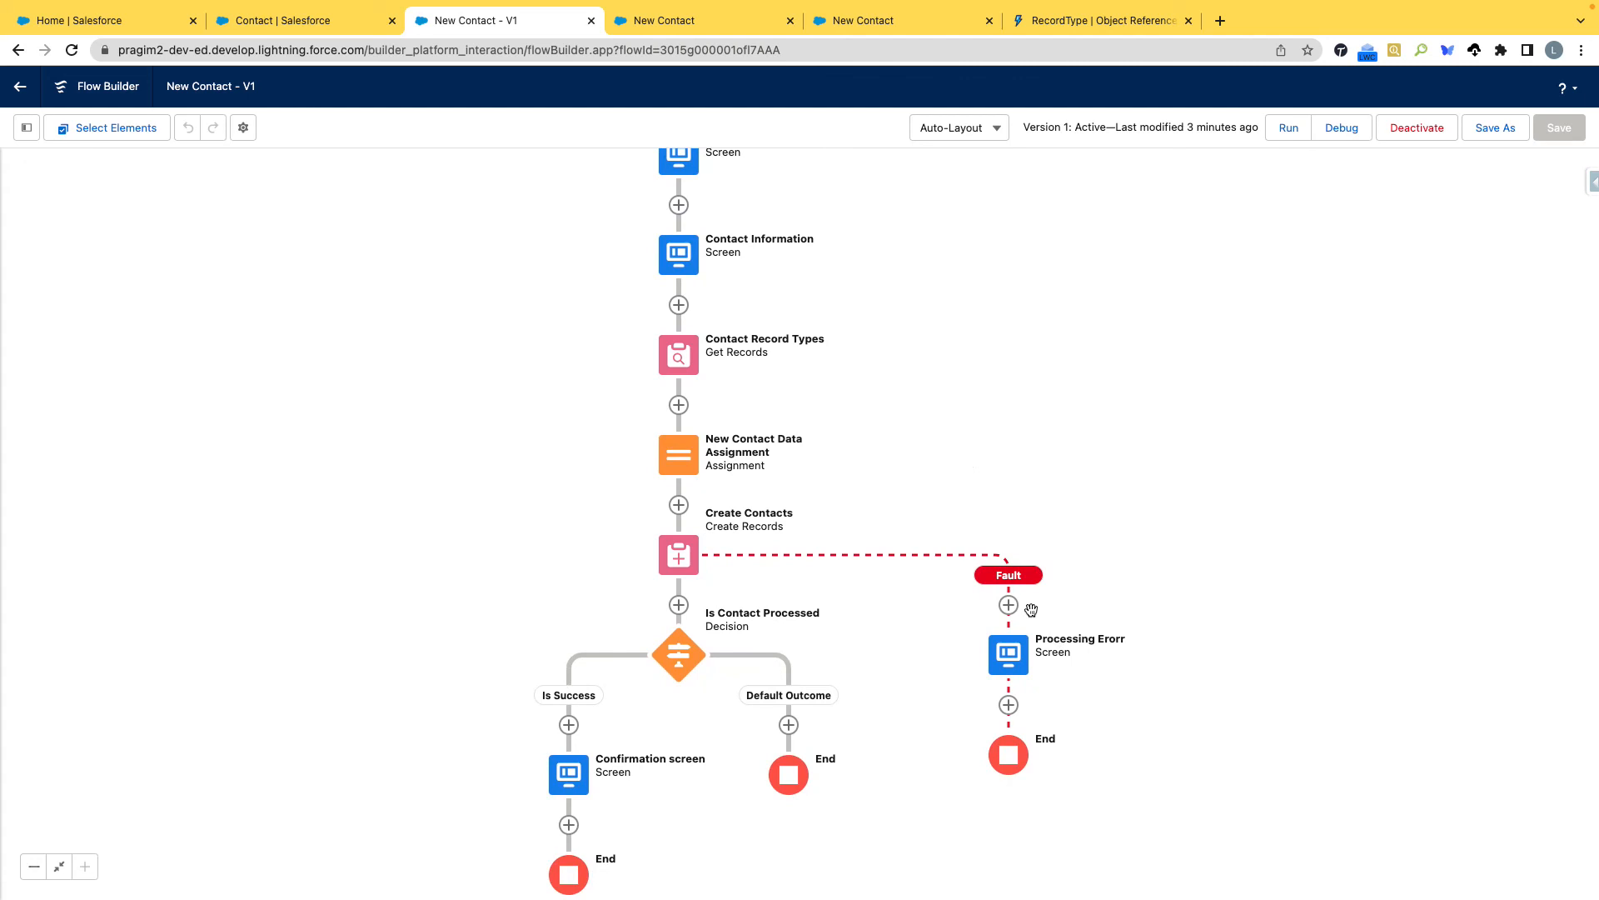
{"action": "left_click_drag", "start_coordinate": [1058, 386], "coordinate": [1064, 503]}
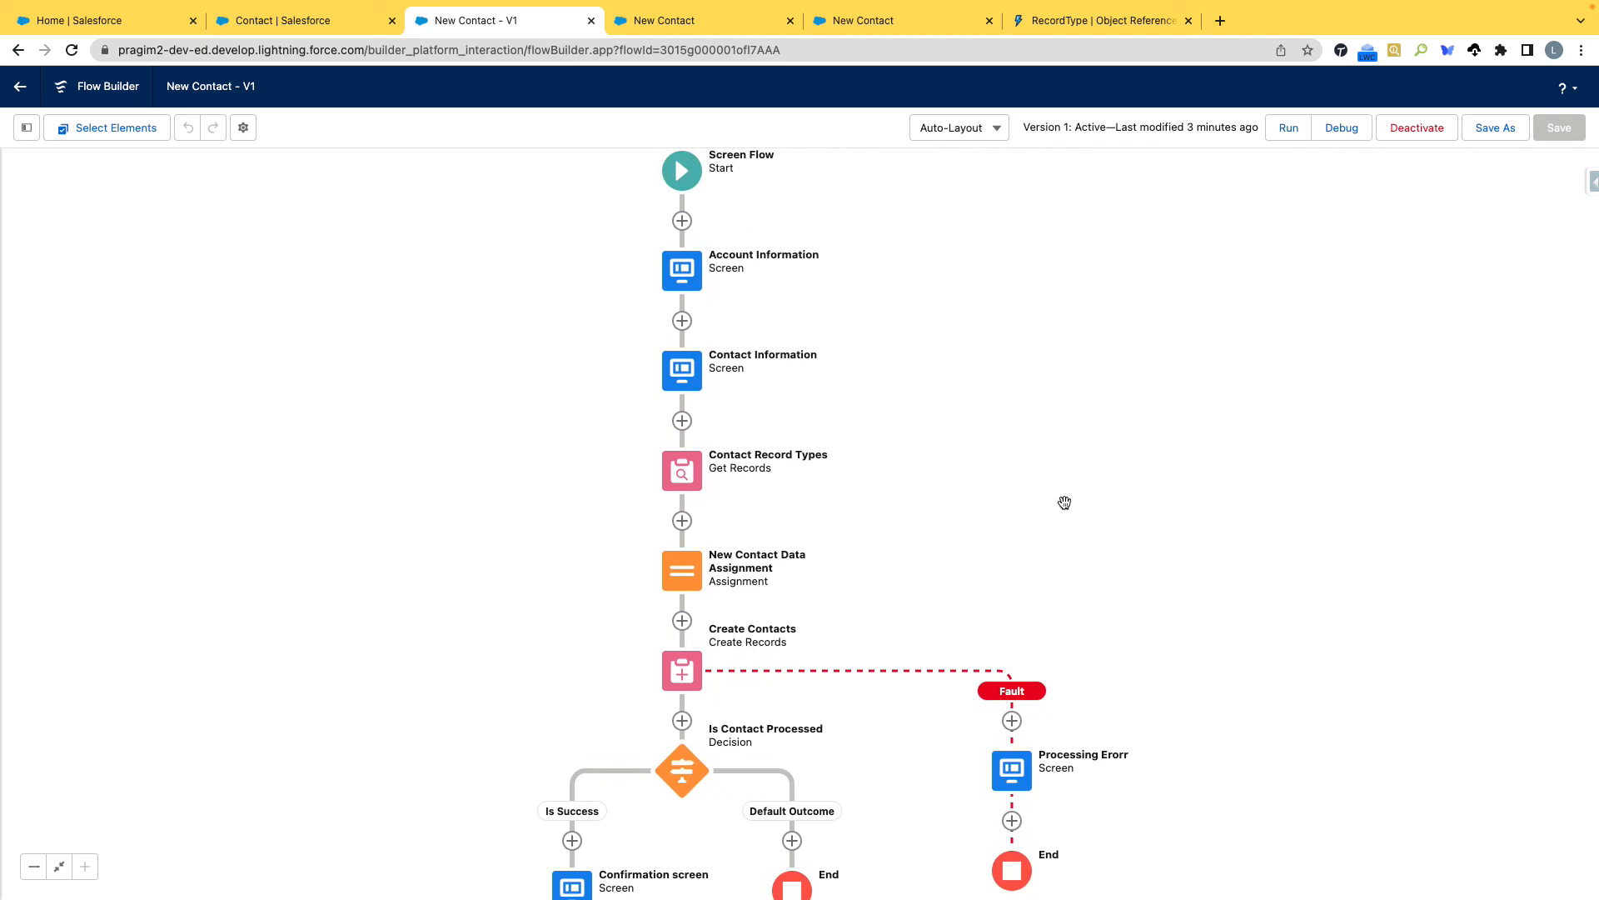
{"action": "left_click_drag", "start_coordinate": [1064, 502], "coordinate": [1060, 342]}
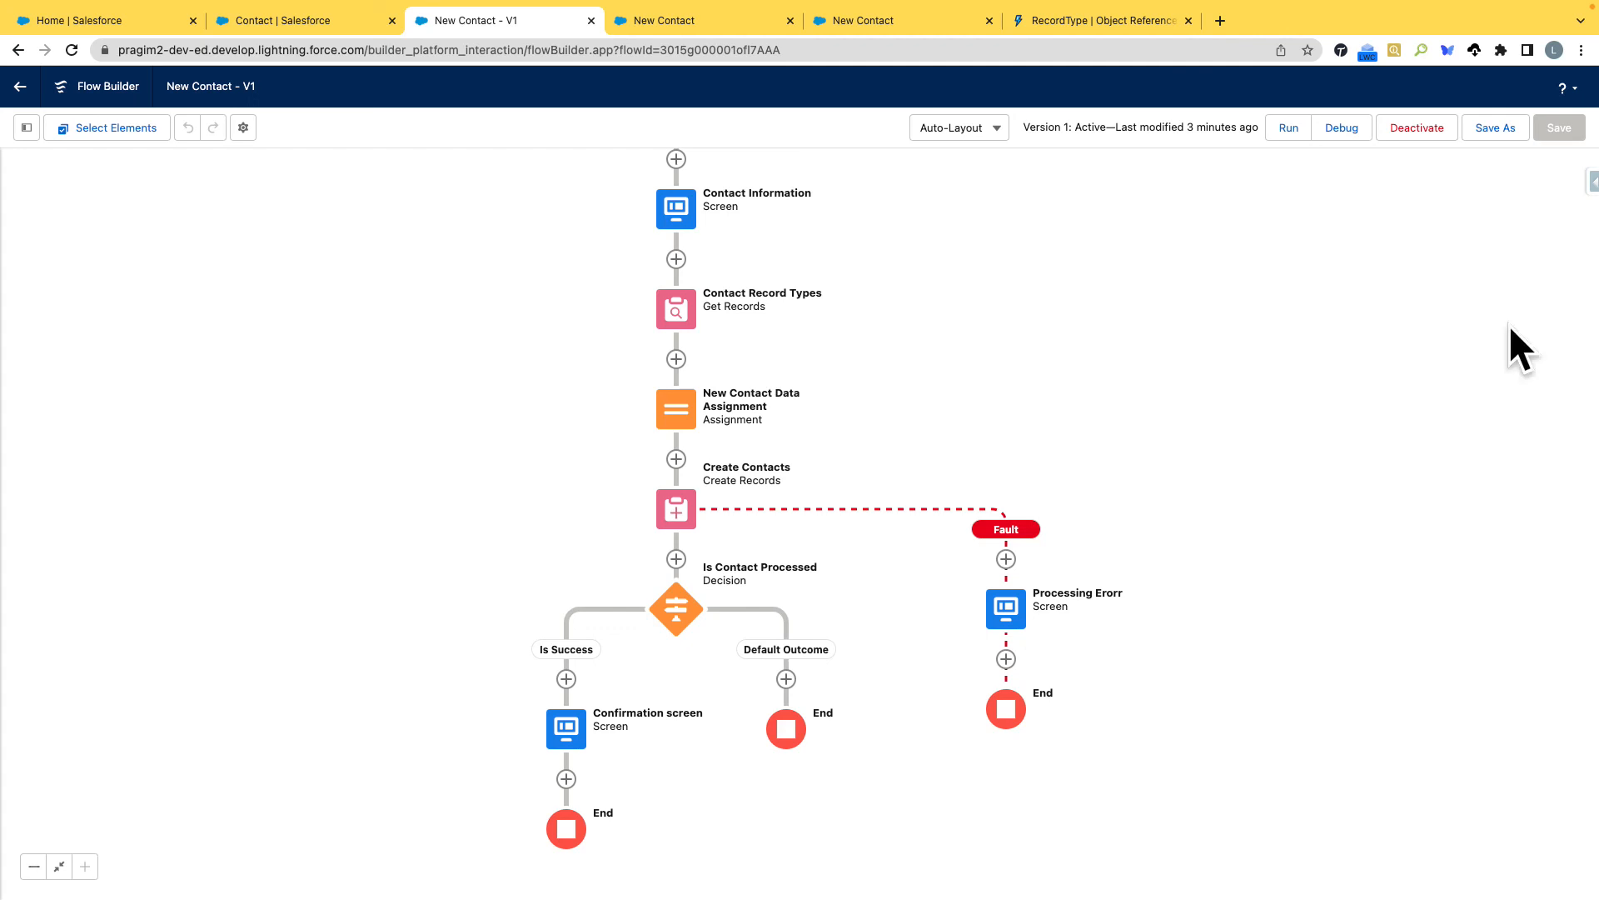
{"action": "left_click_drag", "start_coordinate": [973, 327], "coordinate": [950, 396]}
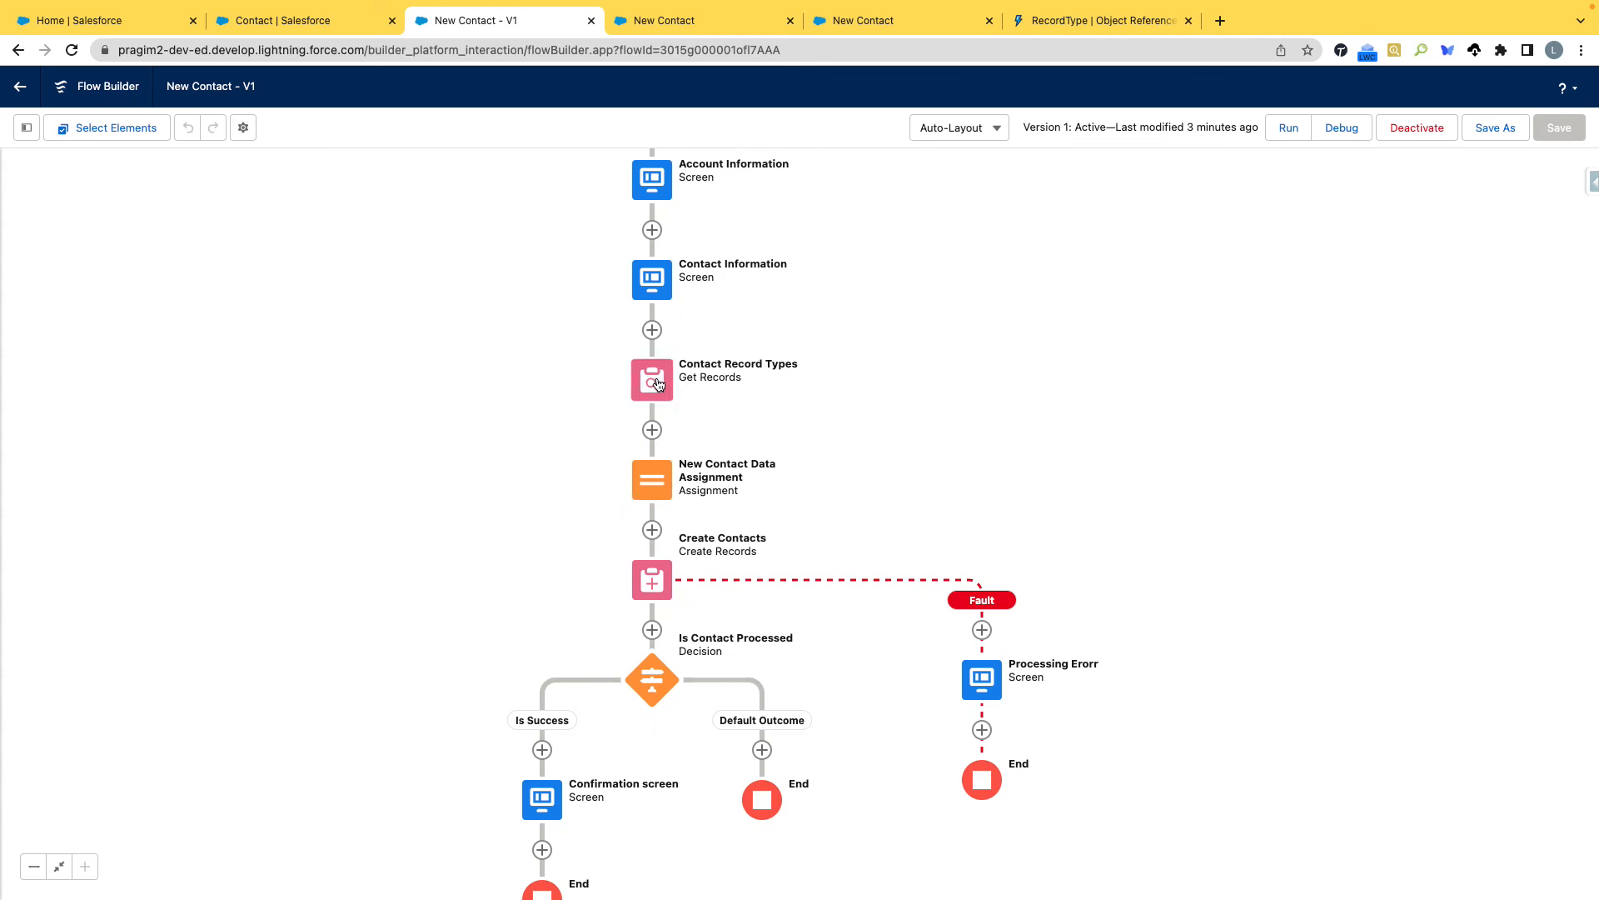
{"action": "left_click_drag", "start_coordinate": [1092, 360], "coordinate": [1069, 405]}
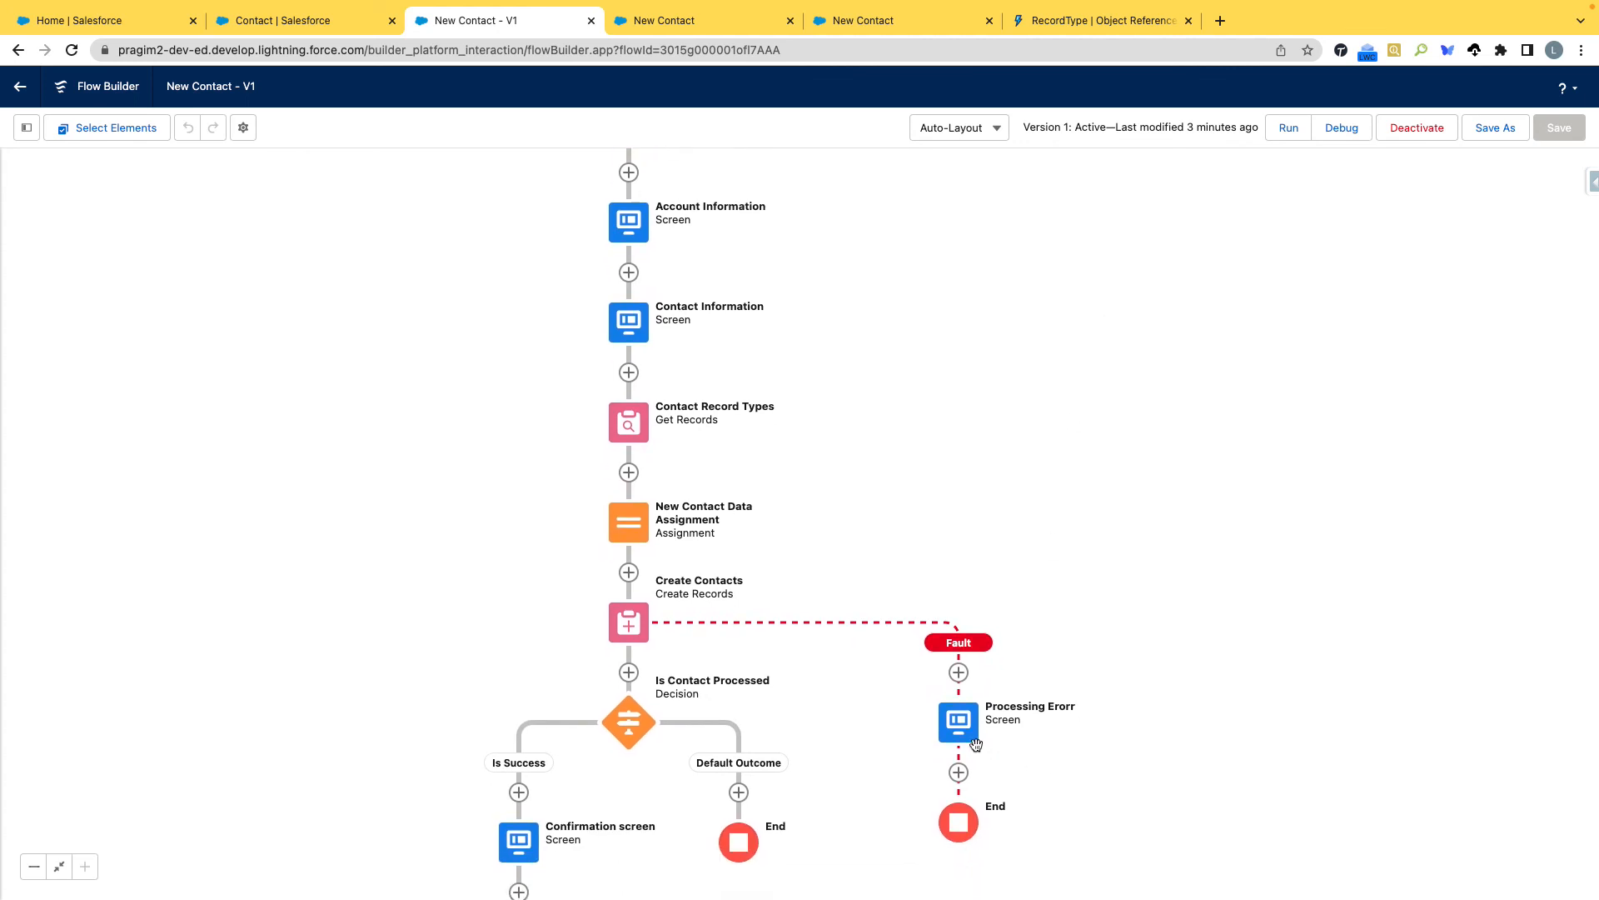